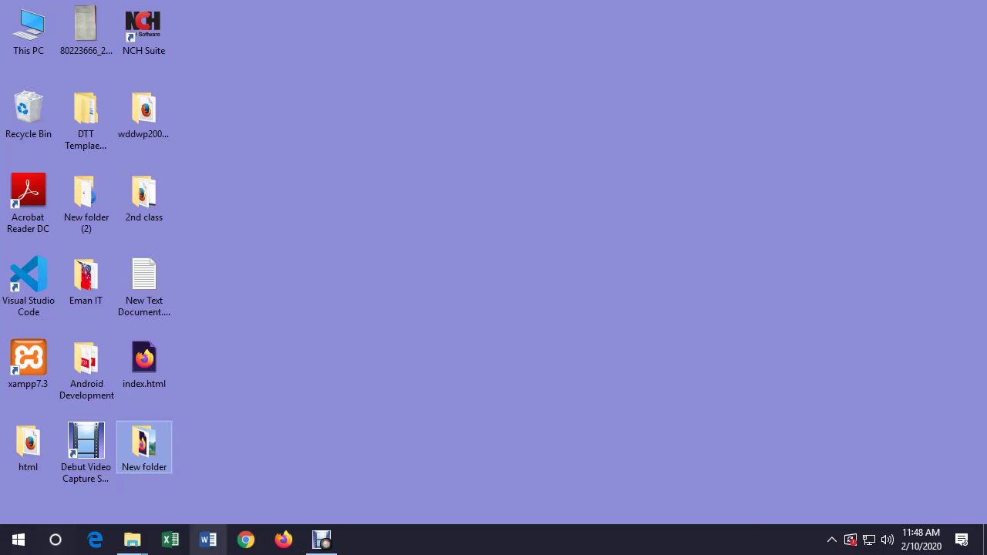
# Launch Adobe Illustrator CC 2019 from the Windows Start menu
pyautogui.click(18, 540)
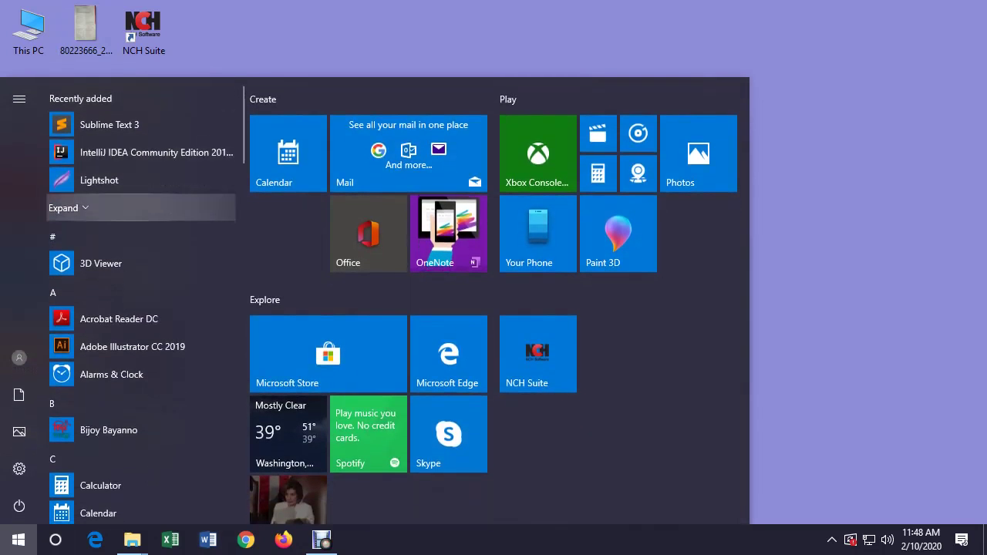
pyautogui.click(115, 346)
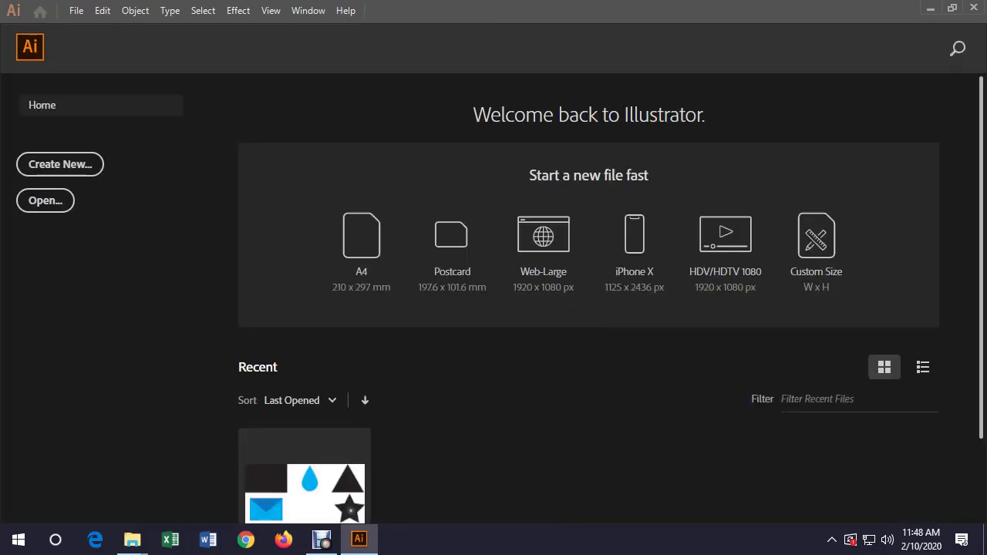
# Create a new A4 document with one artboard, using inches as the units
pyautogui.click(60, 164)
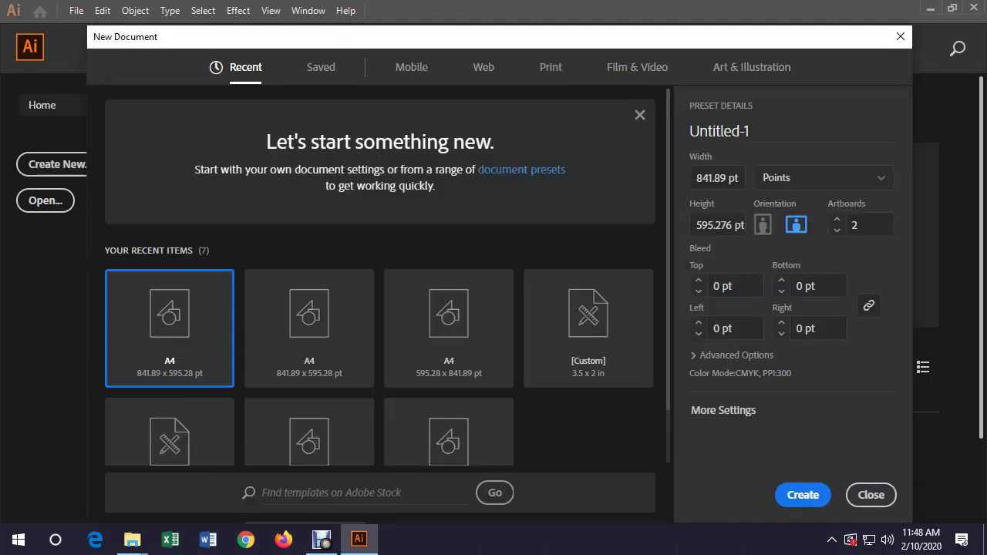
pyautogui.click(308, 324)
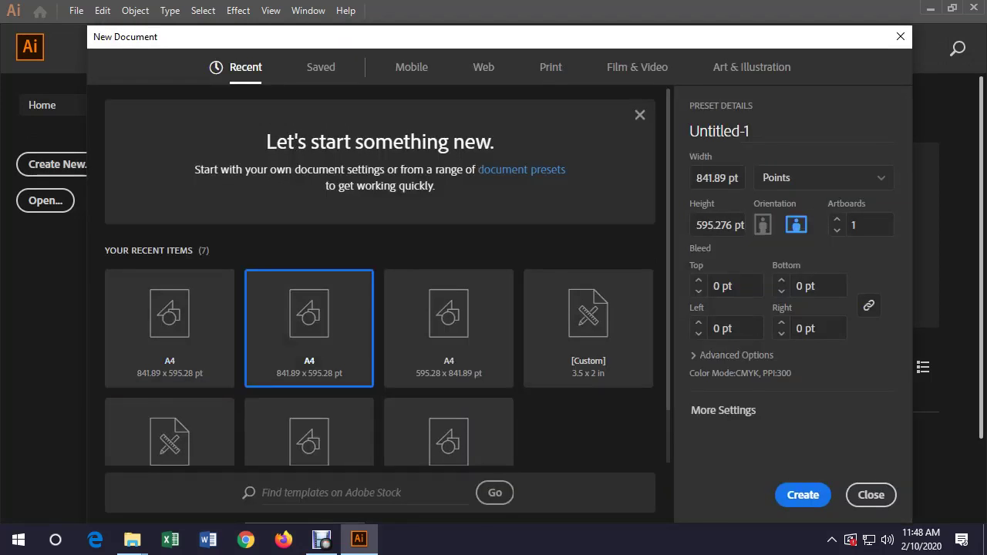
pyautogui.click(824, 178)
pyautogui.click(776, 256)
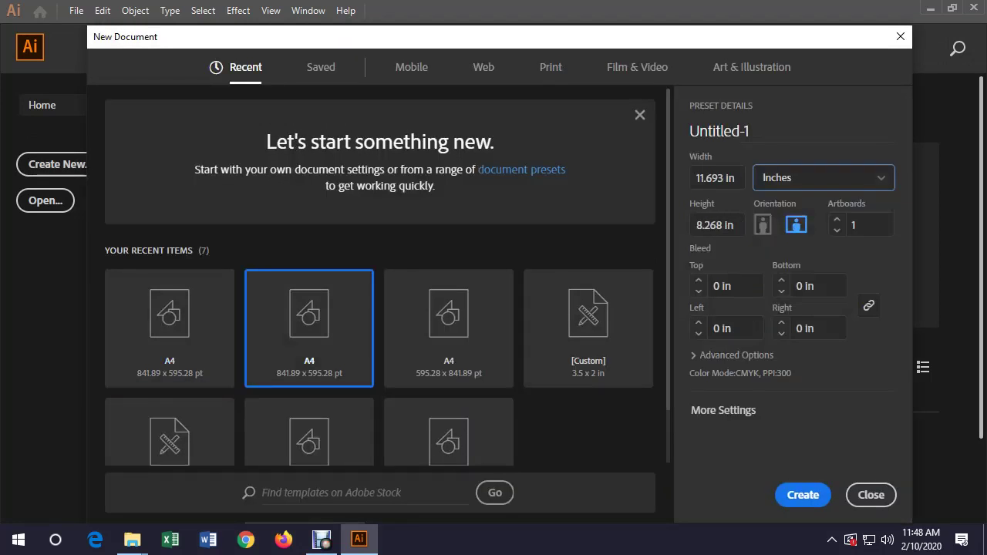
pyautogui.press('Return')
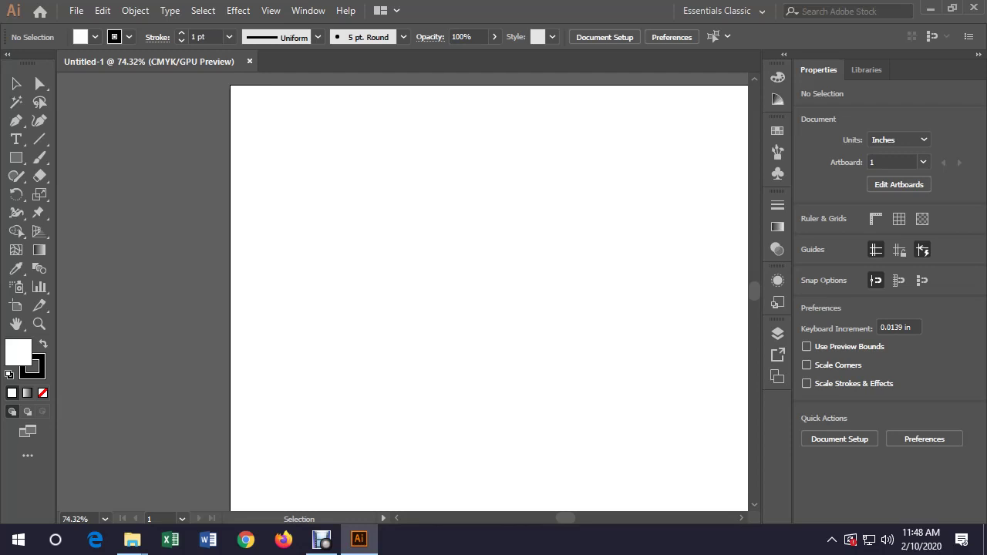
pyautogui.press('h')
pyautogui.moveTo(490, 297); pyautogui.dragTo(339, 285)
pyautogui.press('z')
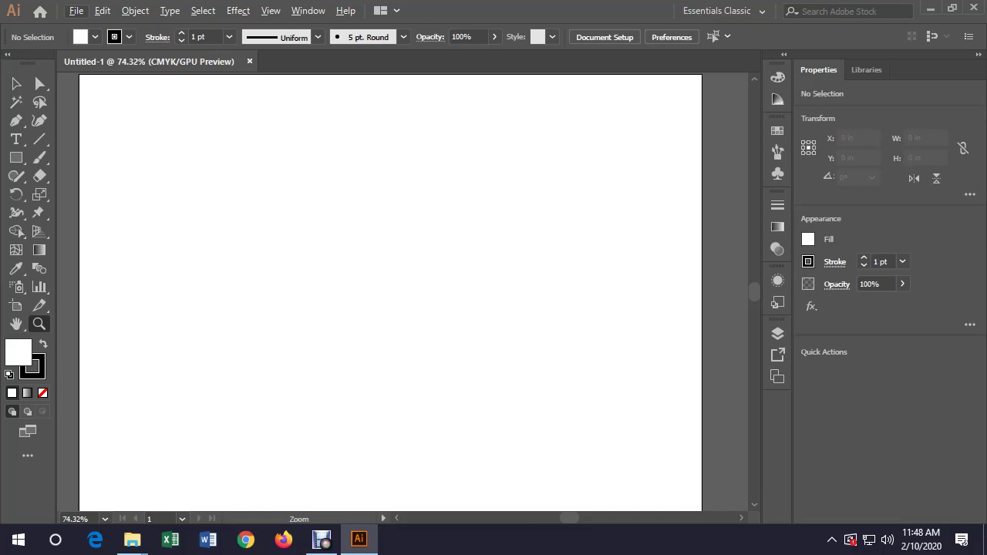
pyautogui.press('v')
pyautogui.press('Escape')
# Draw a three-sided polygon (triangle) on the artboard with the Polygon tool
pyautogui.click(16, 157)
pyautogui.click(88, 213)
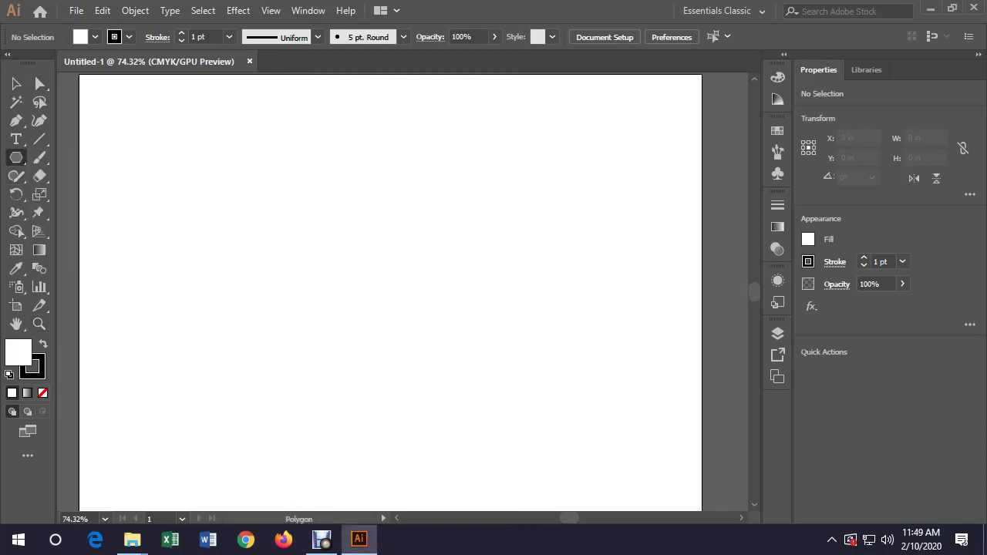
pyautogui.click(493, 262)
pyautogui.write('3')
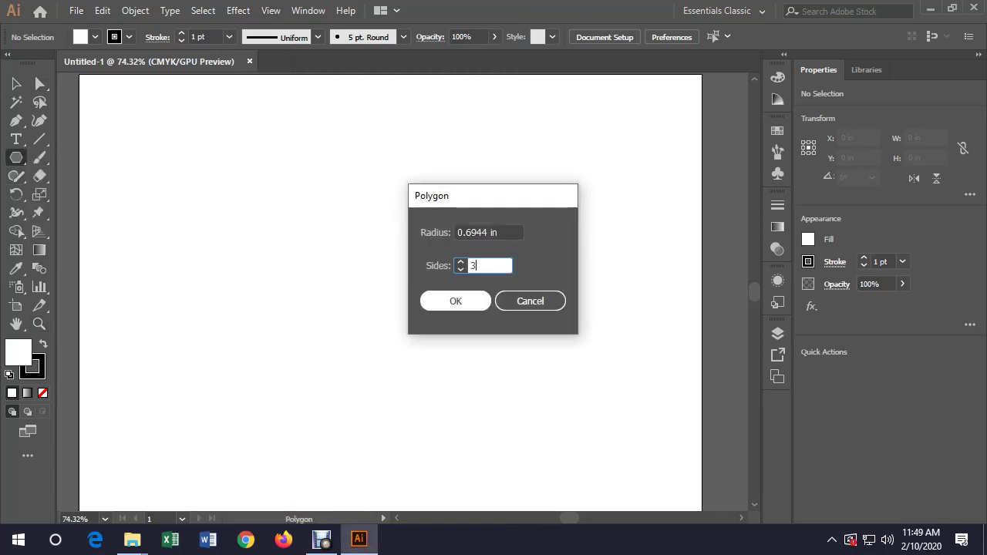
pyautogui.press('Return')
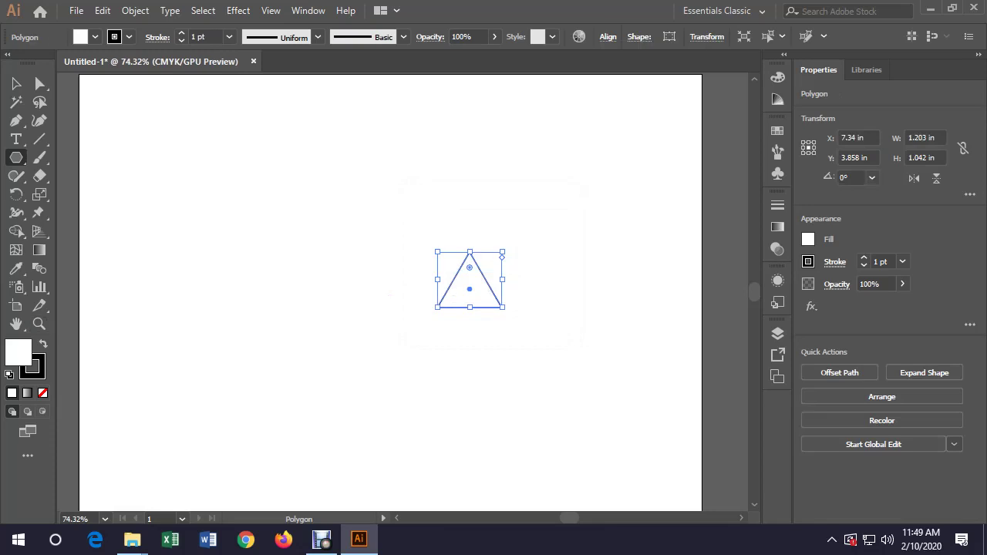
# Give the triangle a black fill with no stroke and move it up and left
pyautogui.hotkey('shift', 'x')
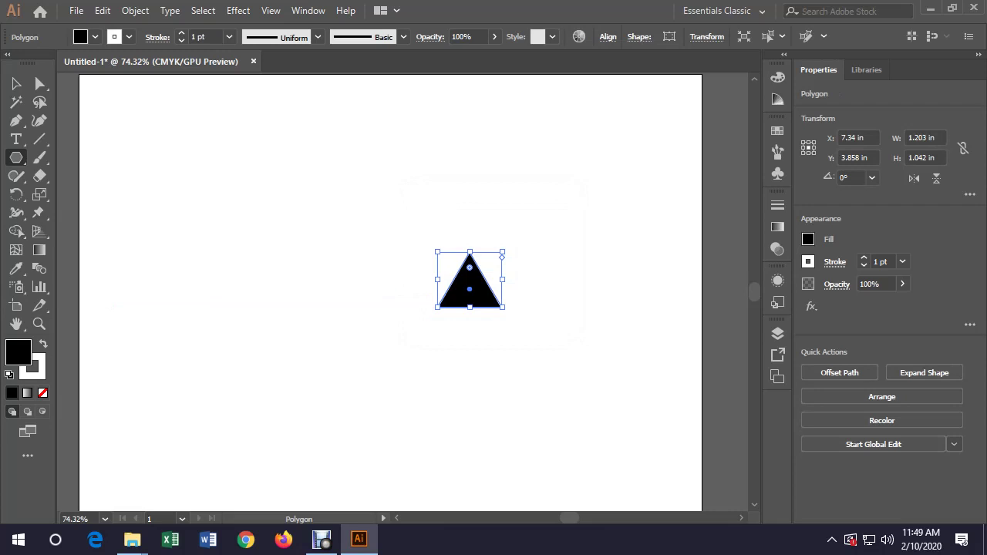
pyautogui.press('v')
pyautogui.press('x')
pyautogui.press('F6')
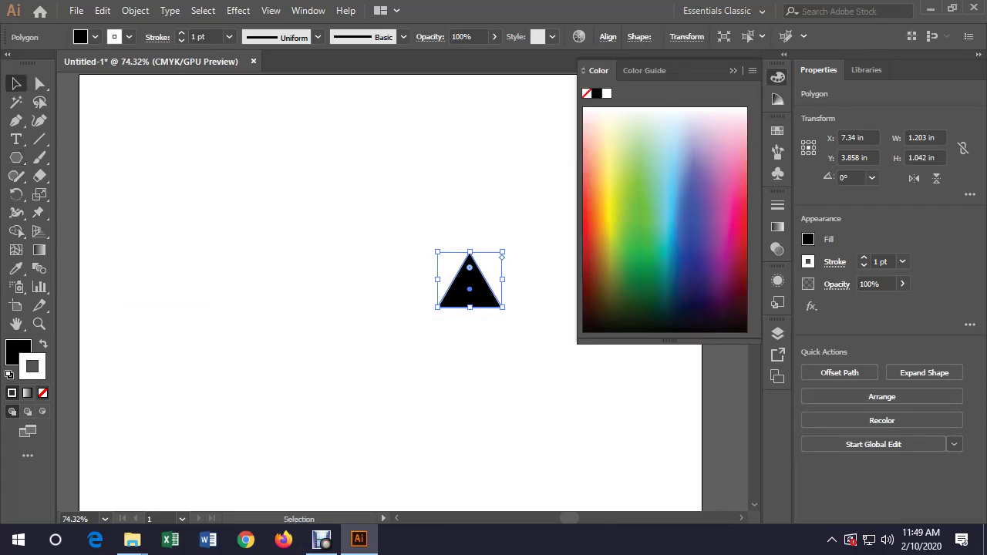
pyautogui.press('/')
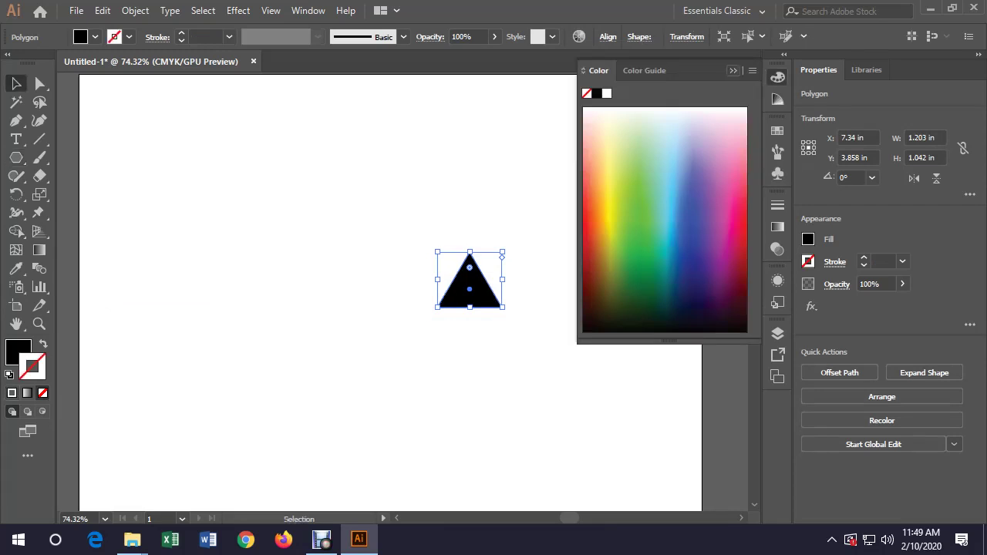
pyautogui.press('F6')
pyautogui.hotkey('ctrl', 'shift', 'a')
pyautogui.moveTo(469, 290); pyautogui.dragTo(368, 217)
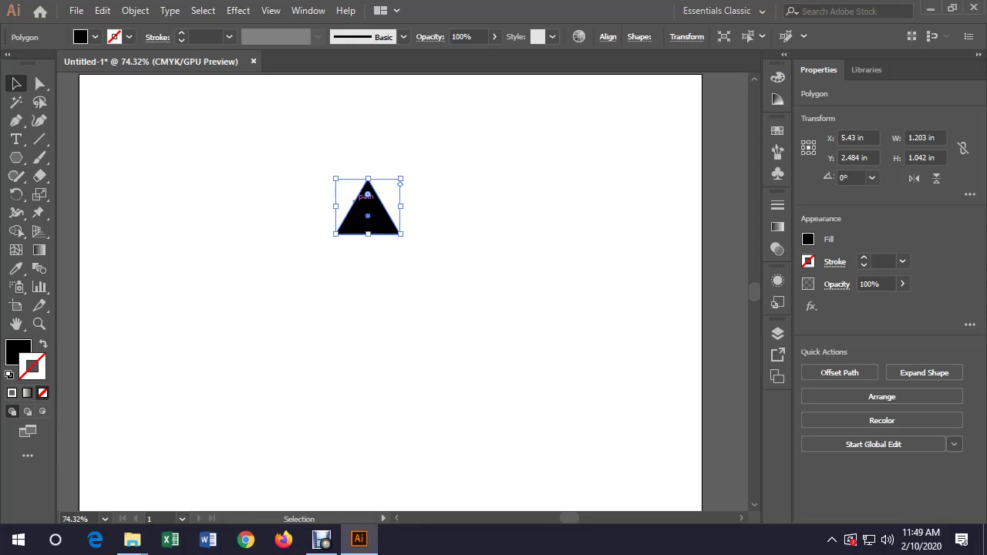
# Round the triangle's top anchor point with a 0.09 in corner radius
pyautogui.moveTo(368, 194); pyautogui.dragTo(368, 194)
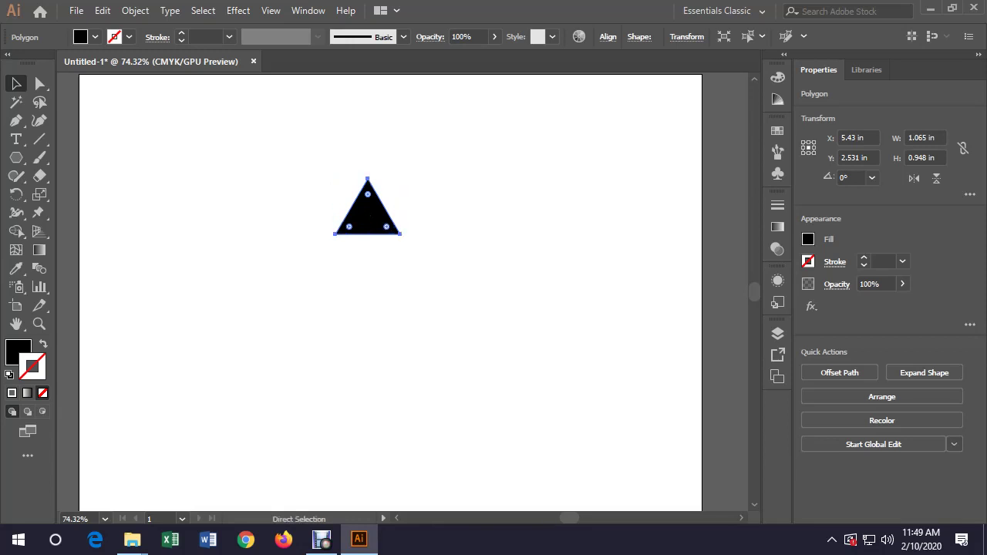
pyautogui.hotkey('ctrl', 'shift', 'a')
pyautogui.click(40, 84)
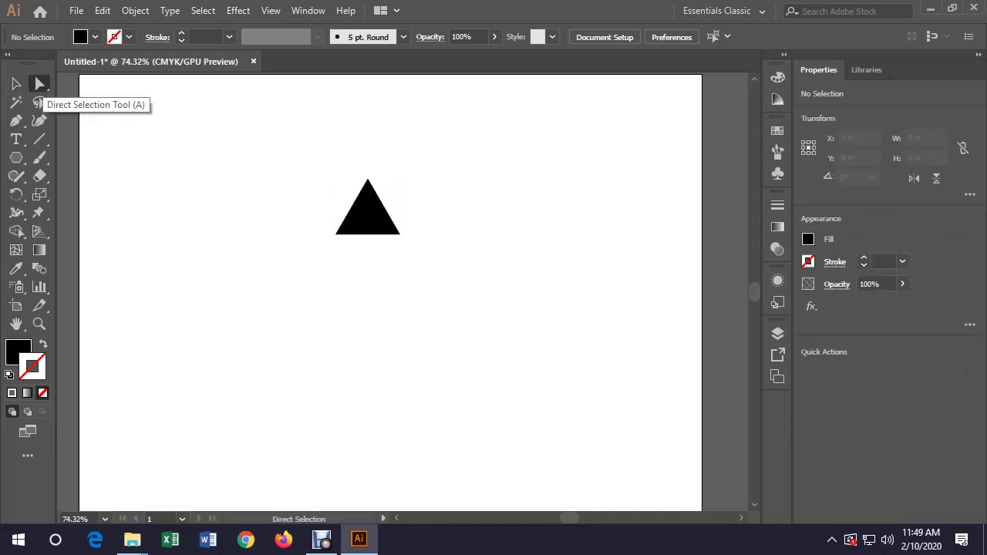
pyautogui.moveTo(473, 160); pyautogui.dragTo(326, 211)
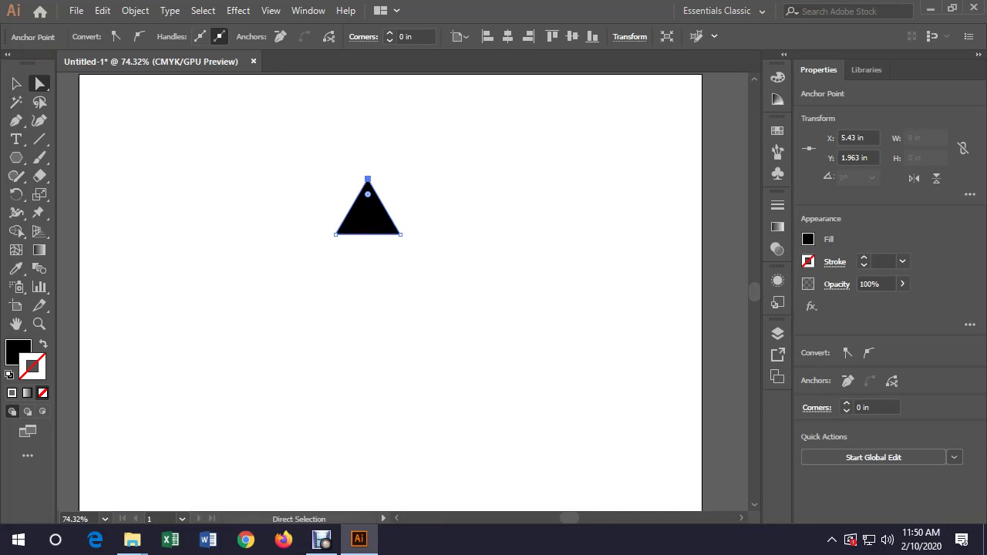
pyautogui.moveTo(368, 194); pyautogui.dragTo(369, 199)
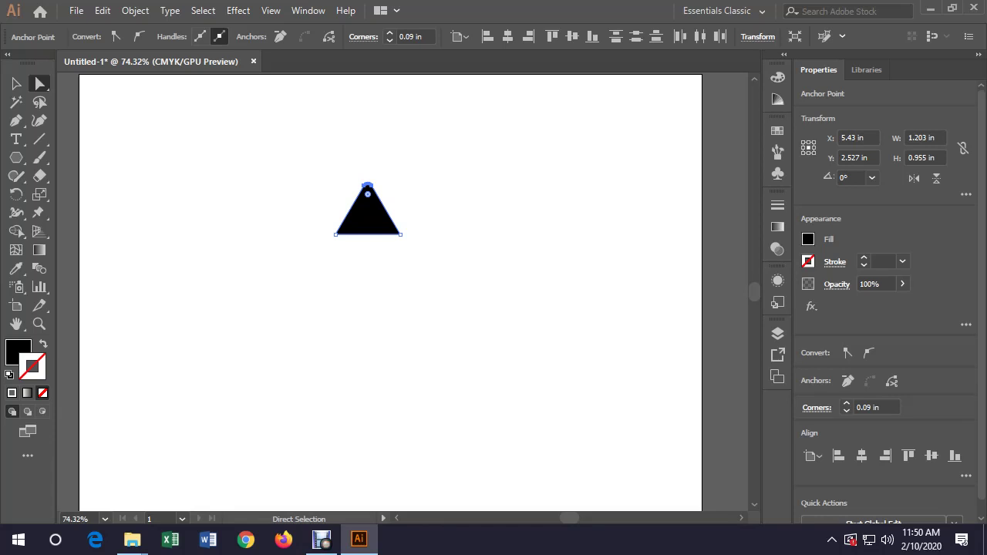
# Move the triangle slightly to the right
pyautogui.press('v')
pyautogui.hotkey('ctrl', 'shift', 'a')
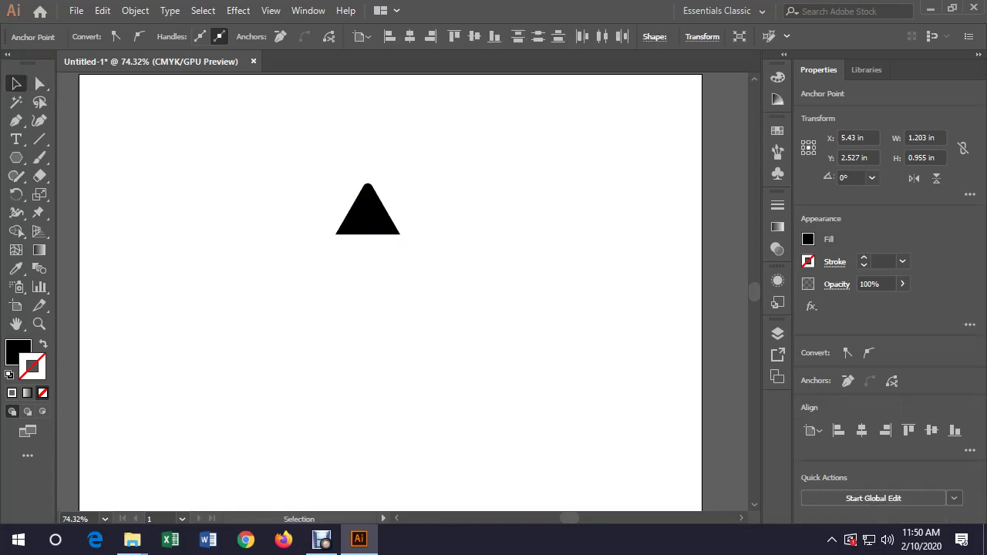
pyautogui.moveTo(395, 218); pyautogui.dragTo(410, 220)
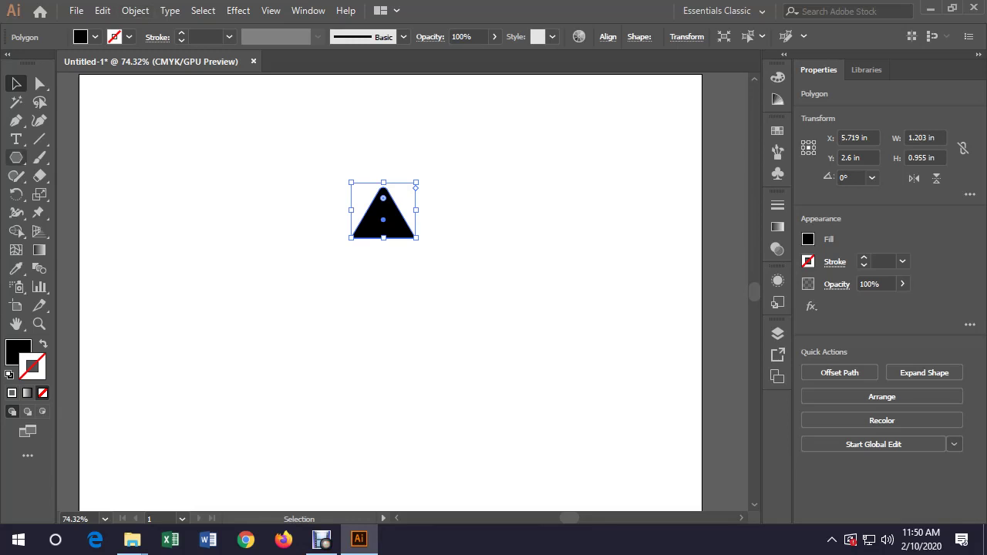
# Draw a small 0.257 in circle below the triangle with the Ellipse tool
pyautogui.moveTo(15, 157); pyautogui.dragTo(85, 196)
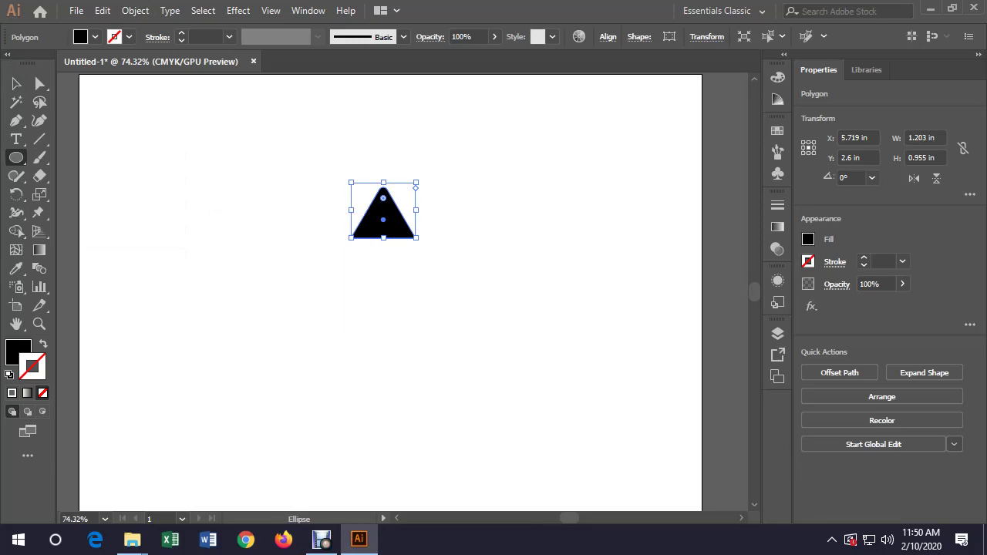
pyautogui.moveTo(377, 273); pyautogui.dragTo(389, 285)
pyautogui.press('v')
pyautogui.hotkey('ctrl', 'shift', 'a')
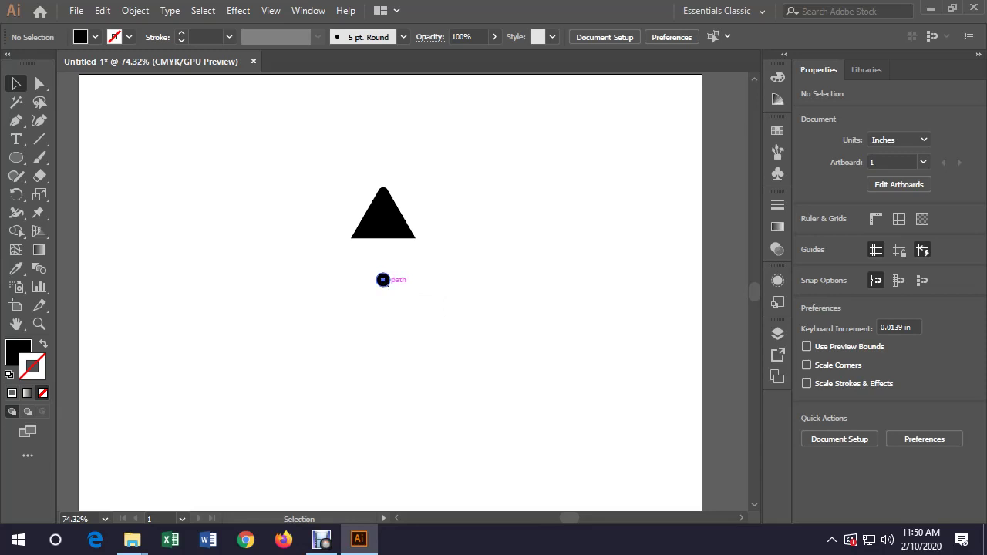
# Move the circle up against the triangle's base, then select both shapes
pyautogui.moveTo(382, 279); pyautogui.dragTo(376, 259)
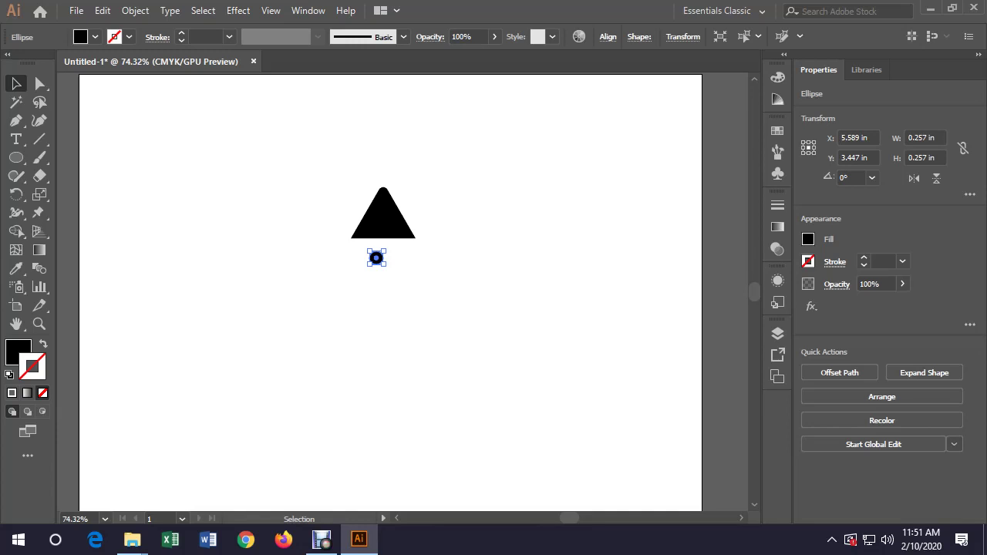
pyautogui.click(395, 254)
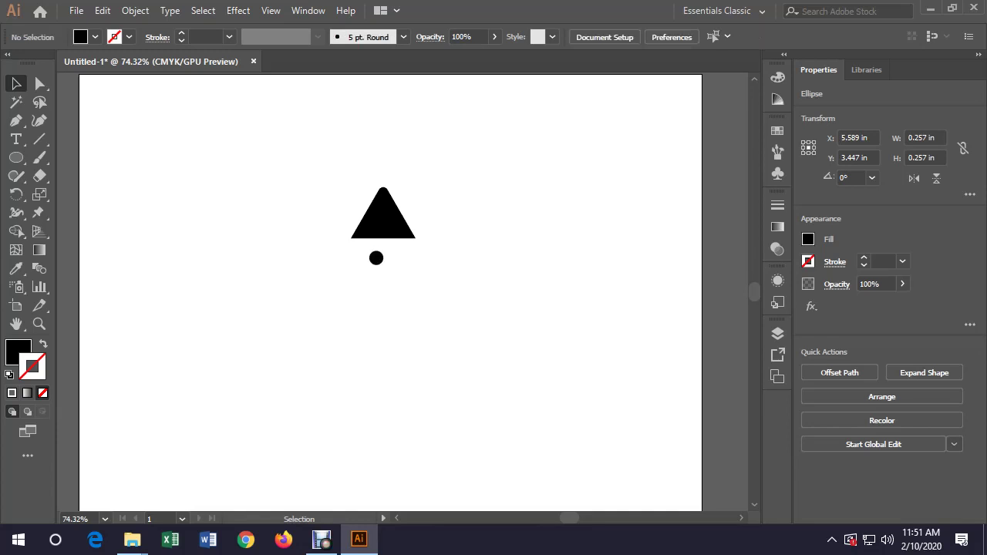
pyautogui.moveTo(376, 257); pyautogui.dragTo(383, 252)
pyautogui.click(270, 11)
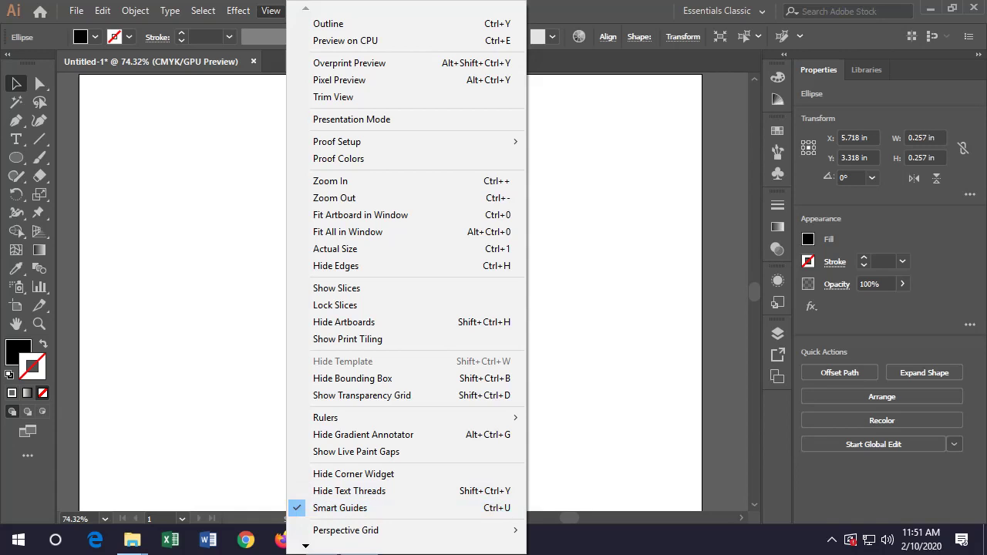
pyautogui.press('Escape')
pyautogui.hotkey('ctrl', 'shift', 'a')
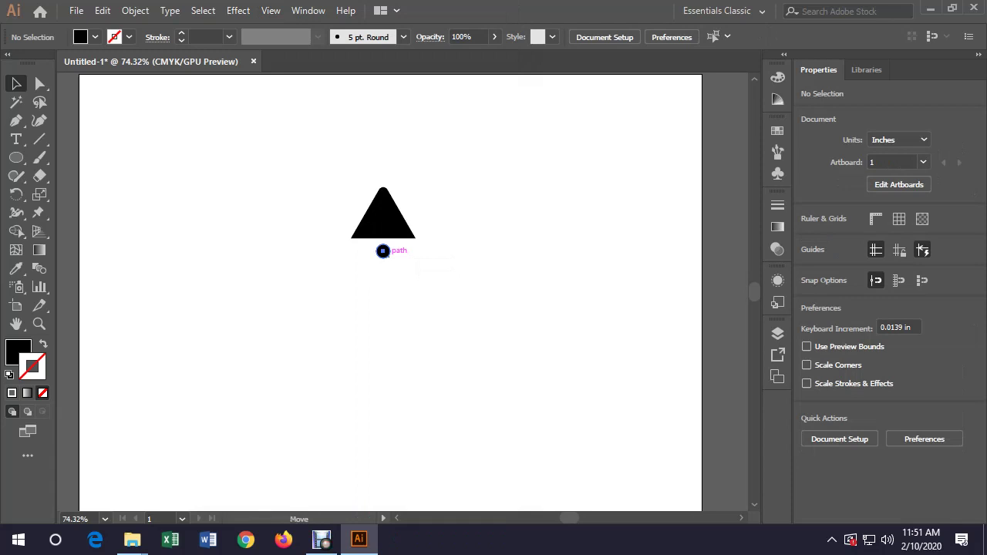
pyautogui.moveTo(383, 251); pyautogui.dragTo(383, 246)
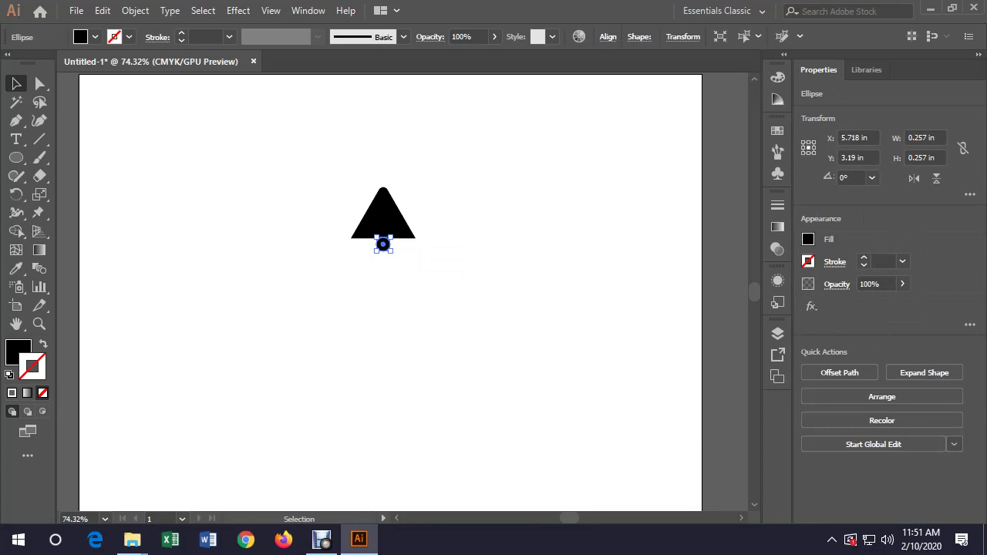
pyautogui.hotkey('ctrl', 'shift', 'a')
pyautogui.hotkey('ctrl', 'a')
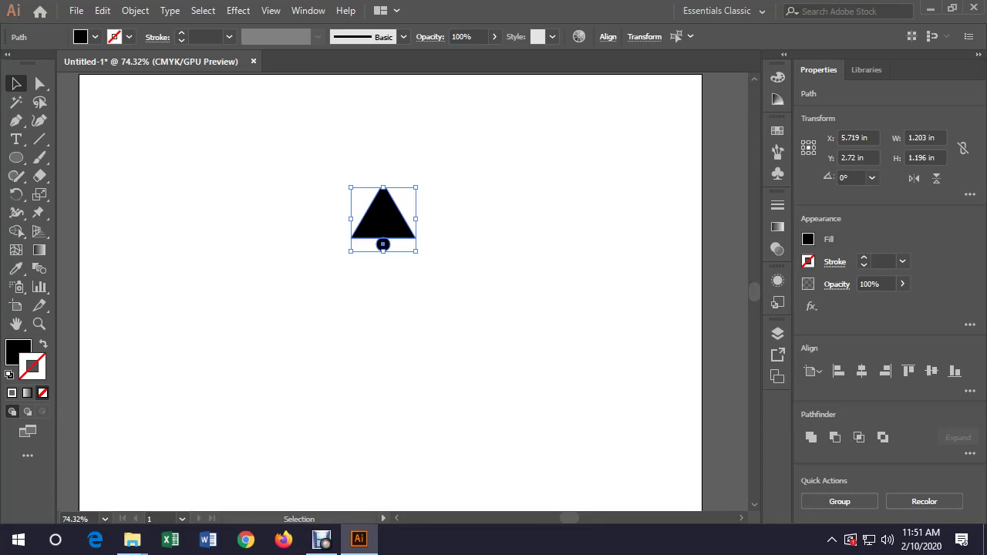
# In Outline view at 150% zoom, nudge the circle centred under the triangle's base
pyautogui.hotkey('ctrl', 'y')
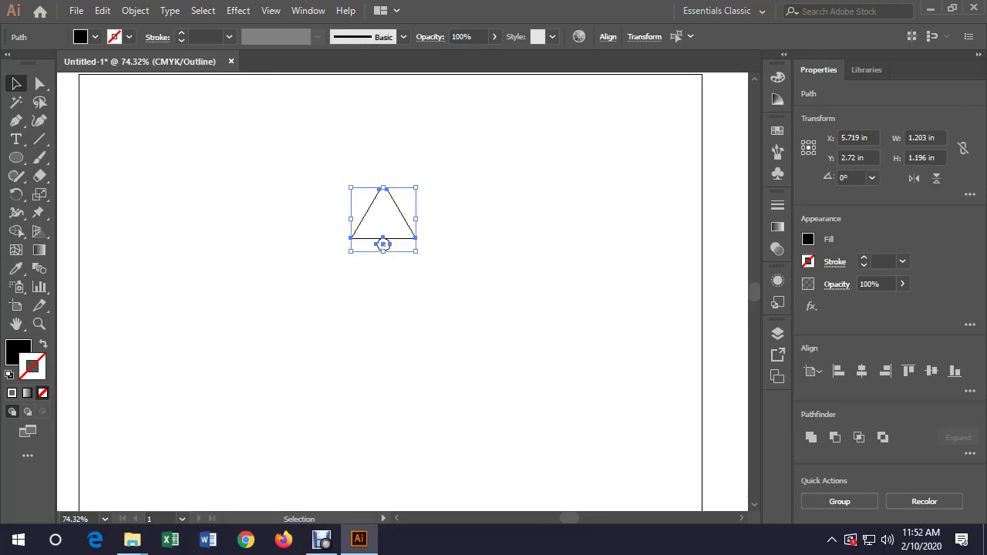
pyautogui.hotkey('ctrl', 'shift', 'a')
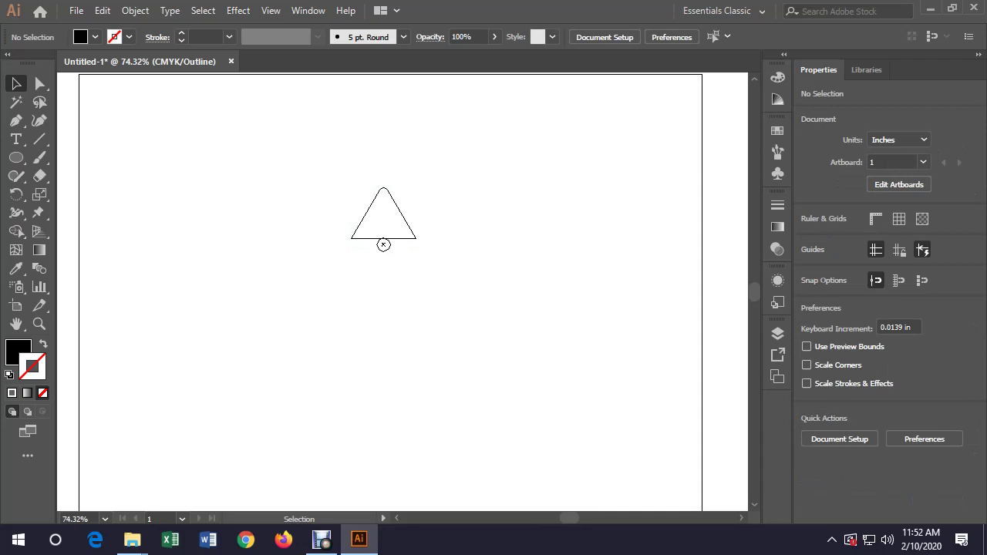
pyautogui.press('z')
pyautogui.click(384, 243)
pyautogui.click(410, 286)
pyautogui.press('b')
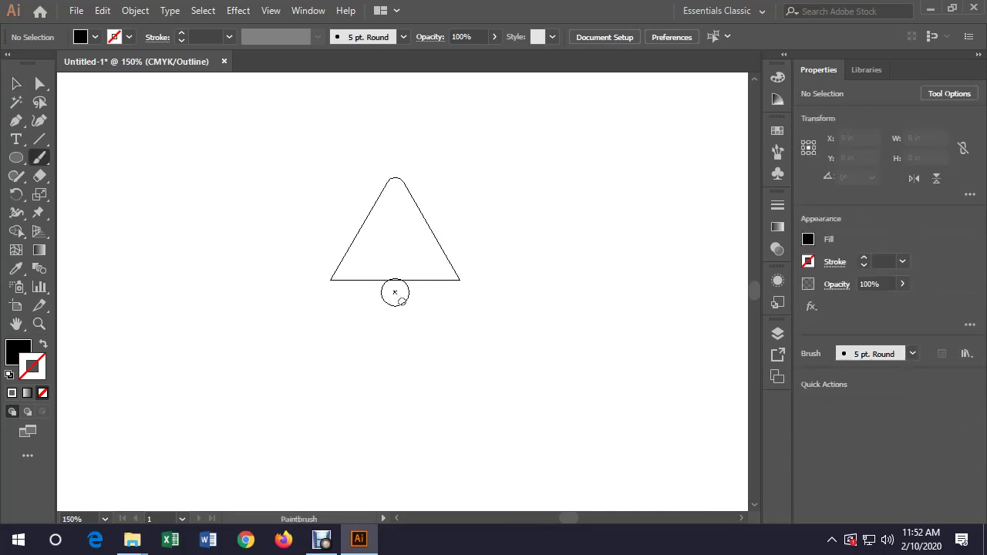
pyautogui.press('v')
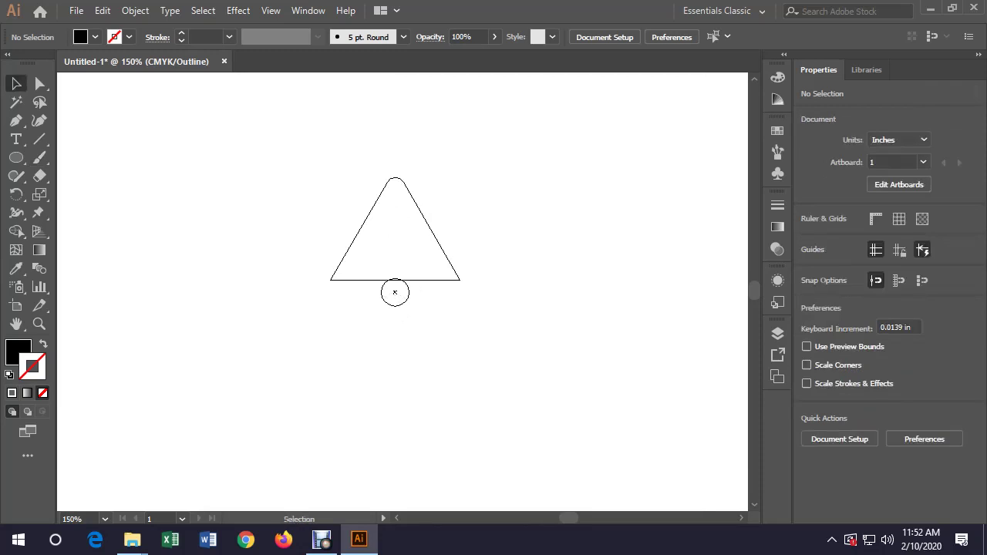
pyautogui.moveTo(395, 292); pyautogui.dragTo(394, 294)
pyautogui.hotkey('ctrl', 'shift', 'a')
pyautogui.hotkey('ctrl', 'y')
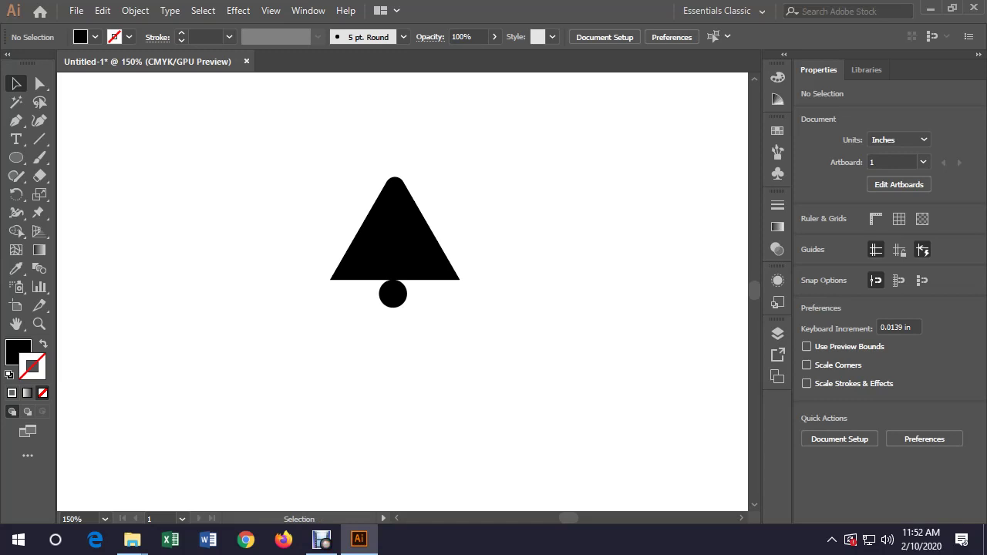
# Select the triangle and circle and apply Horizontal Align Center
pyautogui.moveTo(514, 335); pyautogui.dragTo(346, 221)
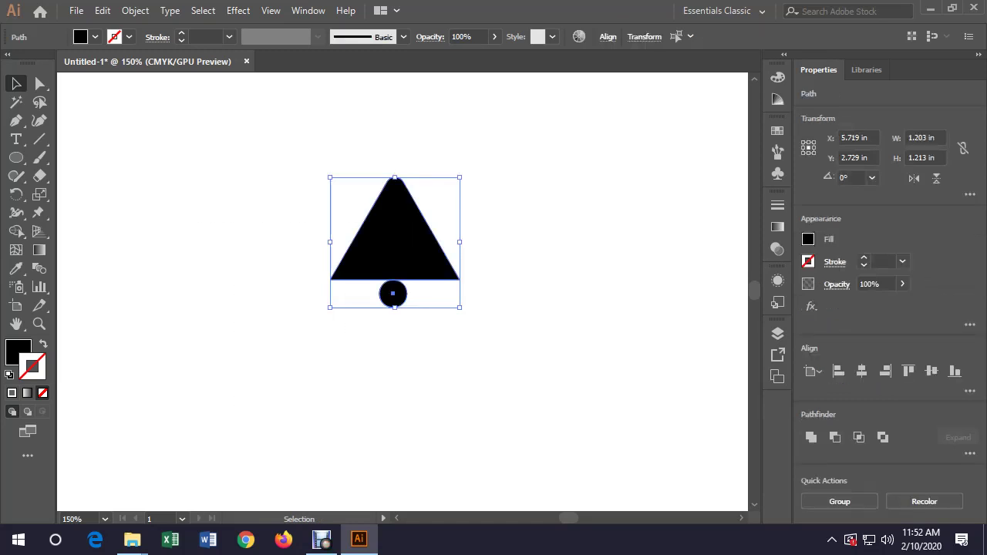
pyautogui.click(608, 36)
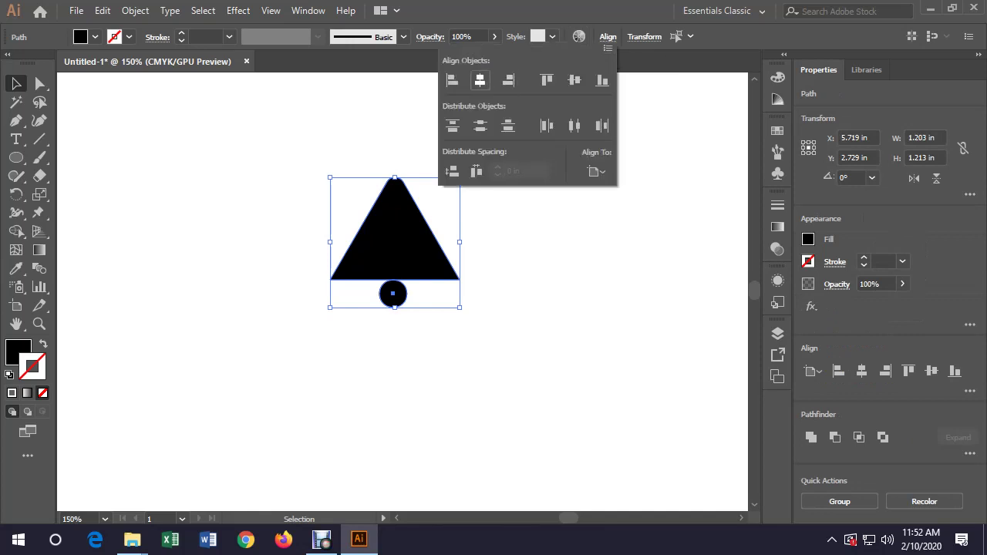
pyautogui.click(480, 79)
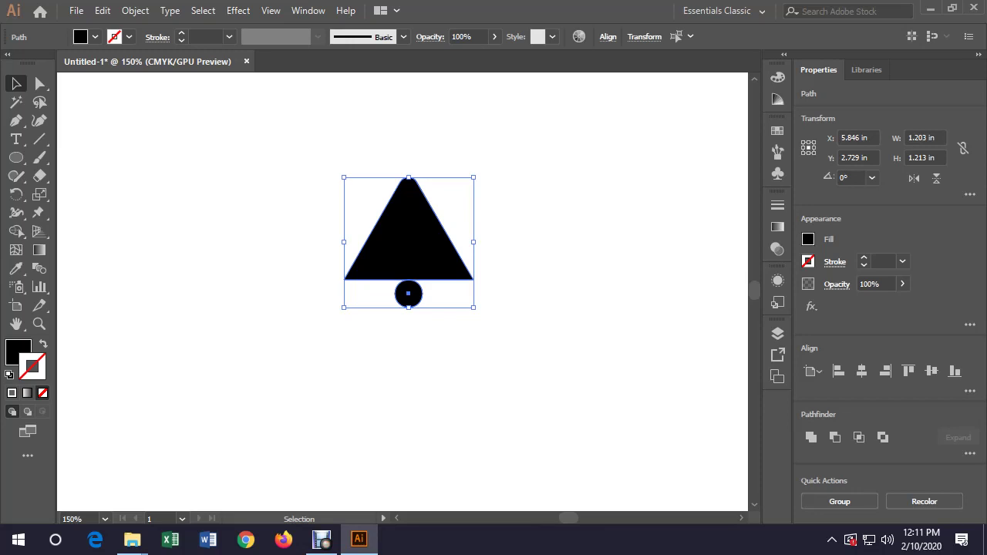
# Zoom out, select the triangle and circle, and group them with Object > Group
pyautogui.press('z')
pyautogui.hotkey('ctrl', '-')
pyautogui.hotkey('ctrl', '-')
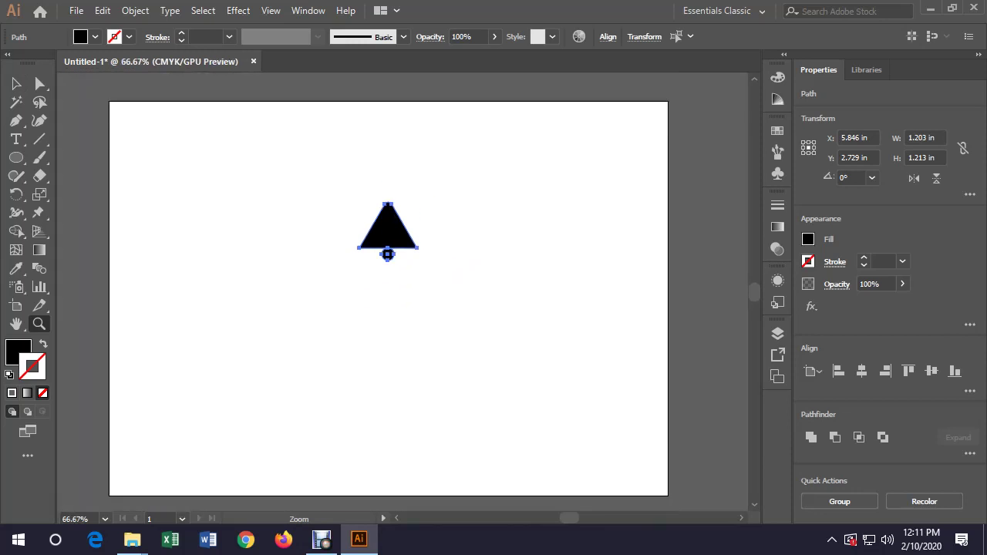
pyautogui.press('v')
pyautogui.hotkey('ctrl', 'shift', 'a')
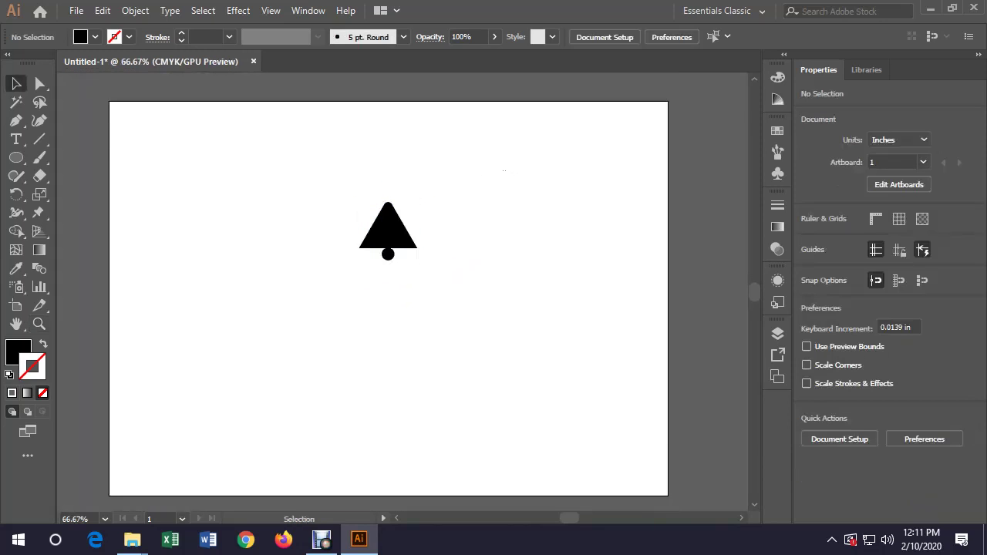
pyautogui.hotkey('ctrl', 'a')
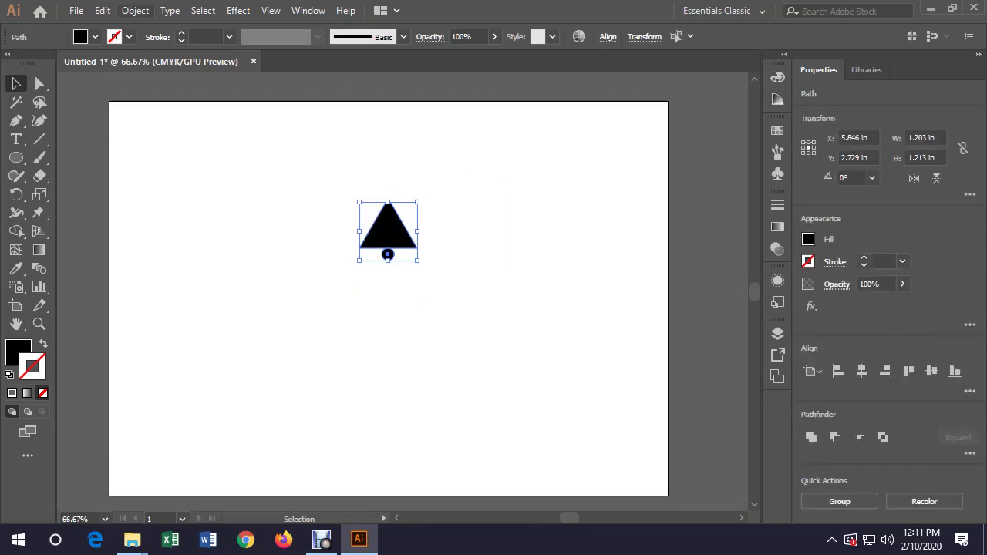
pyautogui.hotkey('alt', 'o')
pyautogui.press('Return')
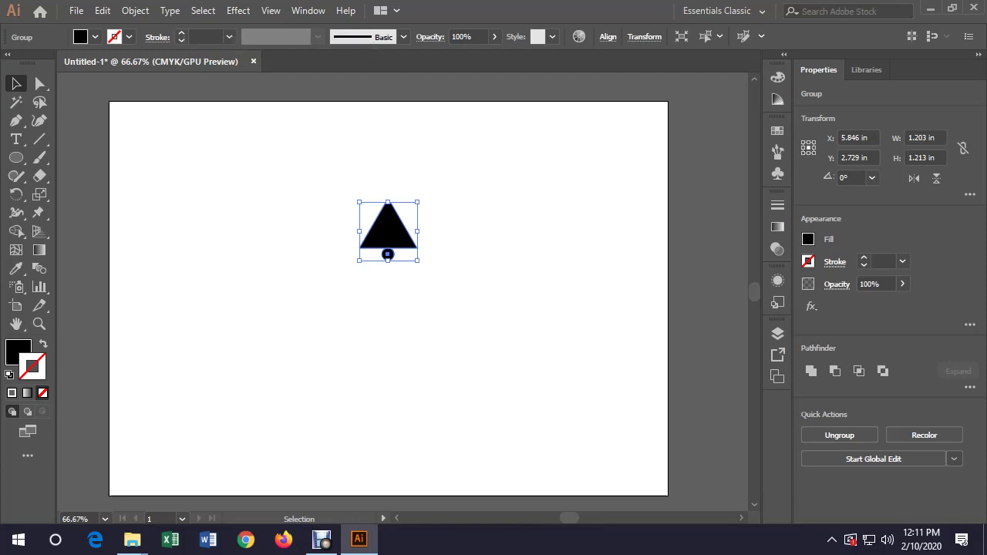
# Enlarge the bell group around its centre, then undo the enlargement
pyautogui.press('alt')
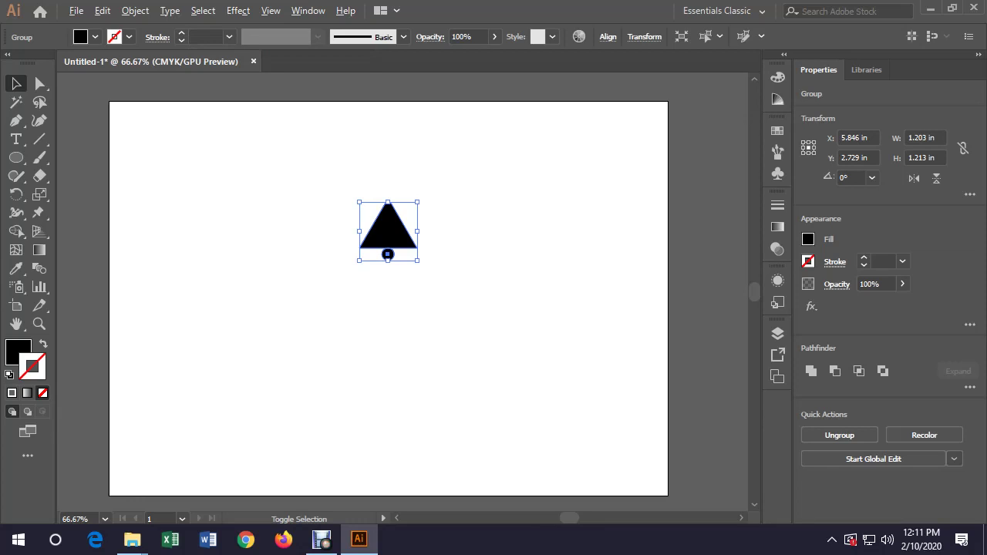
pyautogui.moveTo(417, 260); pyautogui.dragTo(478, 322)
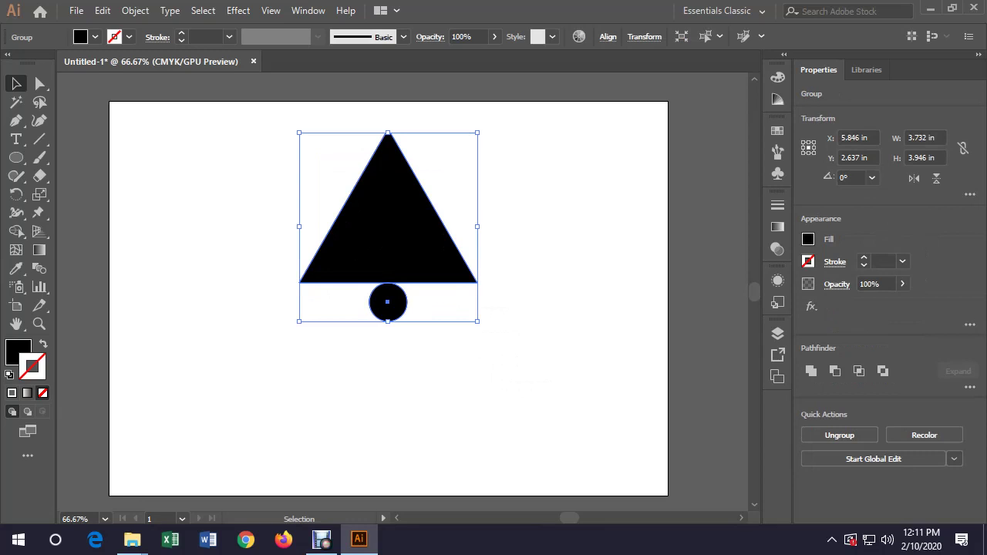
pyautogui.press('a')
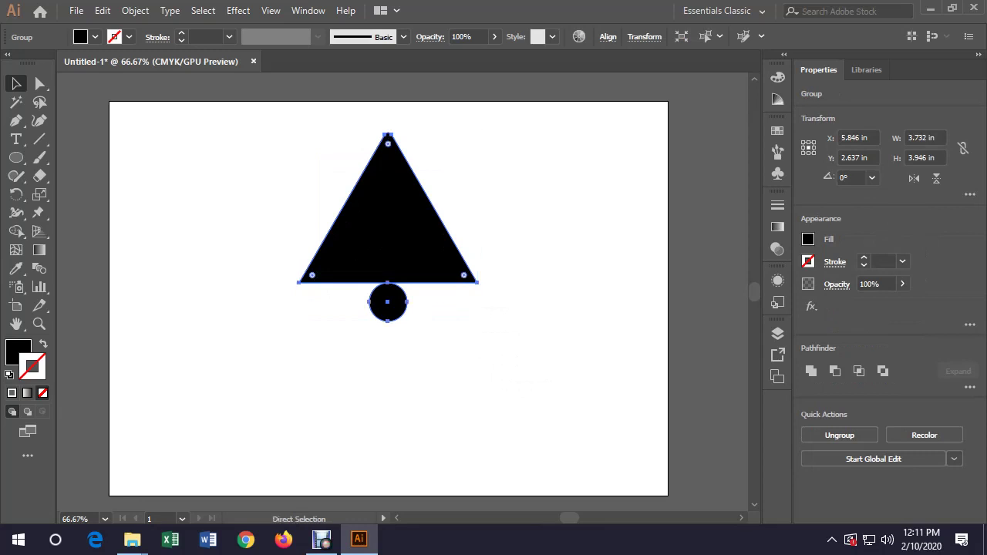
pyautogui.hotkey('ctrl', 'z')
pyautogui.press('v')
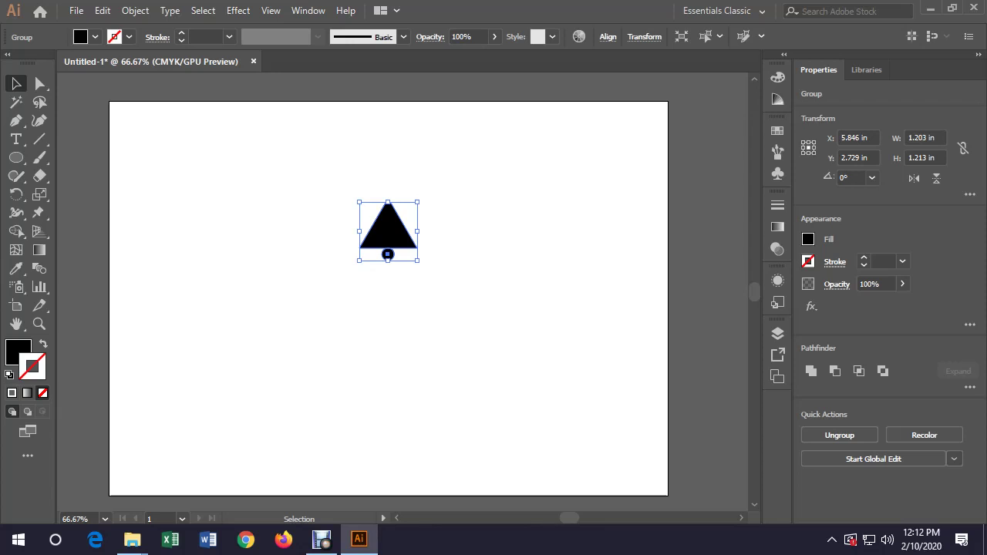
# Open Effect > Distort & Transform > Transform for the bell group
pyautogui.click(239, 11)
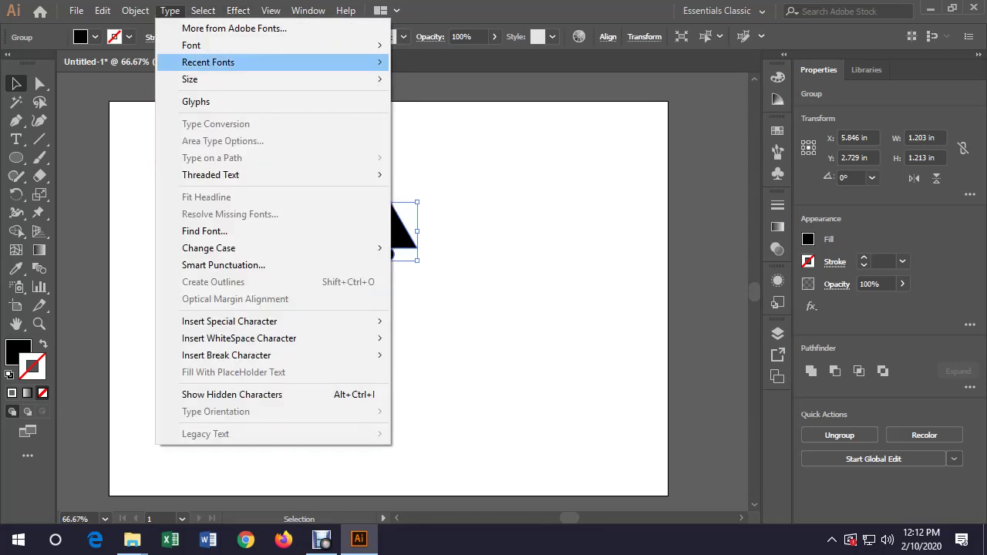
pyautogui.moveTo(309, 136)
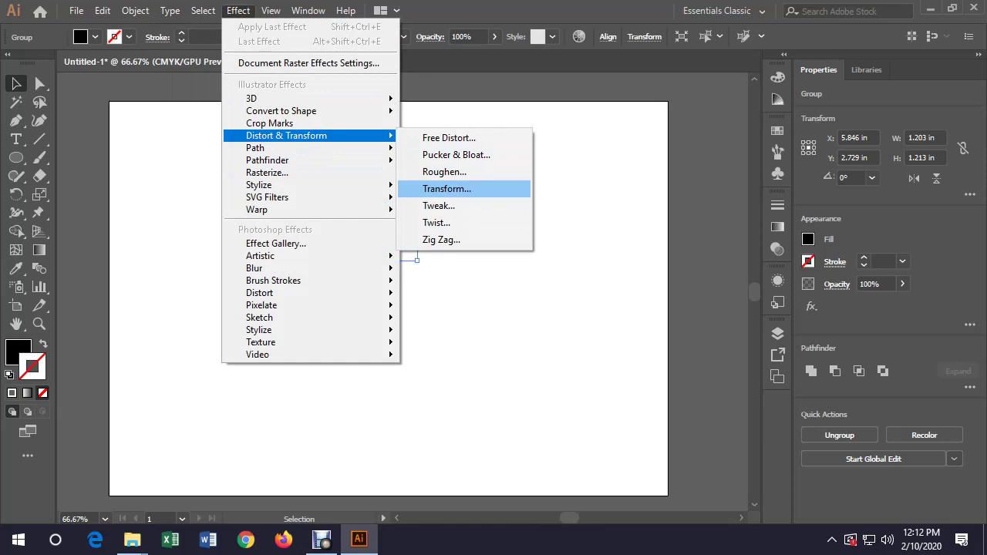
pyautogui.press('Return')
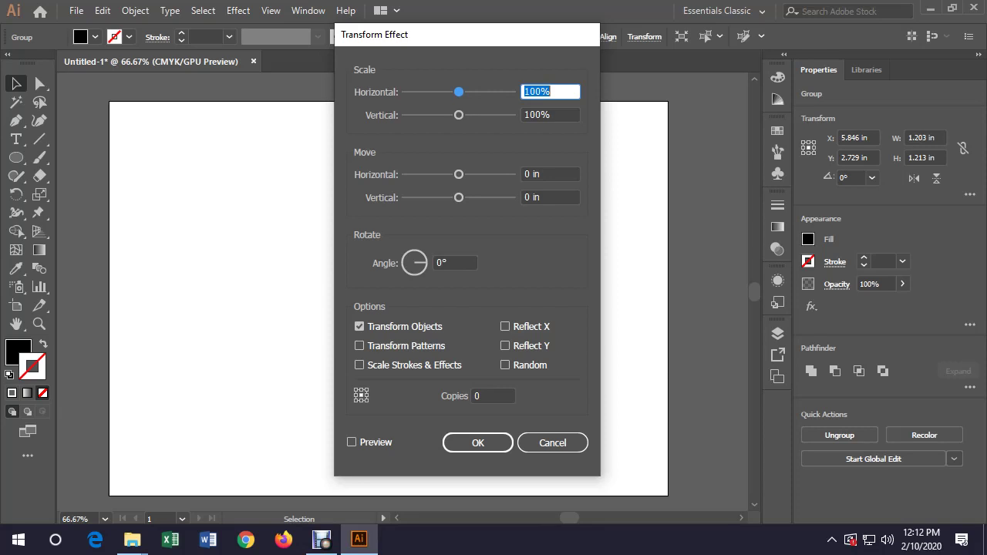
# Enable Transform Patterns and Preview in the Transform Effect dialog, moving it aside
pyautogui.click(359, 346)
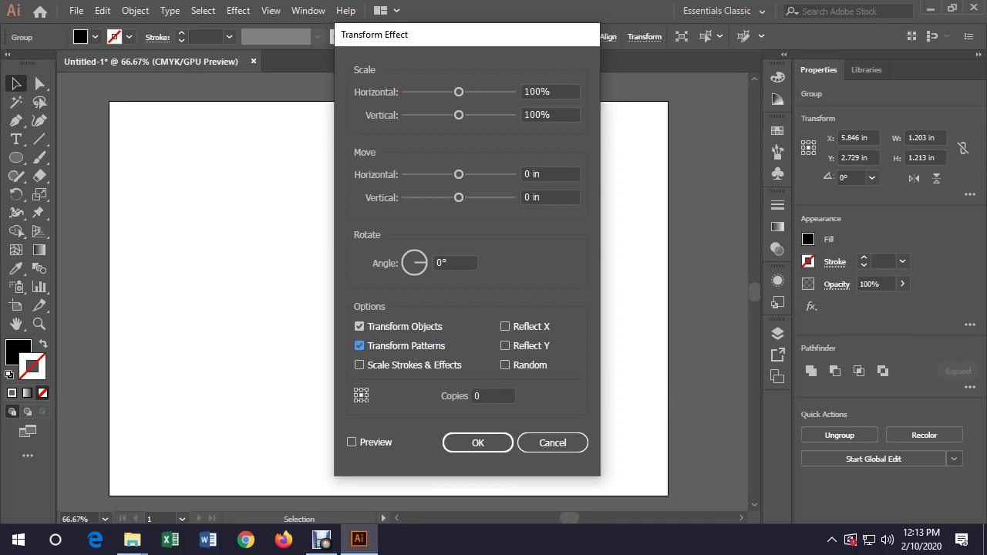
pyautogui.moveTo(455, 35); pyautogui.dragTo(733, 69)
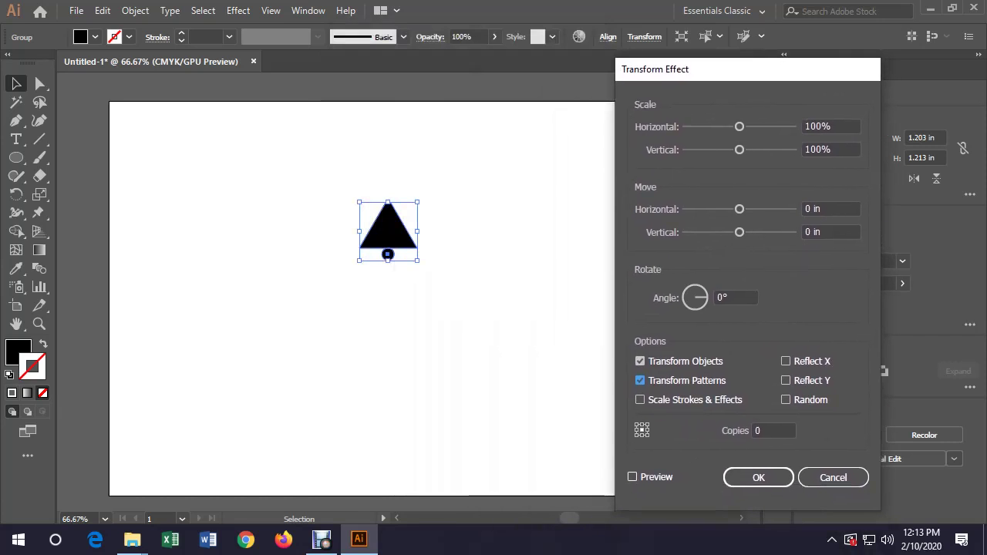
pyautogui.click(633, 477)
pyautogui.click(774, 430)
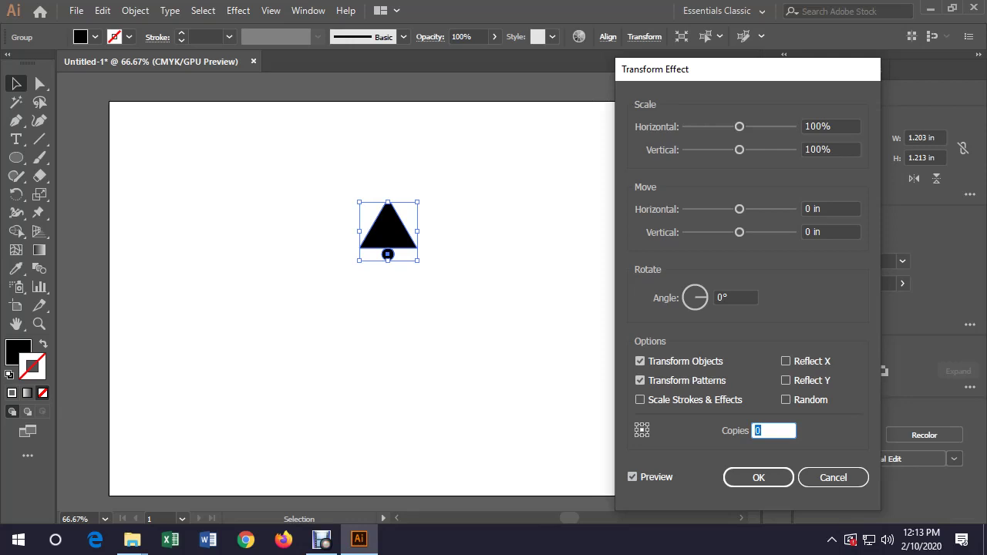
# Enter 15 copies in the Transform Effect, leaving the angle at 0°
pyautogui.write('15')
pyautogui.click(736, 297)
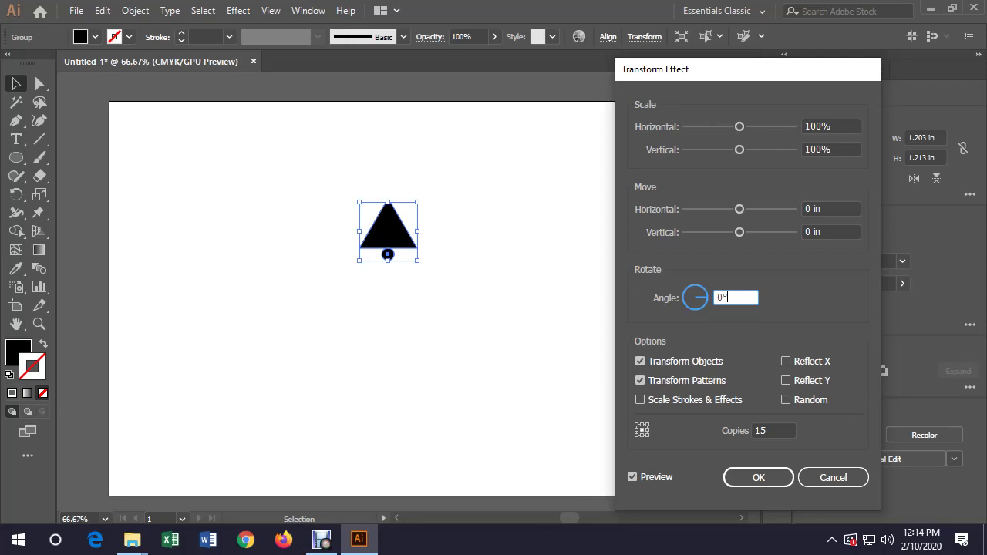
# Replace the rotation angle with 360/15 so each copy turns 24°
pyautogui.hotkey('ctrl', 'a')
pyautogui.write('360/')
pyautogui.write('15')
pyautogui.press('Tab')
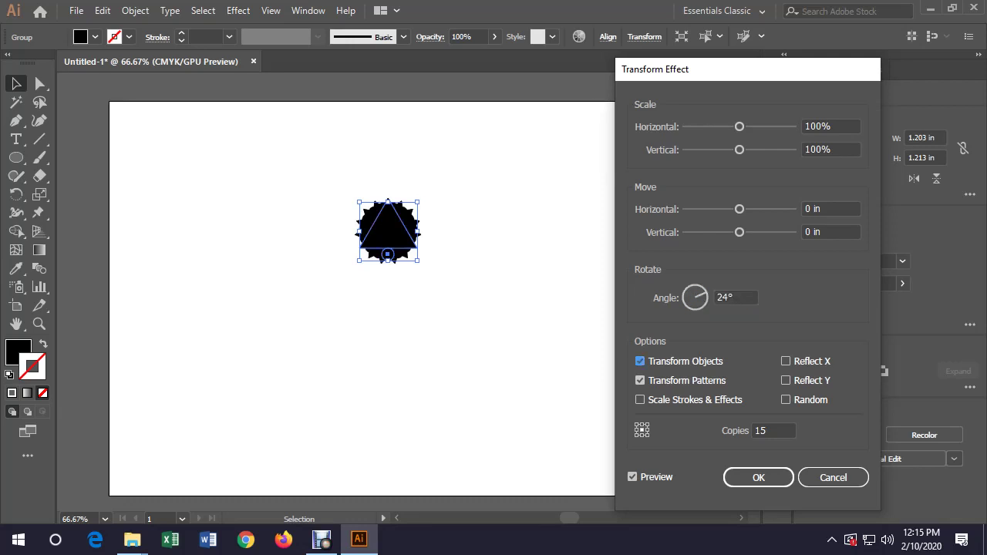
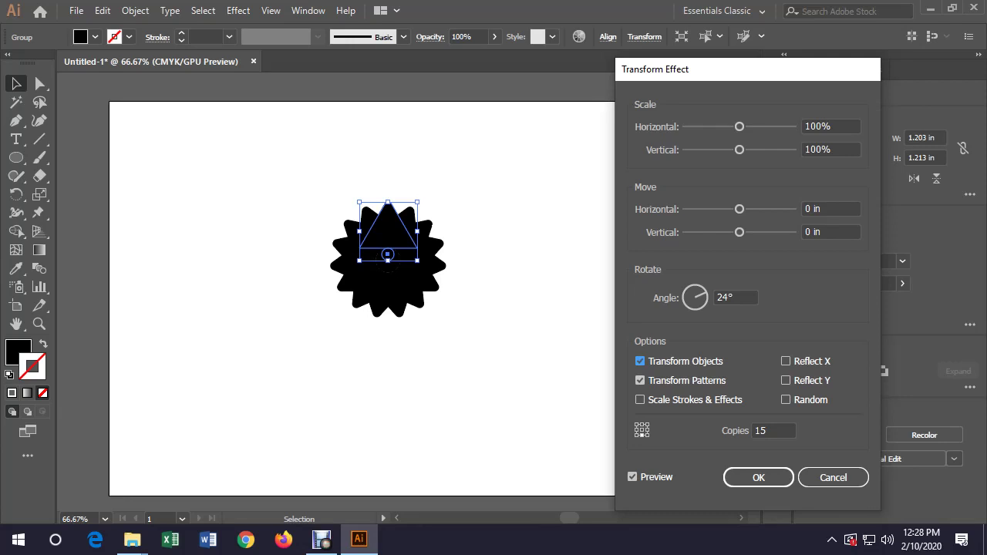
# Confirm the Transform effect with a 24° angle and 15 copies, forming the black starburst
pyautogui.press('Return')
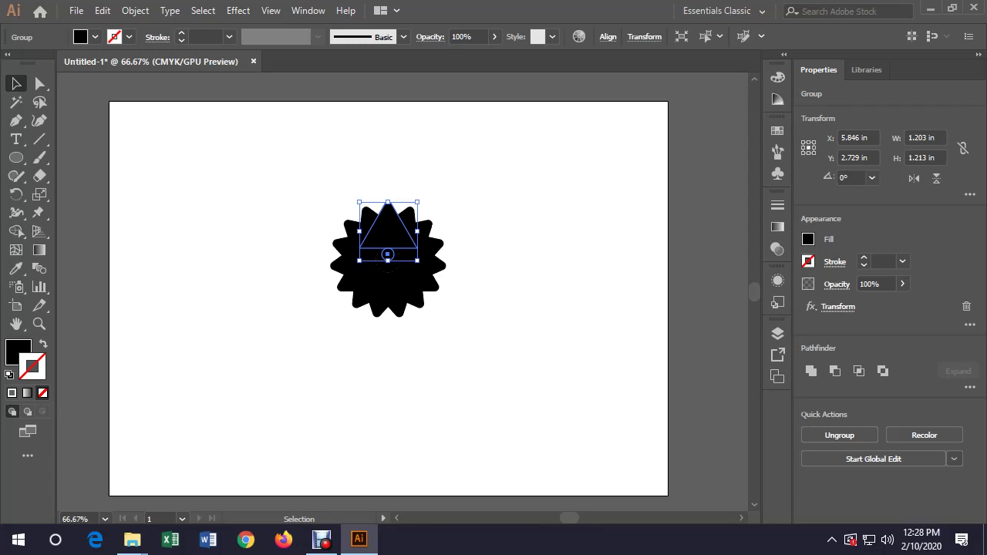
pyautogui.hotkey('ctrl', 'g')
pyautogui.hotkey('ctrl', 'shift', 'a')
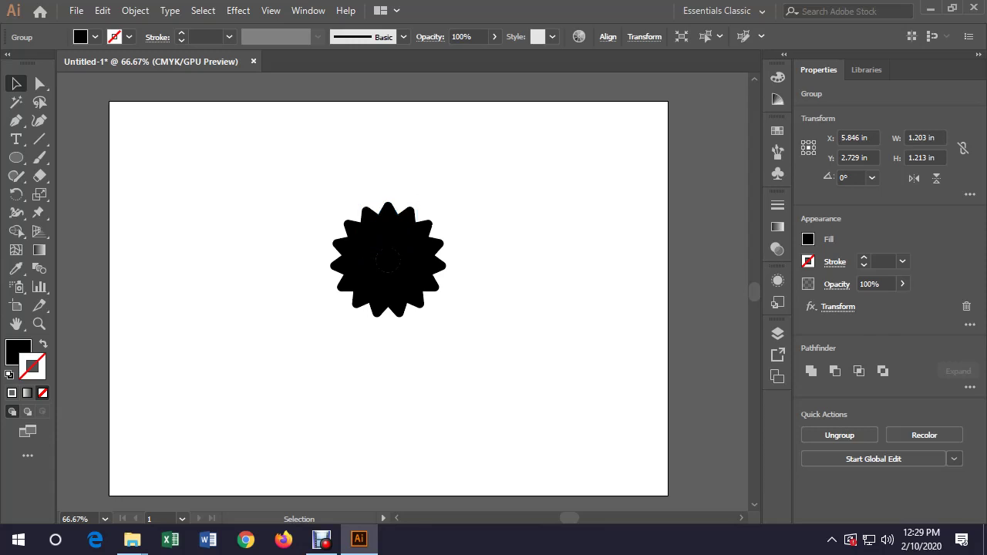
pyautogui.hotkey('ctrl', 'z')
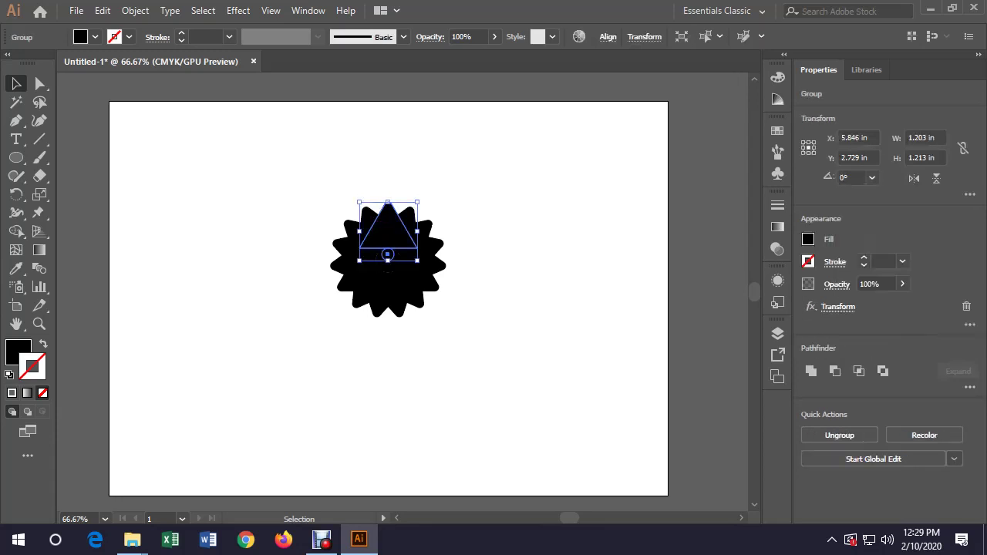
# Enter the starburst group in isolation mode and drag the triangle upward
pyautogui.doubleClick(382, 222)
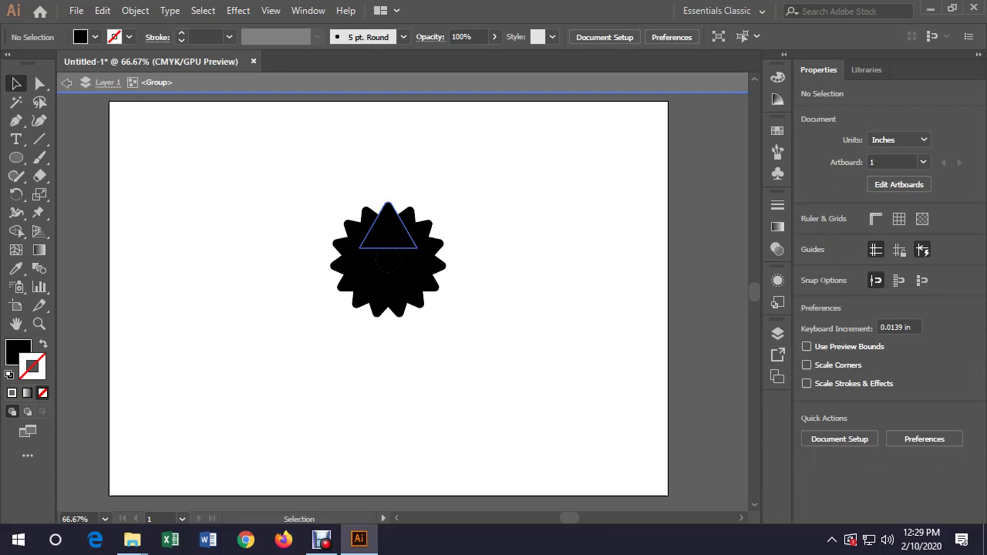
pyautogui.click(387, 232)
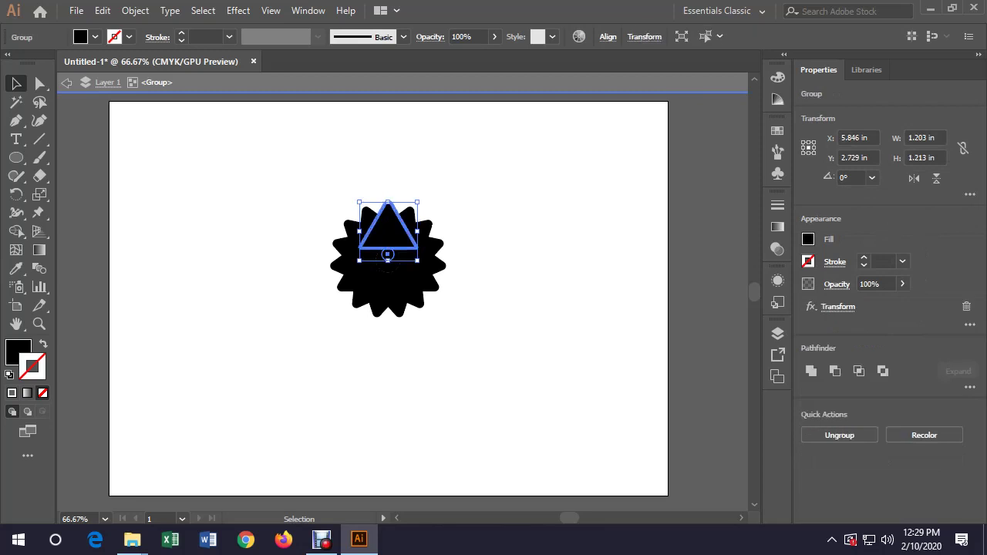
pyautogui.doubleClick(387, 228)
pyautogui.click(388, 228)
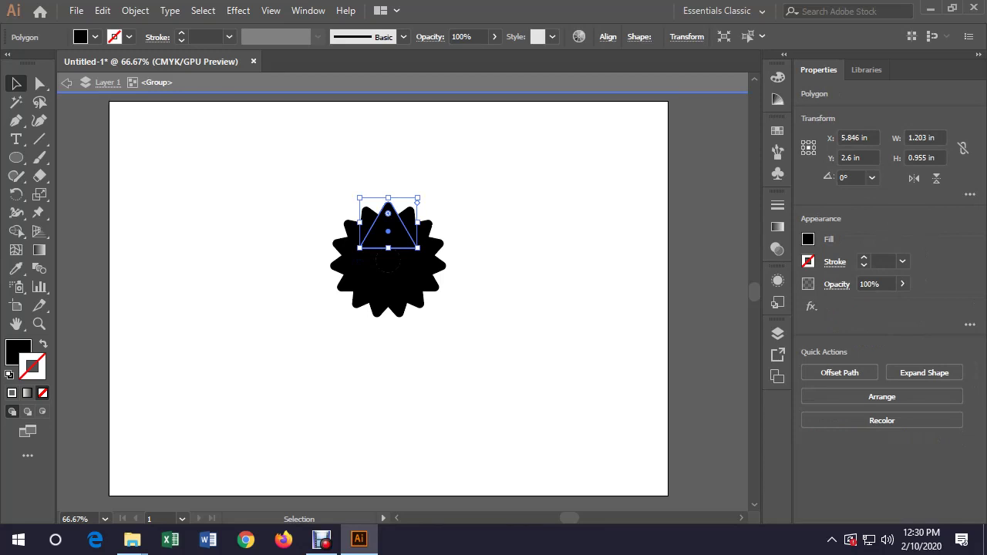
pyautogui.moveTo(388, 233); pyautogui.dragTo(388, 178)
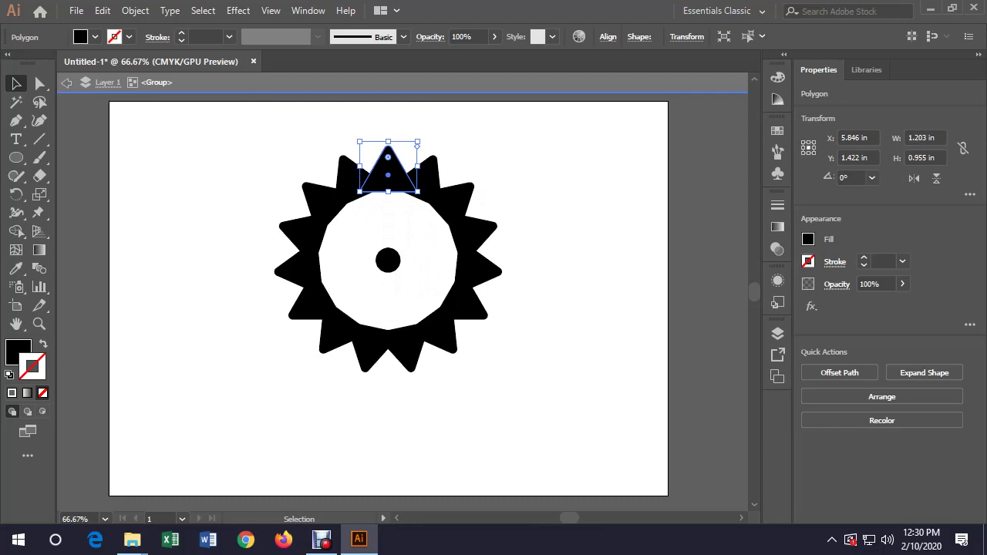
# Try another upward move of the top triangle, then revert the moves and deselect everything
pyautogui.scroll(2, 389, 301)
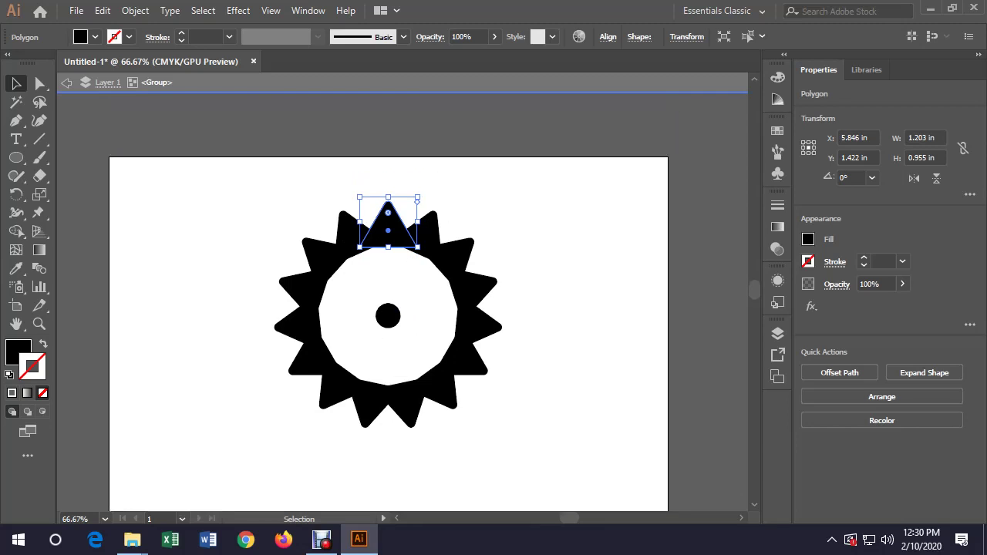
pyautogui.hotkey('ctrl', 'shift', 'a')
pyautogui.moveTo(388, 232); pyautogui.dragTo(388, 188)
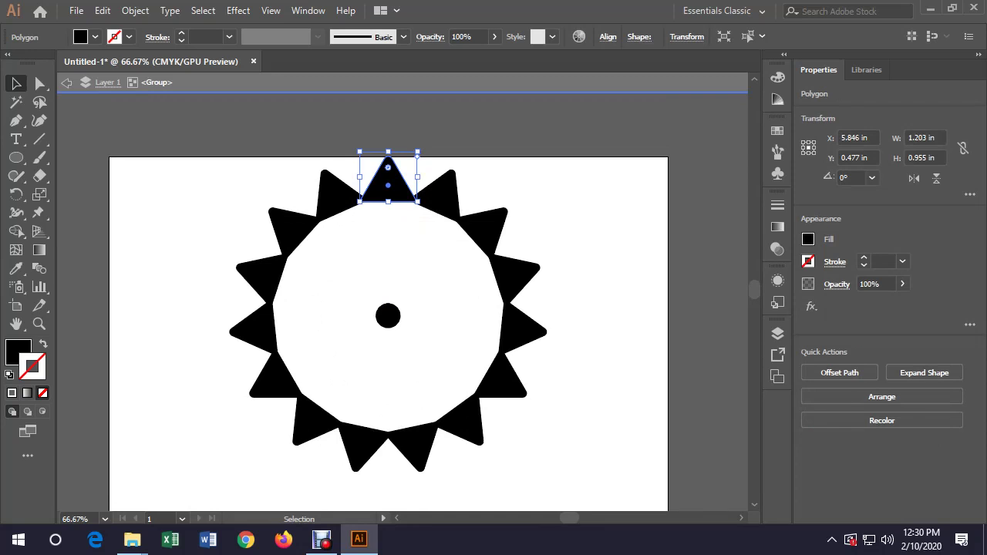
pyautogui.press('a')
pyautogui.hotkey('shift', 'Down')
pyautogui.hotkey('shift', 'Down')
pyautogui.hotkey('shift', 'Down')
pyautogui.hotkey('shift', 'Down')
pyautogui.hotkey('shift', 'Down')
pyautogui.hotkey('shift', 'Down')
pyautogui.hotkey('shift', 'Down')
pyautogui.hotkey('shift', 'Down')
pyautogui.hotkey('shift', 'Down')
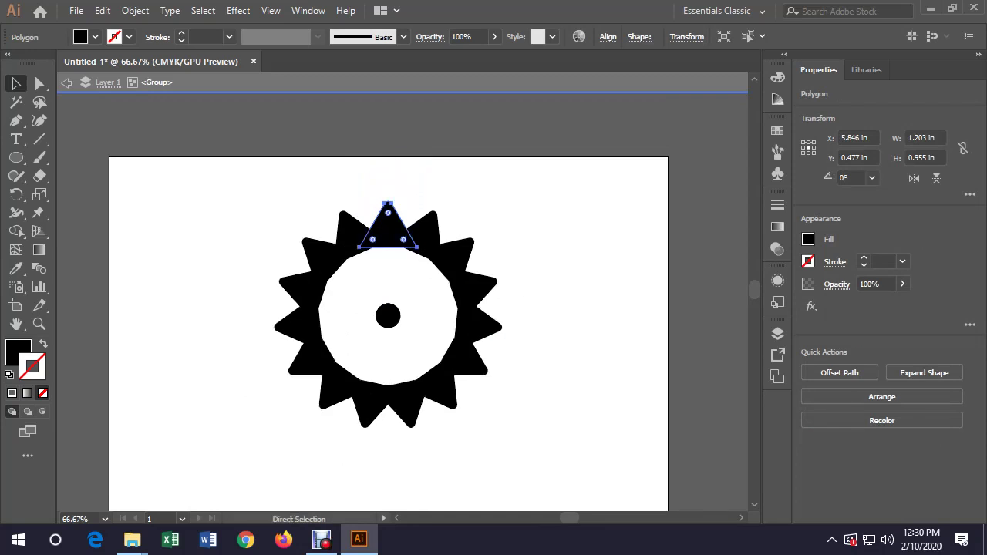
pyautogui.hotkey('shift', 'Down')
pyautogui.hotkey('shift', 'Down')
pyautogui.hotkey('shift', 'Down')
pyautogui.hotkey('shift', 'Down')
pyautogui.hotkey('shift', 'Down')
pyautogui.hotkey('shift', 'Down')
pyautogui.hotkey('shift', 'Down')
pyautogui.hotkey('shift', 'Down')
pyautogui.hotkey('shift', 'Down')
pyautogui.hotkey('shift', 'Down')
pyautogui.hotkey('shift', 'Down')
pyautogui.press('v')
pyautogui.hotkey('ctrl', 'shift', 'a')
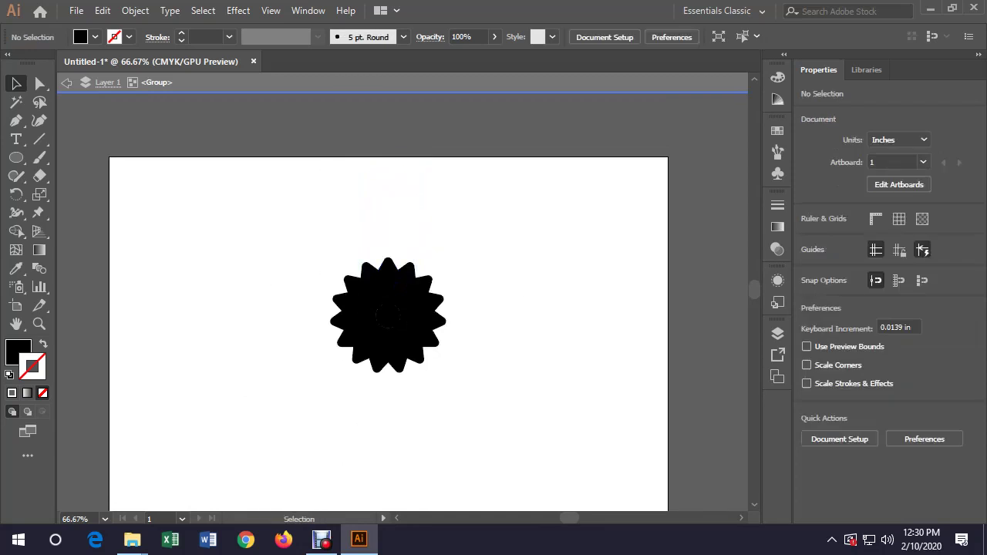
# Inside the group, move the triangle about 3 in above the dot and scale it smaller
pyautogui.click(388, 287)
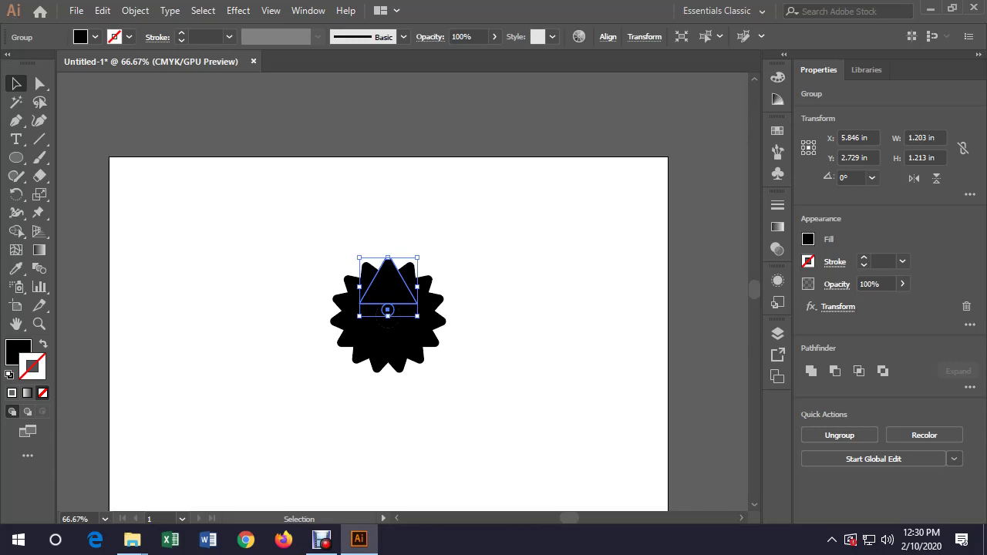
pyautogui.doubleClick(389, 293)
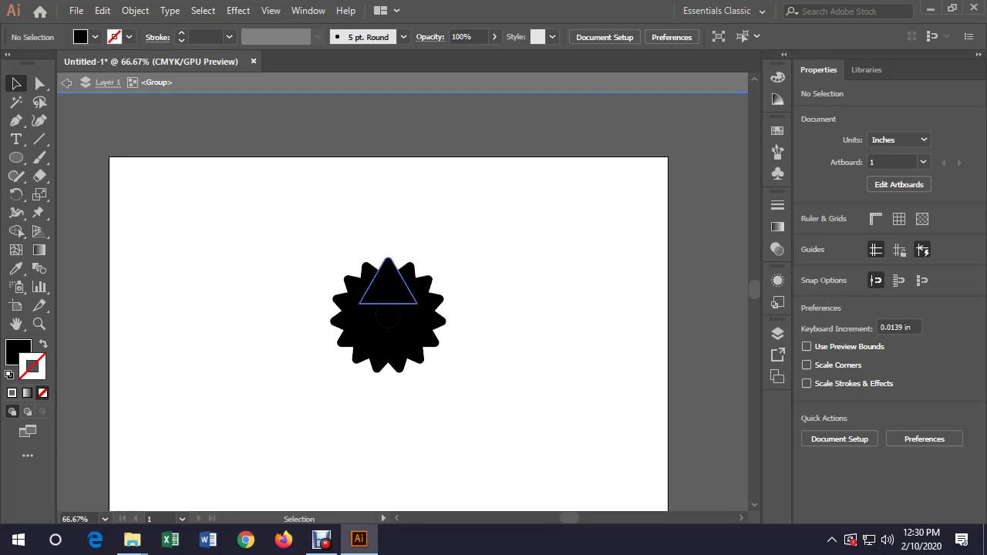
pyautogui.moveTo(388, 304); pyautogui.dragTo(388, 157)
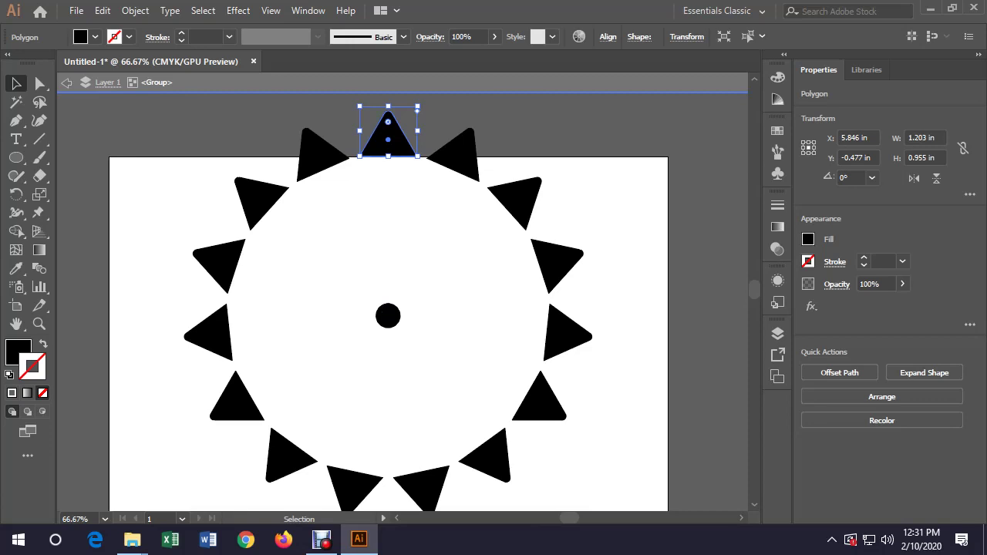
pyautogui.moveTo(418, 108); pyautogui.dragTo(408, 118)
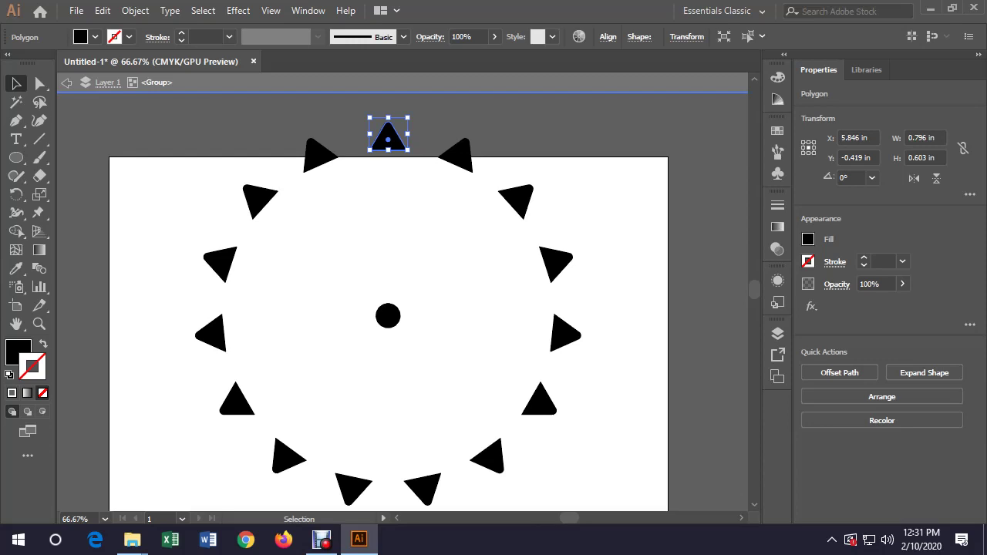
pyautogui.press('Escape')
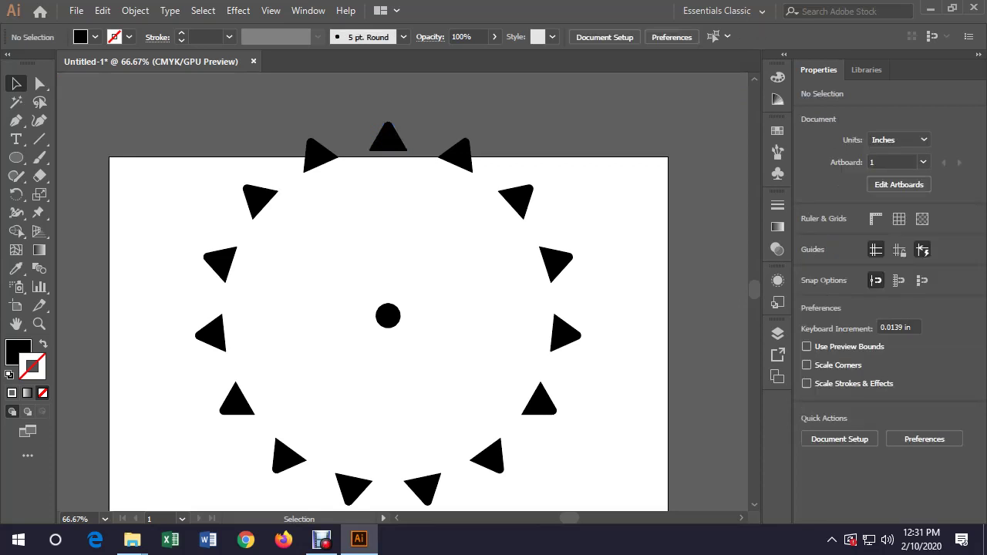
# Centre the triangle ring horizontally on the artboard with Horizontal Align Center
pyautogui.moveTo(389, 309); pyautogui.dragTo(382, 357)
pyautogui.scroll(-3, 388, 308)
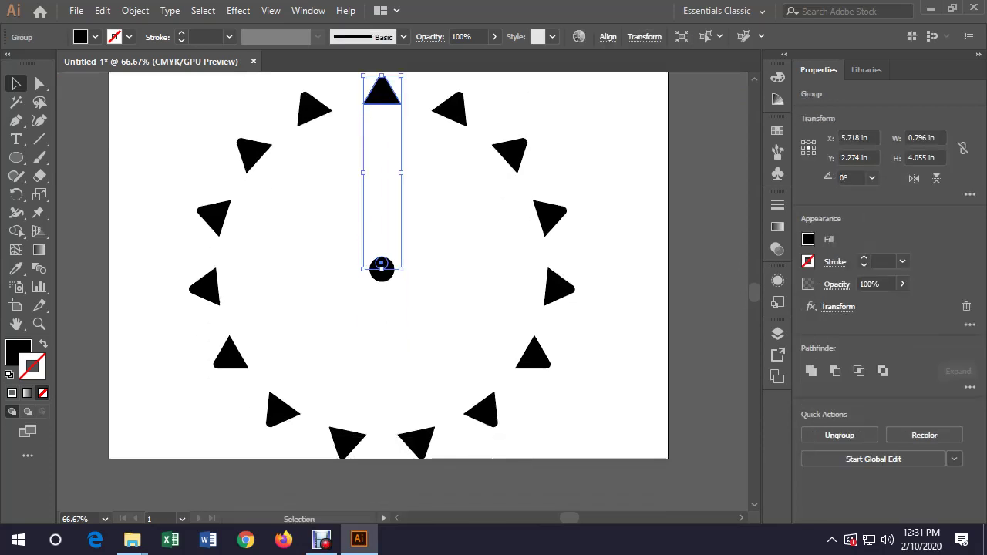
pyautogui.click(608, 36)
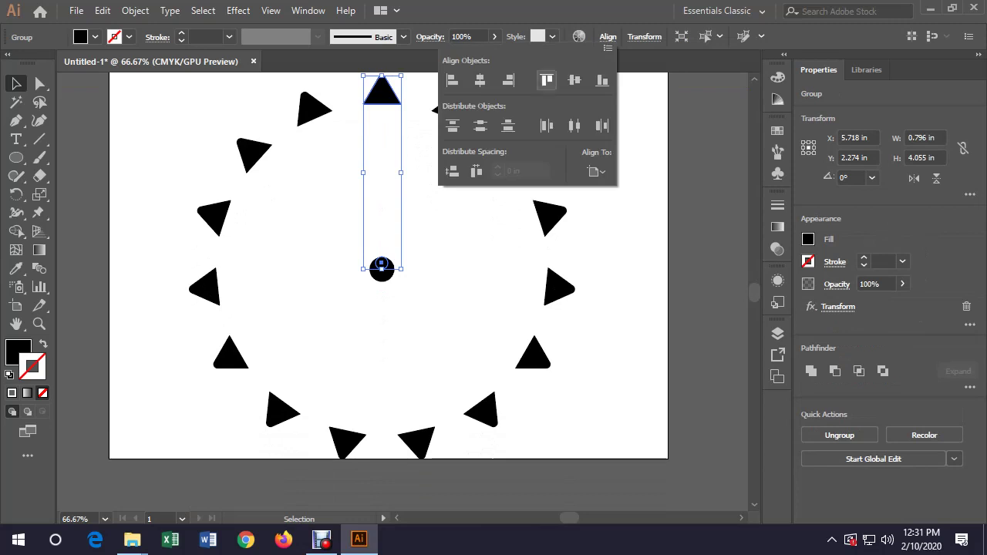
pyautogui.click(480, 80)
pyautogui.scroll(3, 389, 293)
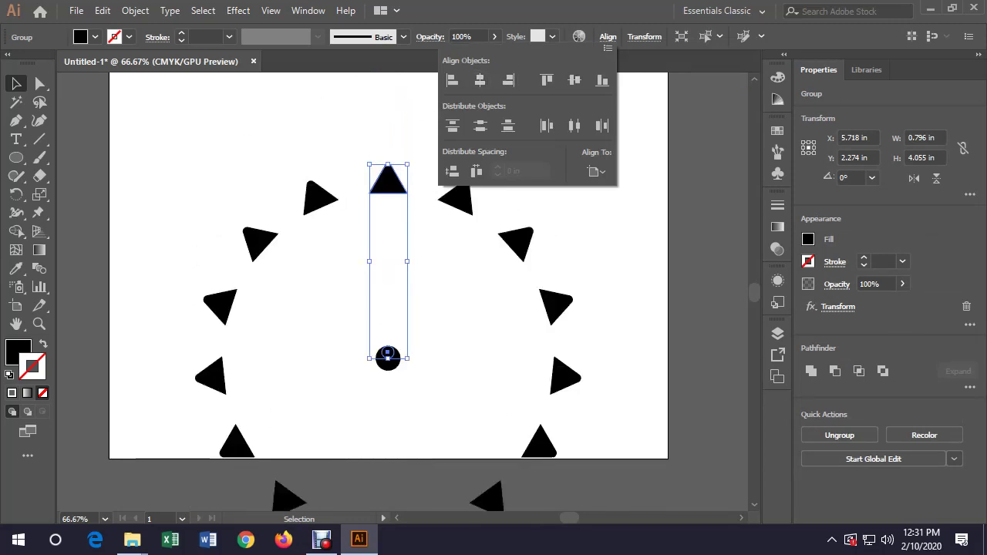
pyautogui.click(596, 171)
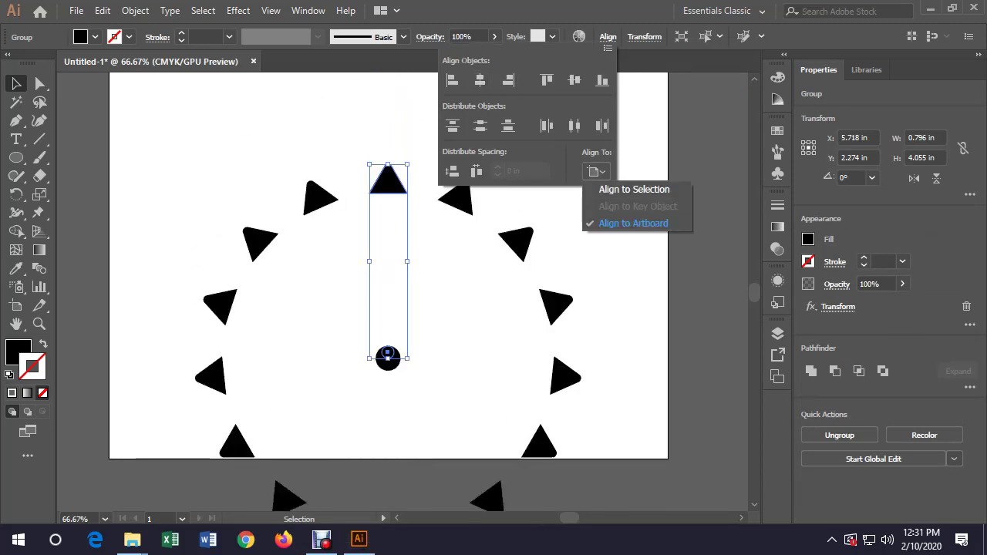
pyautogui.press('Escape')
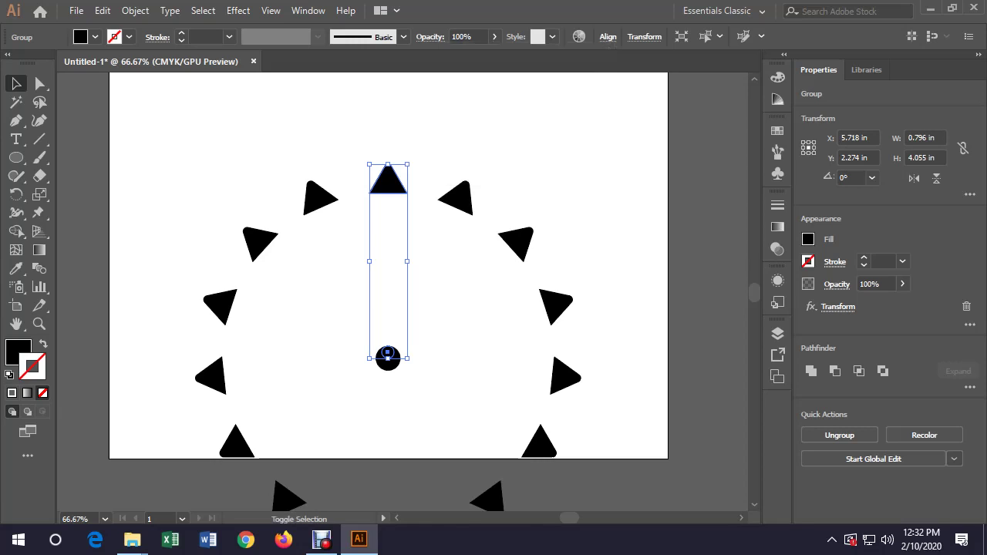
# Raise the ring group so the whole ring fits on the artboard
pyautogui.moveTo(388, 356); pyautogui.dragTo(387, 269)
pyautogui.scroll(2, 388, 269)
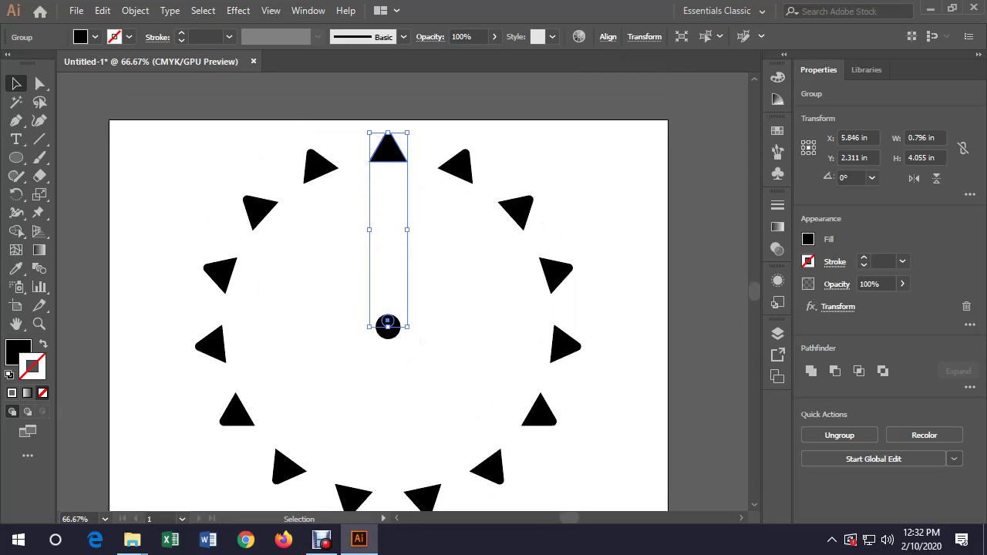
pyautogui.scroll(-1, 389, 306)
pyautogui.moveTo(388, 304); pyautogui.dragTo(388, 298)
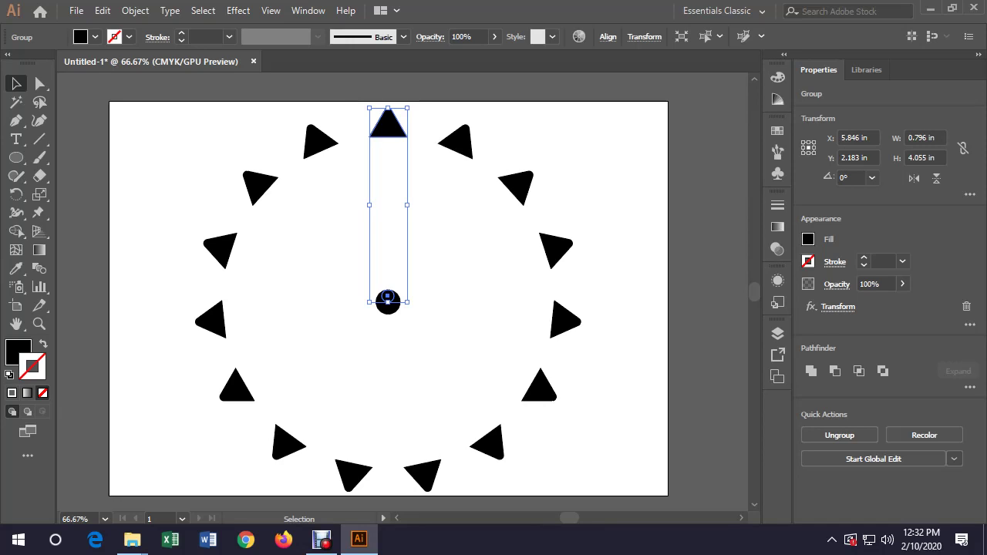
# Show the Appearance panel and reopen the ring's Transform effect (24°, 15 copies)
pyautogui.click(308, 11)
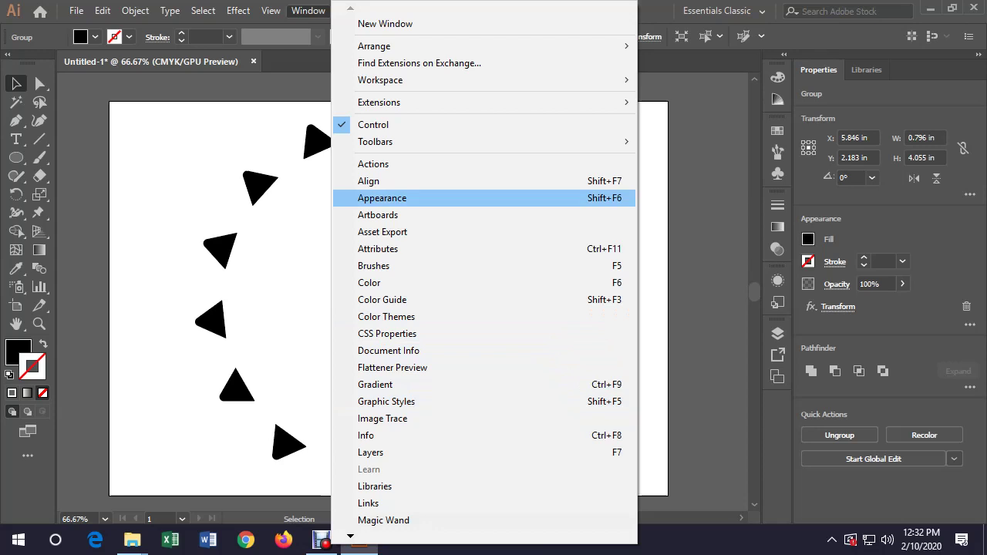
pyautogui.press('Return')
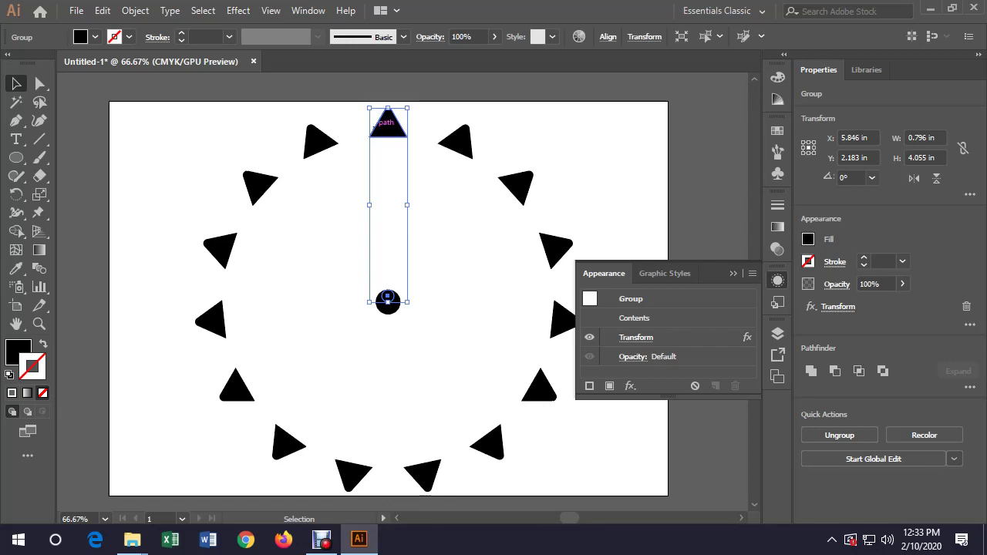
pyautogui.click(637, 337)
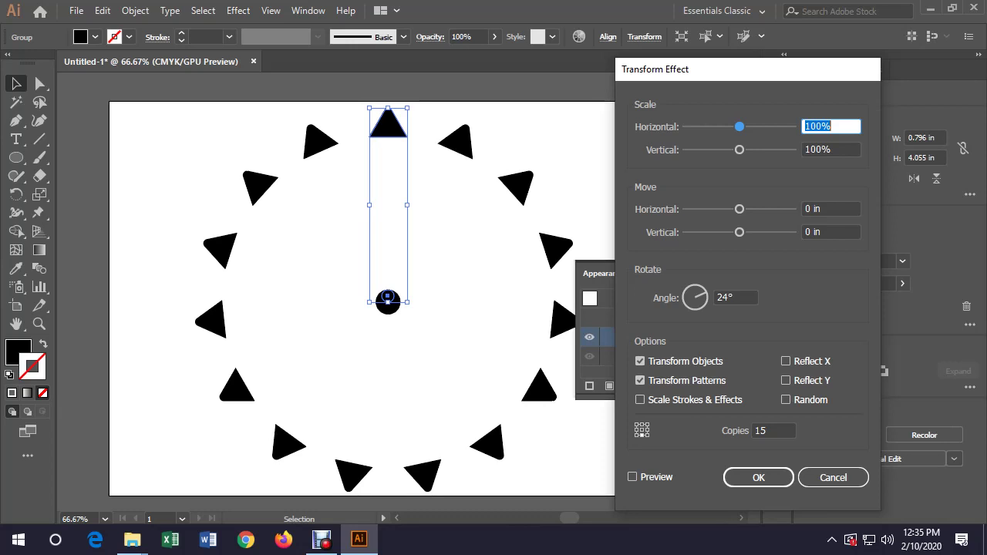
# Bring the screen recorder window to the front
pyautogui.click(321, 539)
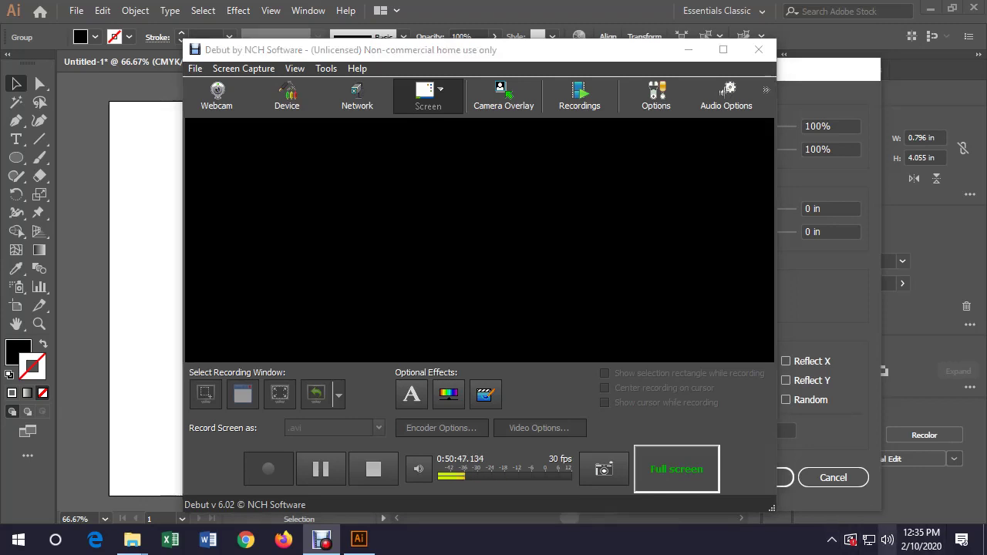
pyautogui.rightClick(865, 539)
pyautogui.click(849, 434)
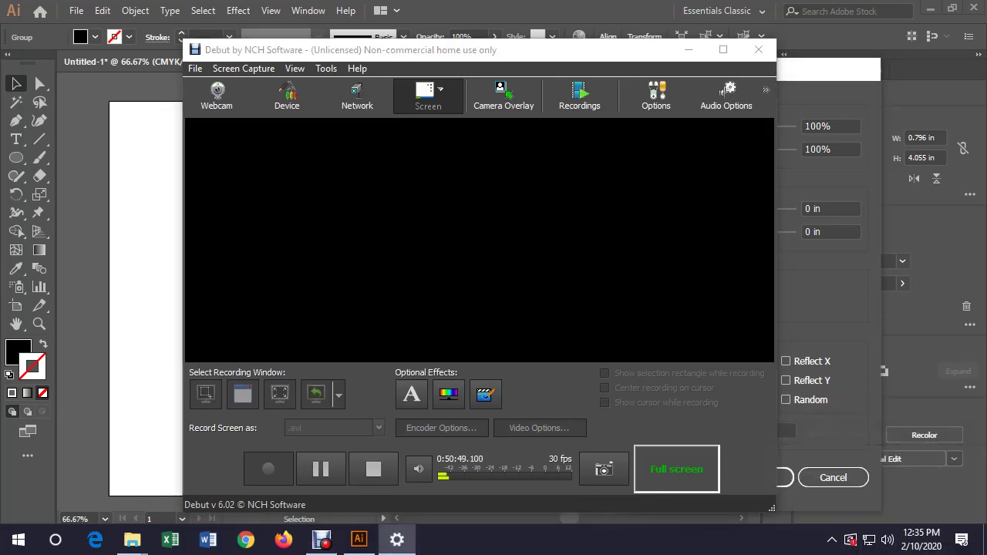
pyautogui.scroll(-10, 509, 309)
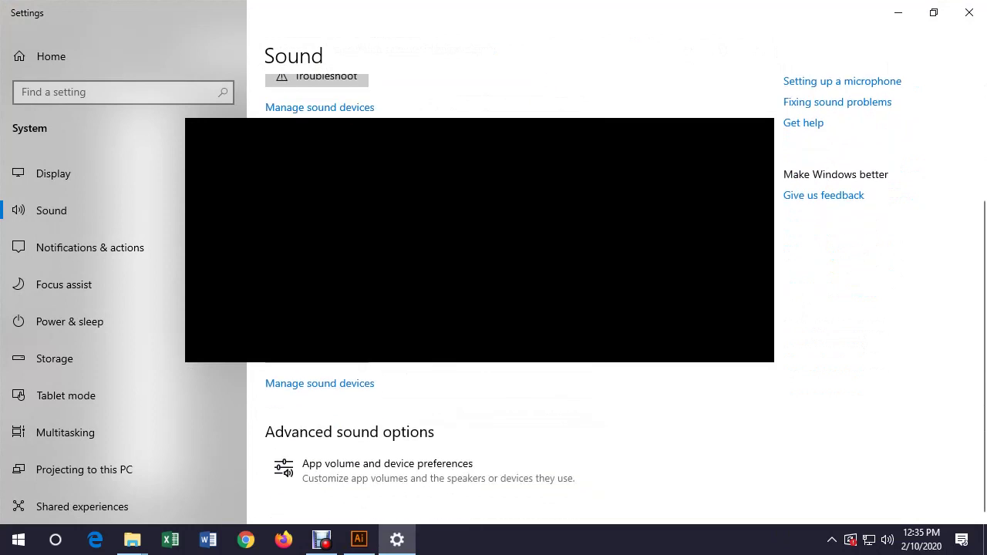
pyautogui.scroll(5, 509, 309)
pyautogui.scroll(-5, 509, 309)
pyautogui.click(317, 352)
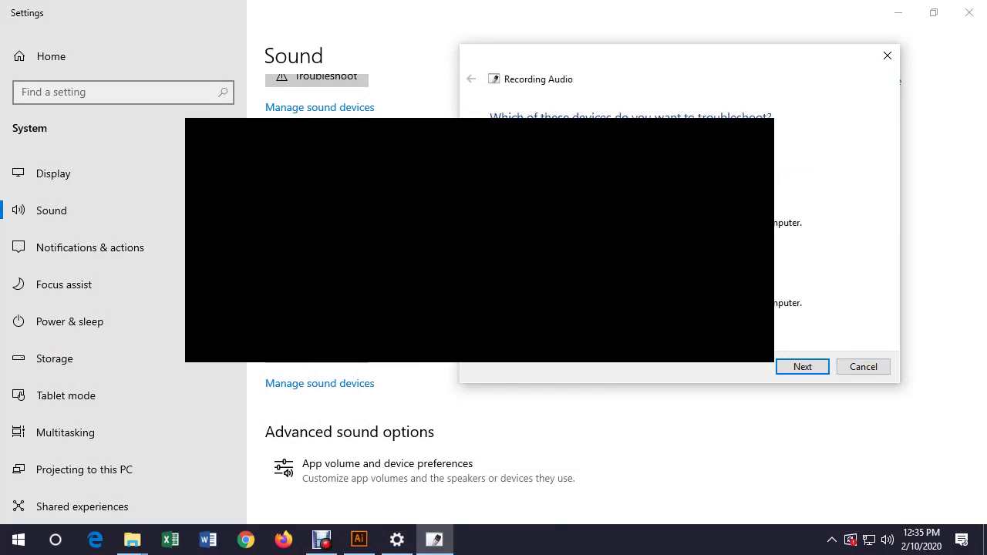
pyautogui.press('Return')
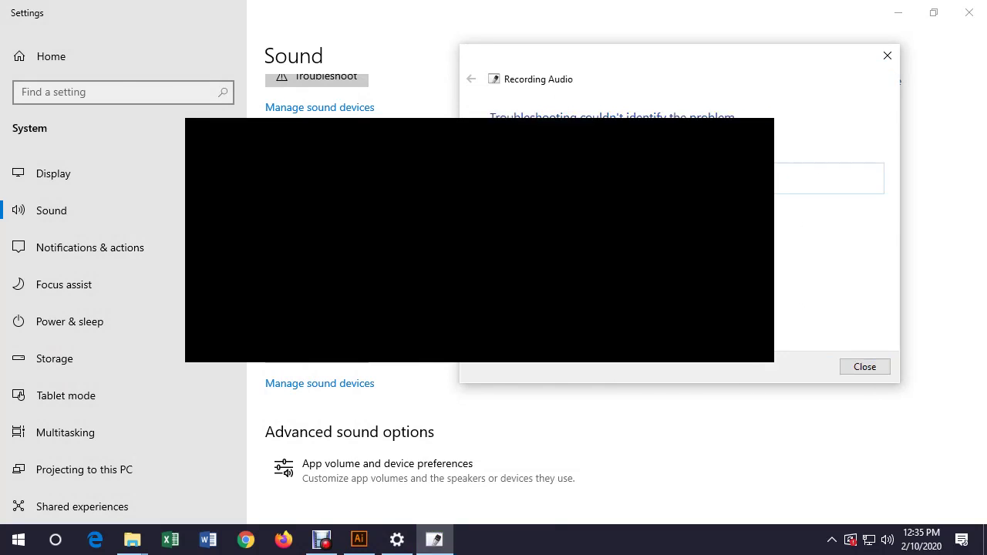
pyautogui.press('Return')
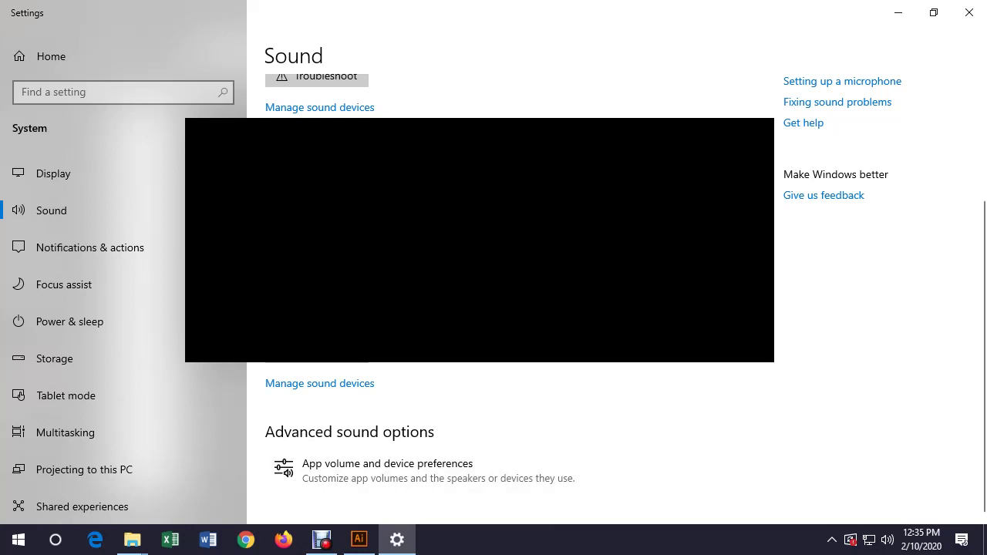
pyautogui.click(969, 12)
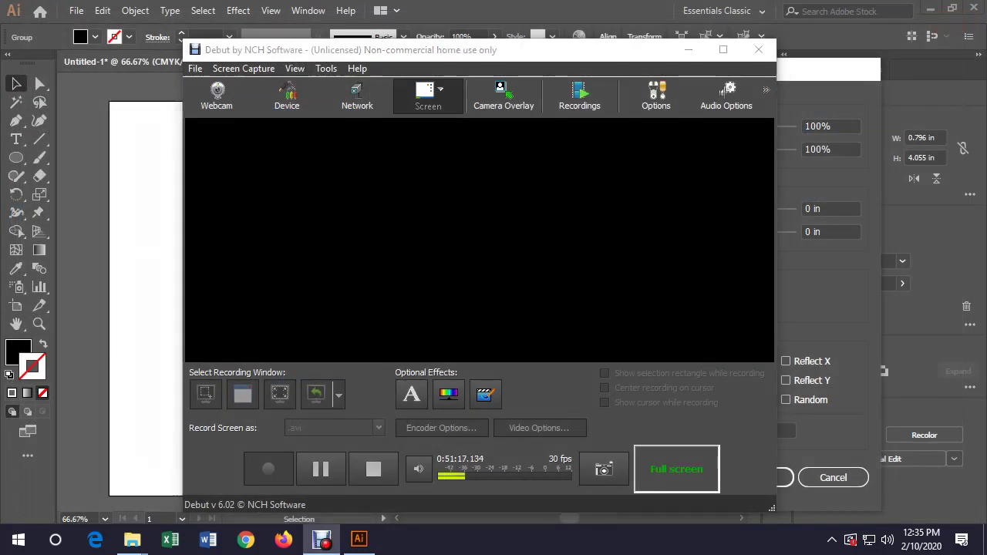
pyautogui.press('super')
pyautogui.write('cont')
pyautogui.press('Return')
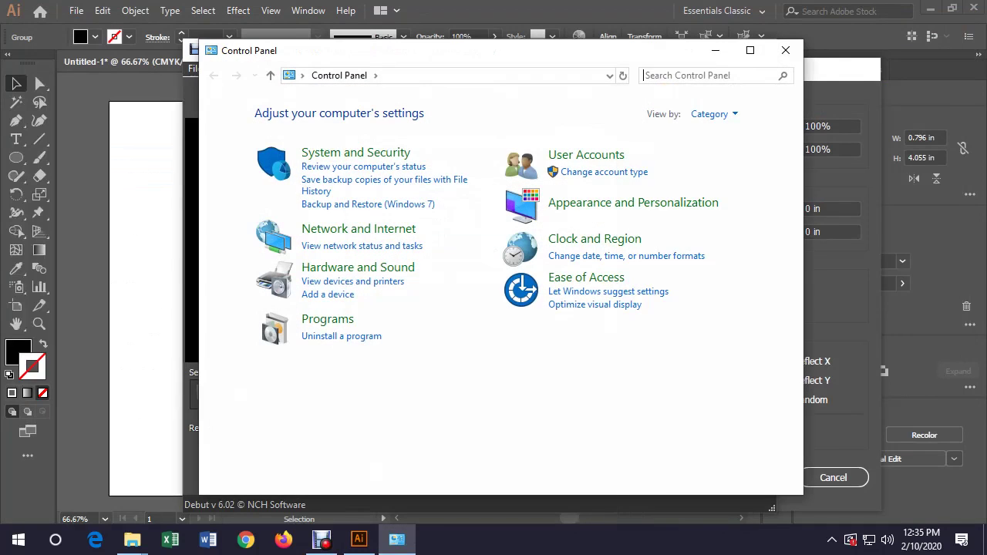
pyautogui.click(358, 267)
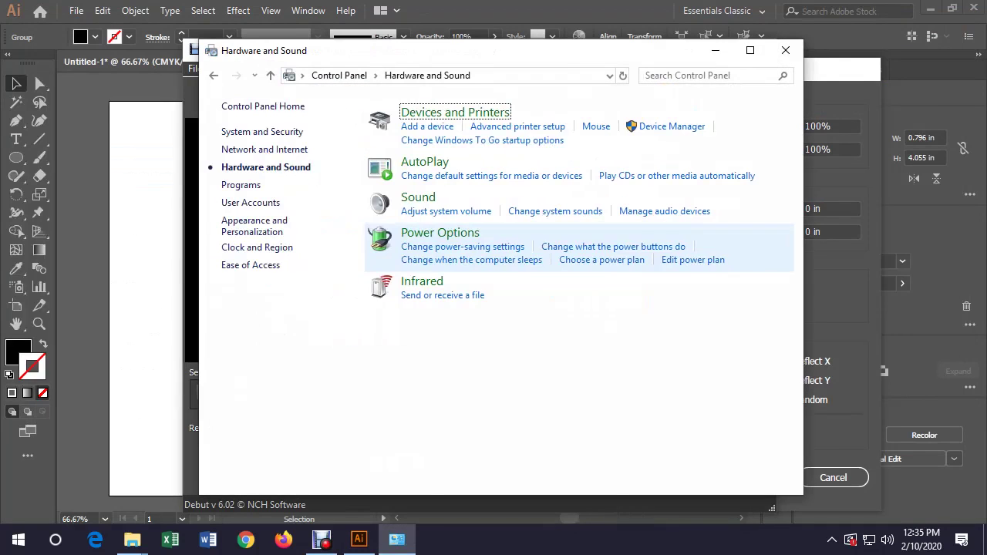
pyautogui.click(418, 197)
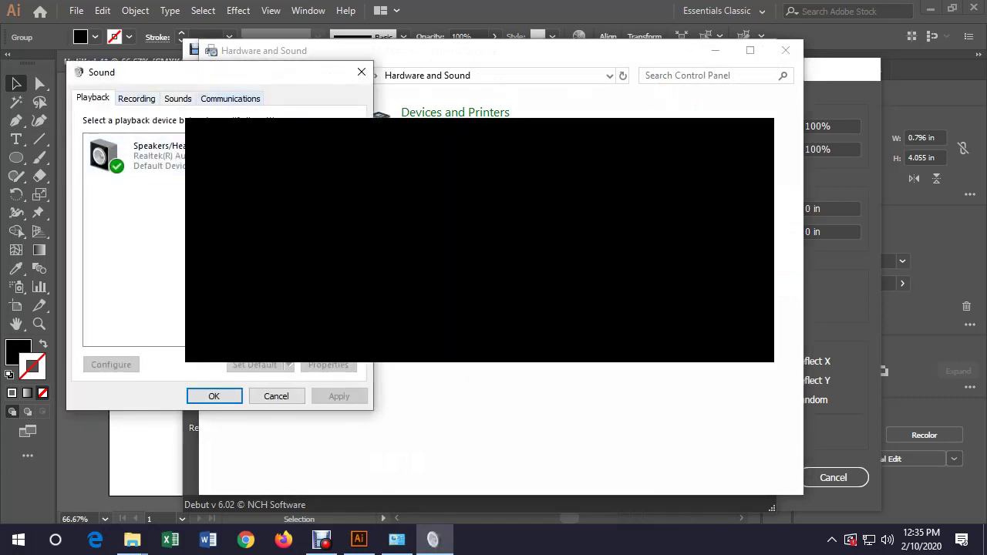
pyautogui.click(137, 97)
pyautogui.click(158, 154)
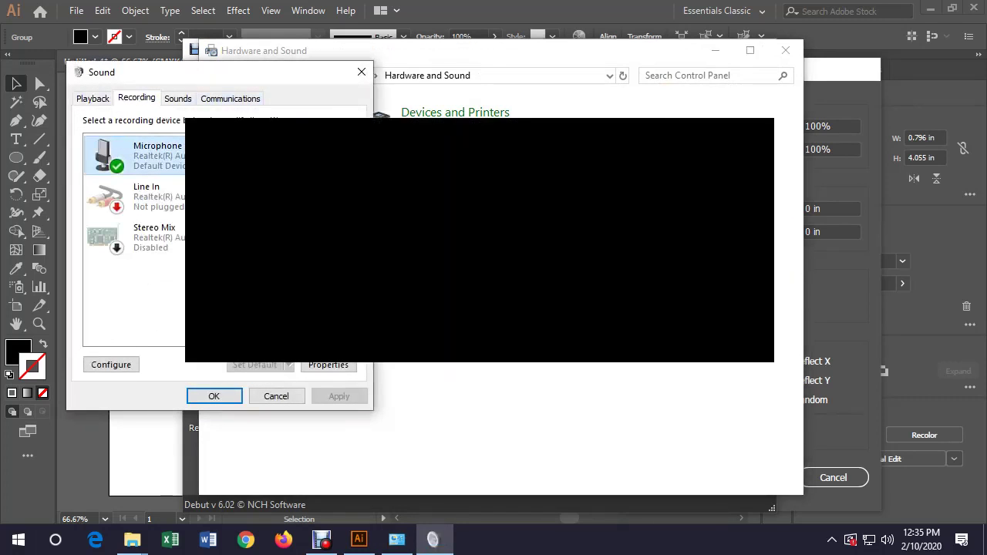
pyautogui.click(327, 365)
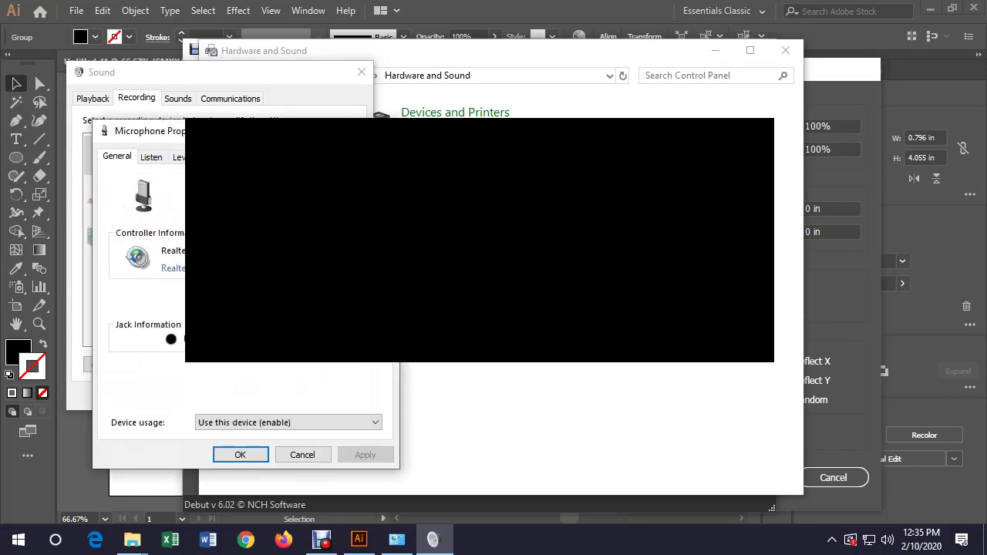
pyautogui.click(179, 157)
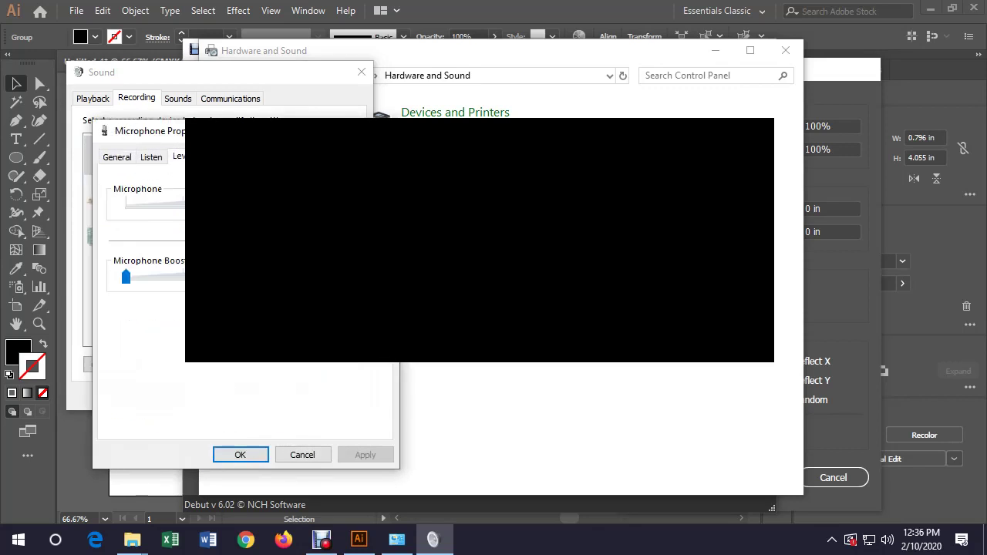
pyautogui.click(240, 454)
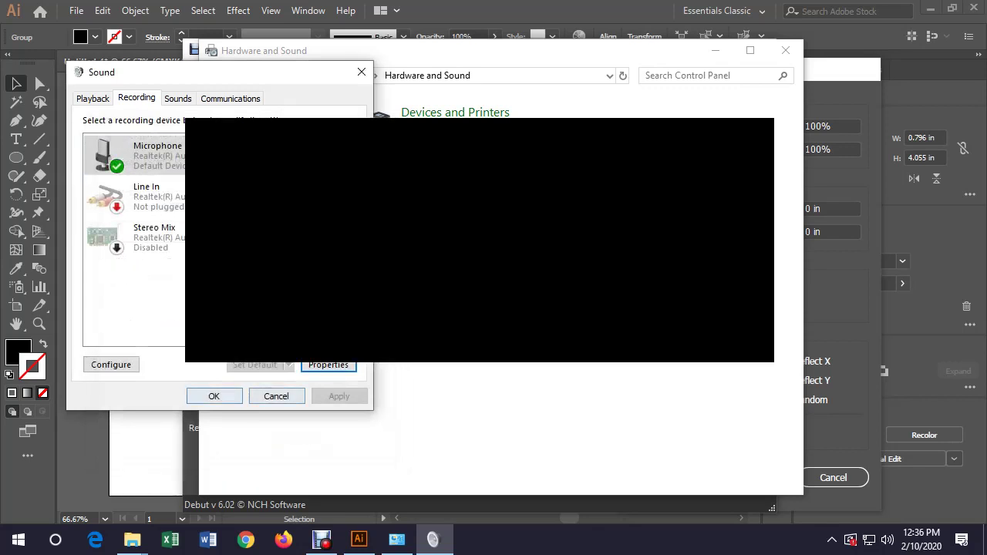
pyautogui.click(213, 396)
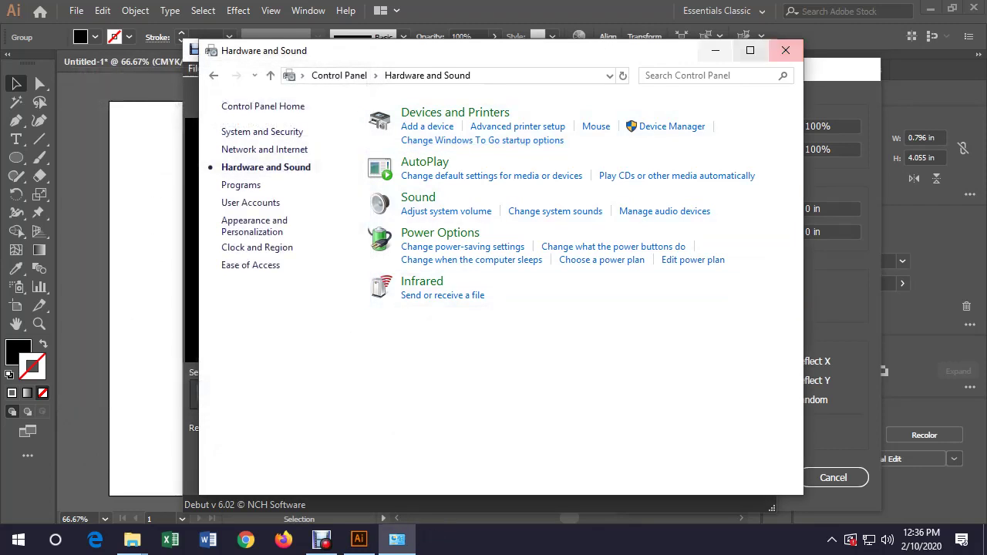
pyautogui.click(715, 50)
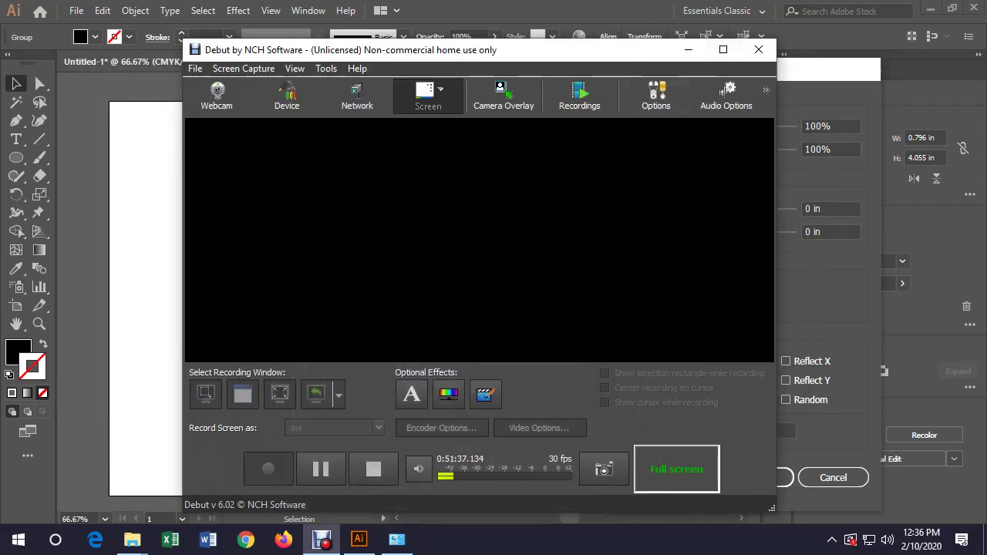
pyautogui.click(396, 540)
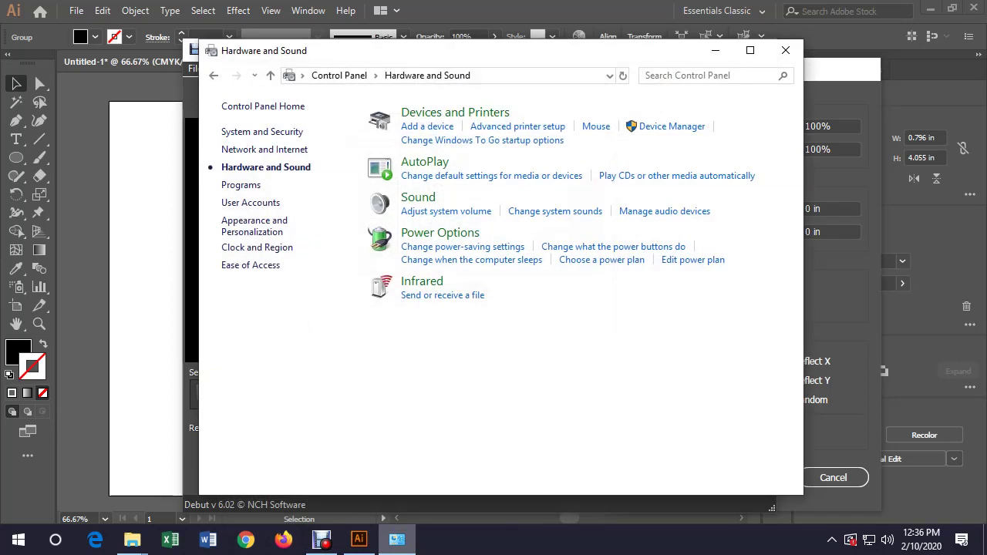
pyautogui.click(785, 50)
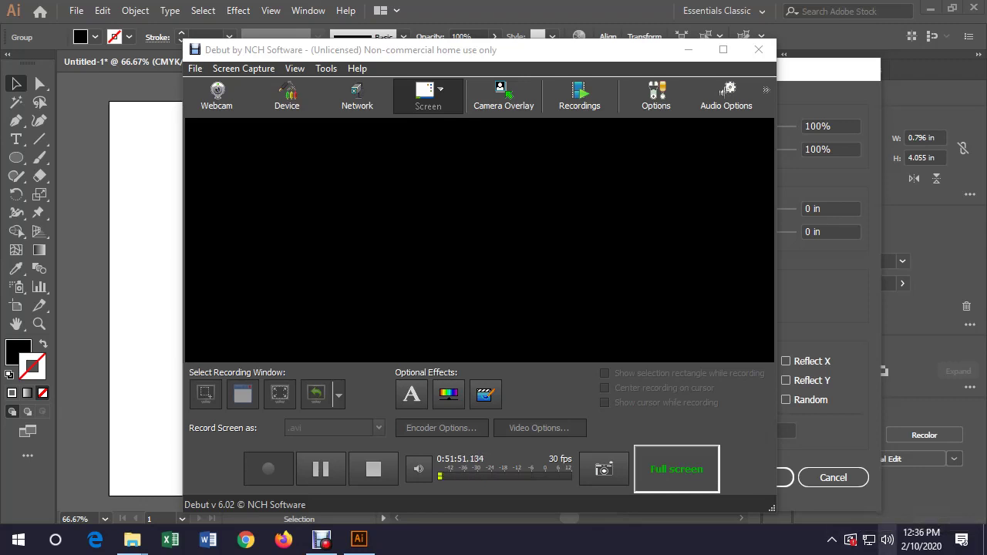
pyautogui.rightClick(865, 540)
pyautogui.click(846, 441)
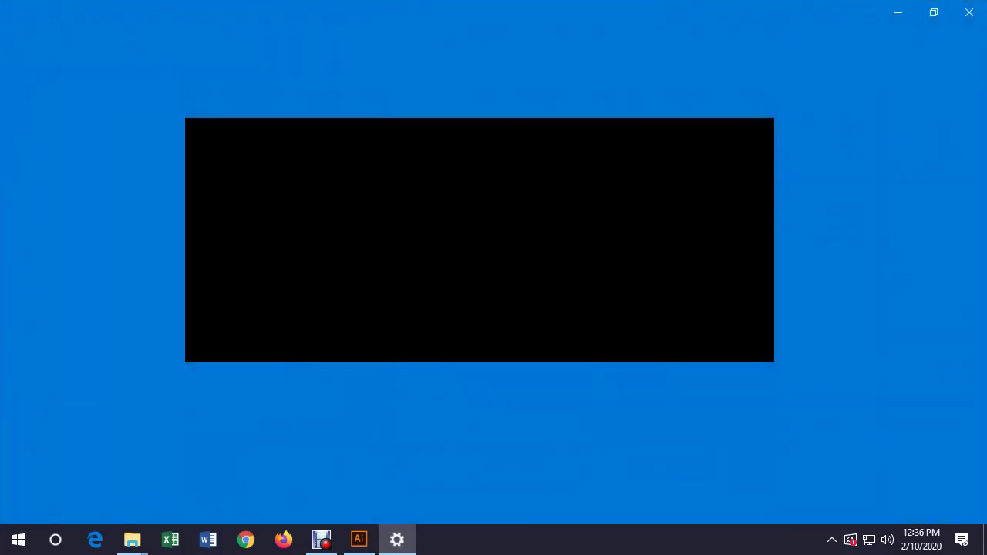
pyautogui.scroll(-5, 509, 309)
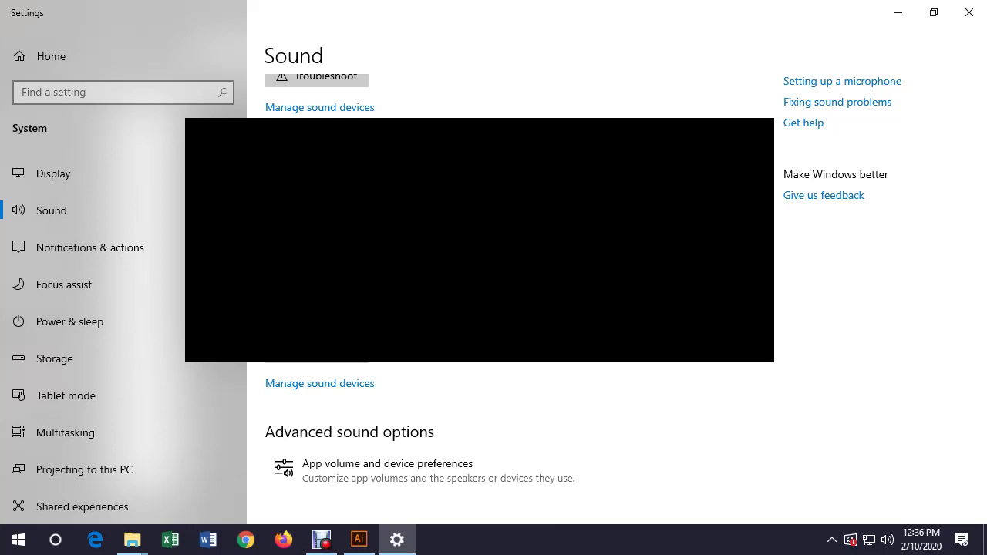
pyautogui.click(970, 12)
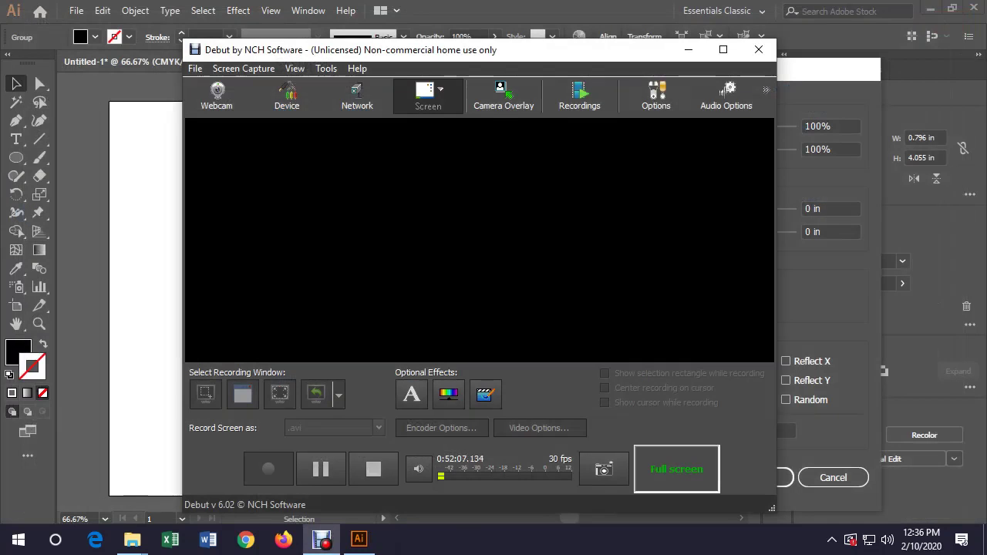
# Confirm the Transform effect with 15 copies, deselect, and enter the triangle group for editing
pyautogui.click(759, 49)
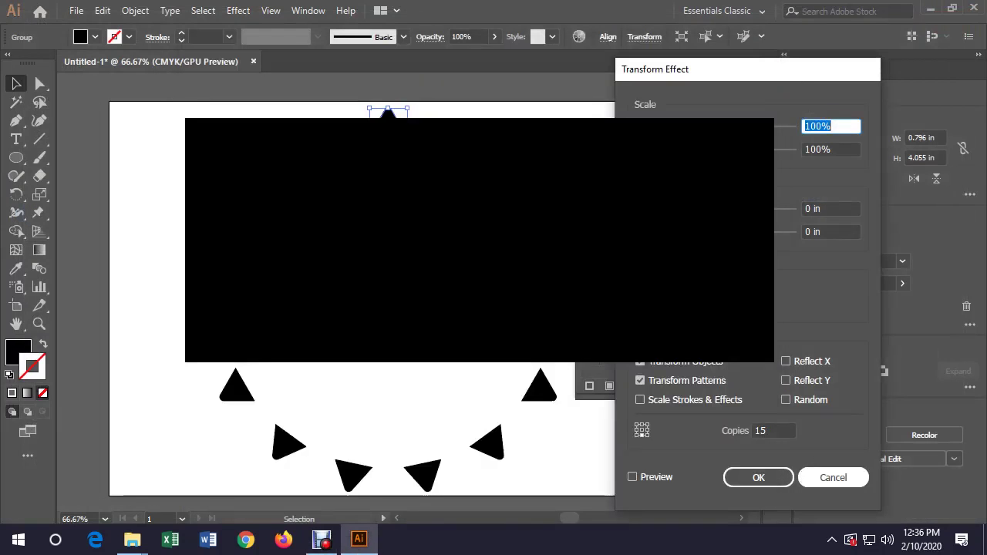
pyautogui.press('Return')
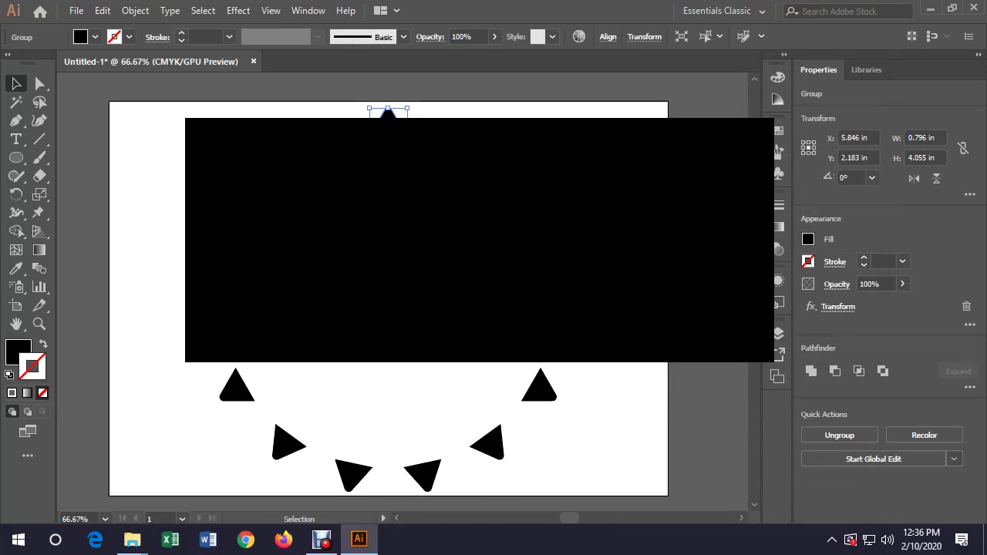
pyautogui.click(395, 108)
pyautogui.doubleClick(388, 112)
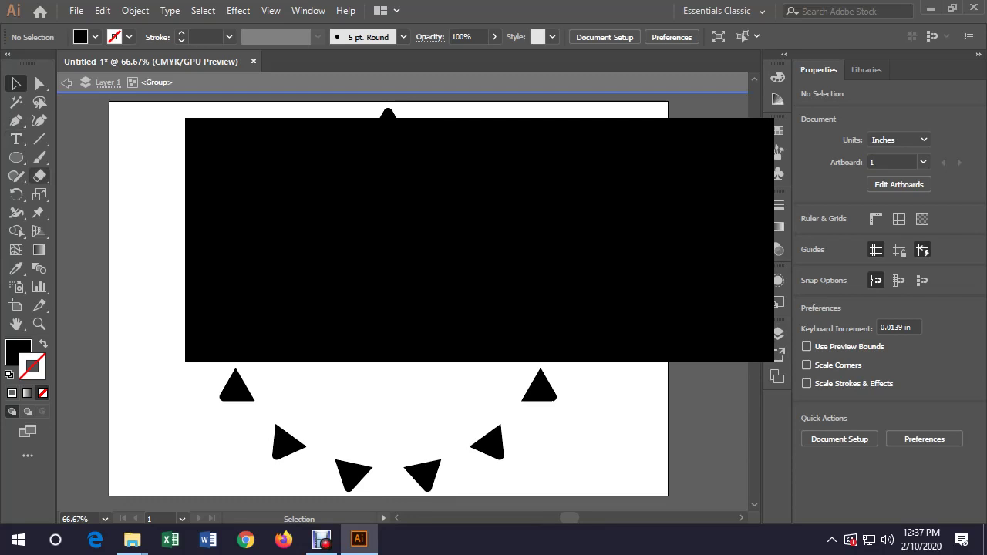
# Delete the stray black circles and re-enter the triangle group to draw ellipses
pyautogui.click(16, 157)
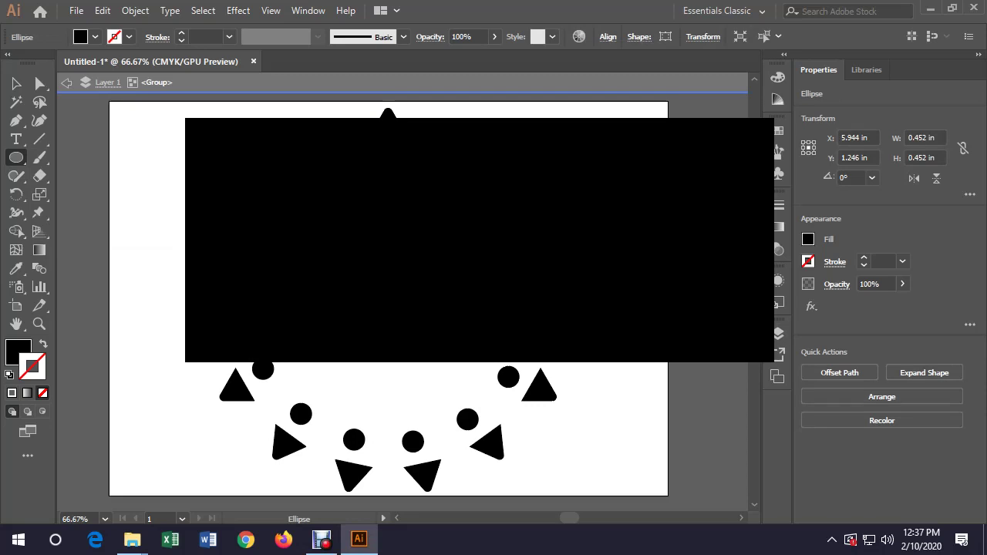
pyautogui.press('Delete')
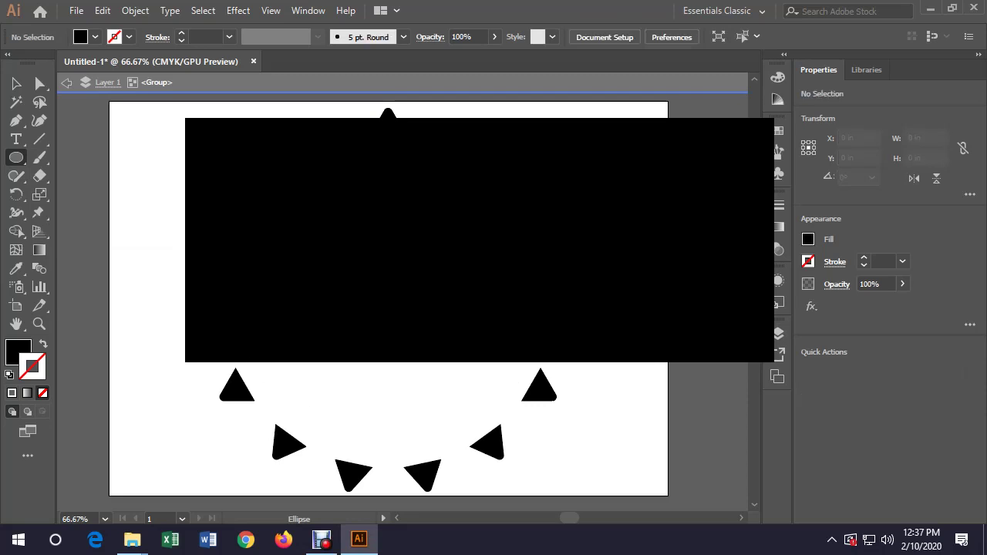
pyautogui.press('v')
pyautogui.press('Escape')
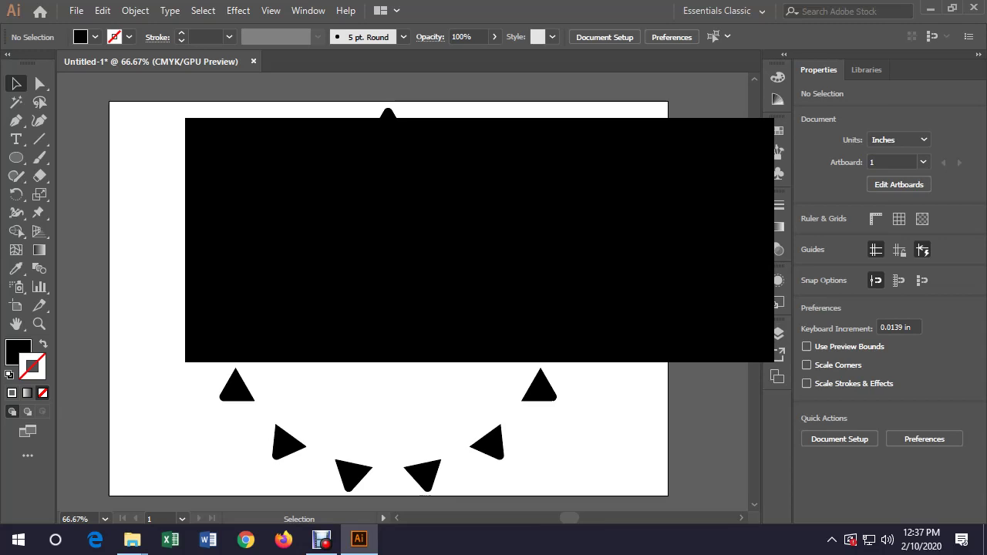
pyautogui.doubleClick(388, 114)
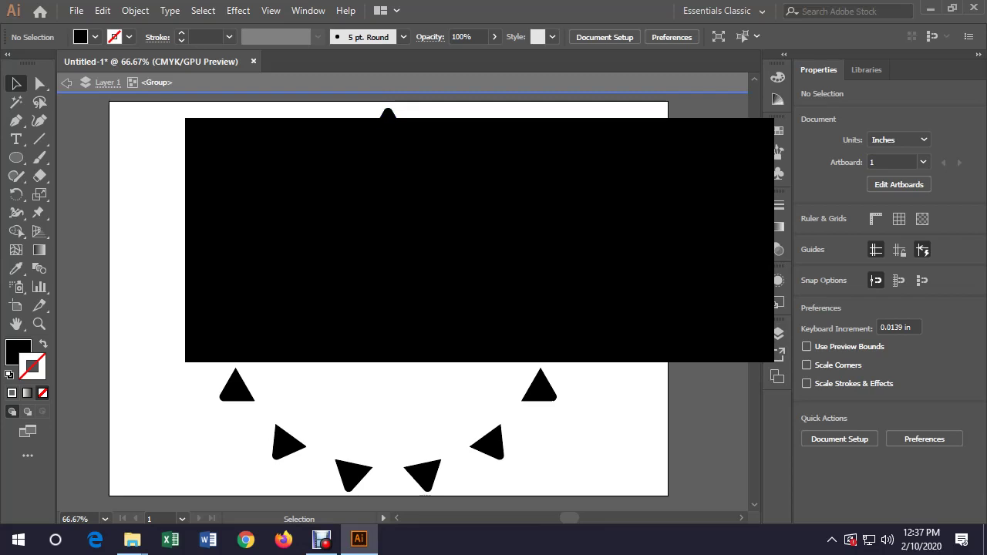
pyautogui.press('l')
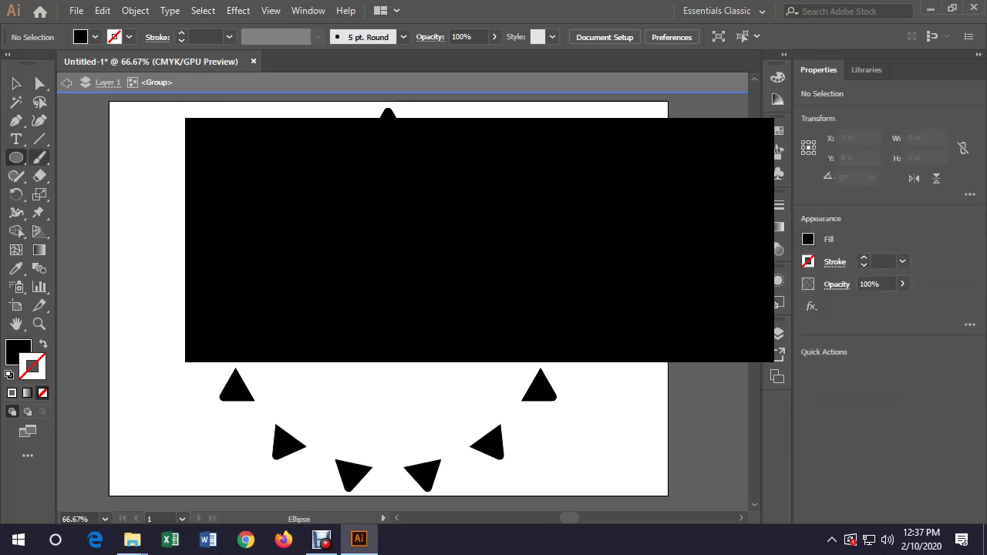
pyautogui.click(16, 157)
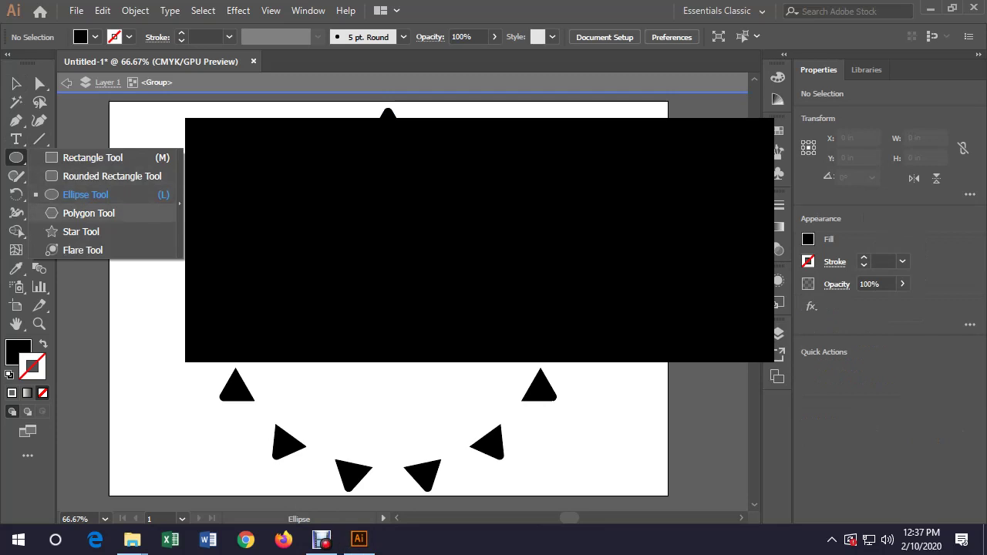
pyautogui.click(89, 213)
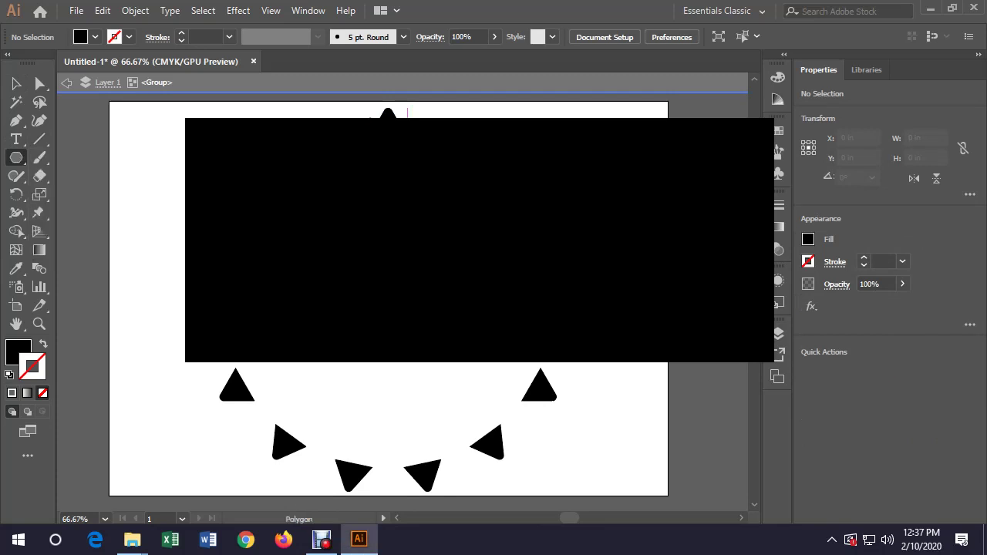
pyautogui.moveTo(408, 114); pyautogui.dragTo(370, 117)
pyautogui.press('v')
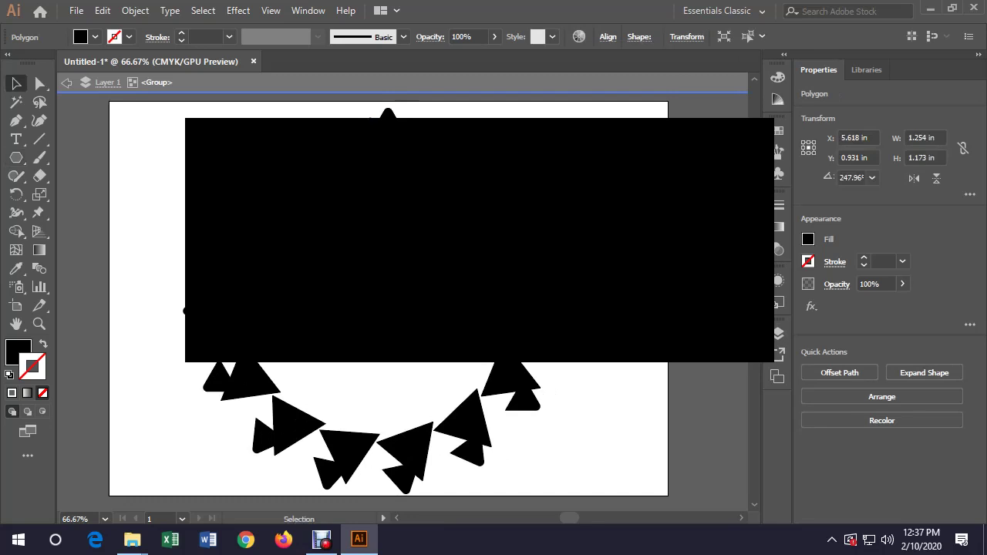
pyautogui.hotkey('ctrl', 'z')
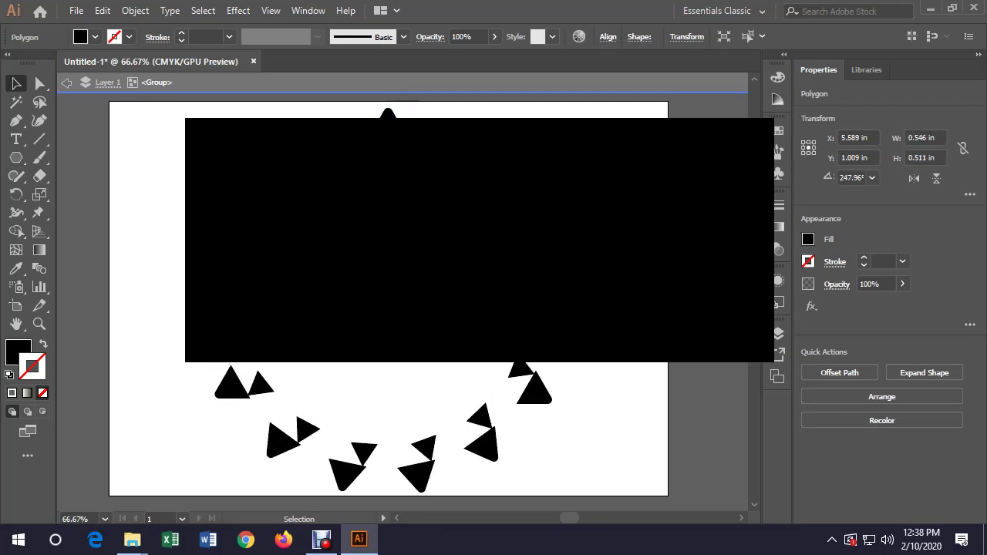
pyautogui.hotkey('ctrl', 'z')
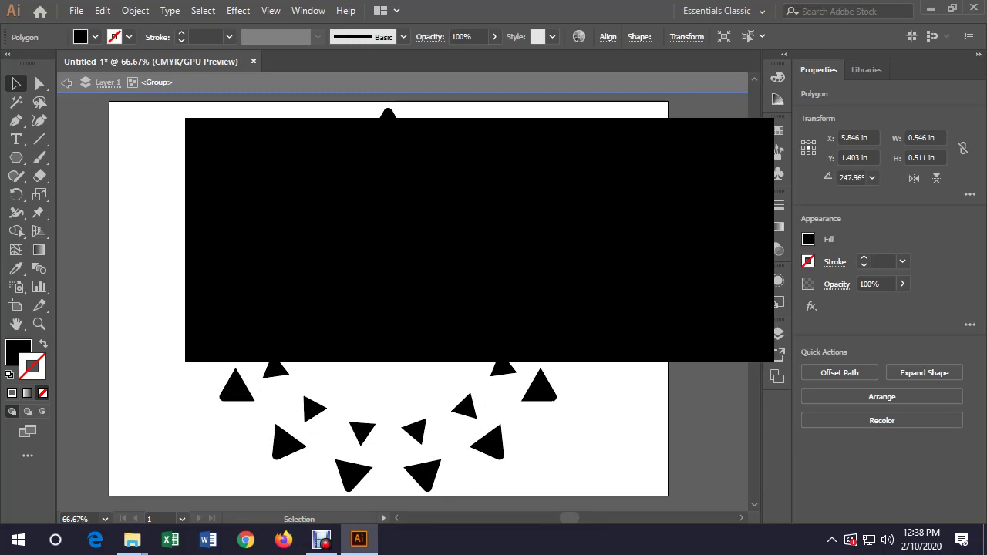
pyautogui.press('Delete')
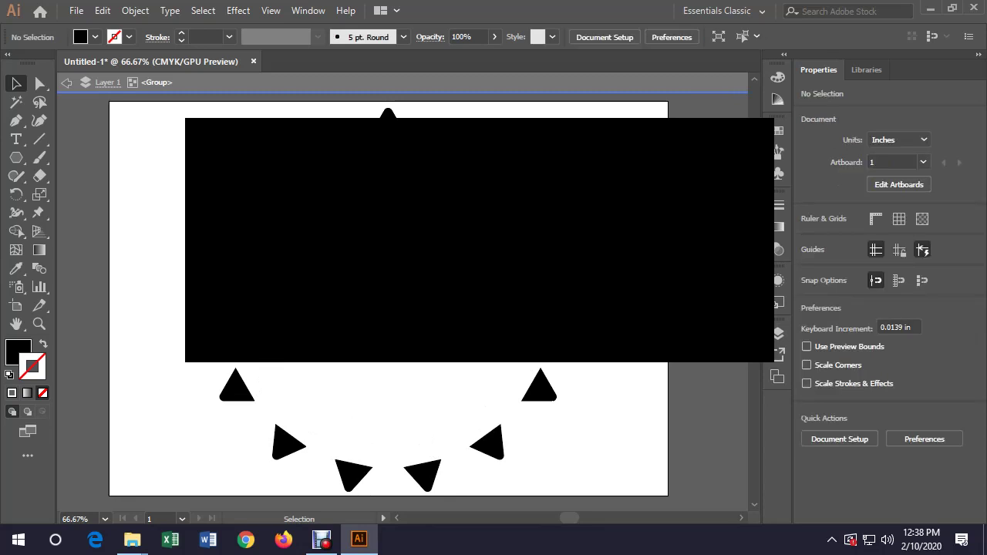
# Draw small repeating black ellipses, 0.19 by 0.459 in, set between the triangles
pyautogui.moveTo(15, 158); pyautogui.dragTo(85, 194)
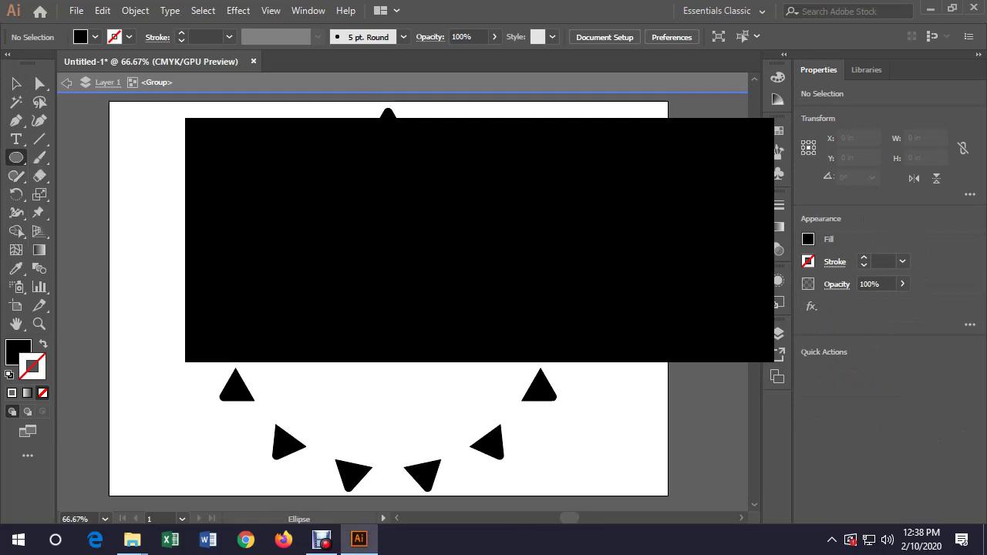
pyautogui.moveTo(379, 147); pyautogui.dragTo(395, 184)
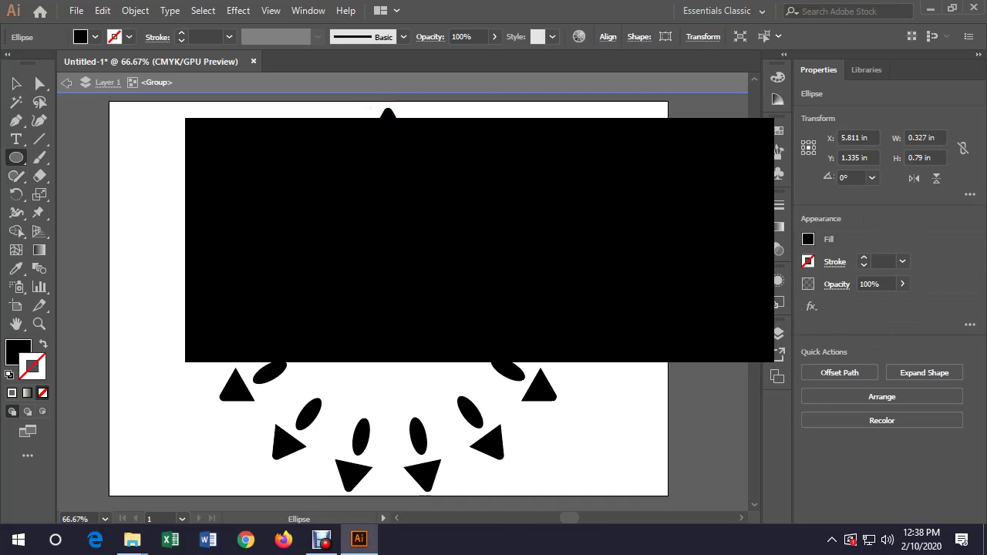
pyautogui.hotkey('ctrl', 'z')
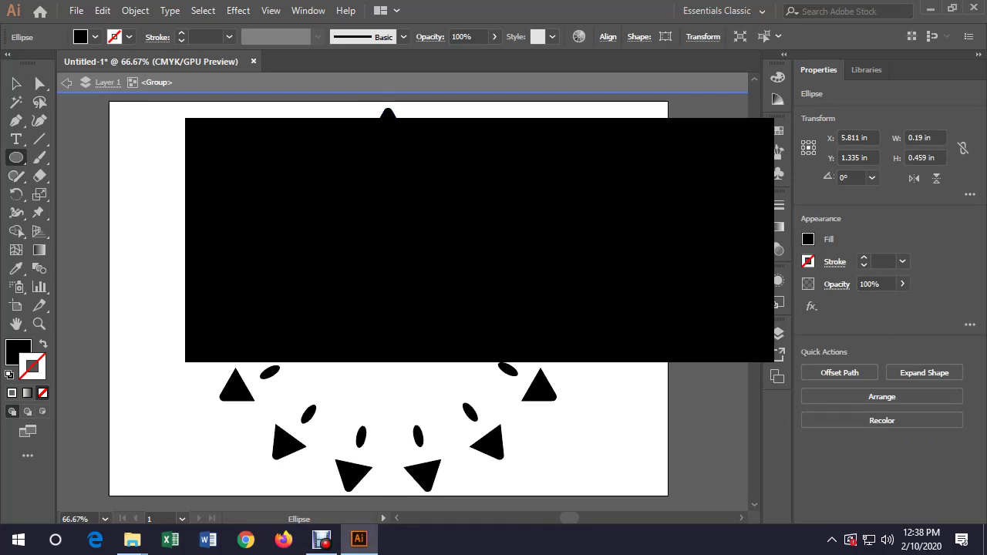
pyautogui.press('v')
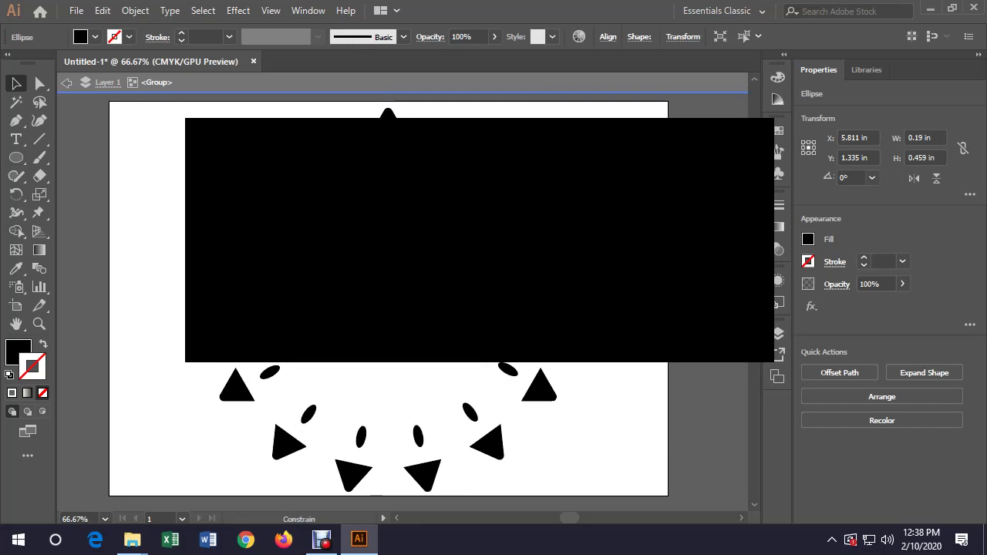
pyautogui.hotkey('ctrl', 'z')
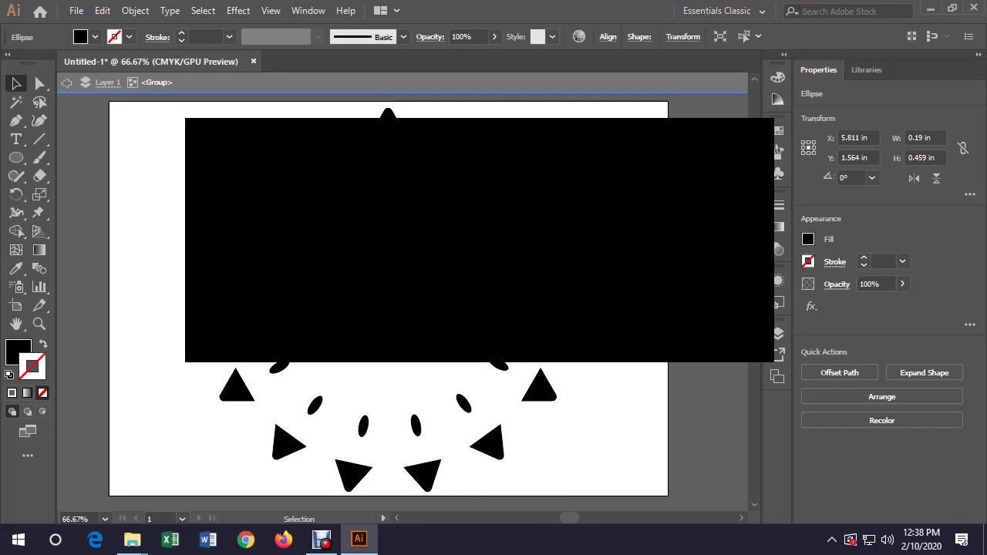
pyautogui.click(388, 115)
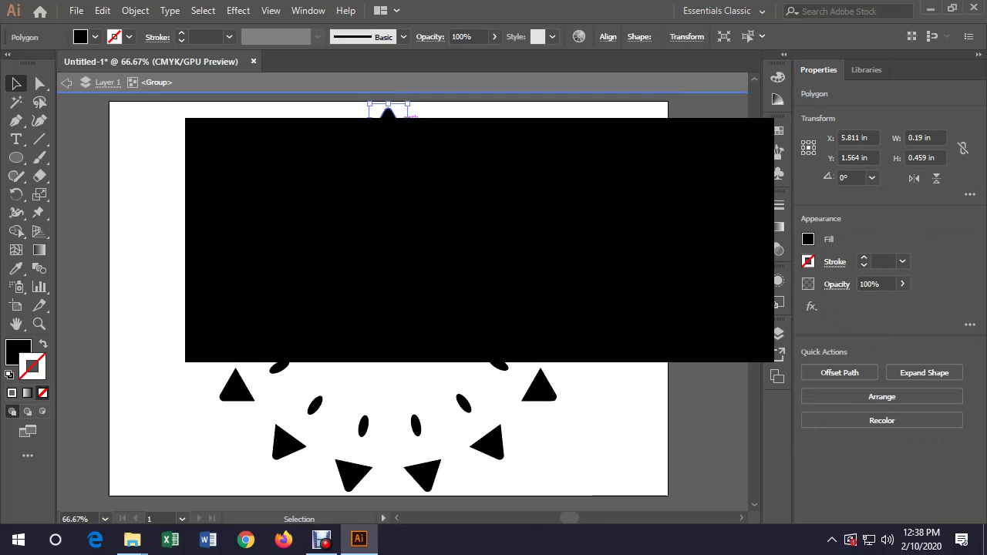
pyautogui.keyDown('shift'); pyautogui.click(388, 159); pyautogui.keyUp('shift')
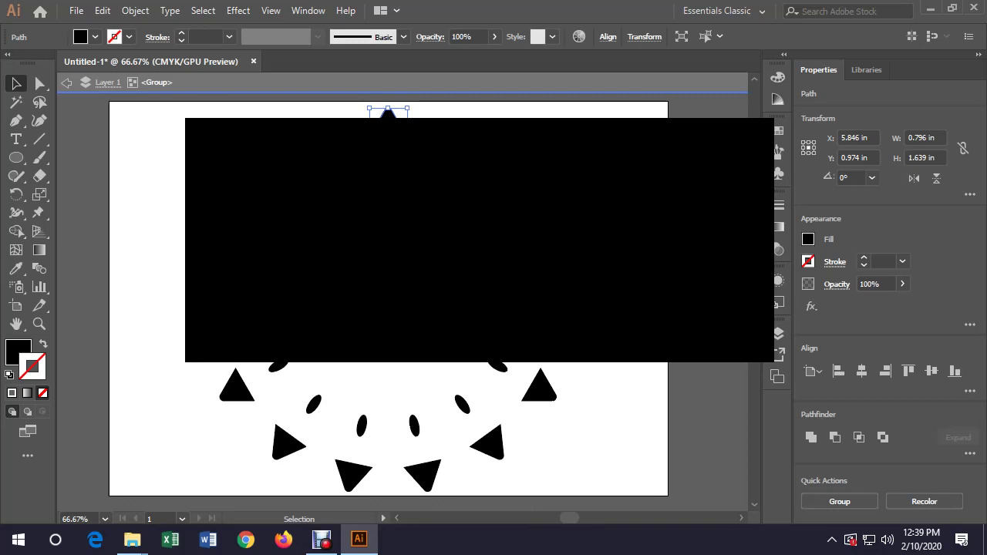
pyautogui.hotkey('ctrl', 'shift', 'a')
pyautogui.press('Escape')
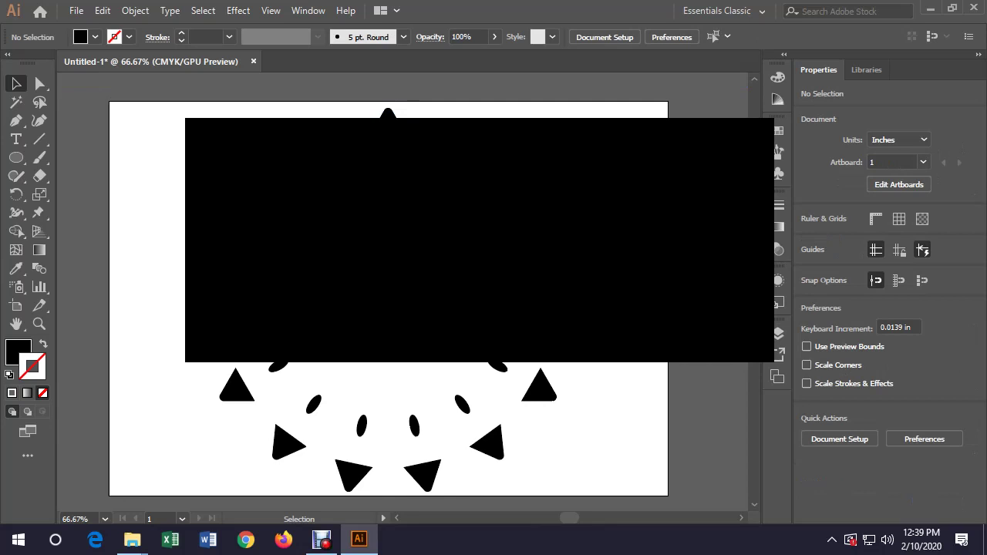
pyautogui.doubleClick(388, 112)
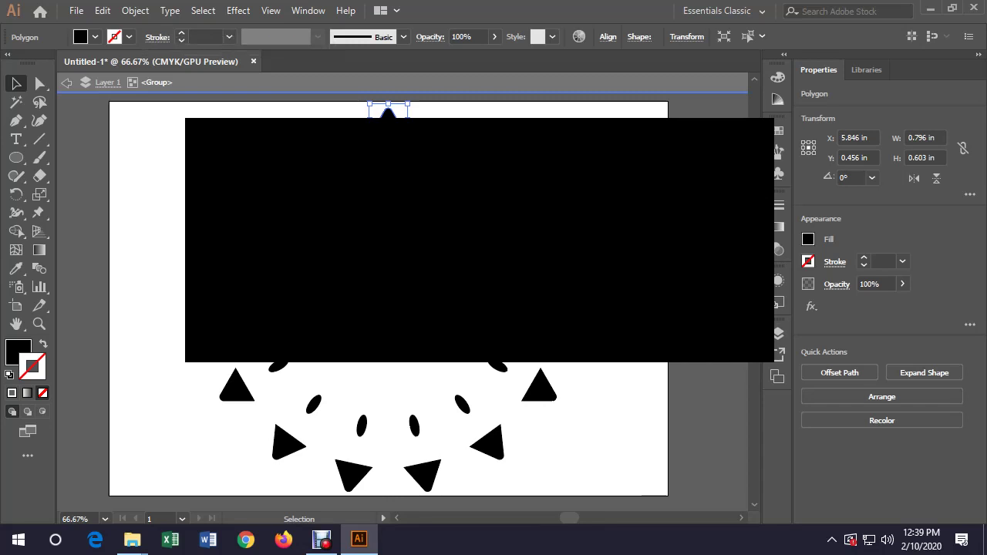
# Change the triangles' fill from black to the blue swatch in the Control bar
pyautogui.click(96, 37)
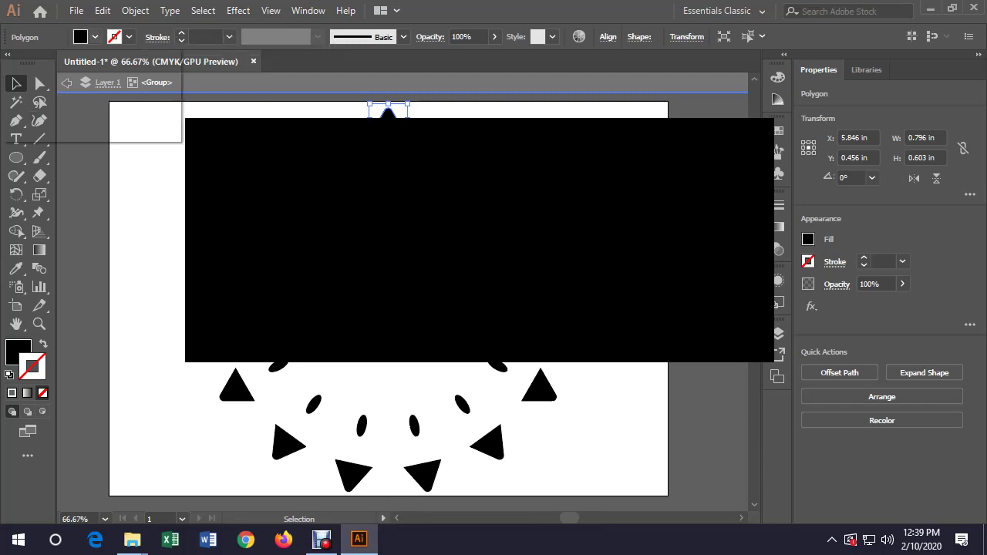
pyautogui.click(107, 63)
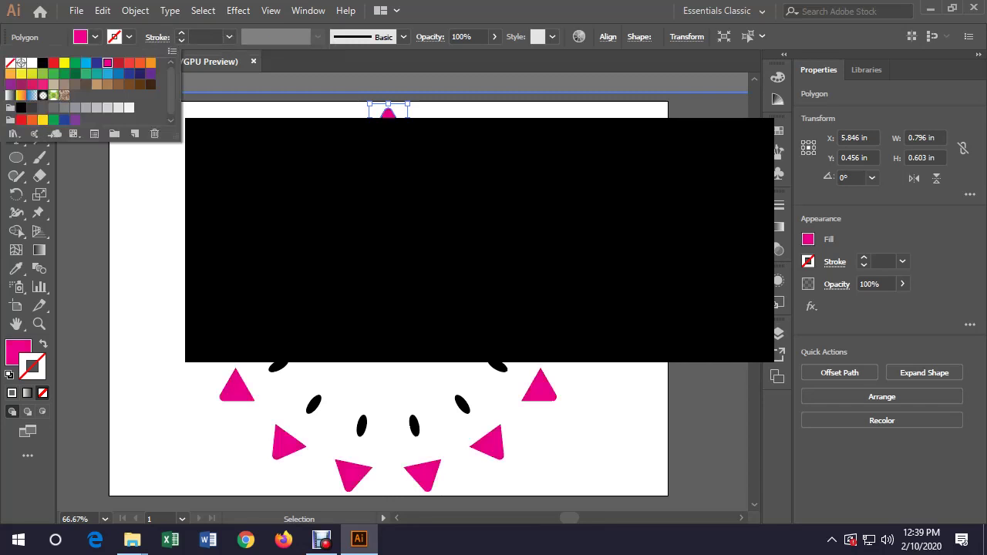
pyautogui.click(75, 74)
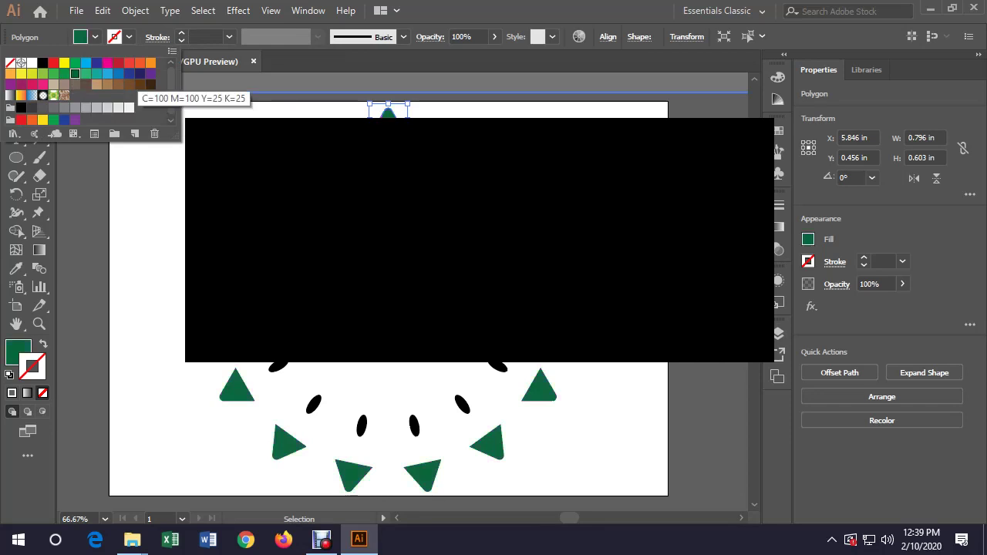
pyautogui.click(118, 73)
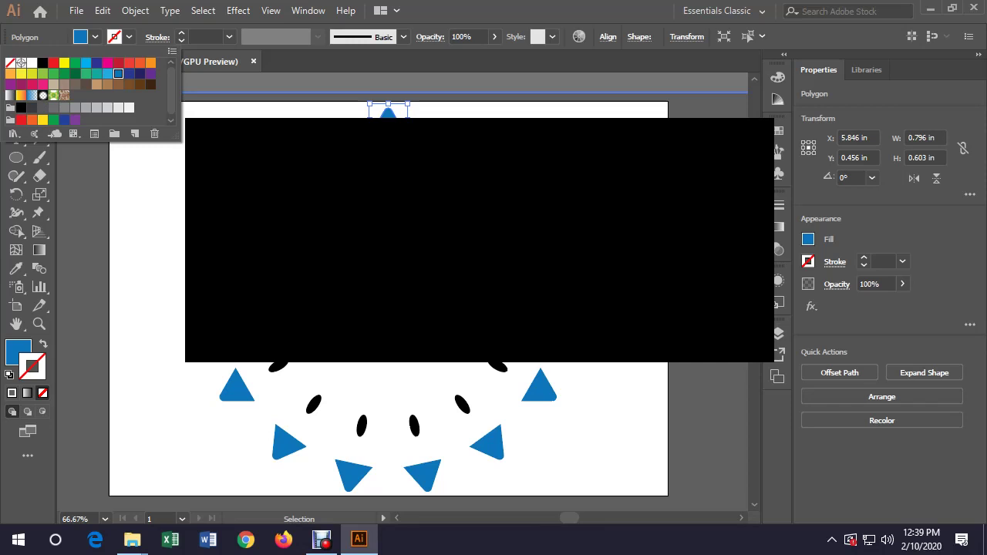
pyautogui.press('Escape')
pyautogui.doubleClick(388, 153)
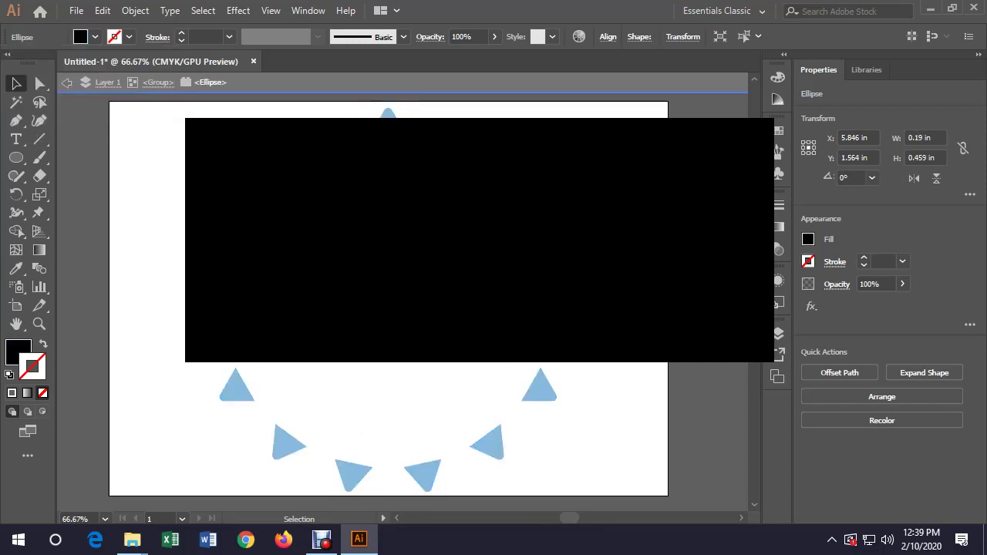
# Fill the ring's ellipses with the red swatch, then leave isolation mode
pyautogui.click(95, 37)
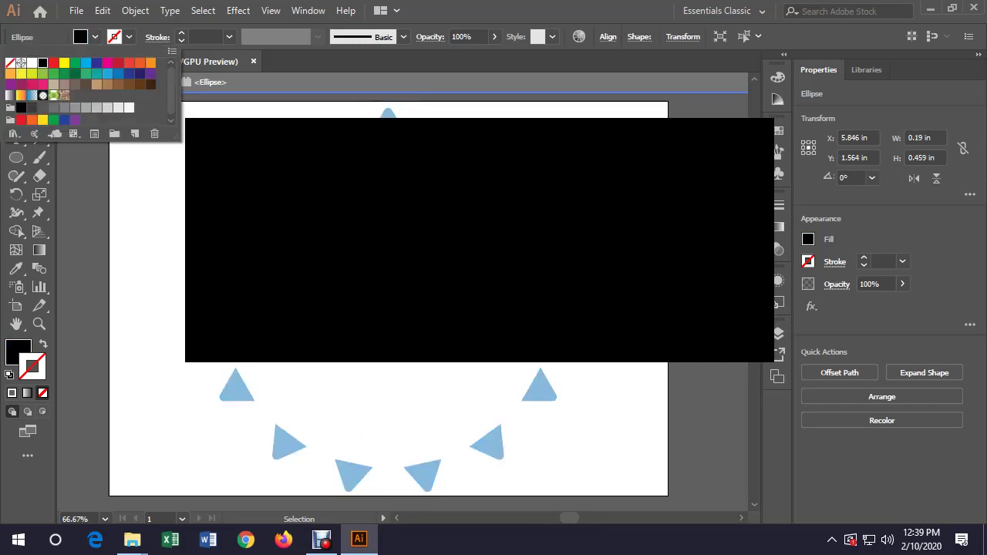
pyautogui.click(140, 84)
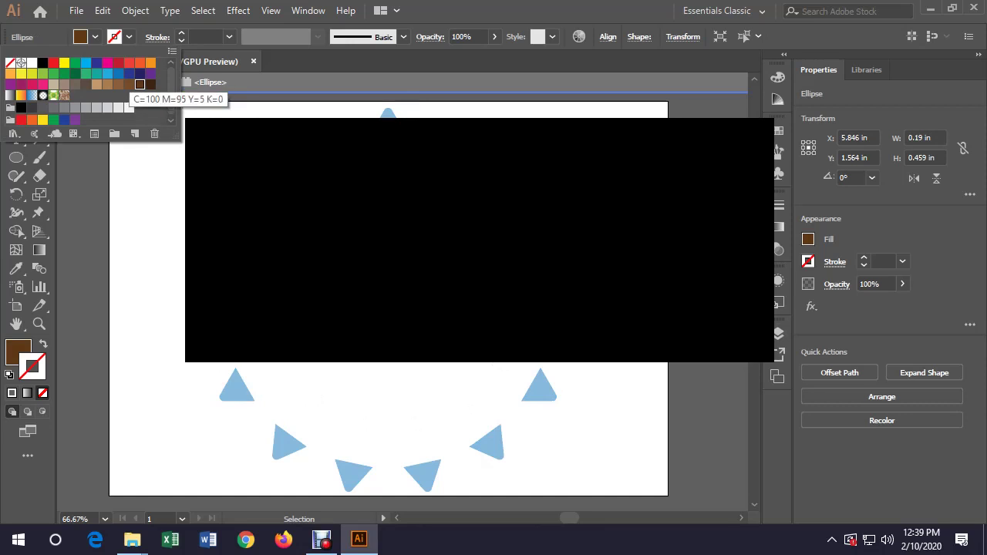
pyautogui.click(118, 63)
pyautogui.press('Escape')
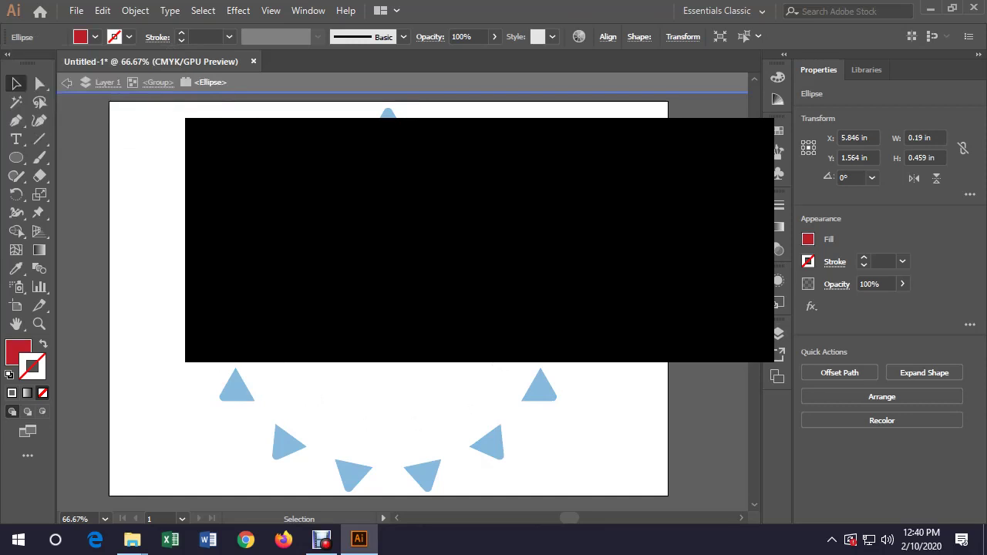
pyautogui.press('Escape')
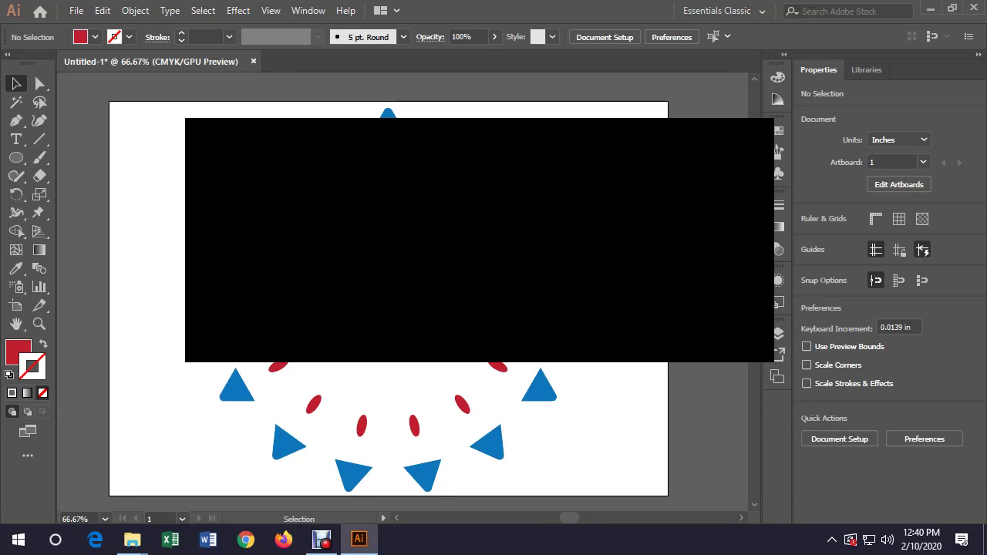
# Try vertically centring the blue triangle ring, then undo so it sits higher; reselect it
pyautogui.click(388, 116)
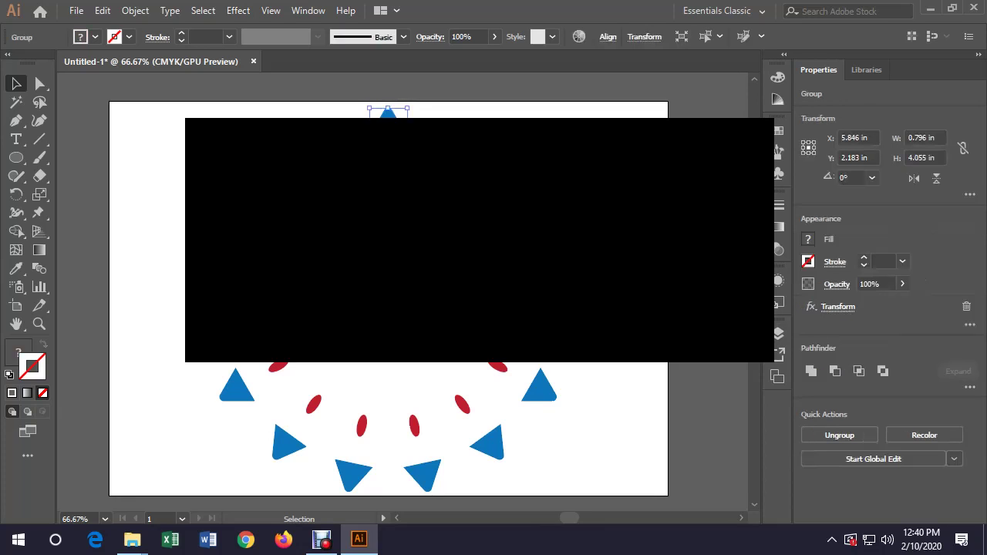
pyautogui.hotkey('ctrl', 'shift', 'b')
pyautogui.hotkey('ctrl', 'z')
pyautogui.hotkey('ctrl', 'z')
pyautogui.hotkey('ctrl', 'z')
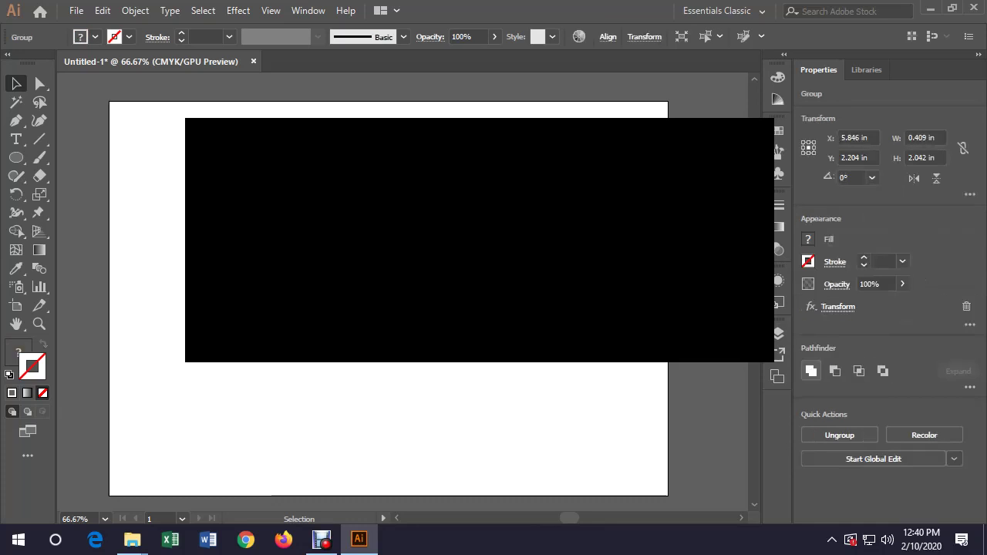
pyautogui.click(608, 36)
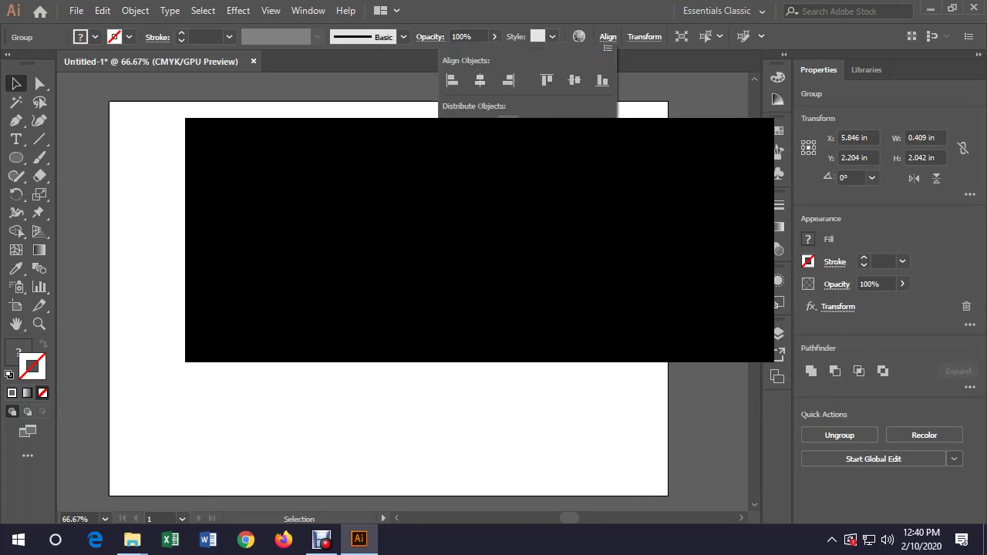
pyautogui.click(575, 80)
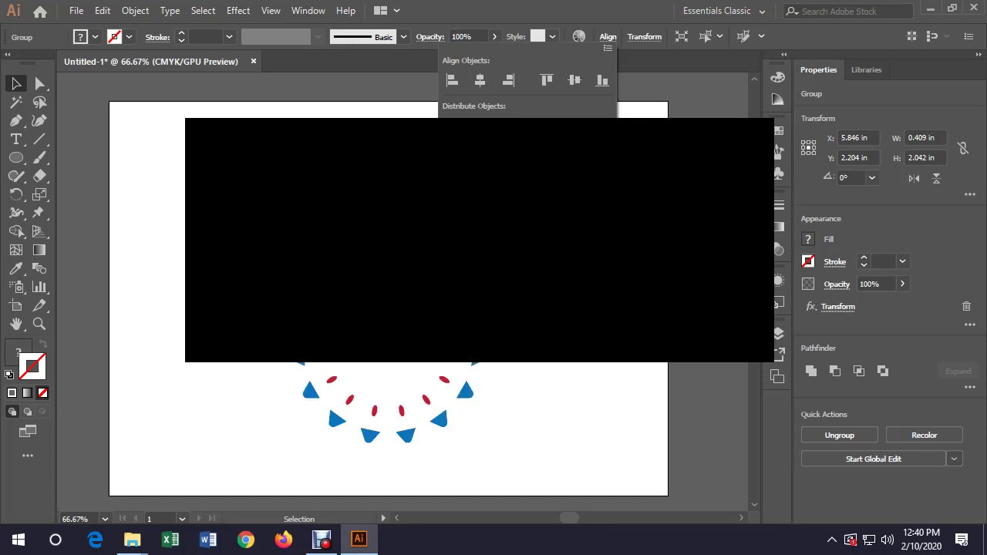
pyautogui.hotkey('ctrl', 'z')
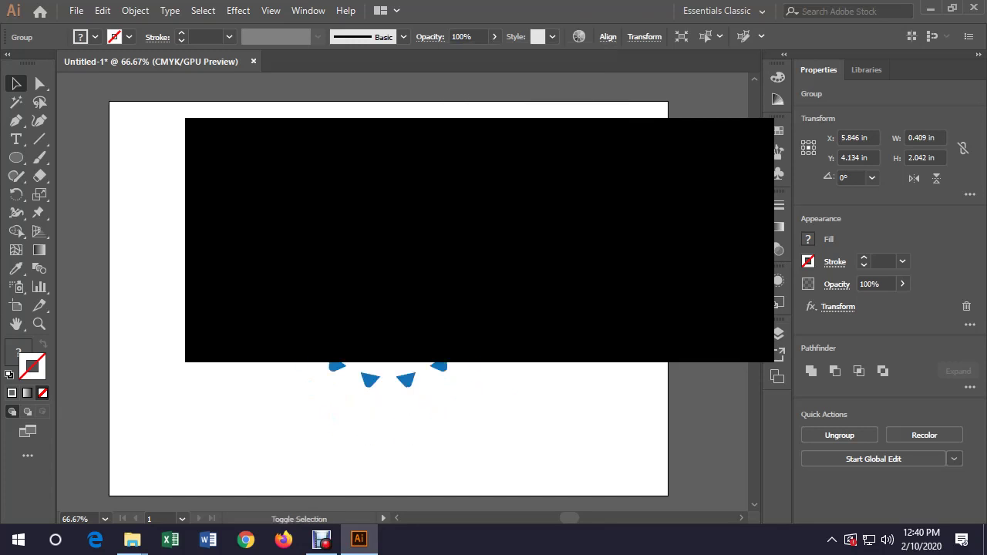
pyautogui.hotkey('ctrl', 'shift', 'a')
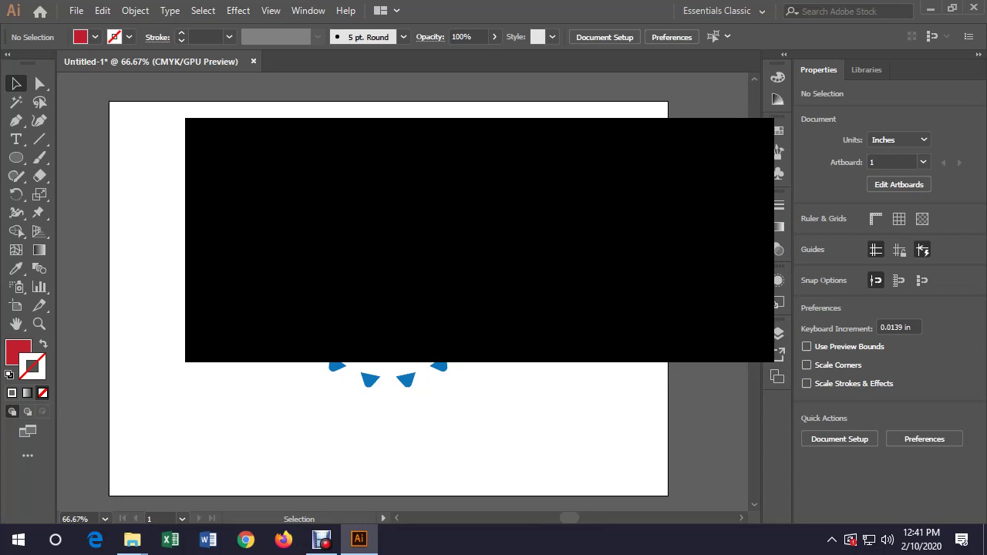
pyautogui.click(326, 212)
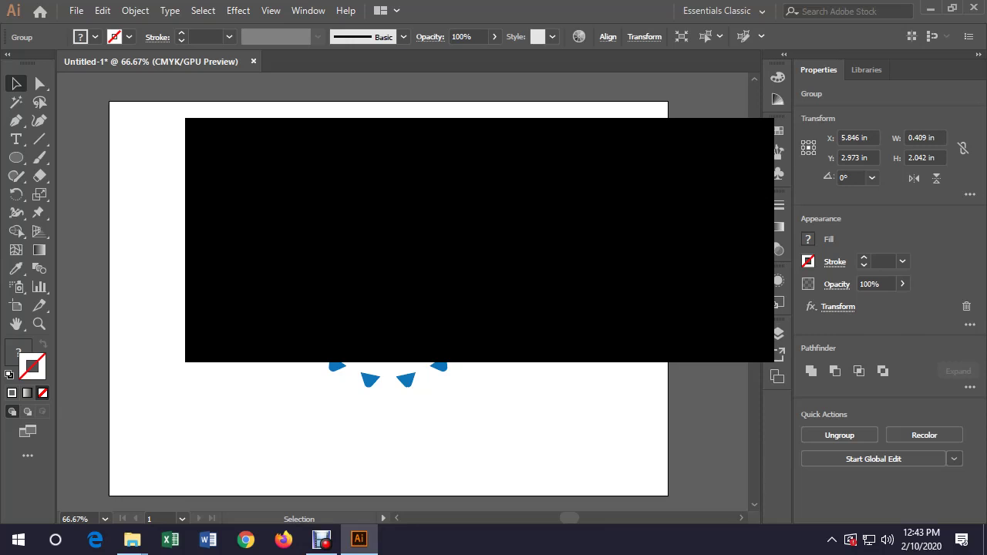
# Expand the ring's Transform effect into real triangle paths with Expand Appearance
pyautogui.hotkey('ctrl', 'shift', 'a')
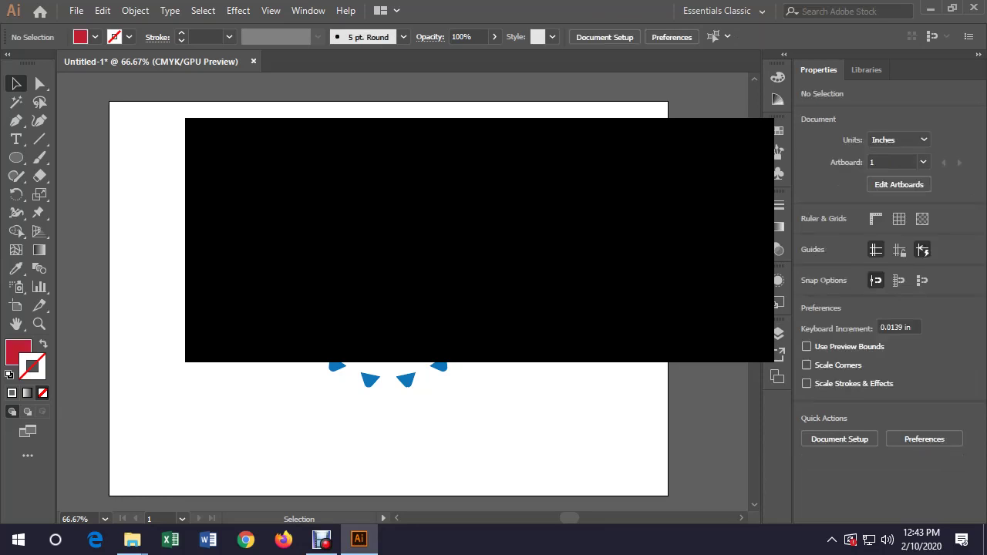
pyautogui.hotkey('ctrl', 'a')
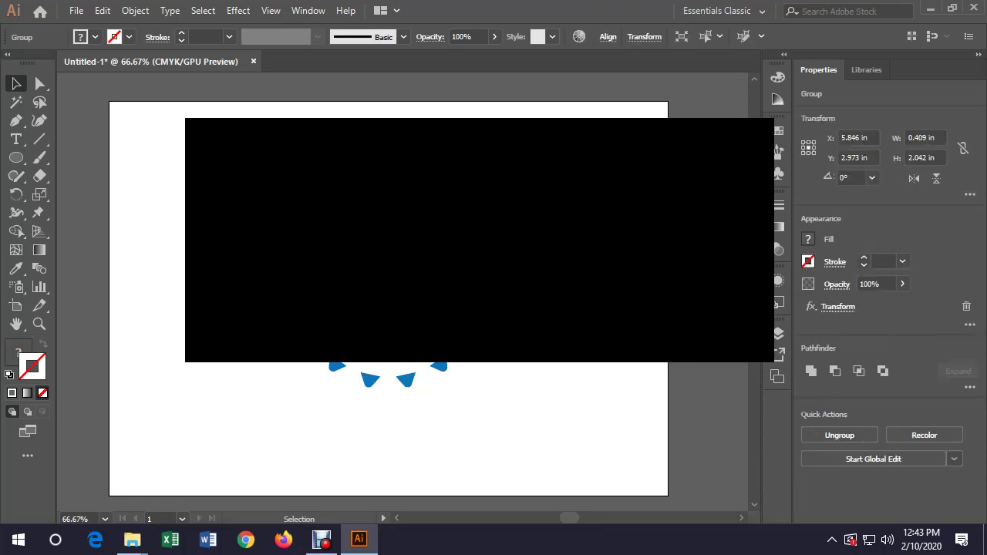
pyautogui.click(135, 11)
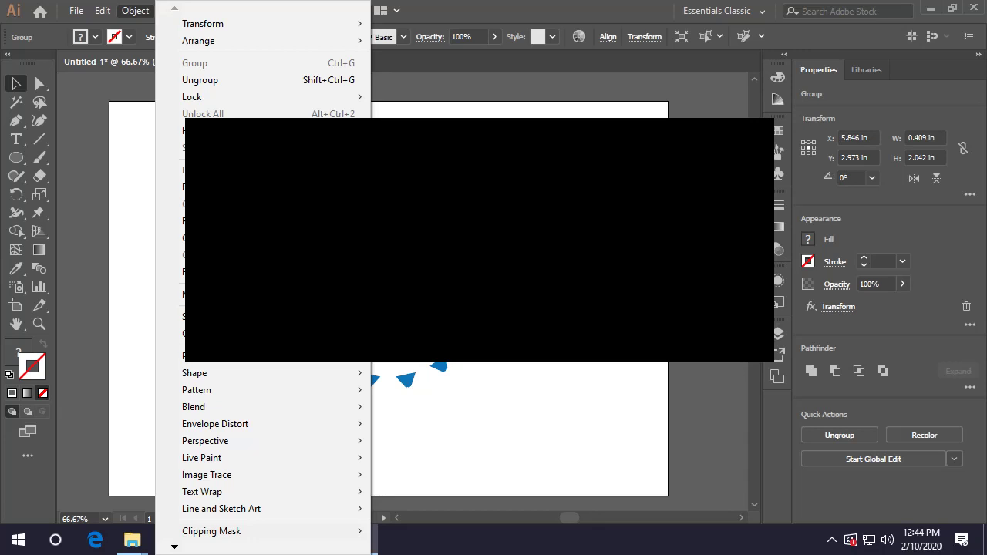
pyautogui.click(224, 187)
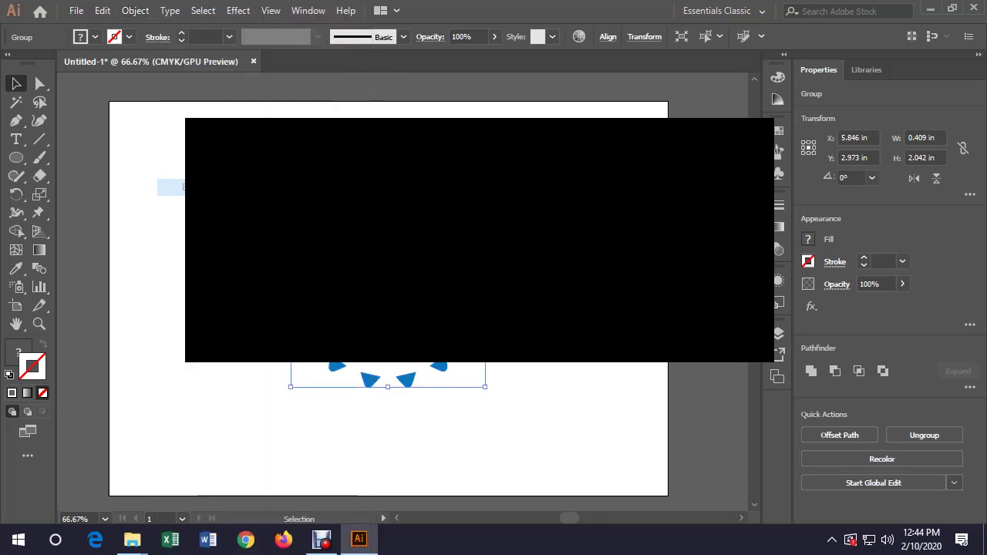
# Ungroup the expanded triangles, including the remaining nested group, into separate paths
pyautogui.hotkey('ctrl', 'shift', 'a')
pyautogui.hotkey('ctrl', 'a')
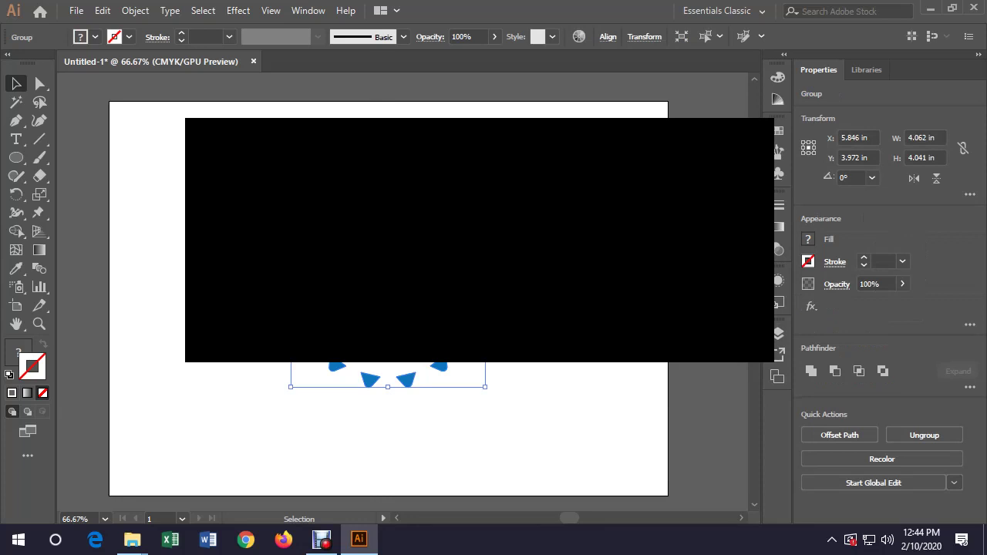
pyautogui.click(135, 10)
pyautogui.click(186, 79)
pyautogui.hotkey('ctrl', 'shift', 'a')
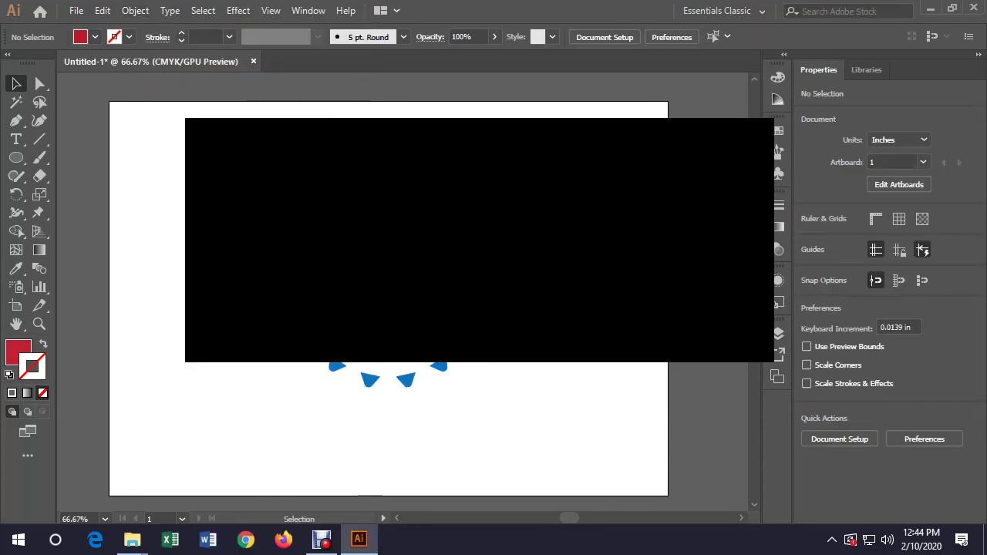
pyautogui.hotkey('ctrl', 'z')
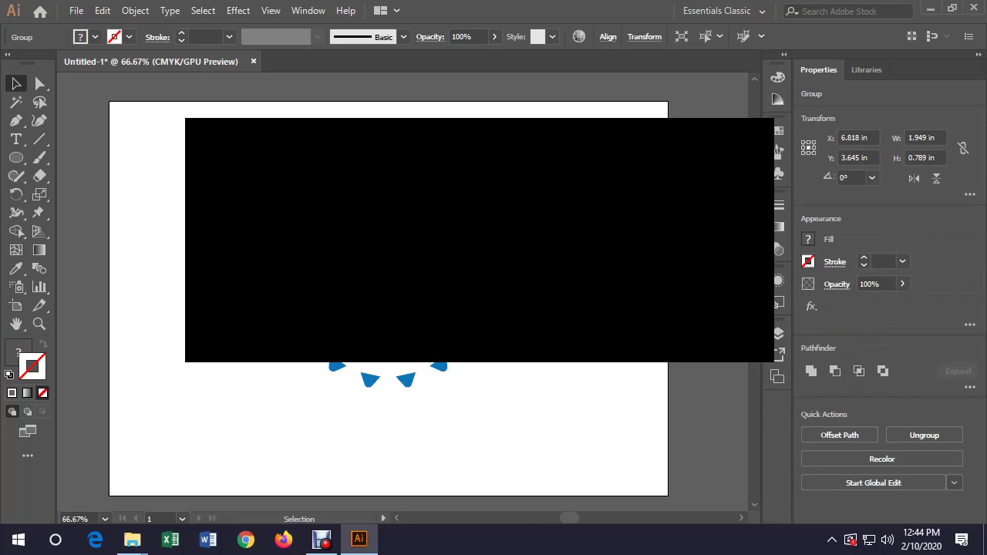
pyautogui.rightClick(472, 362)
pyautogui.click(518, 394)
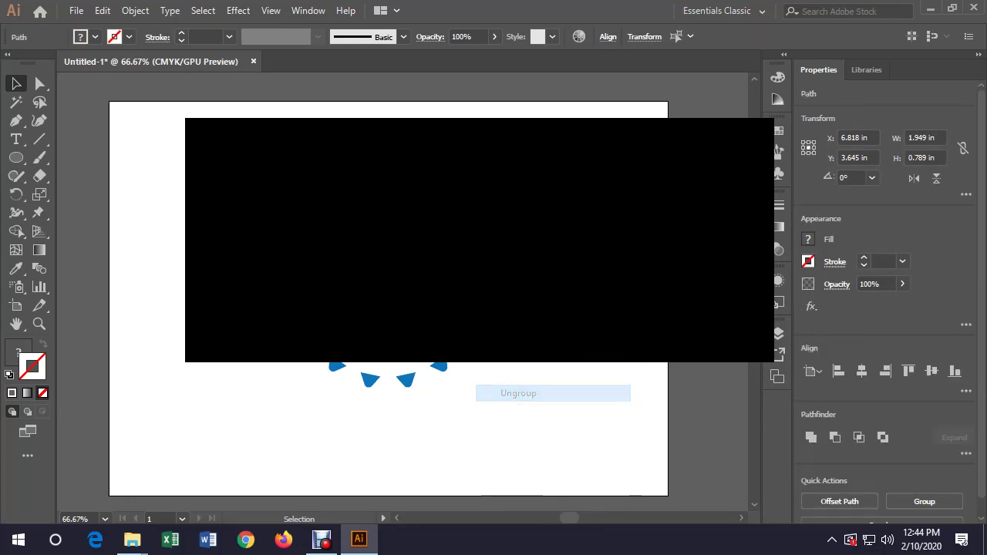
pyautogui.hotkey('ctrl', 'shift', 'a')
pyautogui.hscroll(2, 385, 448)
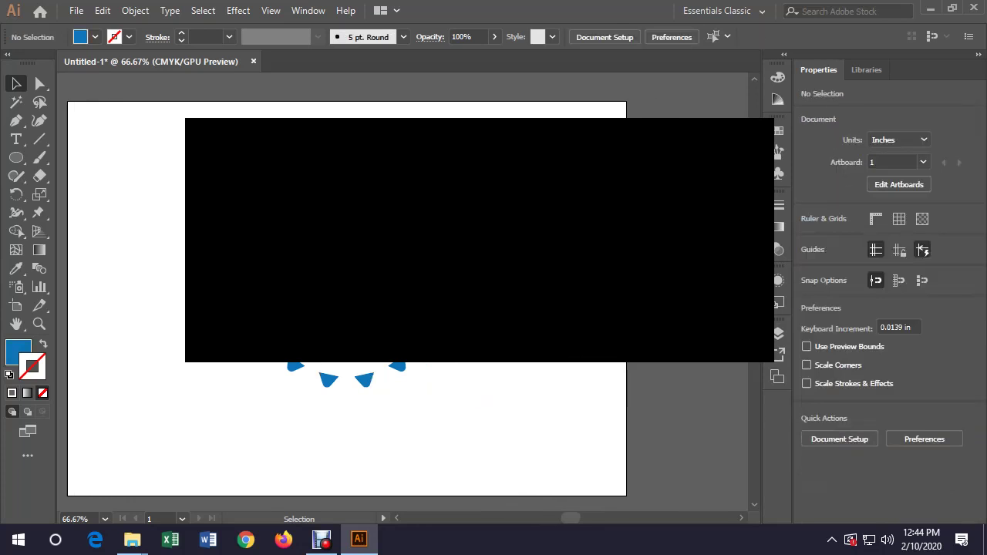
pyautogui.hotkey('ctrl', 'a')
pyautogui.hotkey('ctrl', 'shift', 'a')
pyautogui.click(441, 159)
pyautogui.click(403, 246)
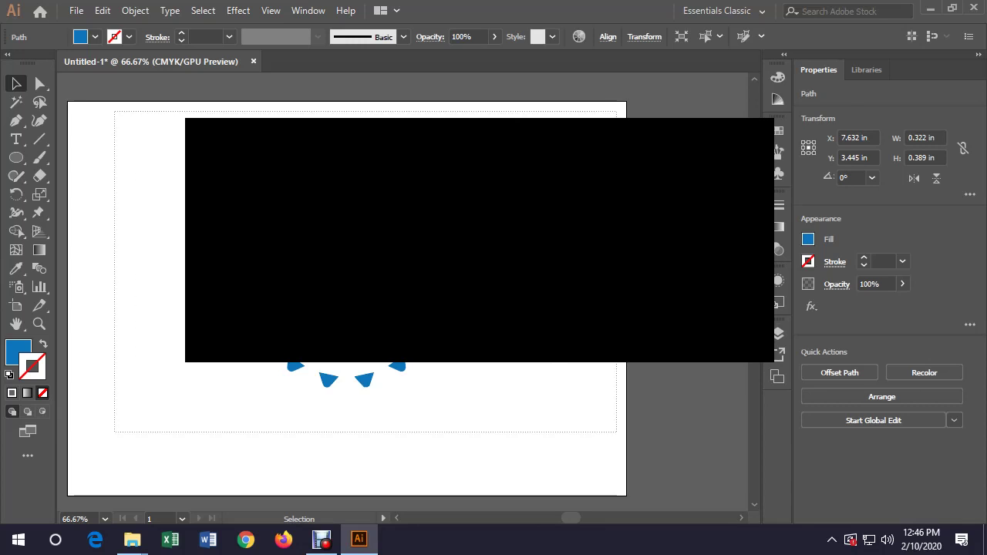
# Delete the selected shapes, then select and deselect all artwork, leaving red as current fill
pyautogui.hotkey('ctrl', 'a')
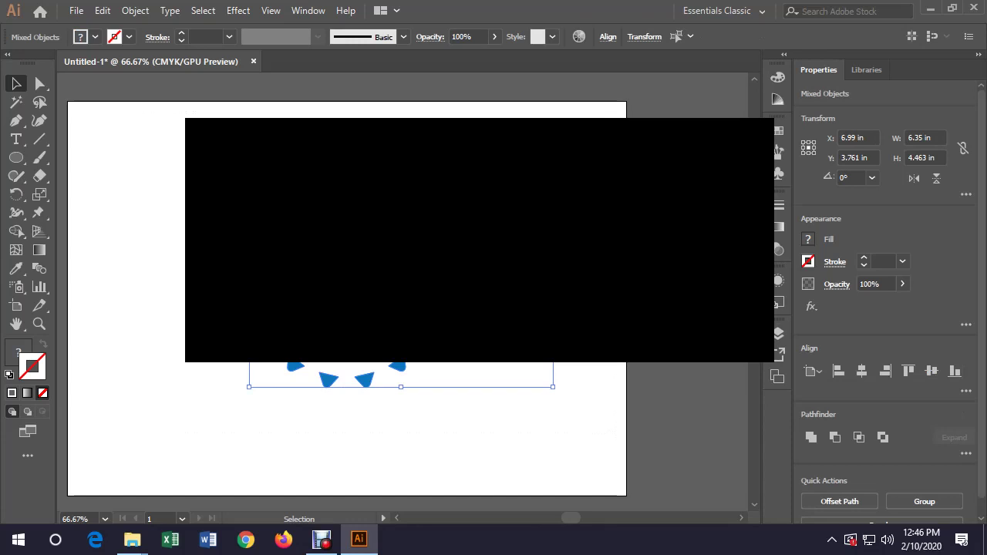
pyautogui.press('Delete')
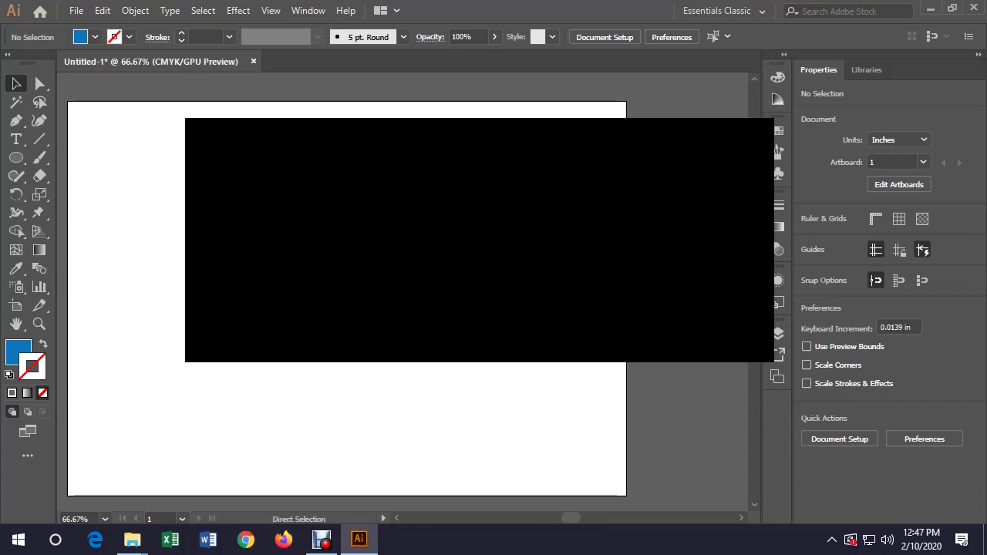
pyautogui.hotkey('ctrl', 'a')
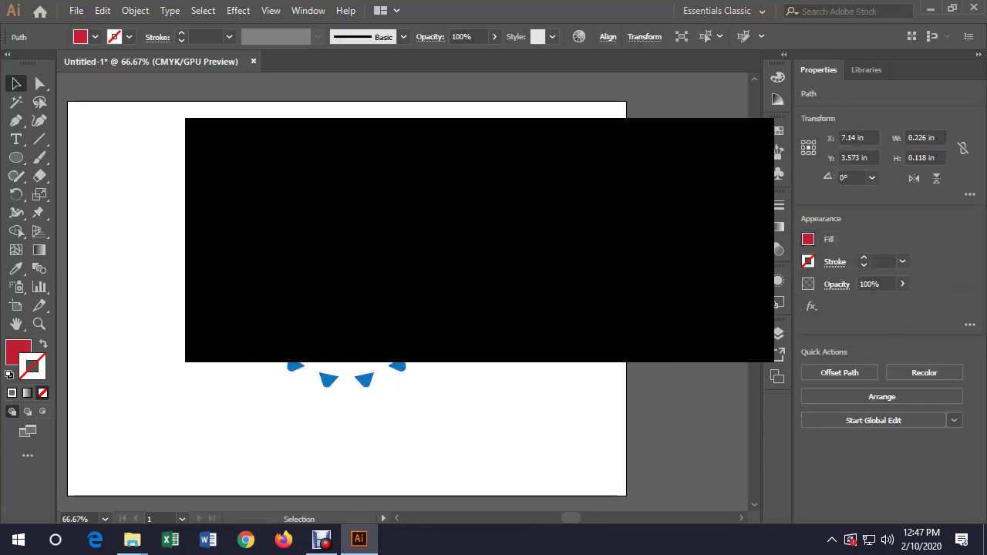
pyautogui.hotkey('ctrl', 'shift', 'a')
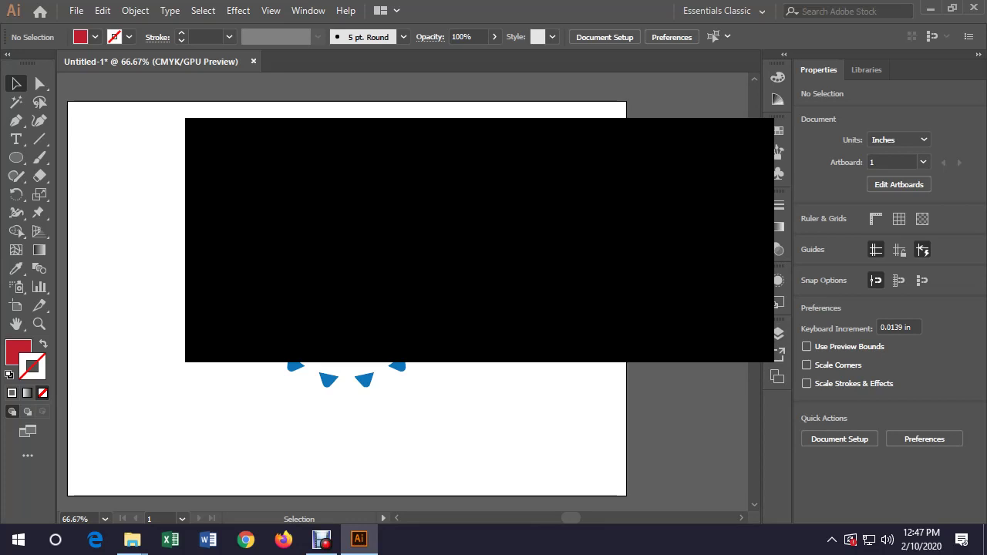
# Confirm Artboard 1 measures 11.69 × 8.27 in, then switch to the Rectangle tool
pyautogui.click(17, 157)
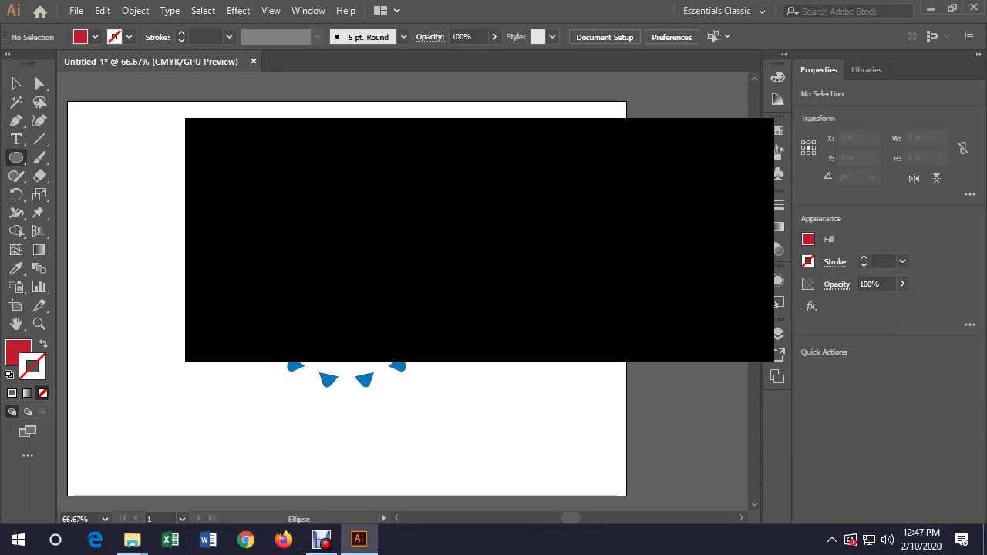
pyautogui.press('m')
pyautogui.press('v')
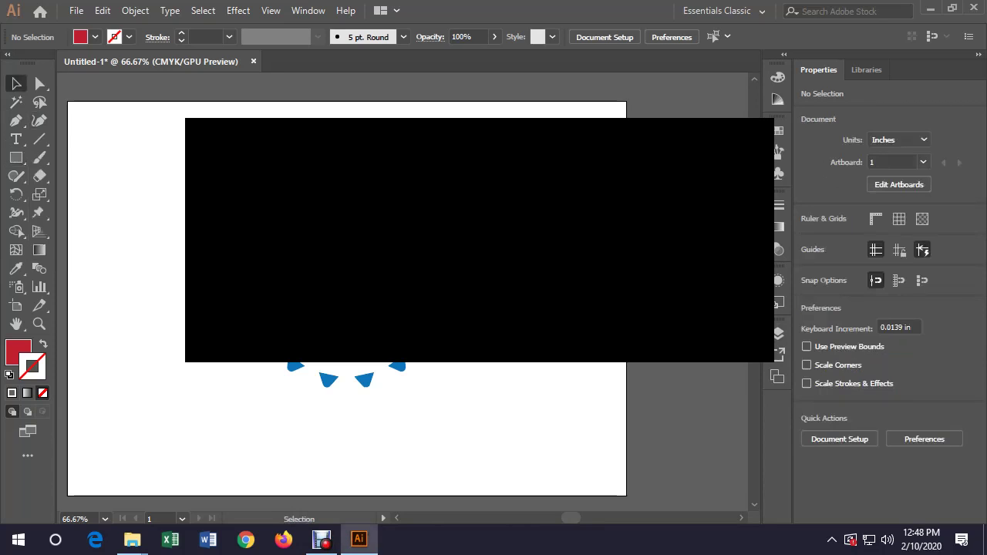
pyautogui.click(604, 37)
pyautogui.click(609, 122)
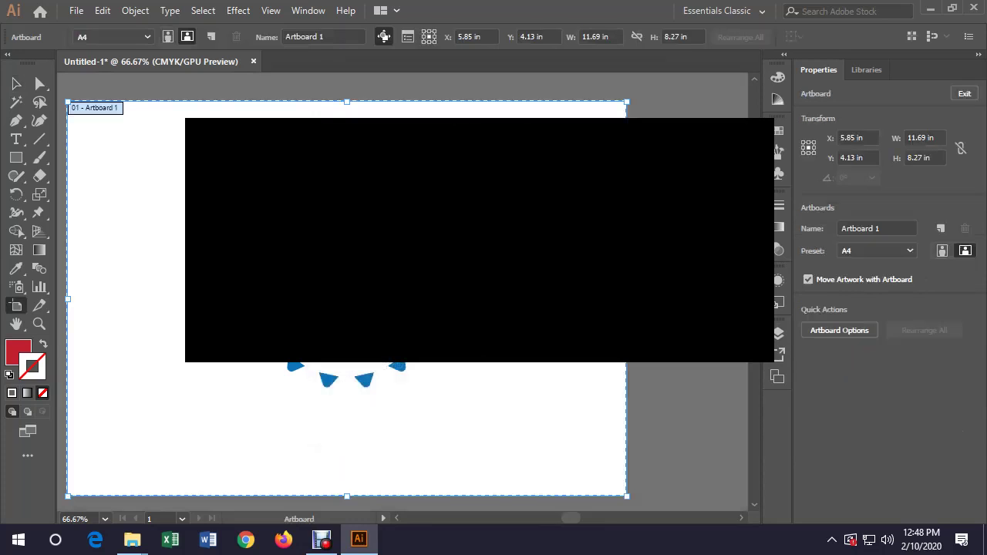
pyautogui.click(920, 138)
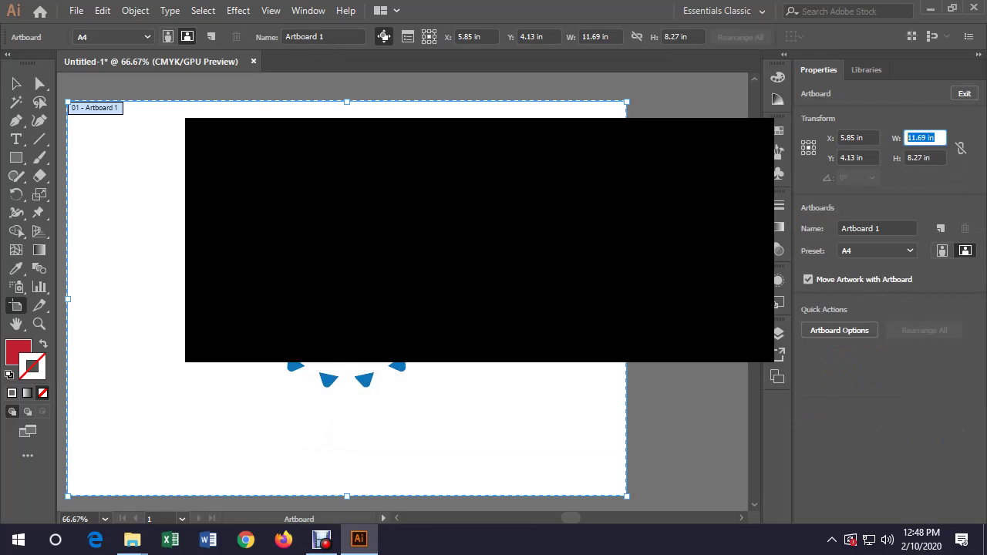
pyautogui.press('Escape')
pyautogui.press('m')
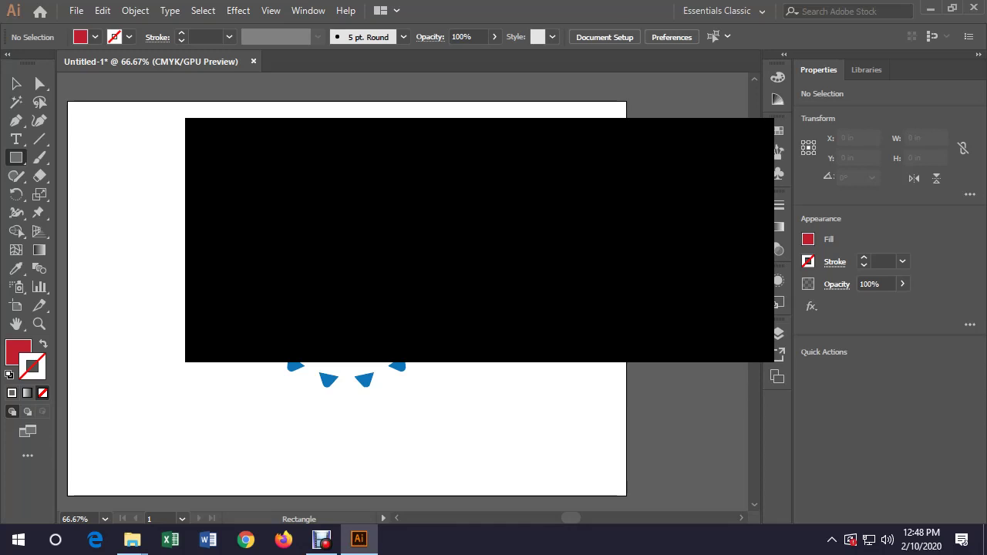
# Create an 11.6 × 8.27 in red rectangle and centre it horizontally and vertically on the artboard
pyautogui.press('Return')
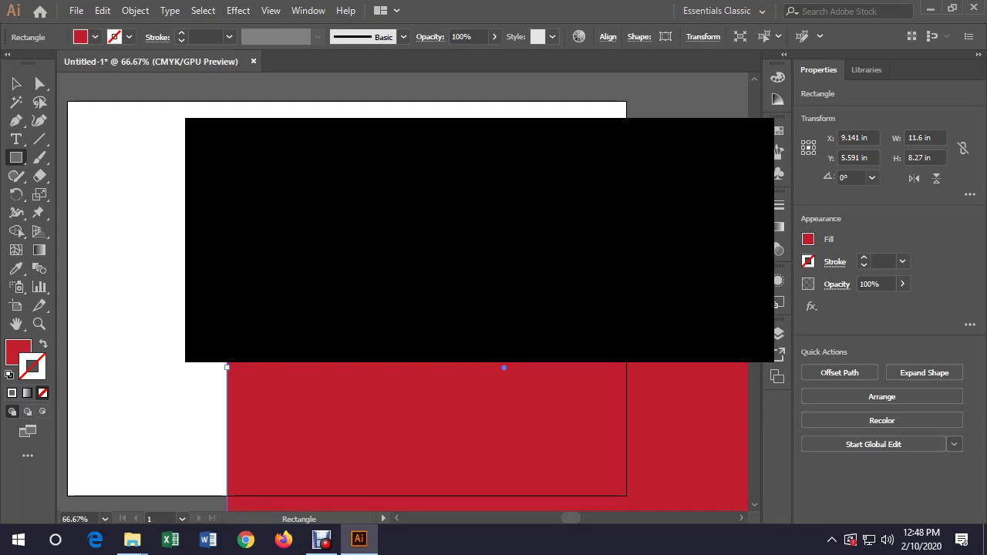
pyautogui.press('v')
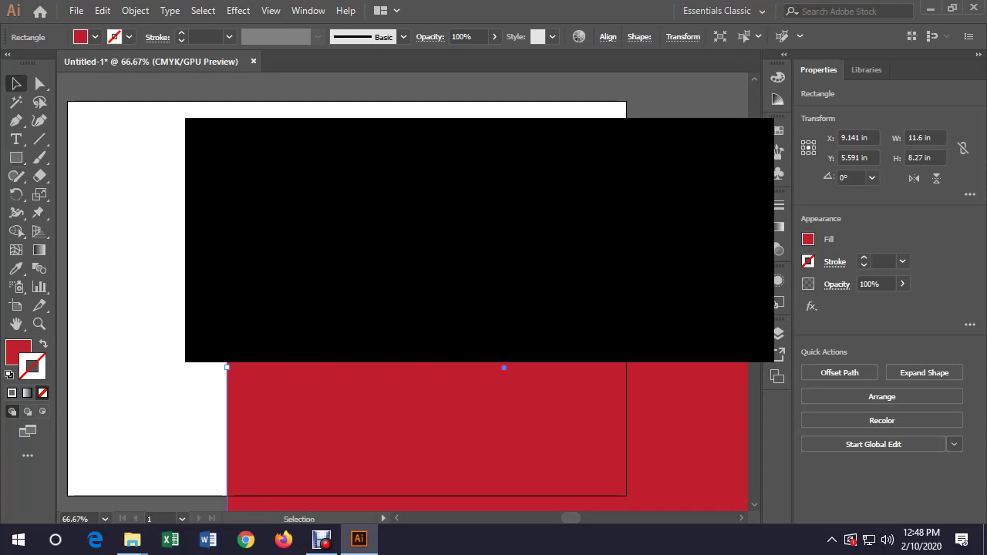
pyautogui.click(608, 36)
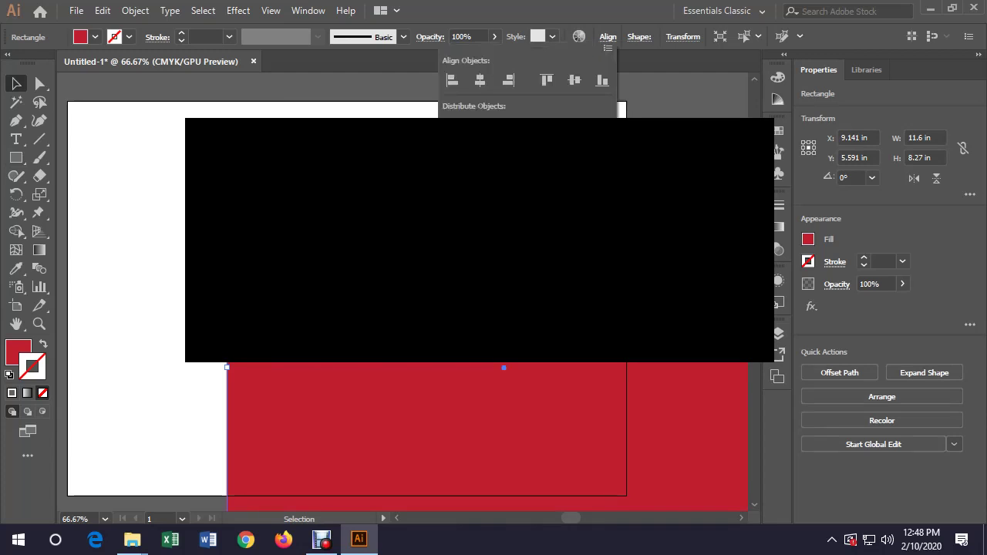
pyautogui.click(480, 80)
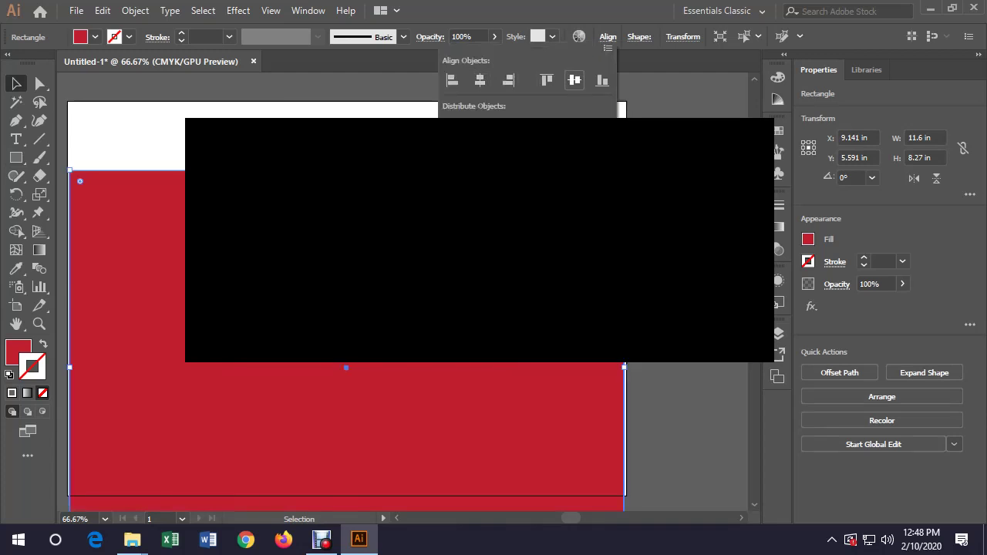
pyautogui.click(574, 79)
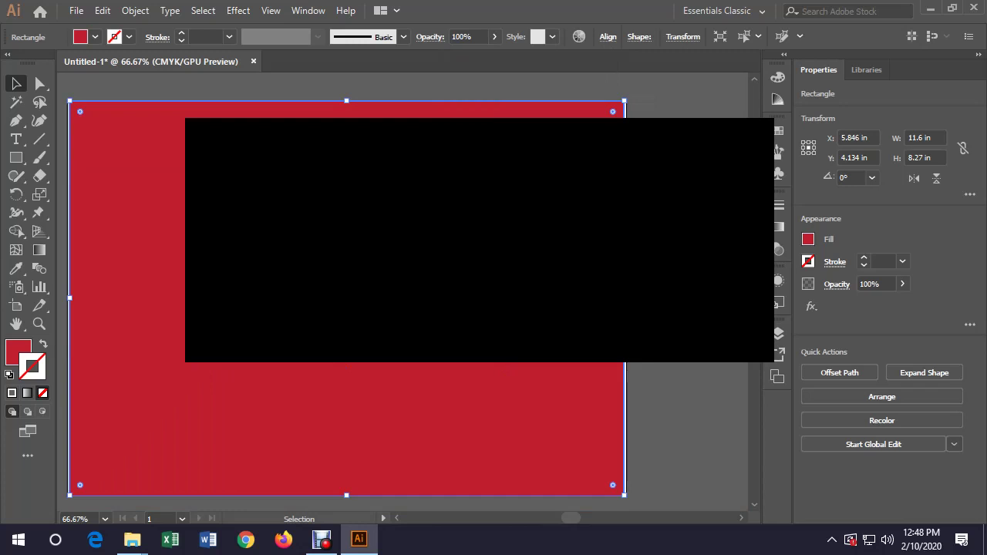
pyautogui.hotkey('ctrl', 'shift', 'a')
pyautogui.click(98, 208)
pyautogui.hotkey('ctrl', 'shift', 'a')
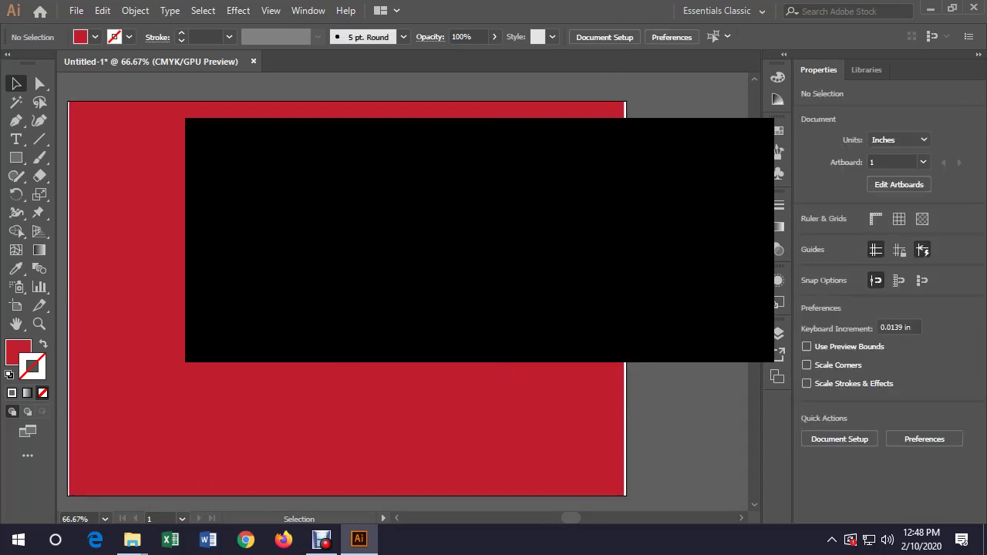
pyautogui.click(604, 37)
# Set the red rectangle's width to 11.69 in so it matches the 11.69 × 8.27 in artboard
pyautogui.click(480, 120)
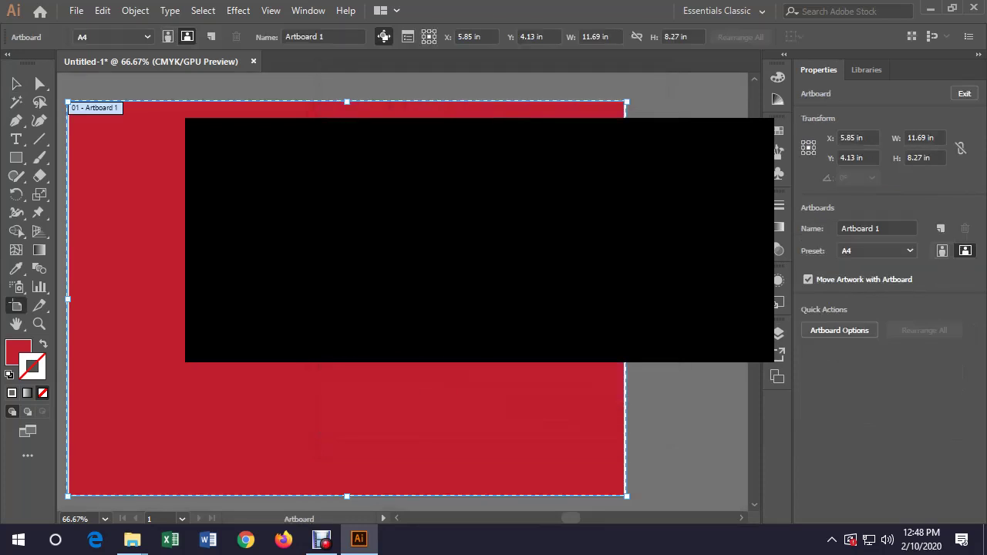
pyautogui.press('v')
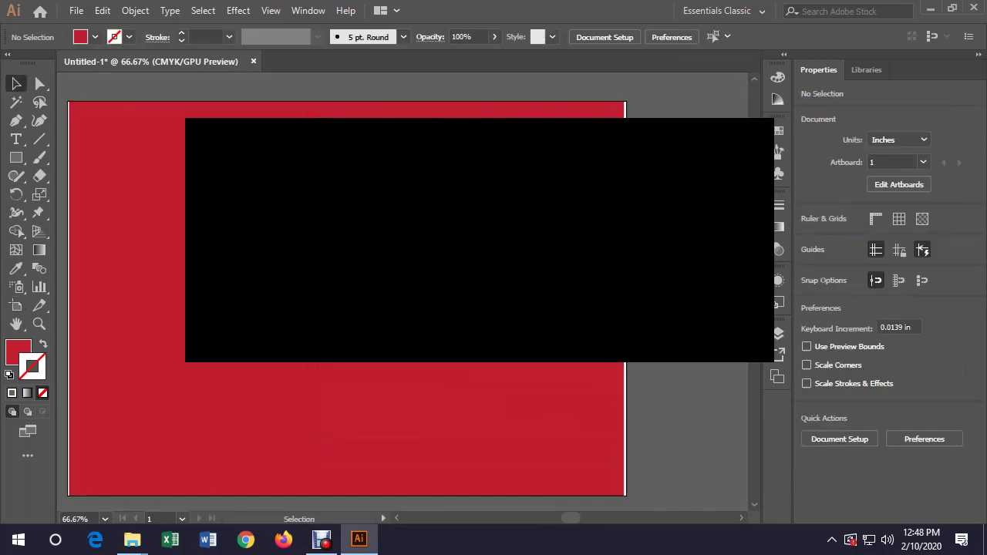
pyautogui.hotkey('ctrl', 'a')
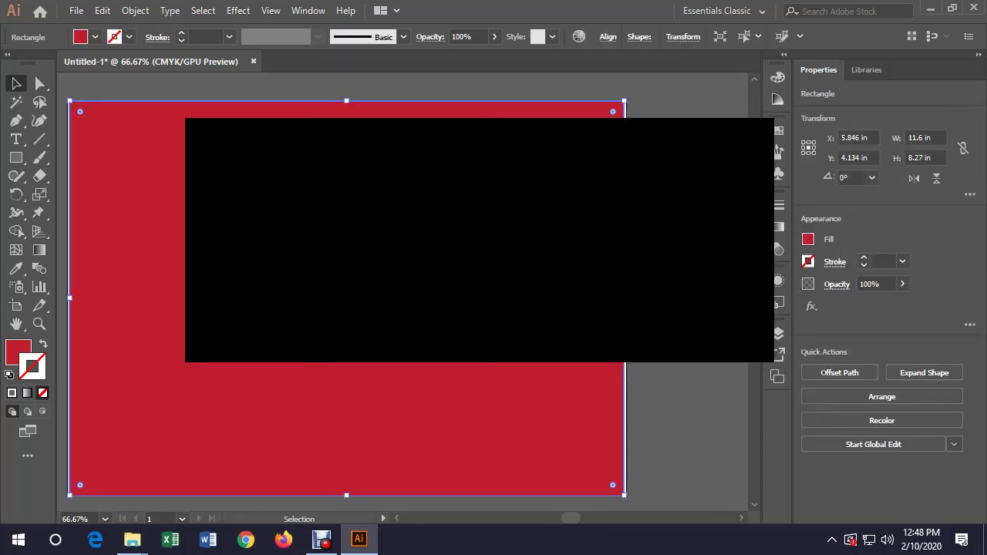
pyautogui.click(924, 138)
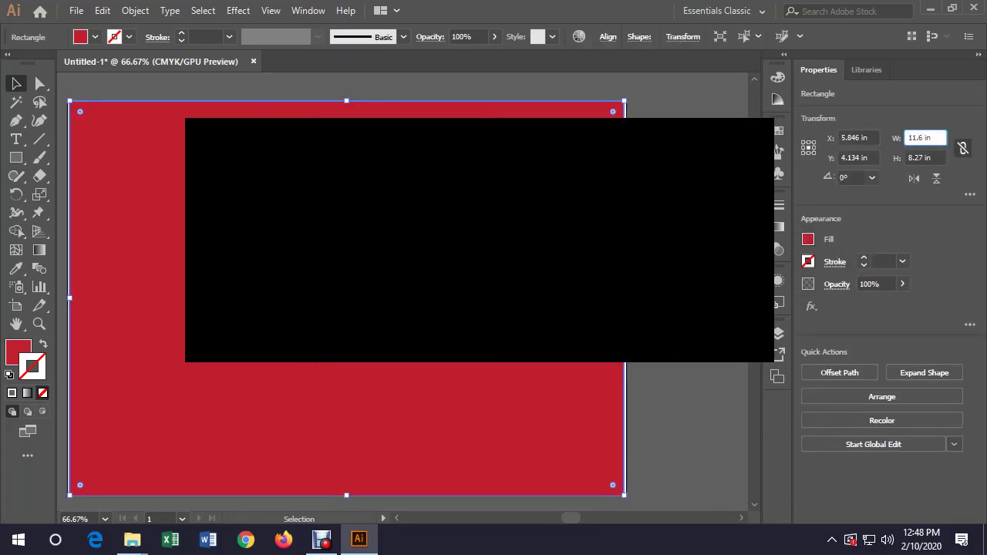
pyautogui.write('9')
pyautogui.press('Return')
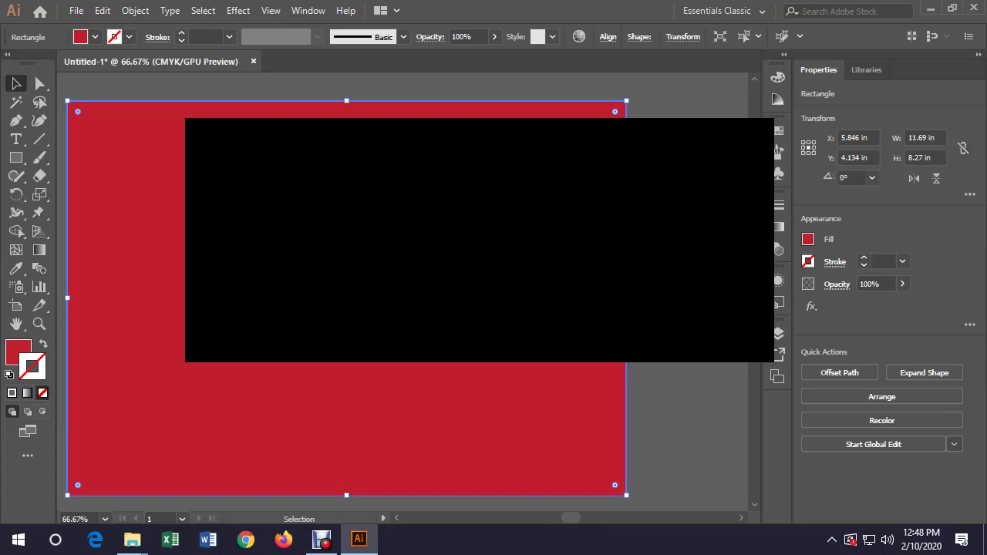
pyautogui.hotkey('ctrl', 'shift', 'a')
pyautogui.hotkey('ctrl', 'a')
# Paste the copied object in front and select the red rectangle
pyautogui.click(102, 10)
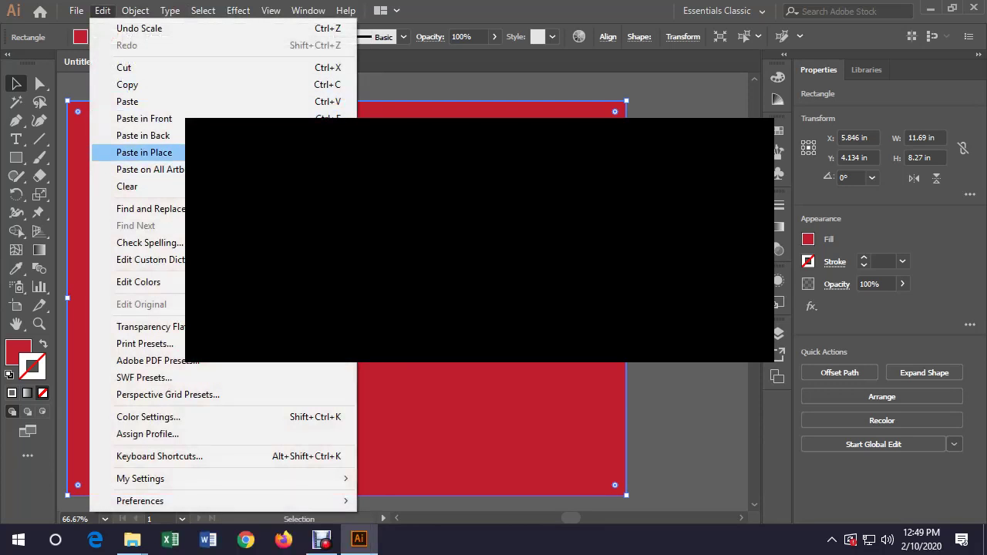
pyautogui.click(144, 118)
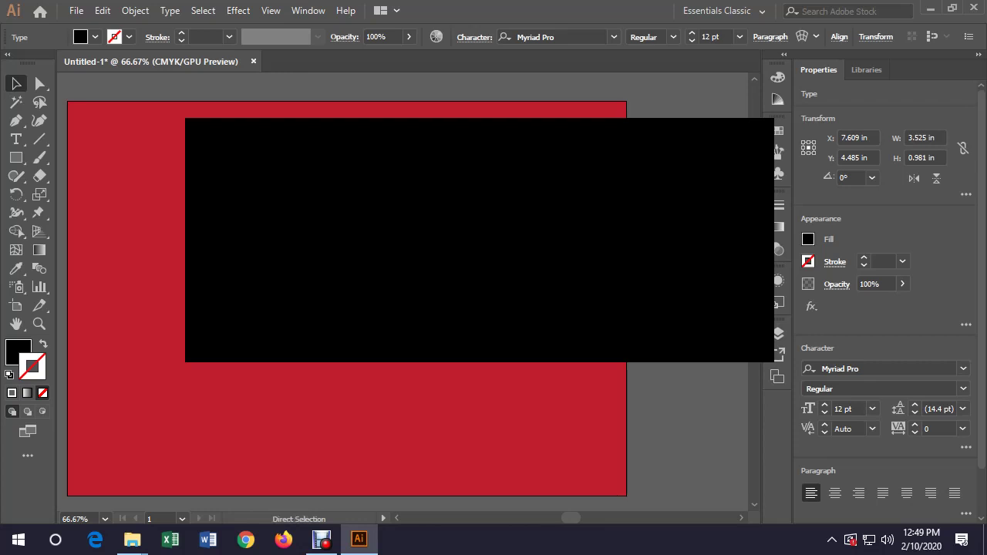
pyautogui.click(124, 154)
# Send the red rectangle to the back with Arrange > Send to Back
pyautogui.hotkey('alt', 'o')
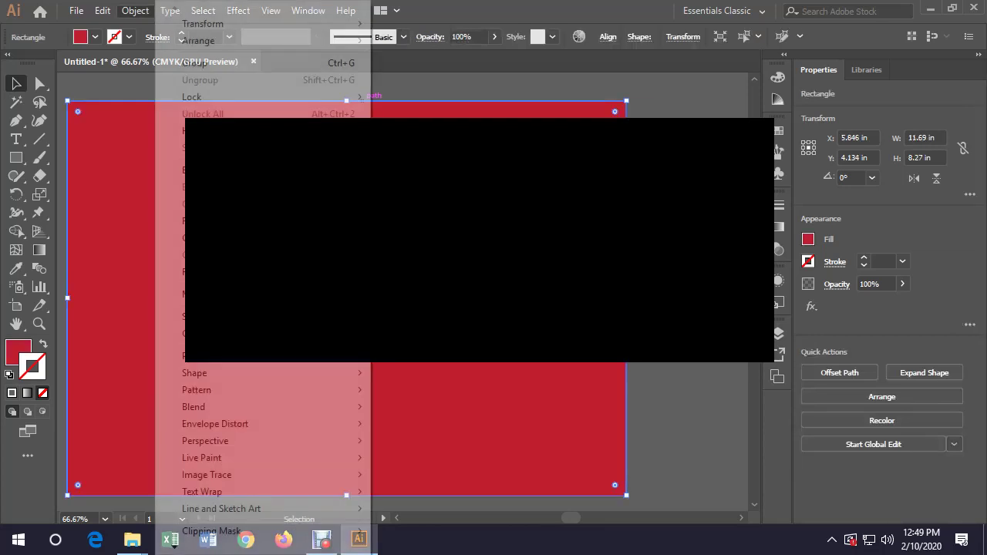
pyautogui.press('Left')
pyautogui.press('Down')
pyautogui.press('Down')
pyautogui.press('Down')
pyautogui.press('Down')
pyautogui.press('Down')
pyautogui.press('Down')
pyautogui.press('Down')
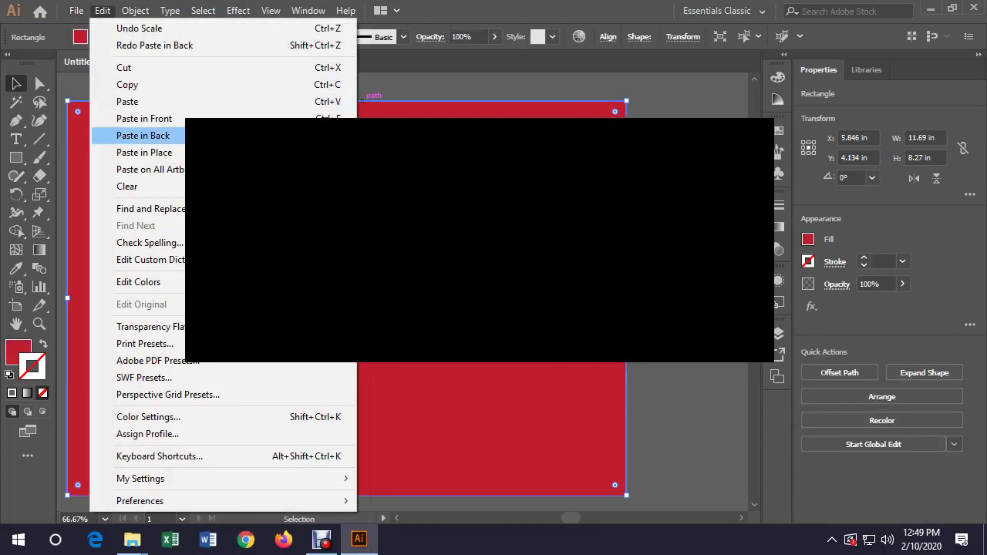
pyautogui.press('Up')
pyautogui.press('Up')
pyautogui.press('Up')
pyautogui.press('Up')
pyautogui.press('Up')
pyautogui.press('Up')
pyautogui.press('Right')
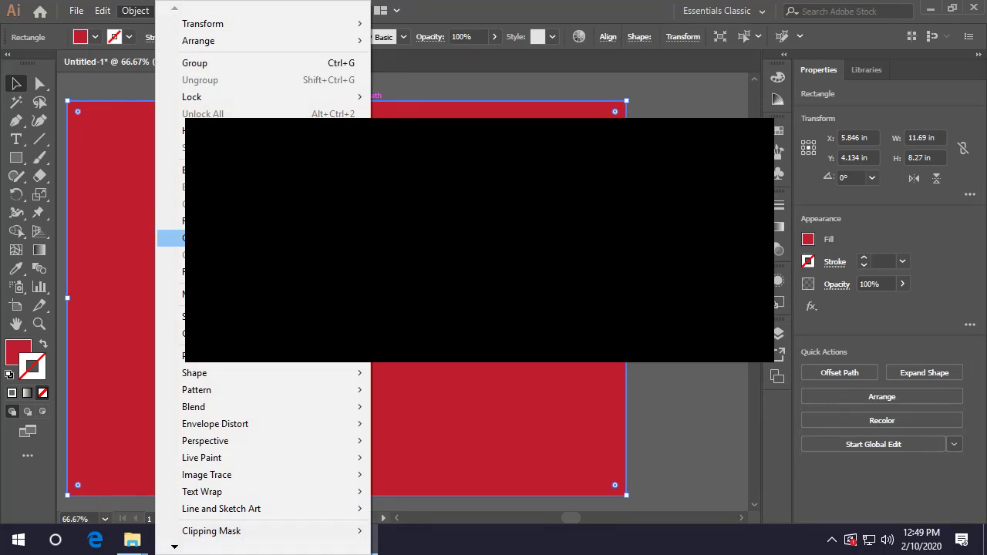
pyautogui.press('Up')
pyautogui.press('Up')
pyautogui.press('Up')
pyautogui.press('Up')
pyautogui.press('Up')
pyautogui.press('Up')
pyautogui.press('Up')
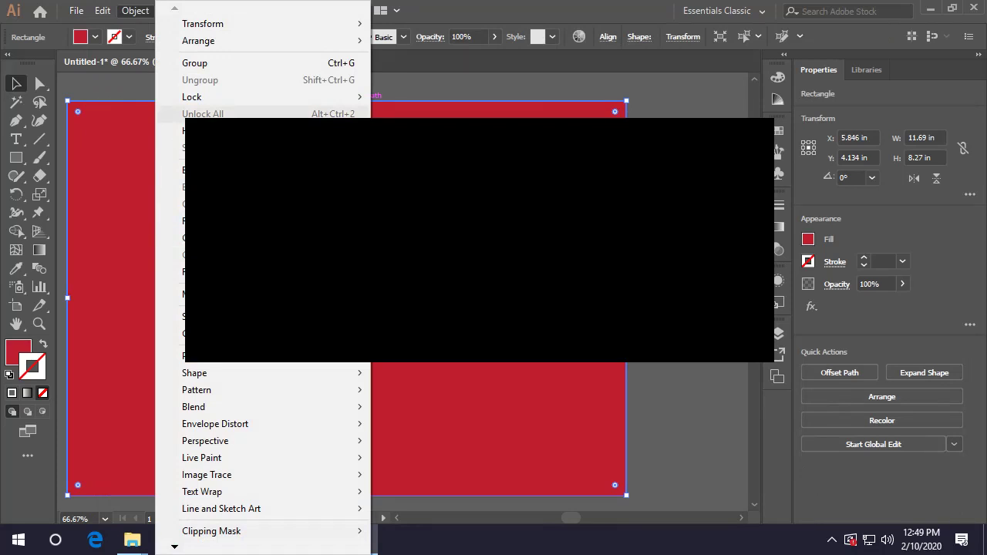
pyautogui.press('Up')
pyautogui.press('Up')
pyautogui.press('Up')
pyautogui.press('Up')
pyautogui.press('Right')
pyautogui.press('Down')
pyautogui.press('Down')
pyautogui.press('Down')
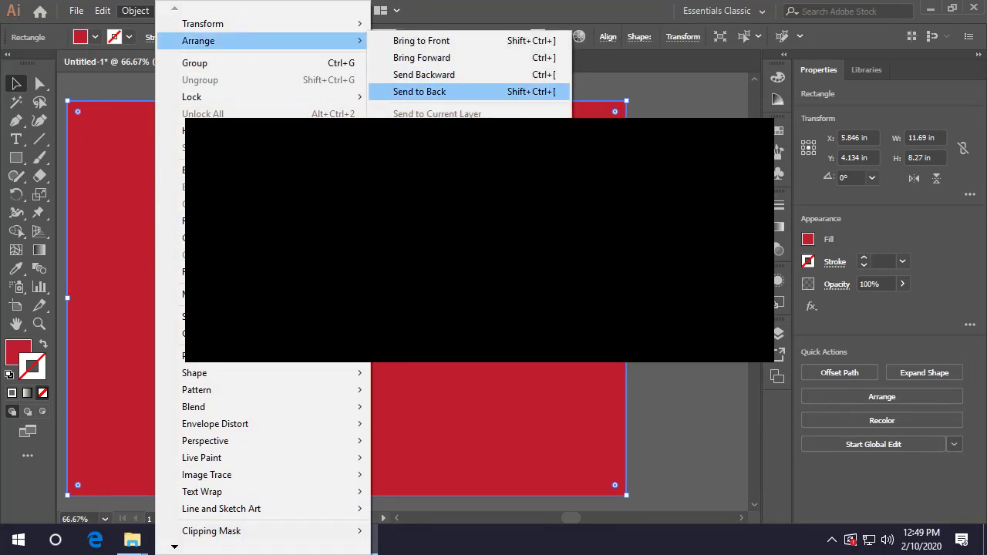
pyautogui.press('Return')
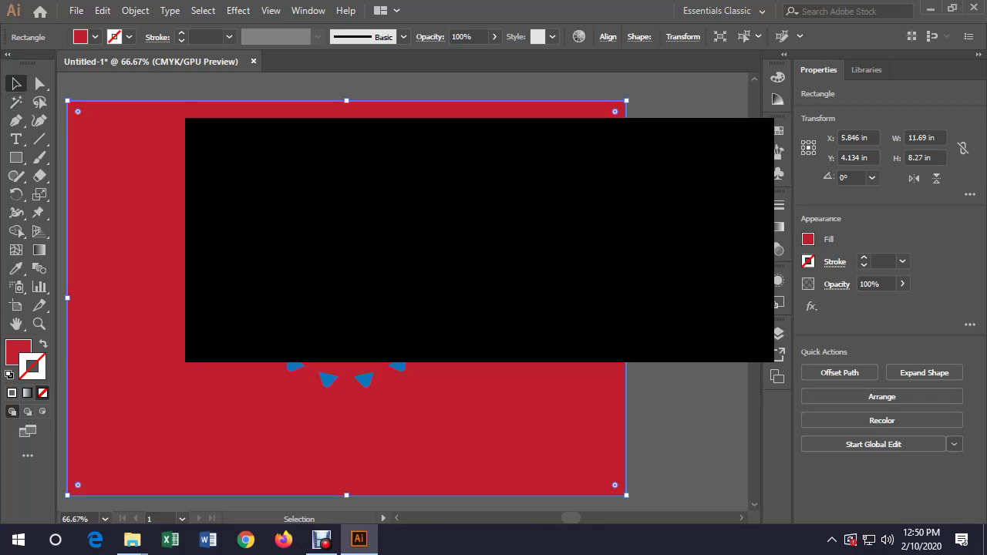
# Try several swatches on the background rectangle and settle on dark blue (C=100 M=100 Y=25 K=25)
pyautogui.click(95, 37)
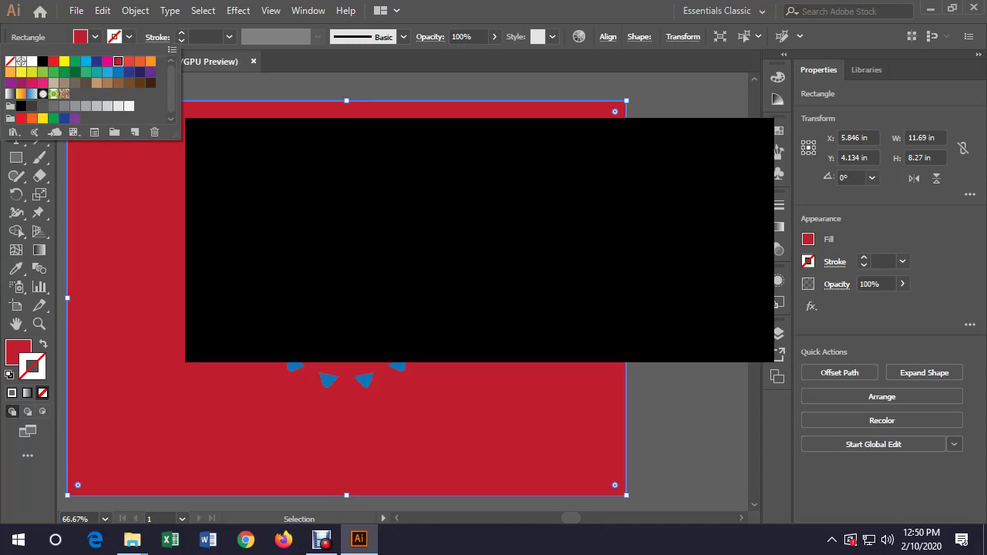
pyautogui.click(53, 83)
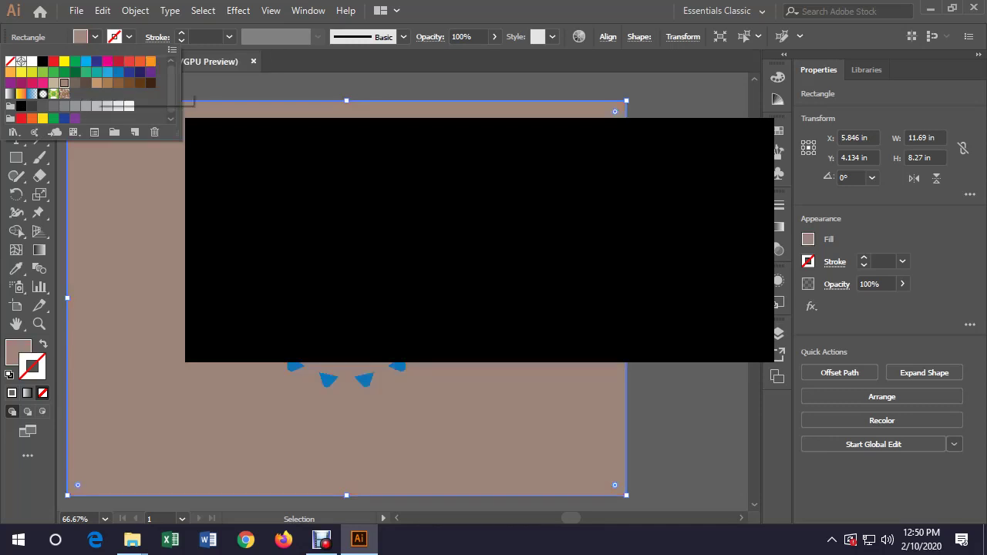
pyautogui.click(151, 61)
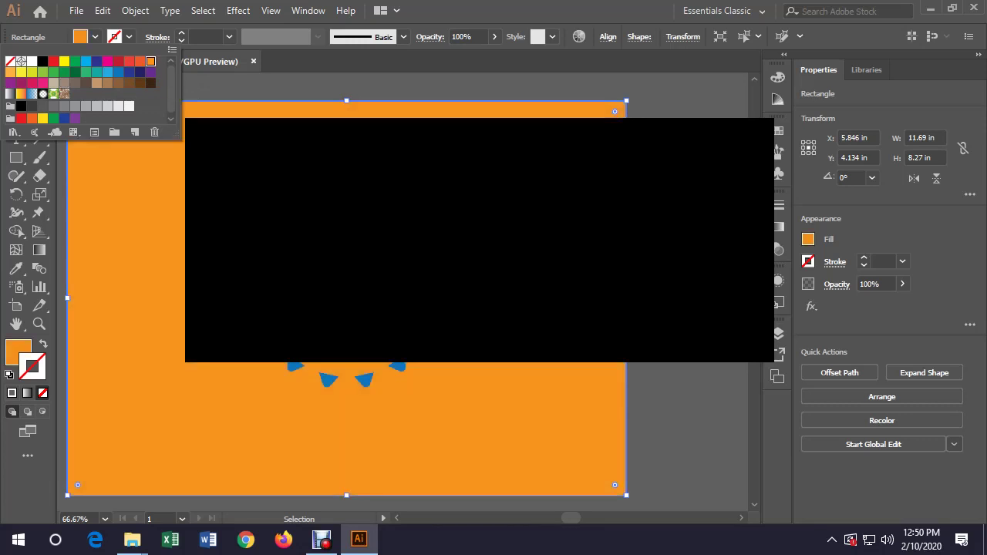
pyautogui.click(21, 82)
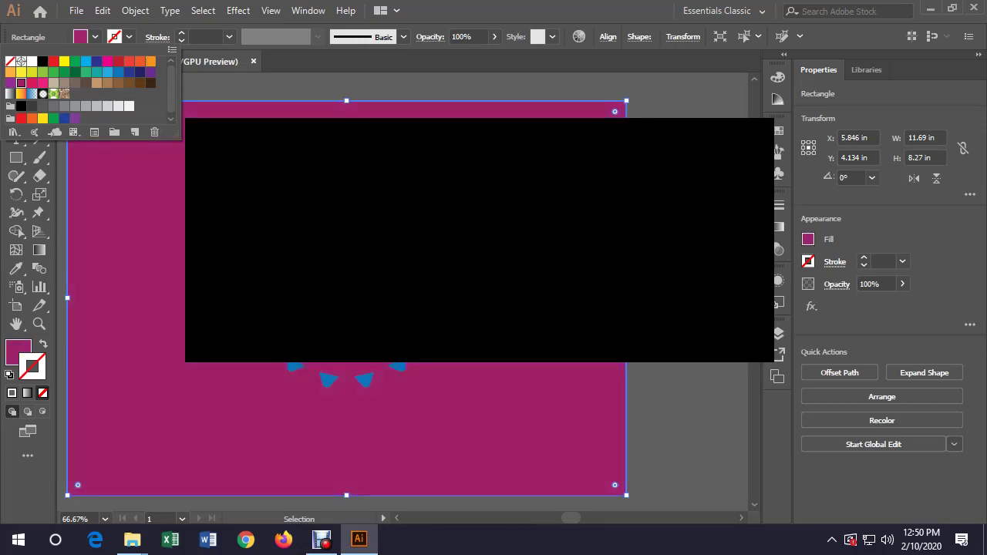
pyautogui.click(140, 83)
pyautogui.click(107, 71)
pyautogui.click(129, 71)
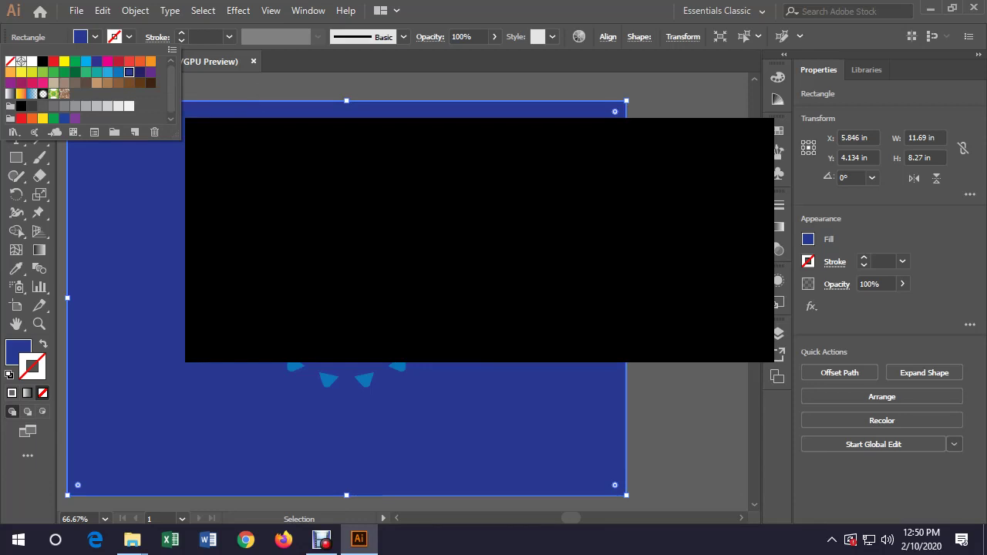
pyautogui.press('Escape')
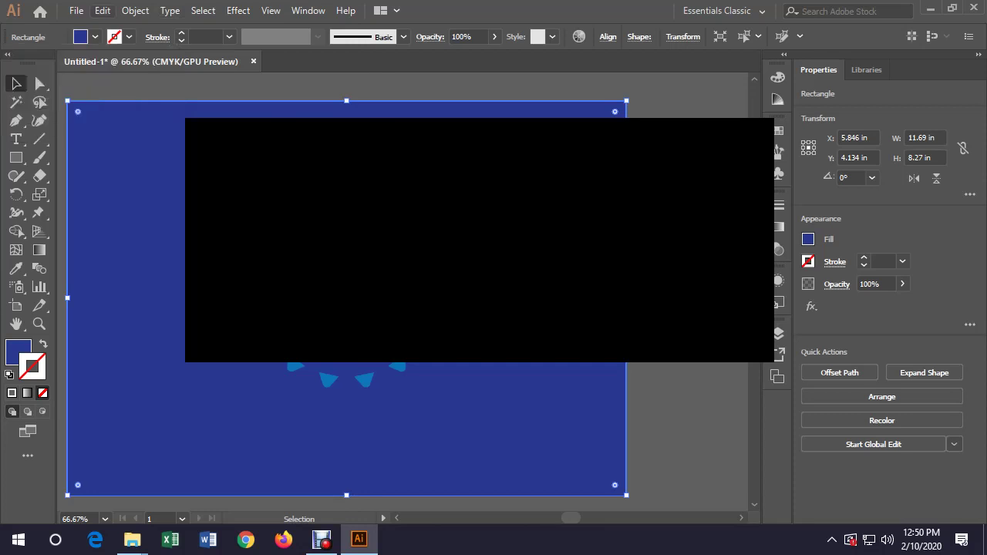
# Lock the dark blue background rectangle, then check that Select All picks only the ring shapes
pyautogui.click(135, 10)
pyautogui.moveTo(200, 97)
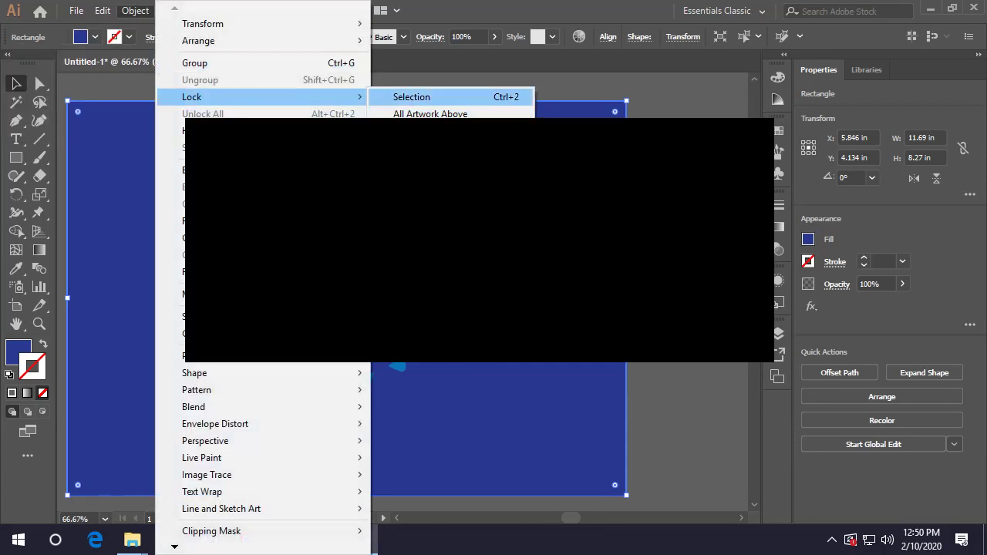
pyautogui.click(417, 97)
pyautogui.hotkey('ctrl', 'a')
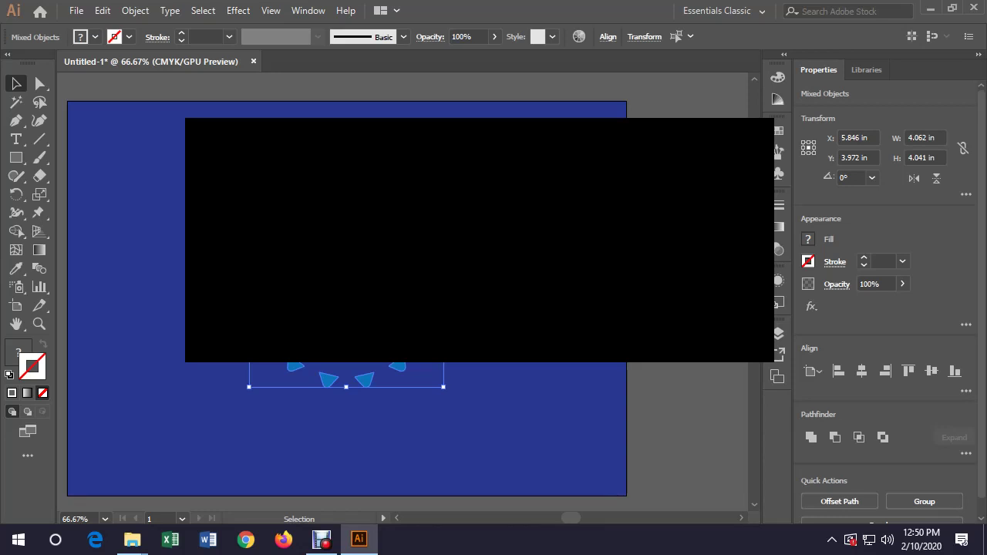
pyautogui.hotkey('ctrl', 'shift', 'a')
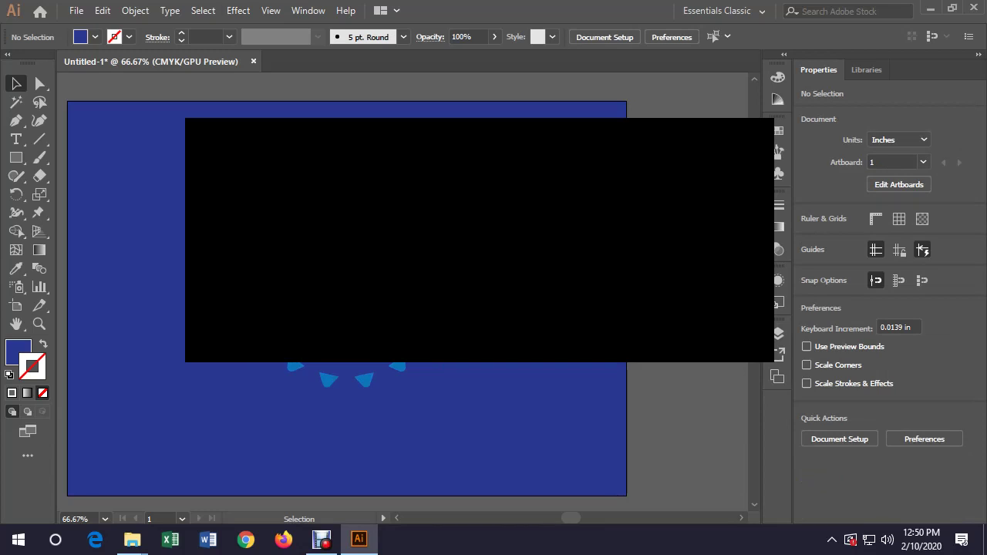
pyautogui.hotkey('ctrl', 'a')
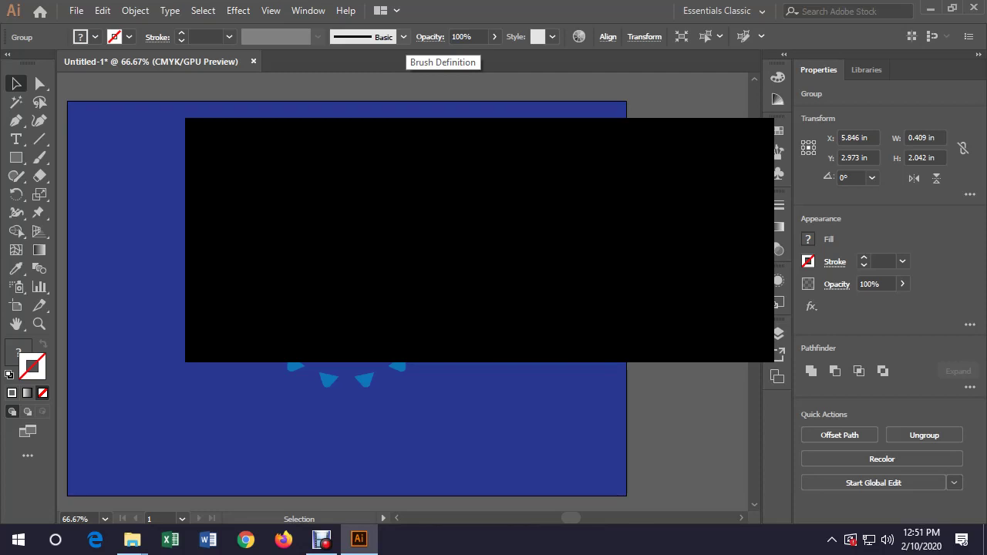
pyautogui.hotkey('ctrl', 'a')
pyautogui.scroll(-1, 347, 293)
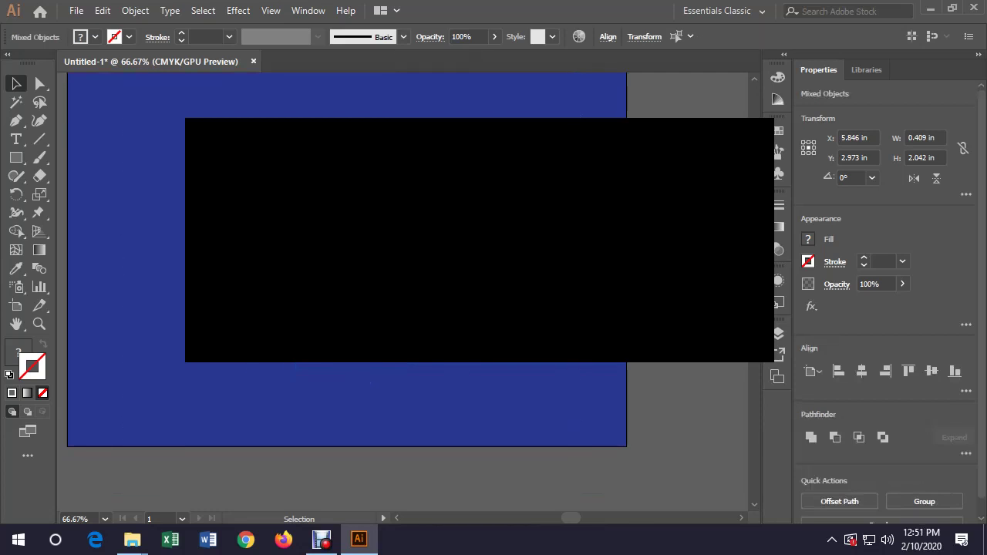
pyautogui.scroll(1, 347, 293)
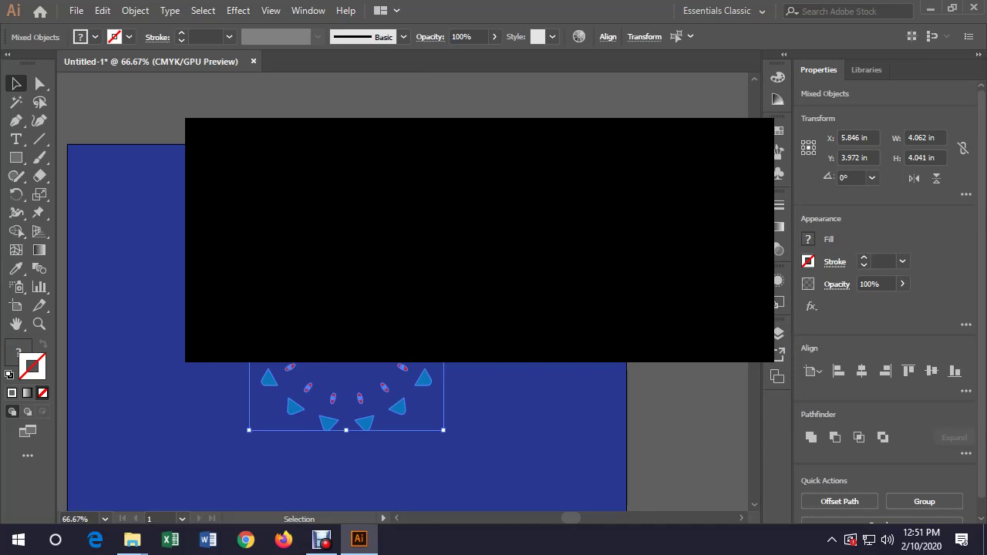
pyautogui.scroll(-2, 347, 447)
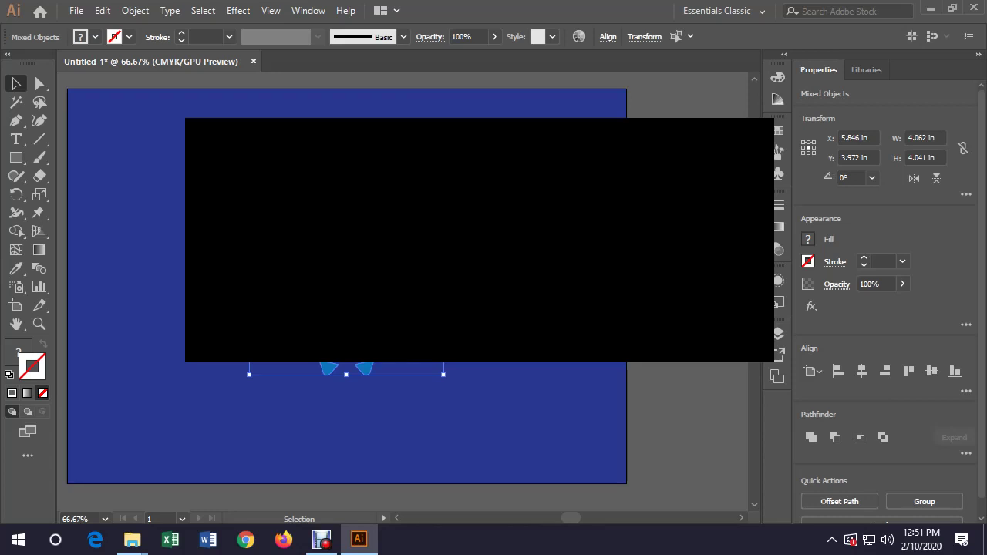
pyautogui.click(239, 10)
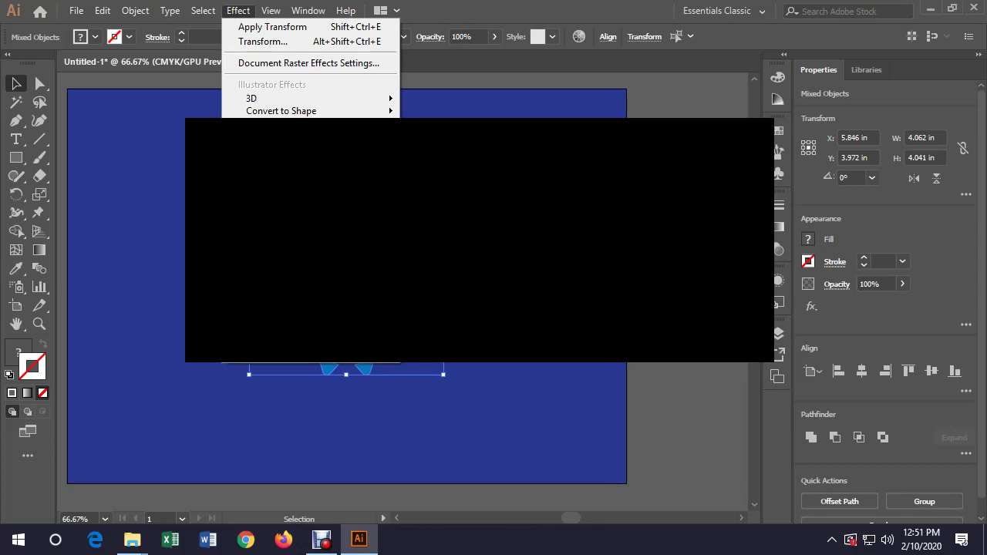
pyautogui.press('Escape')
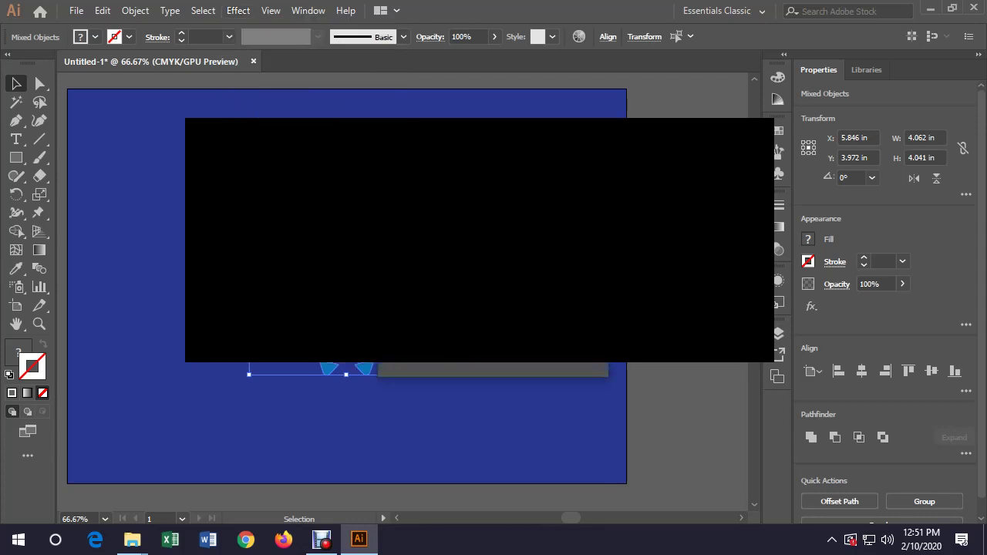
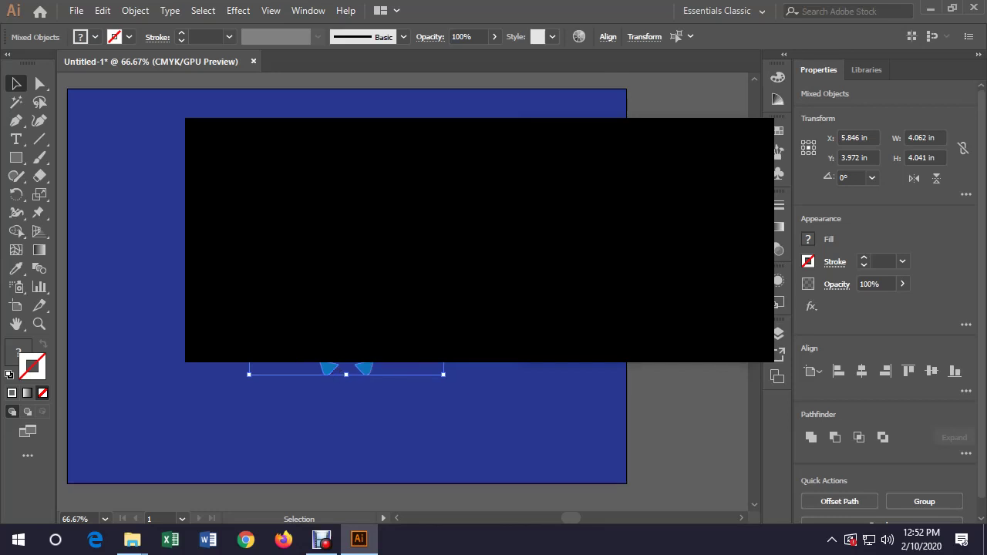
# Switch the workspace from Essentials Classic to Essentials so the panels return
pyautogui.press('Tab')
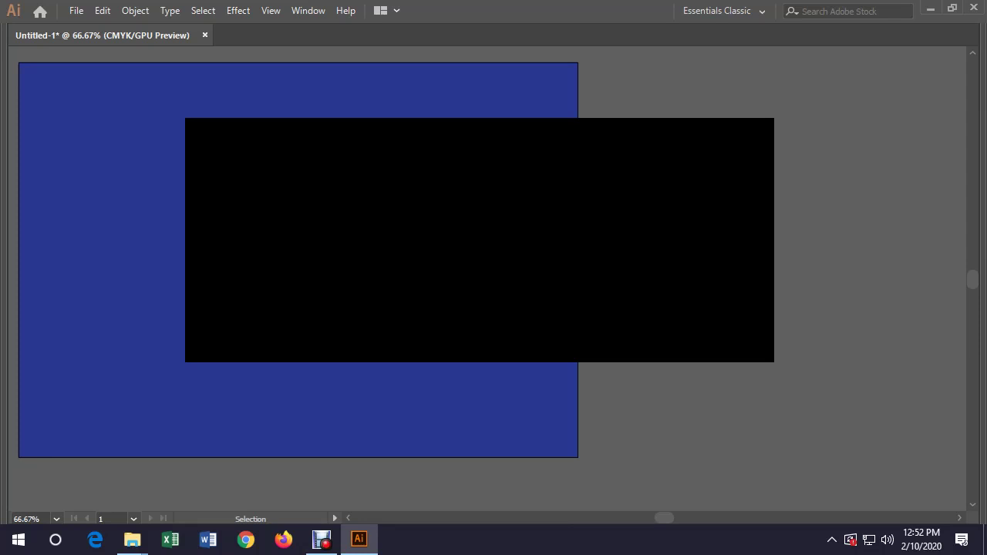
pyautogui.click(723, 11)
pyautogui.click(725, 47)
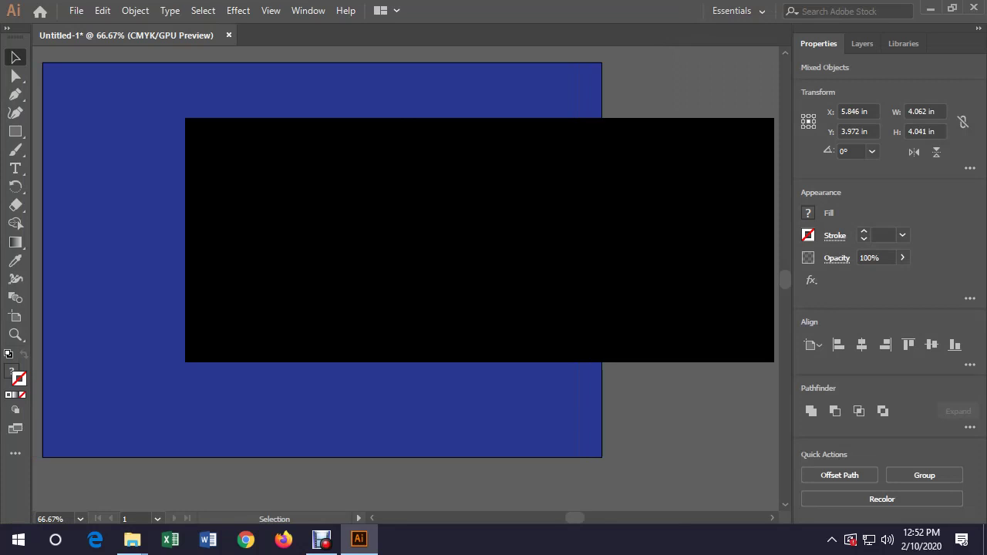
# Apply a Stylize > Drop Shadow effect with a chosen shadow colour, then deselect all
pyautogui.click(238, 10)
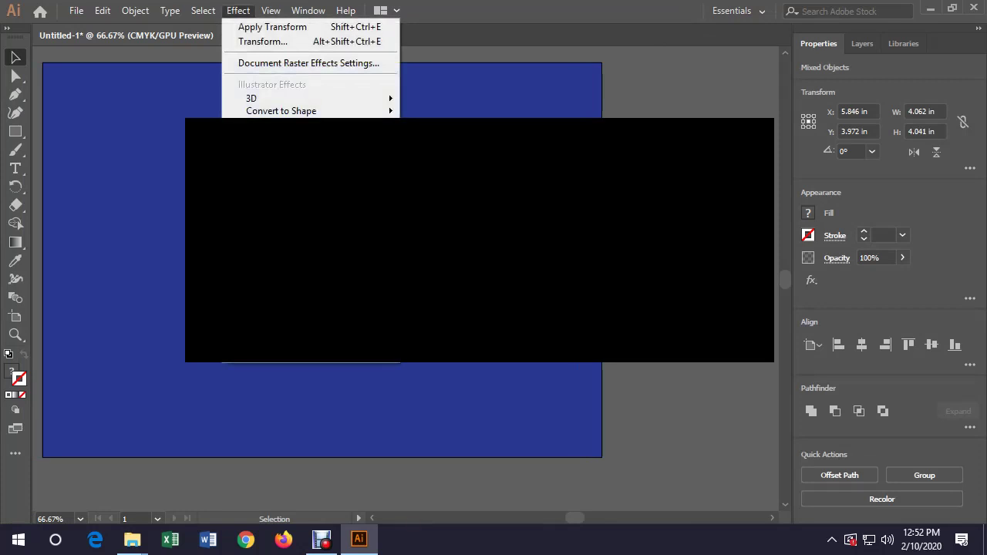
pyautogui.press('Escape')
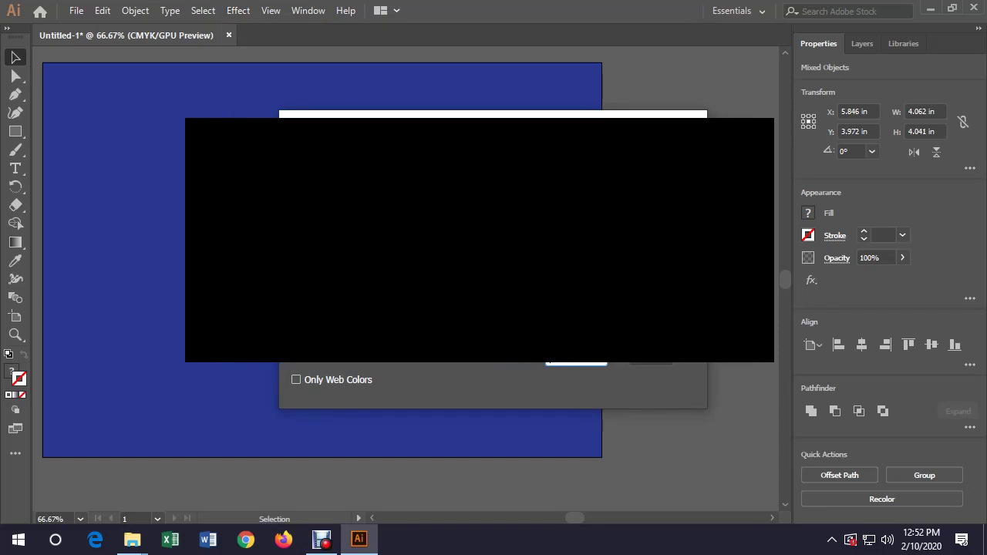
pyautogui.press('Return')
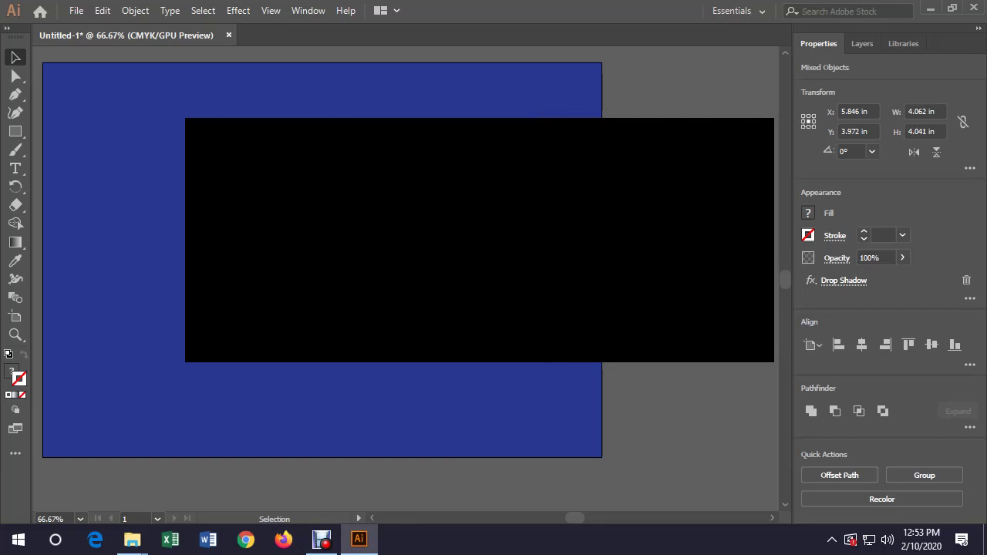
pyautogui.hotkey('ctrl', 'shift', 'a')
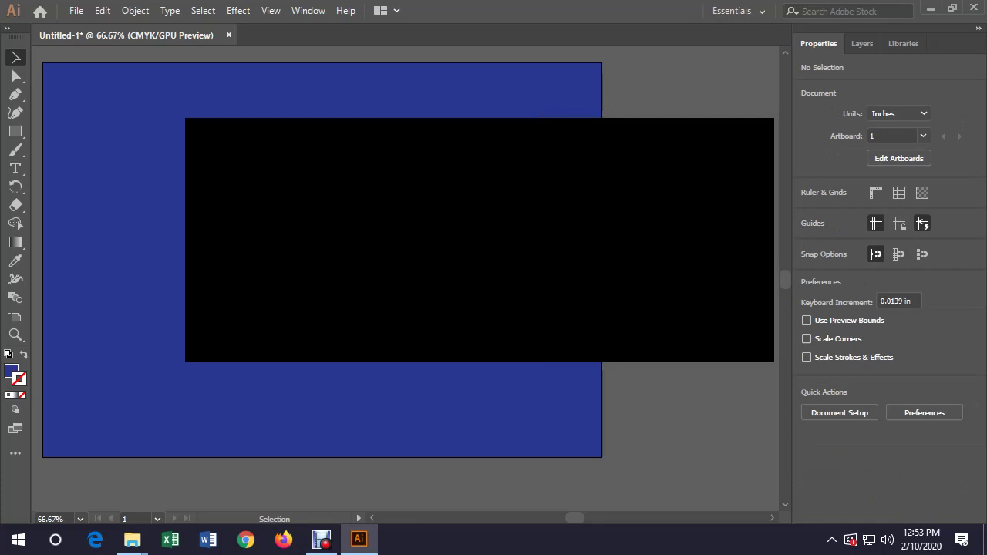
# Select the shadowed group and show the Appearance panel (Shift+F6)
pyautogui.hotkey('ctrl', 'a')
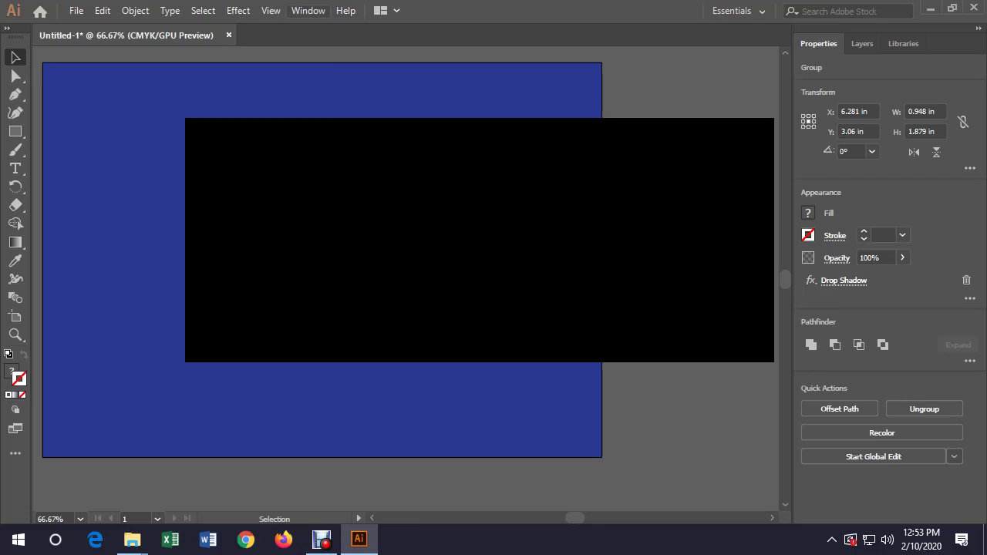
pyautogui.click(271, 11)
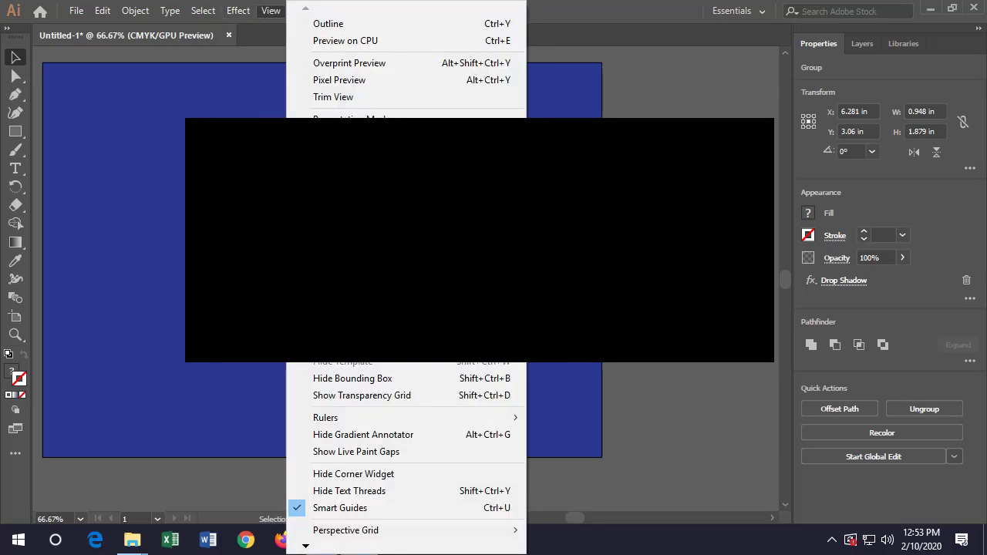
pyautogui.click(308, 11)
pyautogui.click(307, 11)
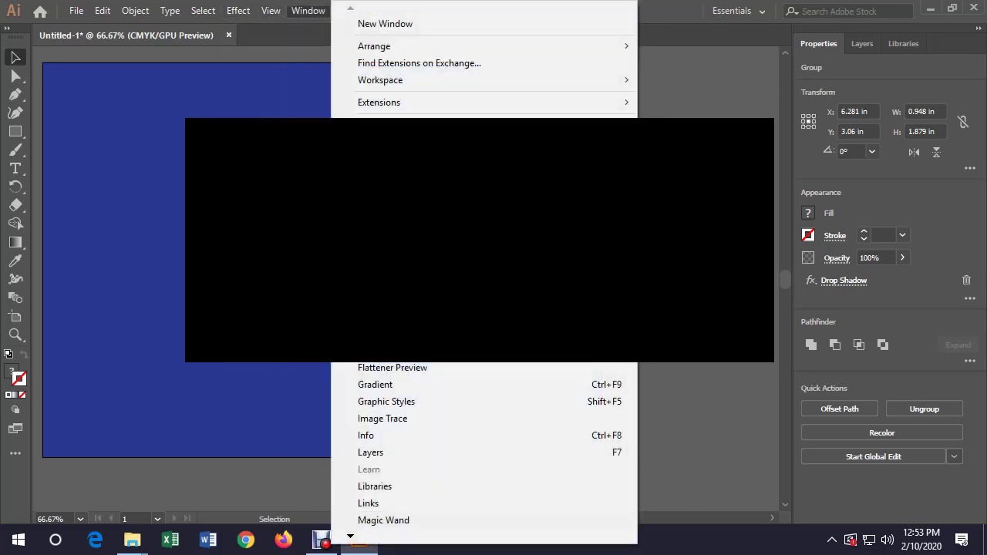
pyautogui.hotkey('shift', 'F6')
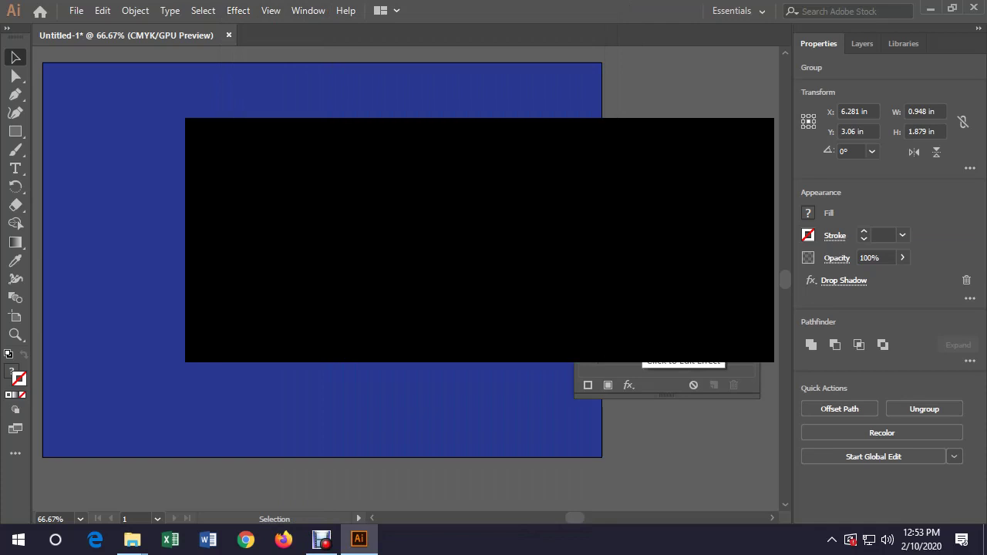
# Recheck the group's Drop Shadow settings and move the Appearance panel aside
pyautogui.click(678, 351)
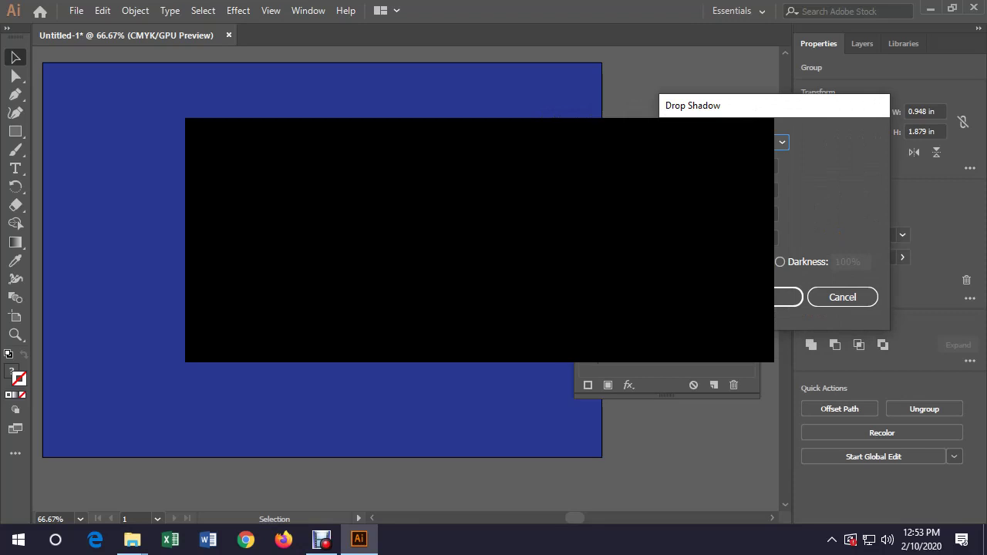
pyautogui.click(843, 297)
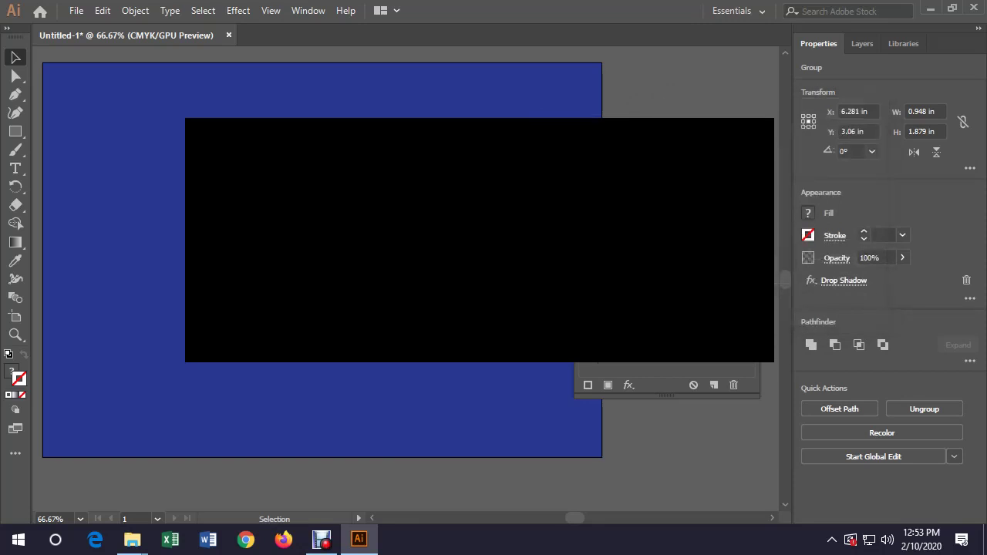
pyautogui.moveTo(602, 268); pyautogui.dragTo(829, 332)
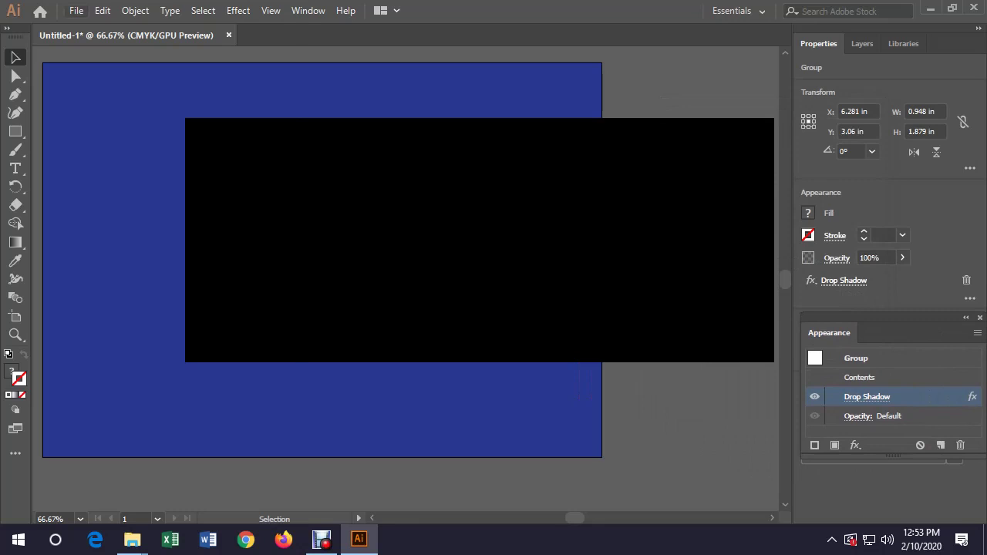
# Review the Save as type formats in Save As, cancel, and reopen the File menu
pyautogui.click(81, 11)
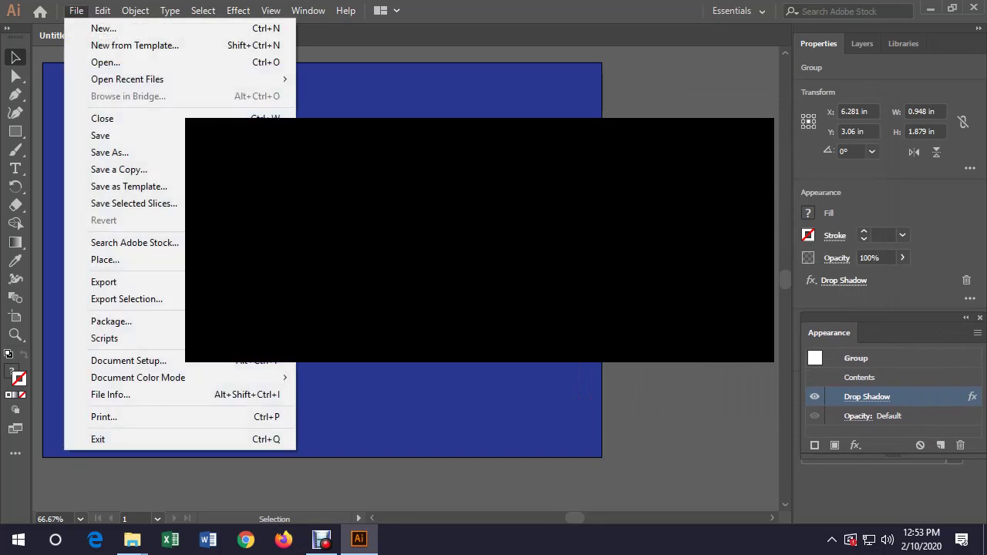
pyautogui.click(101, 135)
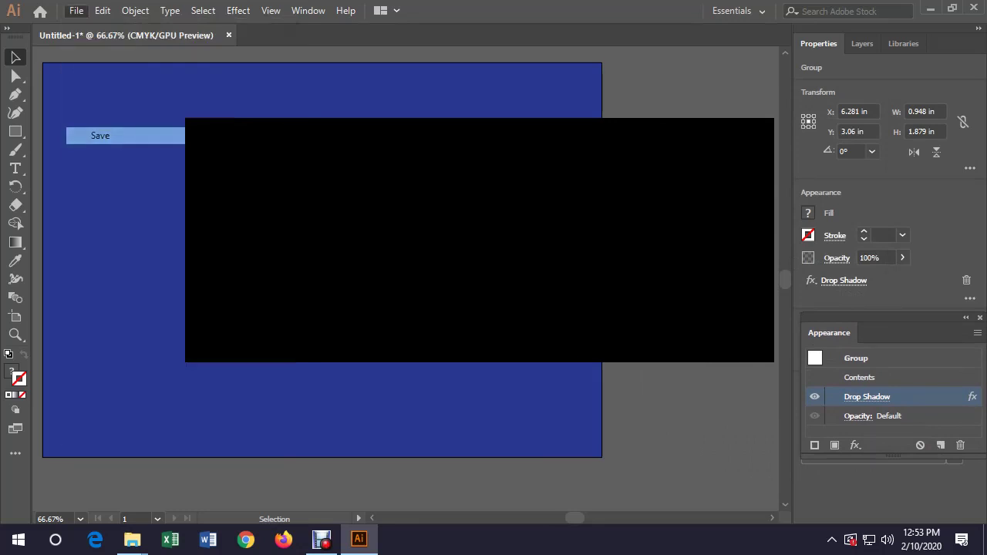
pyautogui.hotkey('alt', 'Down')
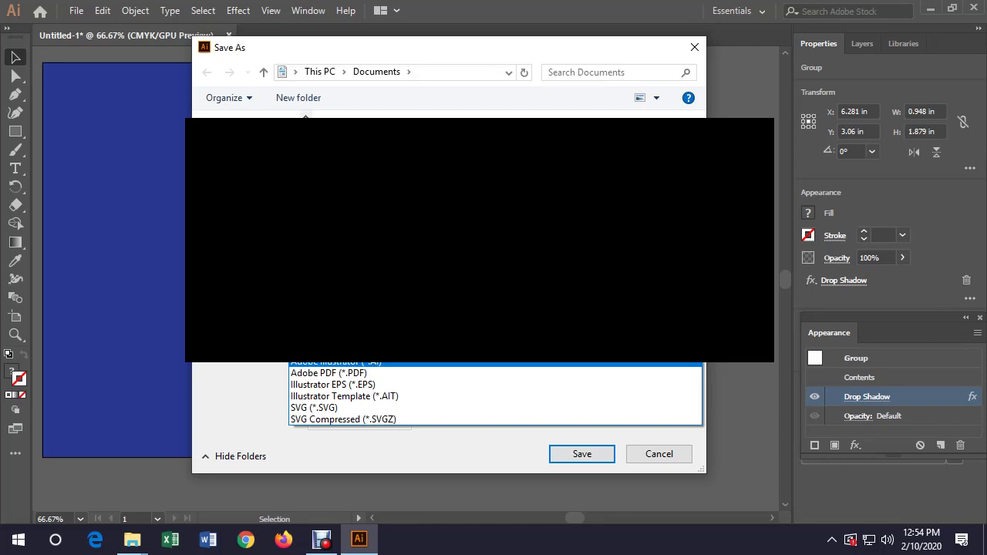
pyautogui.press('Down')
pyautogui.press('Down')
pyautogui.press('Down')
pyautogui.press('Down')
pyautogui.press('Down')
pyautogui.press('Return')
pyautogui.press('Return')
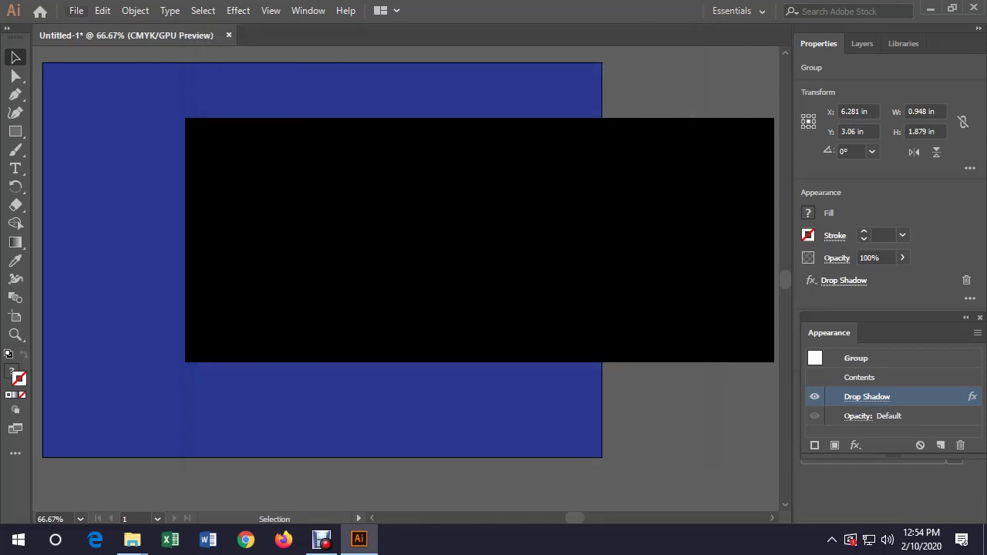
pyautogui.hotkey('alt', 'f')
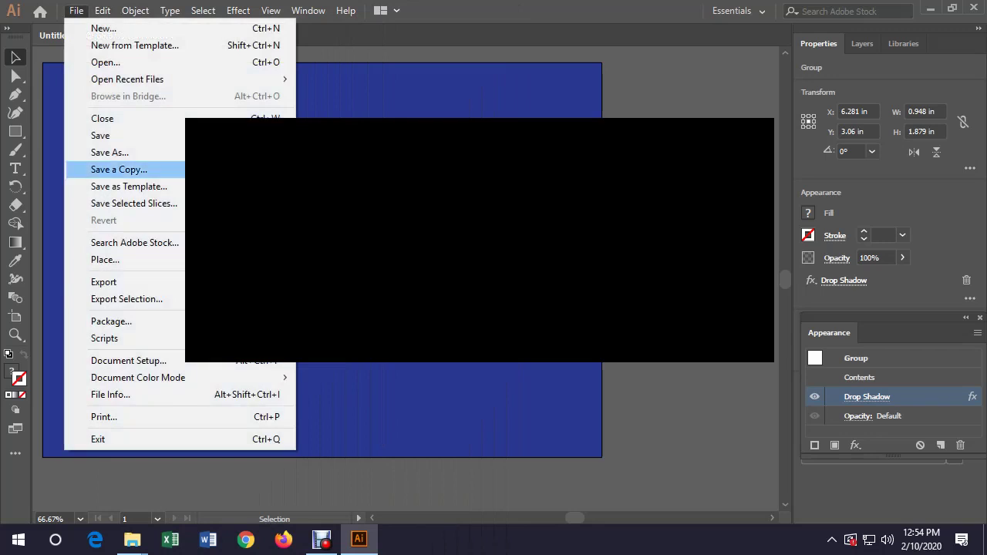
# Export the artwork as JPEG (*.JPG) to the Desktop, accepting the JPEG Options
pyautogui.press('Return')
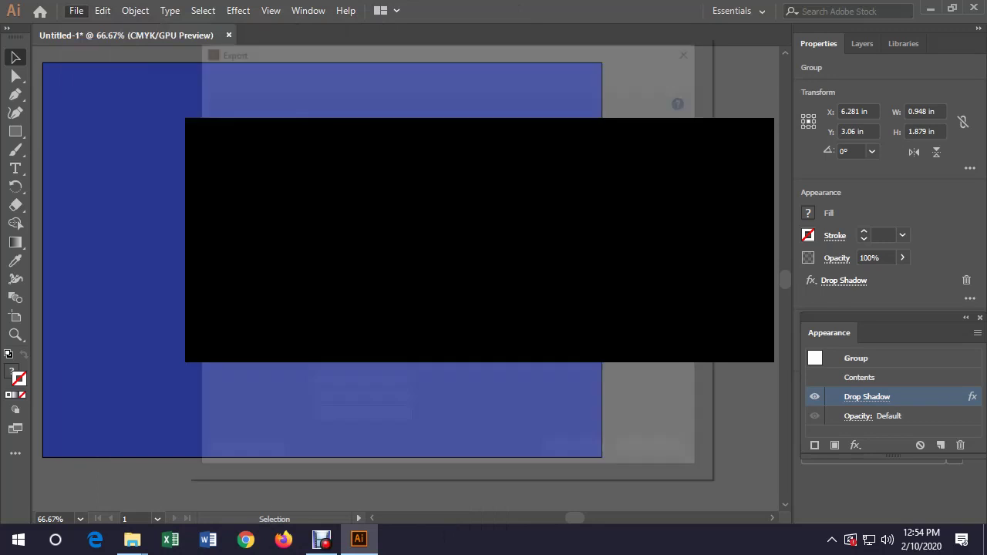
pyautogui.hotkey('alt', 'Down')
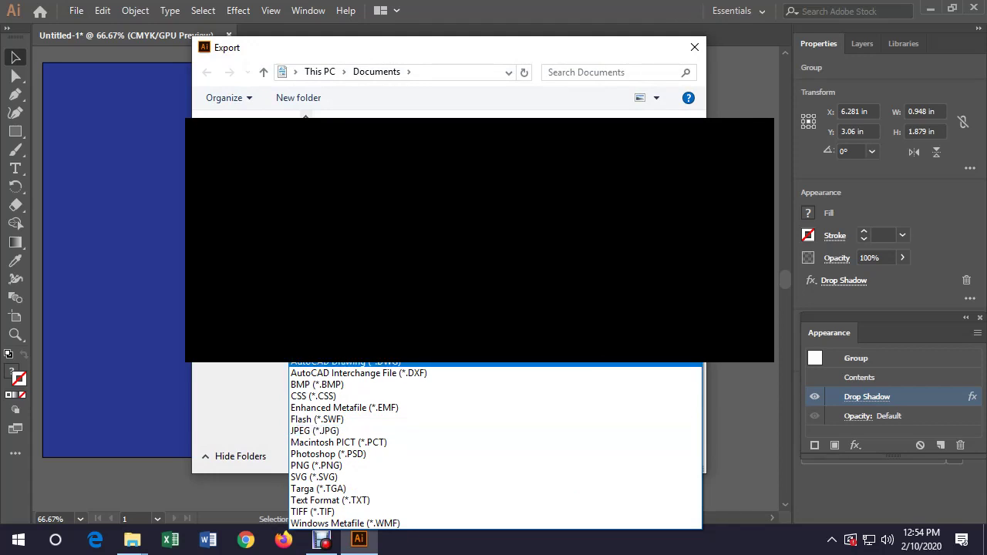
pyautogui.press('Return')
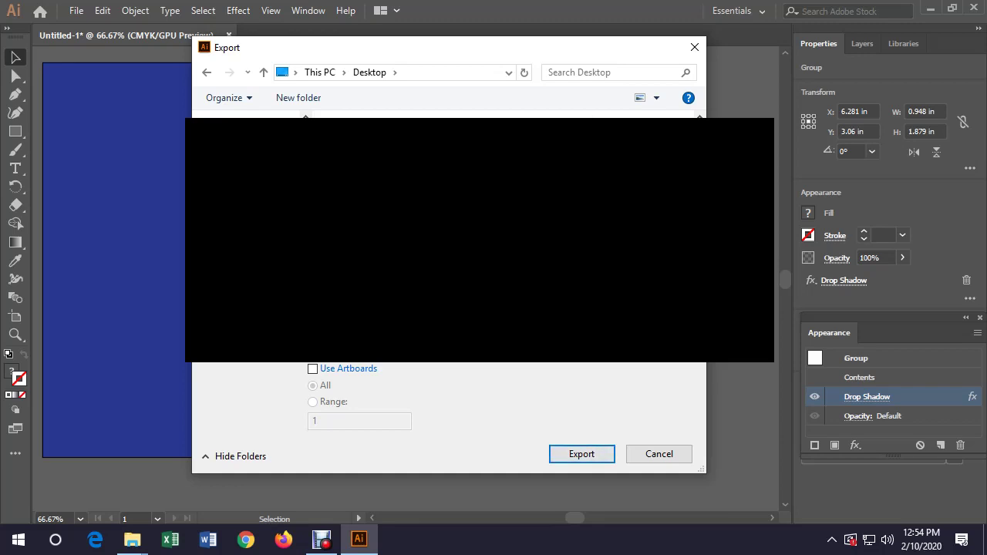
pyautogui.press('Return')
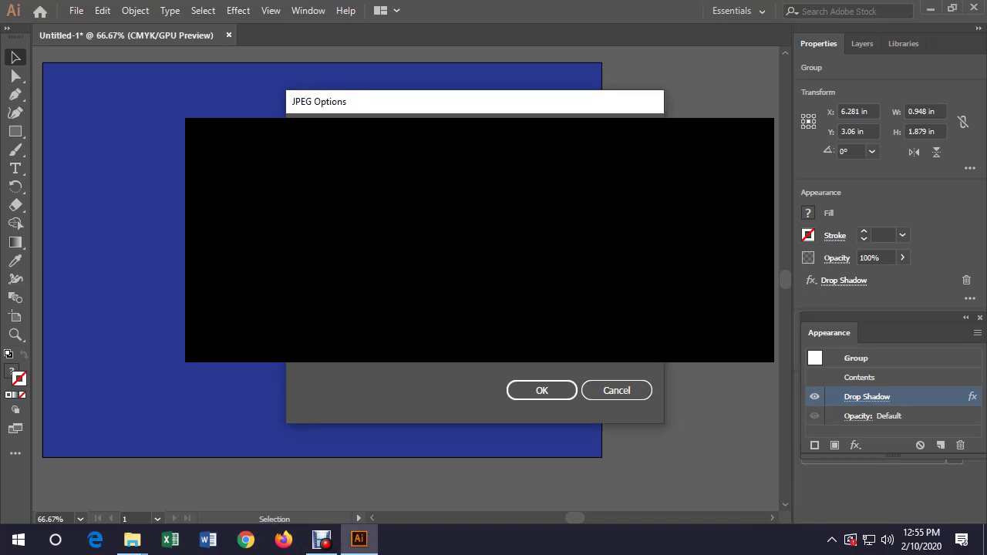
pyautogui.click(543, 390)
pyautogui.click(931, 8)
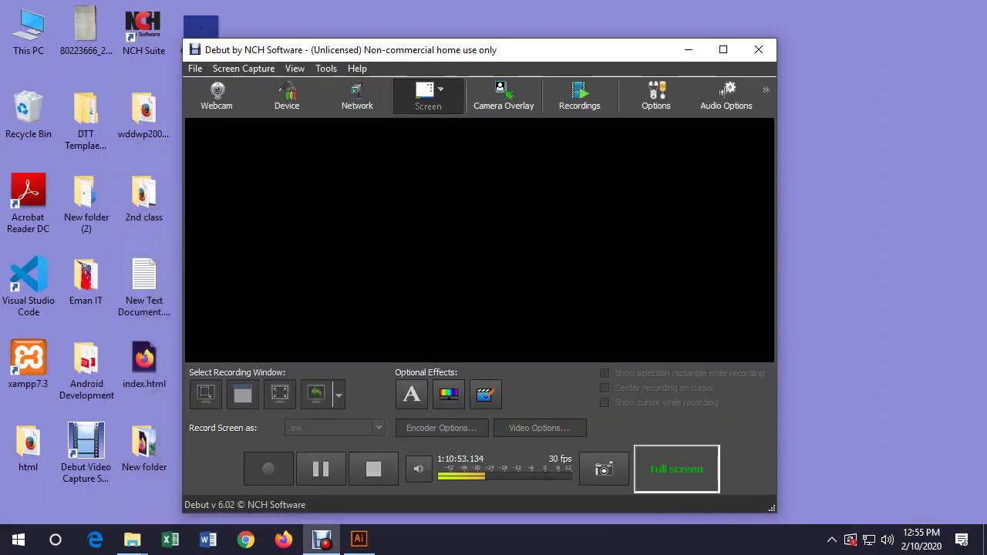
# View Class 4.jpg from the desktop in Photos, then close it and return to Illustrator
pyautogui.click(689, 49)
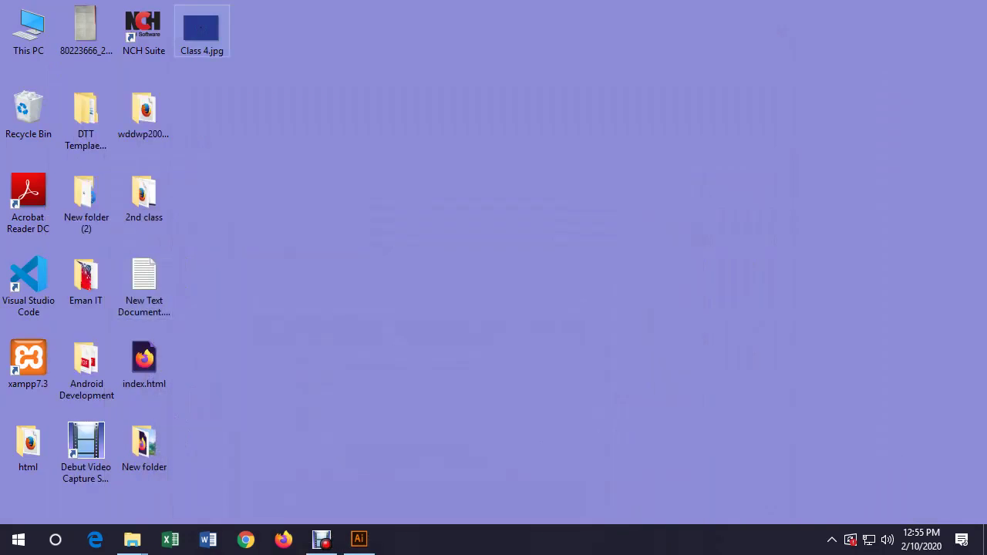
pyautogui.doubleClick(202, 31)
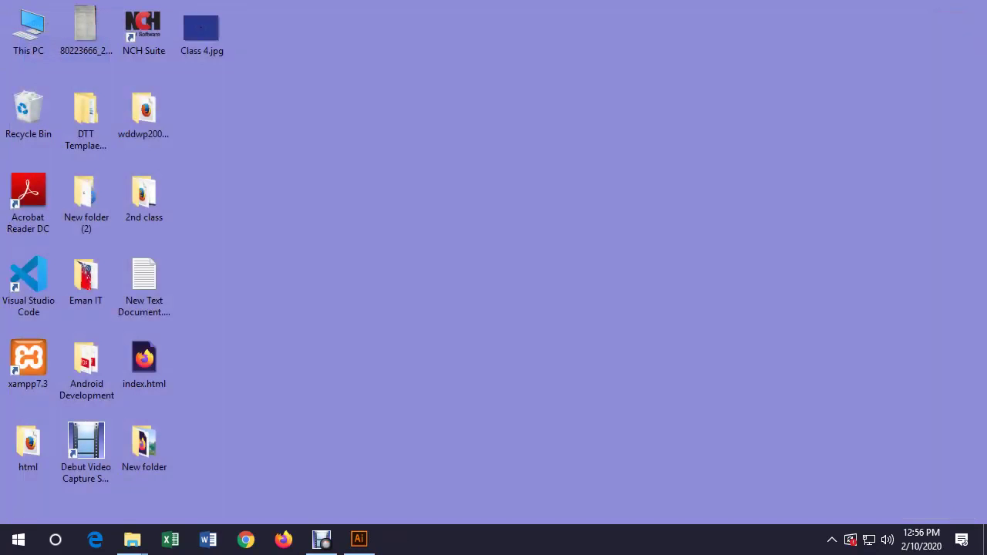
pyautogui.click(970, 12)
pyautogui.click(359, 539)
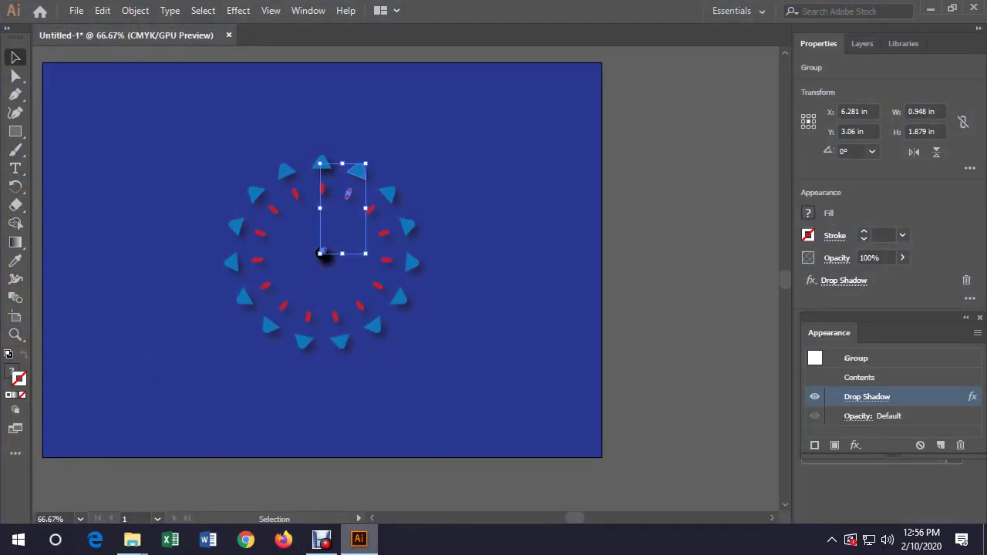
# Deselect all and close Untitled-1, choosing No to discard unsaved changes
pyautogui.hotkey('ctrl', 'shift', 'a')
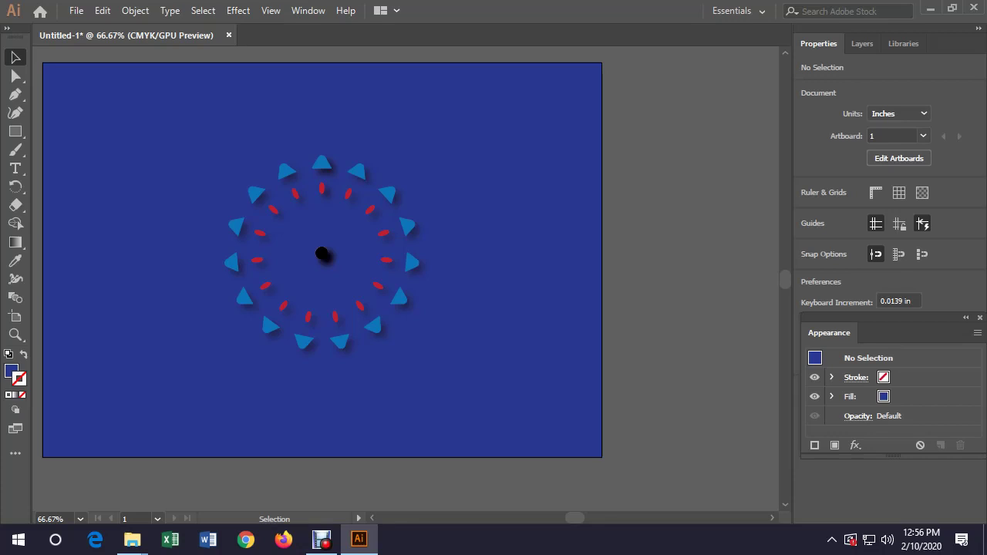
pyautogui.hotkey('ctrl', 'w')
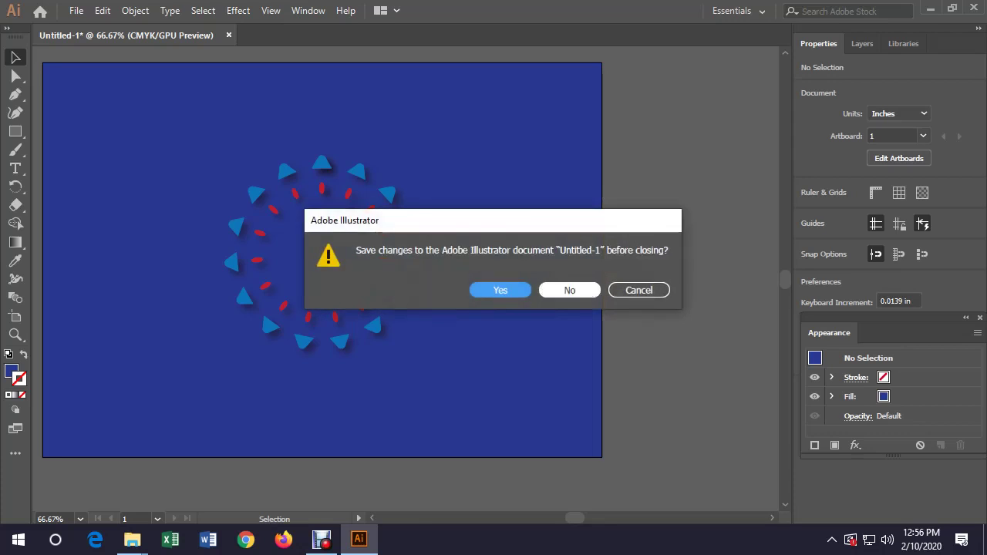
pyautogui.press('n')
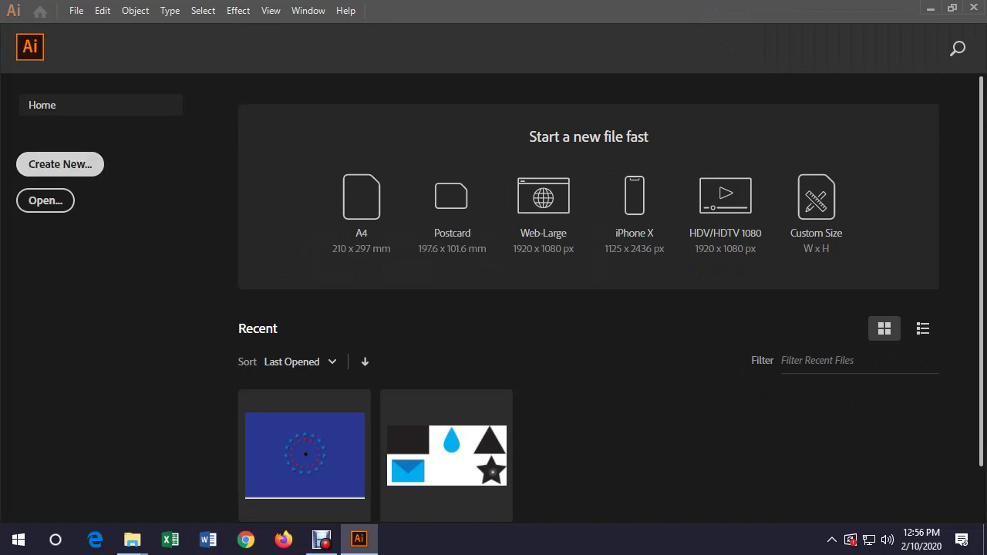
# Start a new document sized 3.5 × 2 in with 2 artboards
pyautogui.click(60, 164)
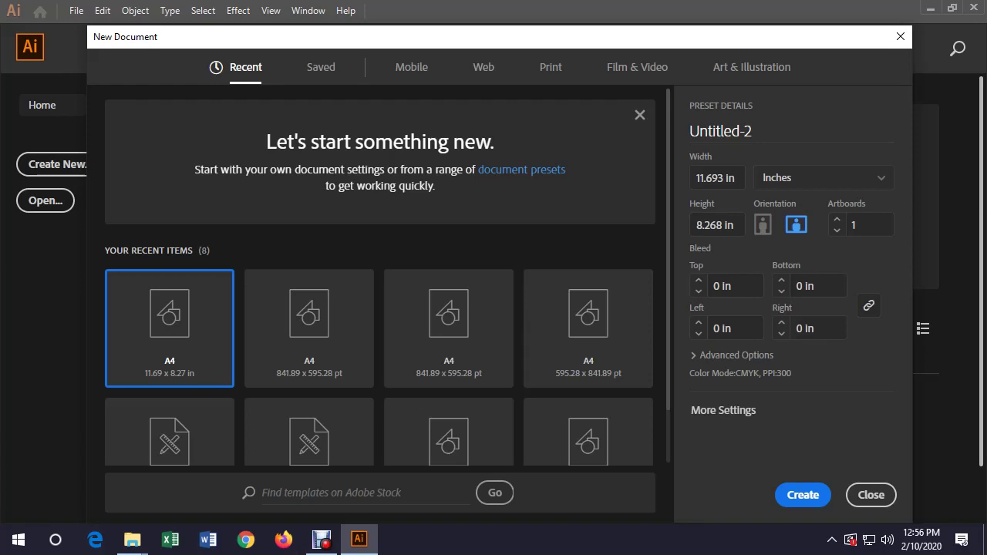
pyautogui.click(716, 178)
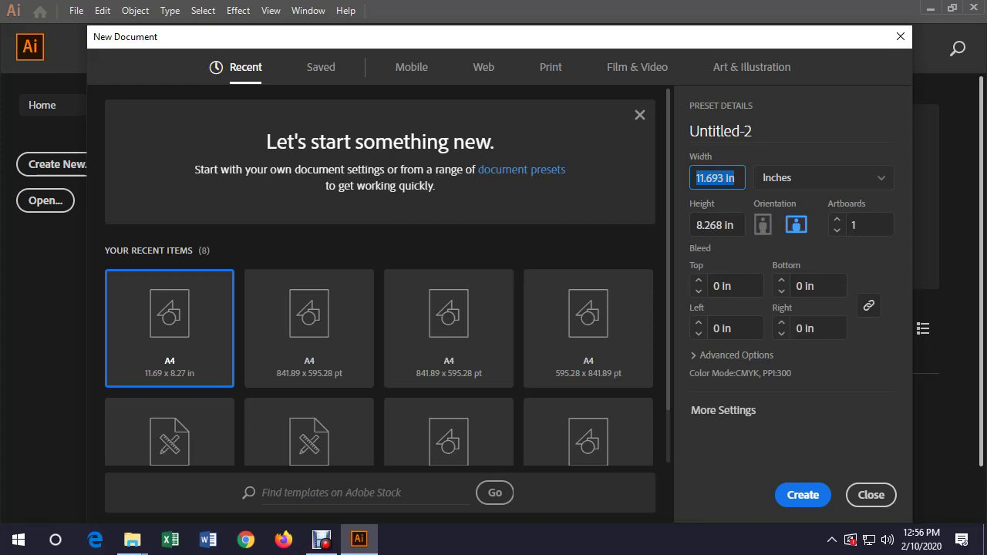
pyautogui.write('3.5')
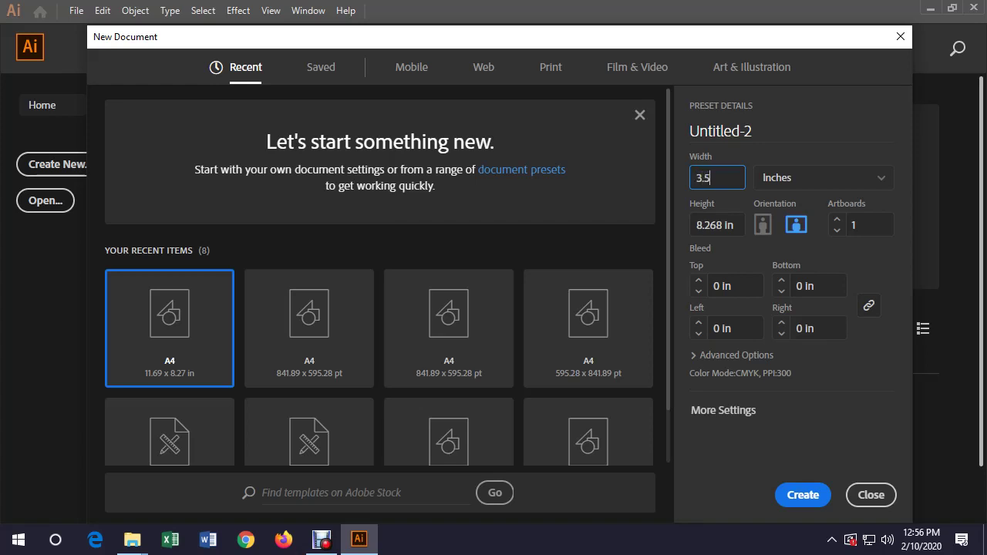
pyautogui.press('Tab')
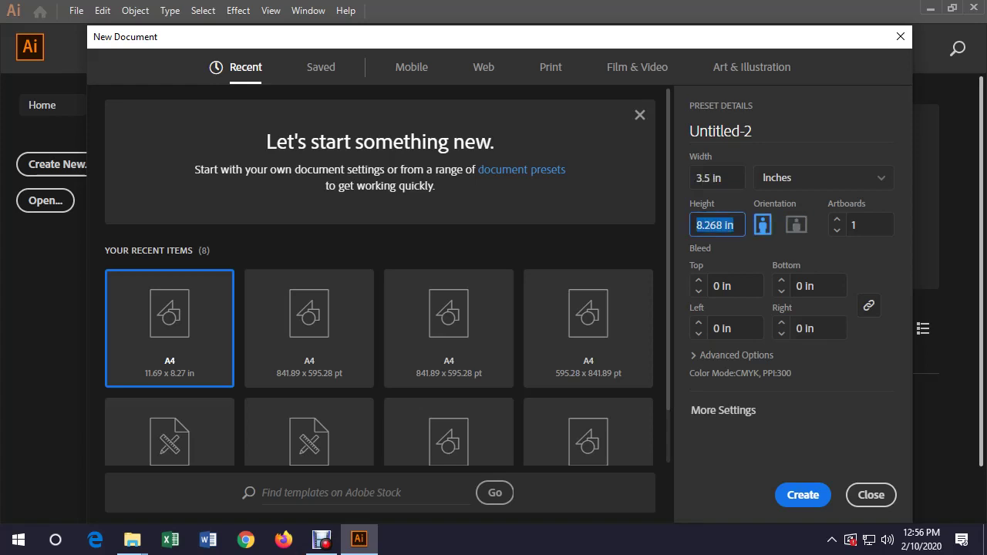
pyautogui.write('2')
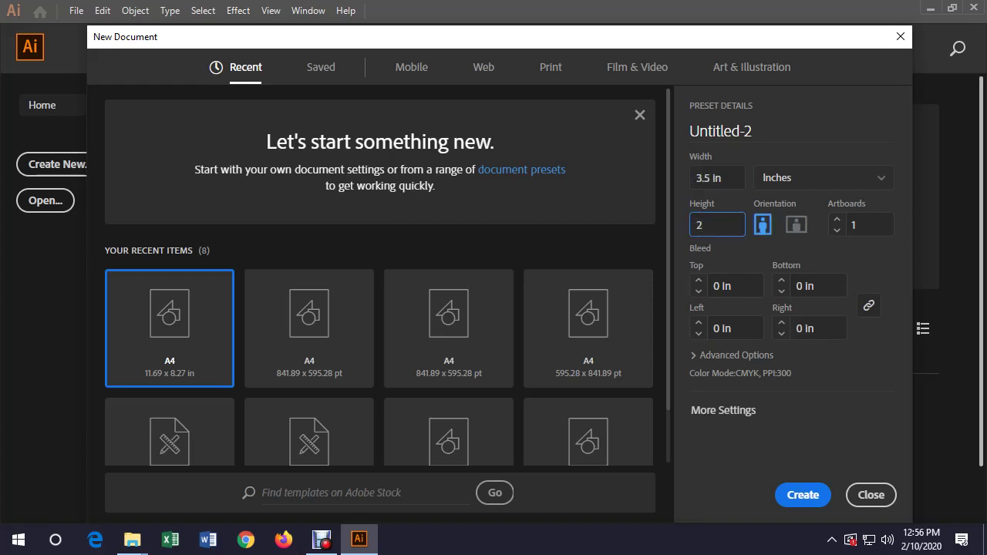
pyautogui.press('Tab')
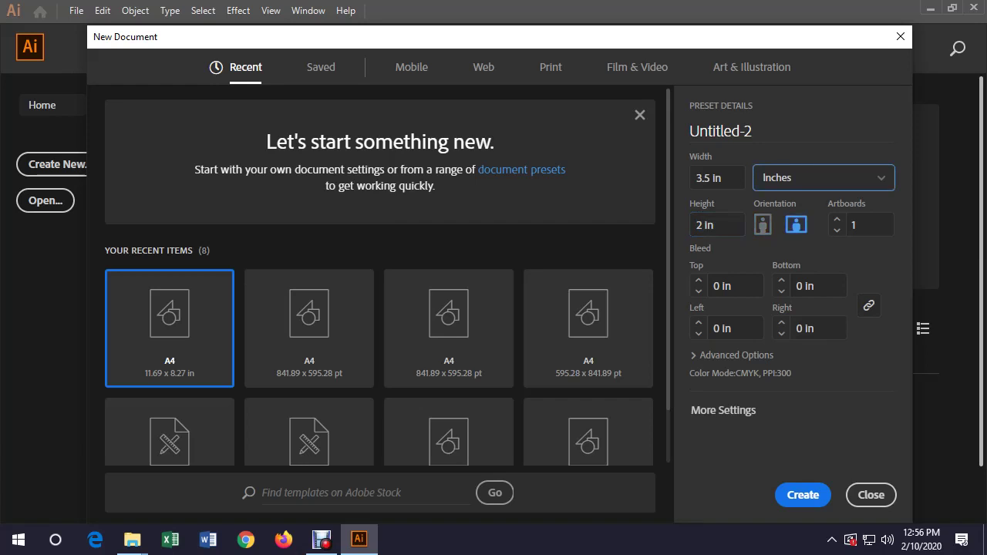
pyautogui.click(837, 219)
# Set 0.125 in bleed on all sides, keep CMYK colour mode, and create the document
pyautogui.click(733, 286)
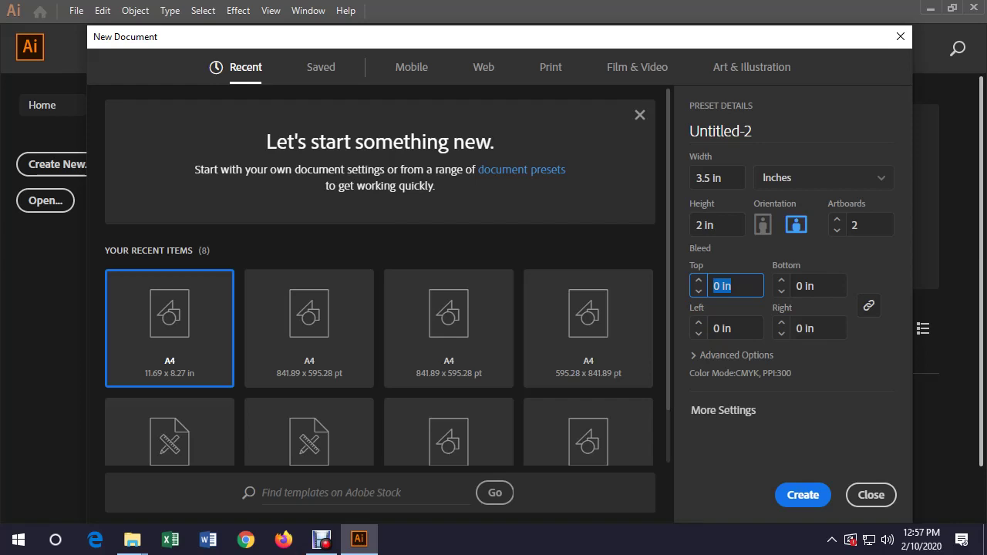
pyautogui.write('.125')
pyautogui.press('Tab')
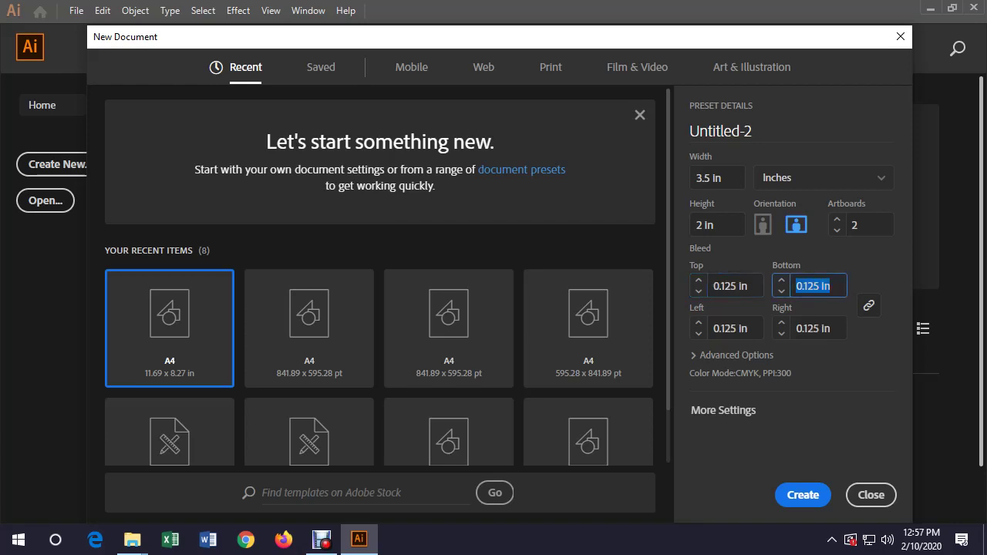
pyautogui.click(762, 410)
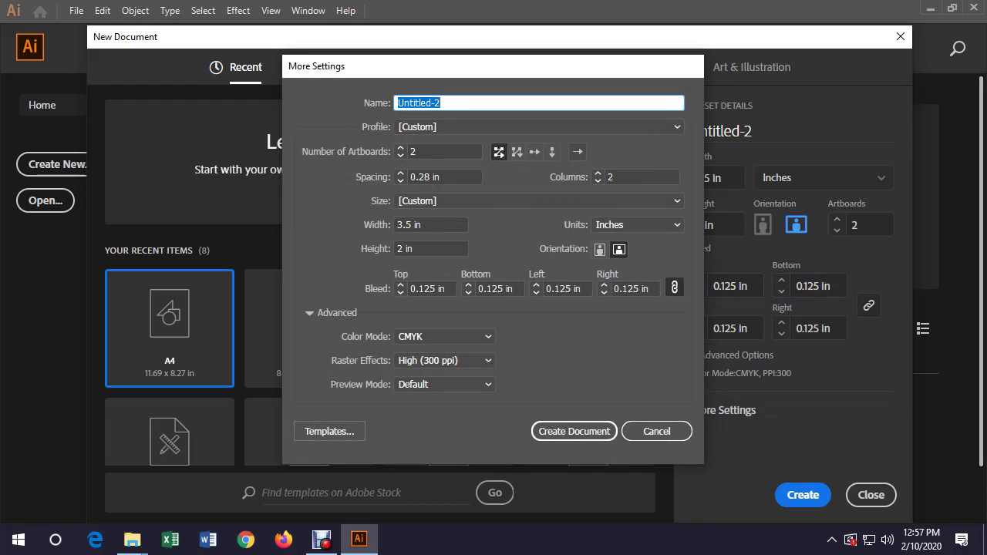
pyautogui.click(445, 337)
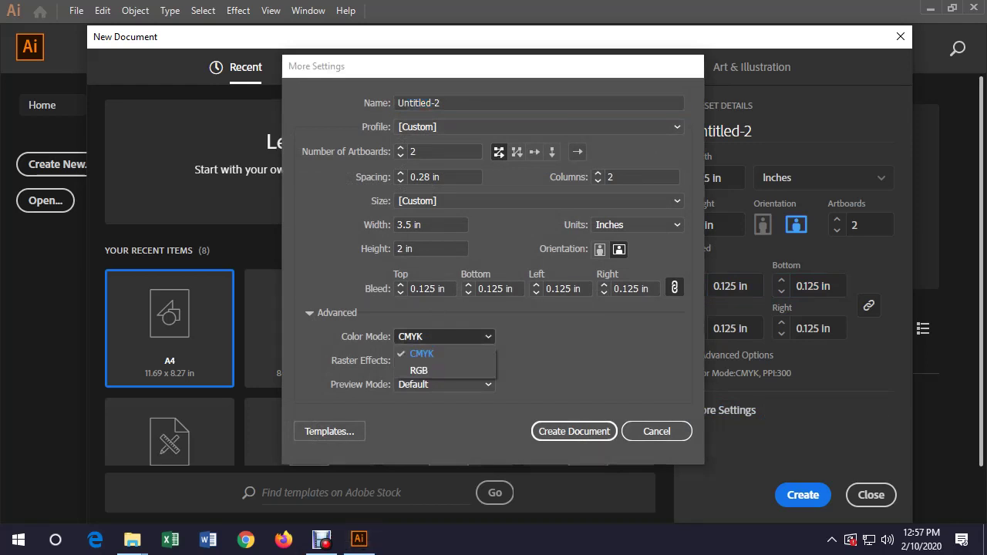
pyautogui.click(423, 350)
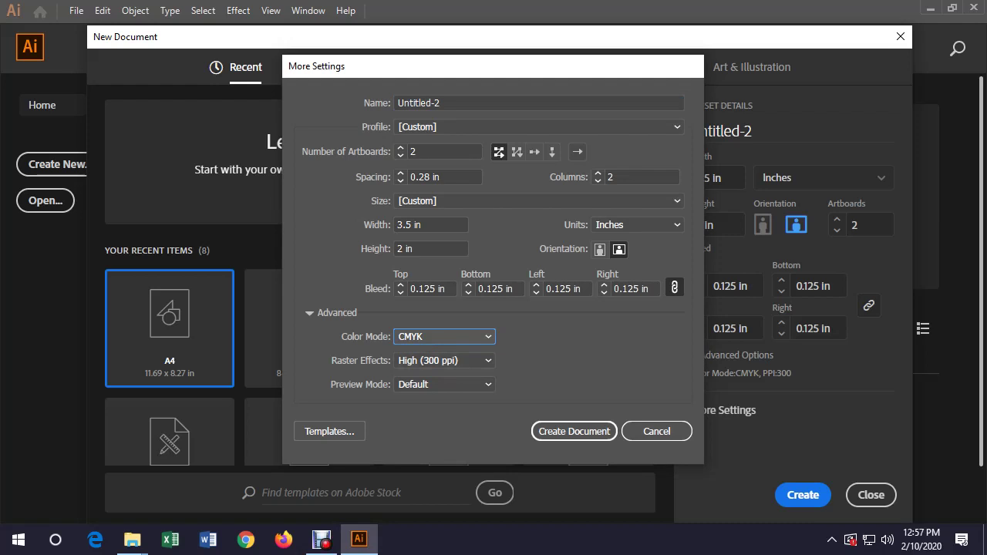
pyautogui.press('Return')
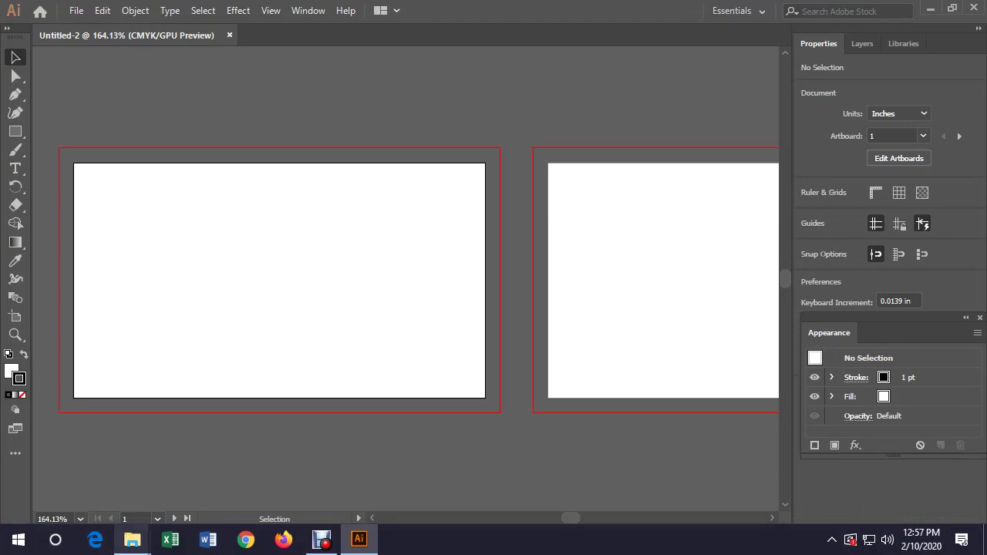
# Zoom to 100%, show rulers with Ctrl+R, and pan to centre both artboards
pyautogui.click(80, 519)
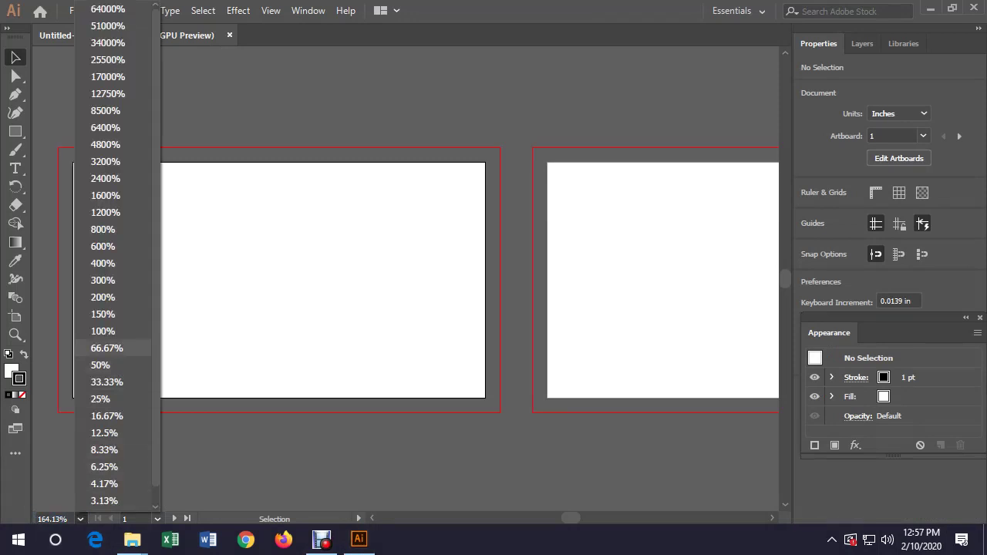
pyautogui.click(102, 331)
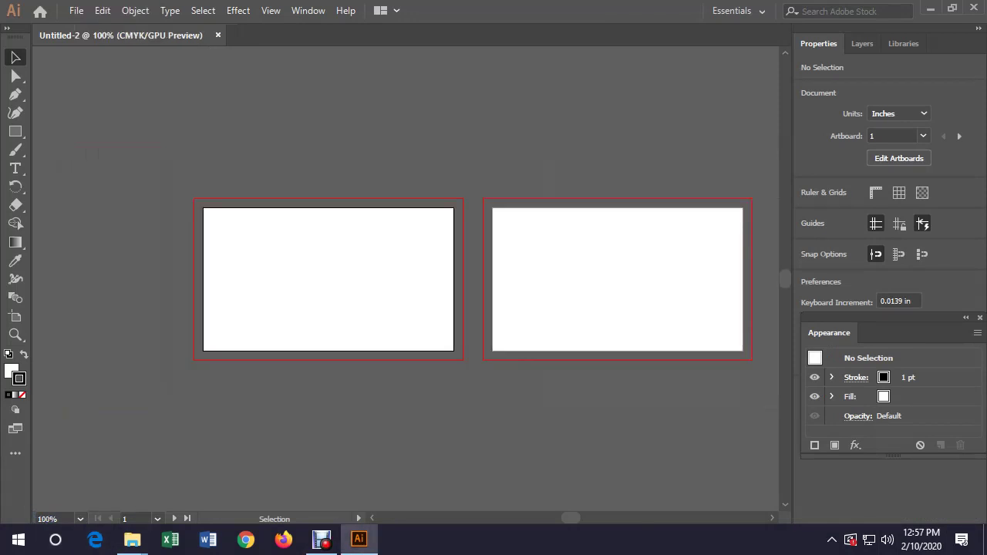
pyautogui.hotkey('ctrl', 'r')
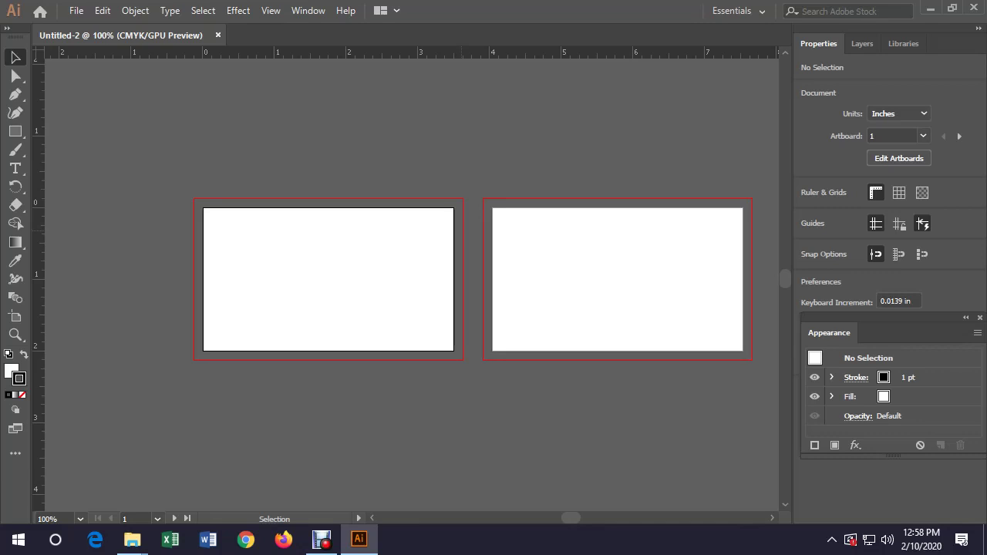
pyautogui.press('h')
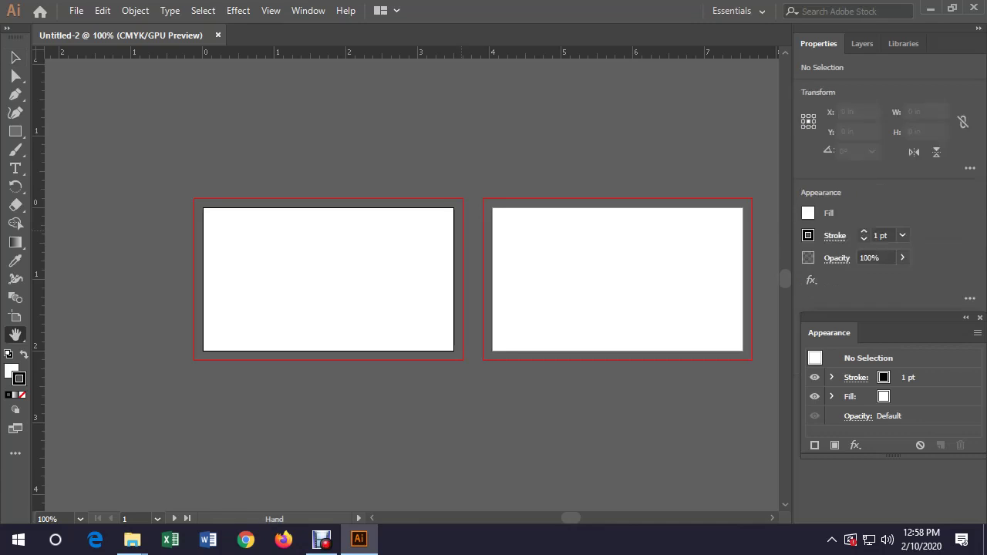
pyautogui.moveTo(463, 432); pyautogui.dragTo(401, 422)
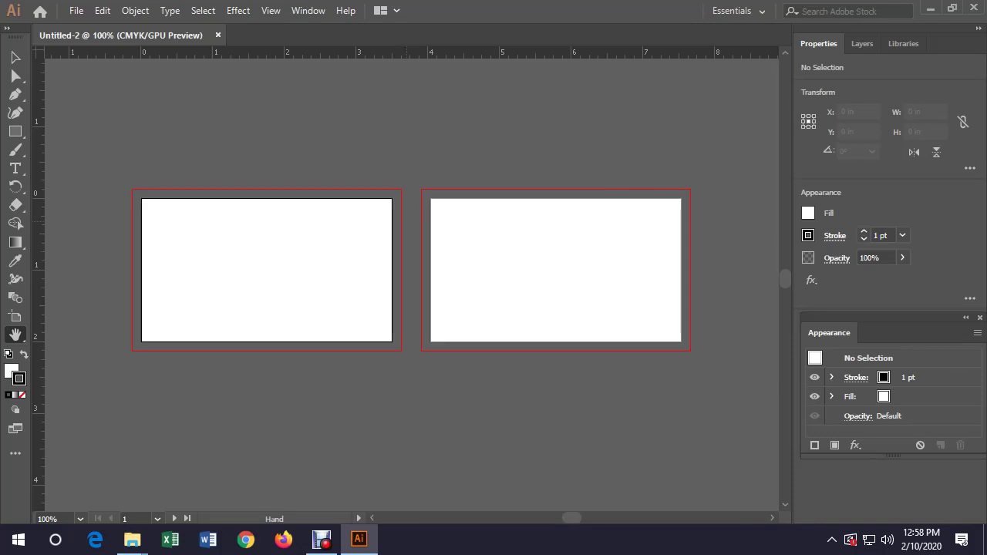
pyautogui.click(247, 540)
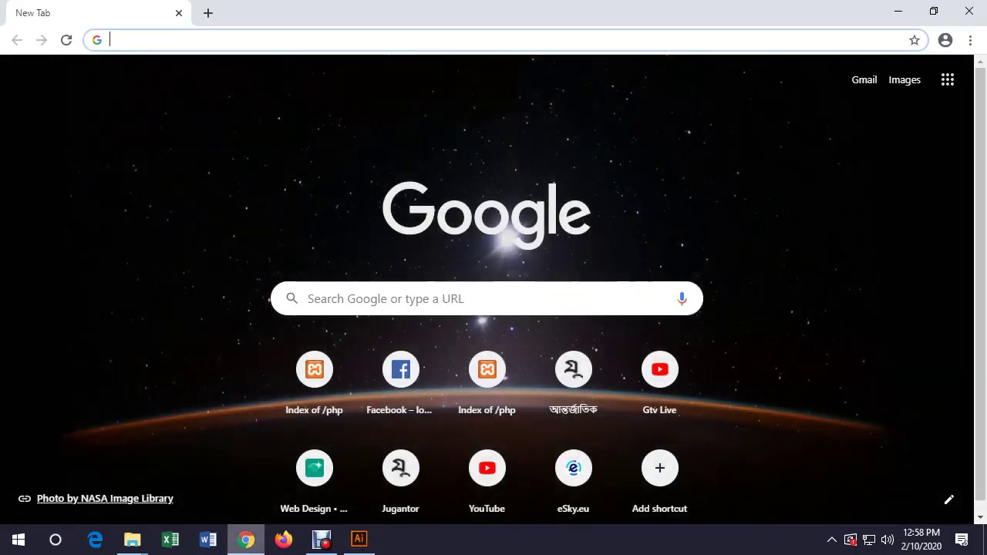
# Load thenounproject.com in Chrome and scroll through its home page
pyautogui.write('then')
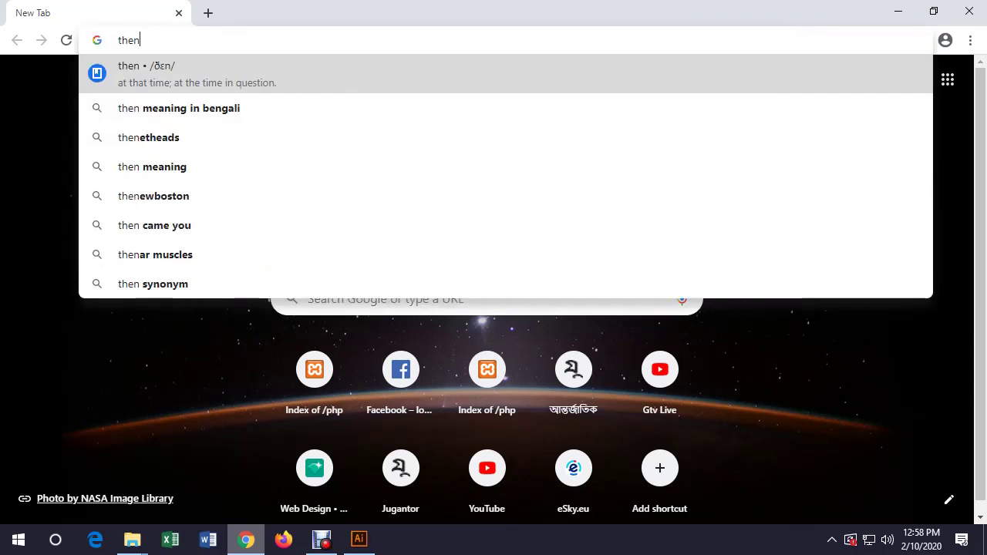
pyautogui.write('ounproject')
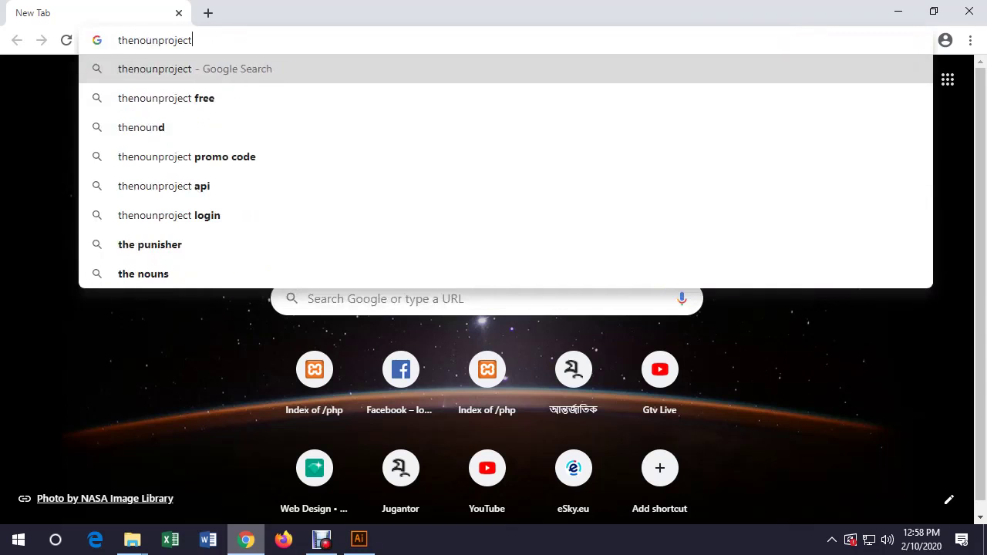
pyautogui.write('.com')
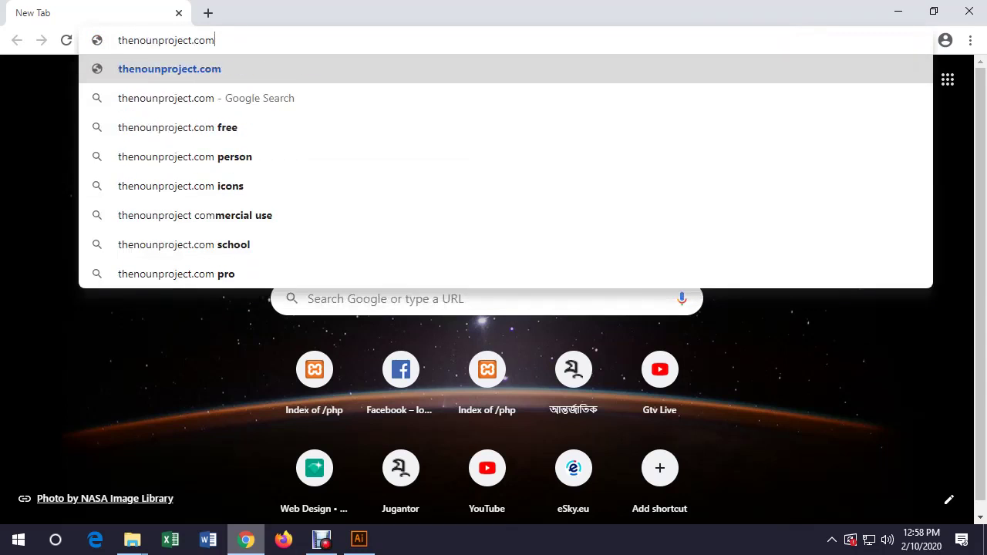
pyautogui.press('Return')
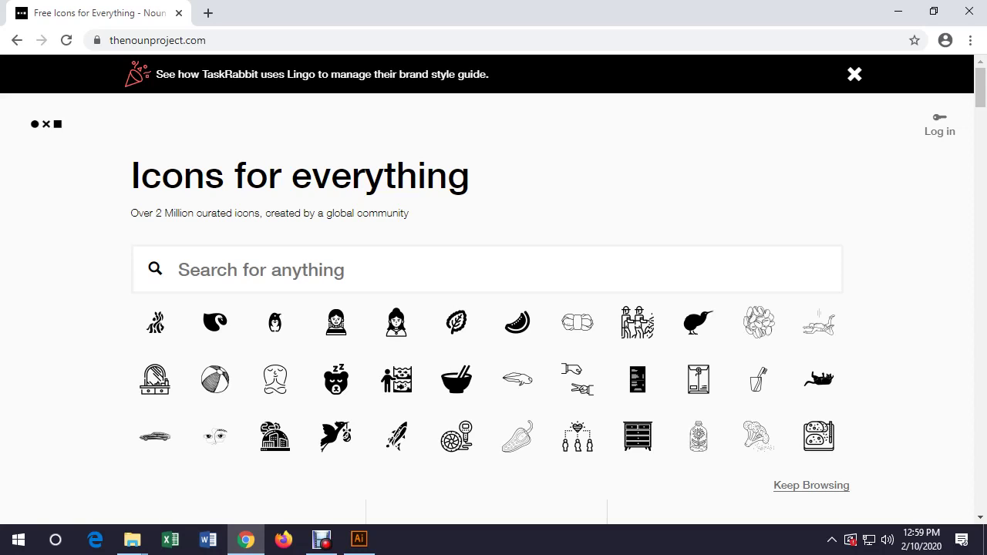
pyautogui.scroll(-4, 494, 309)
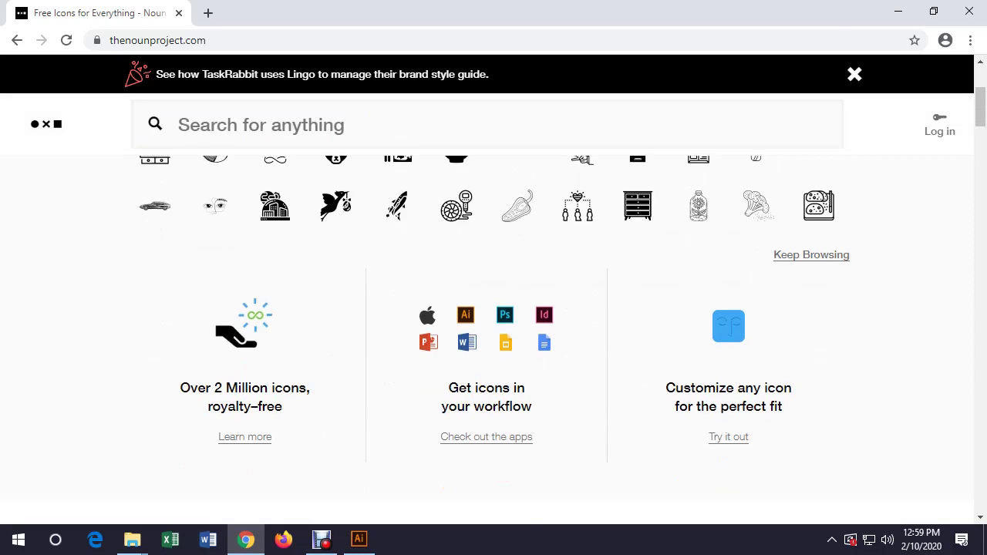
pyautogui.scroll(4, 494, 309)
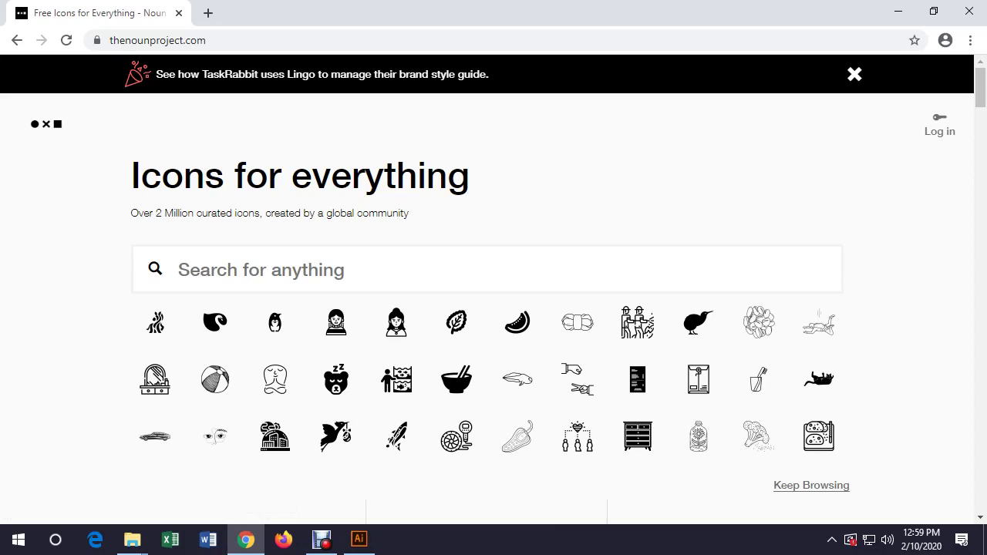
# Open the Zebra icon page, try Get this icon, dismiss the sign-up prompt, open a new tab
pyautogui.click(155, 322)
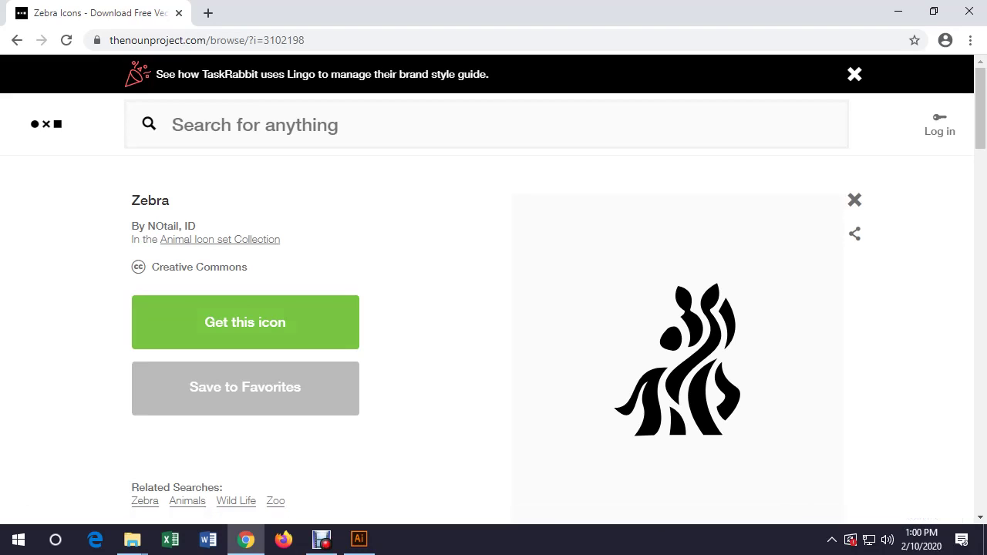
pyautogui.click(245, 322)
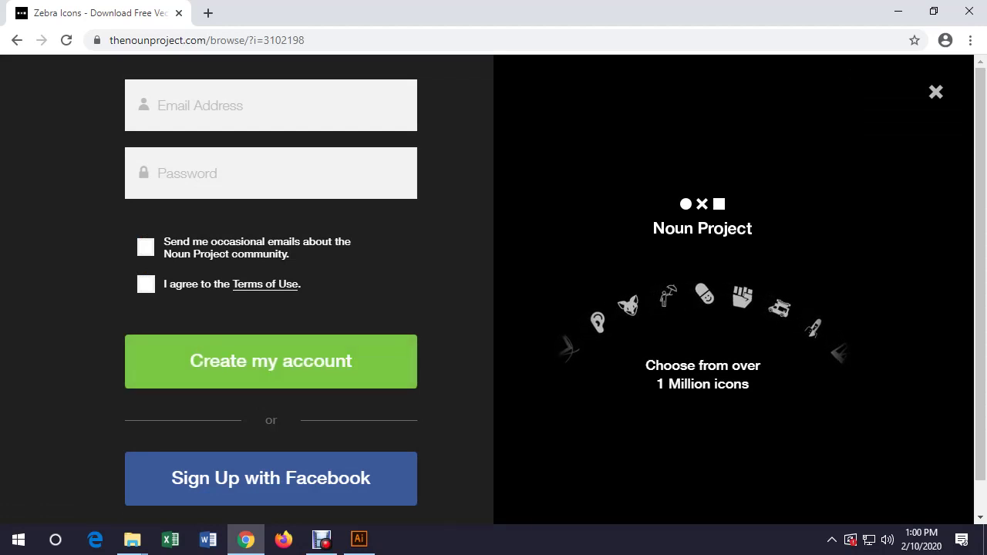
pyautogui.press('Escape')
pyautogui.scroll(-3, 494, 308)
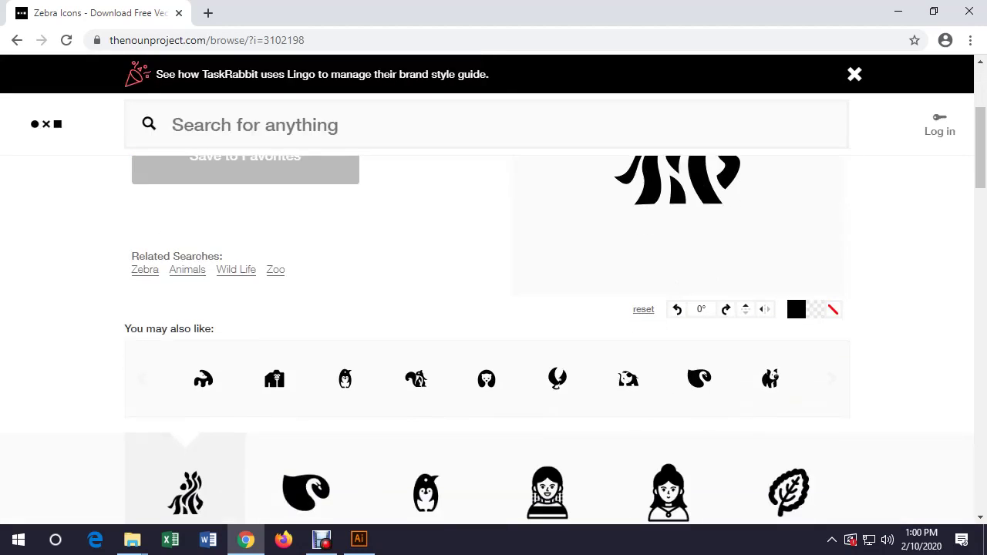
pyautogui.scroll(3, 494, 308)
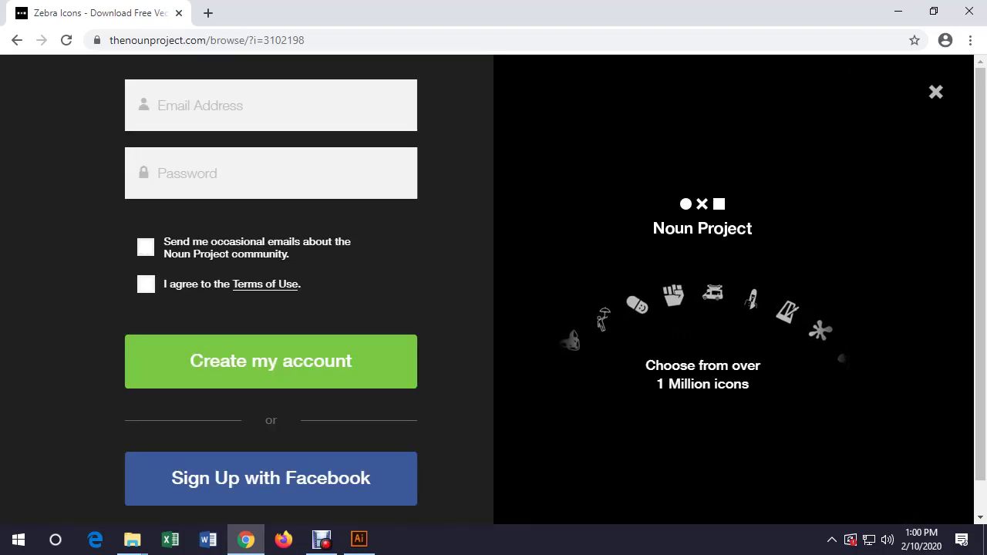
pyautogui.scroll(-1, 494, 309)
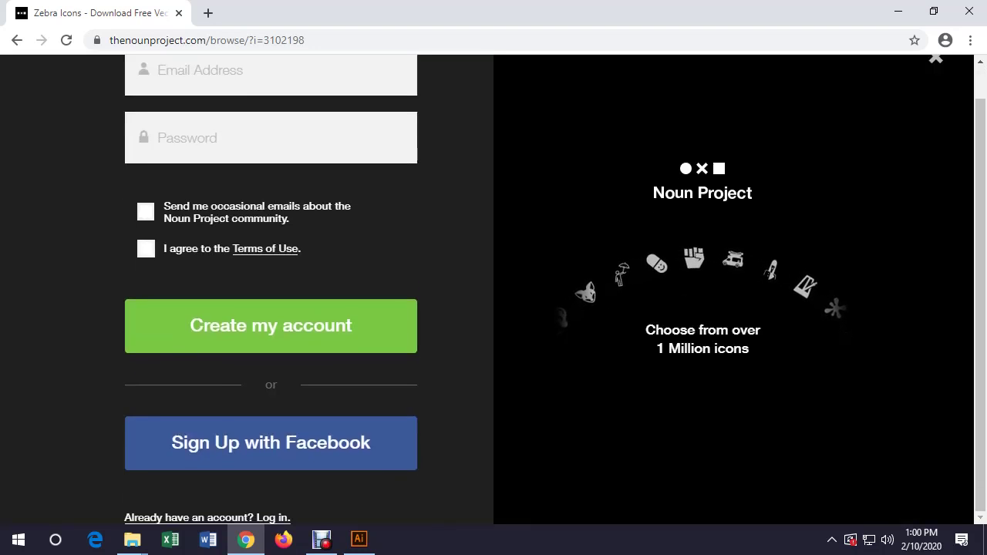
pyautogui.scroll(1, 494, 308)
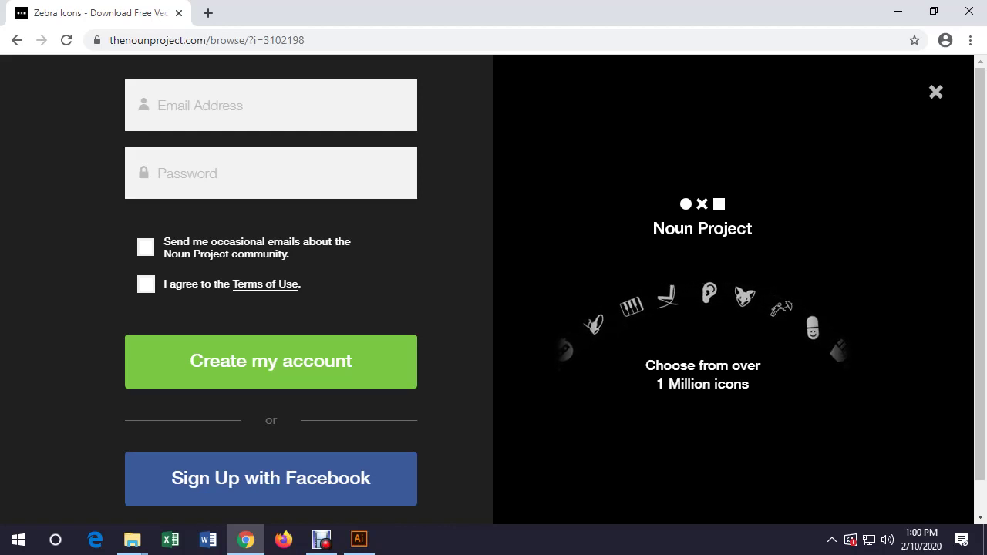
pyautogui.click(207, 12)
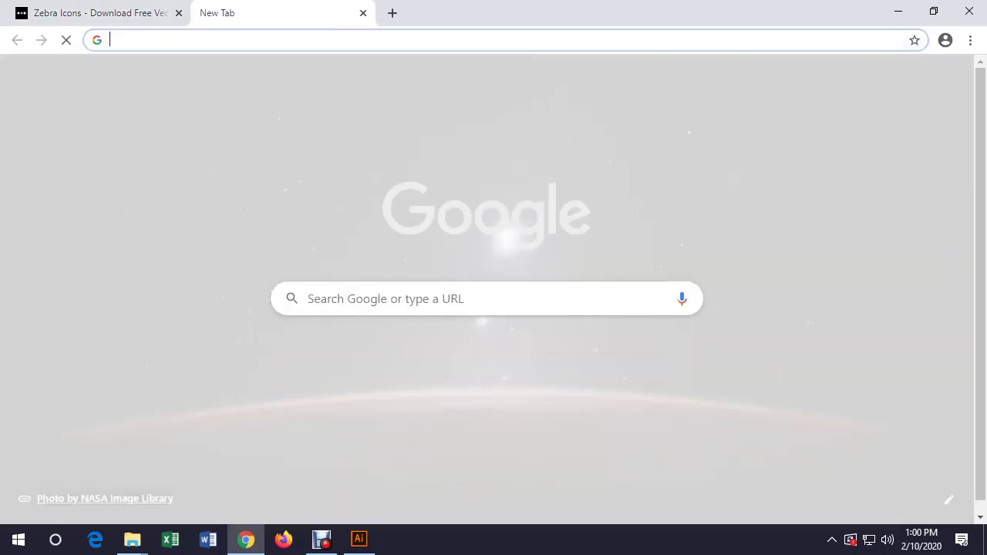
# Go to flaticon.com in the browser
pyautogui.write('flaticon')
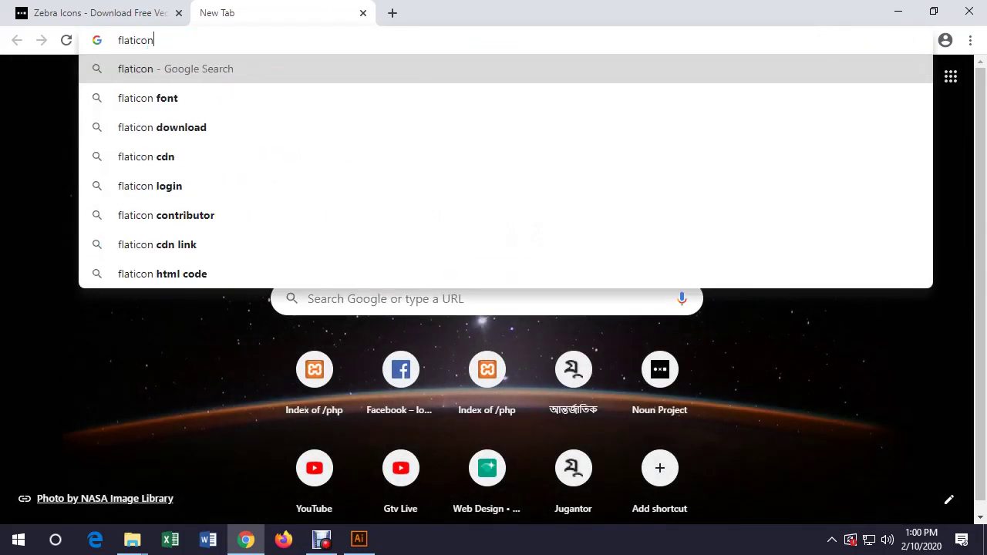
pyautogui.write('.co')
pyautogui.press('BackSpace')
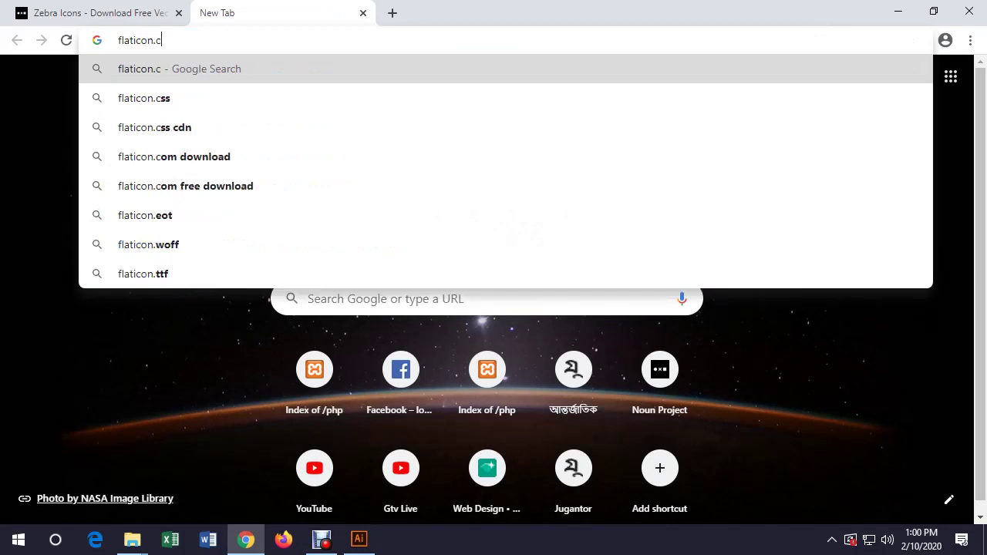
pyautogui.write('n')
pyautogui.press('BackSpace')
pyautogui.write('i')
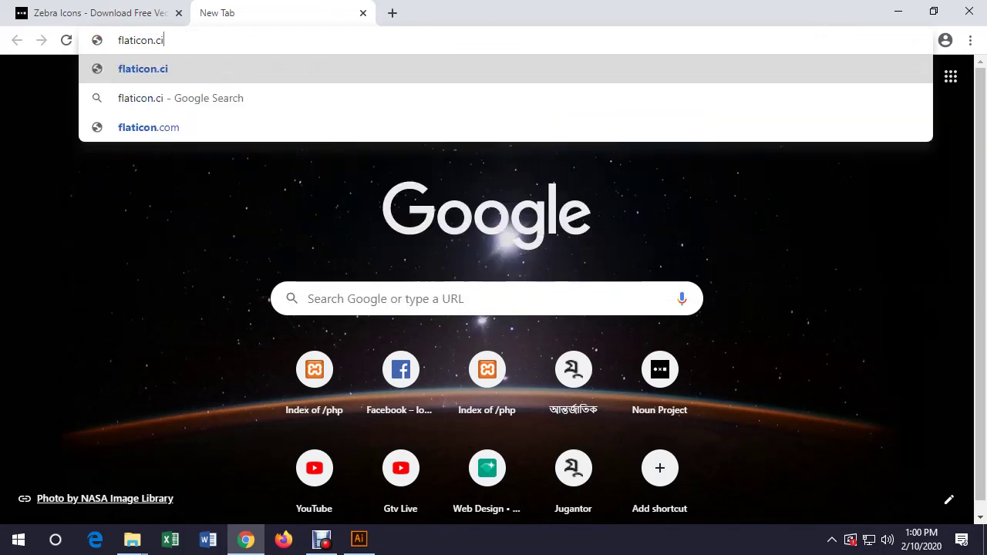
pyautogui.press('BackSpace')
pyautogui.write('om')
pyautogui.press('Return')
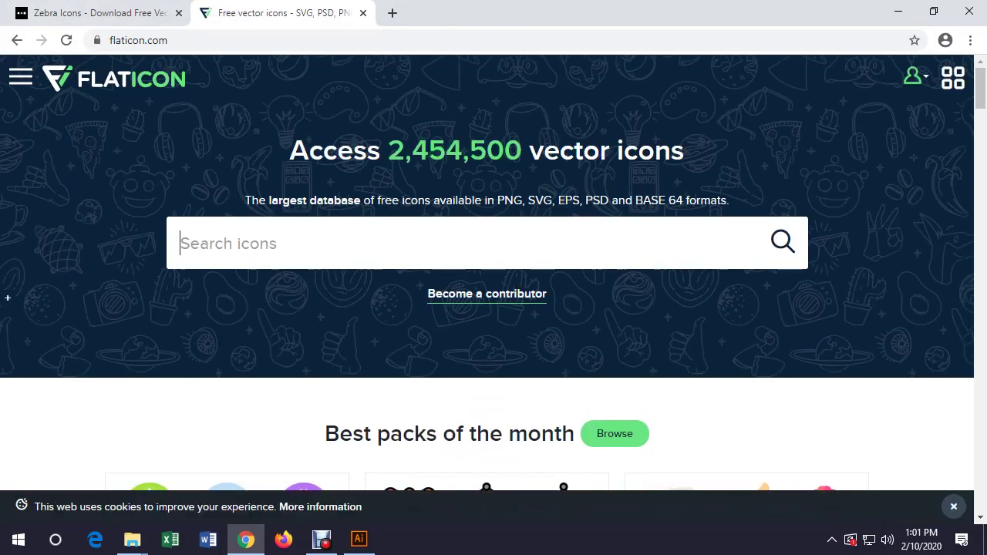
# Search Flaticon for 'company', dismiss the discount pop-up, and open the Microsoft logo icon
pyautogui.write('con')
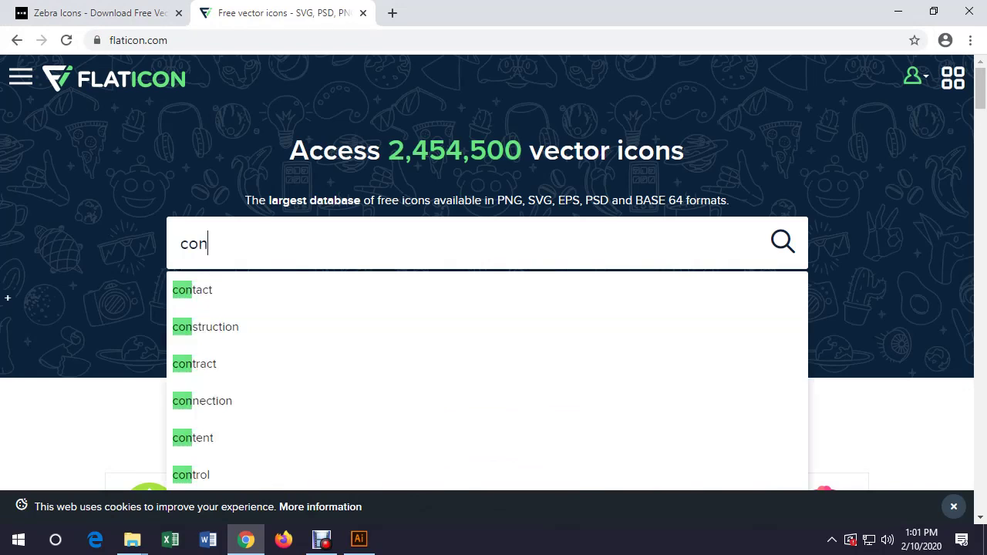
pyautogui.press('BackSpace')
pyautogui.write('mpan')
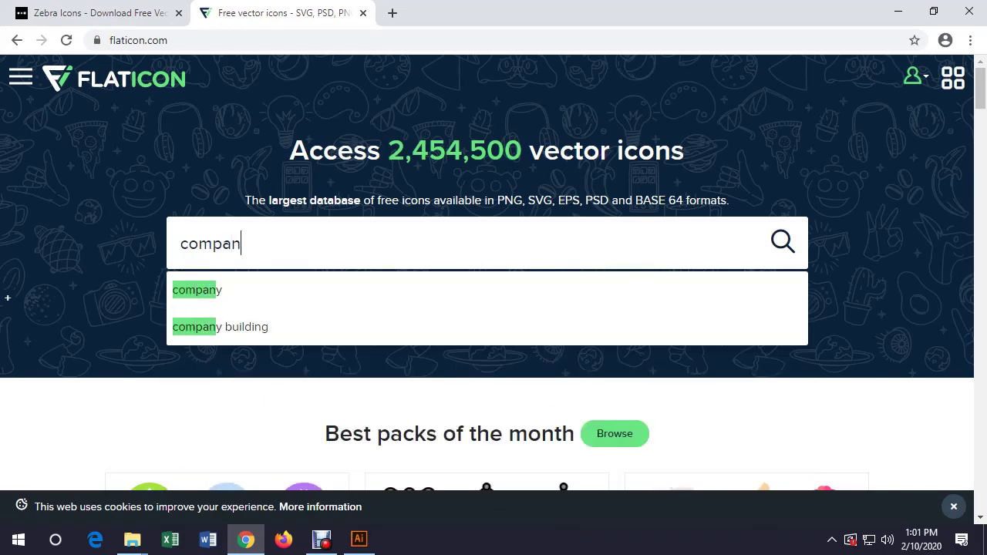
pyautogui.write('y')
pyautogui.press('Return')
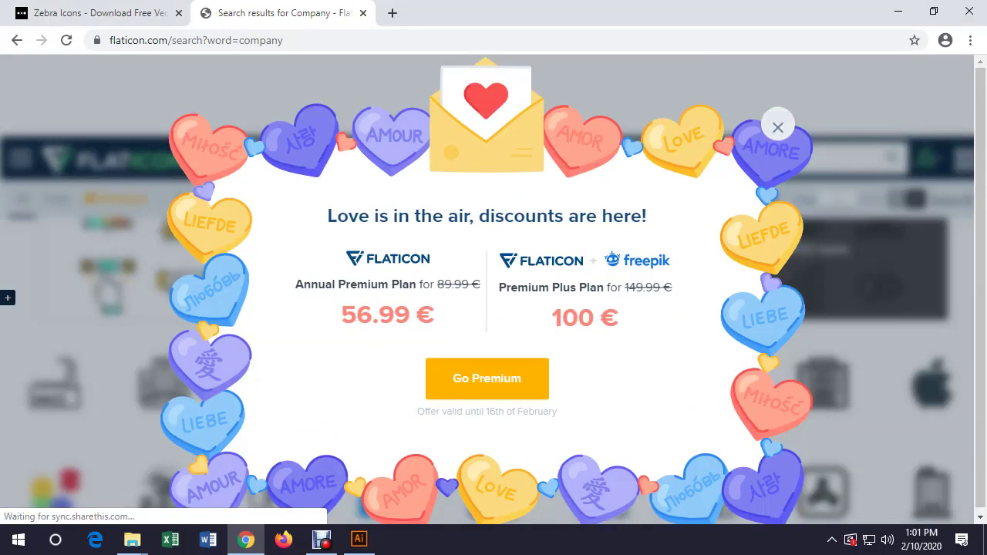
pyautogui.click(778, 127)
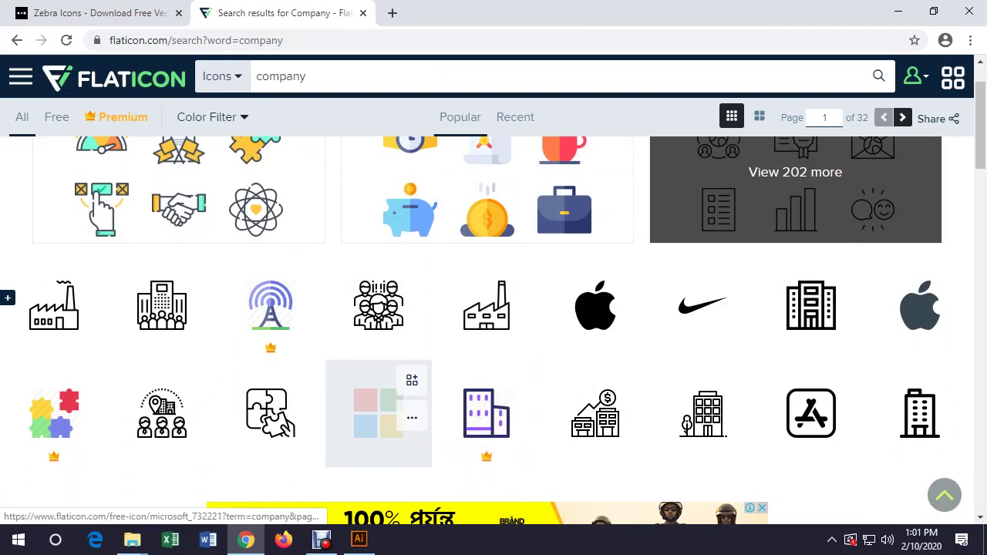
pyautogui.click(378, 417)
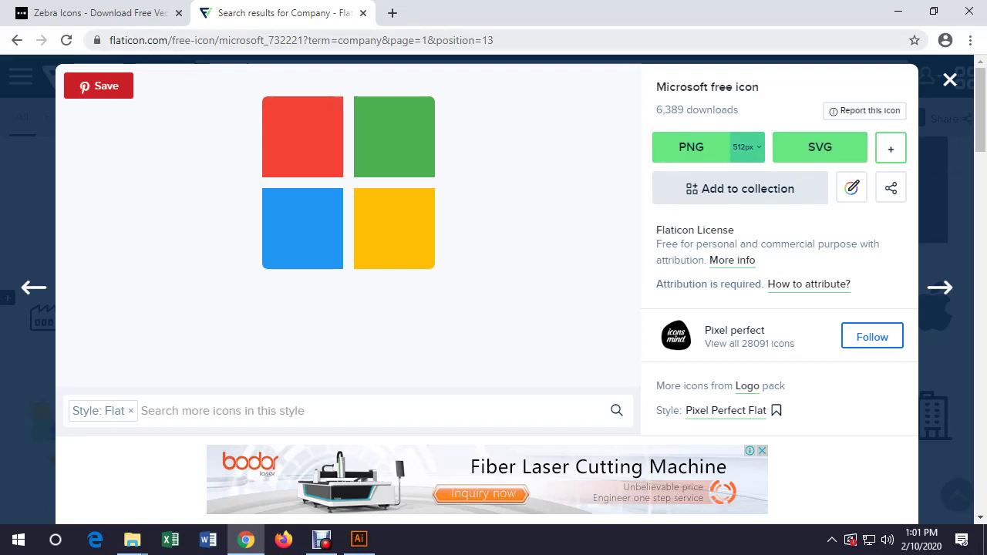
# Download the Microsoft logo as a free EPS file and open microsoft.eps
pyautogui.click(891, 148)
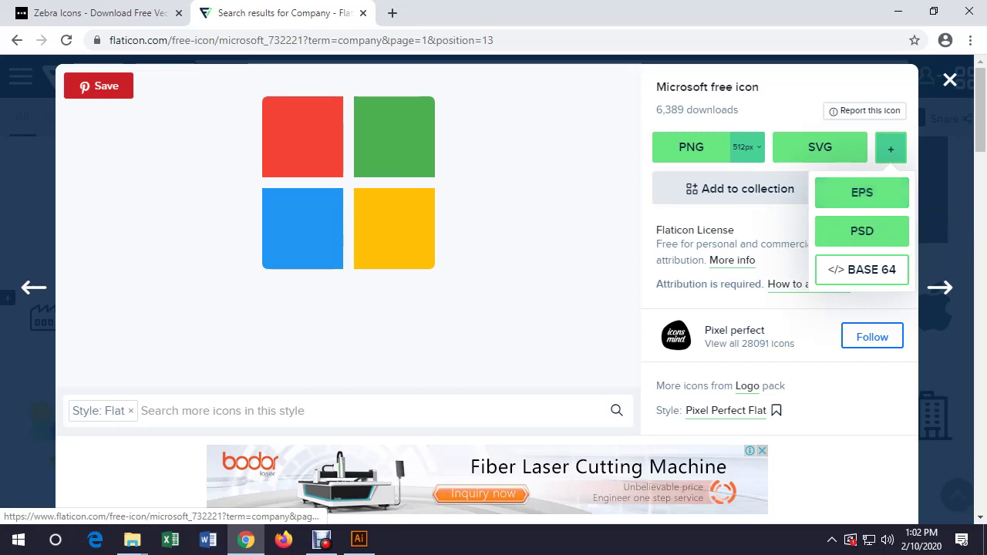
pyautogui.click(862, 194)
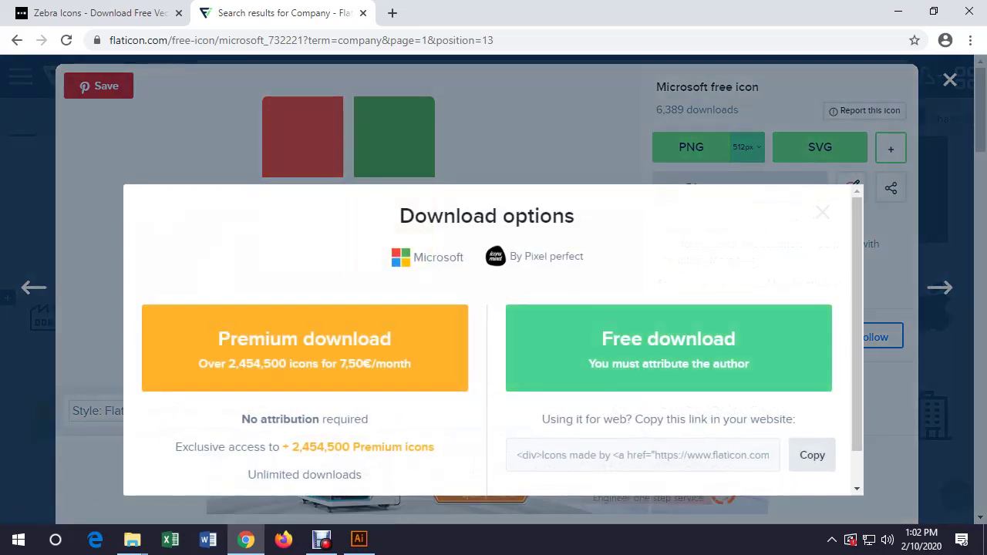
pyautogui.click(669, 348)
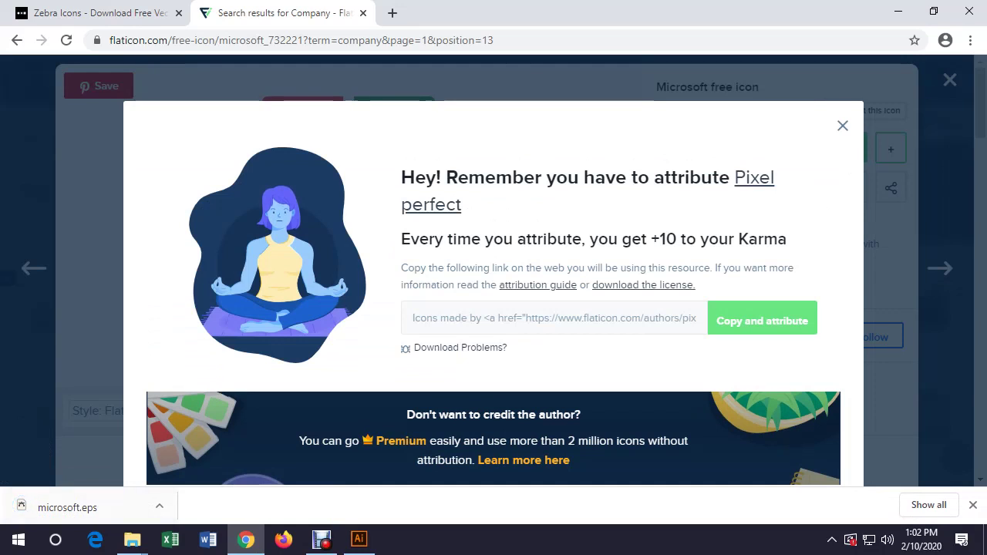
pyautogui.click(68, 507)
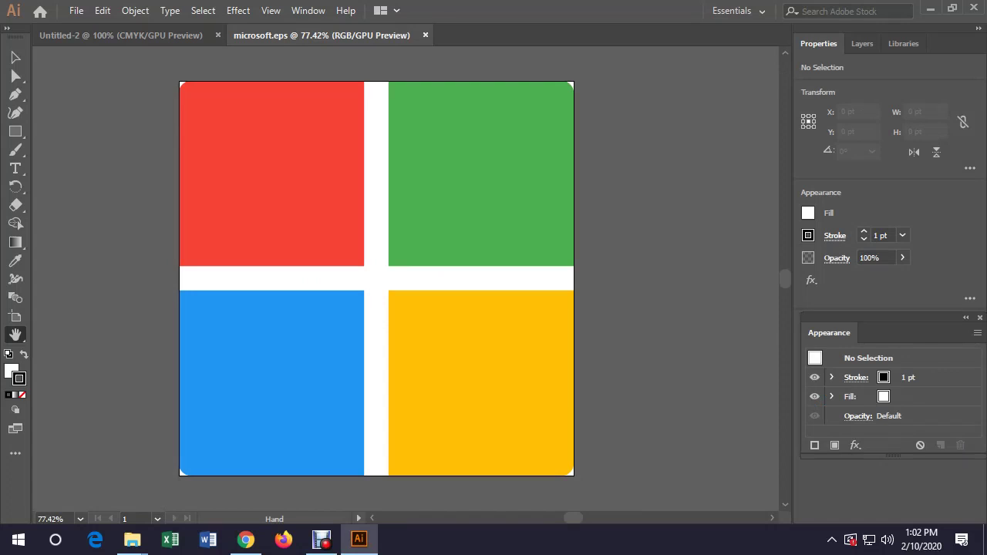
# Select the four Microsoft squares and group them with Object > Group
pyautogui.press('v')
pyautogui.click(271, 174)
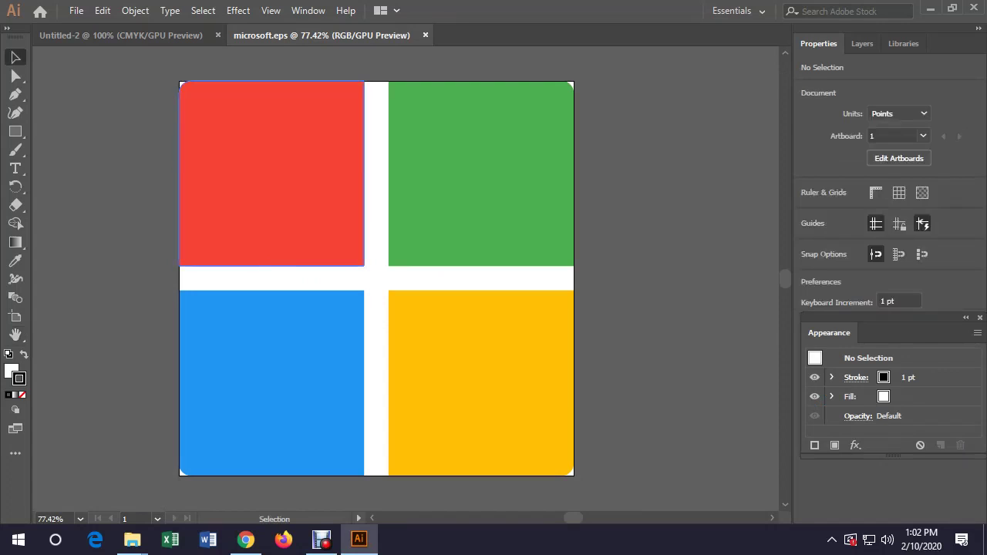
pyautogui.click(481, 173)
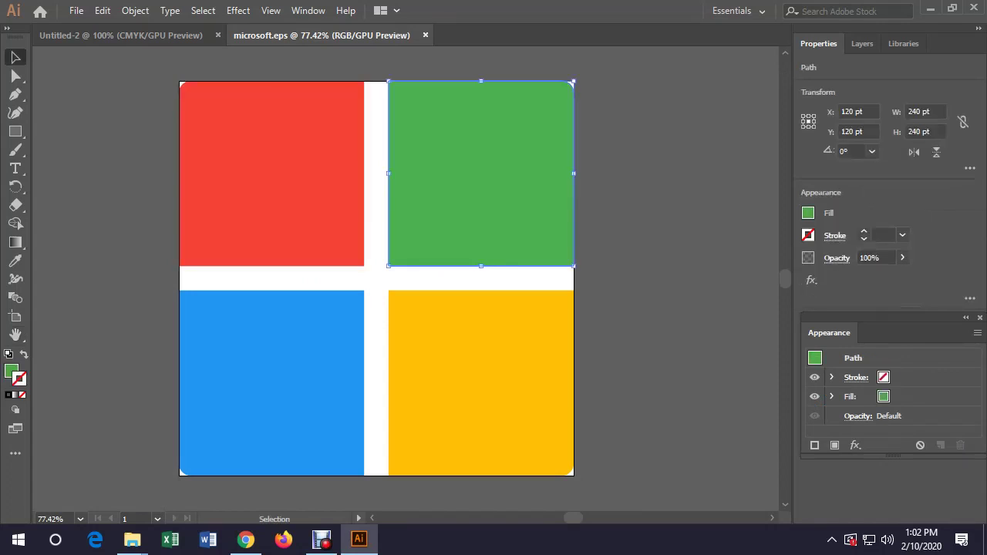
pyautogui.click(482, 383)
pyautogui.hotkey('ctrl', 'a')
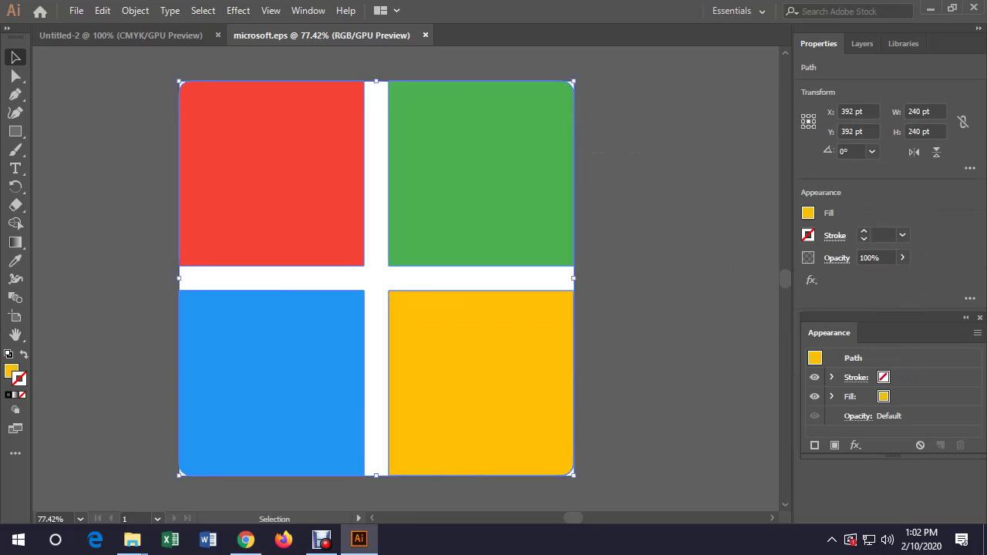
pyautogui.click(135, 10)
pyautogui.click(195, 63)
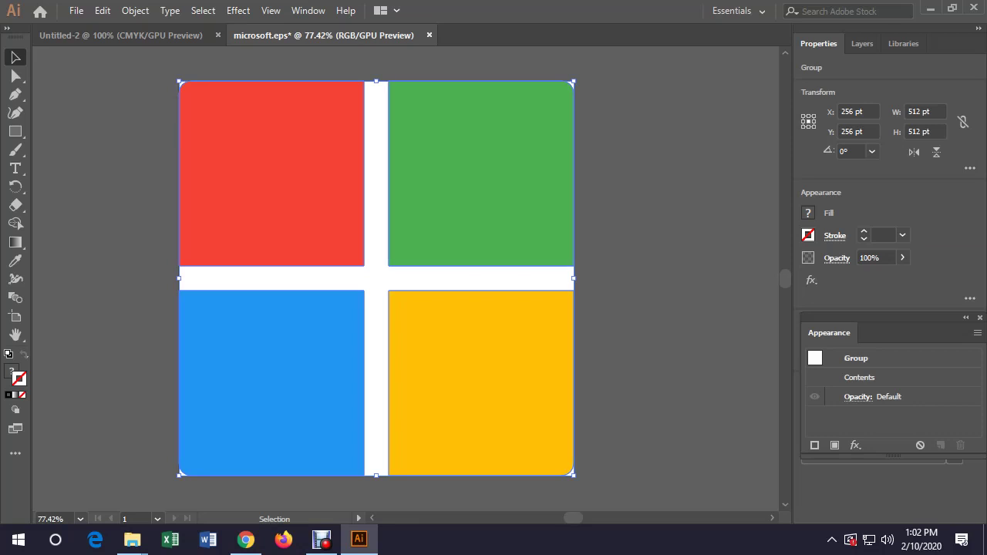
# Bring the logo group into Untitled-2, shrink it, and place it at the left card's top-left
pyautogui.moveTo(251, 115); pyautogui.dragTo(239, 247)
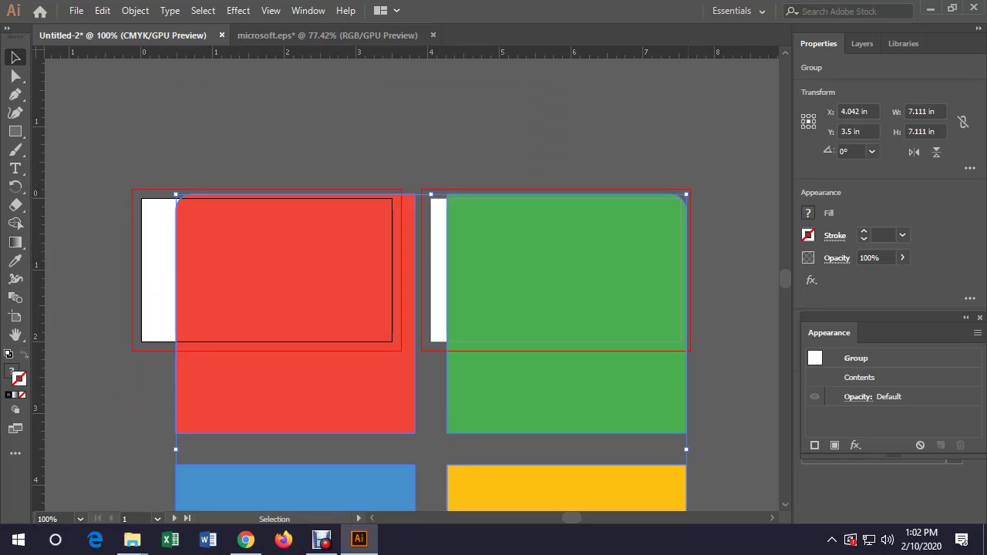
pyautogui.moveTo(687, 194); pyautogui.dragTo(176, 250)
pyautogui.click(478, 486)
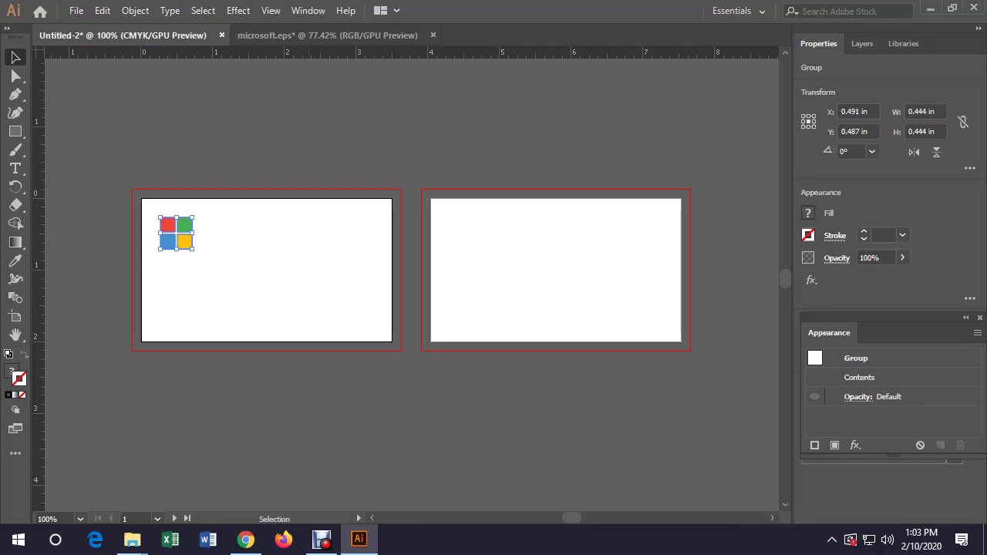
pyautogui.hotkey('ctrl', 'shift', 'a')
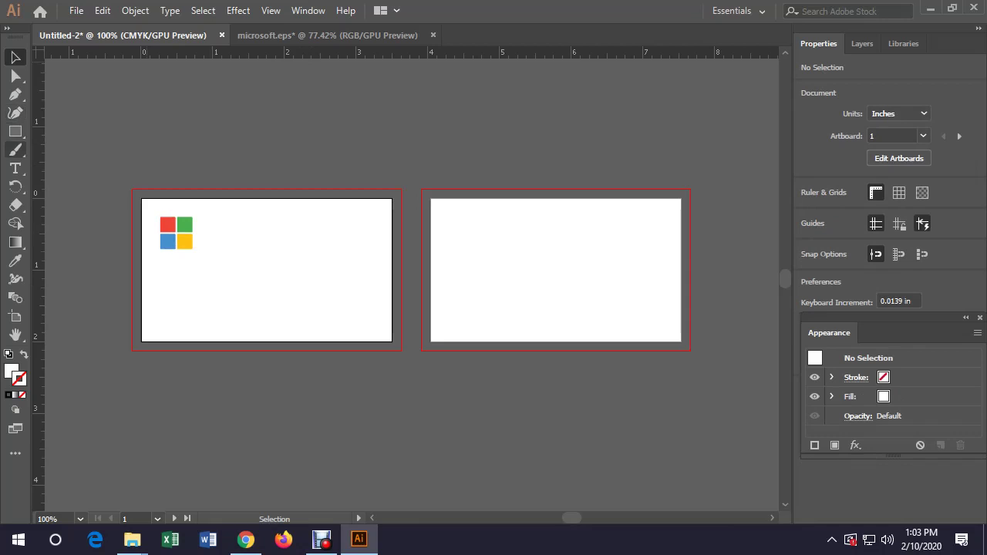
# Draw a rectangle of exactly 3.25 × 1.75 in
pyautogui.click(16, 132)
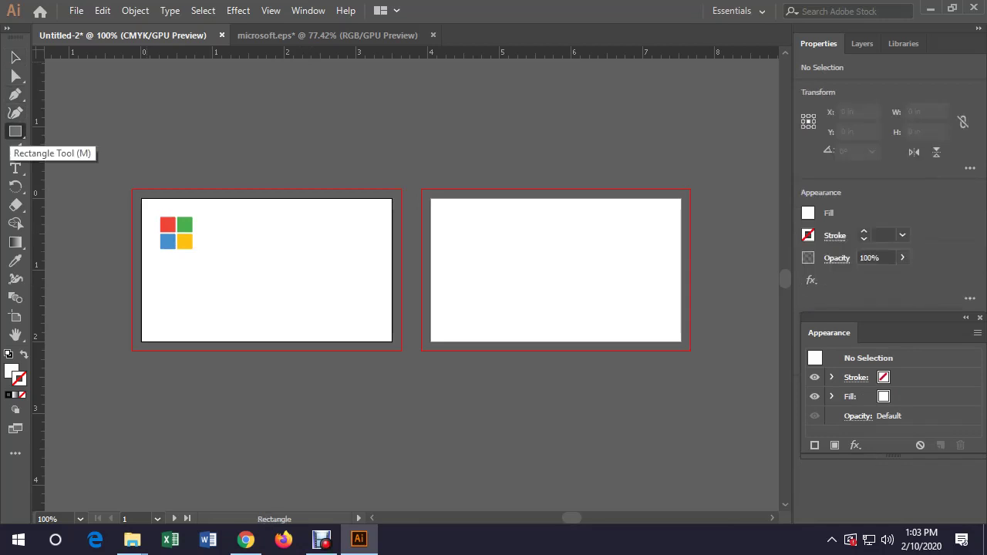
pyautogui.click(280, 242)
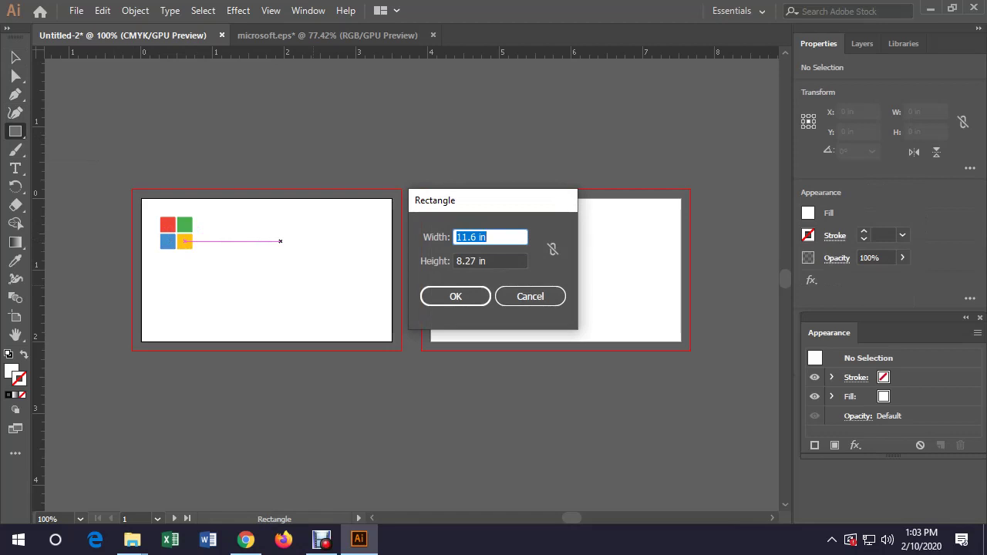
pyautogui.write('3.25')
pyautogui.press('Tab')
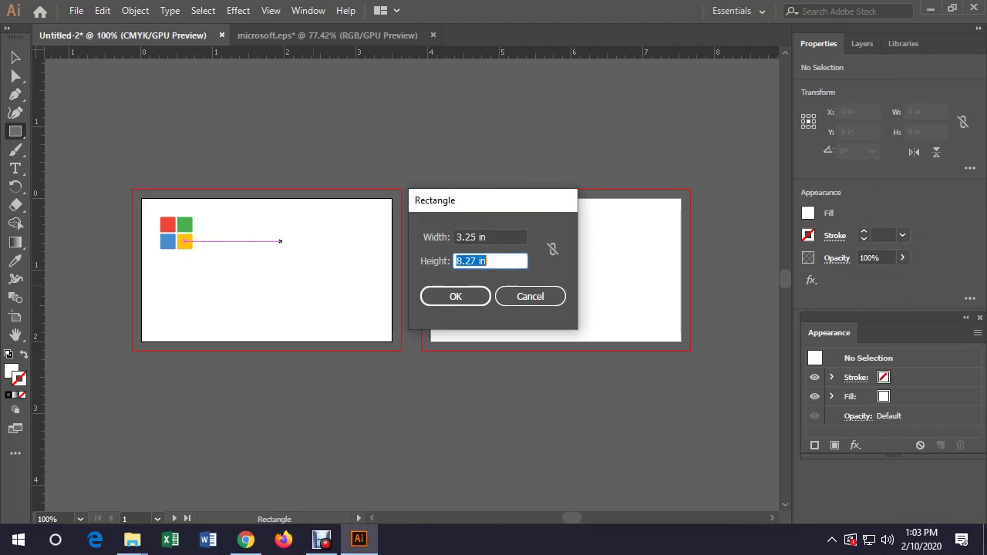
pyautogui.write('1.7')
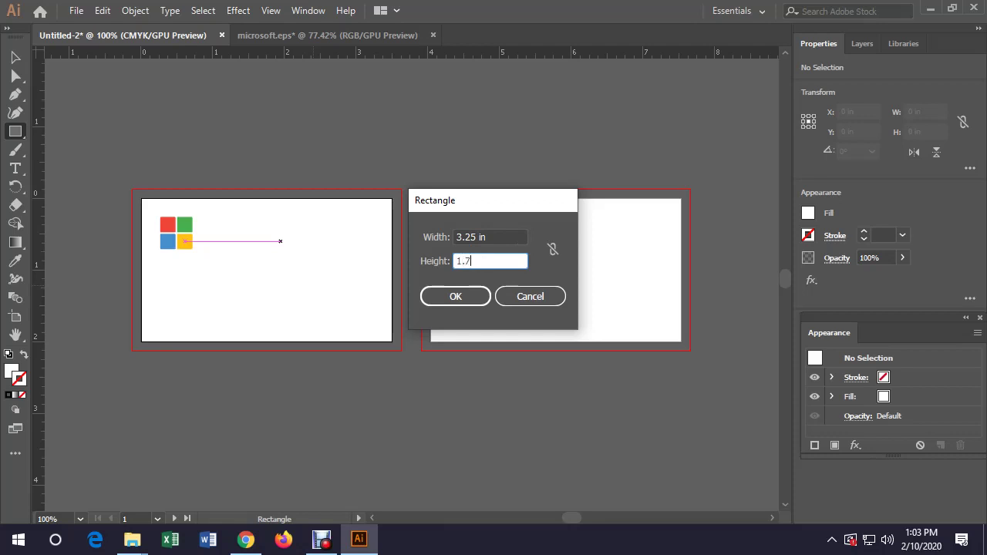
pyautogui.write('5')
pyautogui.press('Return')
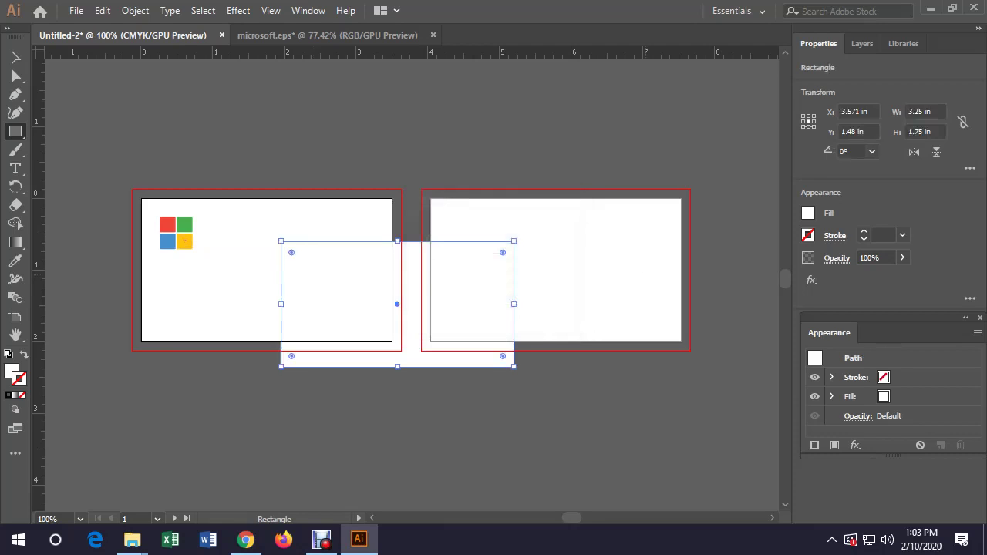
# Nudge the rectangle up-left and swap fill and stroke so it is unfilled
pyautogui.press('v')
pyautogui.moveTo(396, 304); pyautogui.dragTo(368, 294)
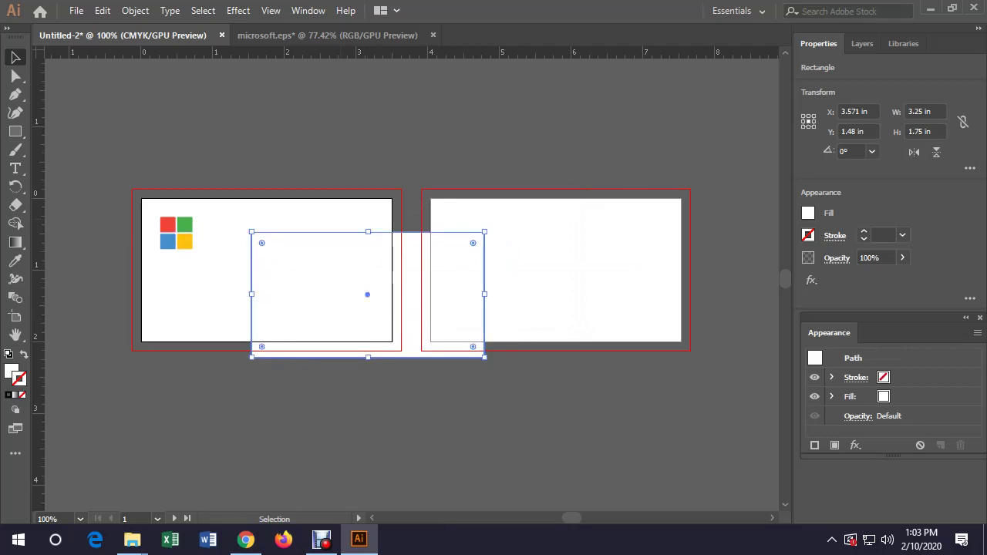
pyautogui.press('F6')
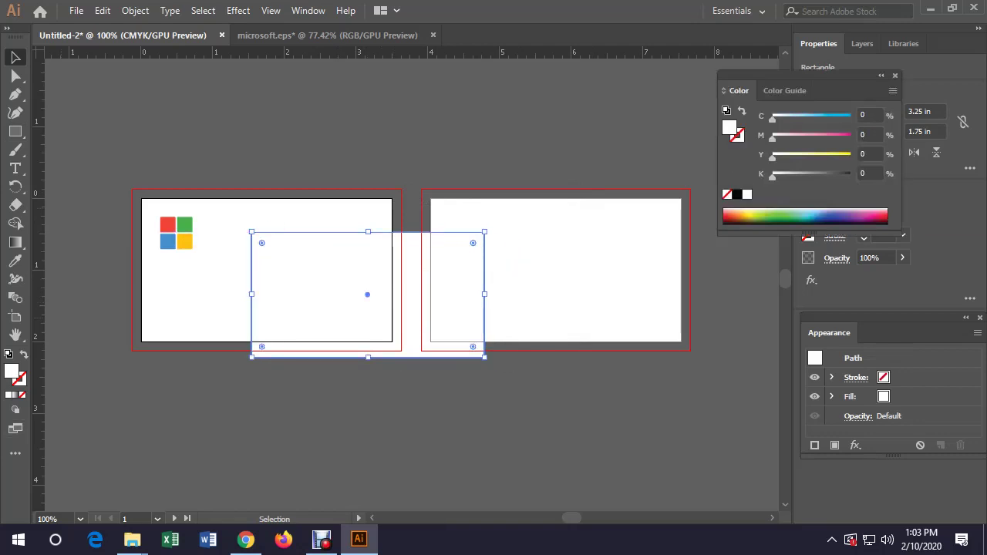
pyautogui.hotkey('shift', 'x')
pyautogui.press('x')
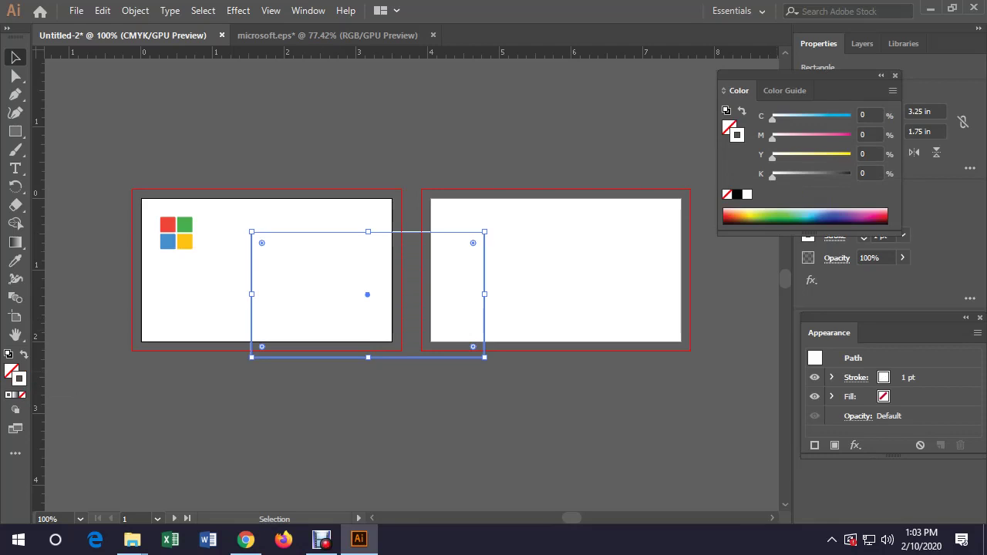
# Set the rectangle's stroke to black, then deselect and close the Appearance and Color panels
pyautogui.click(736, 195)
pyautogui.moveTo(802, 75); pyautogui.dragTo(863, 103)
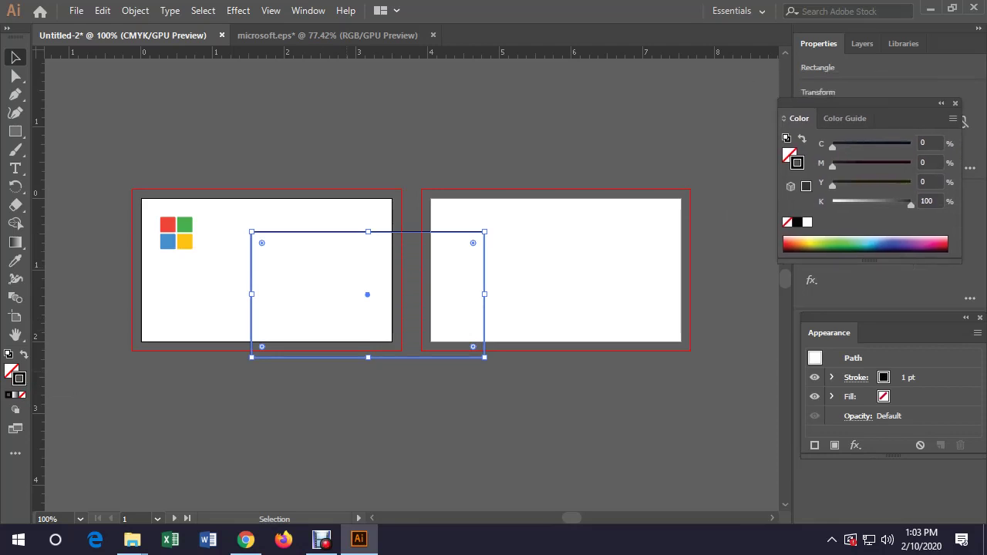
pyautogui.hotkey('ctrl', 'shift', 'a')
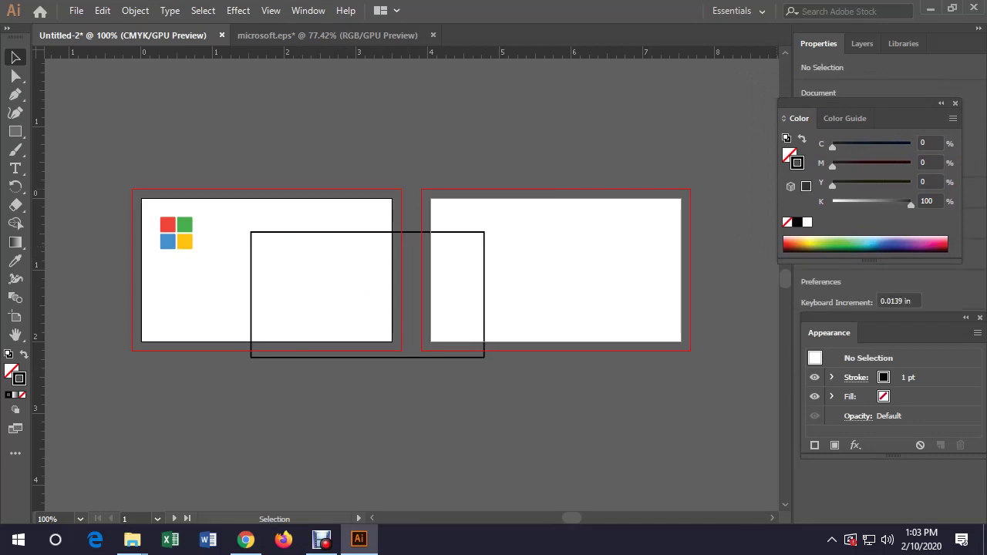
pyautogui.hotkey('shift', 'F6')
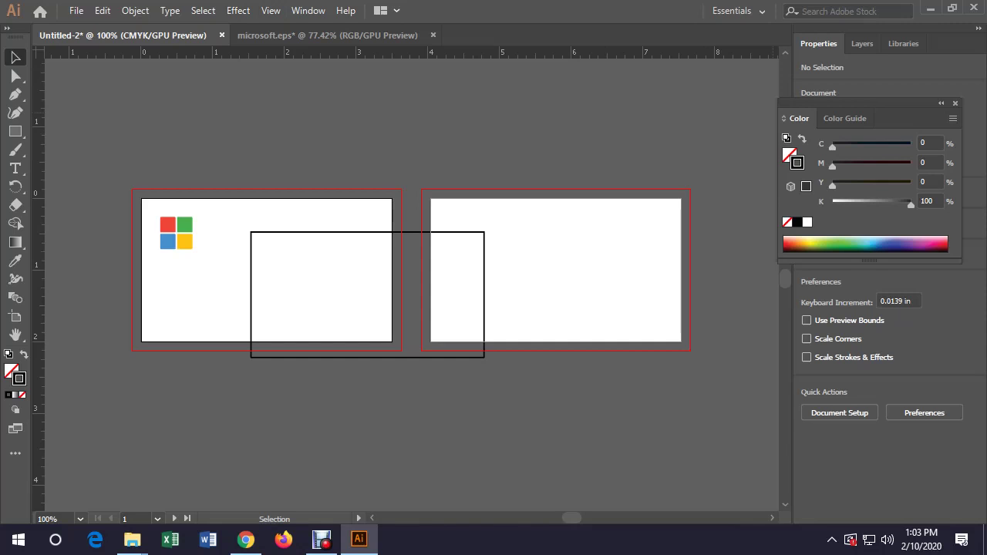
pyautogui.press('F6')
# Move the rectangle down-right and open the Align panel
pyautogui.click(436, 269)
pyautogui.moveTo(351, 357); pyautogui.dragTo(371, 395)
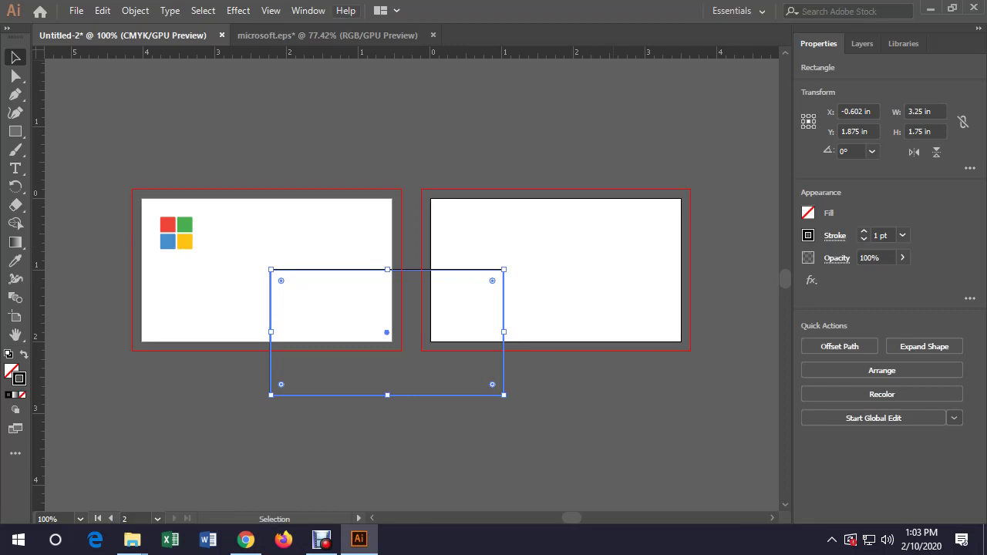
pyautogui.click(308, 10)
pyautogui.click(369, 181)
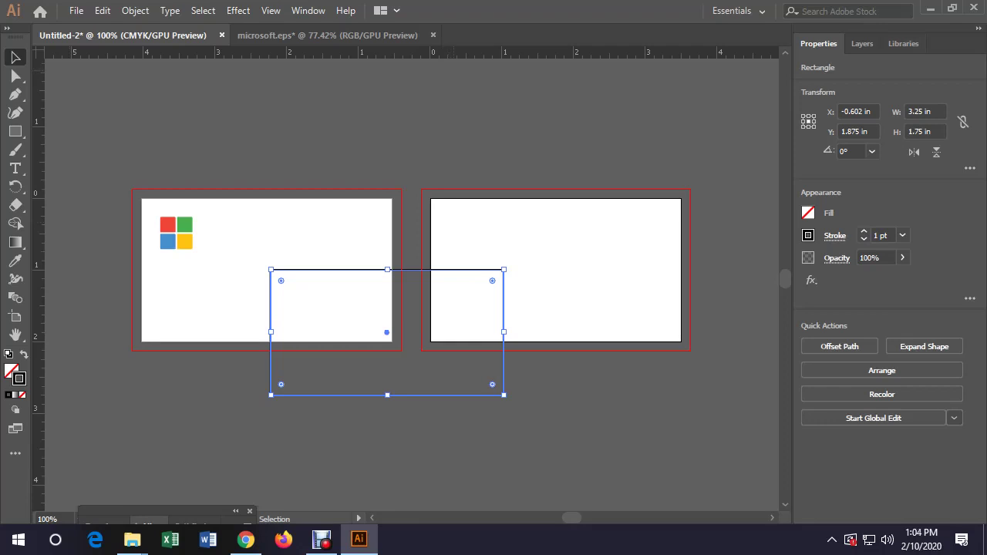
pyautogui.scroll(3, 408, 286)
pyautogui.scroll(-3, 409, 285)
# Review the Appearance of Black preferences, set to Rich Black, and close Preferences
pyautogui.click(78, 11)
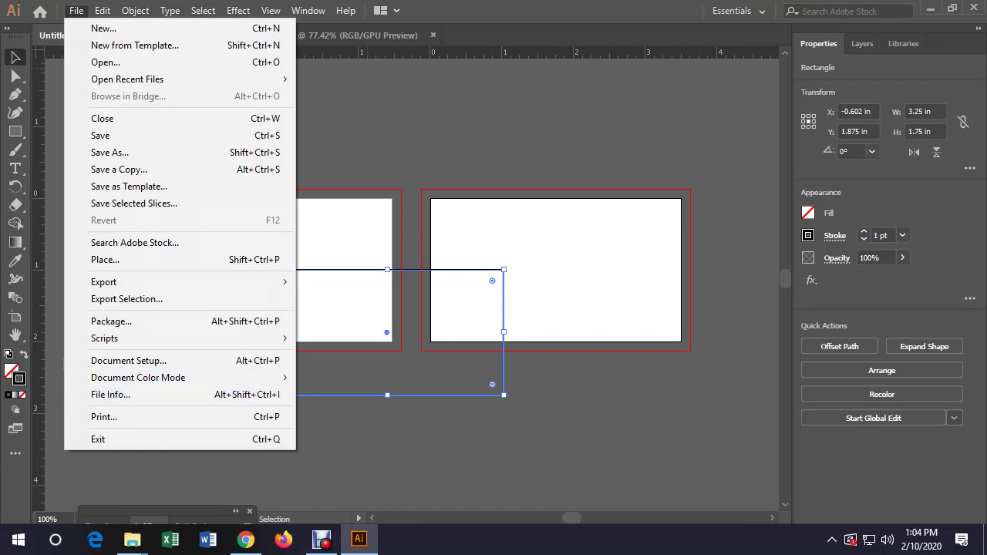
pyautogui.moveTo(135, 10)
pyautogui.moveTo(103, 10)
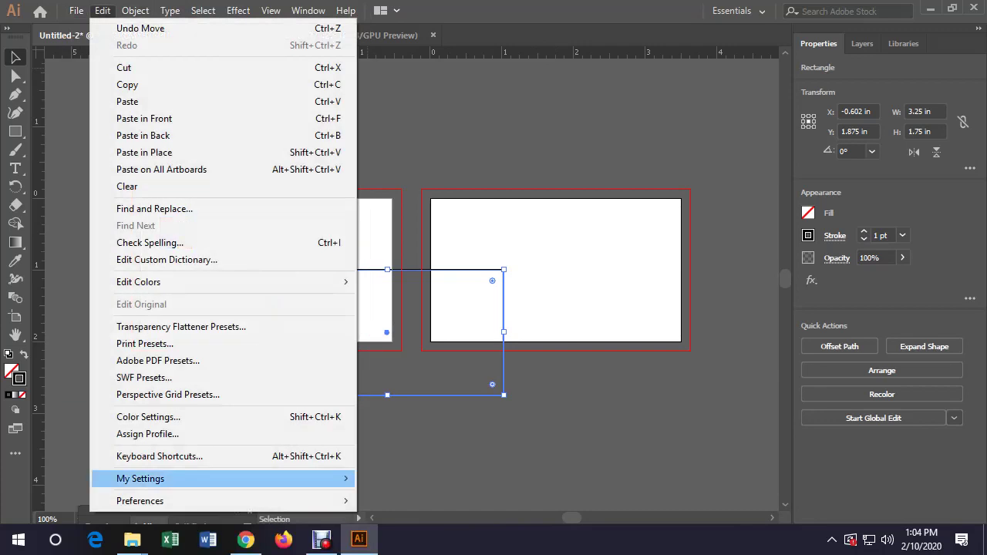
pyautogui.moveTo(155, 500)
pyautogui.click(398, 297)
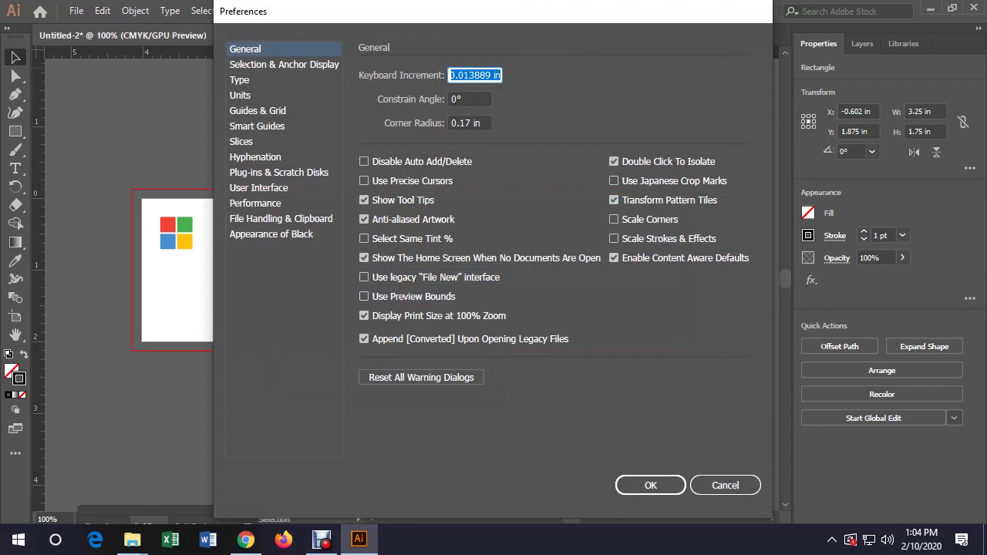
pyautogui.click(270, 234)
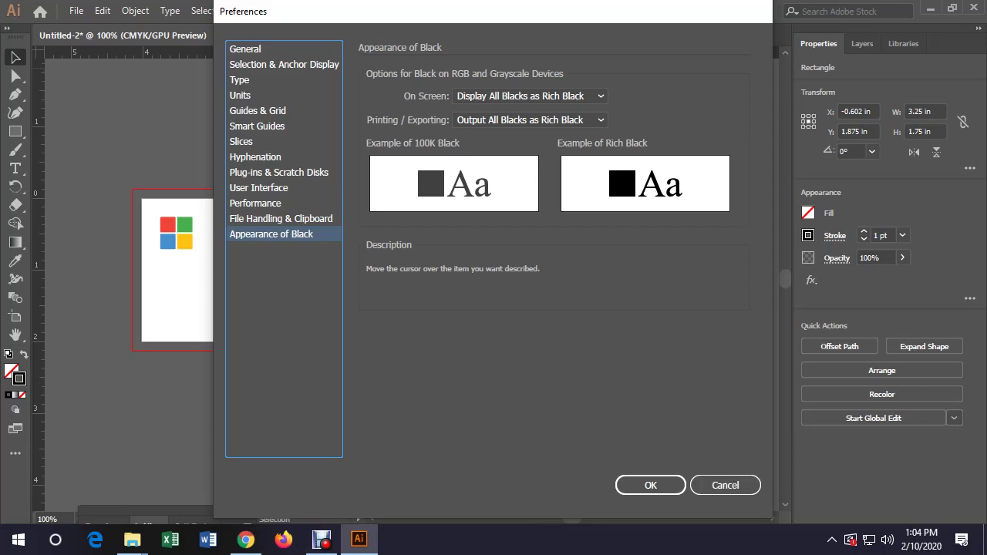
pyautogui.press('Return')
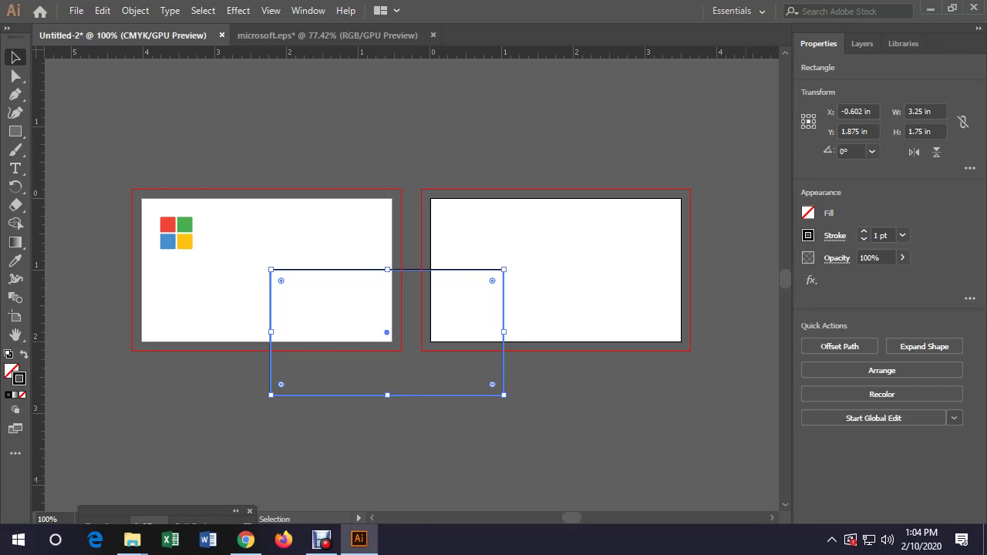
# Switch to the Essentials Classic workspace and align the rectangle right and vertically centred on the back card
pyautogui.click(739, 10)
pyautogui.click(771, 65)
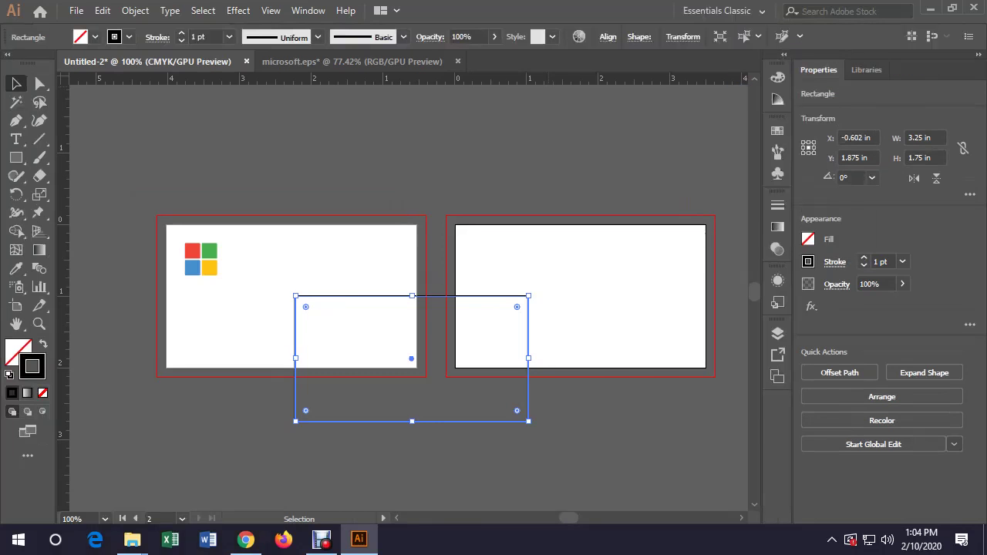
pyautogui.click(608, 36)
pyautogui.click(508, 79)
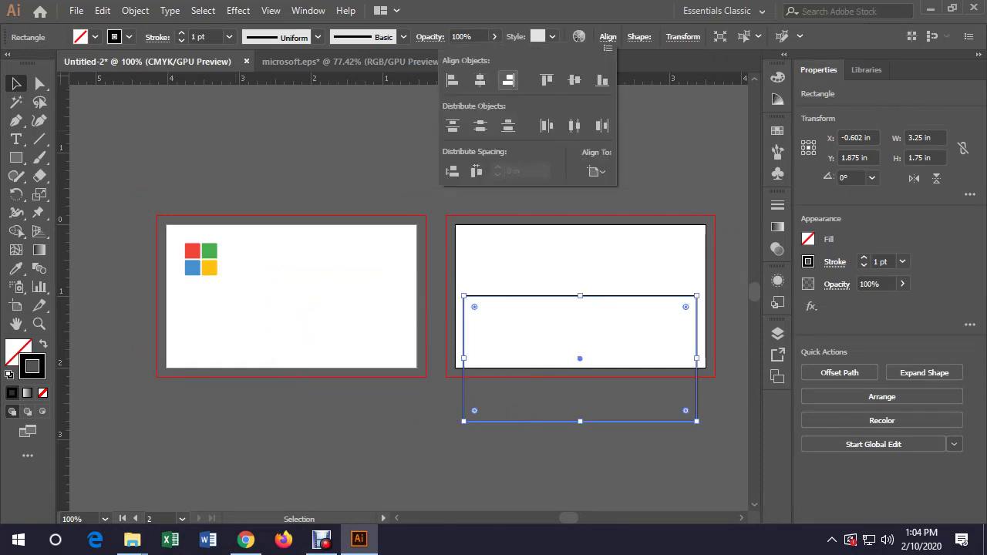
pyautogui.click(574, 80)
pyautogui.press('Escape')
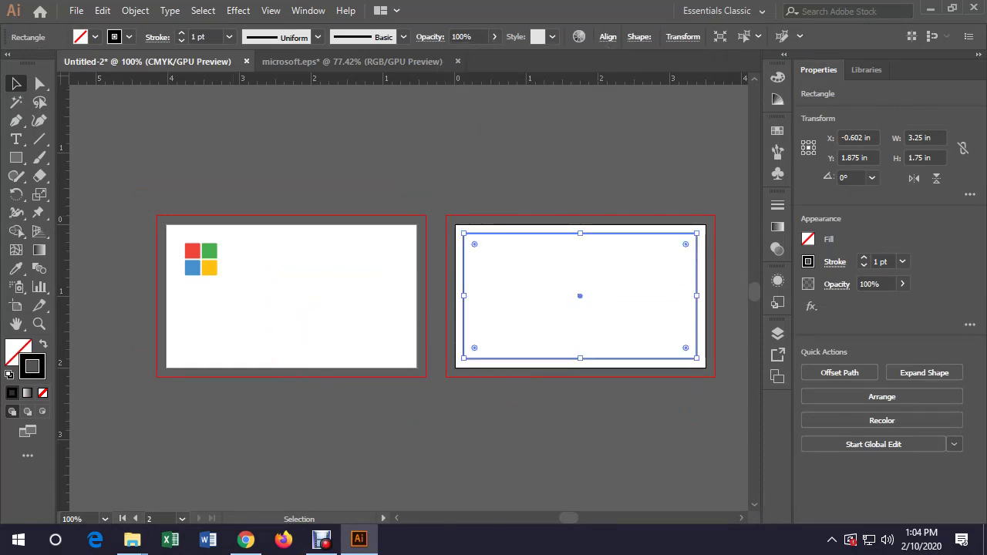
# Paste a copy of the rectangle in place on the front card
pyautogui.hotkey('ctrl', 'shift', 'a')
pyautogui.moveTo(679, 199); pyautogui.dragTo(690, 239)
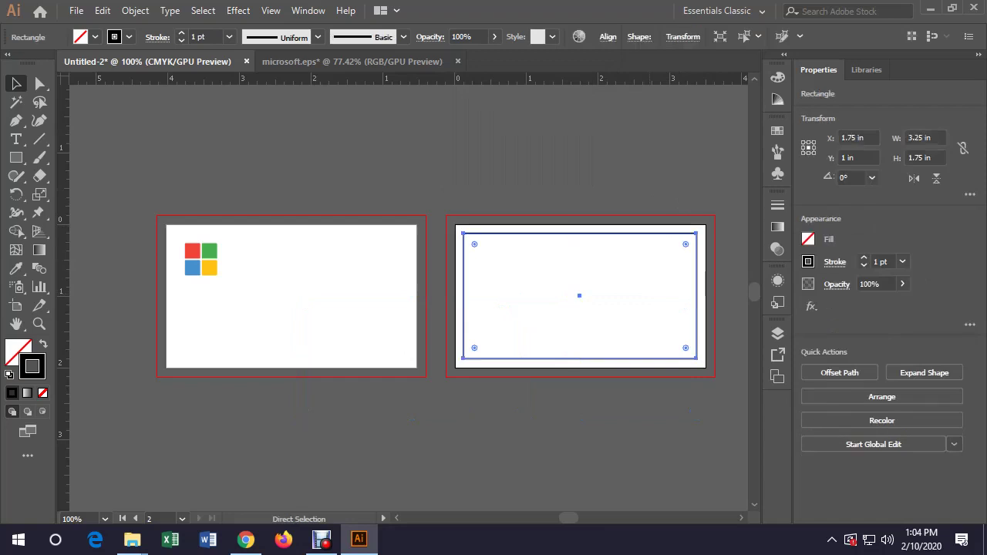
pyautogui.click(293, 324)
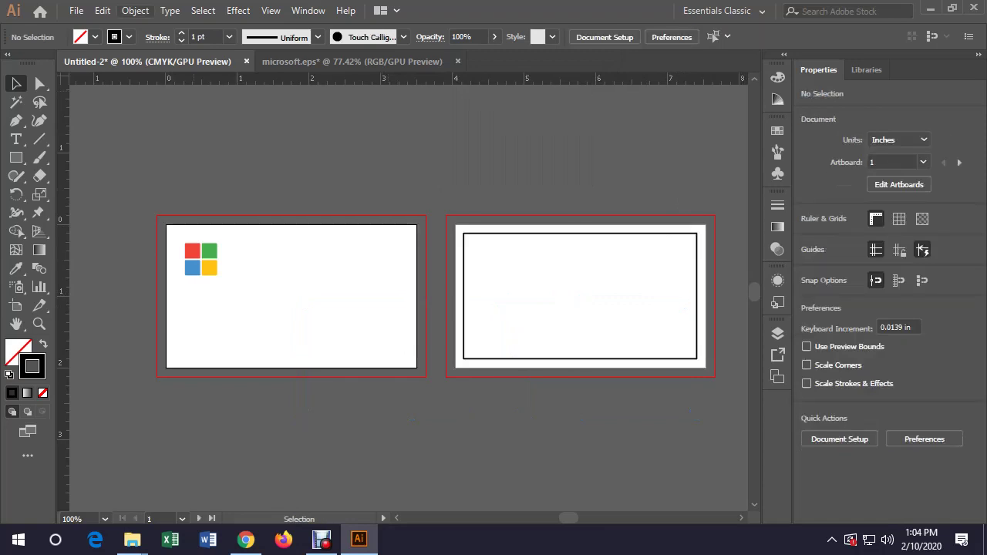
pyautogui.click(76, 10)
pyautogui.moveTo(135, 10)
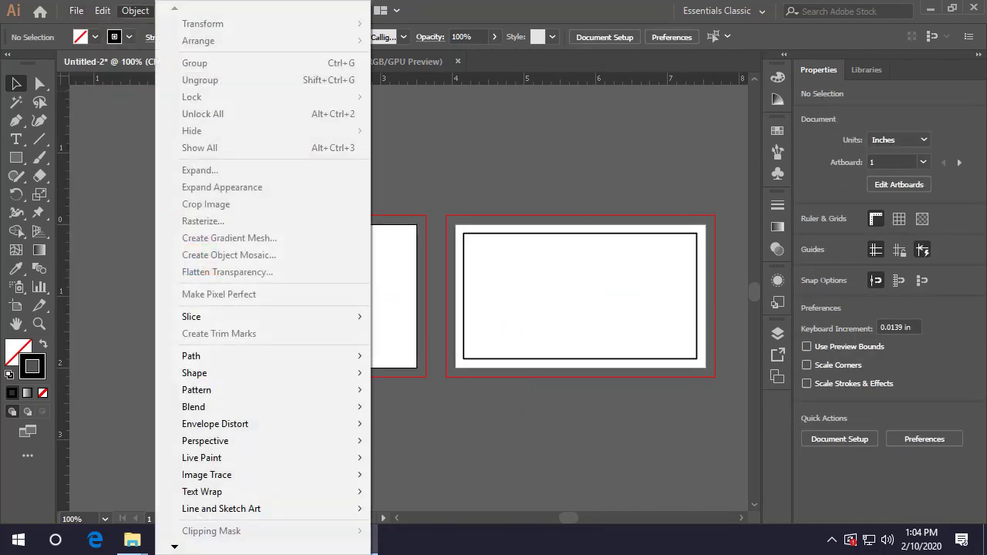
pyautogui.moveTo(102, 10)
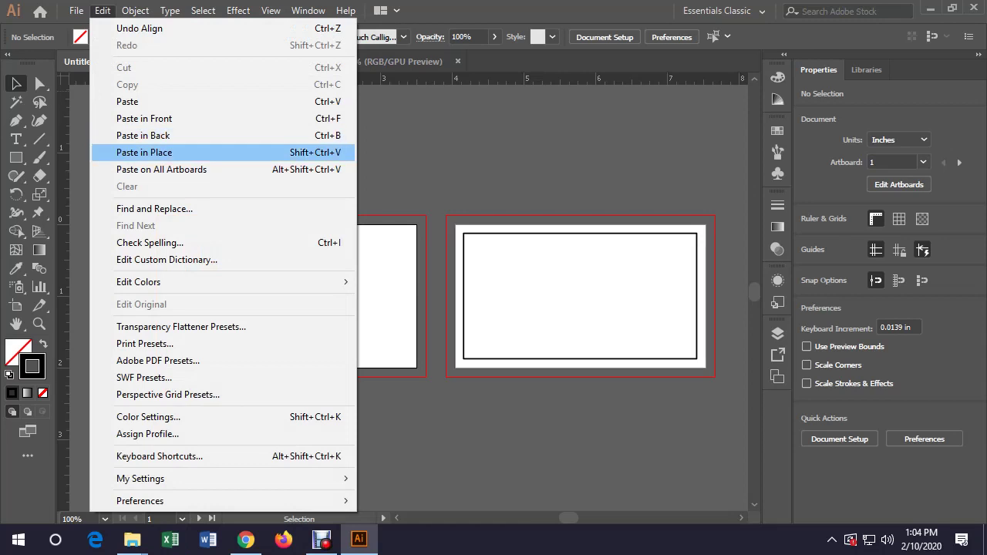
pyautogui.click(145, 152)
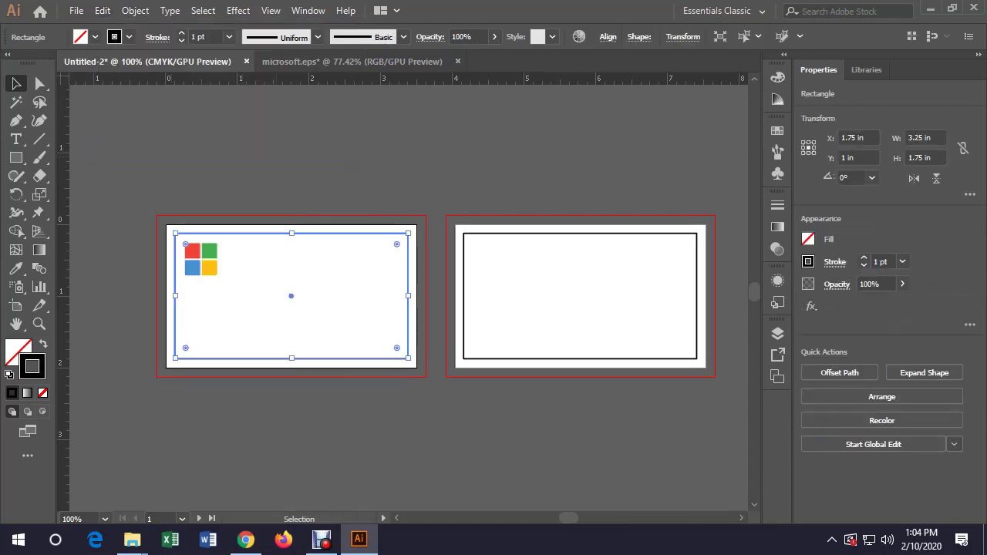
pyautogui.hotkey('ctrl', 'shift', 'a')
# Select both 3.25 × 1.75 in rectangles and convert them to guides with Make Guides
pyautogui.hotkey('ctrl', 'a')
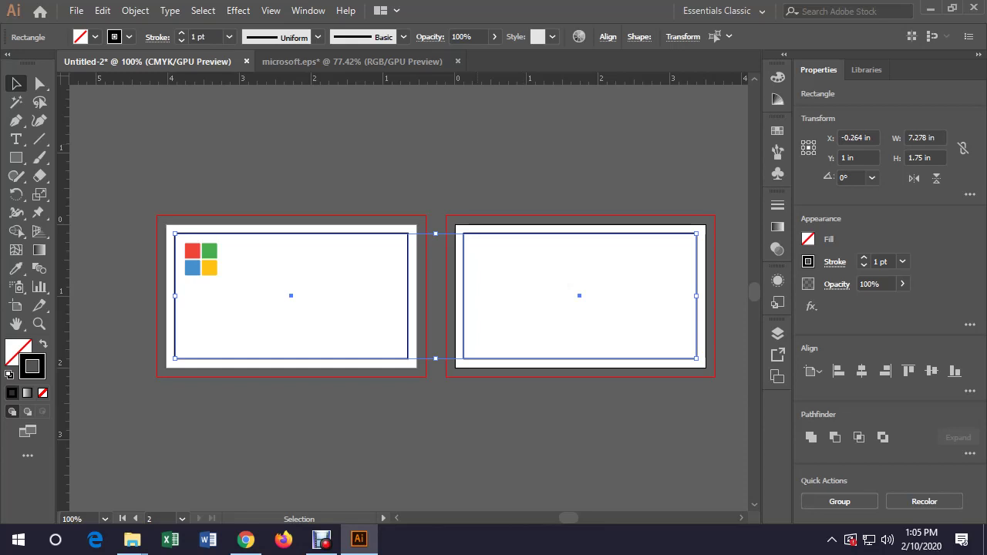
pyautogui.rightClick(480, 222)
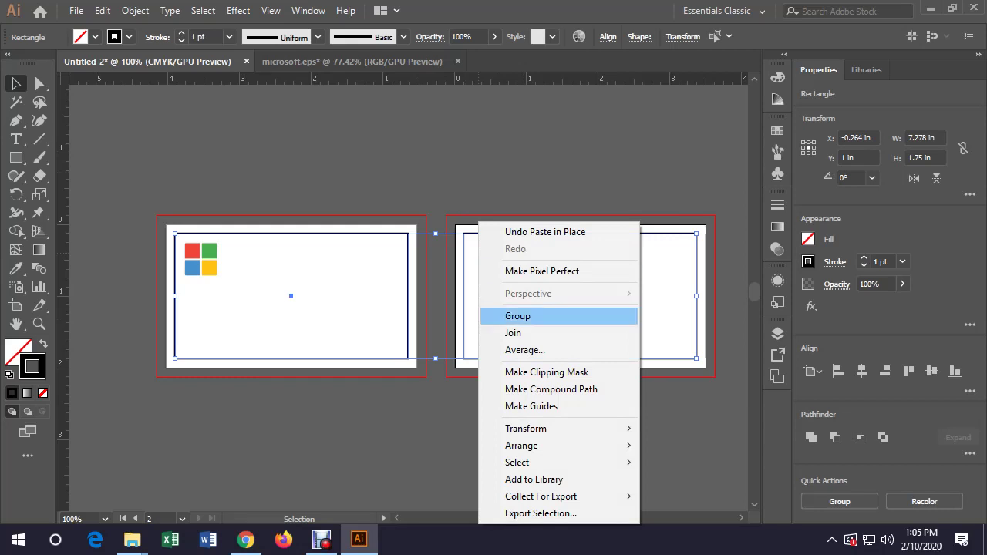
pyautogui.click(531, 406)
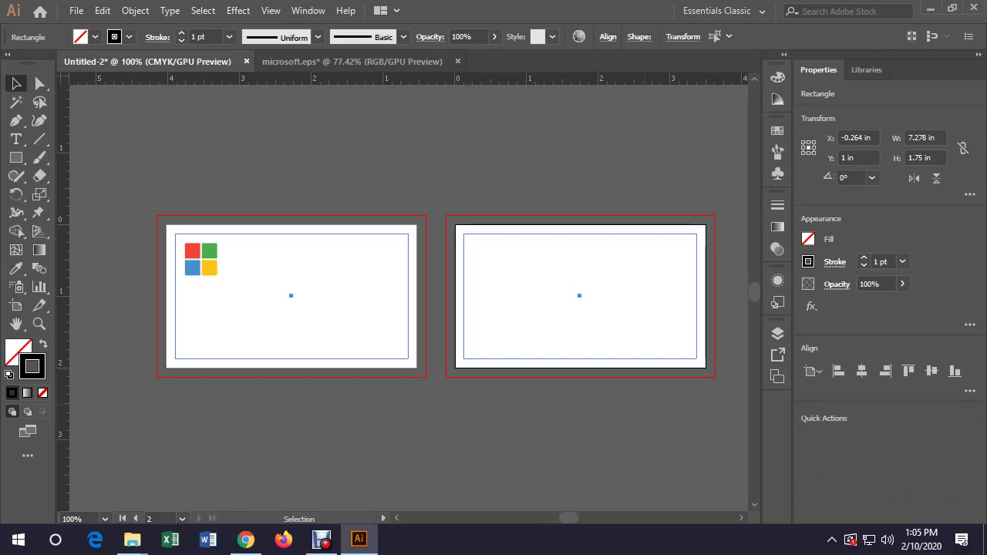
pyautogui.hotkey('ctrl', 'shift', 'a')
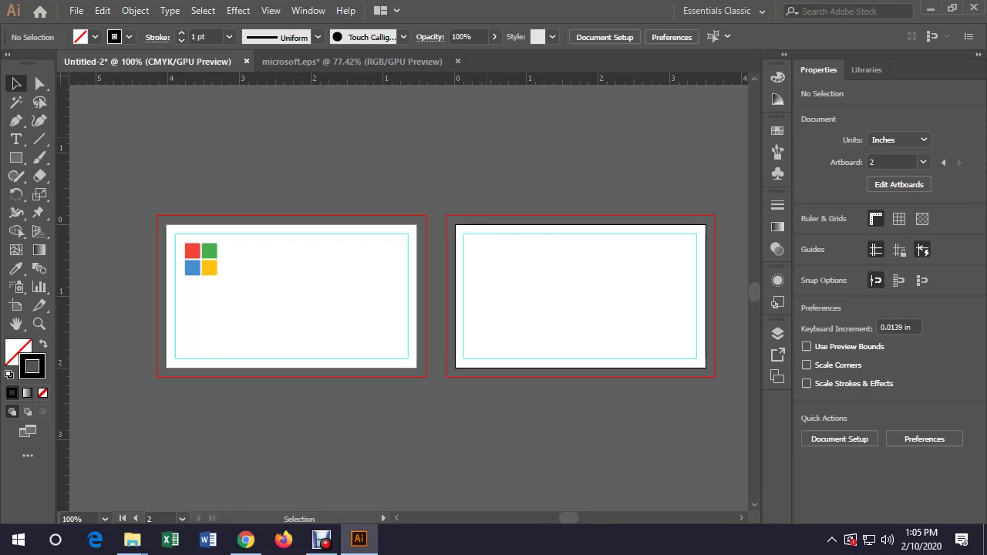
# Lock the guides on both cards
pyautogui.click(293, 309)
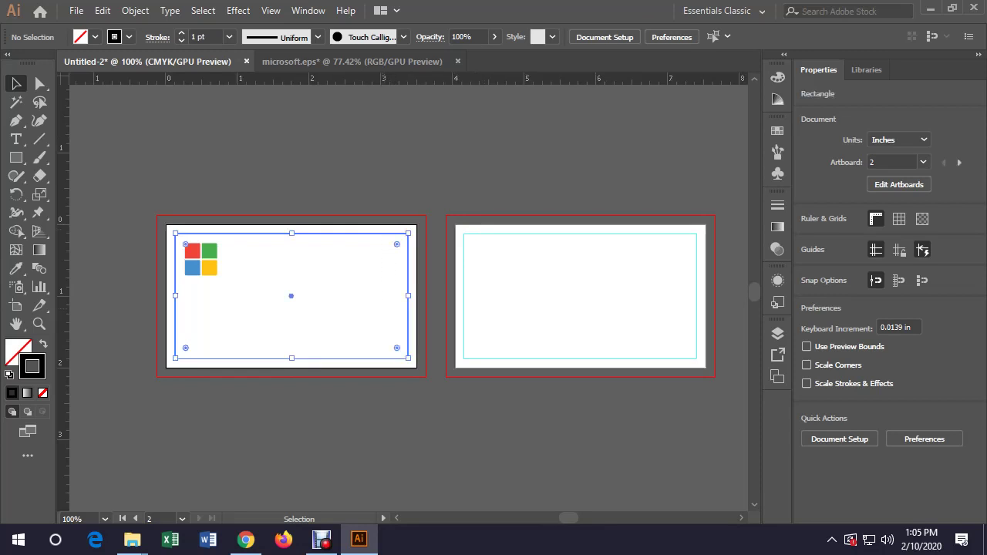
pyautogui.click(423, 219)
pyautogui.click(581, 308)
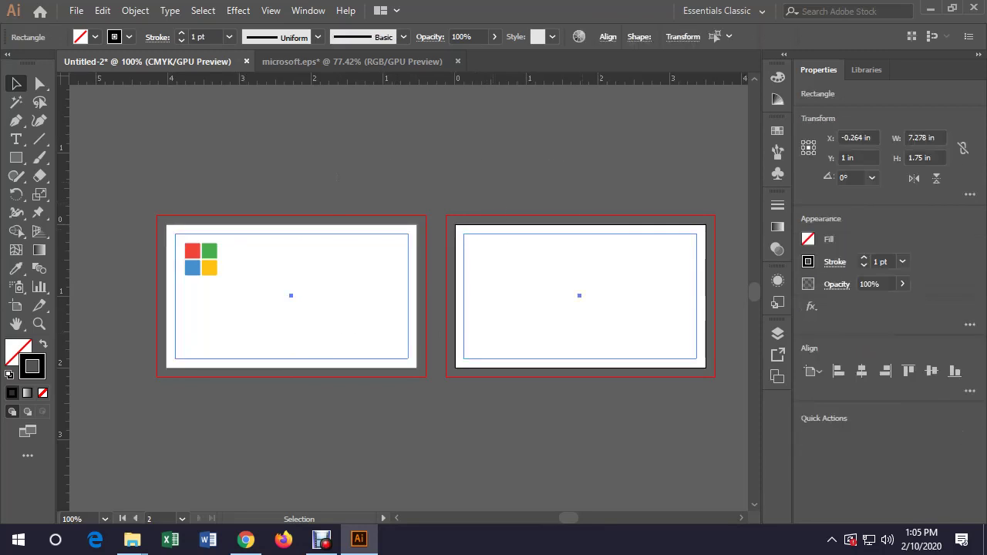
pyautogui.click(436, 219)
pyautogui.rightClick(175, 169)
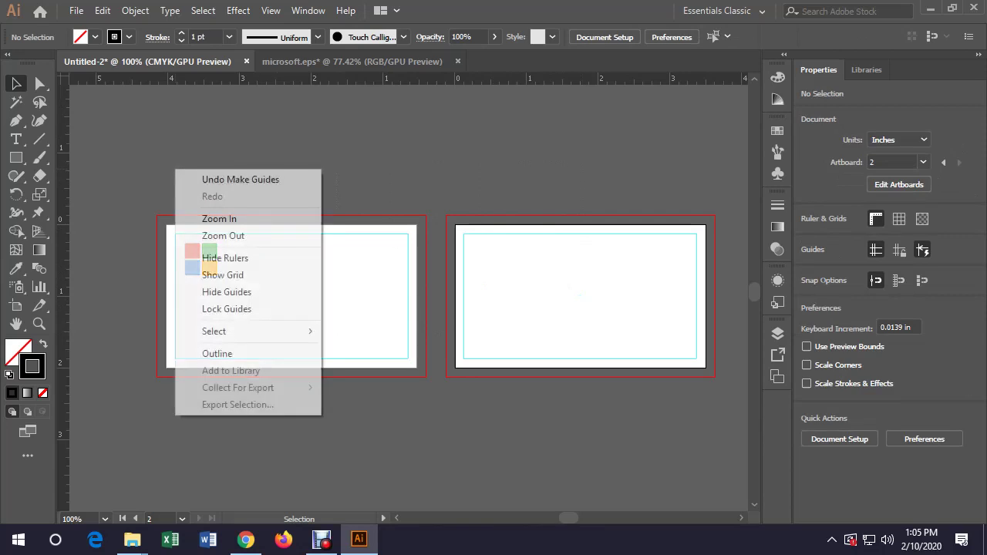
pyautogui.click(227, 308)
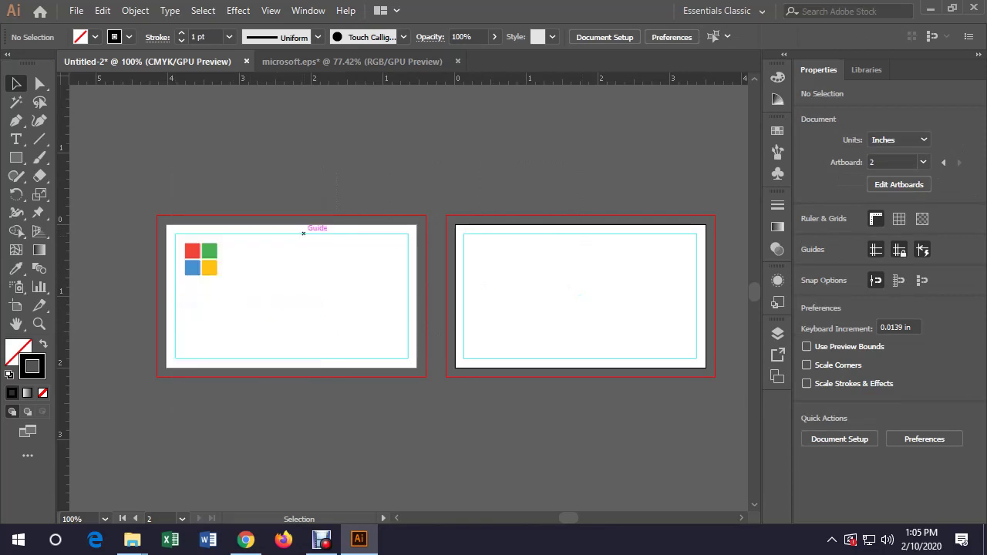
# Move the Microsoft logo up-left into the front card's guide corner
pyautogui.moveTo(330, 273); pyautogui.dragTo(350, 296)
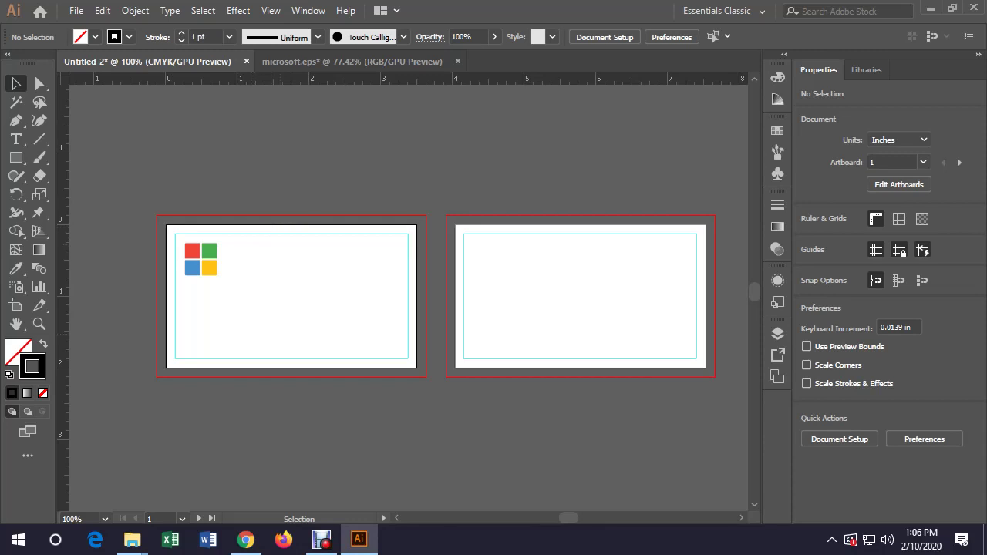
pyautogui.click(207, 267)
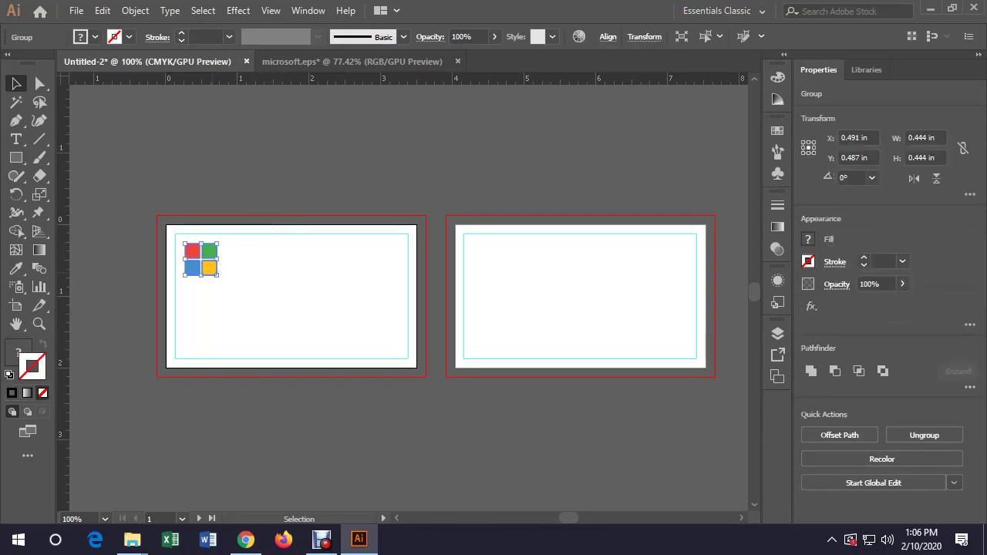
pyautogui.moveTo(207, 267); pyautogui.dragTo(199, 258)
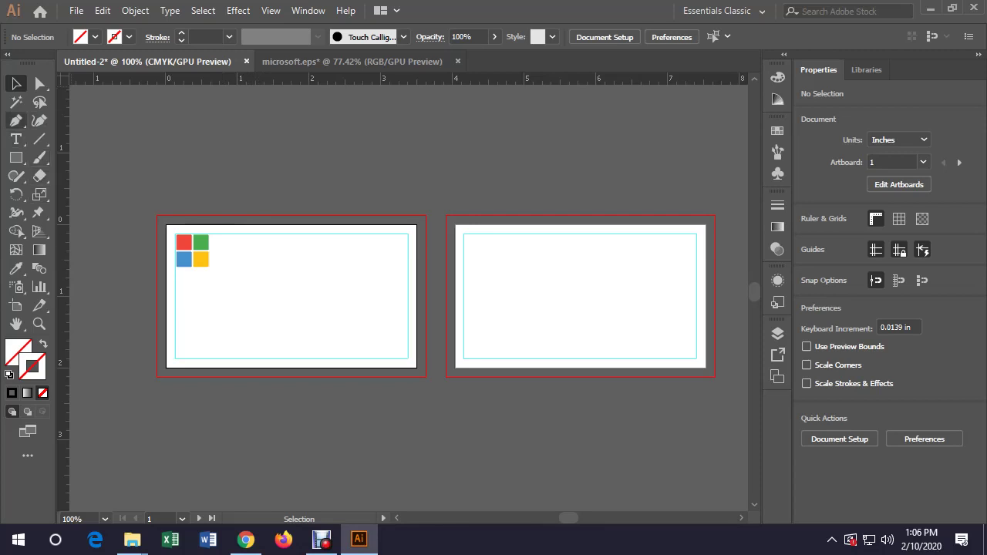
# Type the cardholder's name at the front card's top and move it against the right guide
pyautogui.click(17, 139)
pyautogui.click(295, 244)
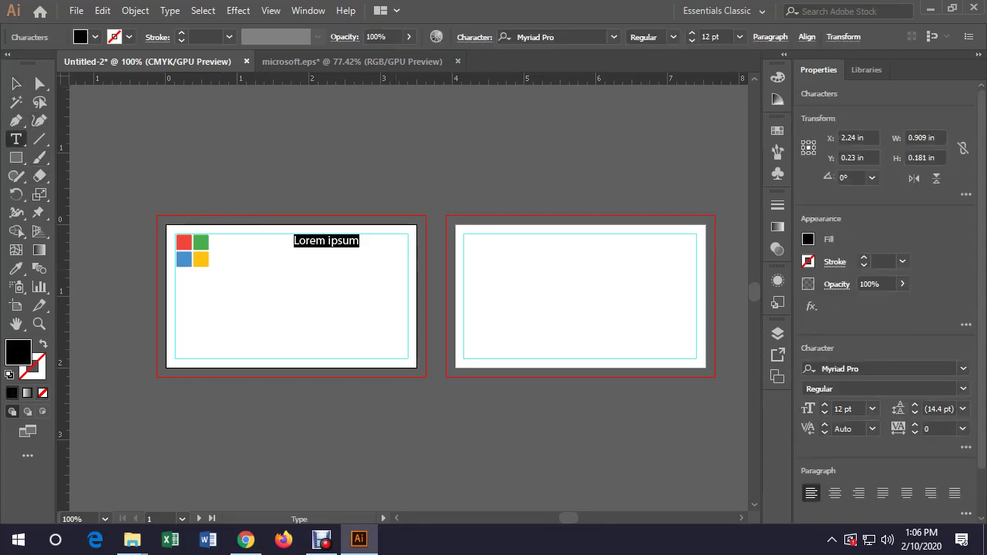
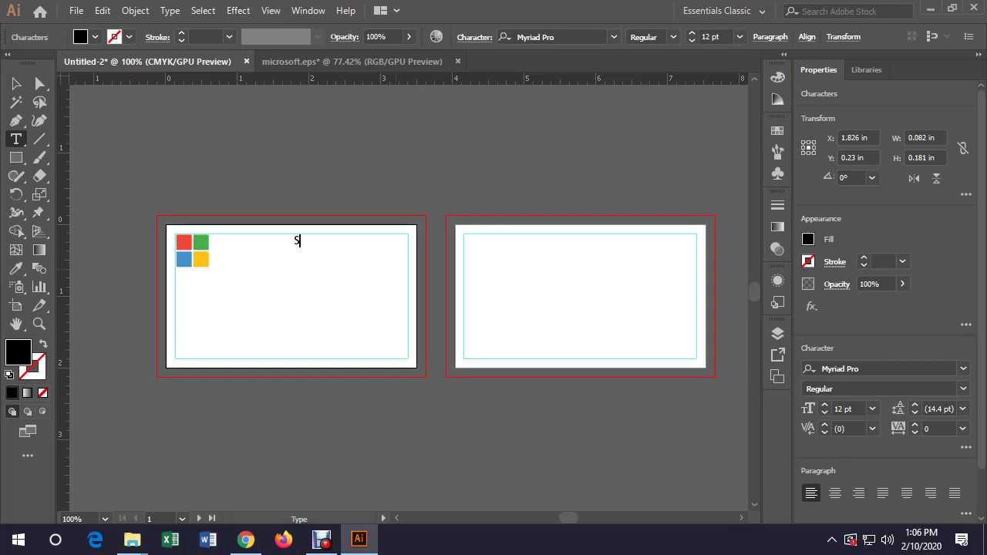
pyautogui.press('Escape')
pyautogui.hotkey('ctrl', 'shift', 'a')
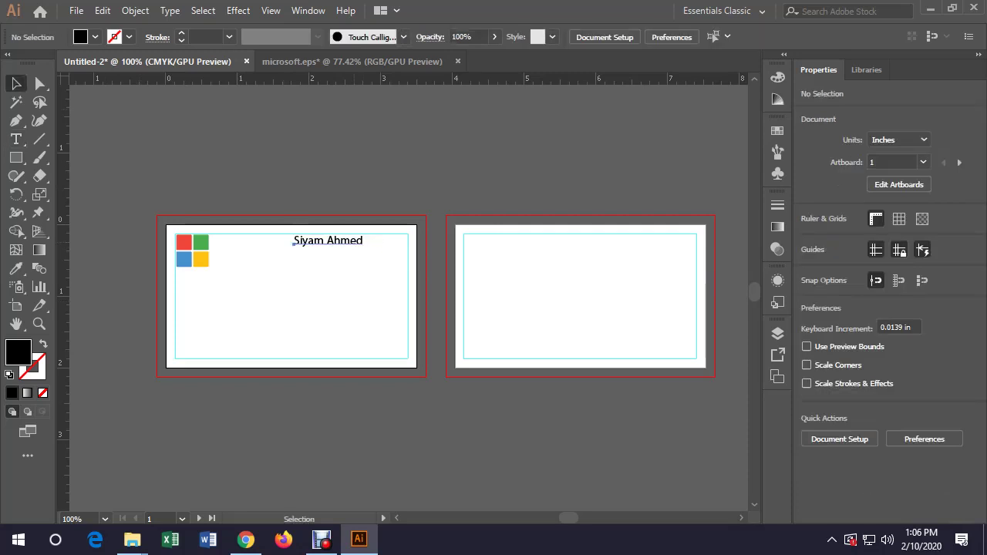
pyautogui.moveTo(293, 243); pyautogui.dragTo(339, 242)
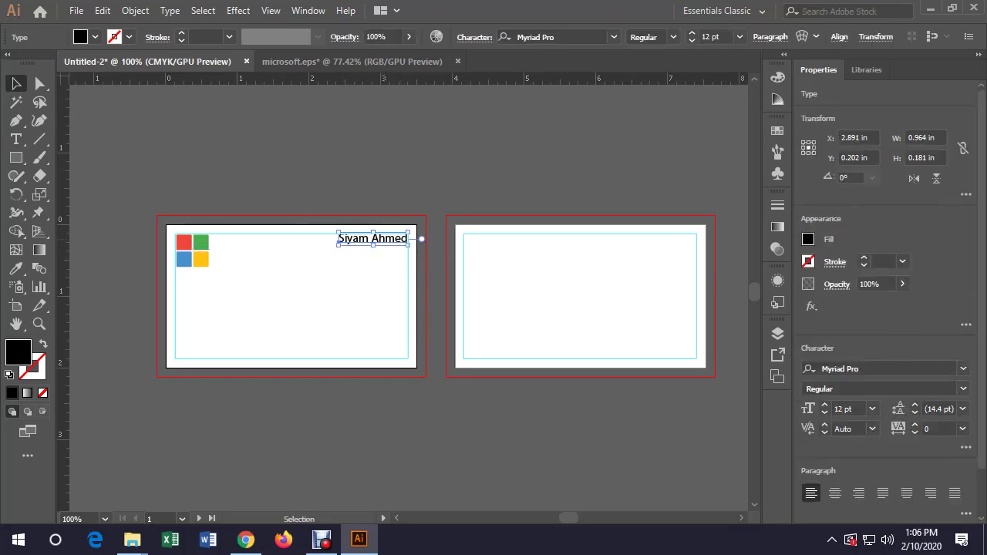
# Set the name text to Roboto Bold at 11 pt
pyautogui.click(849, 369)
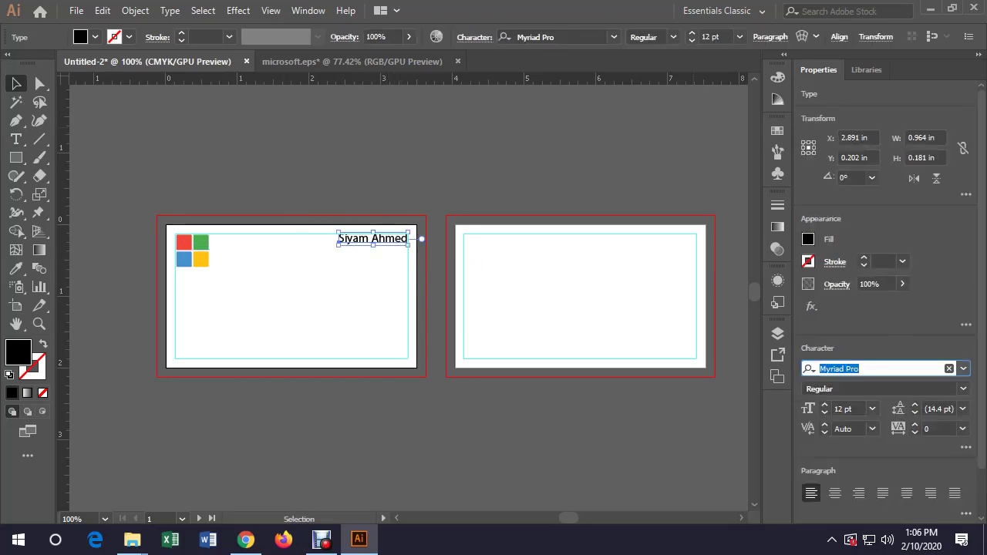
pyautogui.write('rob')
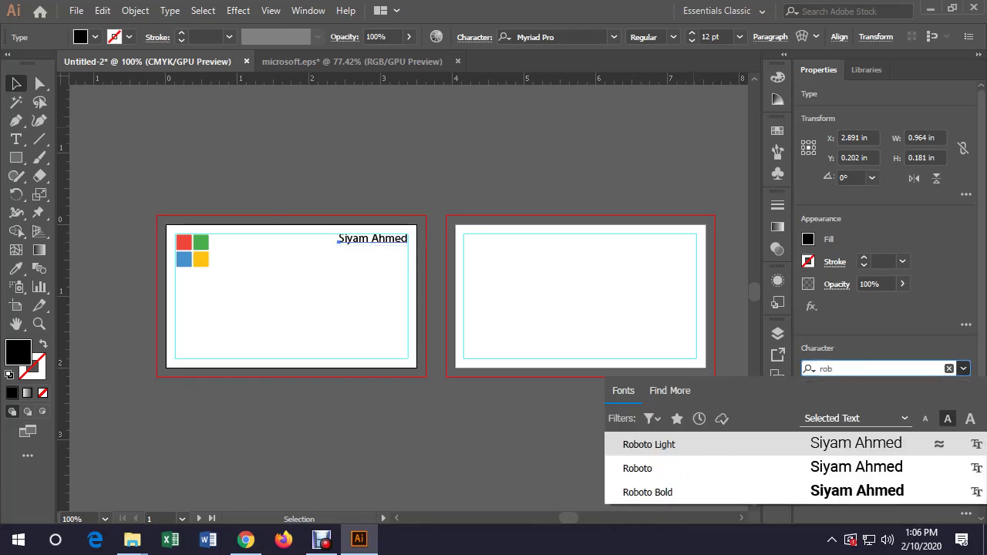
pyautogui.press('Down')
pyautogui.press('Down')
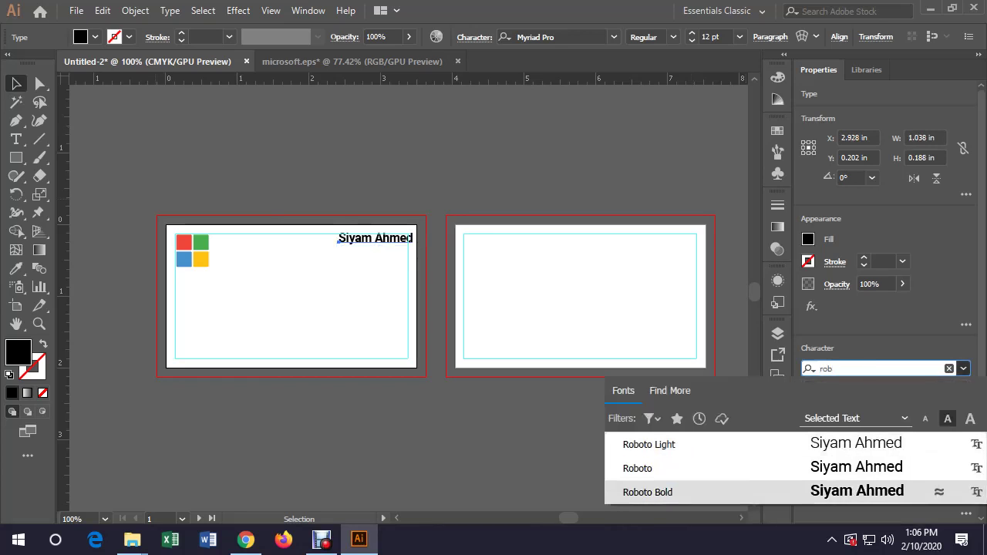
pyautogui.press('Up')
pyautogui.press('Return')
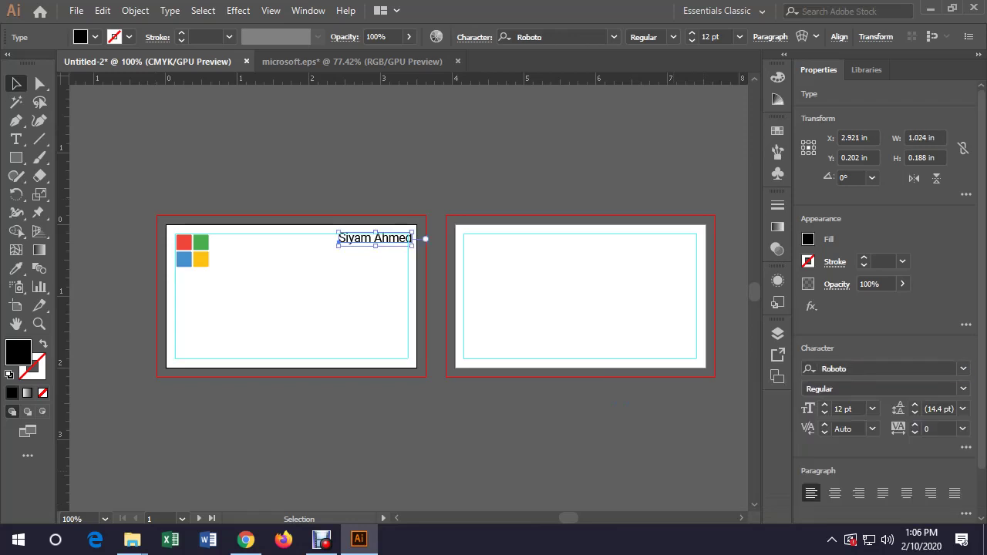
pyautogui.press('Tab')
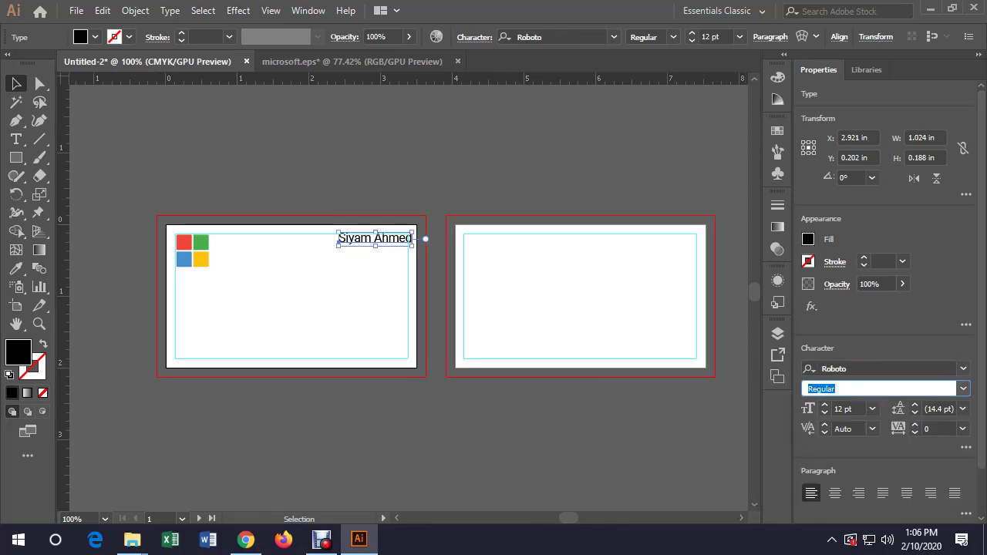
pyautogui.press('Down')
pyautogui.press('Down')
pyautogui.press('Return')
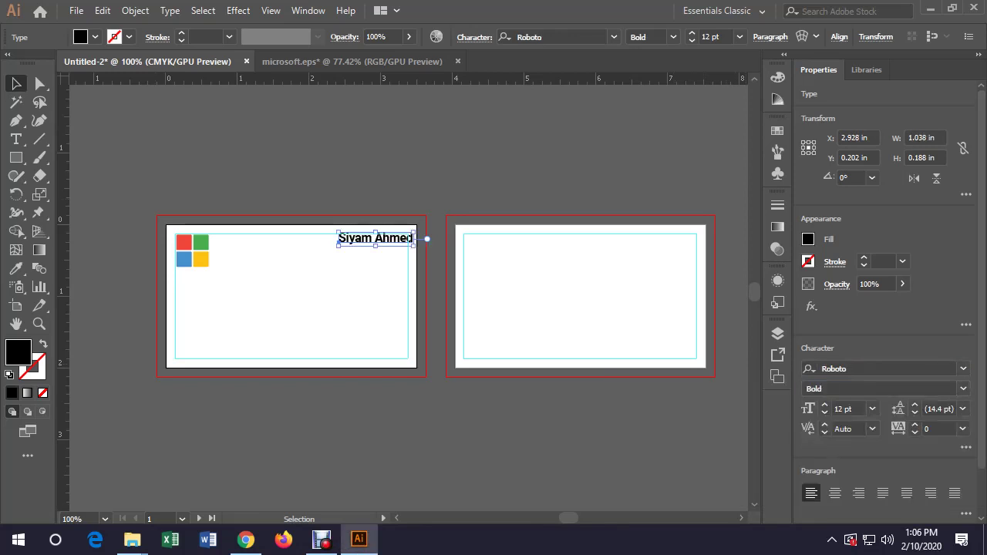
pyautogui.click(825, 405)
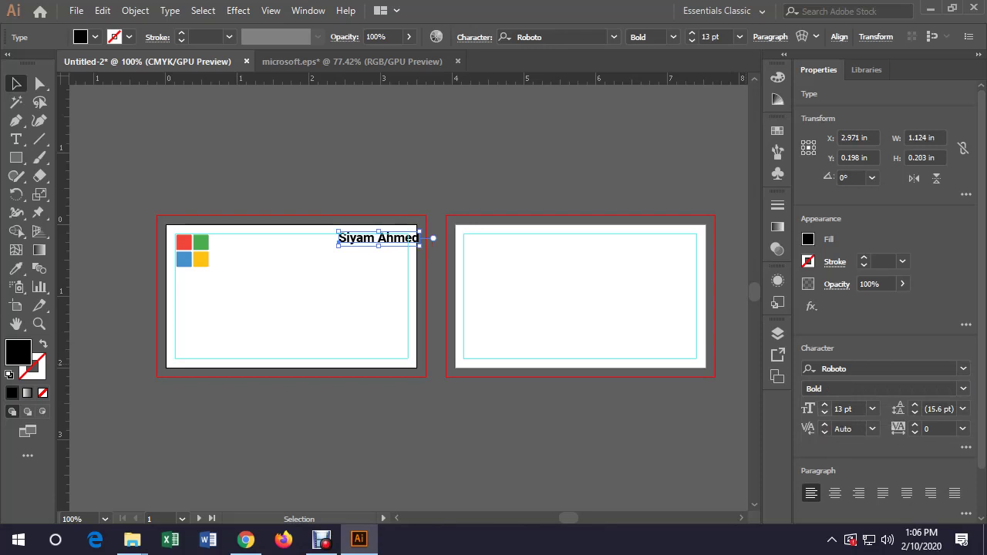
pyautogui.click(825, 413)
pyautogui.click(825, 413)
# Alt-drag a copy of the name text just below the original and select both lines
pyautogui.hotkey('ctrl', 'shift', 'a')
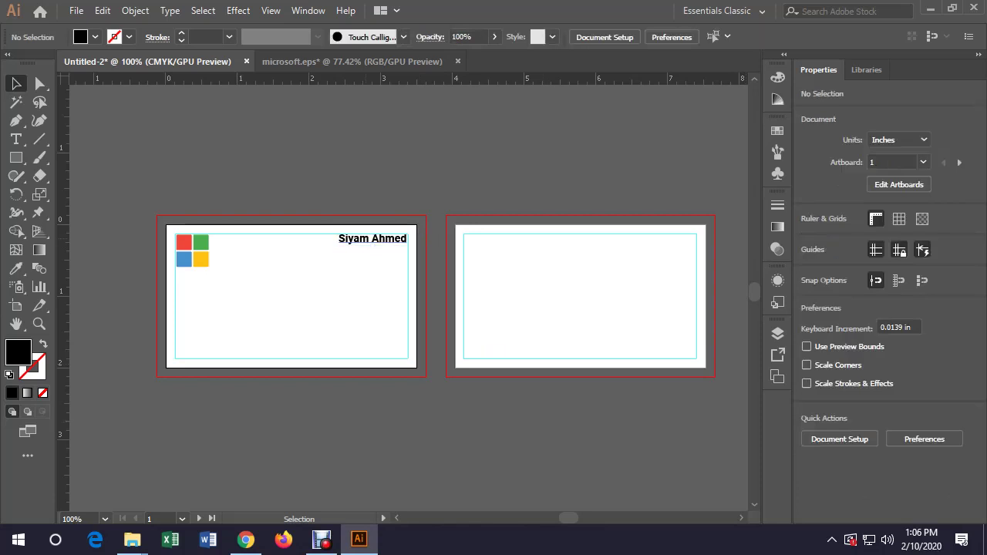
pyautogui.click(373, 239)
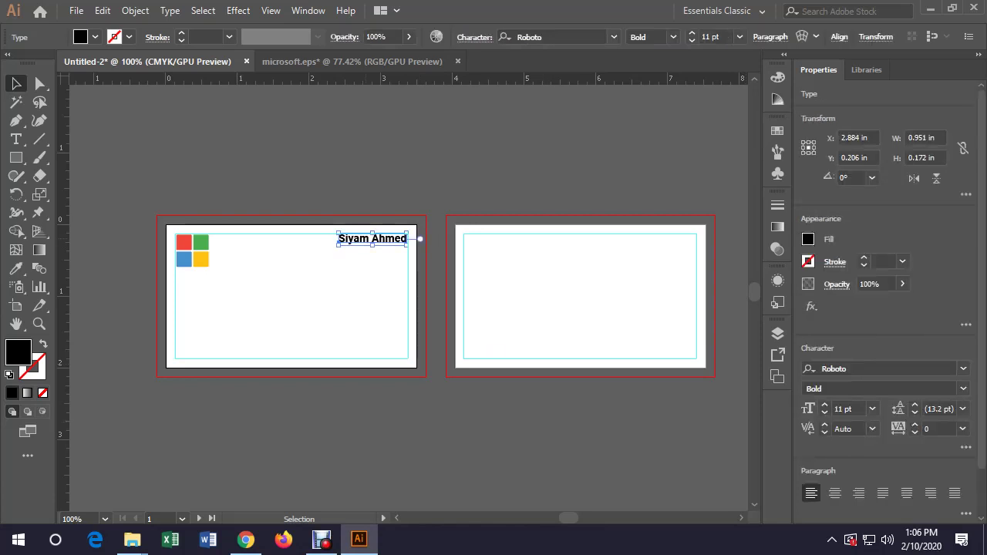
pyautogui.moveTo(390, 239); pyautogui.dragTo(389, 252)
pyautogui.keyDown('shift'); pyautogui.click(373, 238); pyautogui.keyUp('shift')
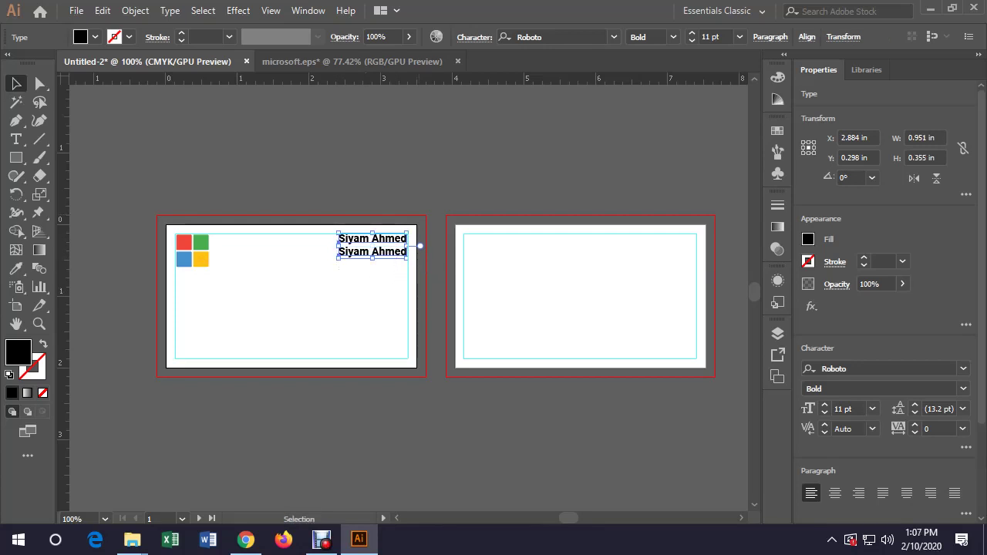
# Right-align both lines, move them to the card's right margin, and select the lower line's text
pyautogui.hotkey('ctrl', 'shift', 'r')
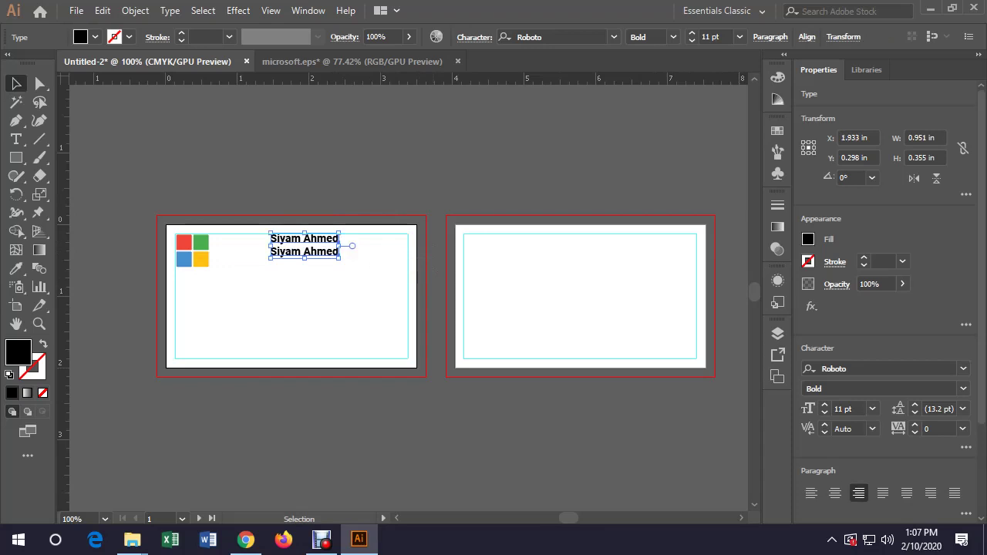
pyautogui.moveTo(339, 241); pyautogui.dragTo(408, 241)
pyautogui.click(419, 248)
pyautogui.doubleClick(389, 252)
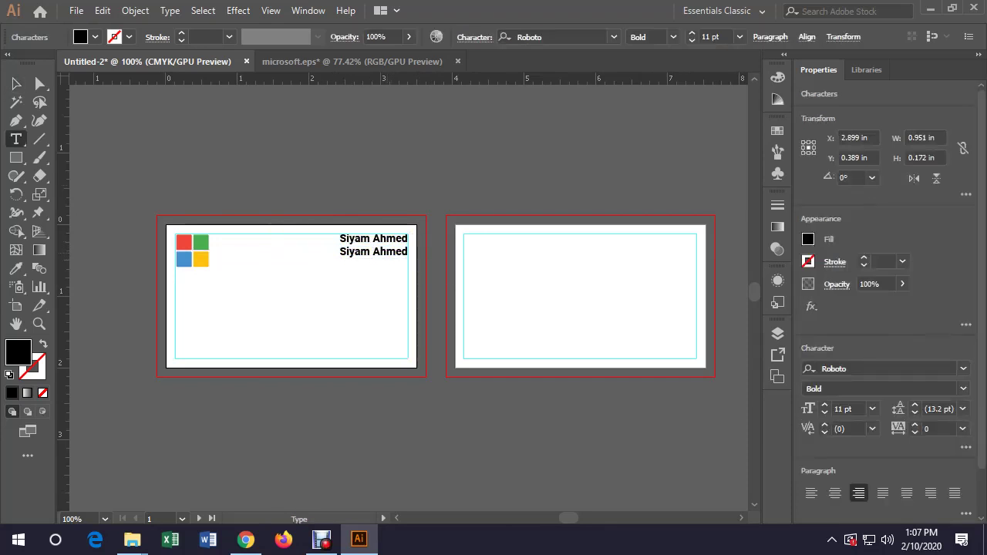
pyautogui.doubleClick(389, 252)
pyautogui.hotkey('ctrl', 'a')
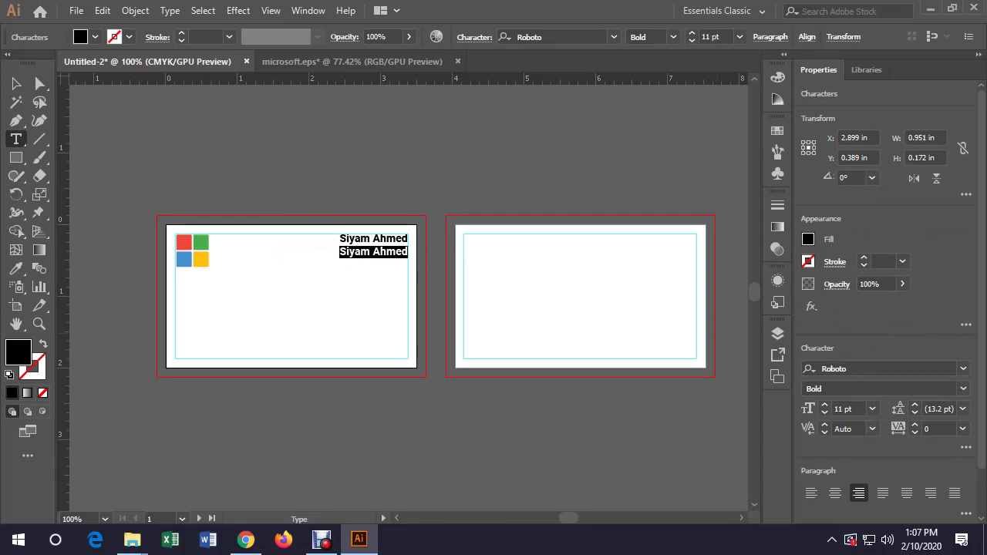
# Make the lower line Roboto Light 10 pt reading 'Web Developer & Architect'
pyautogui.click(825, 413)
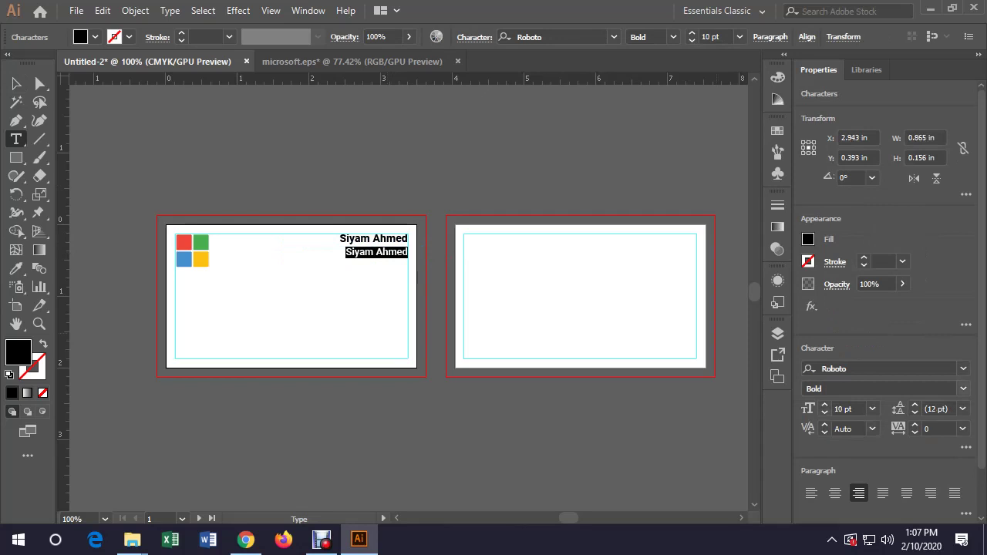
pyautogui.click(963, 389)
pyautogui.click(826, 404)
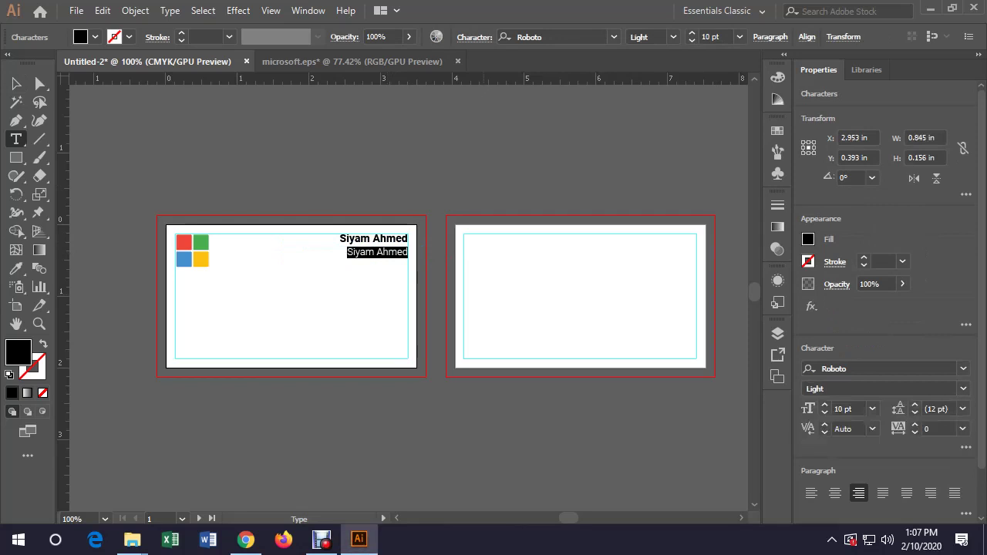
pyautogui.write('We')
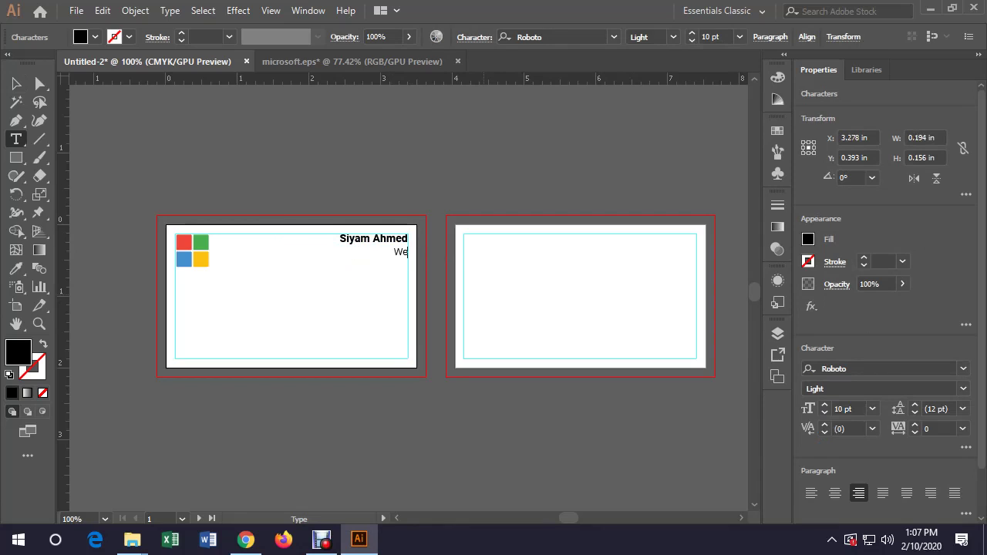
pyautogui.write('b Developer & Arc')
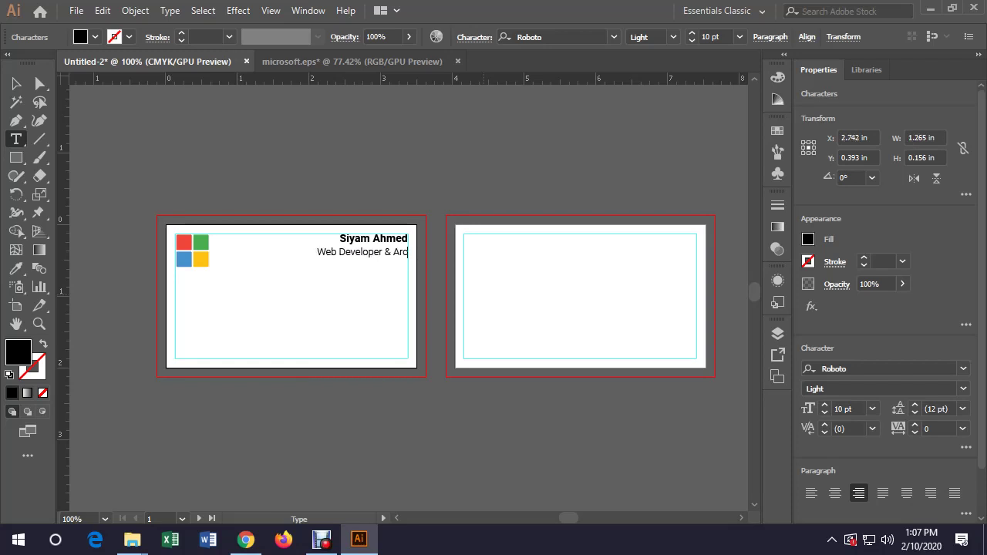
pyautogui.write('hito')
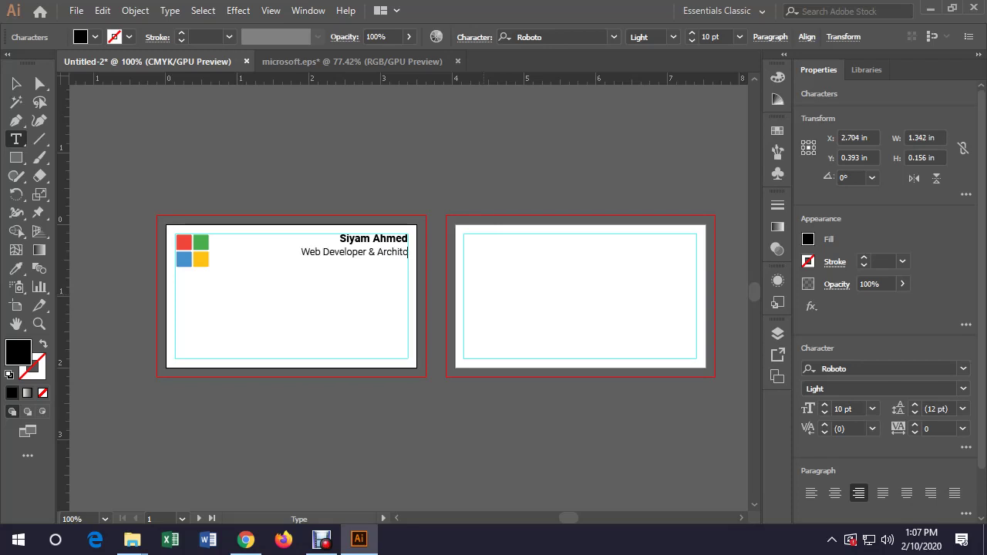
pyautogui.write('ct')
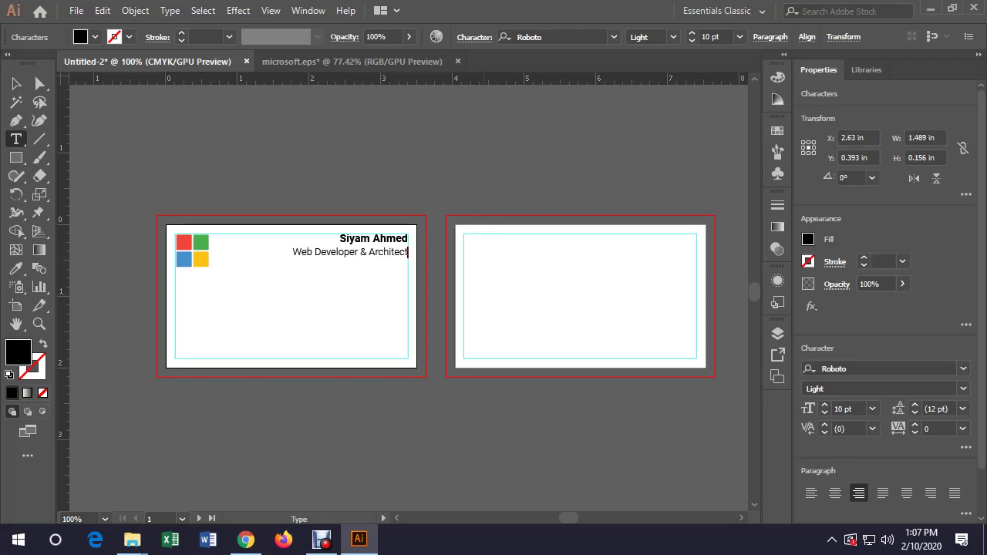
pyautogui.press('Escape')
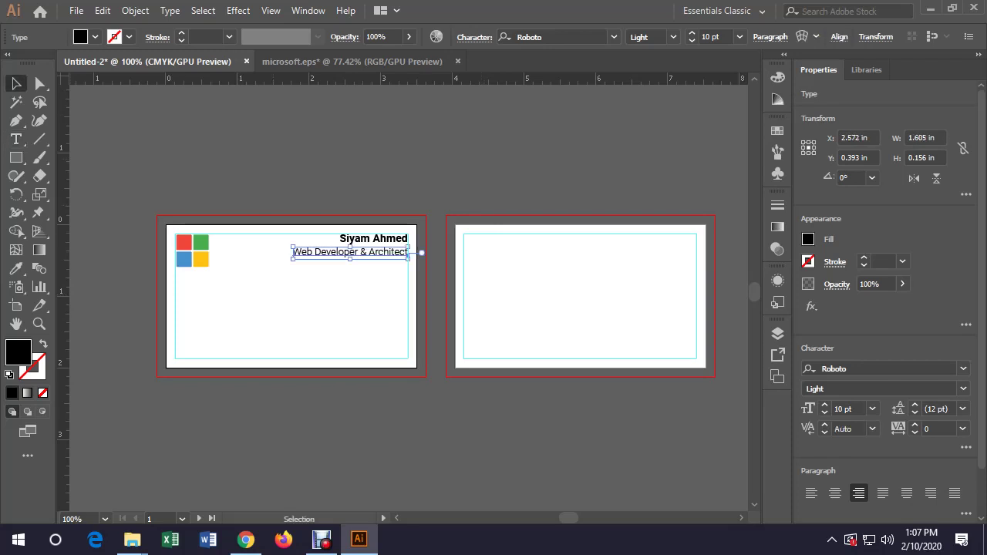
pyautogui.hotkey('ctrl', 'shift', 'a')
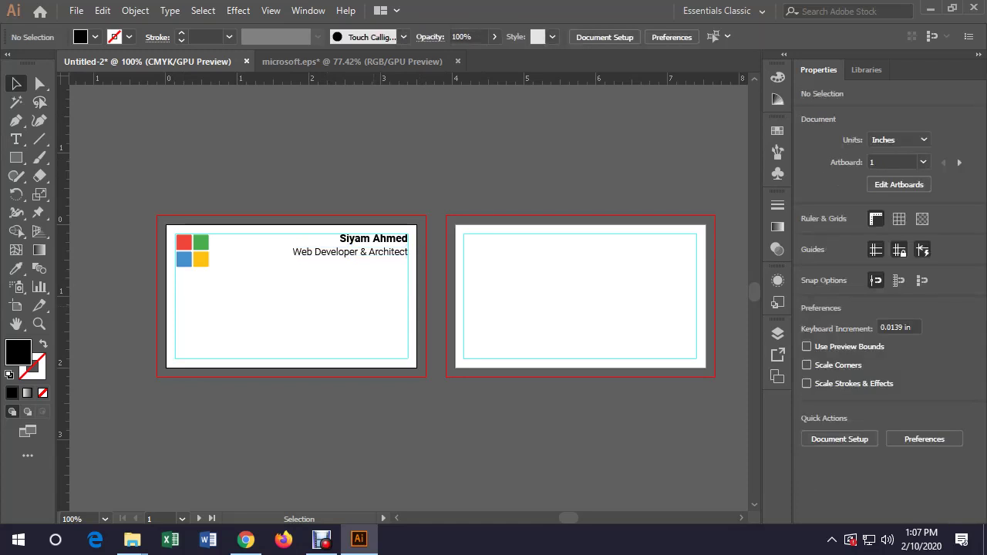
pyautogui.scroll(-1, 435, 287)
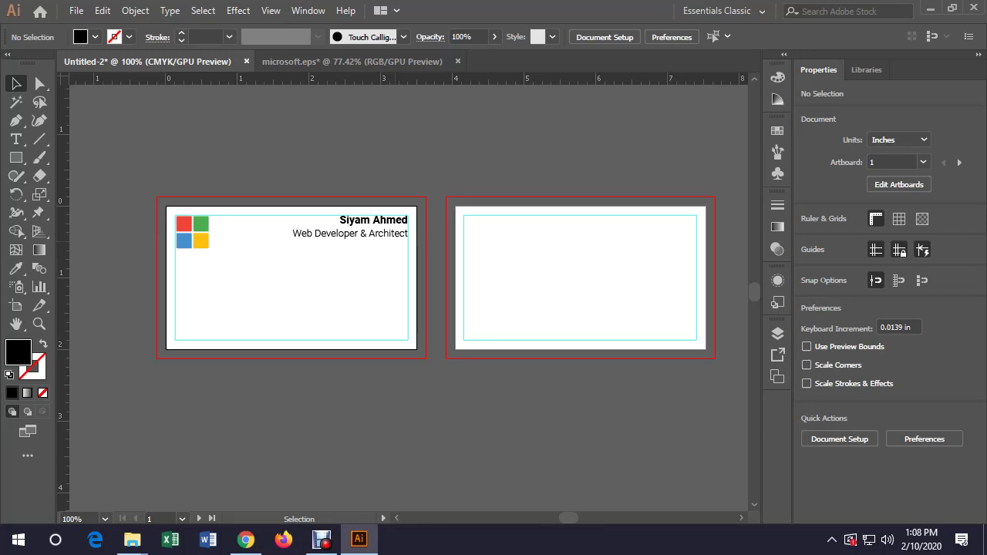
# Create a 3.5 × 2 in rectangle with the Rectangle tool
pyautogui.press('m')
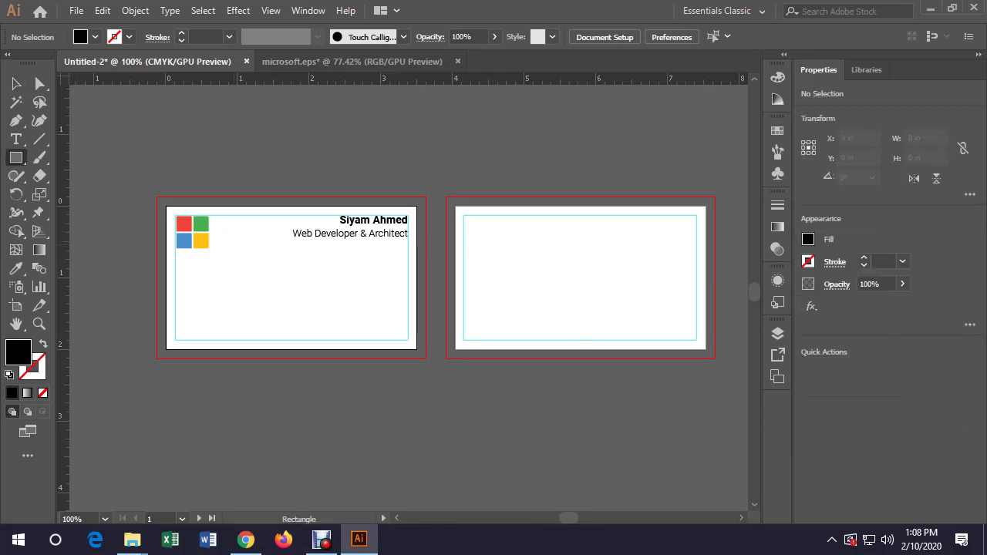
pyautogui.click(291, 284)
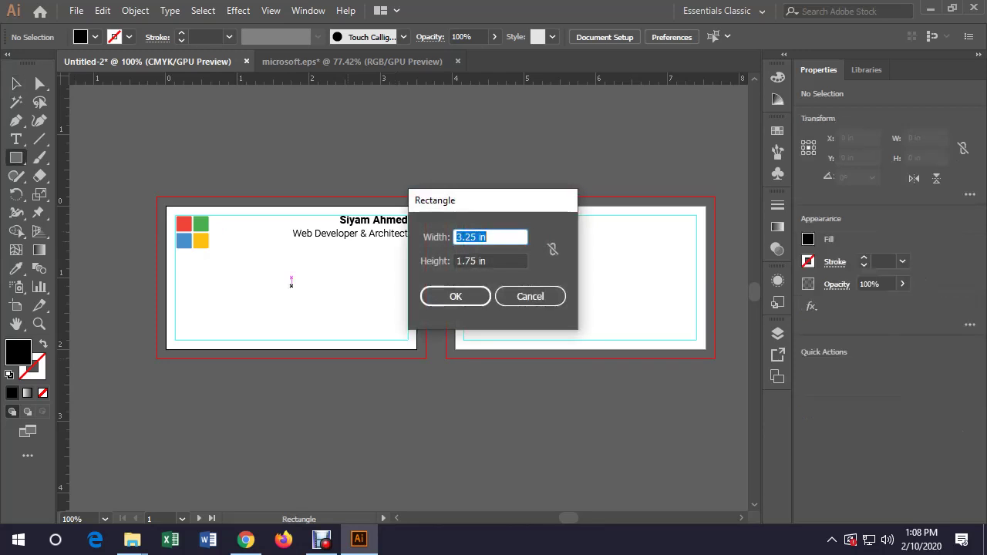
pyautogui.write('3.5')
pyautogui.press('Tab')
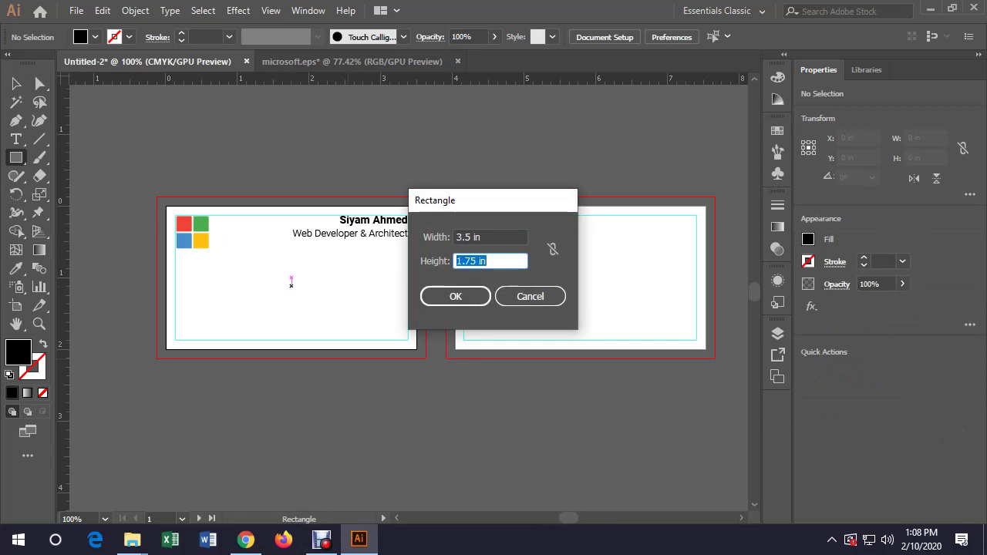
pyautogui.write('2')
pyautogui.press('Return')
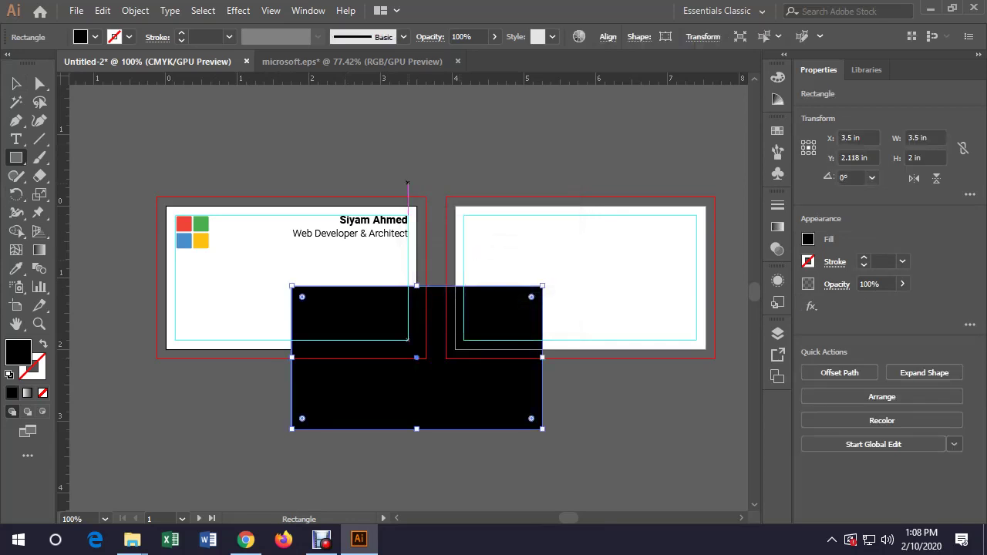
# Move the rectangle onto the front card and centre it horizontally and vertically
pyautogui.press('v')
pyautogui.moveTo(278, 336); pyautogui.dragTo(229, 304)
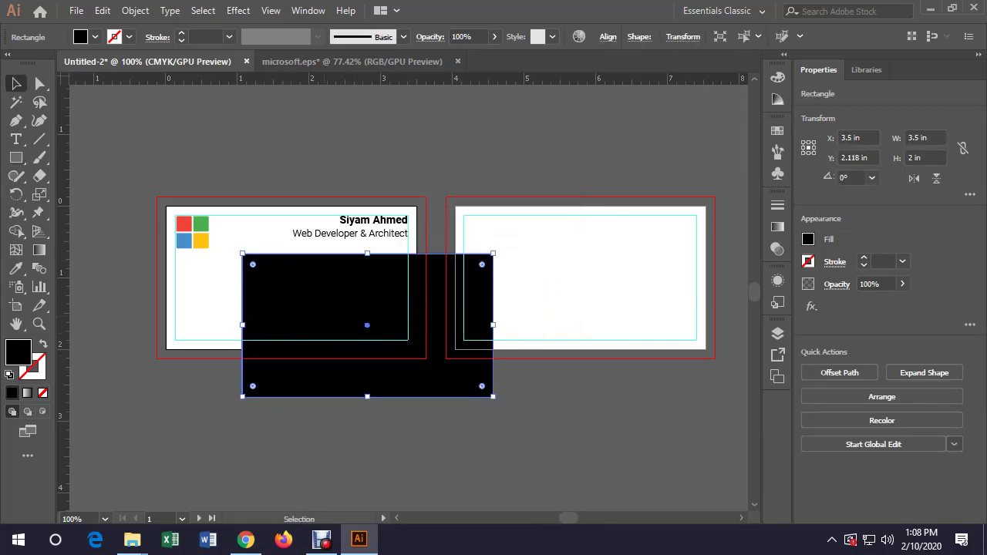
pyautogui.click(608, 37)
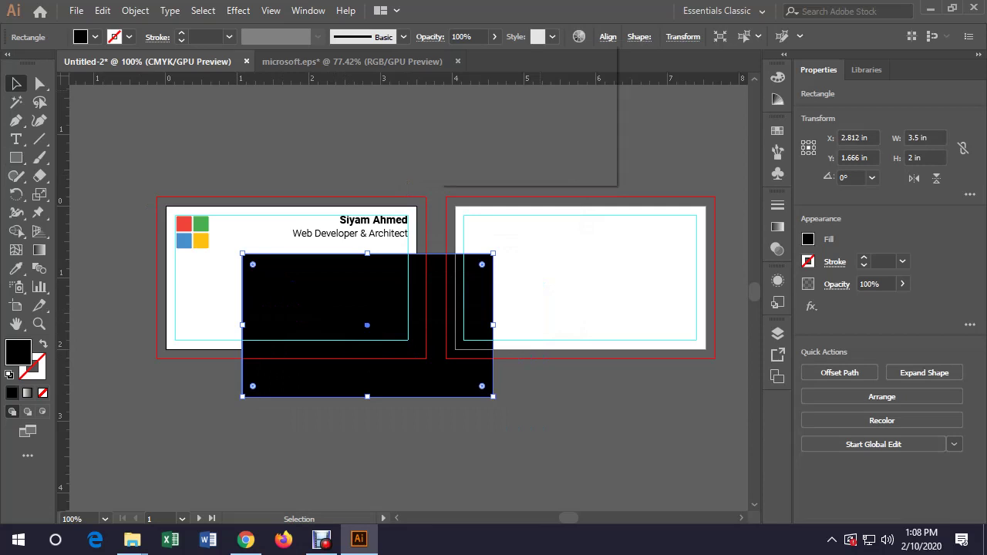
pyautogui.click(480, 79)
pyautogui.click(575, 80)
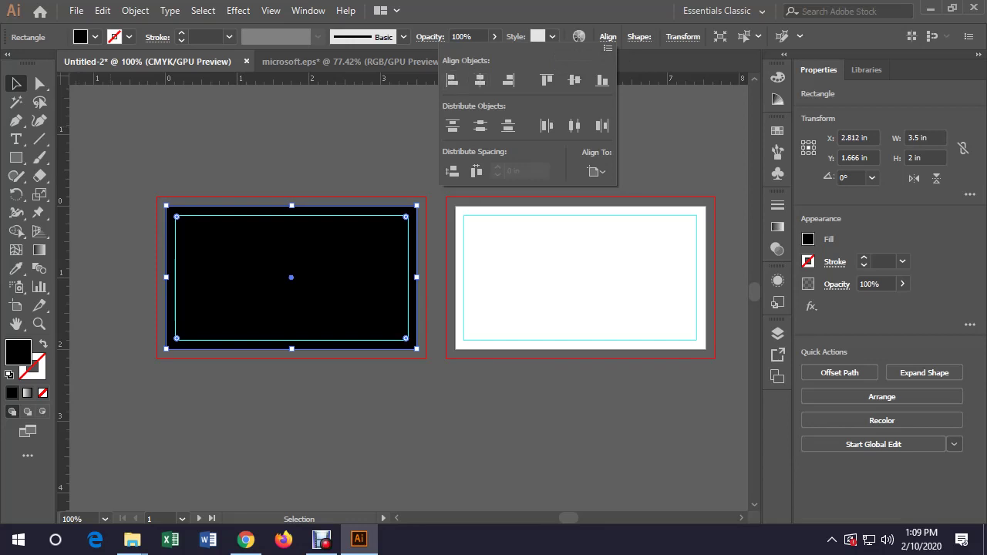
pyautogui.click(95, 36)
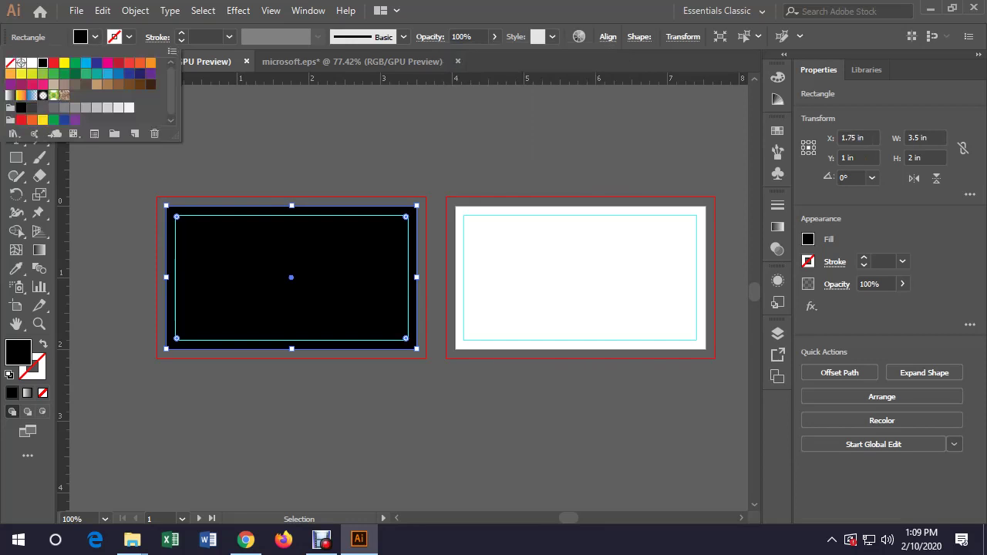
# Fill the card rectangle light grey and send it to the back behind the logo and text
pyautogui.click(107, 107)
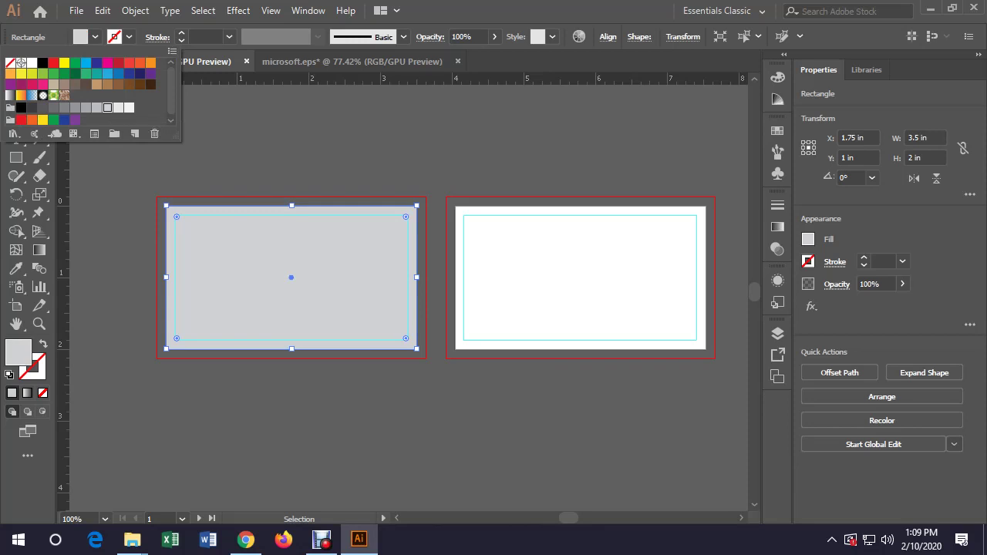
pyautogui.press('Escape')
pyautogui.click(135, 10)
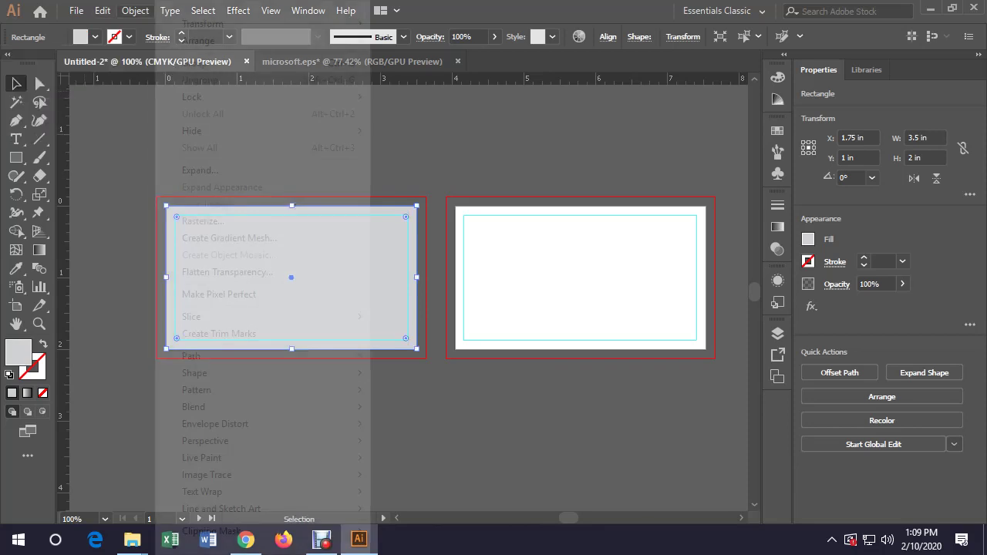
pyautogui.moveTo(199, 40)
pyautogui.click(420, 91)
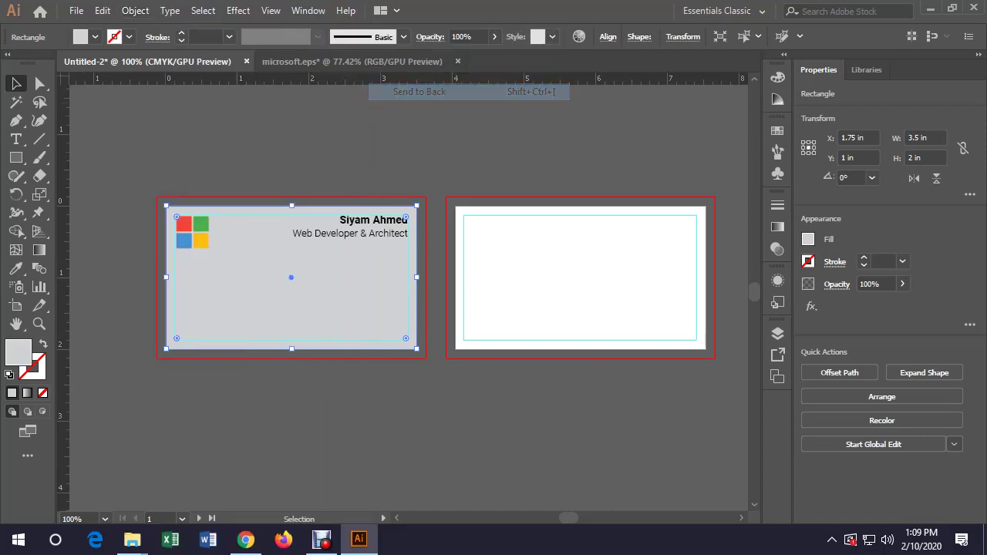
pyautogui.click(94, 36)
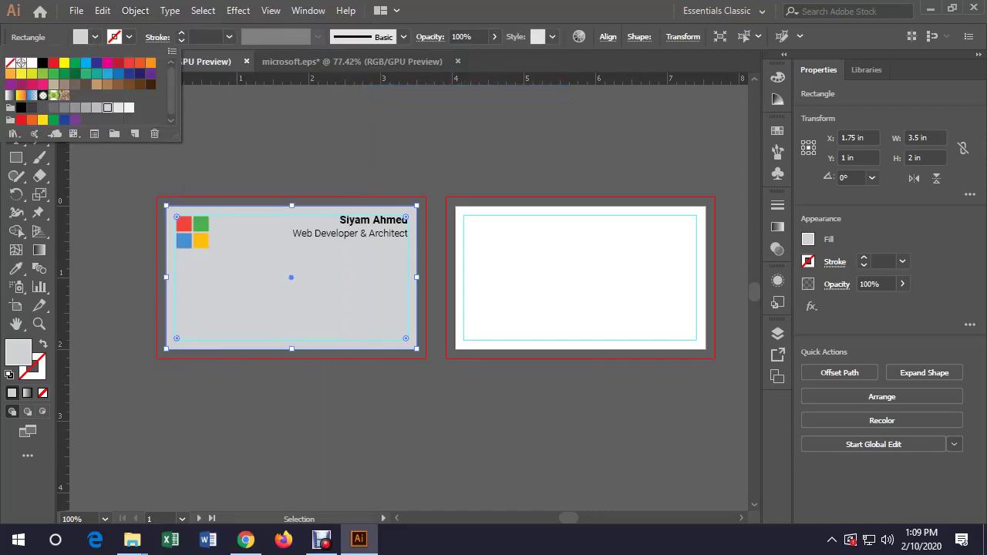
pyautogui.click(118, 107)
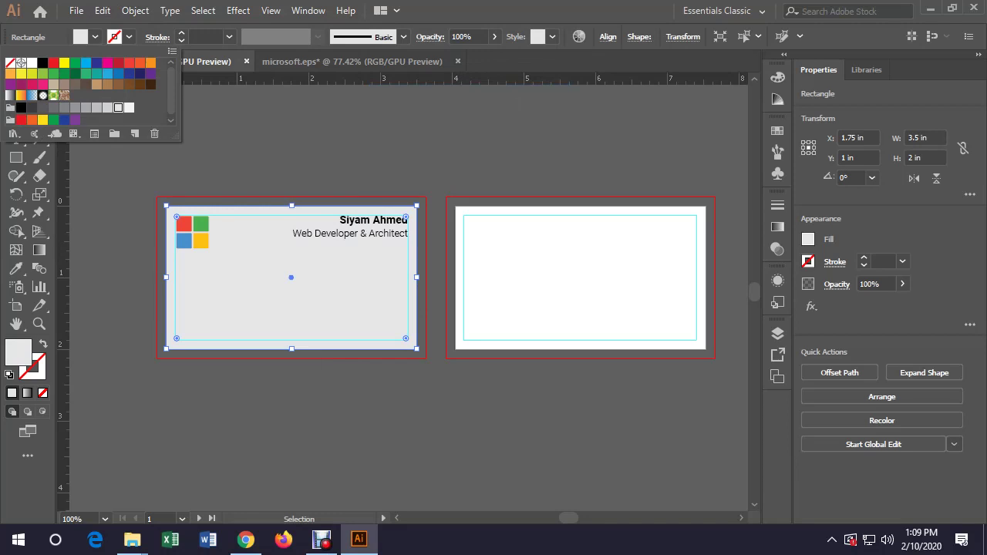
pyautogui.click(15, 158)
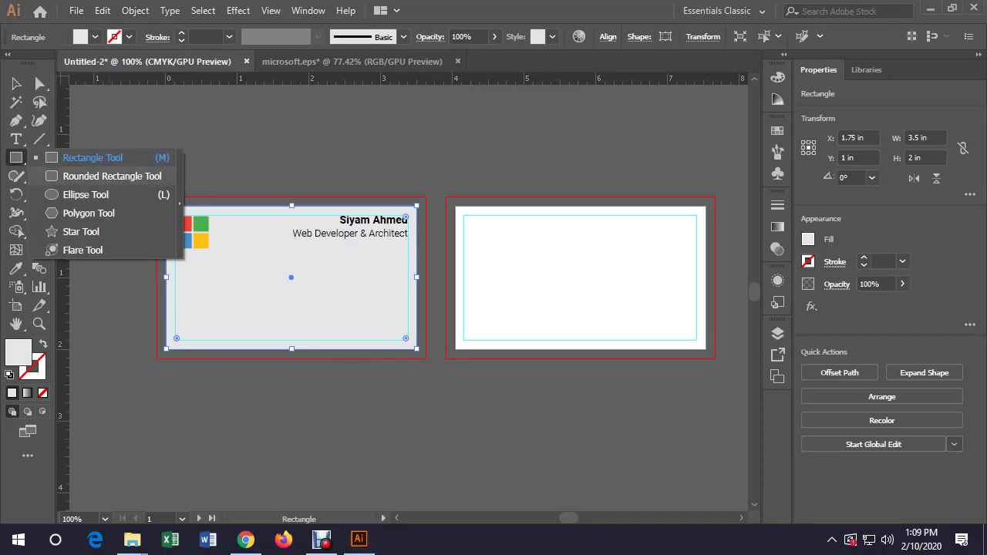
# Draw a new rectangle spanning both cards and rotate it to a diagonal
pyautogui.click(92, 157)
pyautogui.moveTo(363, 155); pyautogui.dragTo(580, 292)
pyautogui.press('v')
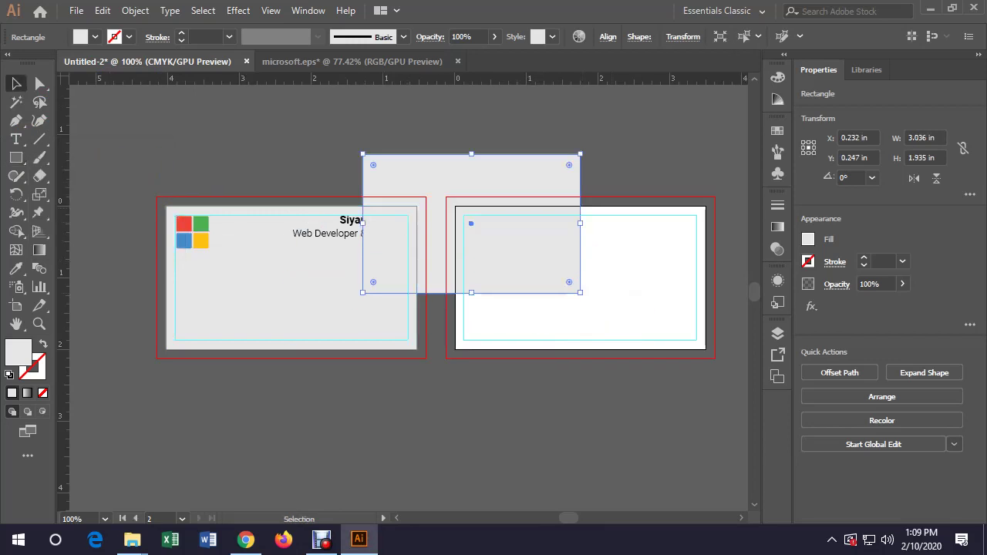
pyautogui.moveTo(597, 158); pyautogui.dragTo(587, 286)
pyautogui.moveTo(540, 232); pyautogui.dragTo(455, 266)
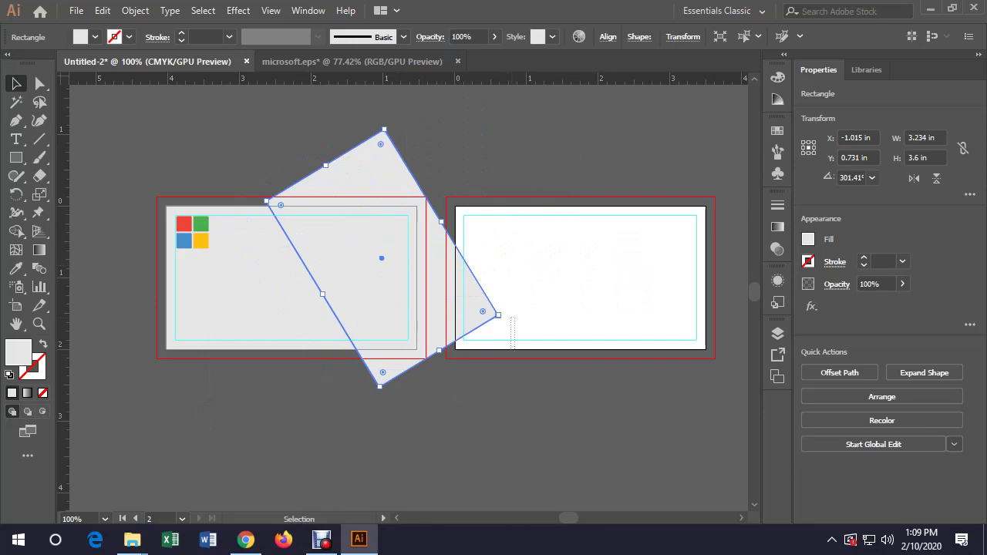
# Rotate the rectangle to about 289°, enlarge it, and select it with the front card rectangle
pyautogui.hotkey('ctrl', 'shift', 'a')
pyautogui.click(381, 257)
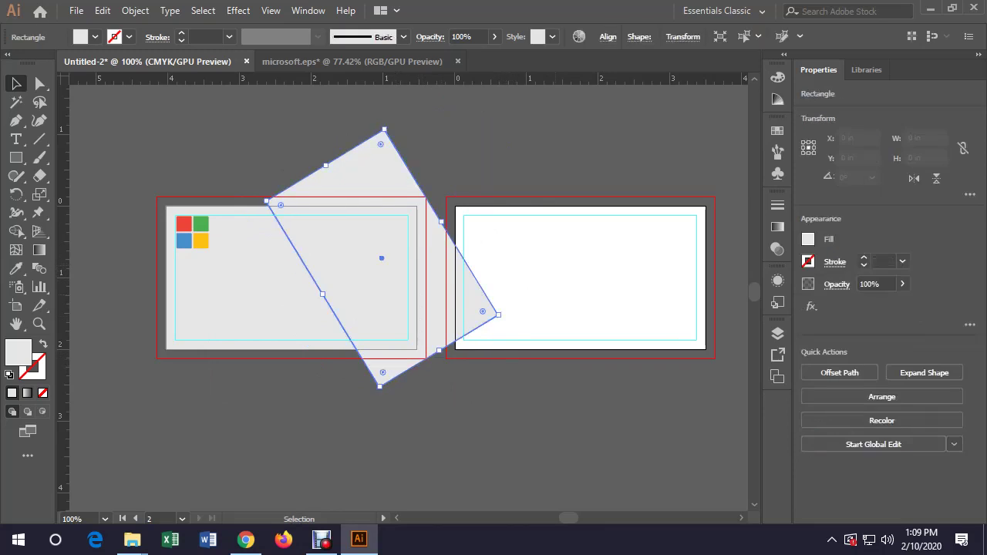
pyautogui.moveTo(502, 318); pyautogui.dragTo(483, 354)
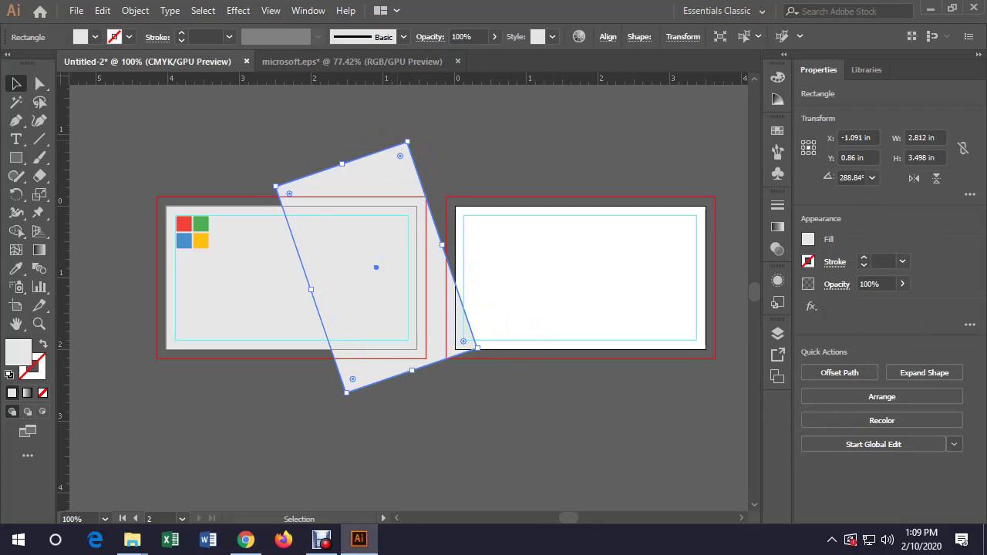
pyautogui.moveTo(407, 141); pyautogui.dragTo(409, 137)
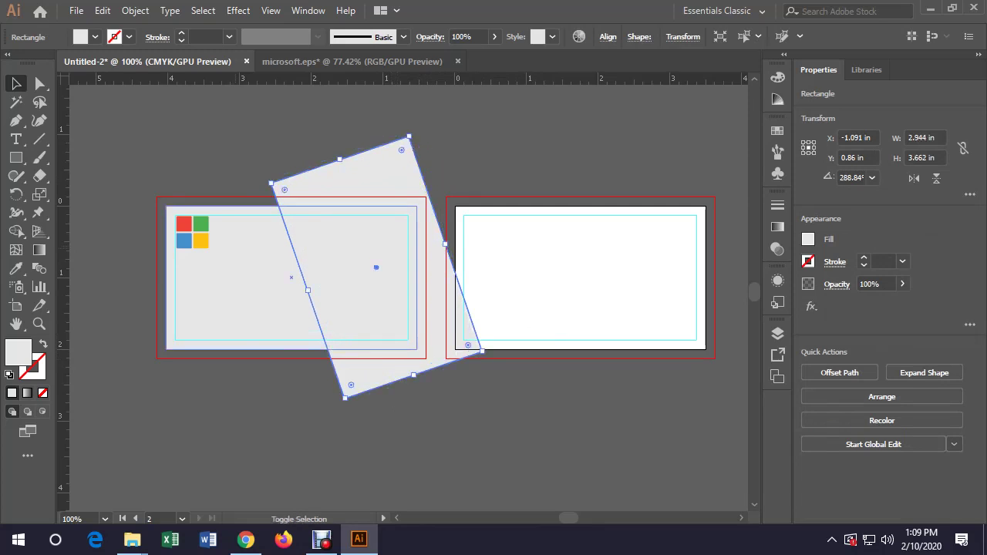
pyautogui.keyDown('shift'); pyautogui.click(232, 308); pyautogui.keyUp('shift')
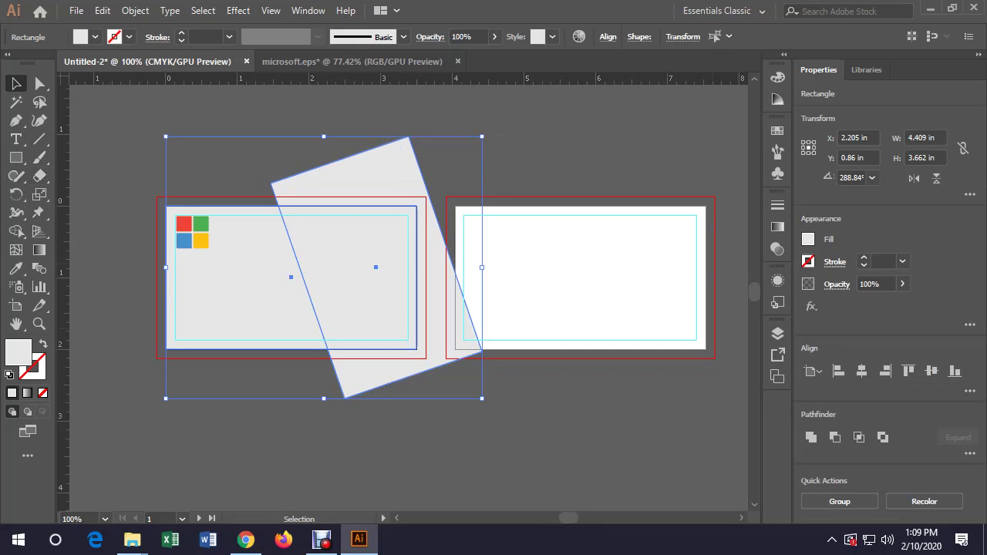
# Split the card along the diagonal with Shape Builder, removing the tilted rectangle's outside parts
pyautogui.click(835, 437)
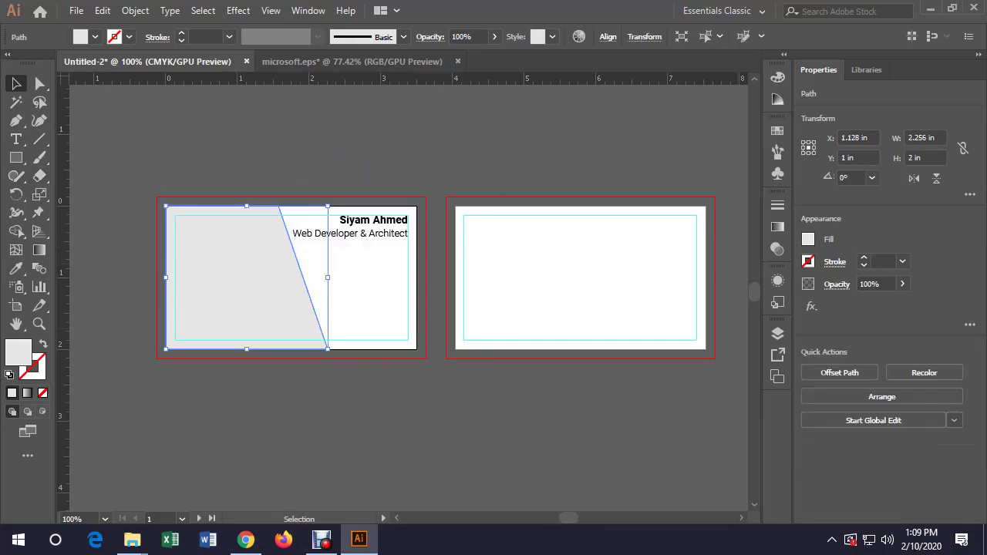
pyautogui.hotkey('ctrl', 'z')
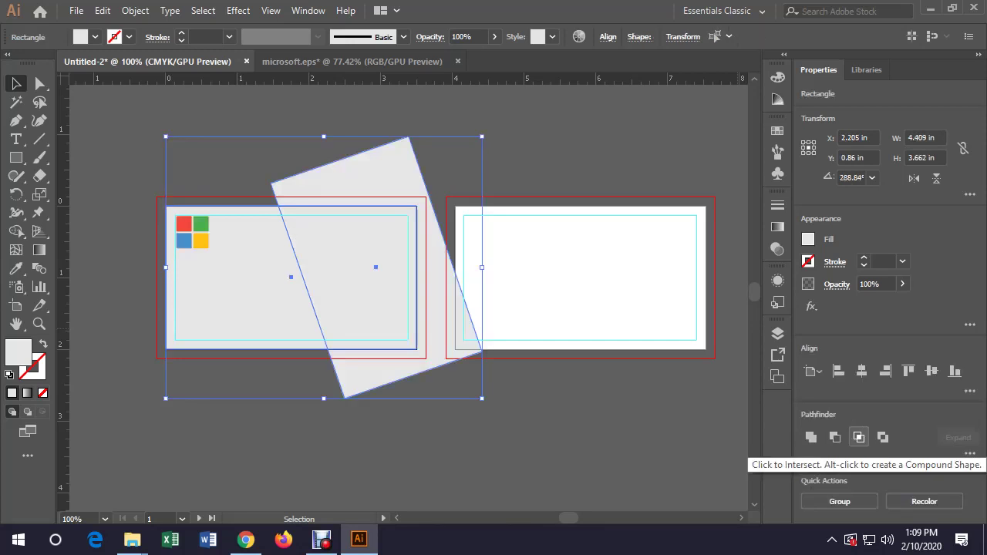
pyautogui.hotkey('ctrl', 'z')
pyautogui.hotkey('ctrl', 'z')
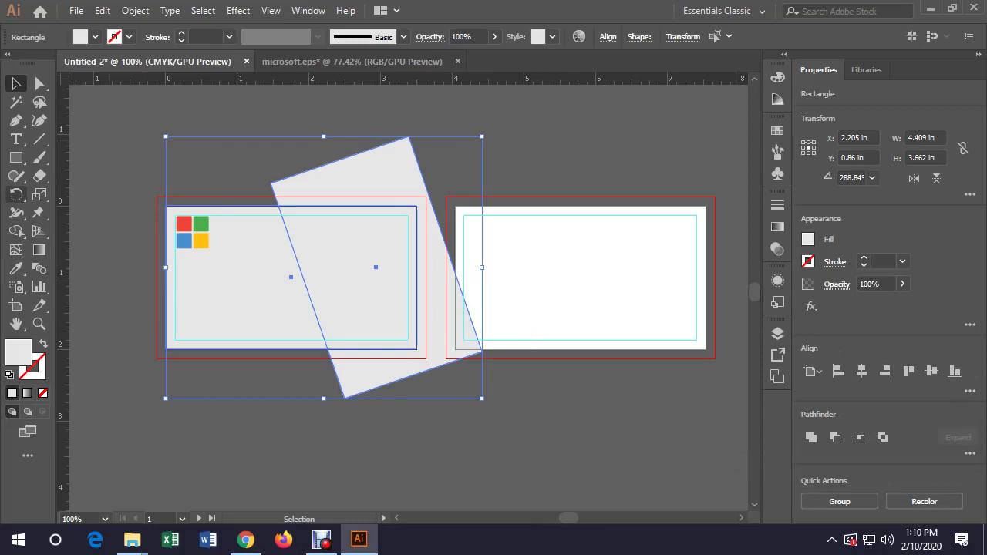
pyautogui.click(15, 231)
pyautogui.keyDown('alt'); pyautogui.click(371, 170); pyautogui.keyUp('alt')
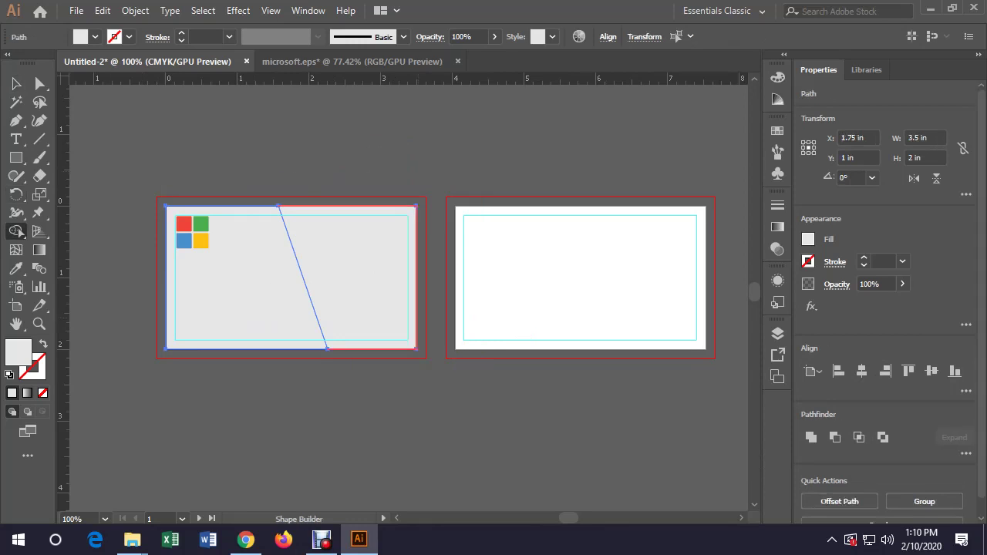
# Fill the right part of the split card with green
pyautogui.press('v')
pyautogui.hotkey('ctrl', 'shift', 'a')
pyautogui.click(347, 278)
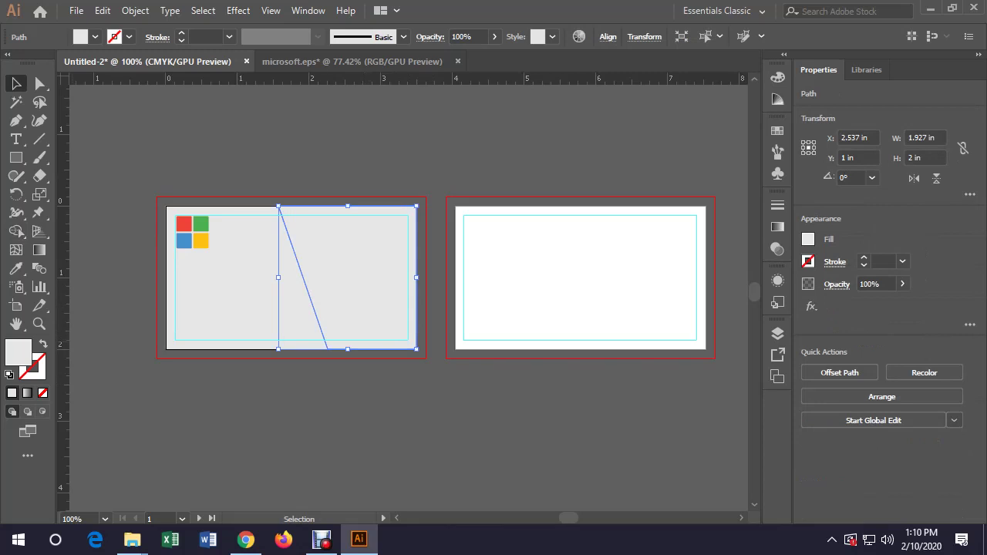
pyautogui.click(95, 36)
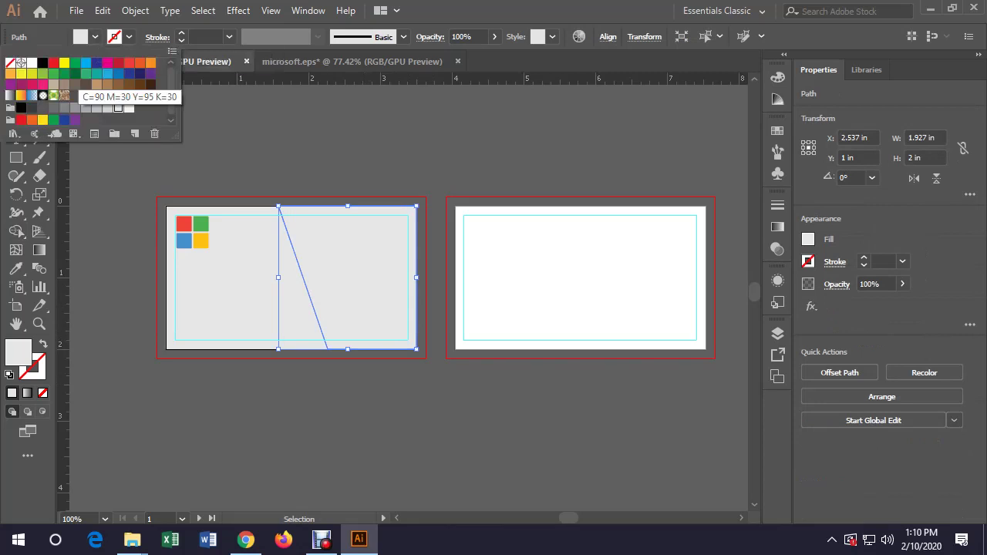
pyautogui.click(64, 74)
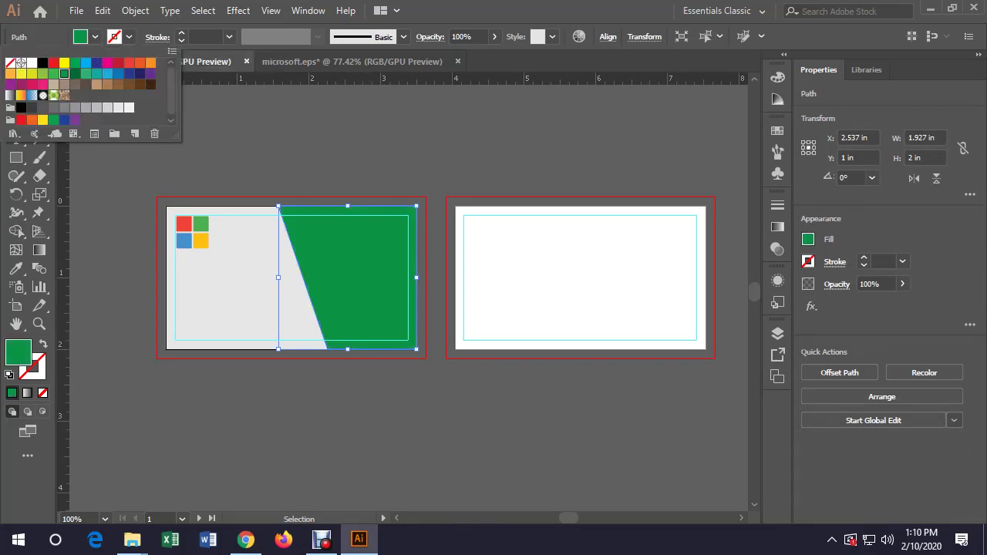
pyautogui.press('Escape')
# Send the green panel backward twice so it sits behind the name and title
pyautogui.click(432, 432)
pyautogui.click(363, 293)
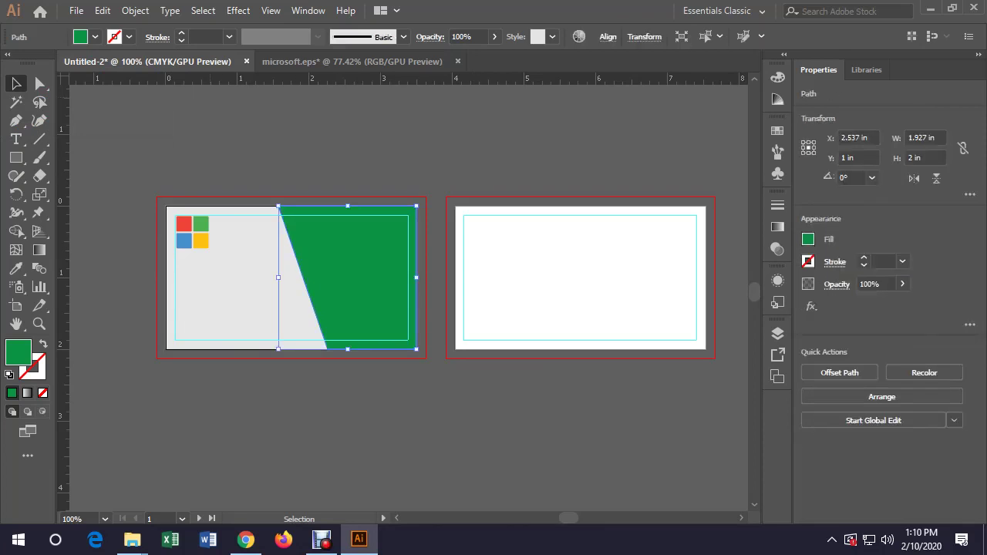
pyautogui.click(102, 10)
pyautogui.moveTo(135, 10)
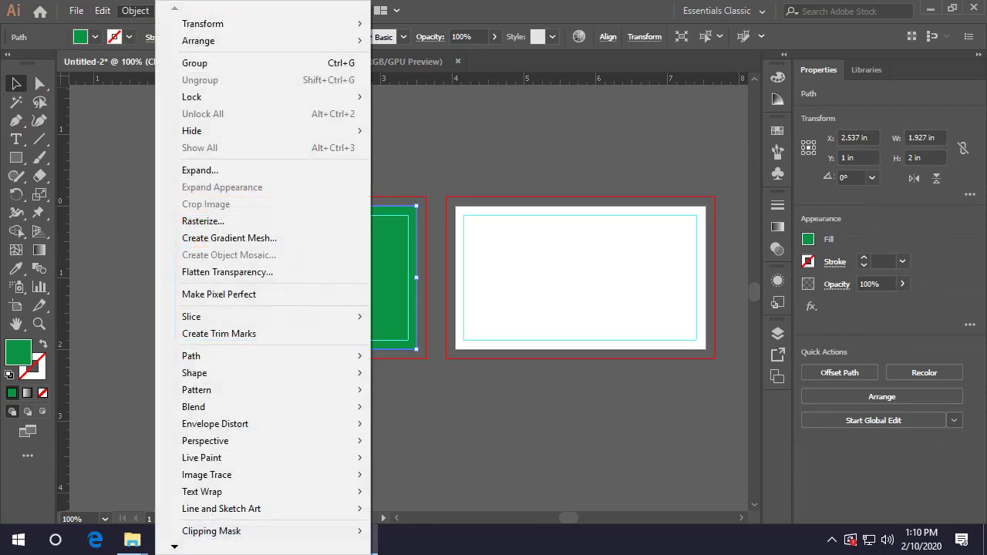
pyautogui.moveTo(198, 40)
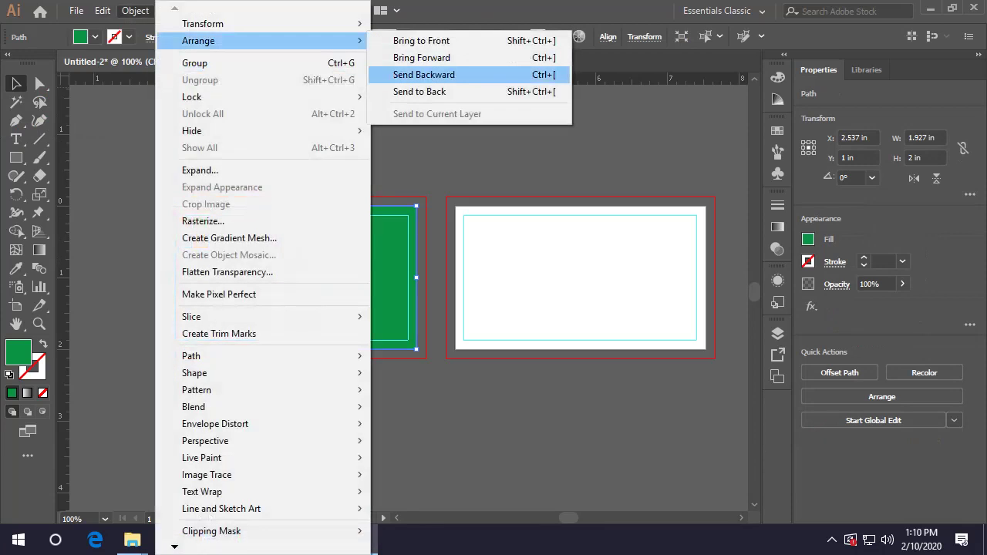
pyautogui.click(423, 75)
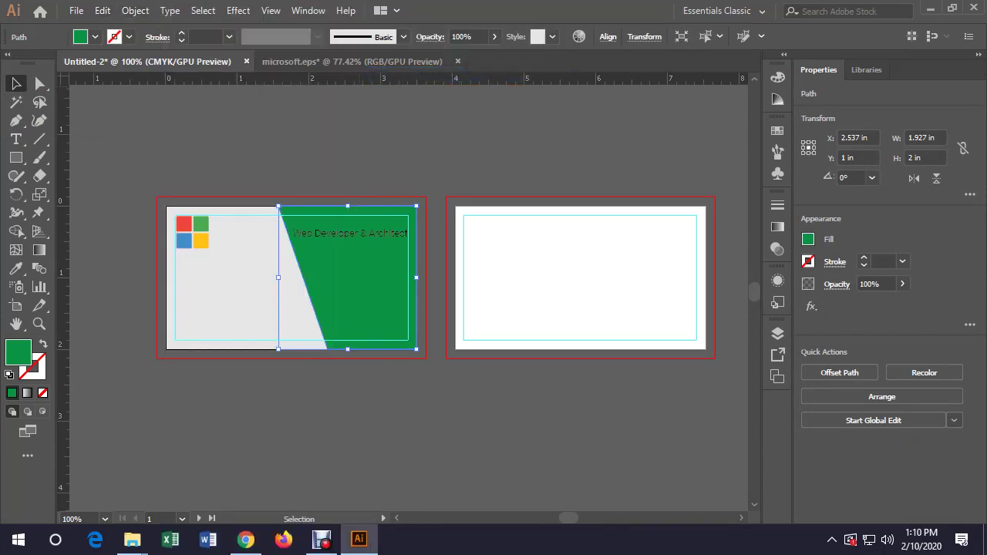
pyautogui.click(135, 10)
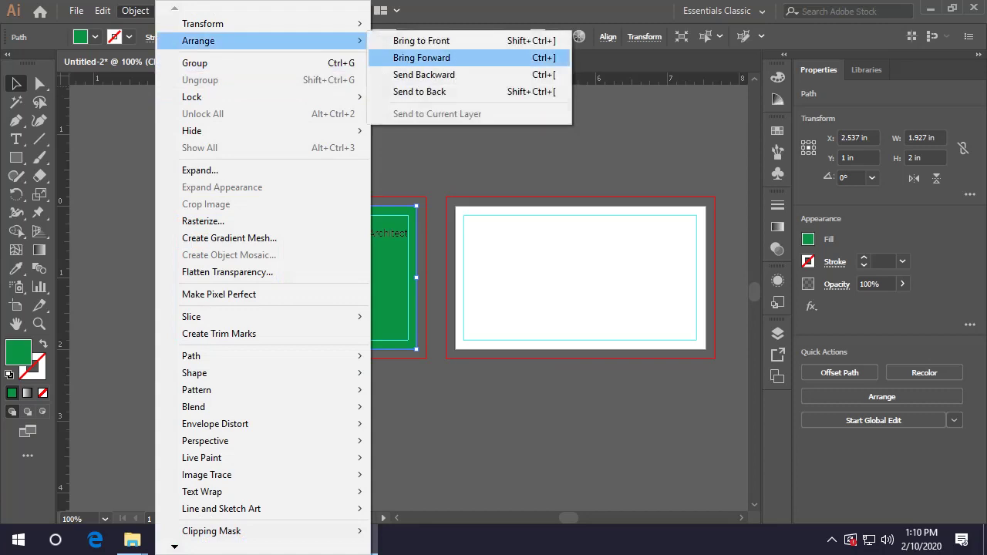
pyautogui.click(424, 75)
# Make the name and title text white
pyautogui.hotkey('ctrl', 'shift', 'a')
pyautogui.click(363, 293)
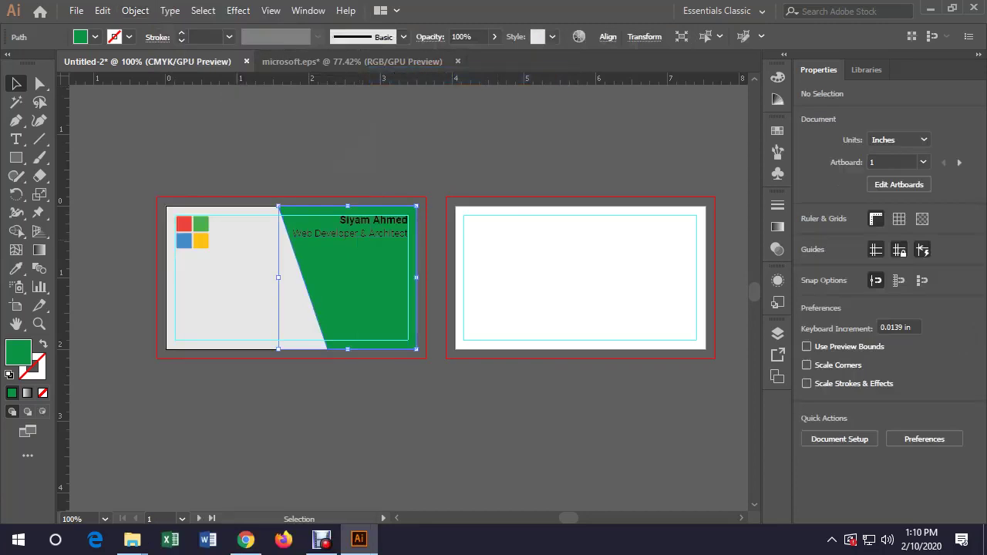
pyautogui.click(374, 220)
pyautogui.keyDown('shift'); pyautogui.click(351, 233); pyautogui.keyUp('shift')
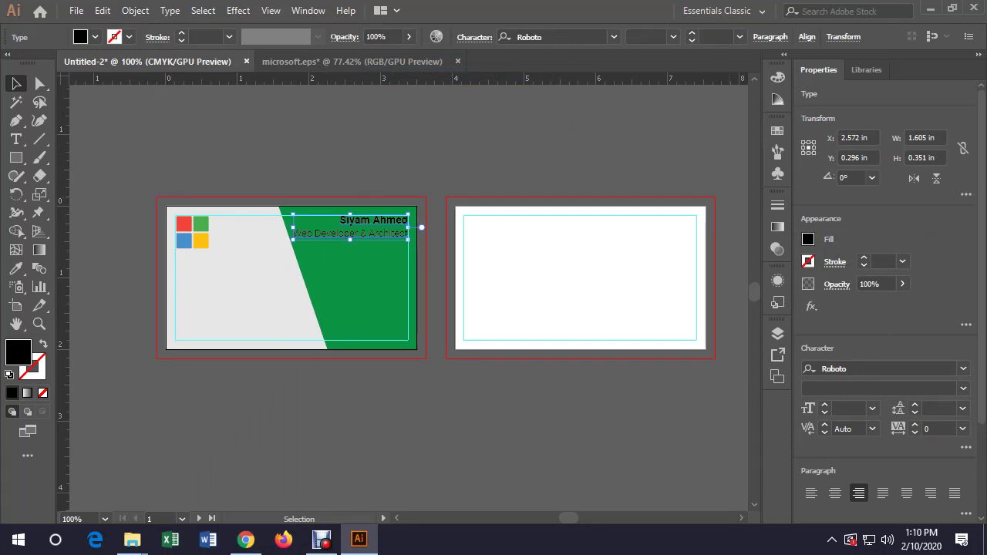
pyautogui.click(95, 36)
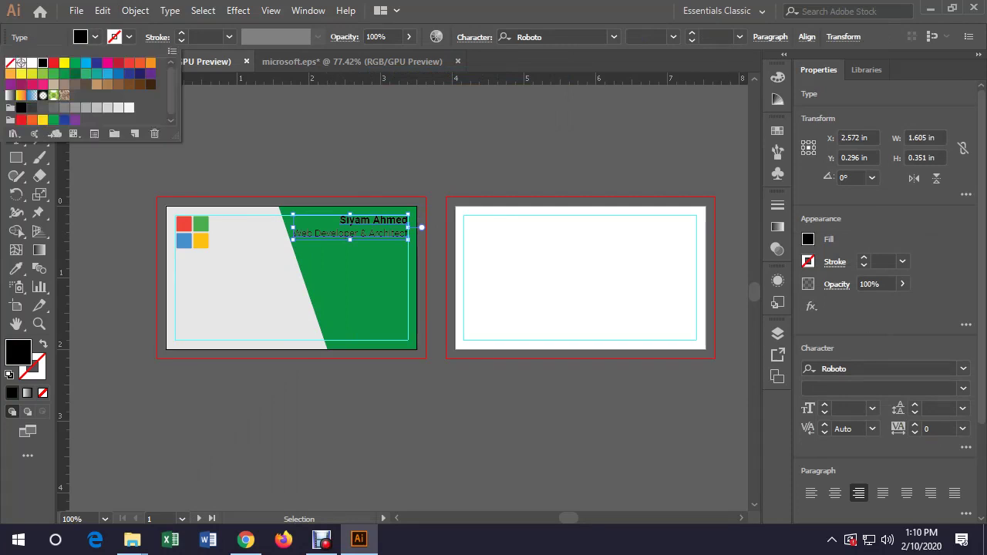
pyautogui.click(32, 62)
pyautogui.press('Escape')
pyautogui.hotkey('ctrl', 'shift', 'a')
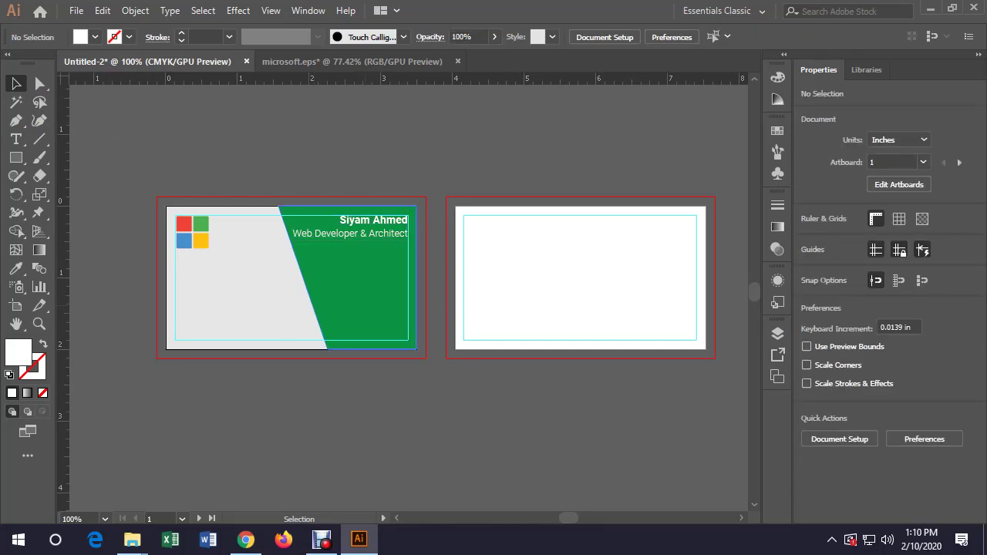
# Trim the green panel's overhang outside the card using Shape Builder
pyautogui.click(371, 309)
pyautogui.moveTo(279, 206); pyautogui.dragTo(262, 189)
pyautogui.keyDown('shift'); pyautogui.click(208, 309); pyautogui.keyUp('shift')
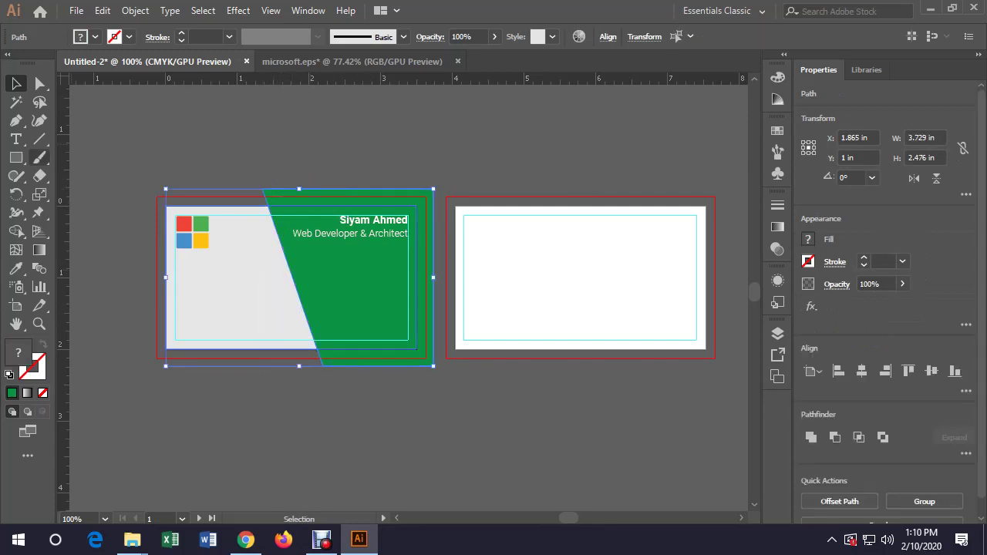
pyautogui.click(16, 231)
pyautogui.keyDown('alt'); pyautogui.click(426, 278); pyautogui.keyUp('alt')
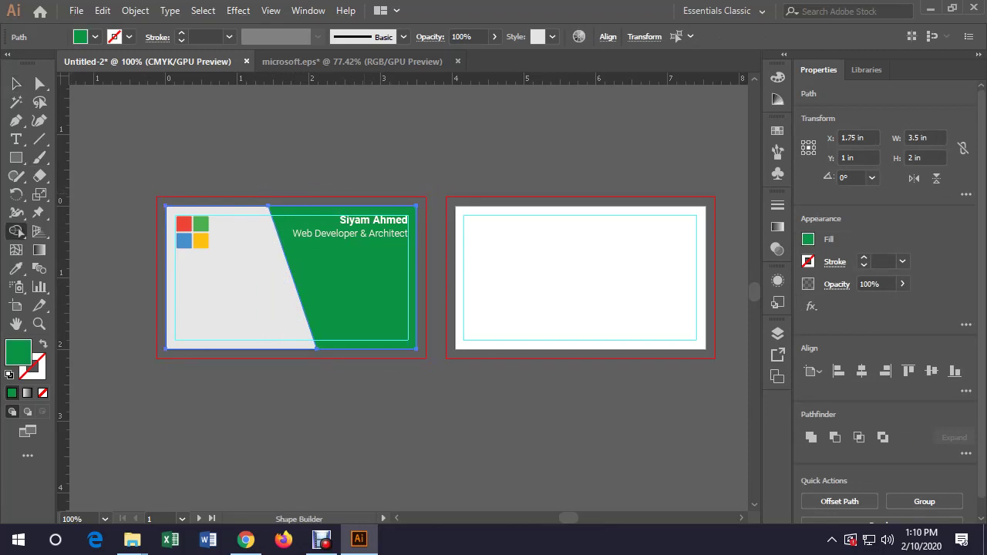
pyautogui.press('v')
pyautogui.click(426, 278)
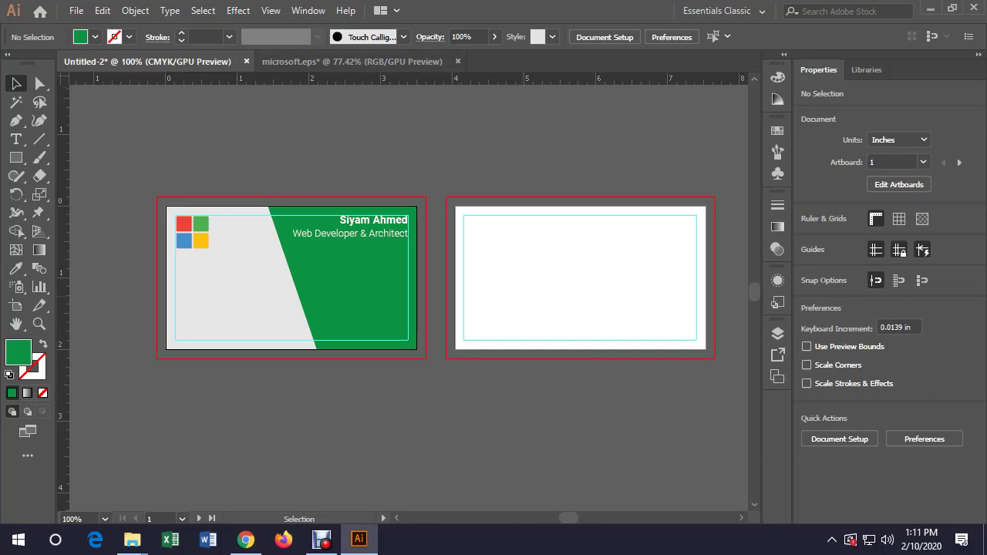
# Create a 3.5 × 2 in rectangle on the back card
pyautogui.press('pagedown')
pyautogui.click(232, 324)
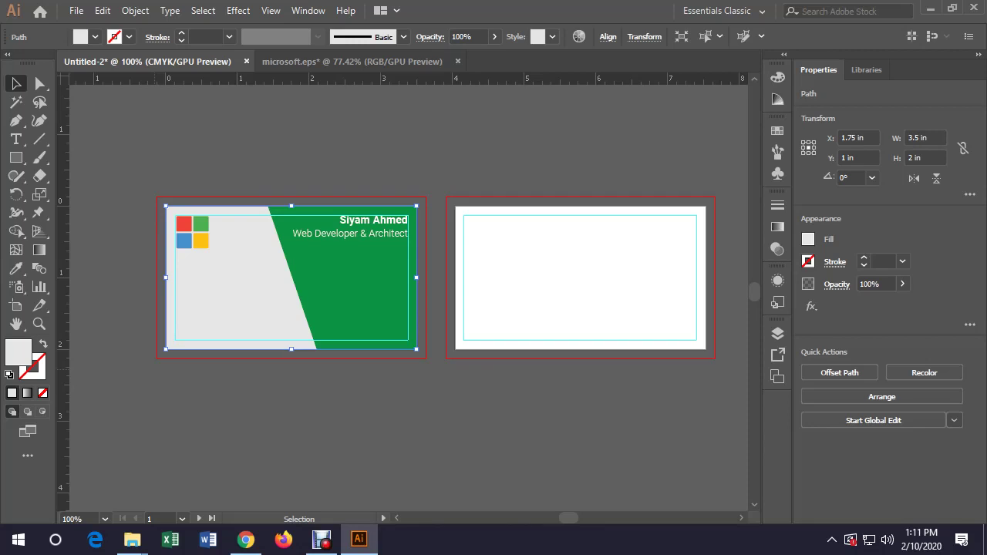
pyautogui.hotkey('ctrl', 'shift', 'a')
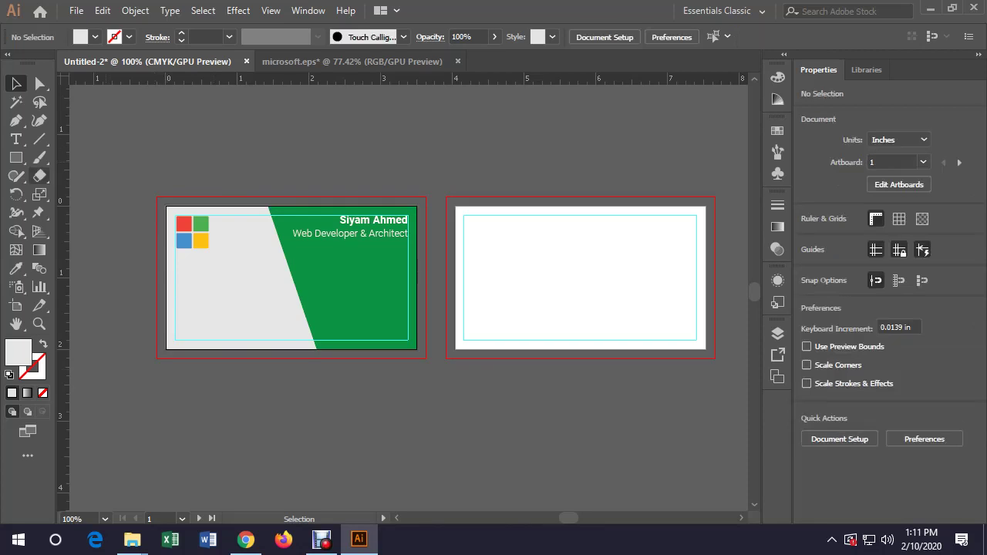
pyautogui.click(16, 157)
pyautogui.click(514, 241)
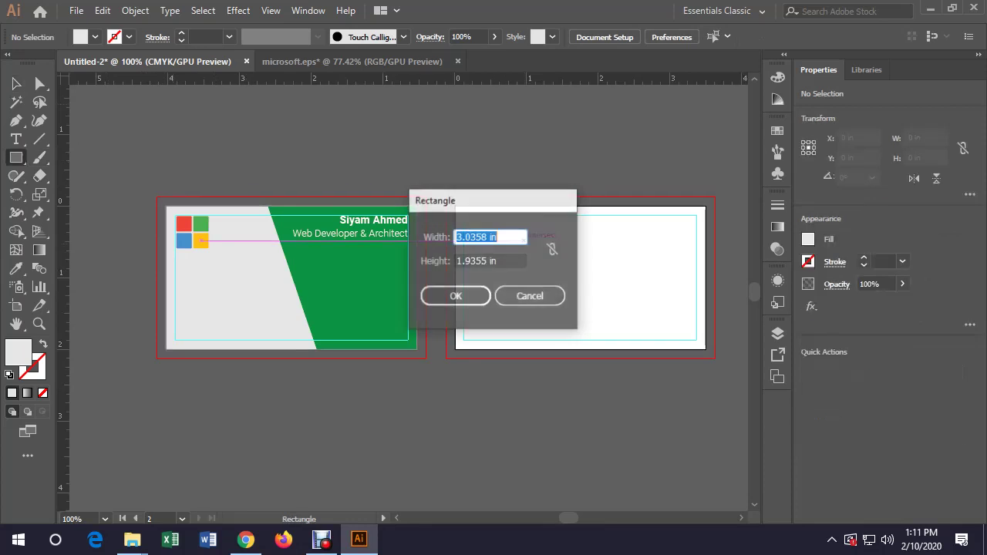
pyautogui.write('3.5')
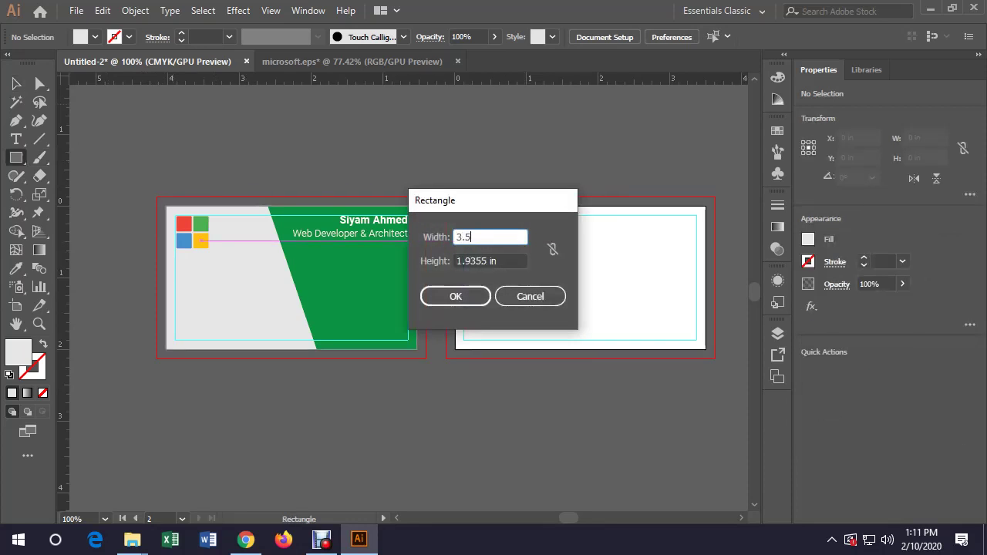
pyautogui.press('Tab')
pyautogui.write('2')
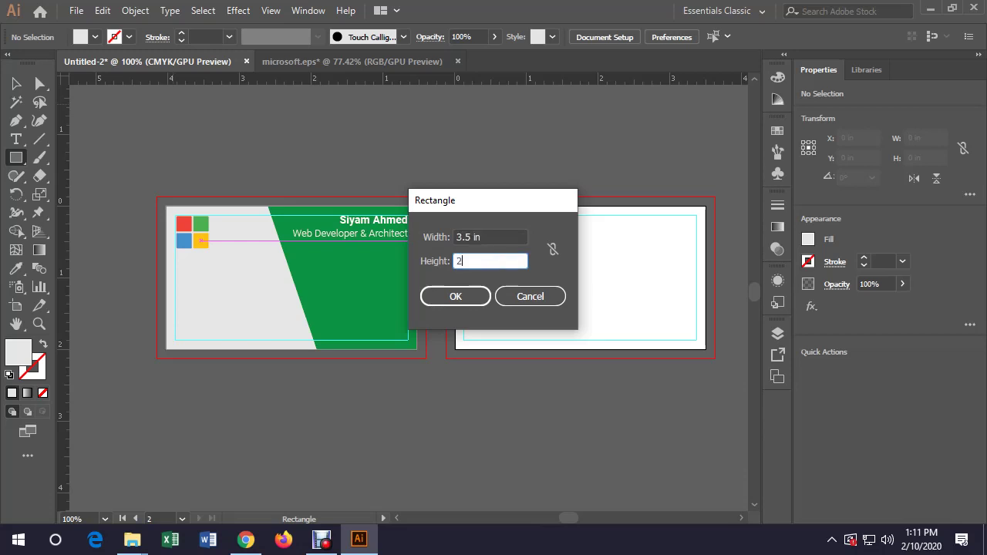
pyautogui.press('Return')
# Centre the rectangle horizontally and vertically on the back artboard using Align to Artboard
pyautogui.press('v')
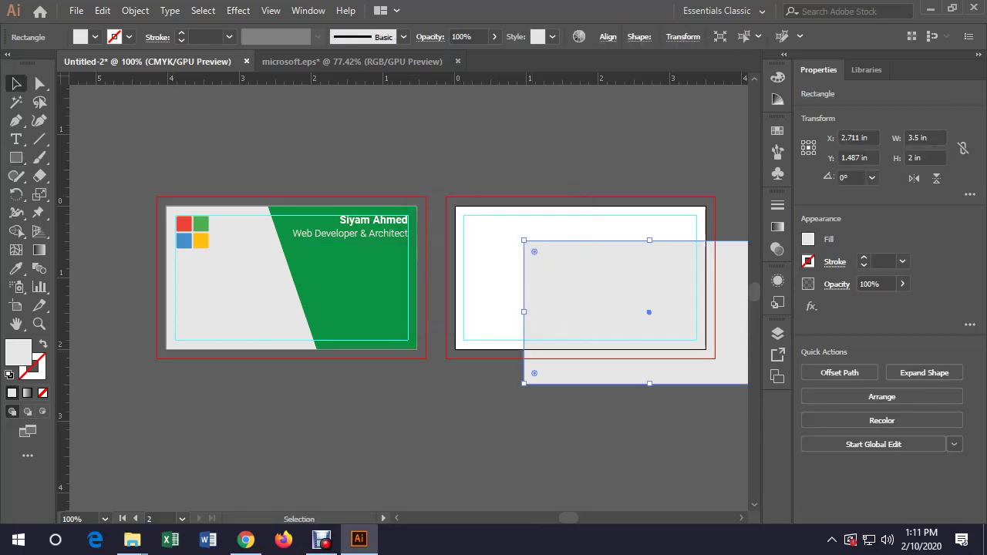
pyautogui.moveTo(606, 278); pyautogui.dragTo(571, 255)
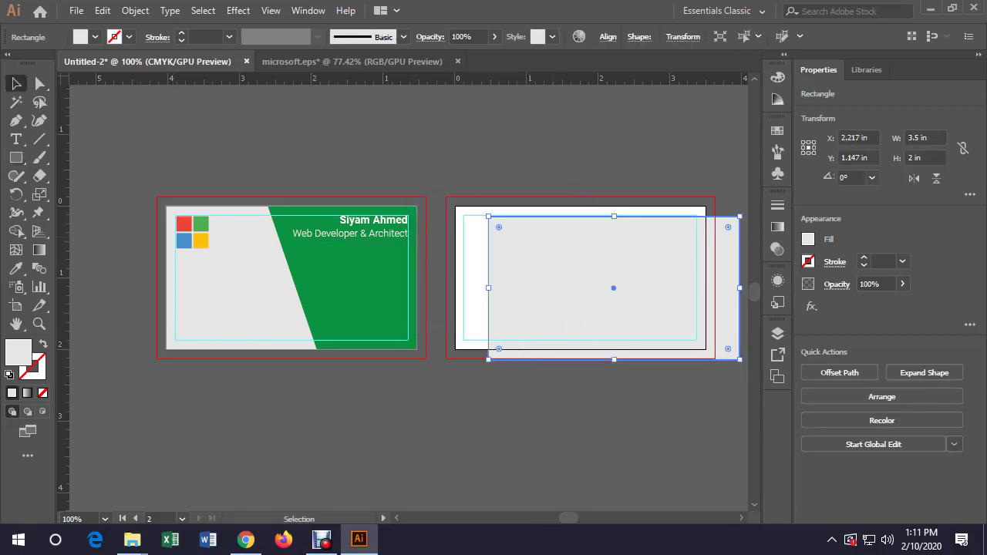
pyautogui.hotkey('ctrl', 'shift', 'a')
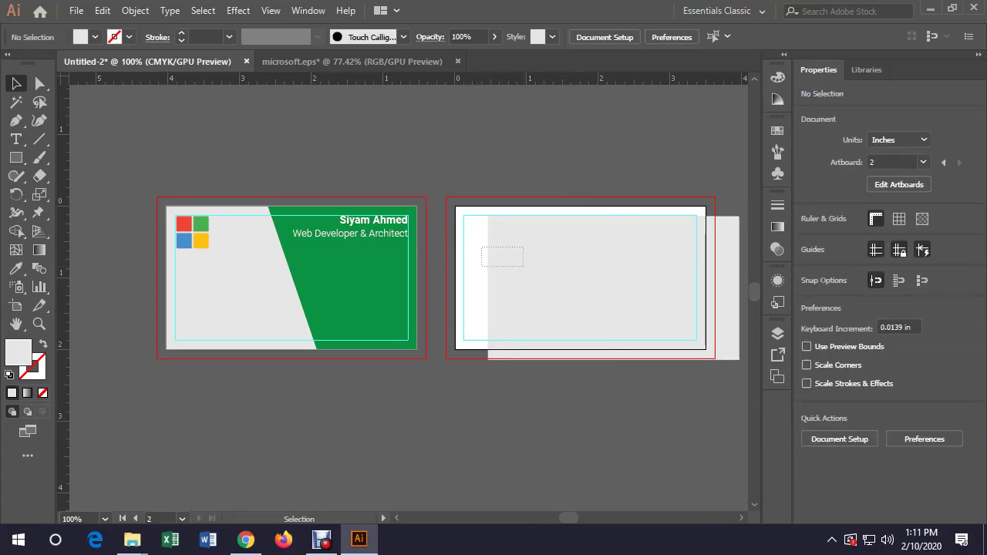
pyautogui.click(498, 247)
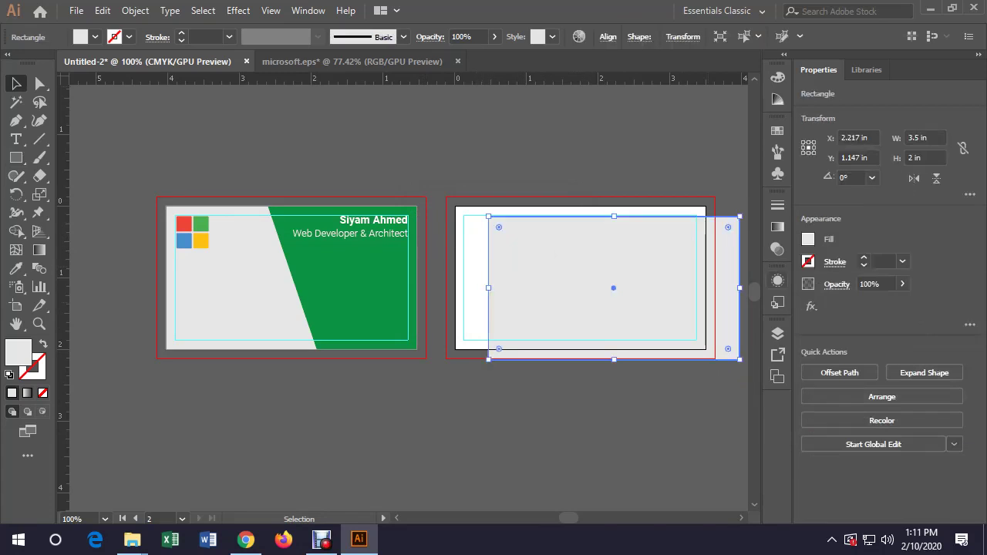
pyautogui.click(608, 36)
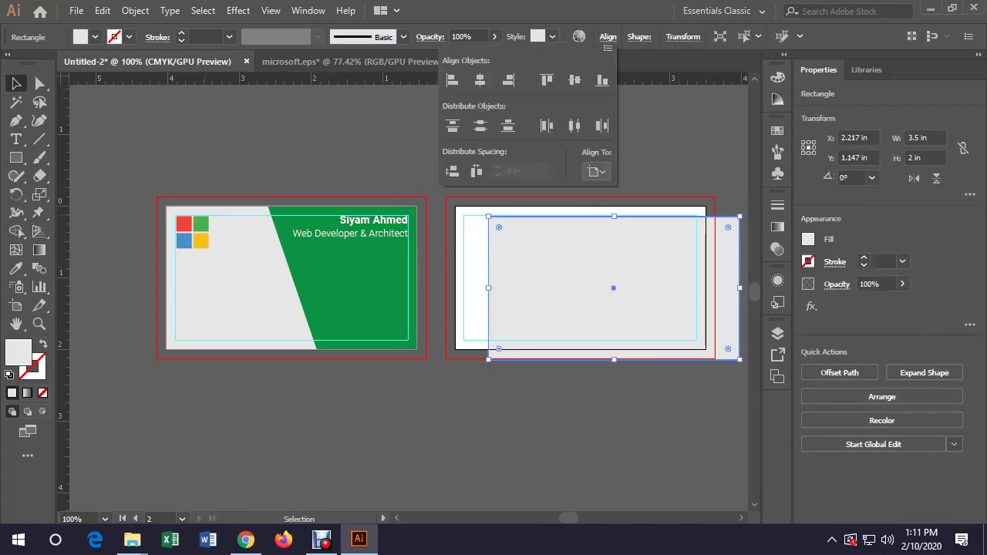
pyautogui.click(596, 171)
pyautogui.click(633, 223)
pyautogui.click(480, 79)
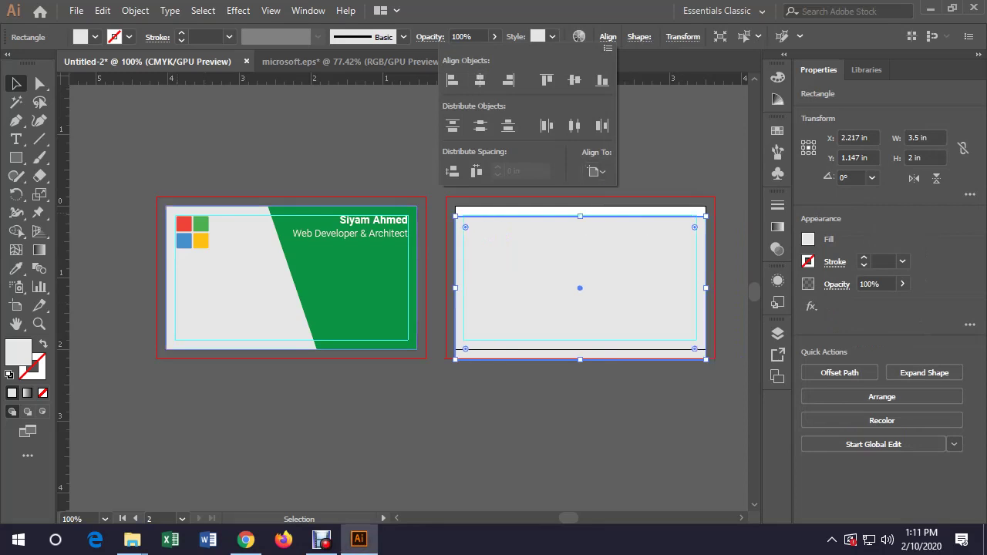
pyautogui.click(575, 79)
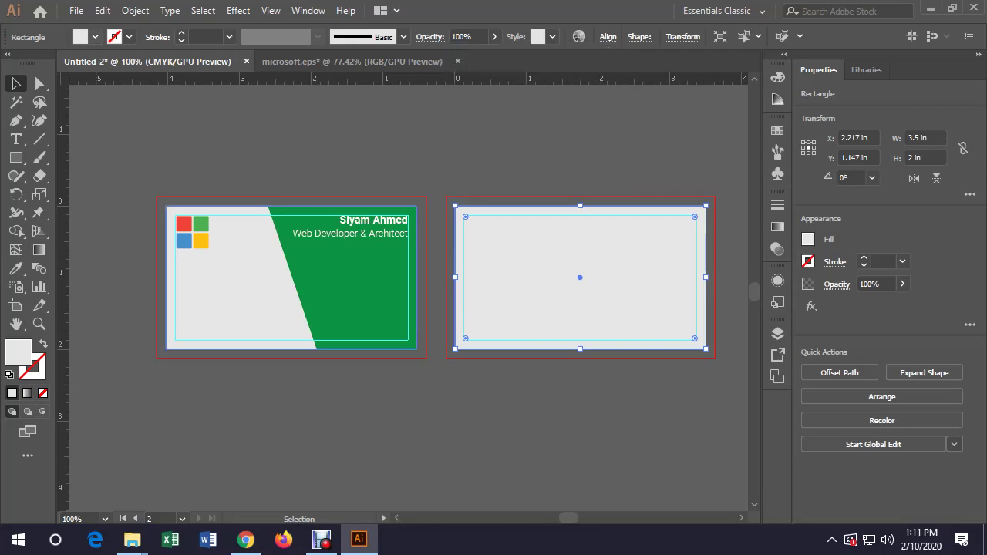
# Fill the back card rectangle dark grey
pyautogui.click(80, 36)
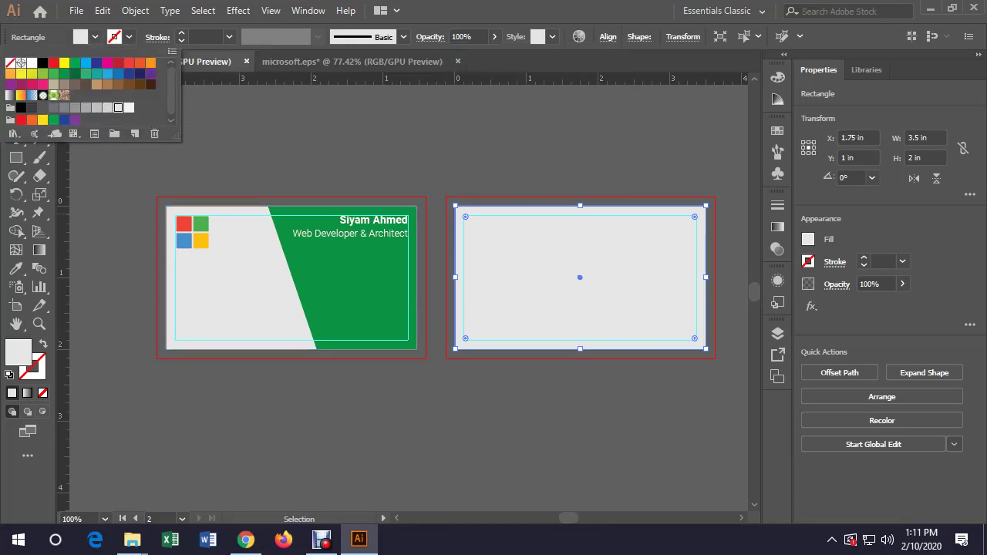
pyautogui.click(31, 108)
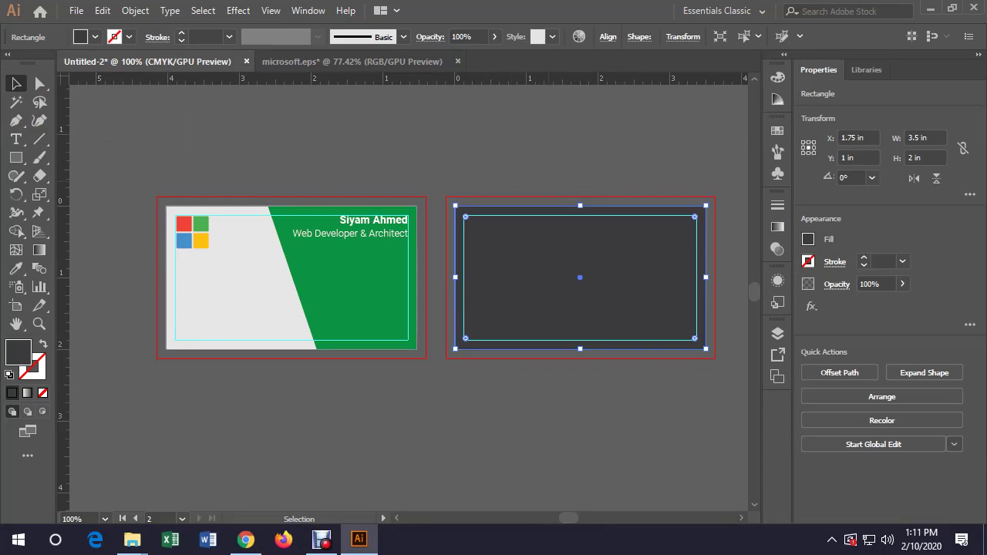
pyautogui.hotkey('ctrl', 'shift', 'a')
pyautogui.click(363, 294)
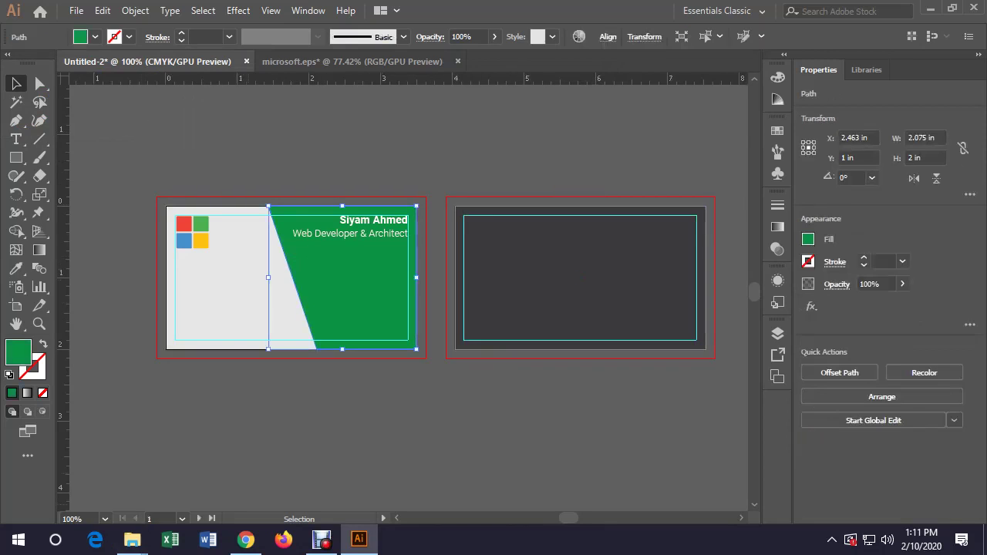
# Duplicate the dark rectangle slightly to the right and fill the copy green
pyautogui.click(579, 277)
pyautogui.moveTo(580, 277); pyautogui.dragTo(611, 277)
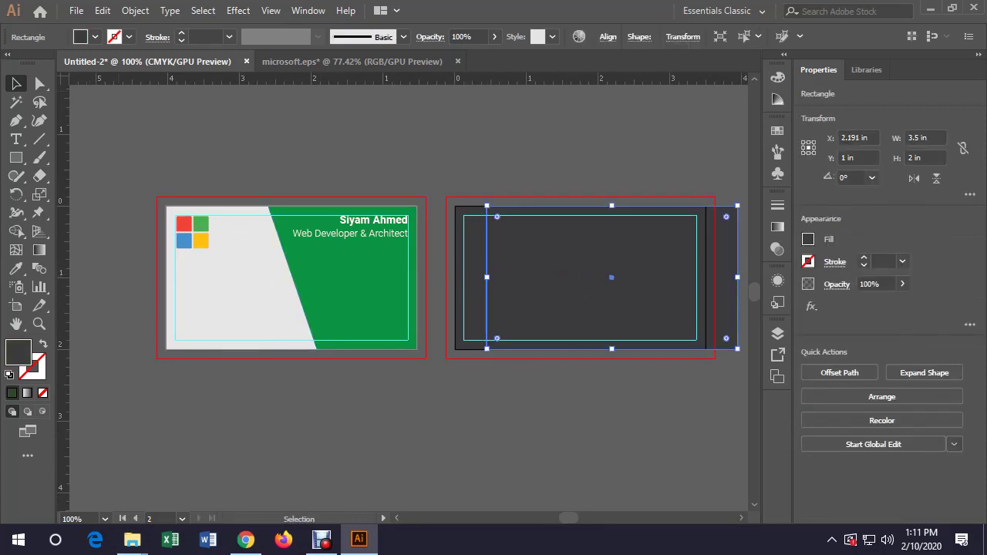
pyautogui.click(95, 37)
pyautogui.click(75, 63)
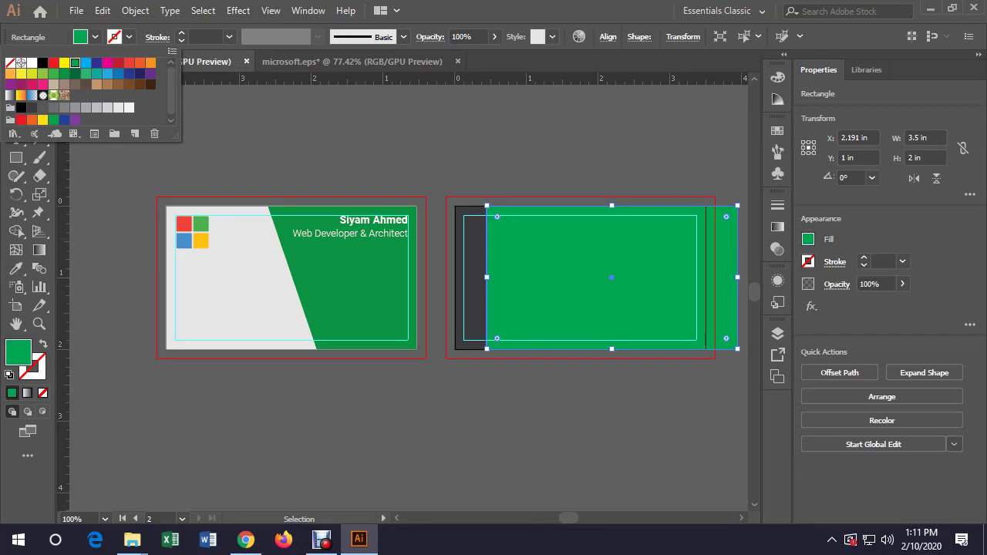
pyautogui.press('Escape')
pyautogui.press('v')
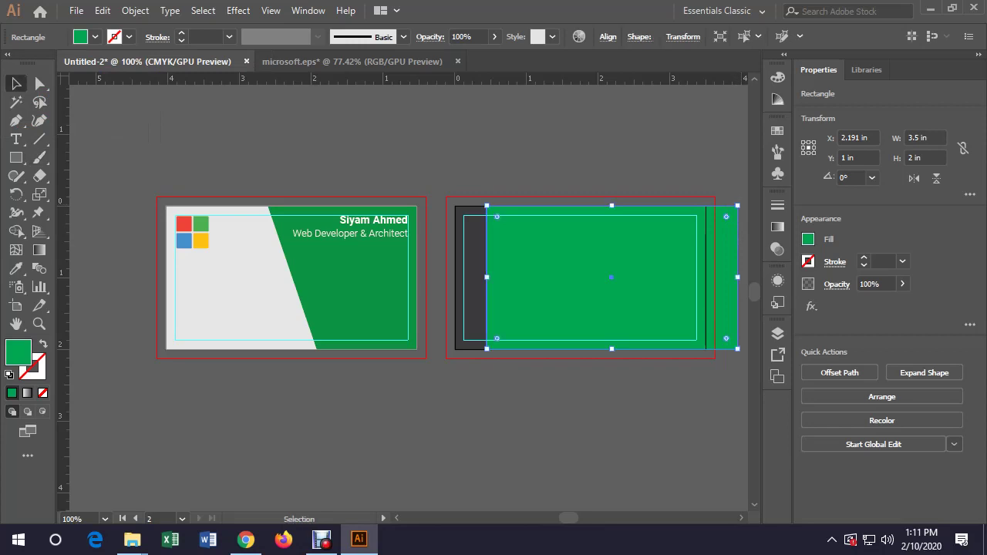
# Rotate the green rectangle to about 291° across the back card and select it with the dark rectangle
pyautogui.moveTo(737, 247); pyautogui.dragTo(708, 398)
pyautogui.moveTo(594, 293); pyautogui.dragTo(636, 280)
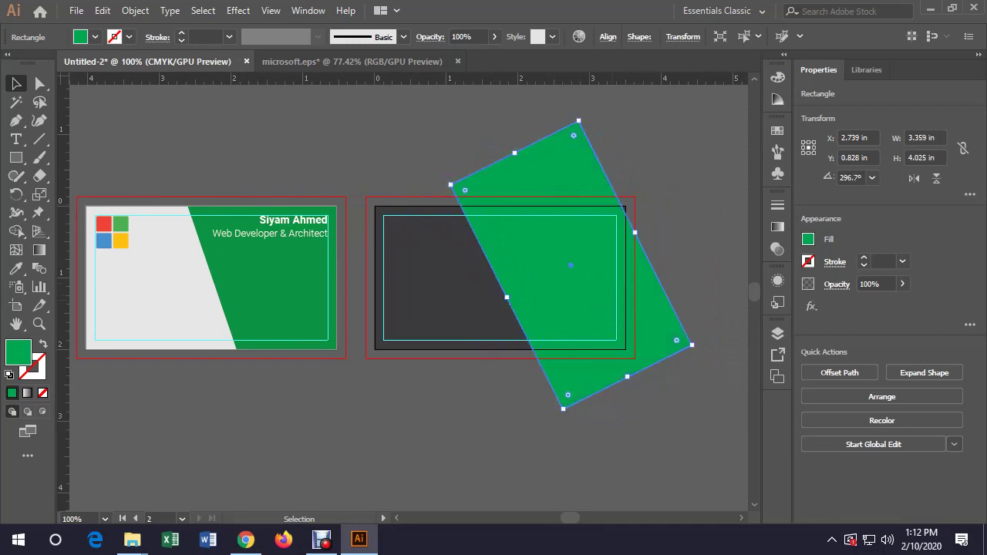
pyautogui.moveTo(657, 313); pyautogui.dragTo(648, 305)
pyautogui.moveTo(701, 353); pyautogui.dragTo(683, 382)
pyautogui.moveTo(585, 273); pyautogui.dragTo(602, 253)
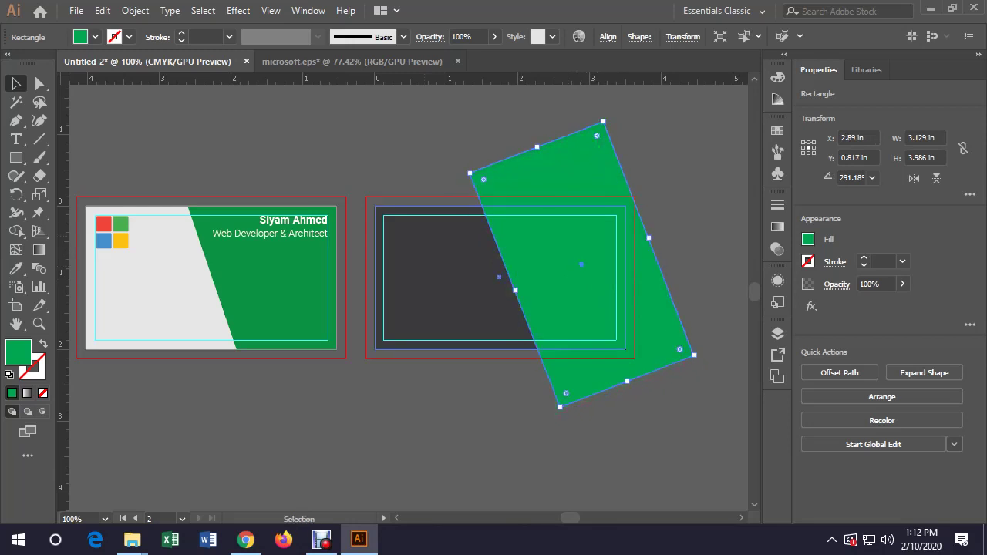
pyautogui.click(439, 293)
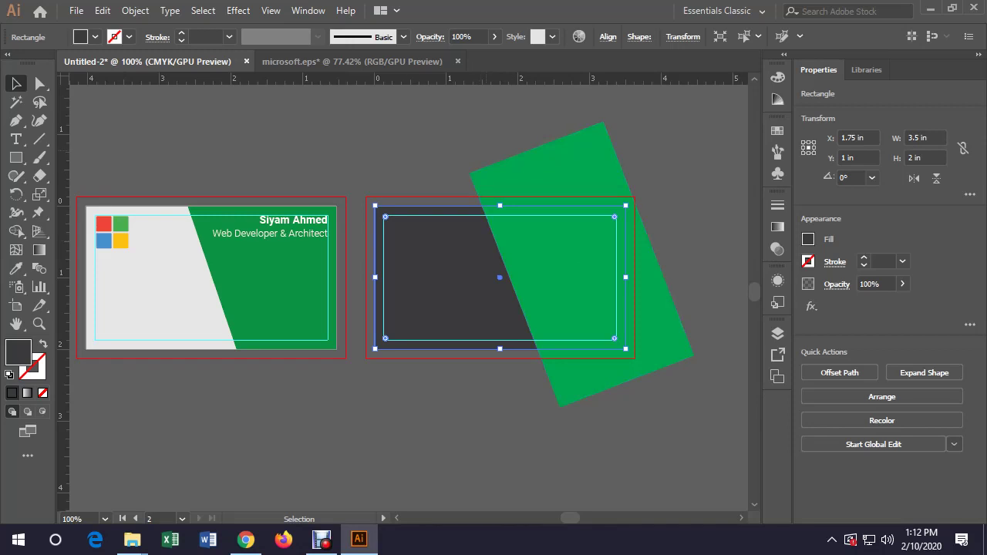
pyautogui.hotkey('ctrl', 'shift', 'a')
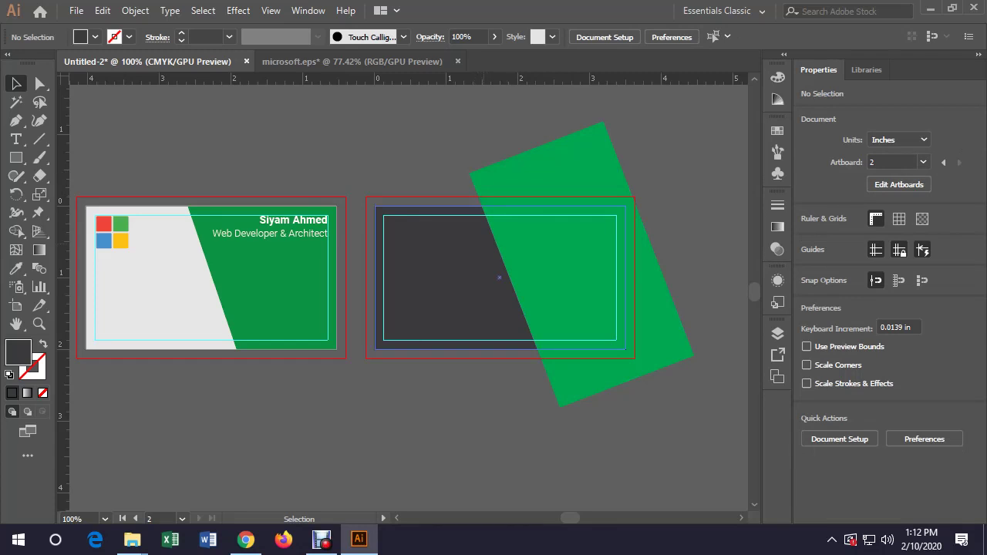
pyautogui.click(432, 278)
pyautogui.keyDown('shift'); pyautogui.click(656, 324); pyautogui.keyUp('shift')
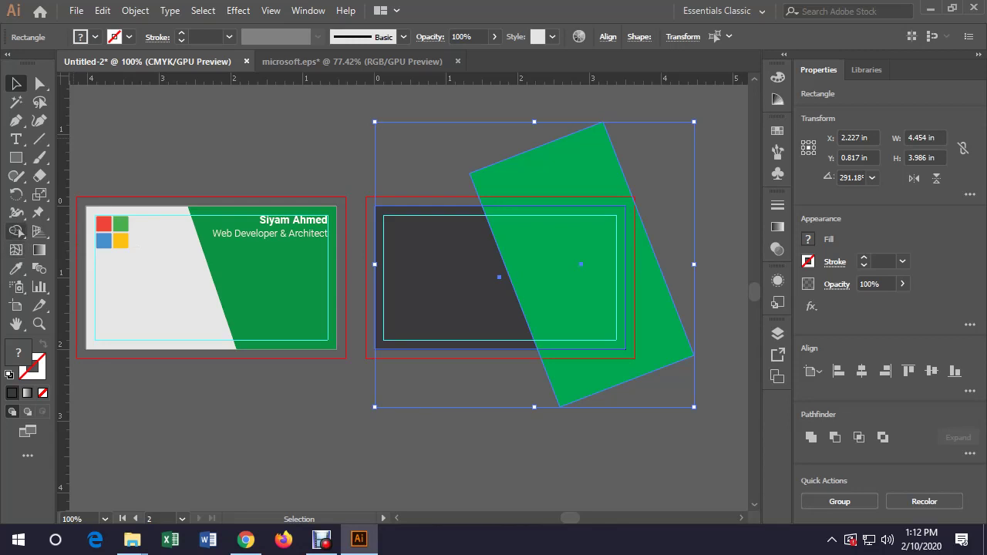
# Delete the green parts outside the back card with Shape Builder
pyautogui.click(16, 232)
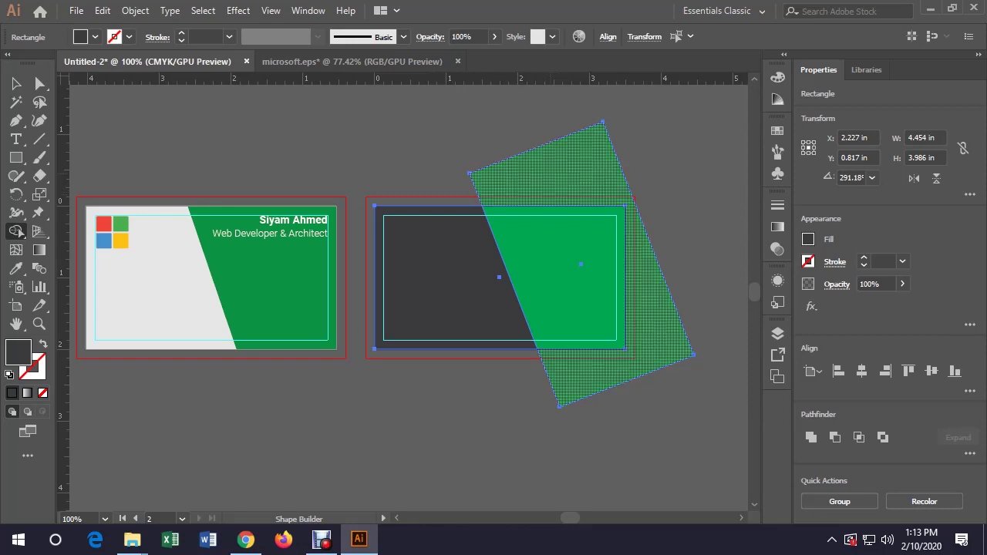
pyautogui.keyDown('alt'); pyautogui.click(656, 325); pyautogui.keyUp('alt')
pyautogui.press('v')
pyautogui.hotkey('ctrl', 'shift', 'a')
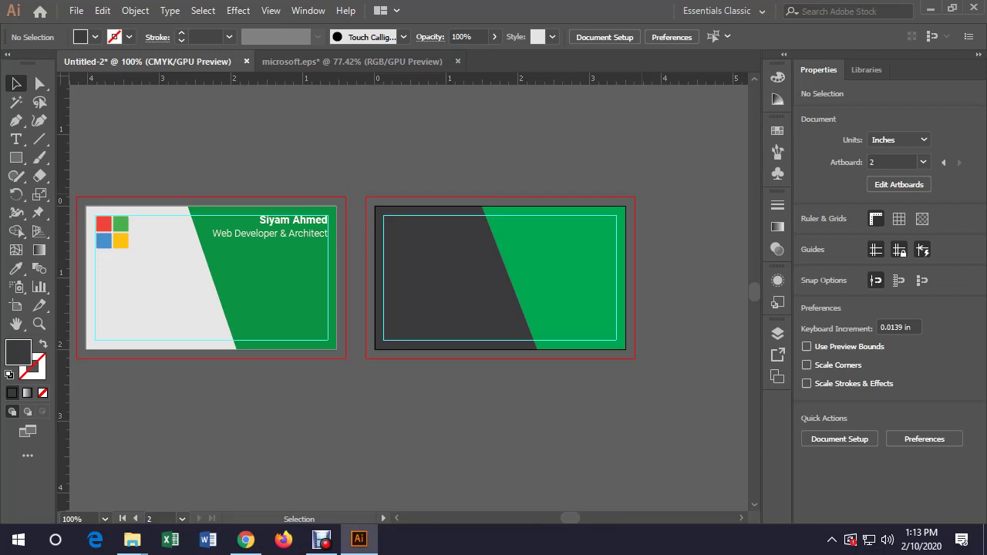
# Enlarge the green shape past the card edges, trim it again with Shape Builder, and restore the dark left region
pyautogui.click(579, 278)
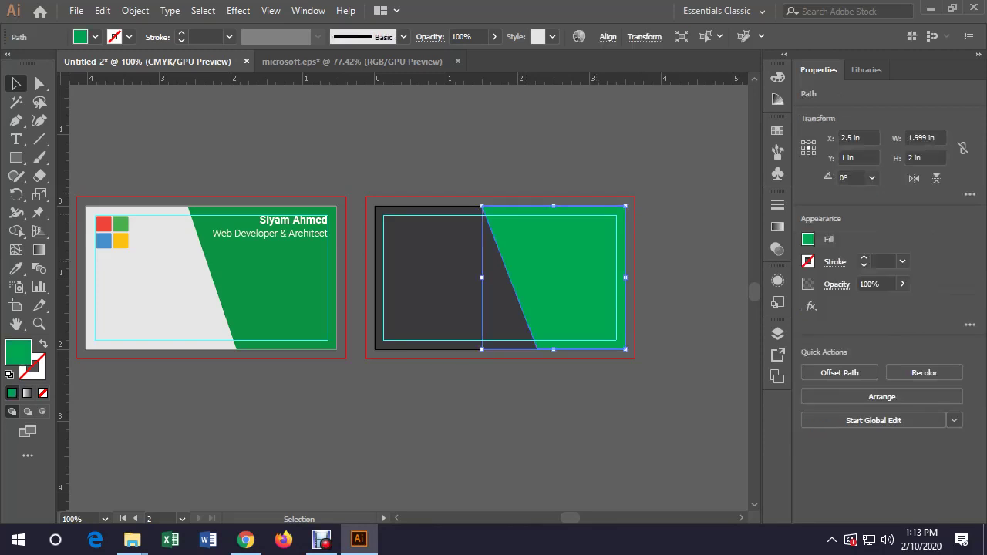
pyautogui.moveTo(625, 206); pyautogui.dragTo(638, 193)
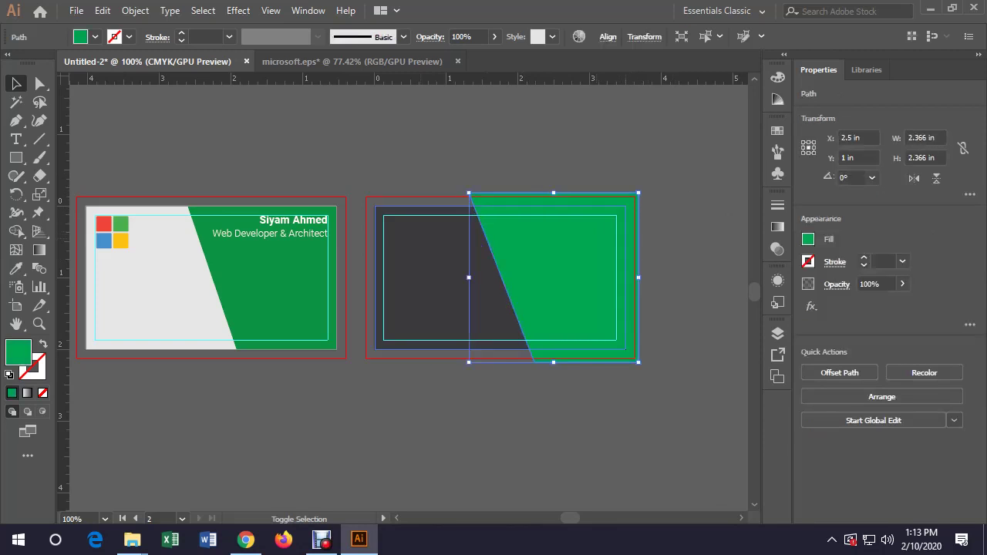
pyautogui.keyDown('shift'); pyautogui.click(428, 278); pyautogui.keyUp('shift')
pyautogui.click(16, 230)
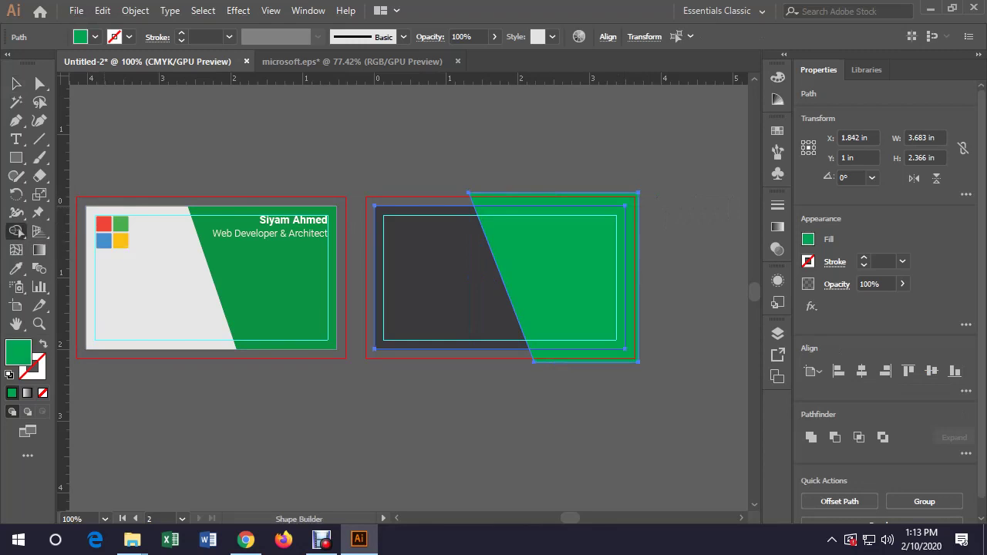
pyautogui.keyDown('alt'); pyautogui.click(633, 332); pyautogui.keyUp('alt')
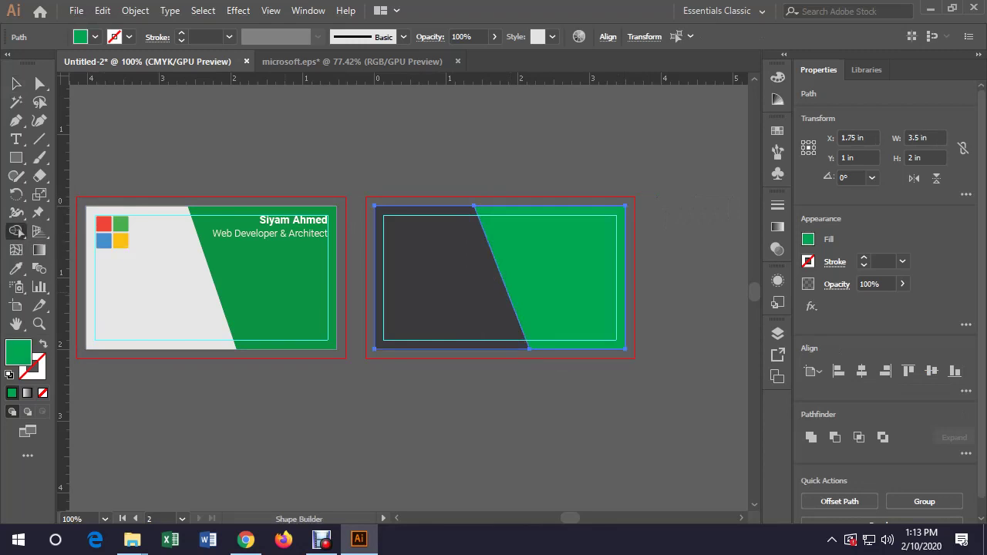
pyautogui.moveTo(608, 279); pyautogui.dragTo(432, 277)
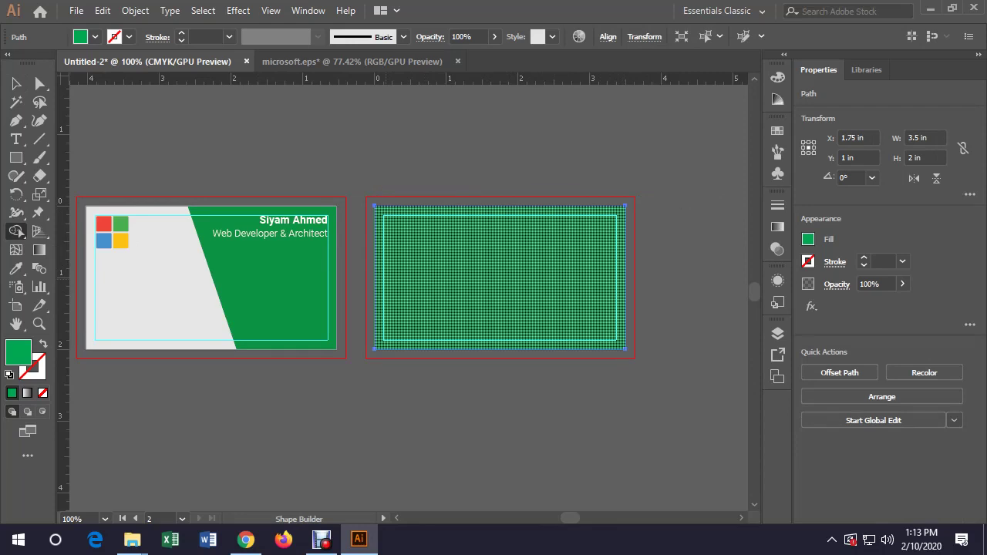
pyautogui.press('v')
pyautogui.hotkey('shift', 'm')
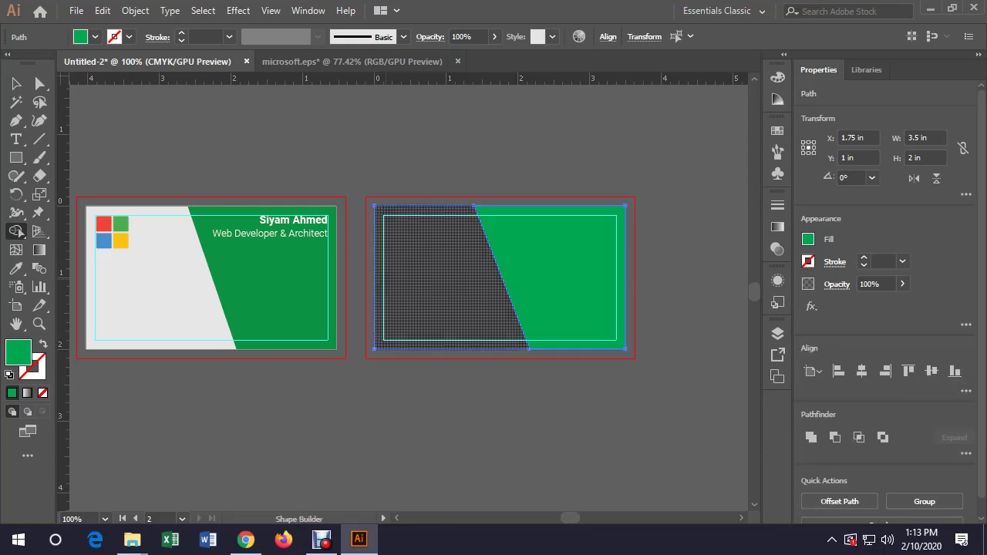
pyautogui.click(432, 279)
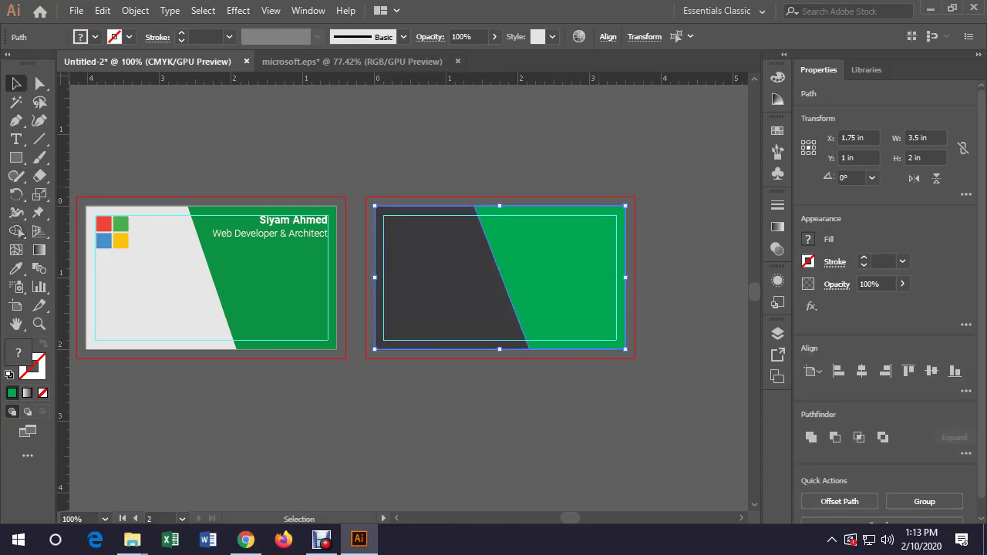
# Return to the Selection tool, deselect everything, and glance at the Layers and Artboards panels
pyautogui.press('v')
pyautogui.hotkey('ctrl', 'shift', 'a')
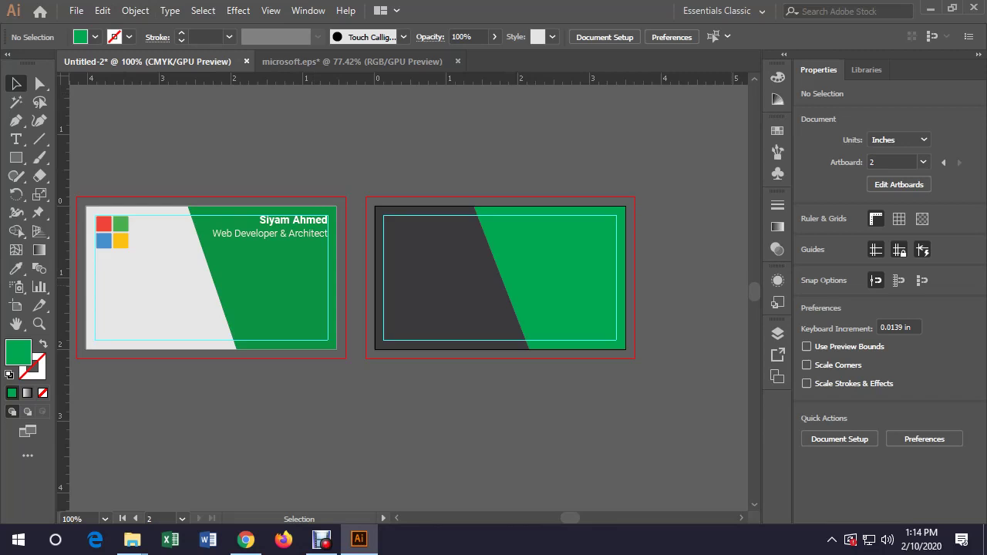
pyautogui.click(777, 334)
pyautogui.click(777, 376)
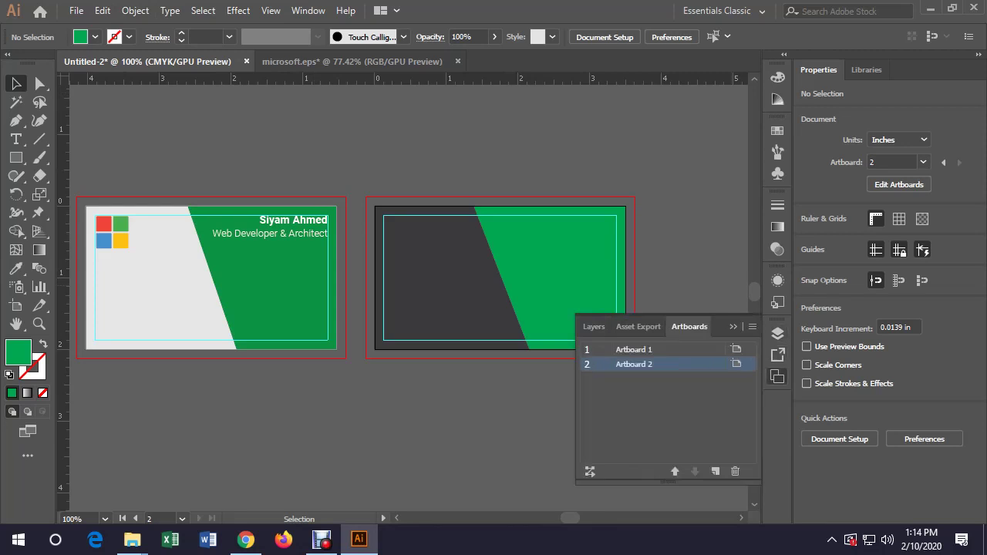
pyautogui.click(777, 376)
# Show the Pathfinder panel from the Window menu
pyautogui.click(308, 10)
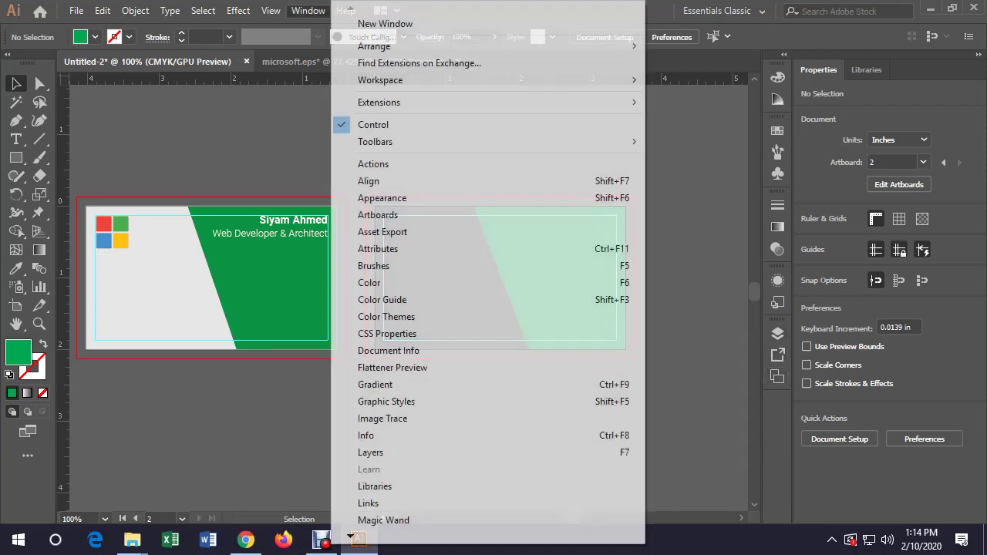
pyautogui.moveTo(350, 535)
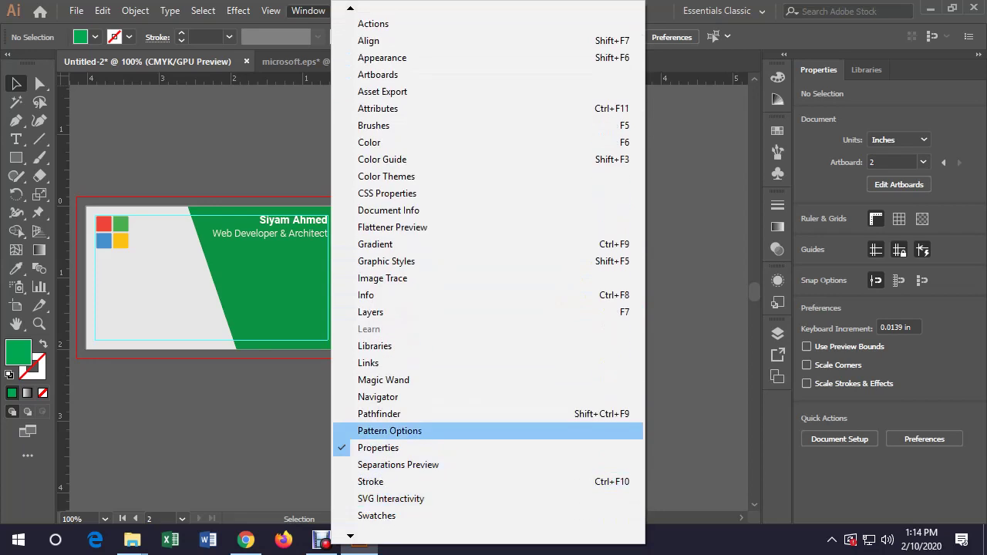
pyautogui.click(378, 413)
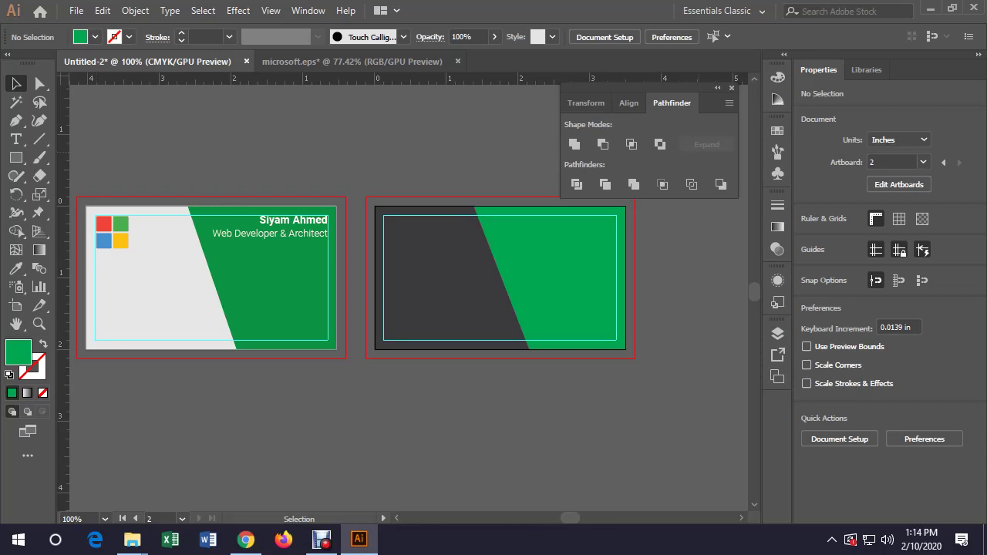
# Close the Transform/Align/Pathfinder panel group and pan both green card sides to the centre of view
pyautogui.hotkey('ctrl', 'shift', 'F9')
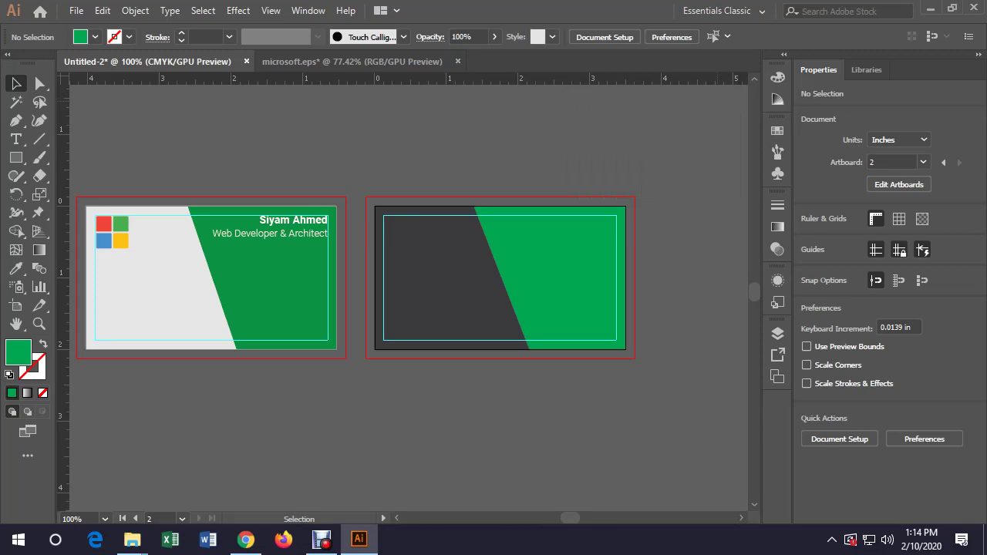
pyautogui.press('h')
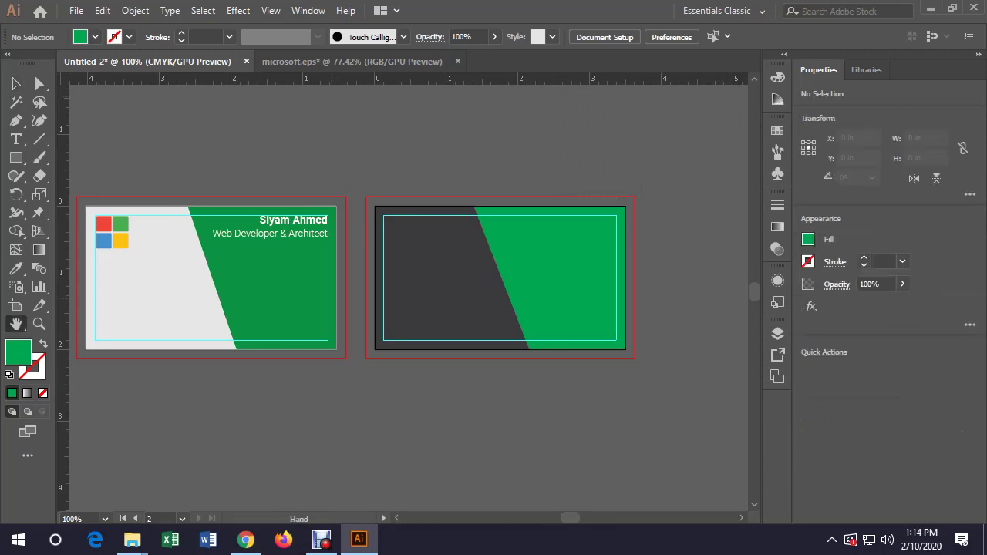
pyautogui.moveTo(370, 278); pyautogui.dragTo(441, 258)
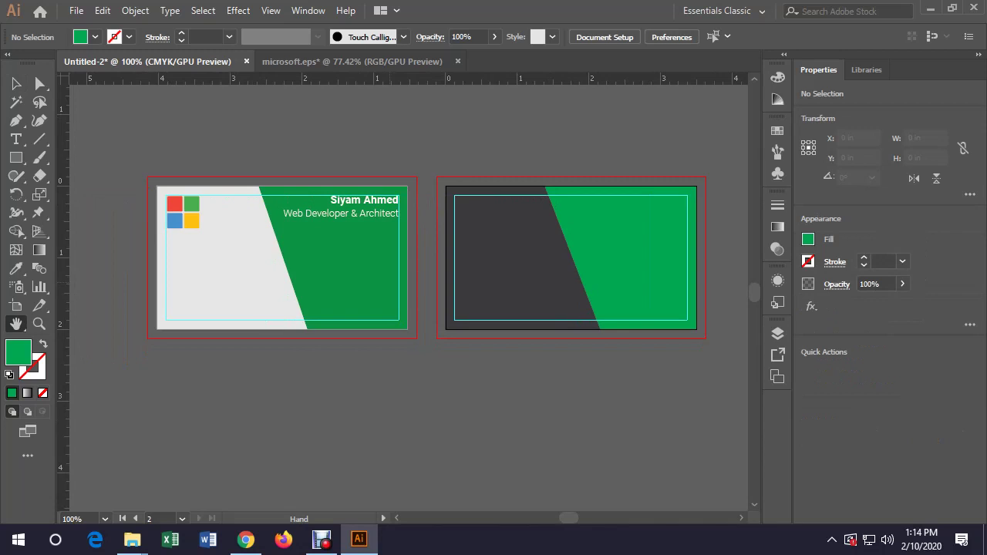
pyautogui.press('v')
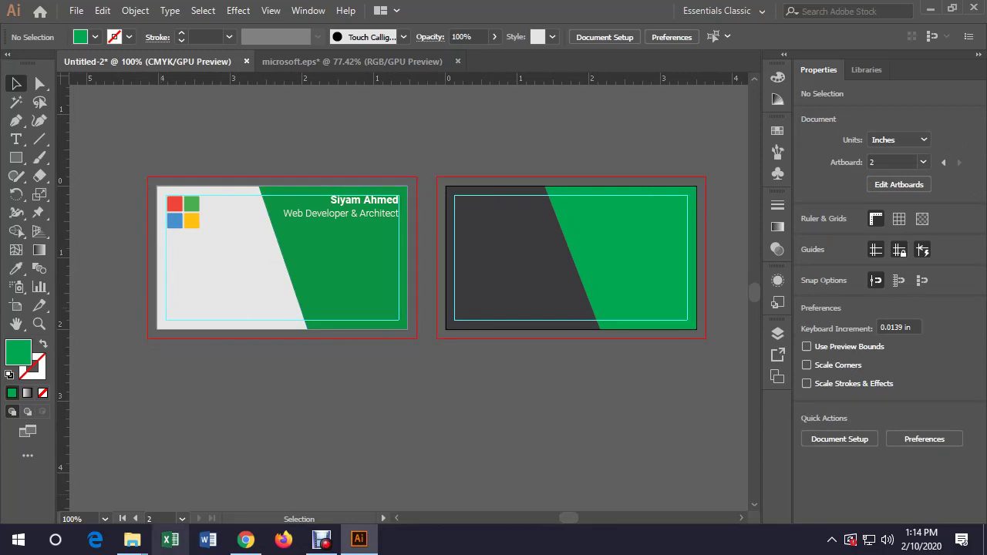
# Open qr-code-generator.com in a new browser tab
pyautogui.click(245, 540)
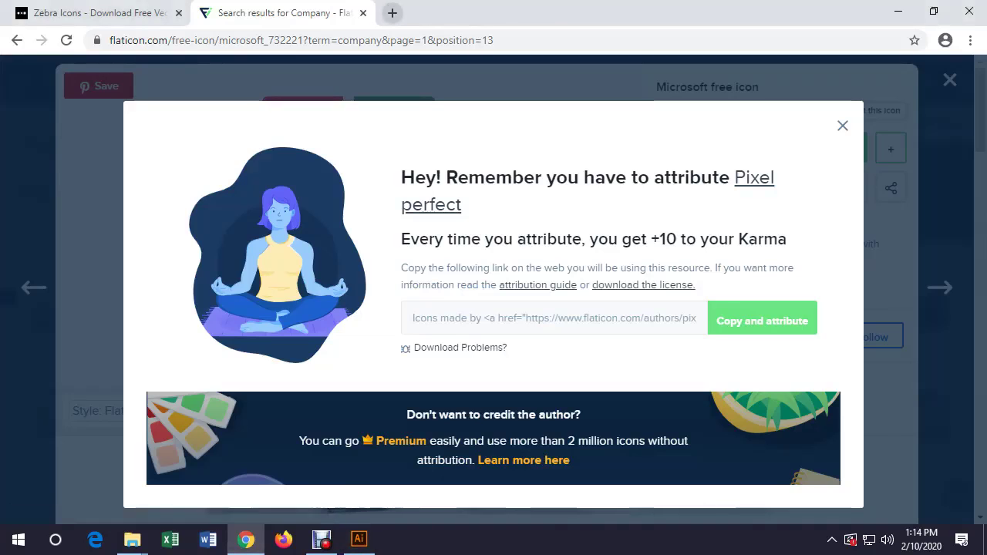
pyautogui.click(393, 12)
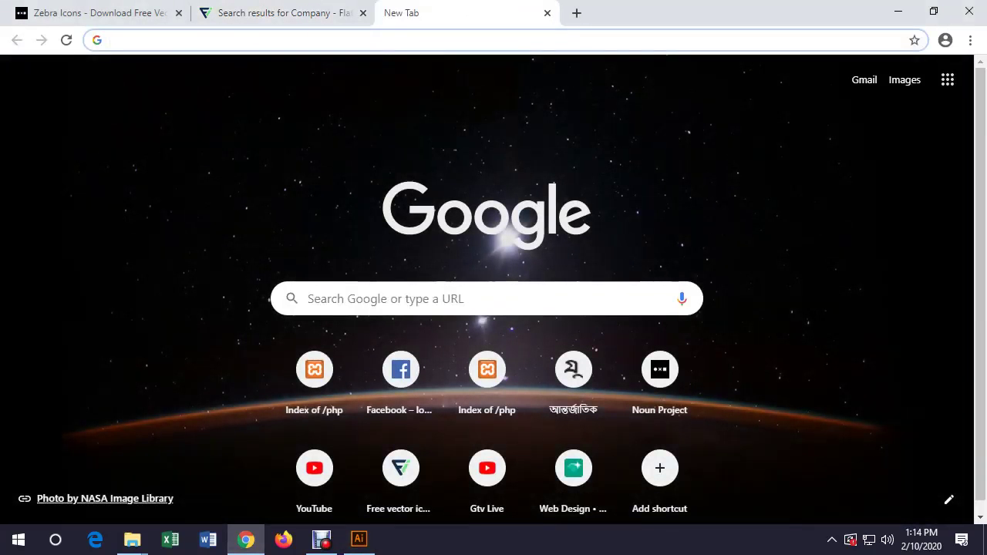
pyautogui.write('w')
pyautogui.press('BackSpace')
pyautogui.press('BackSpace')
pyautogui.write('qr-code-generator.com')
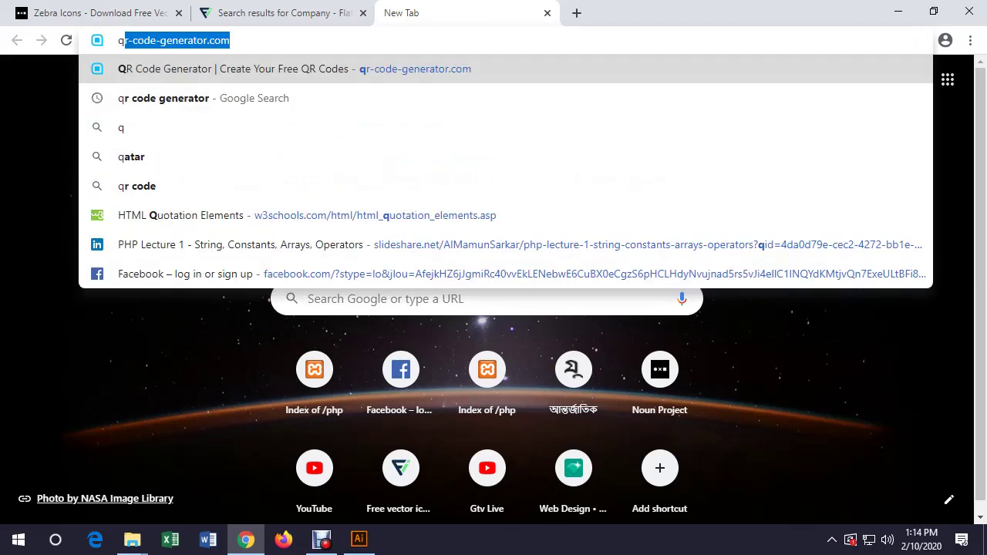
pyautogui.press('Return')
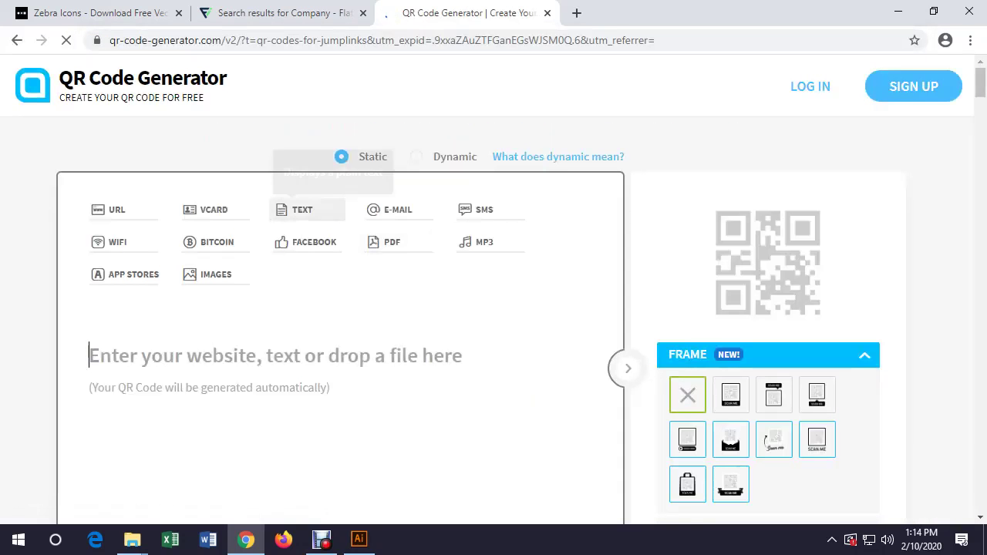
# Choose the vCard QR type and enter the contact's first name, last name and mobile number
pyautogui.click(210, 209)
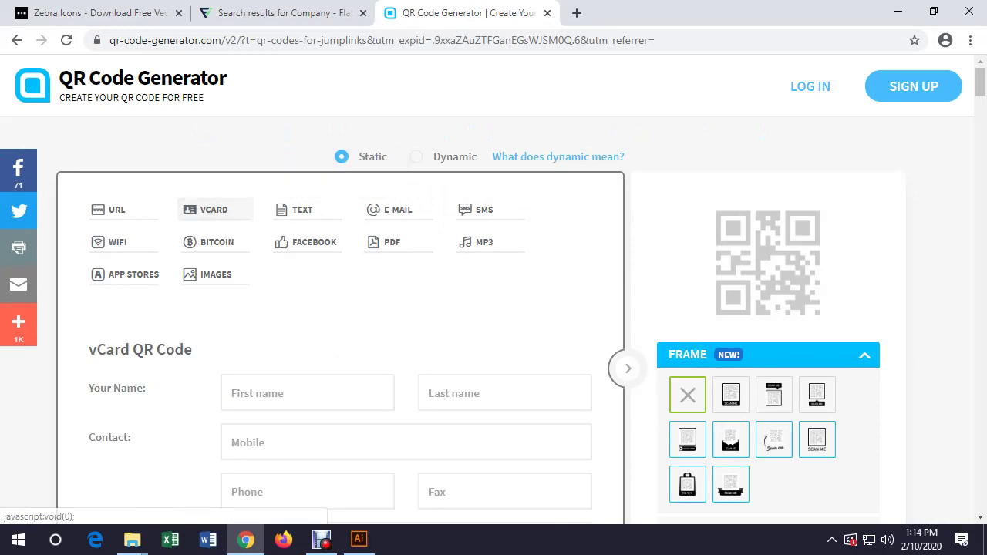
pyautogui.scroll(-5, 493, 309)
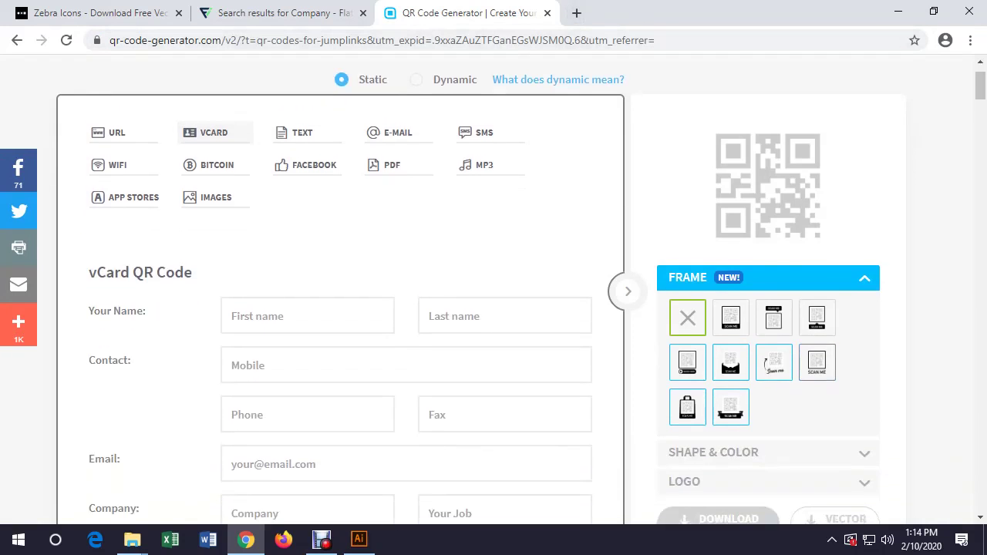
pyautogui.scroll(4, 493, 308)
pyautogui.scroll(-1, 494, 309)
pyautogui.scroll(3, 494, 308)
pyautogui.scroll(-1, 494, 309)
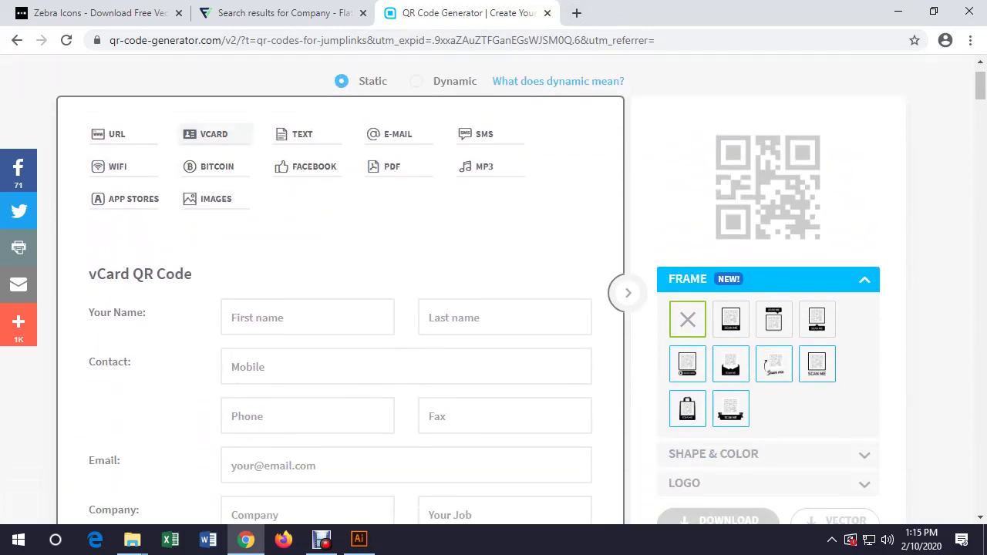
pyautogui.click(307, 316)
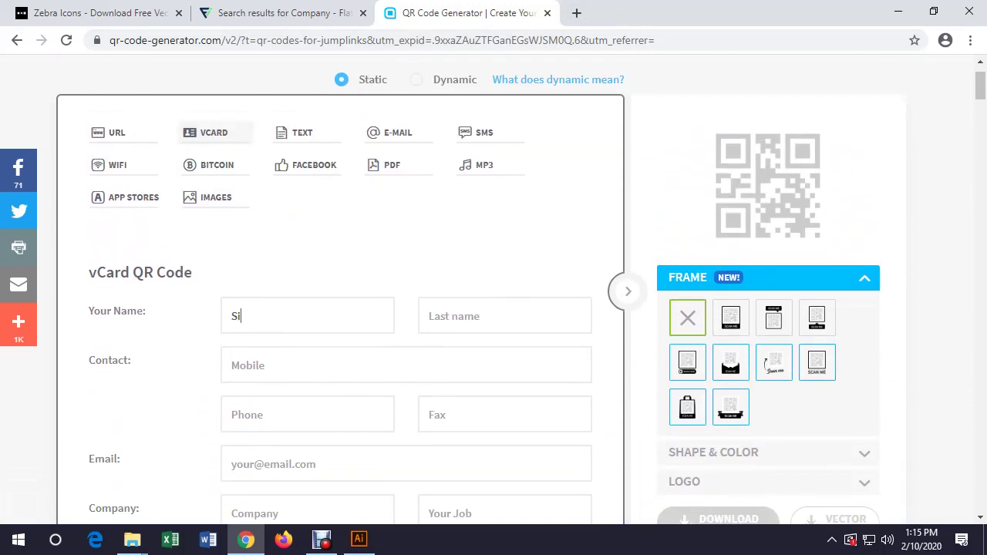
pyautogui.press('Tab')
pyautogui.press('Tab')
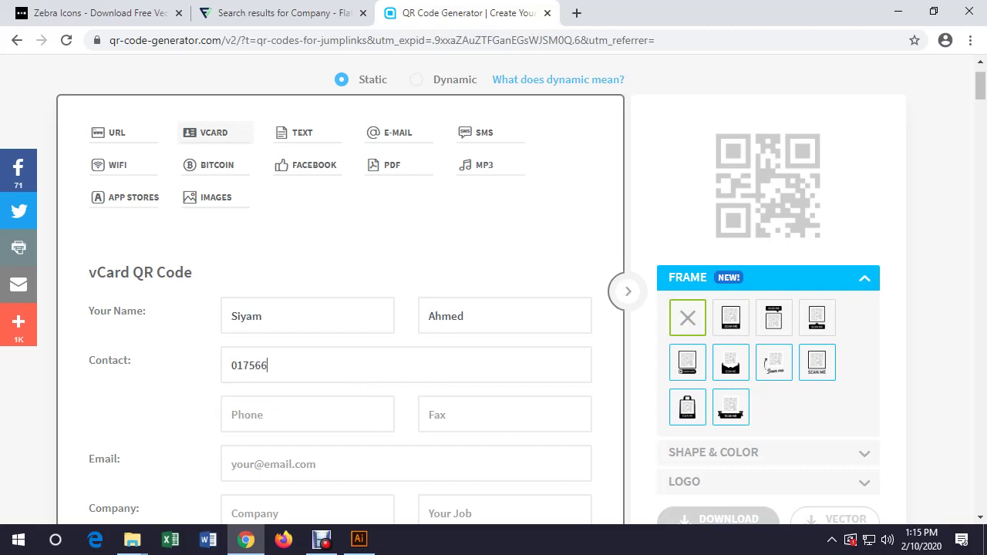
# Enter the contact's e-mail, generate the vCard QR code and try downloading it as JPG
pyautogui.scroll(-1, 494, 293)
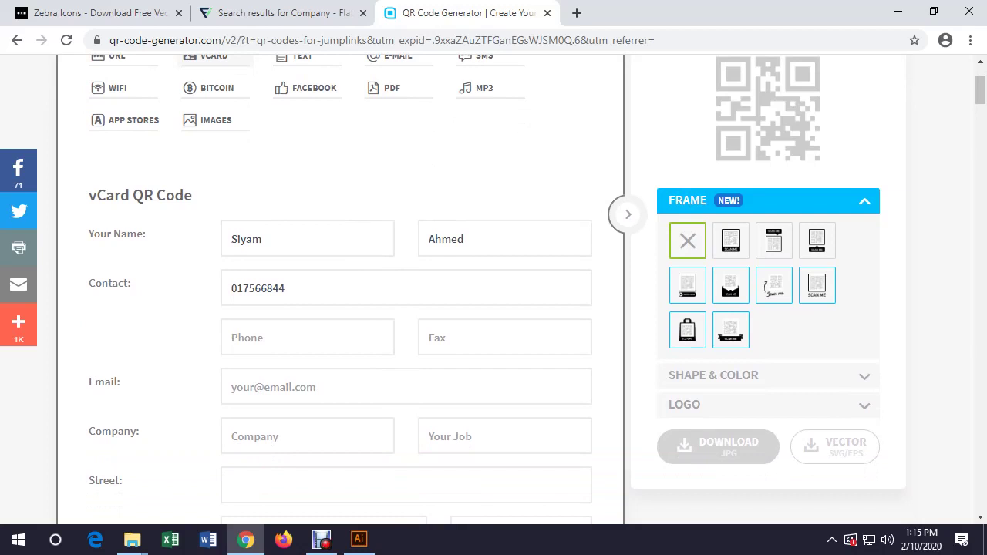
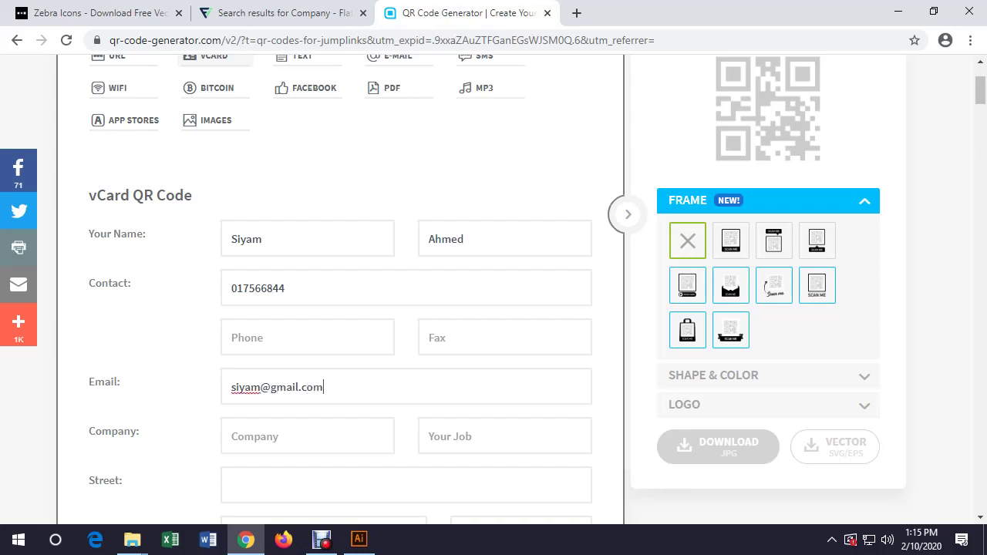
pyautogui.press('Tab')
pyautogui.scroll(-4, 339, 308)
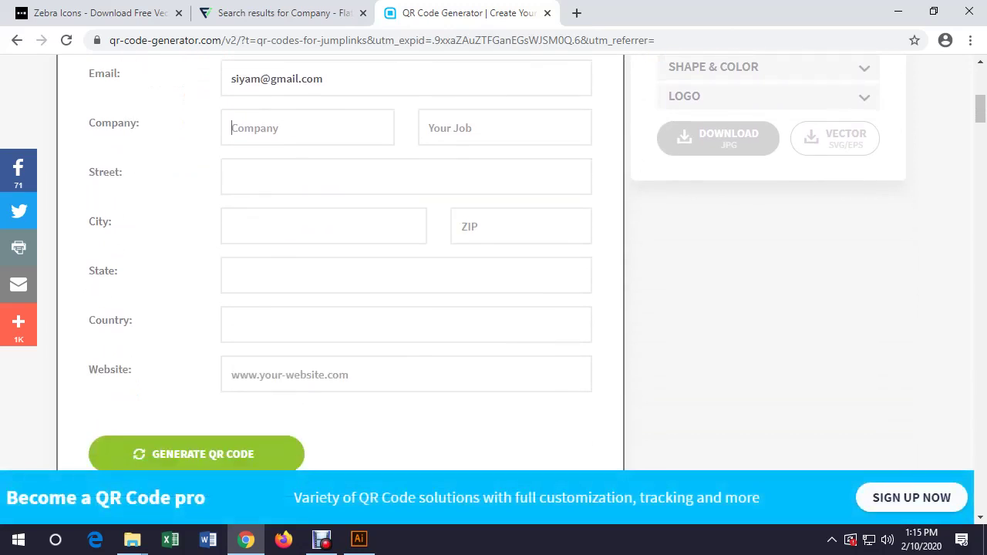
pyautogui.press('Return')
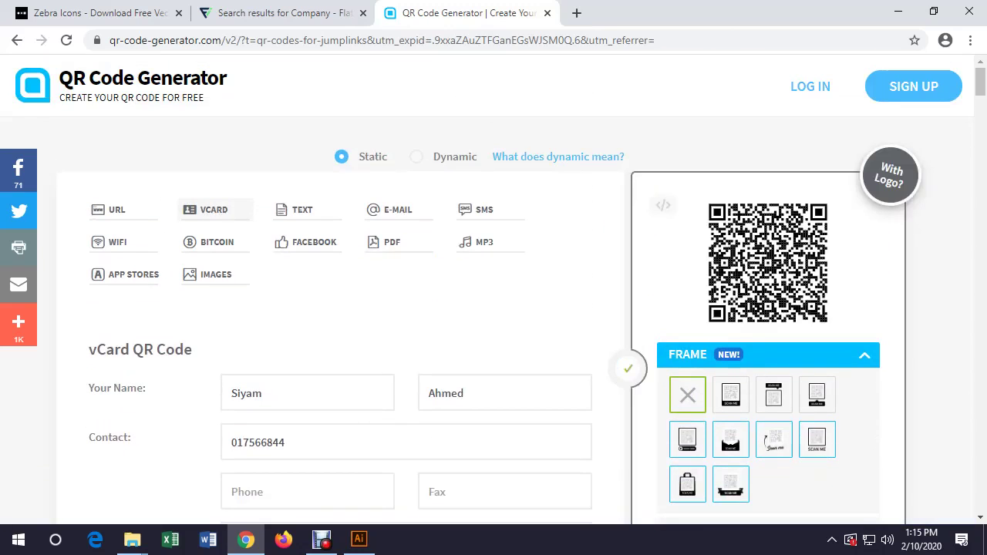
pyautogui.scroll(-3, 493, 308)
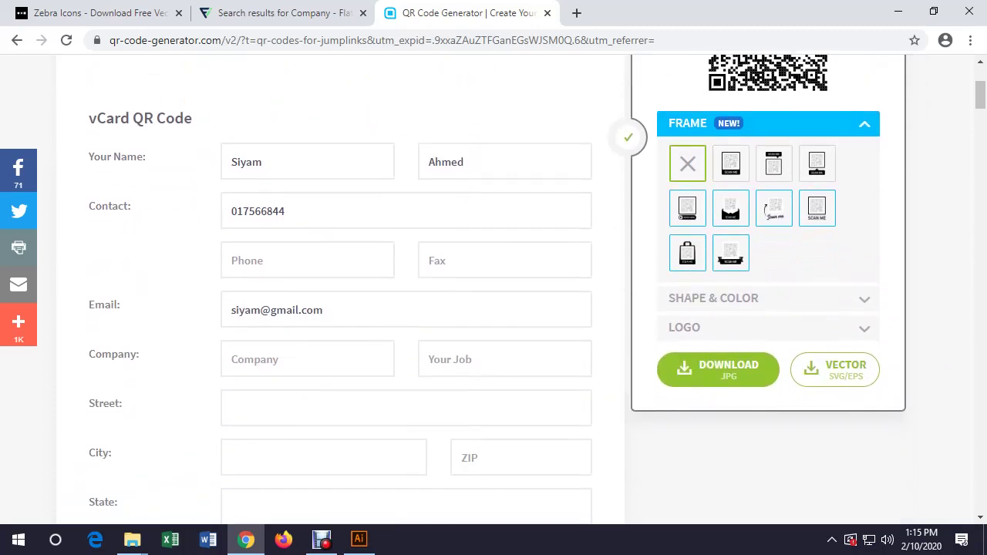
pyautogui.click(719, 371)
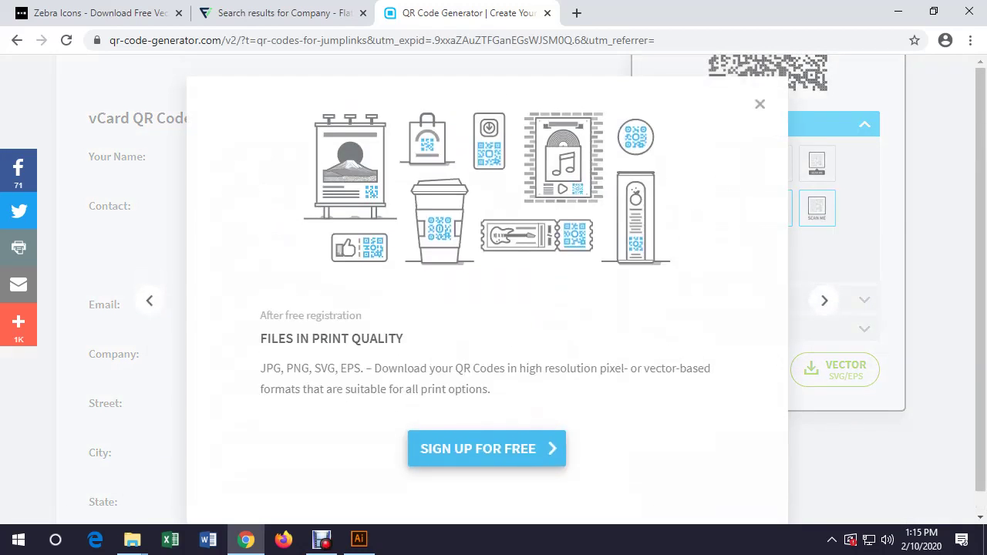
# Search Google for 'qr code generator' and open the the-qrcode-generator.com result
pyautogui.hotkey('ctrl', 'l')
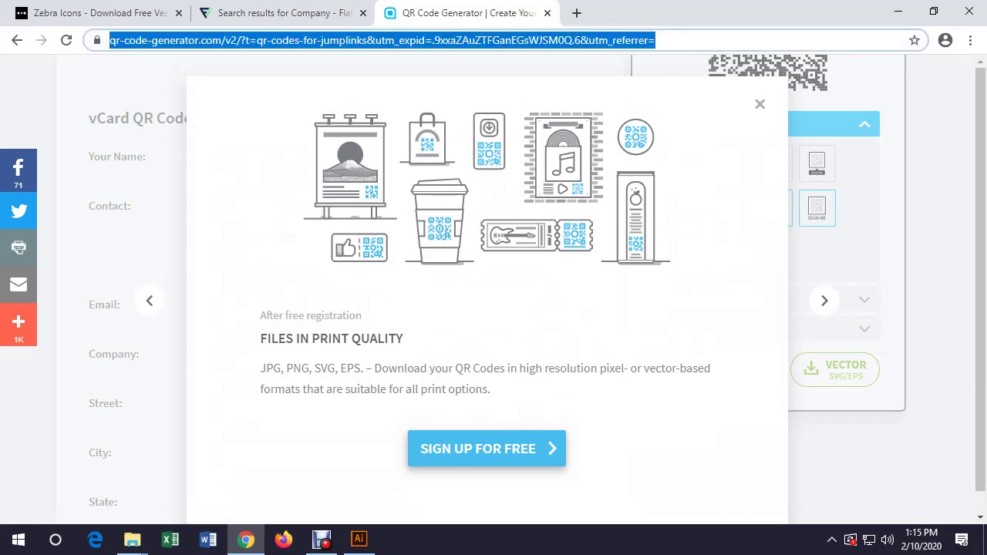
pyautogui.write('we')
pyautogui.press('BackSpace')
pyautogui.press('BackSpace')
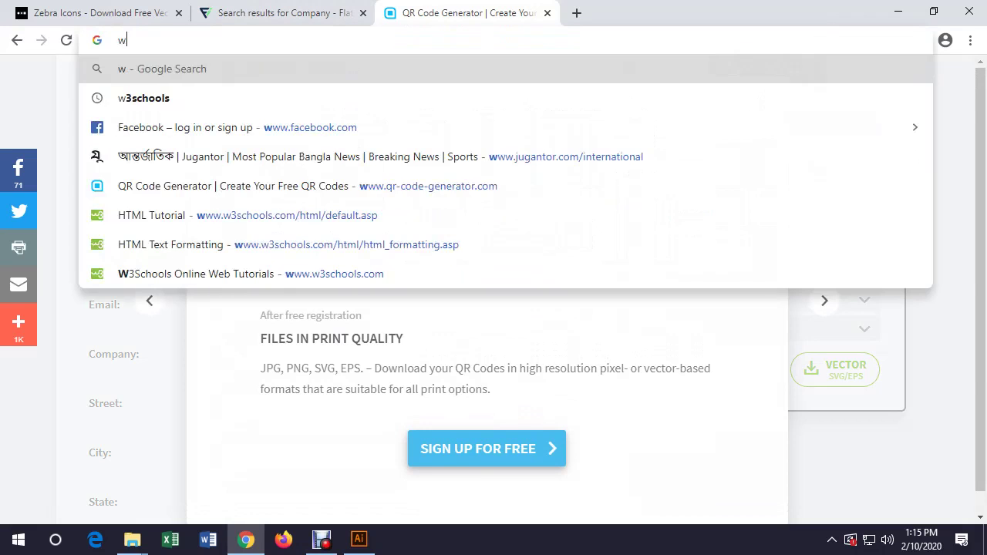
pyautogui.write('qr code')
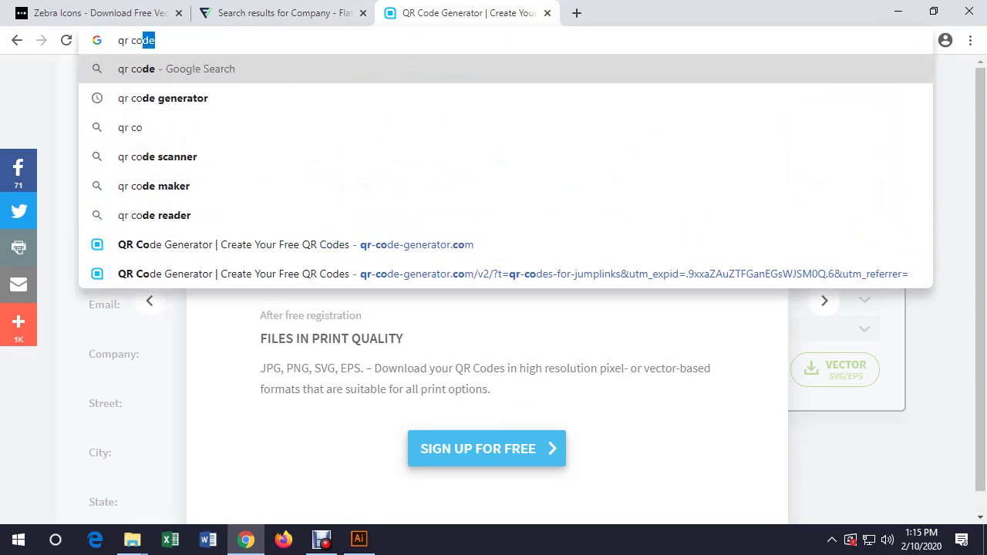
pyautogui.press('Down')
pyautogui.press('Return')
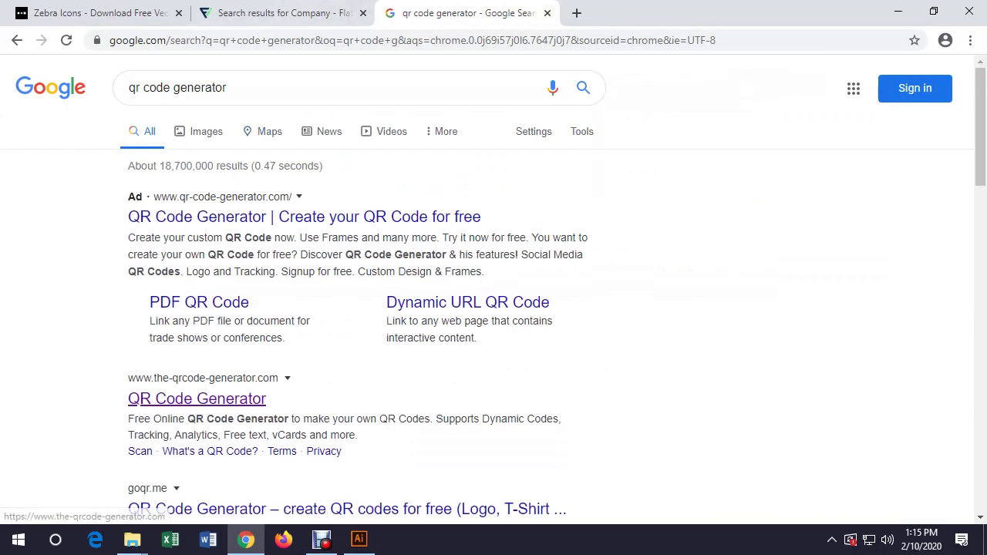
pyautogui.scroll(-2, 197, 370)
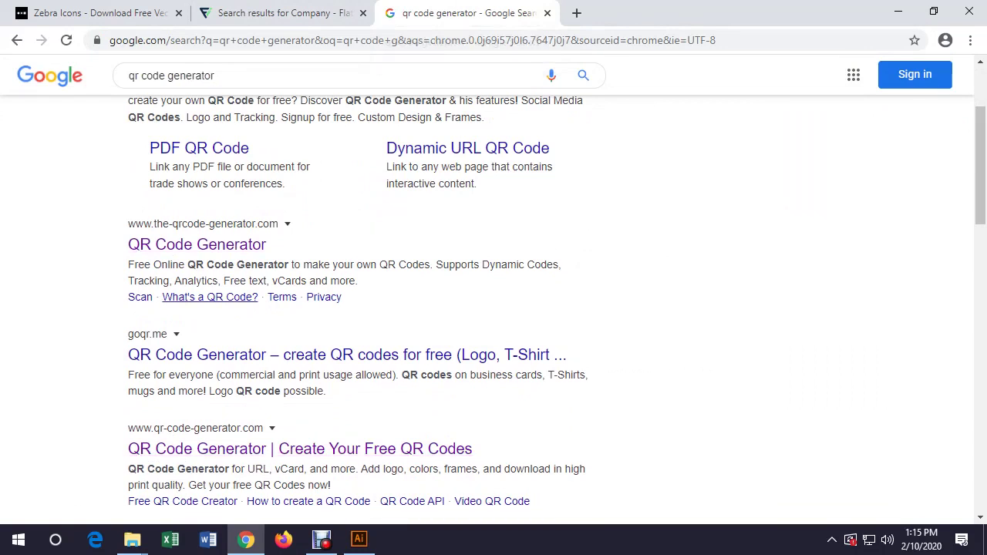
pyautogui.click(197, 245)
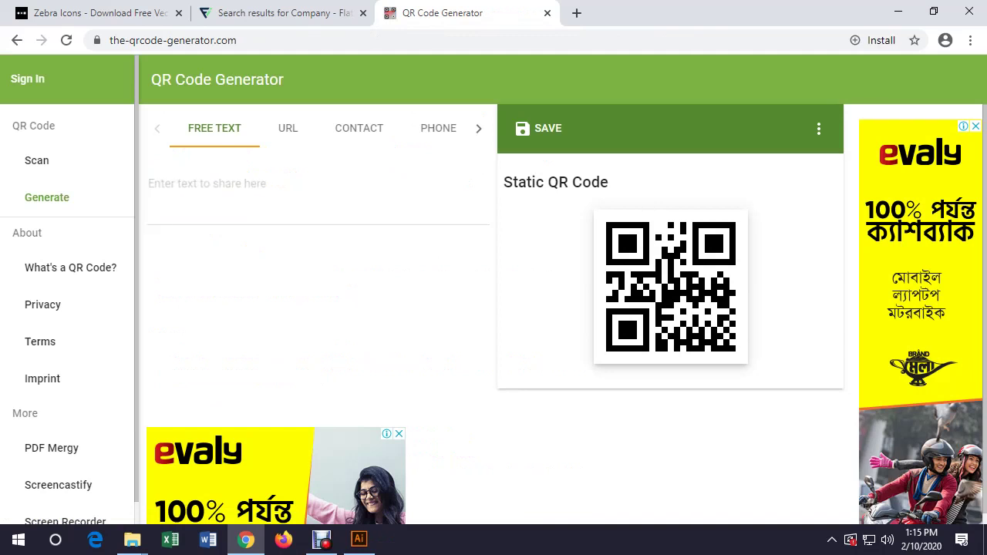
# Try the contact and phone QR types, entering the contact's name and a phone number
pyautogui.click(291, 128)
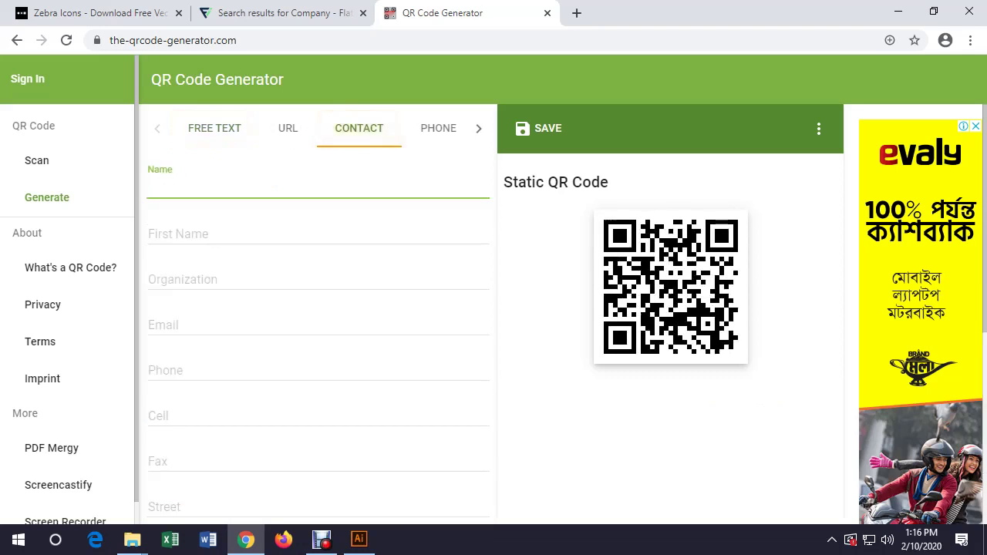
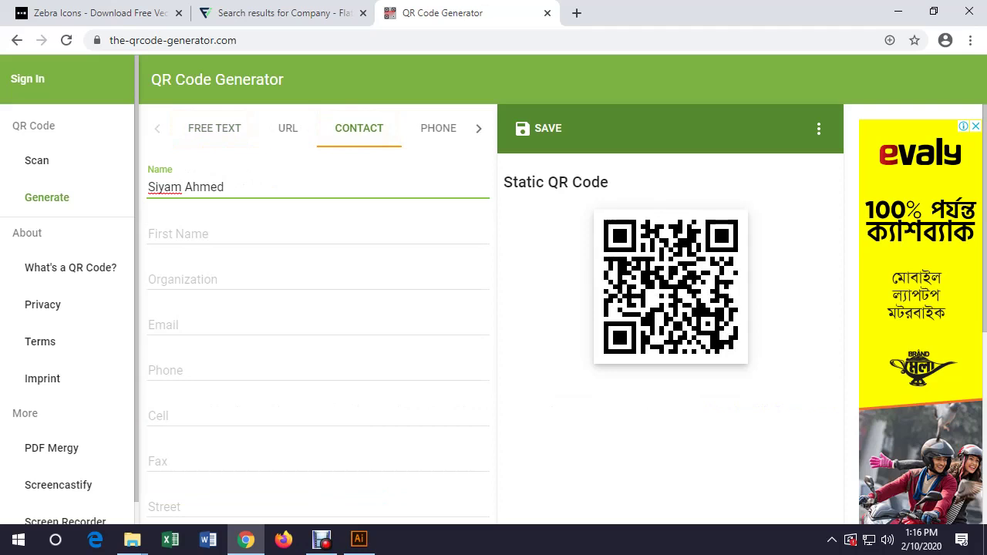
pyautogui.click(438, 128)
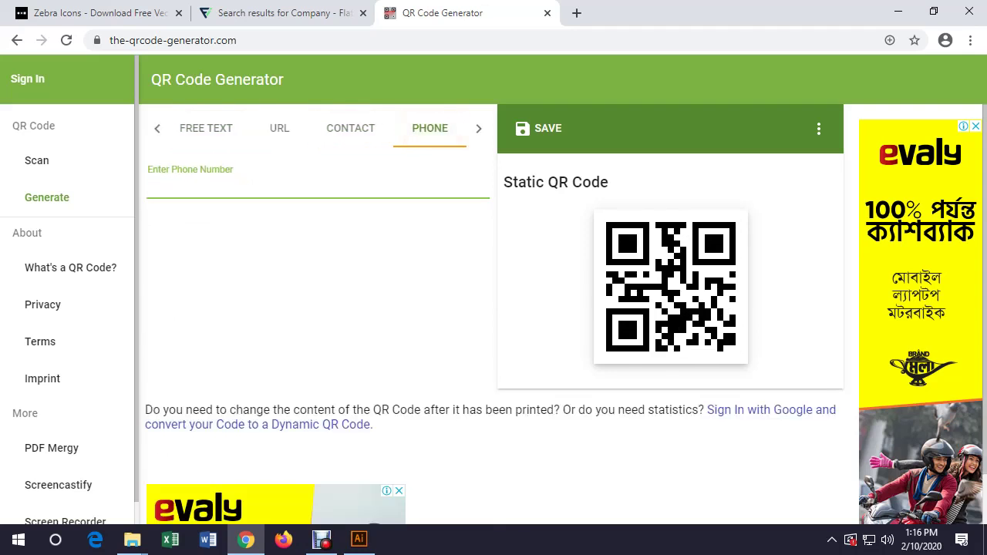
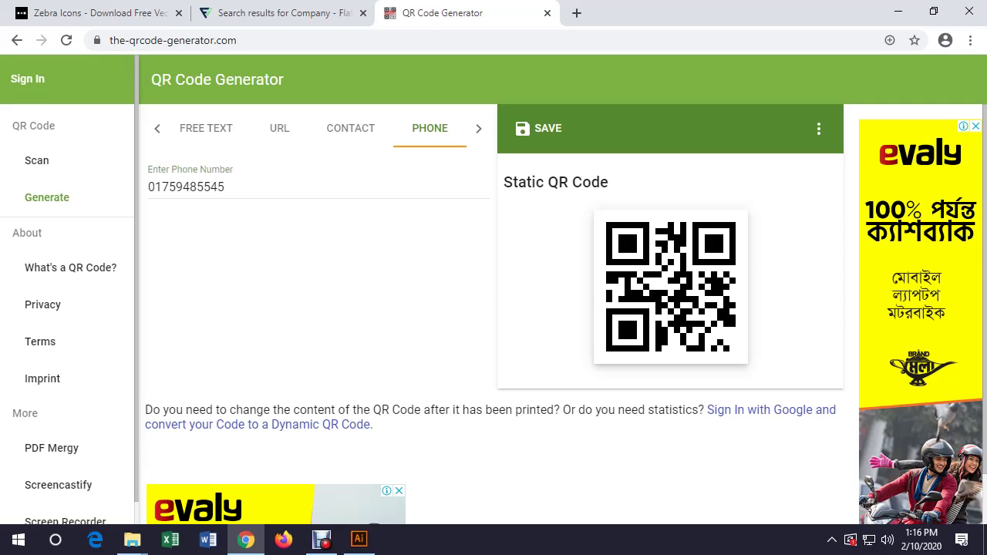
pyautogui.click(478, 129)
pyautogui.click(291, 128)
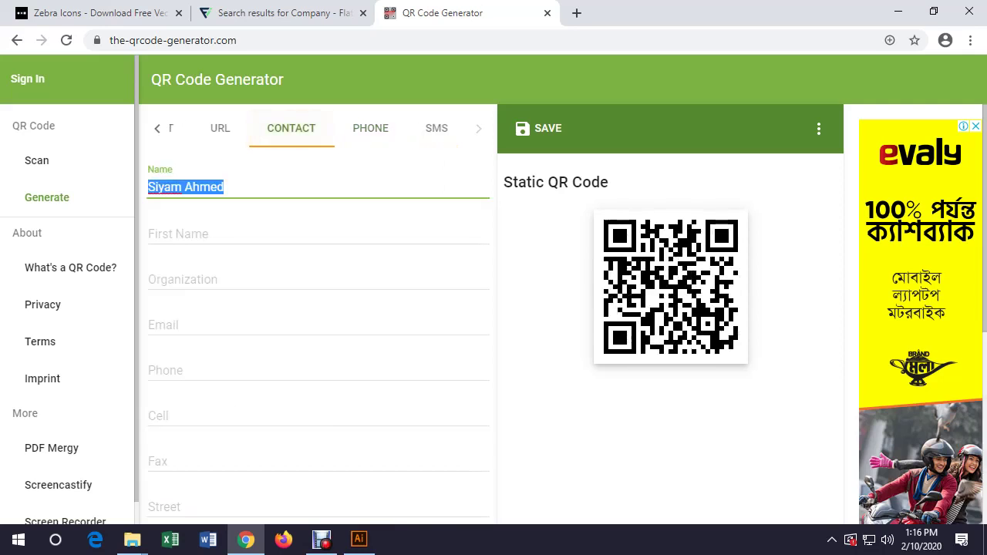
# Switch to the URL QR type and enter uitsols.com
pyautogui.click(220, 128)
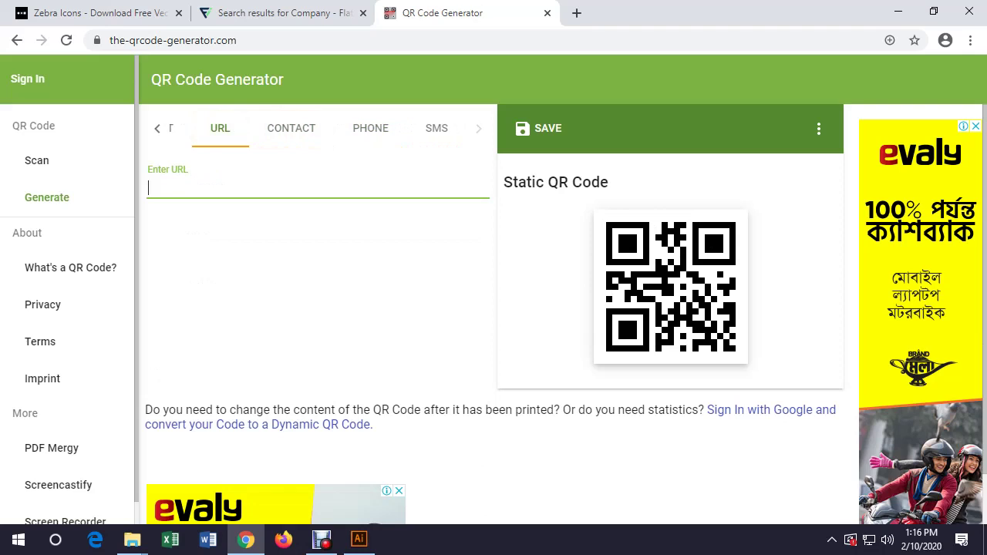
pyautogui.write('y')
pyautogui.press('BackSpace')
pyautogui.write('u')
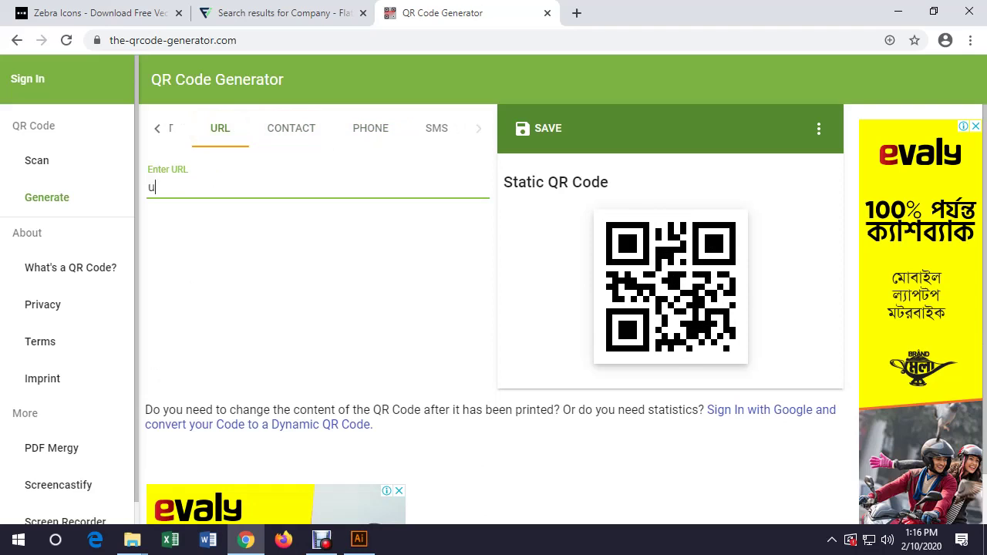
pyautogui.write('itsols.')
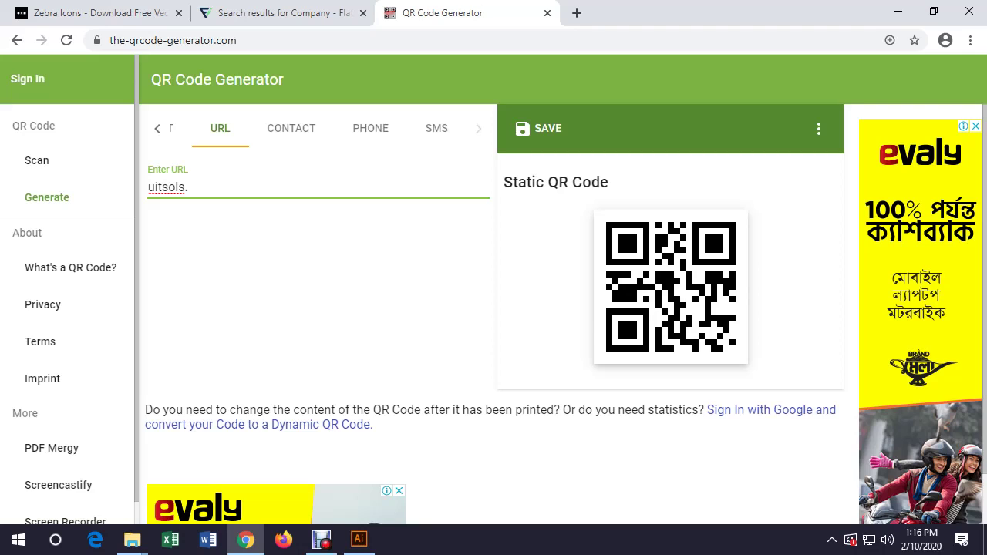
pyautogui.write('com')
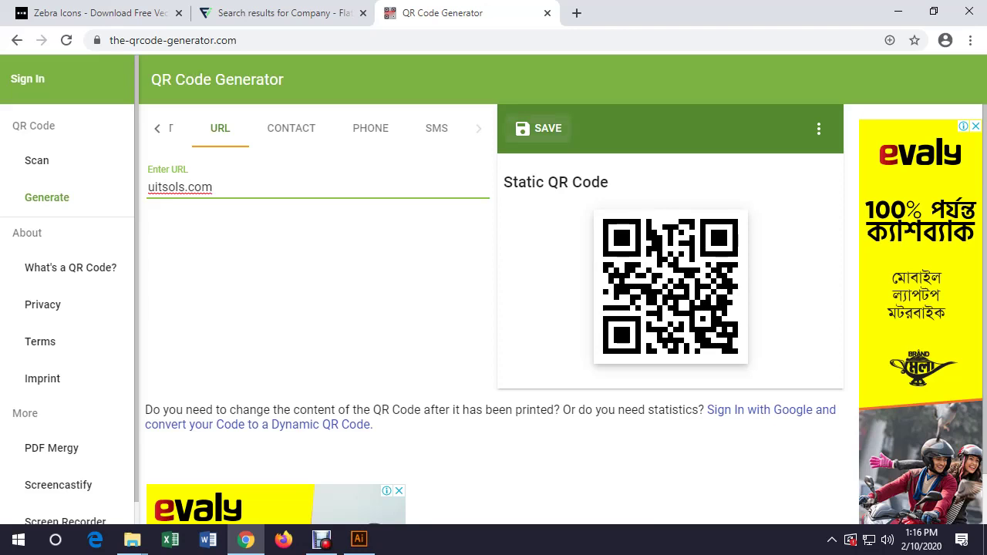
pyautogui.scroll(-3, 540, 128)
pyautogui.scroll(3, 540, 128)
# Save the QR code as an EPS file and open it in Illustrator
pyautogui.click(540, 129)
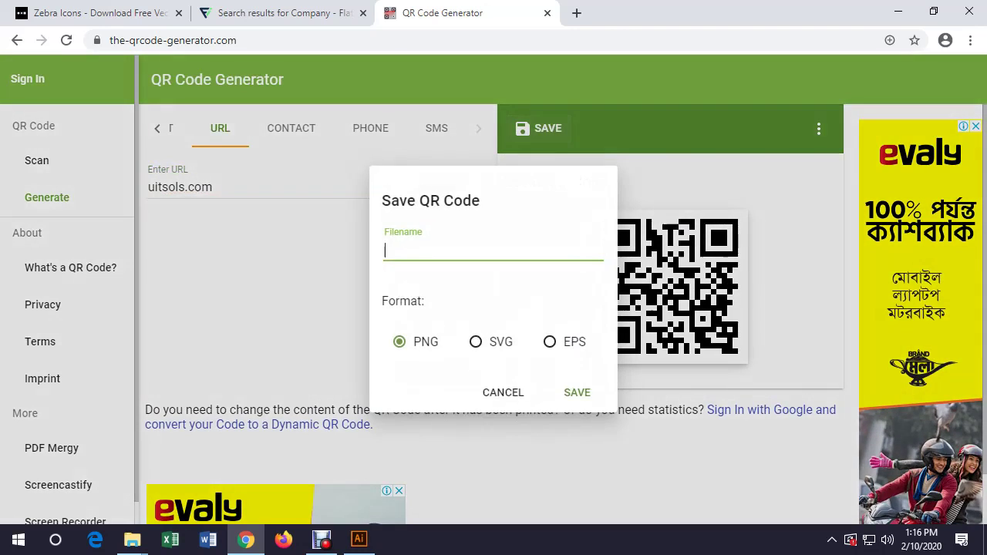
pyautogui.click(549, 341)
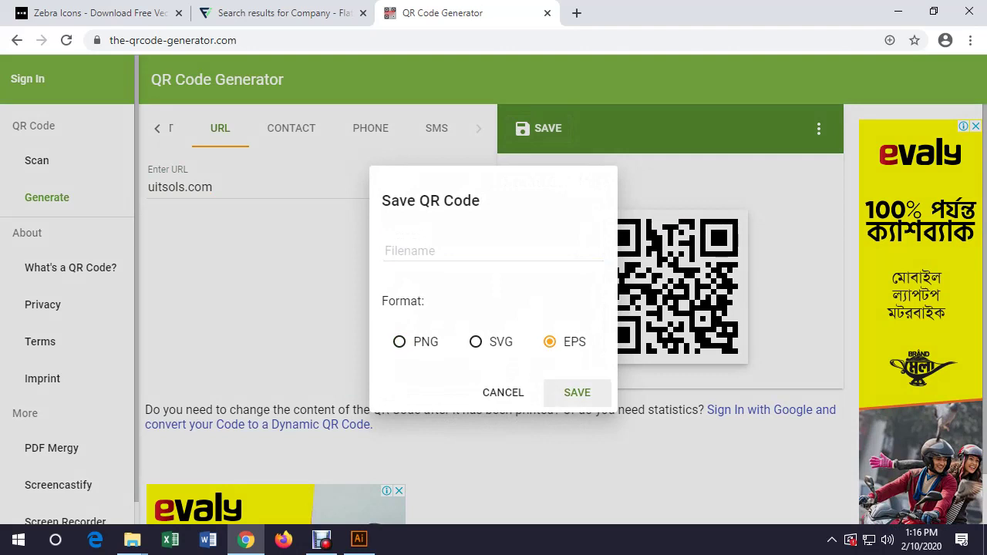
pyautogui.click(577, 392)
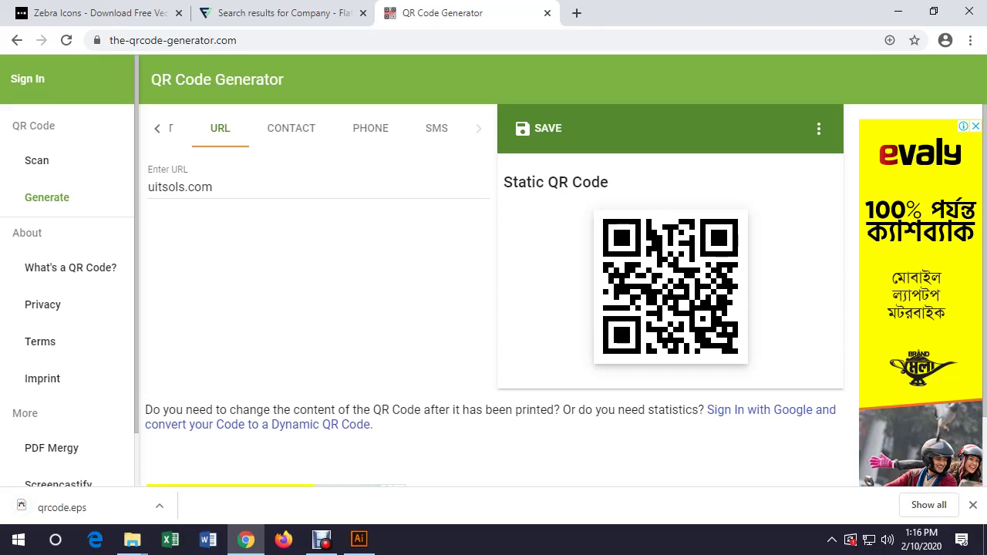
pyautogui.click(62, 507)
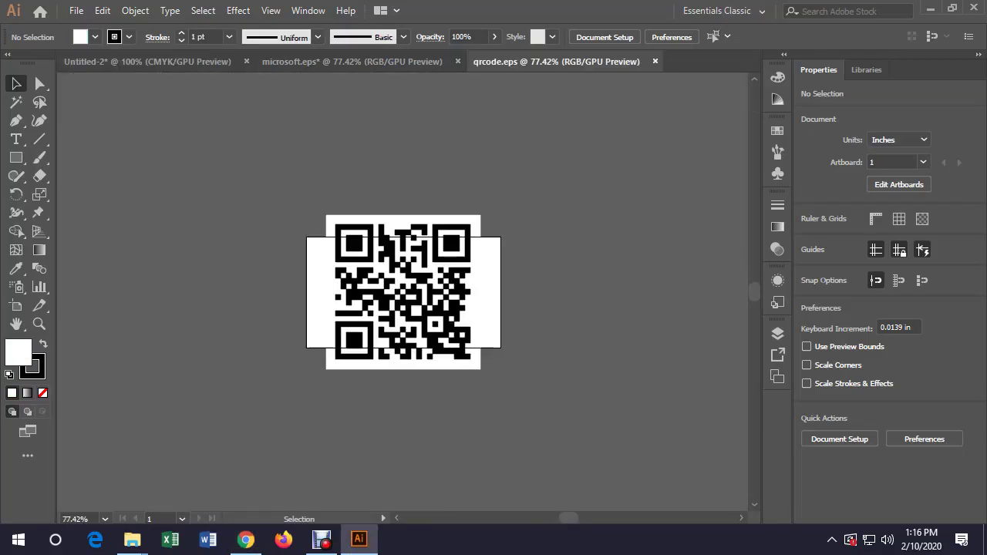
# Bring the QR code into Untitled-2, scale it to about 0.6 in and move it lower right
pyautogui.moveTo(413, 254); pyautogui.dragTo(429, 251)
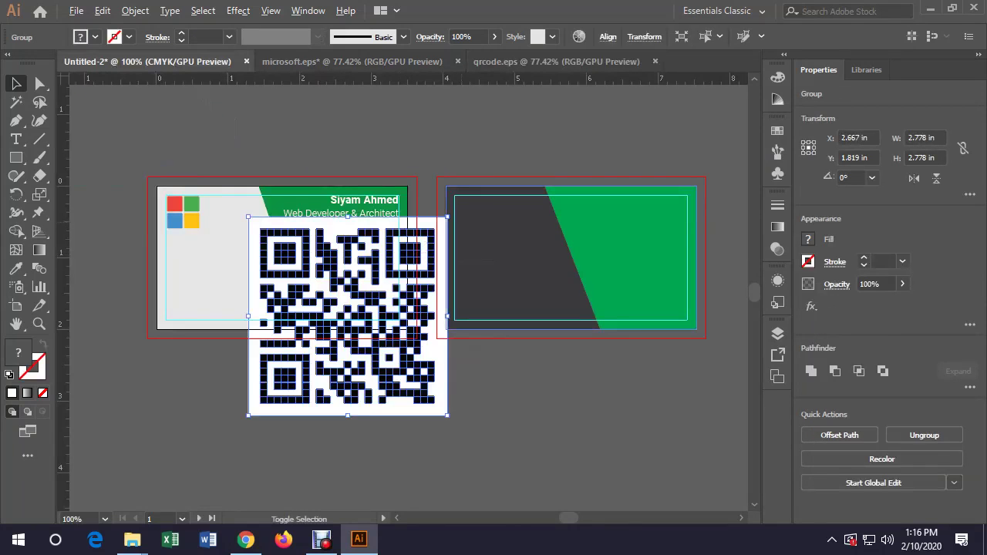
pyautogui.moveTo(447, 217); pyautogui.dragTo(434, 296)
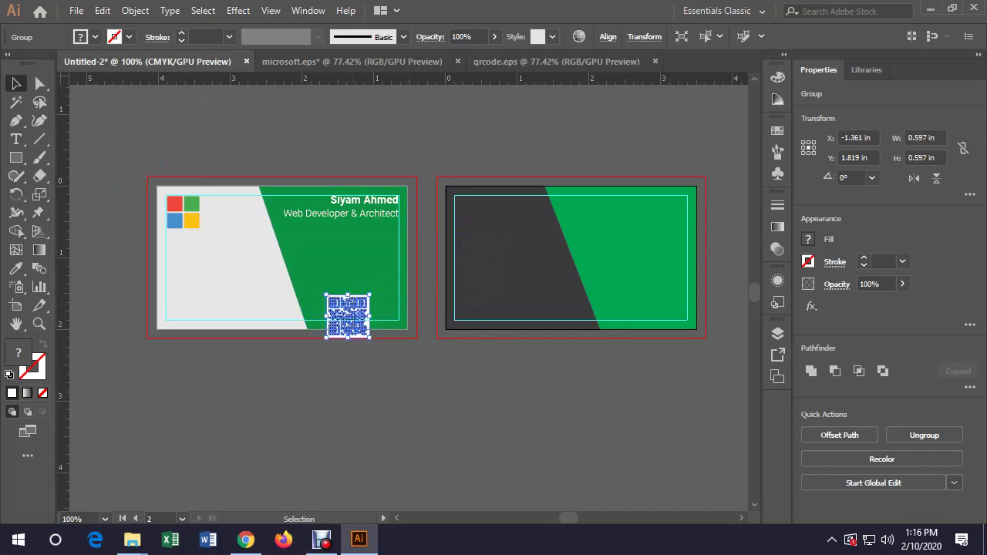
pyautogui.moveTo(343, 317); pyautogui.dragTo(413, 293)
pyautogui.hotkey('ctrl', 'shift', 'a')
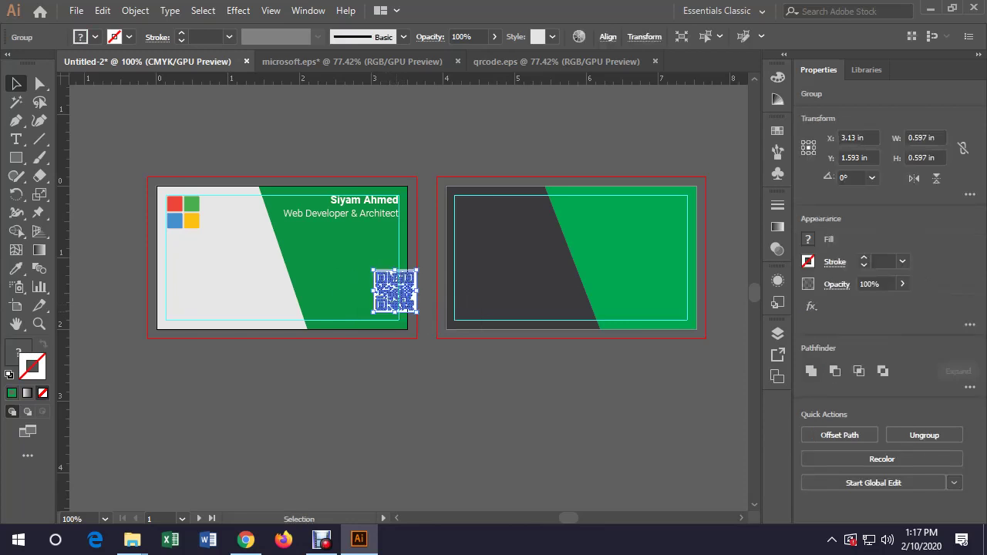
pyautogui.hotkey('ctrl', 'shift', 'a')
pyautogui.click(387, 313)
pyautogui.scroll(3, 387, 313)
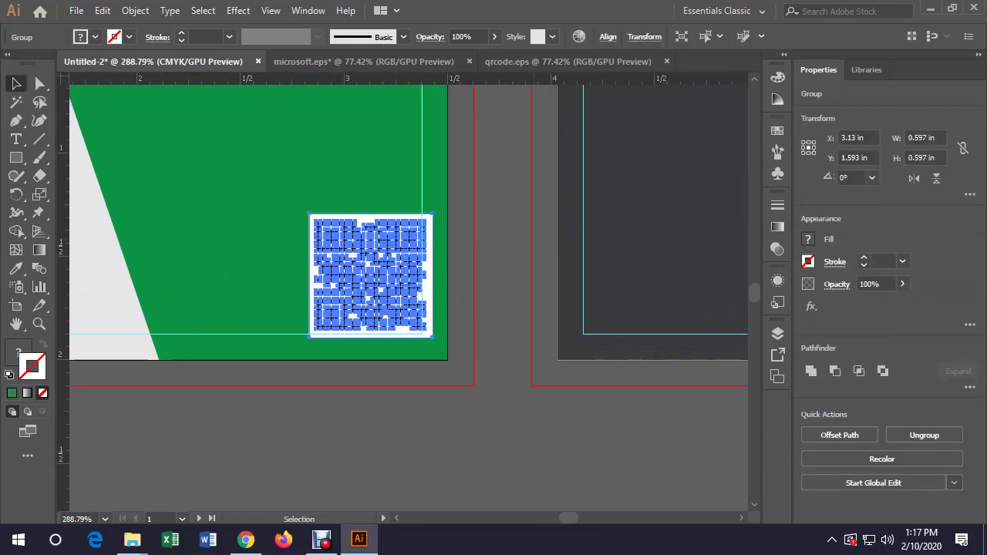
pyautogui.moveTo(389, 272); pyautogui.dragTo(383, 263)
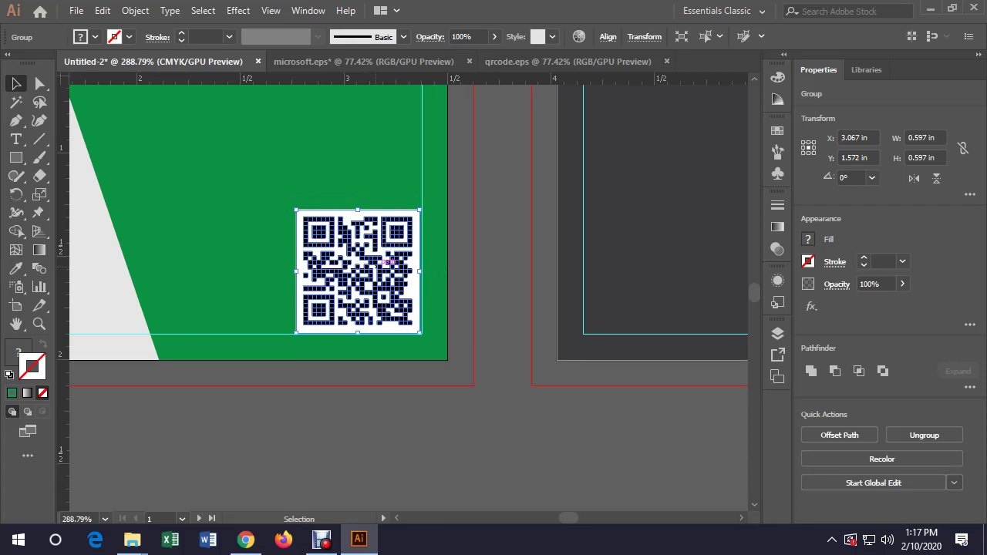
# Unlock the guides and select the QR code together with them
pyautogui.click(432, 270)
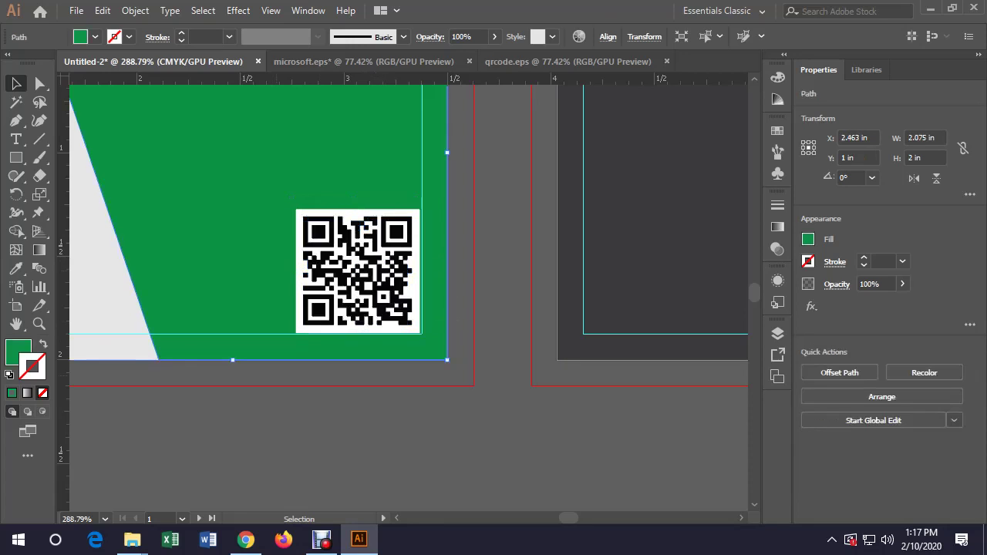
pyautogui.hotkey('ctrl', 'shift', 'a')
pyautogui.press('a')
pyautogui.hotkey('ctrl', 'a')
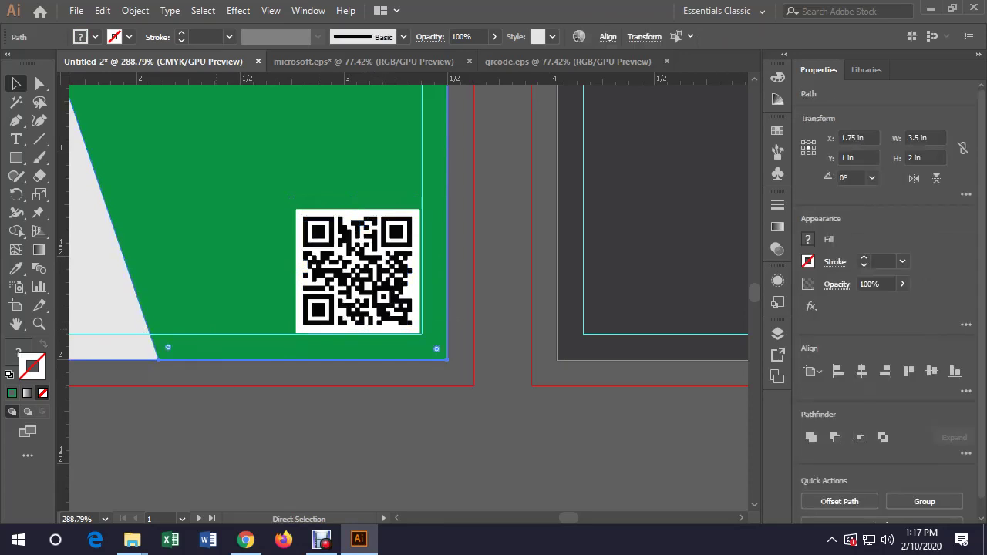
pyautogui.hotkey('ctrl', 'shift', 'a')
pyautogui.press('v')
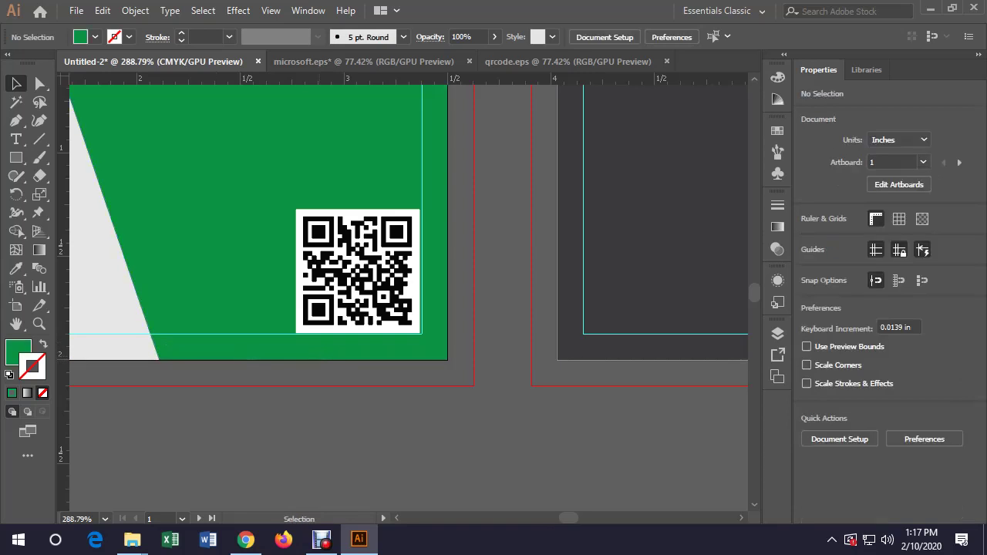
pyautogui.rightClick(269, 146)
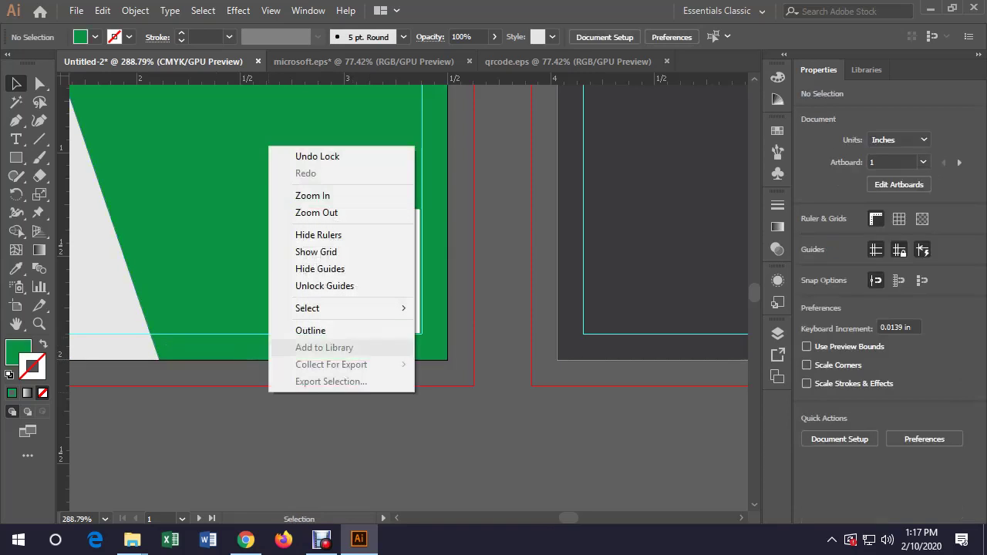
pyautogui.click(278, 287)
pyautogui.hotkey('ctrl', 'a')
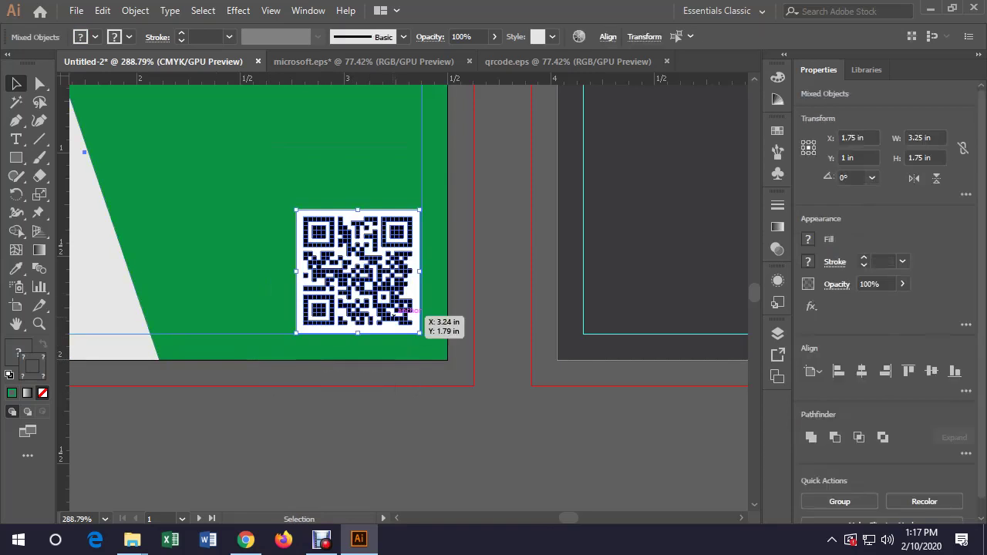
# Bottom-align the QR code to the margin guide, hide the guides and zoom to 100%
pyautogui.click(813, 371)
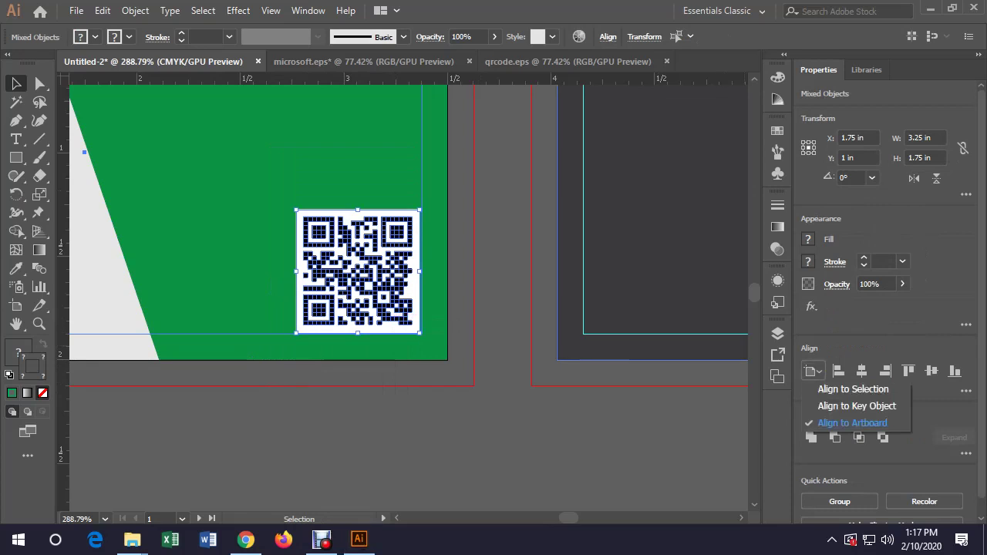
pyautogui.click(848, 422)
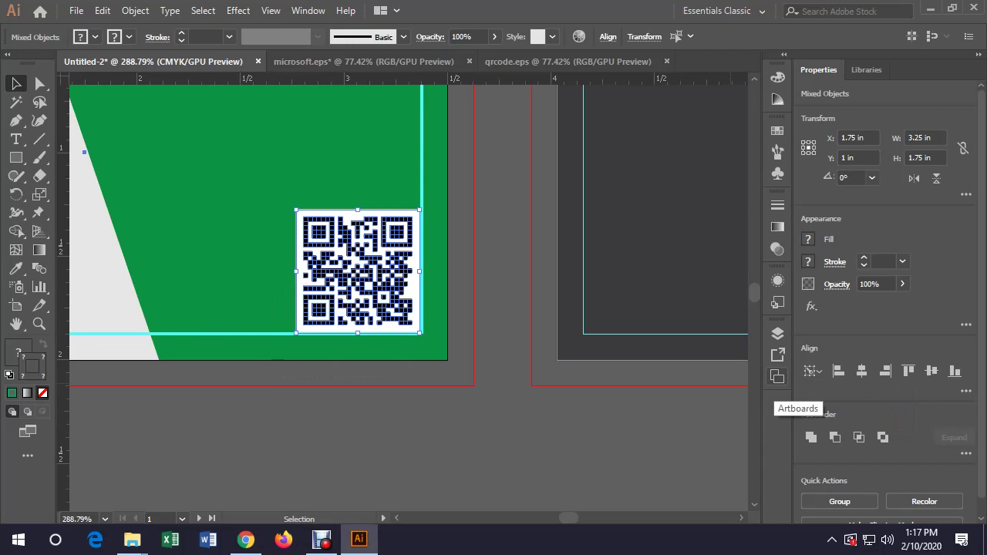
pyautogui.click(955, 371)
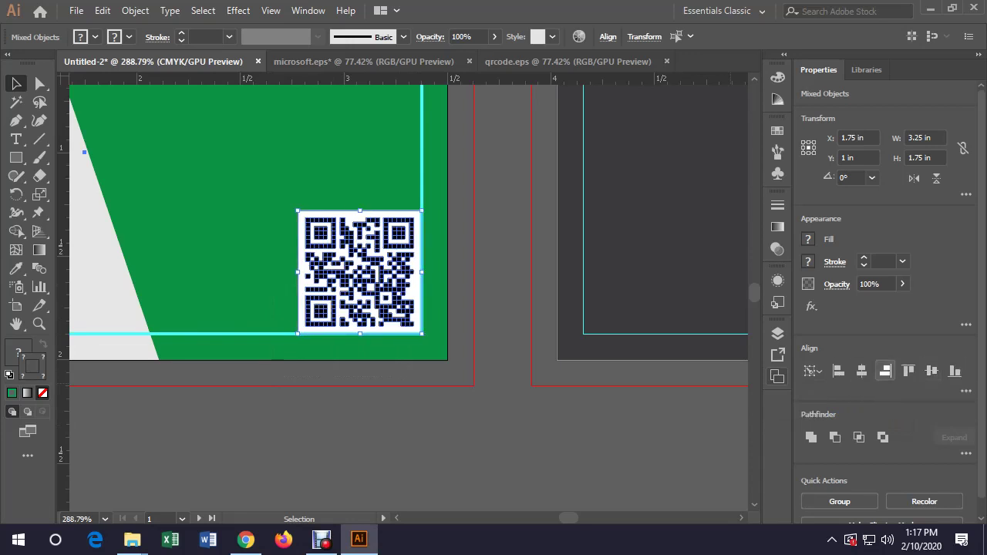
pyautogui.hotkey('ctrl', 'shift', 'a')
pyautogui.hotkey('ctrl', ';')
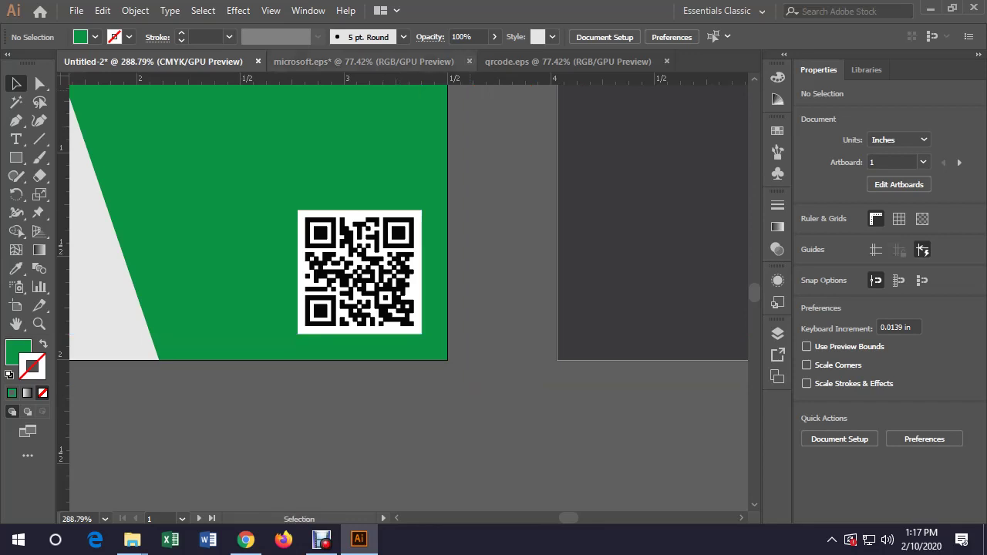
pyautogui.click(77, 520)
pyautogui.write('100')
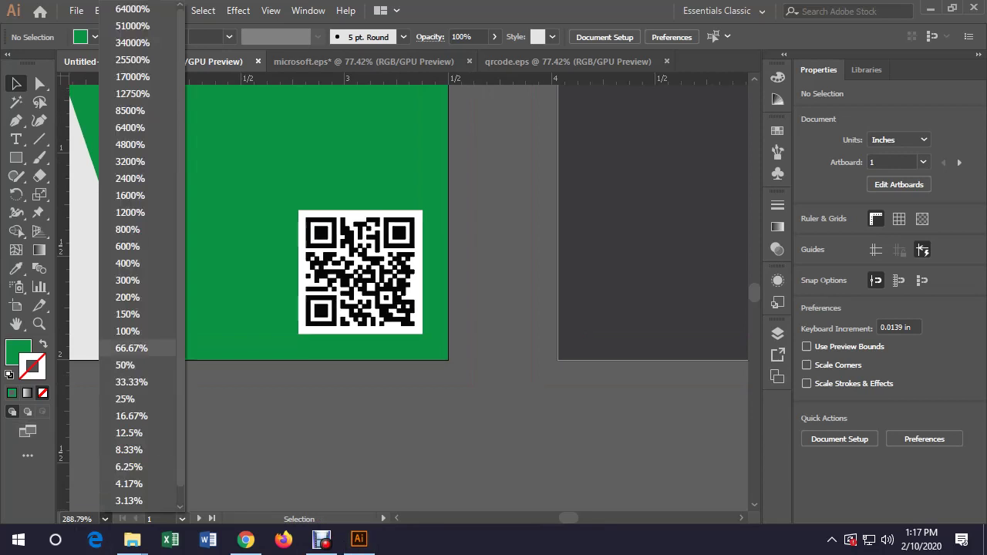
pyautogui.press('Return')
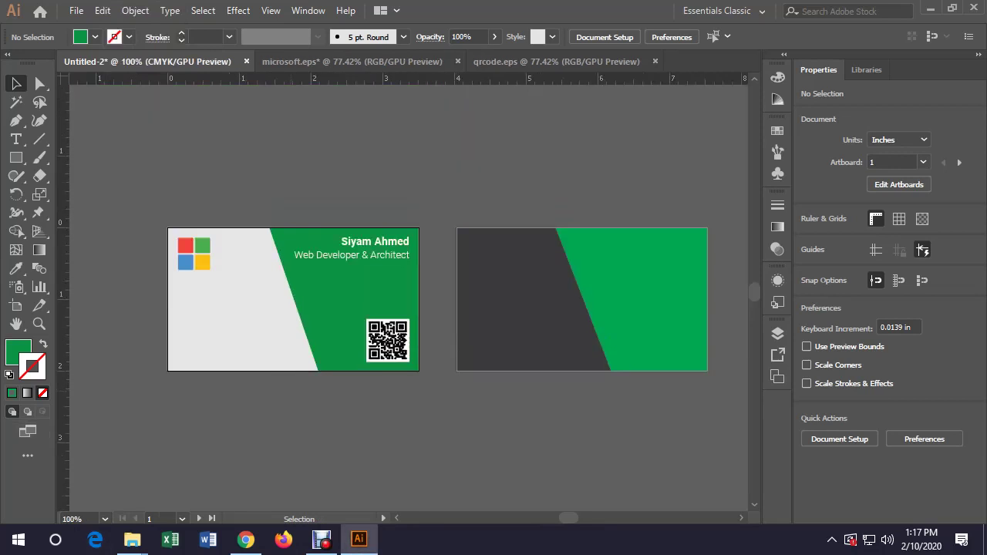
# Show the guides again and draw a small circle below the logo with the Ellipse Tool
pyautogui.hotkey('ctrl', ';')
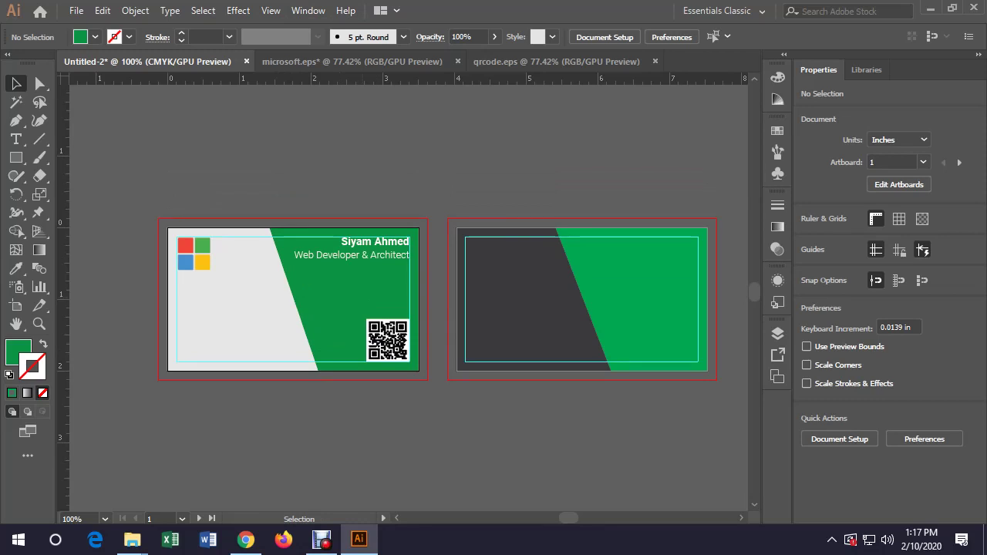
pyautogui.hotkey('shift', 'n')
pyautogui.moveTo(15, 157); pyautogui.dragTo(78, 232)
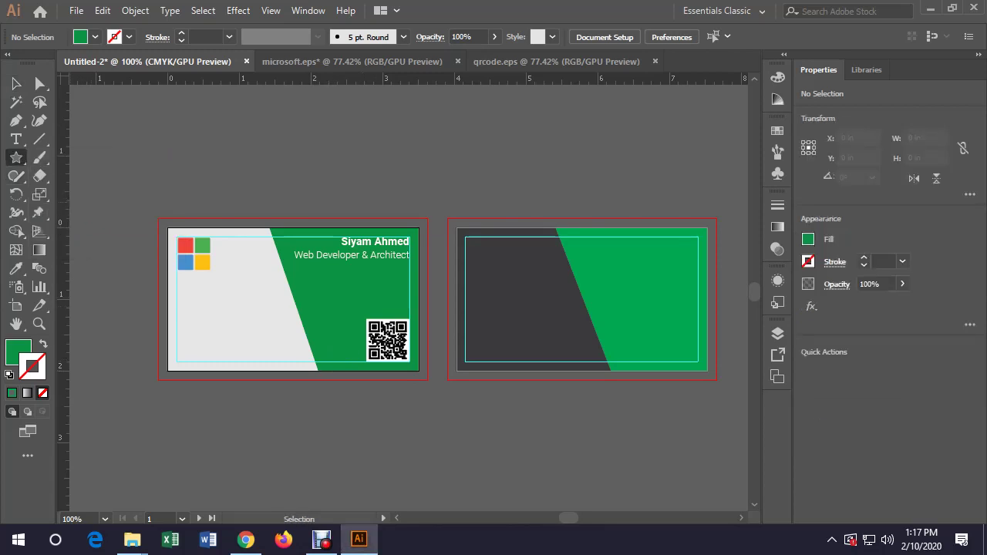
pyautogui.click(15, 157)
pyautogui.click(86, 195)
pyautogui.moveTo(183, 297); pyautogui.dragTo(185, 295)
# Resize the green circle to about 0.23 inch across
pyautogui.press('v')
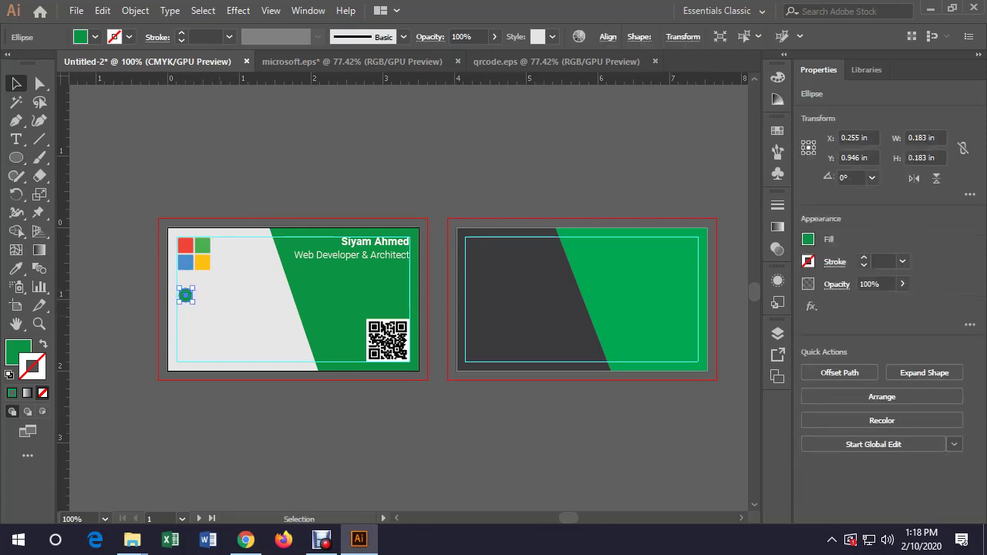
pyautogui.click(197, 297)
pyautogui.click(186, 295)
pyautogui.moveTo(214, 309); pyautogui.dragTo(180, 287)
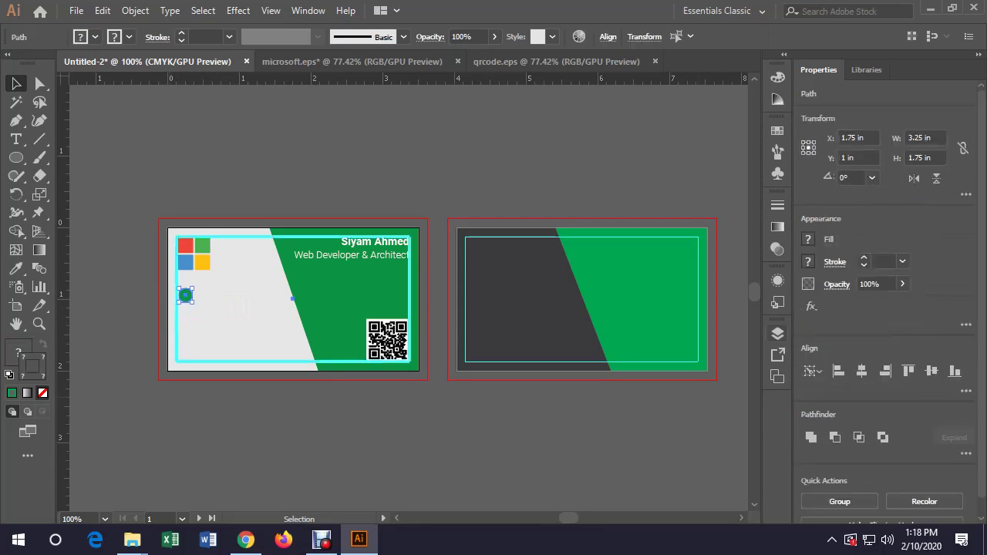
pyautogui.hotkey('ctrl', 'shift', 'a')
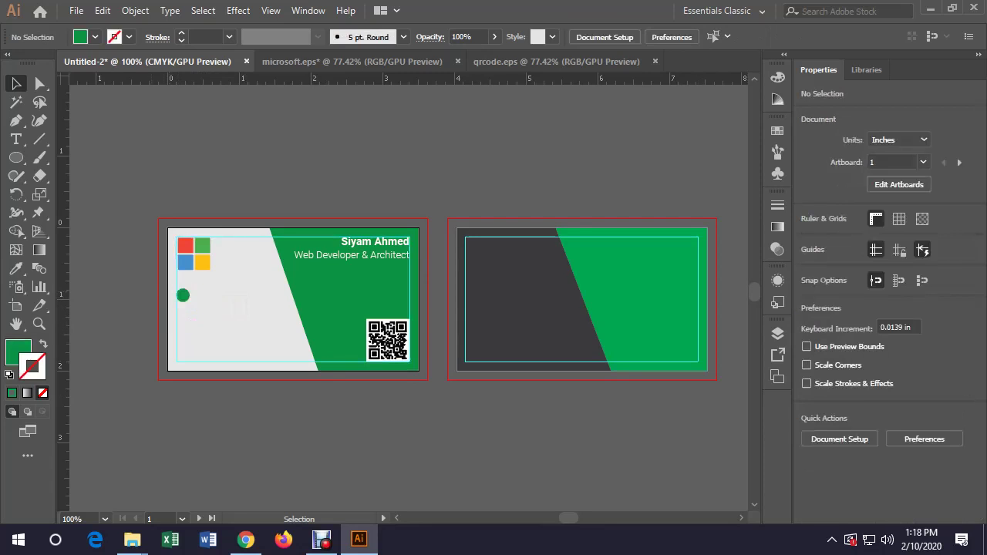
pyautogui.click(182, 296)
pyautogui.moveTo(190, 303); pyautogui.dragTo(191, 305)
pyautogui.hotkey('ctrl', 'shift', 'a')
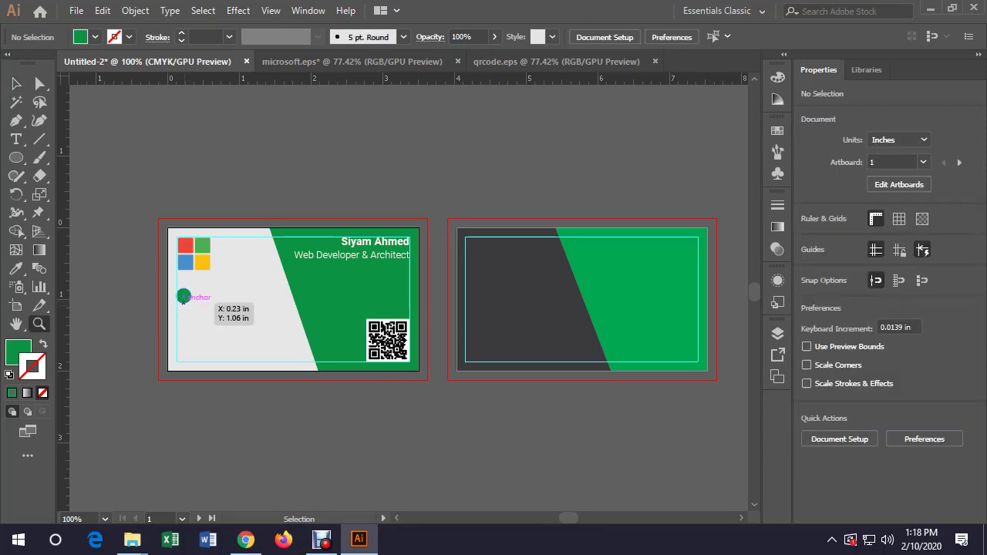
# Zoom in closely on the green circle
pyautogui.press('z')
pyautogui.click(186, 298)
pyautogui.click(178, 294)
pyautogui.press('v')
pyautogui.click(176, 294)
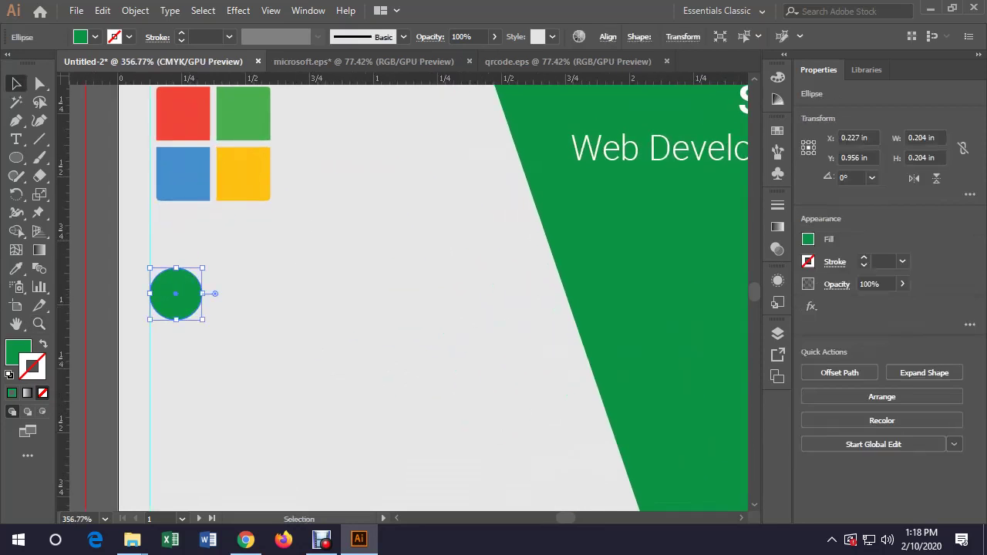
# Type a 'P' below the circle and set it to Roboto Bold
pyautogui.hotkey('ctrl', 'shift', 'a')
pyautogui.press('t')
pyautogui.click(223, 348)
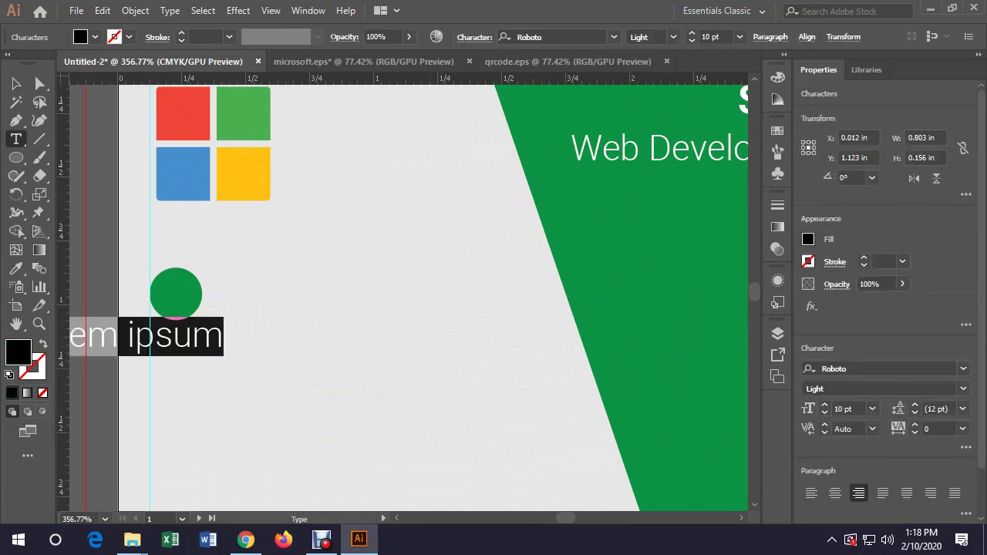
pyautogui.write('P')
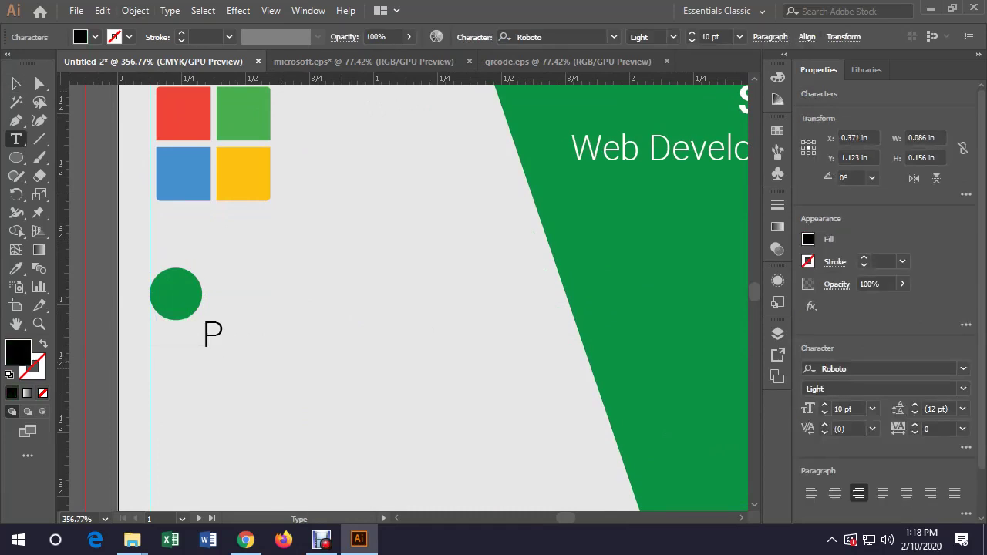
pyautogui.press('Escape')
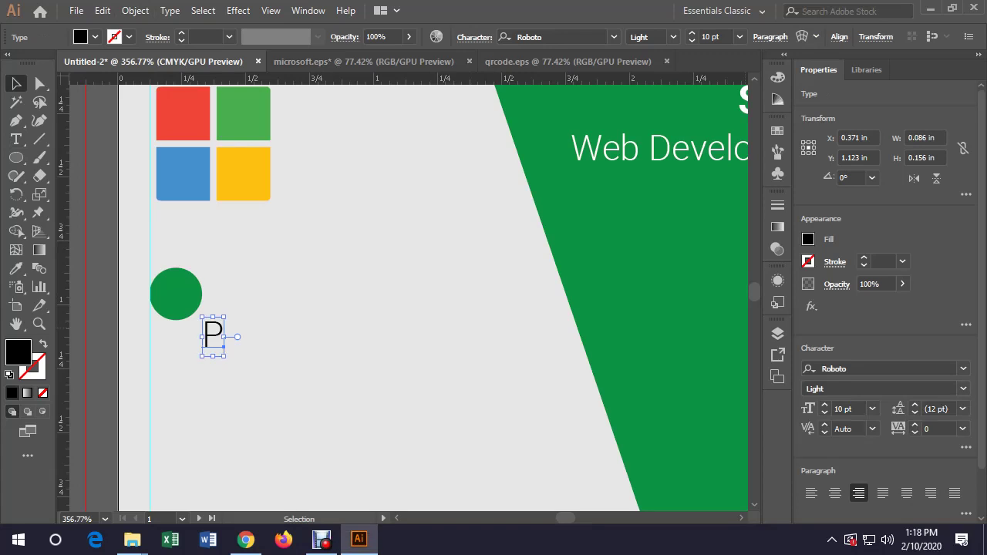
pyautogui.click(963, 388)
pyautogui.click(817, 438)
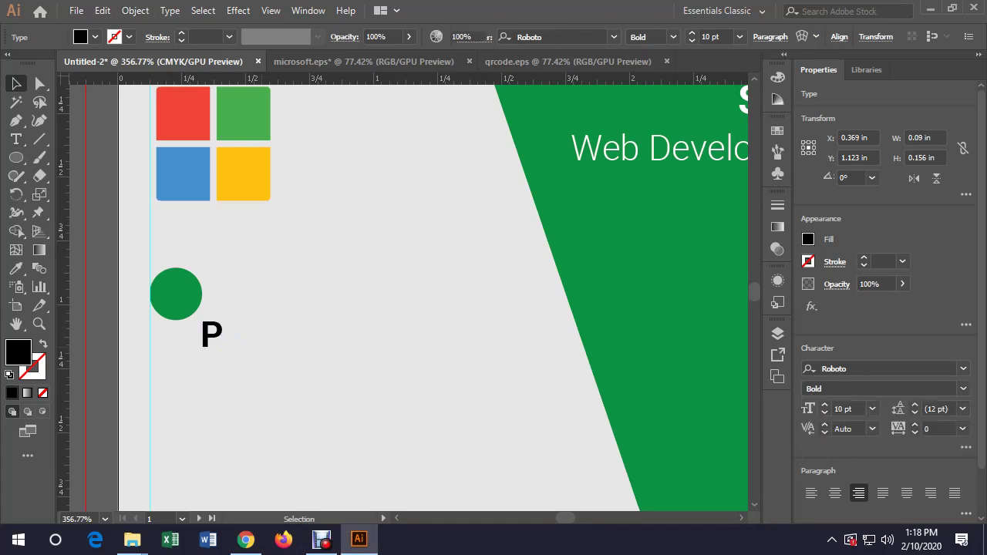
# Centre the bold P inside the green circle and colour it white
pyautogui.moveTo(210, 335); pyautogui.dragTo(191, 273)
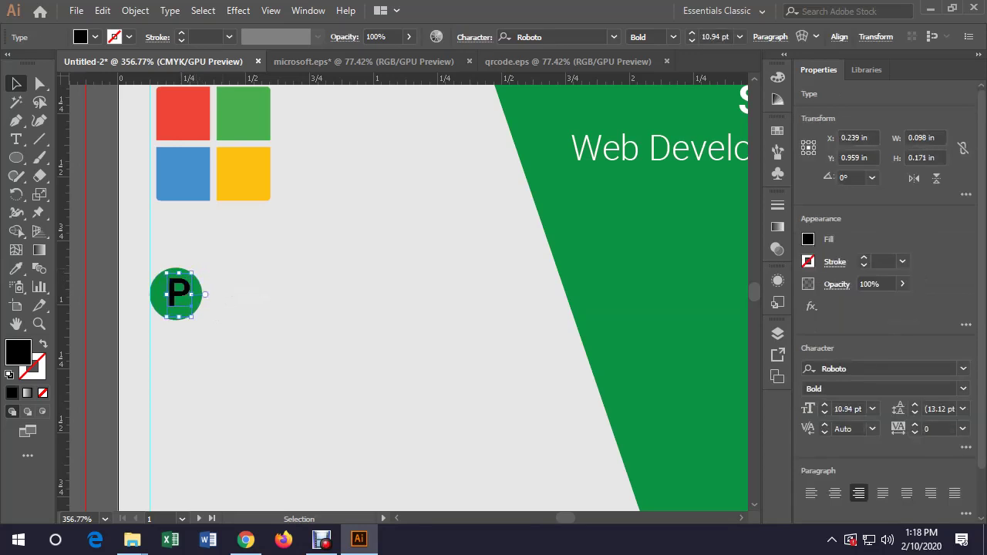
pyautogui.keyDown('shift'); pyautogui.click(162, 305); pyautogui.keyUp('shift')
pyautogui.hotkey('ctrl', 'shift', 'a')
pyautogui.click(178, 293)
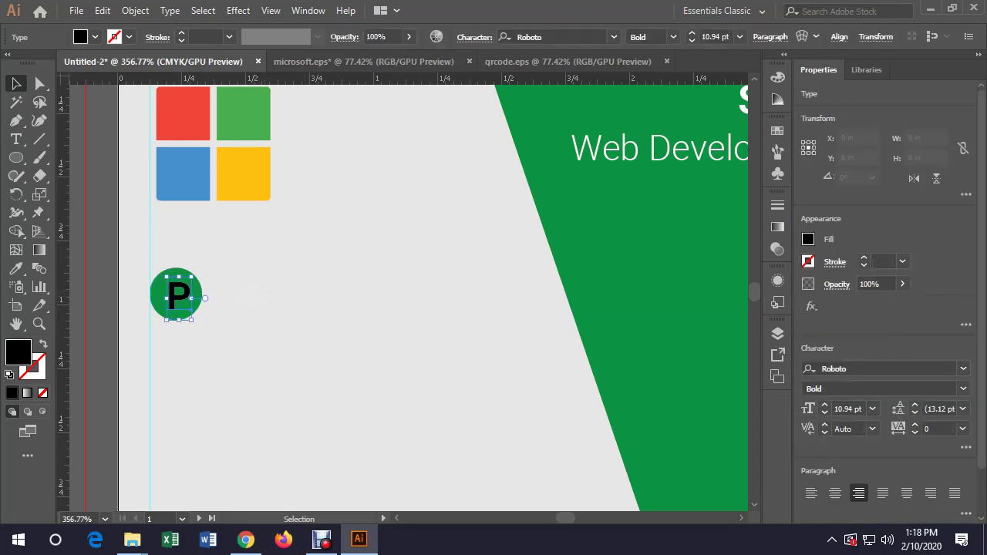
pyautogui.press('Down')
pyautogui.press('i')
pyautogui.click(609, 147)
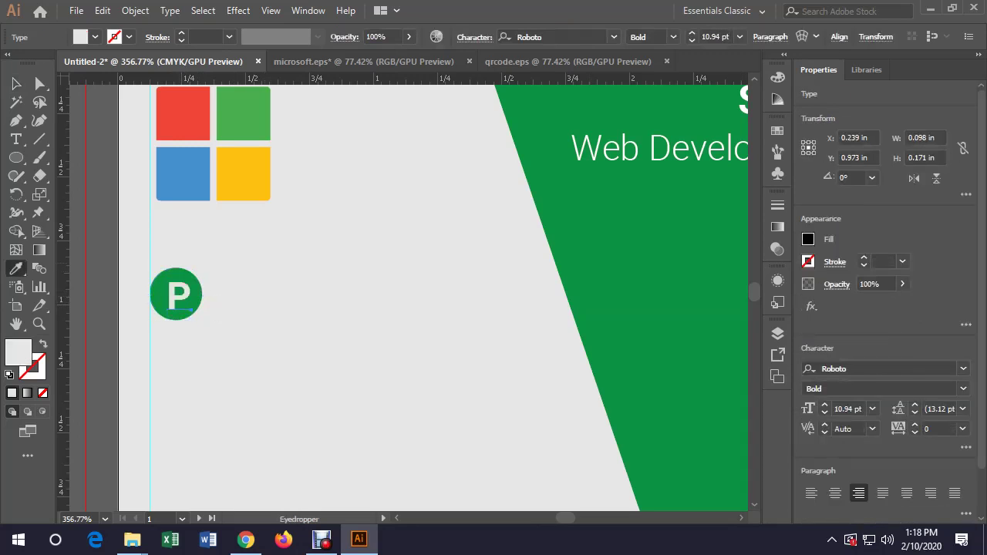
pyautogui.press('v')
pyautogui.hotkey('ctrl', 'shift', 'a')
# Copy the P to the right of the circle and make it black Regular weight
pyautogui.moveTo(179, 295); pyautogui.dragTo(231, 298)
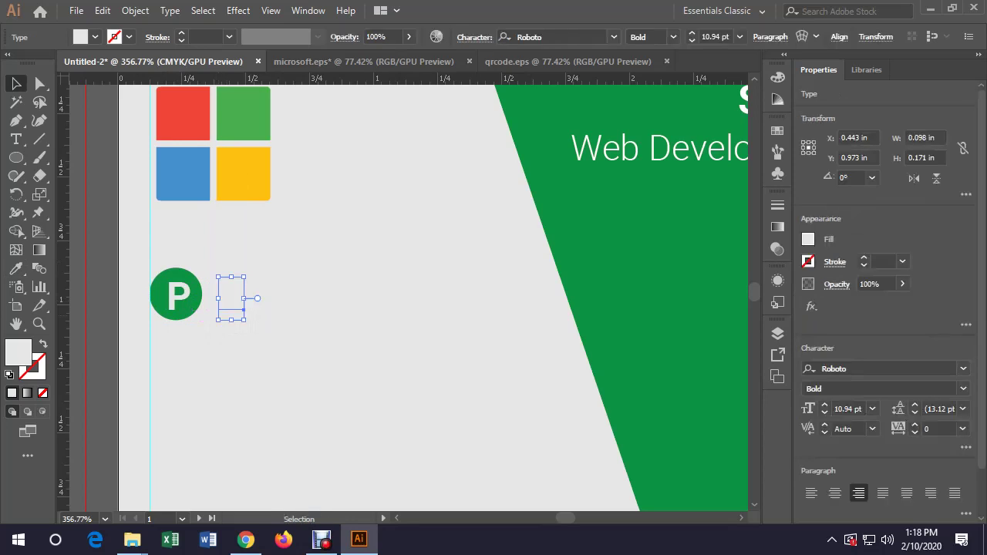
pyautogui.click(95, 38)
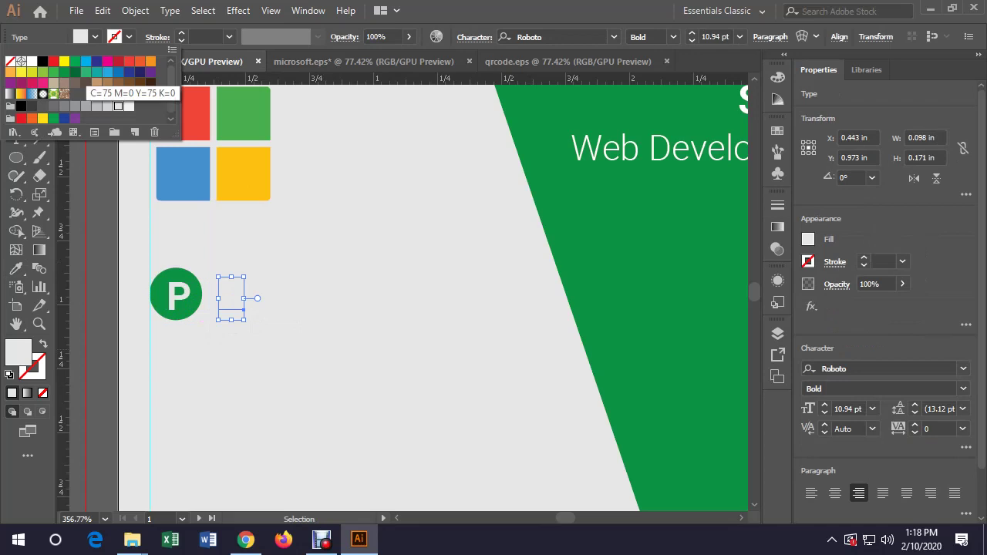
pyautogui.click(42, 61)
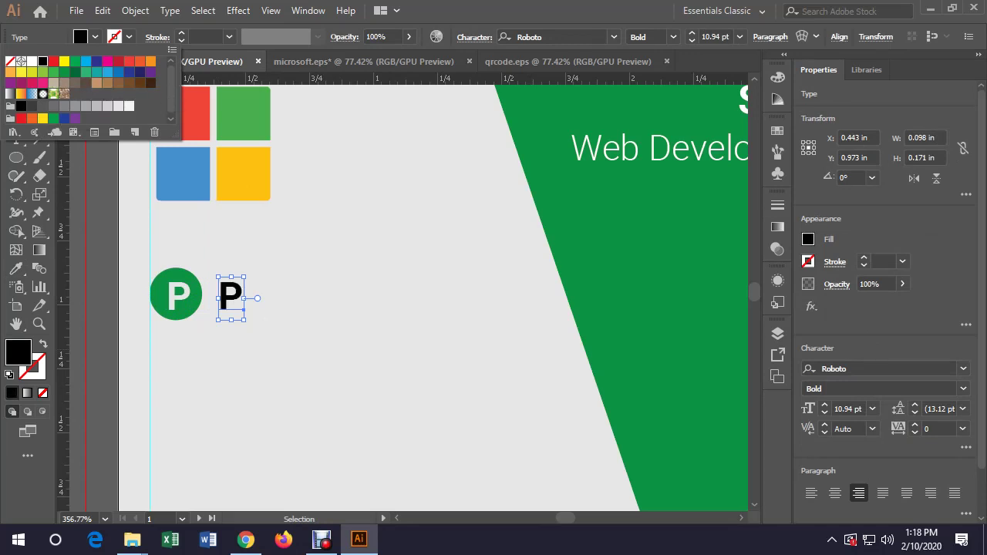
pyautogui.click(963, 389)
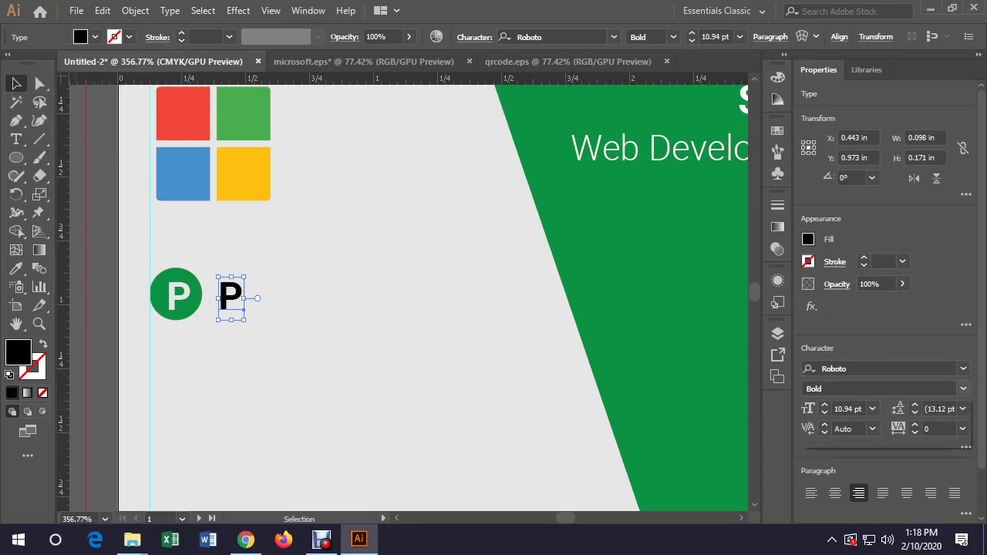
pyautogui.click(834, 422)
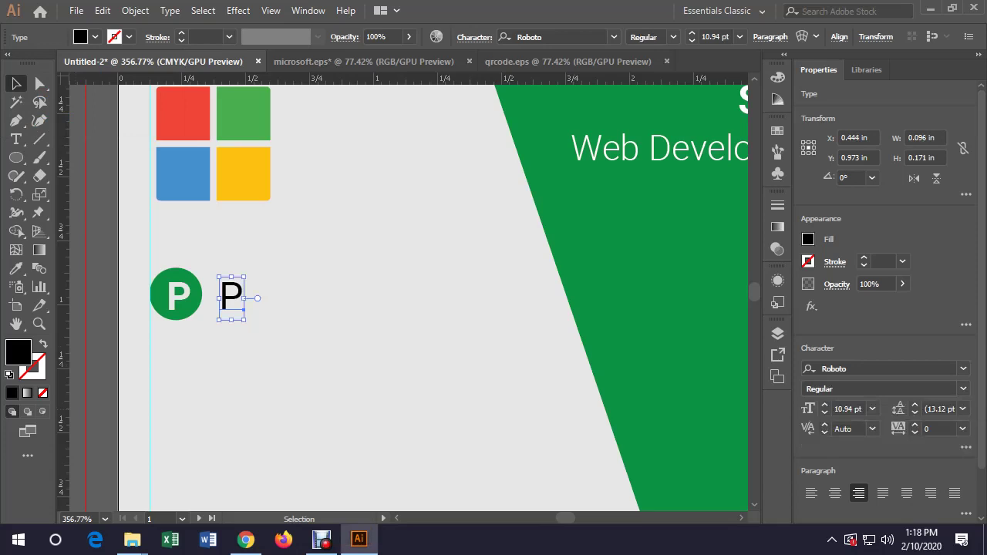
pyautogui.doubleClick(232, 295)
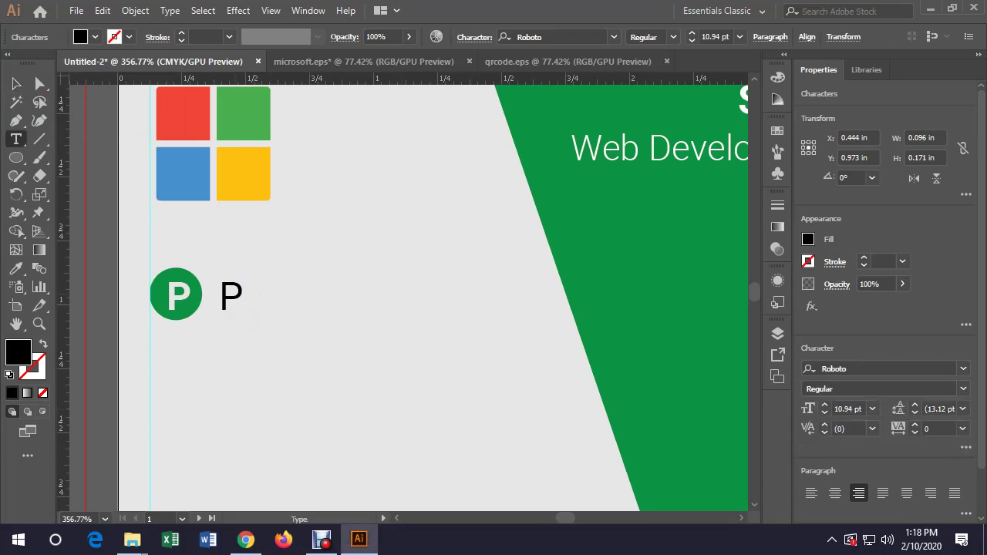
pyautogui.hotkey('ctrl', 'a')
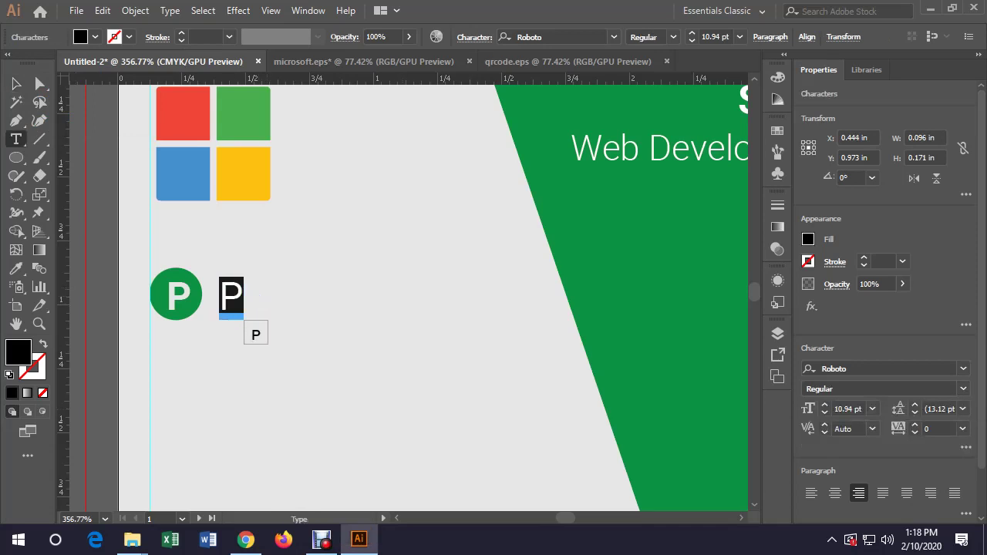
pyautogui.write('0')
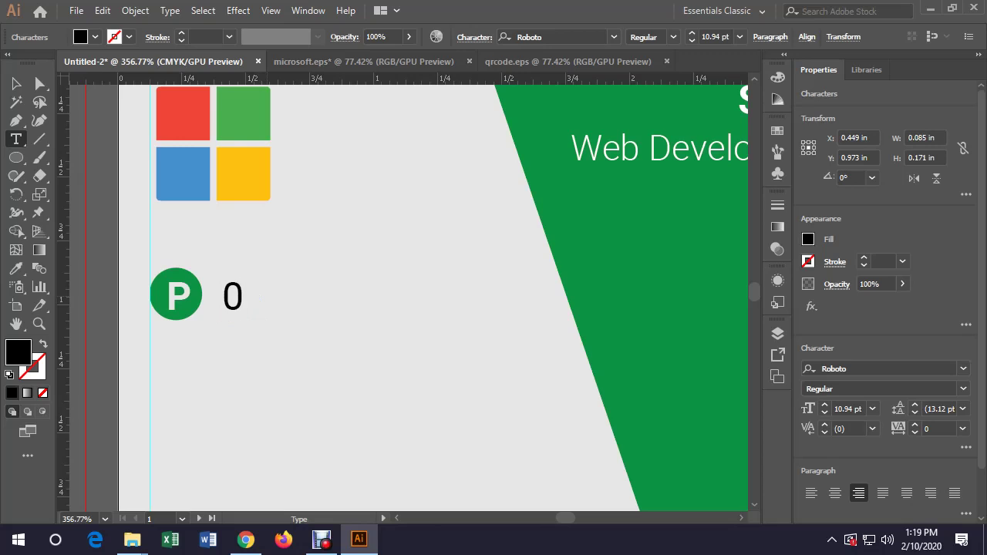
pyautogui.press('BackSpace')
pyautogui.write('+88')
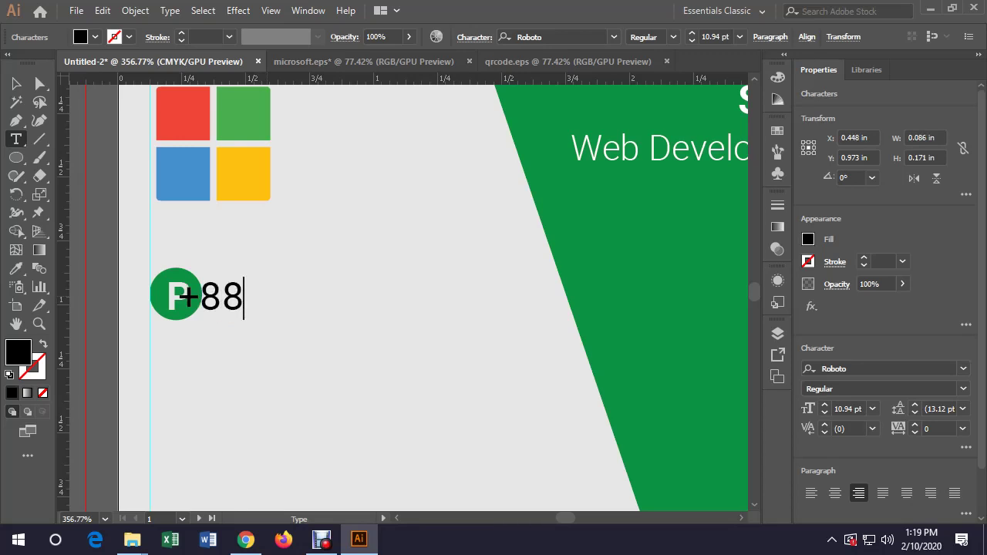
pyautogui.hotkey('ctrl', 'a')
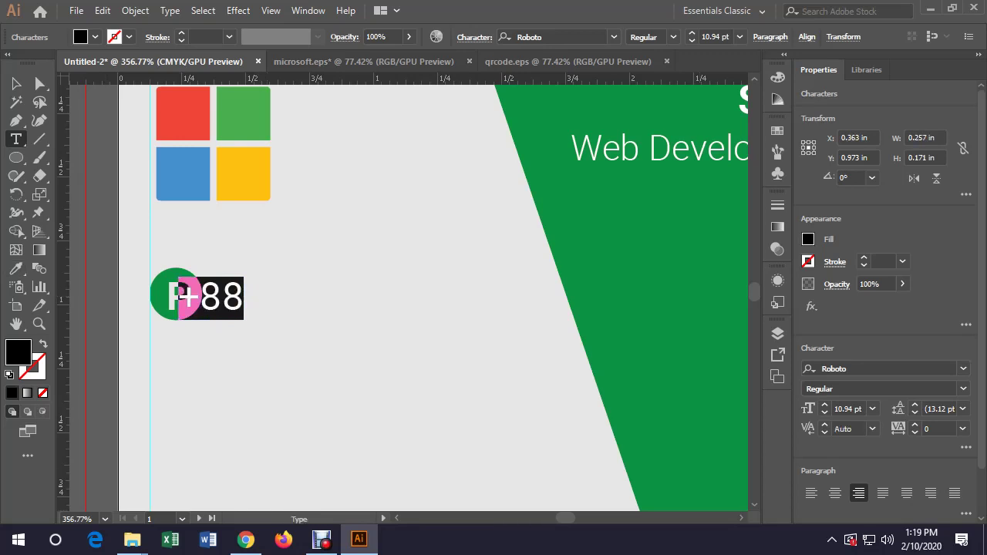
pyautogui.click(811, 493)
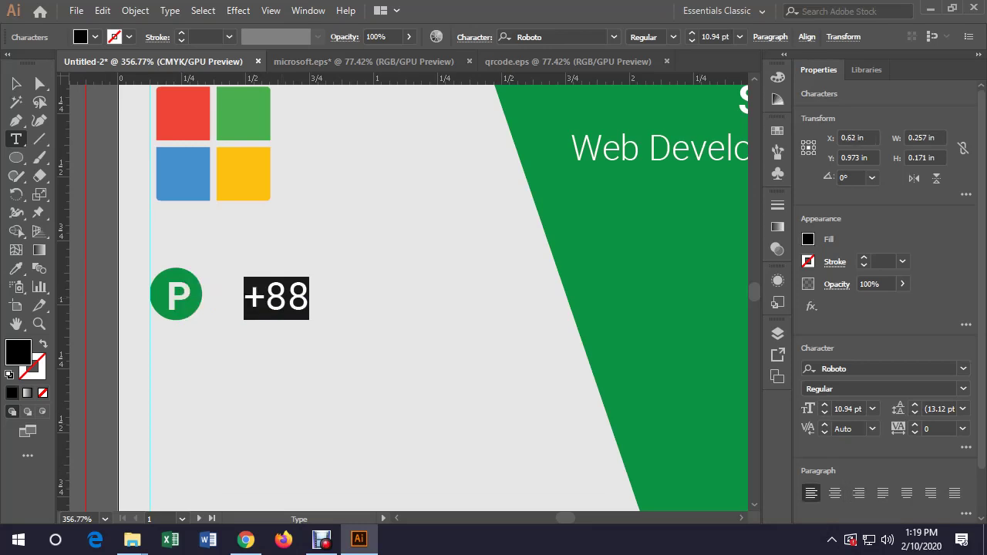
pyautogui.click(309, 298)
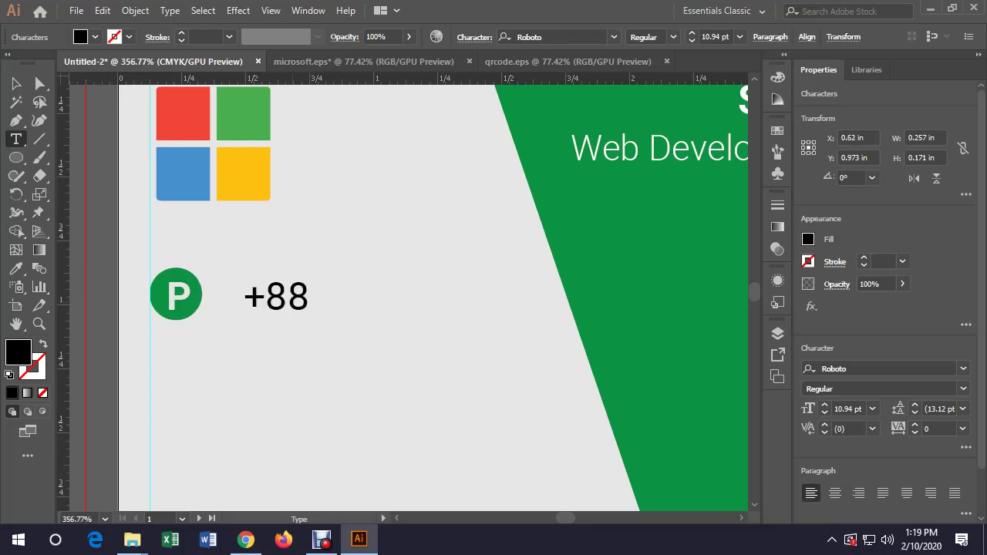
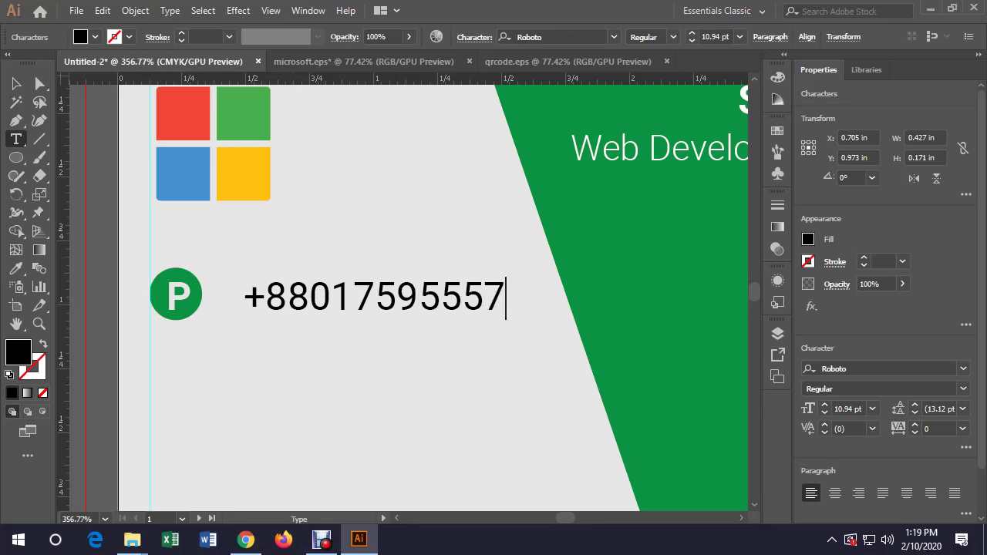
pyautogui.press('Escape')
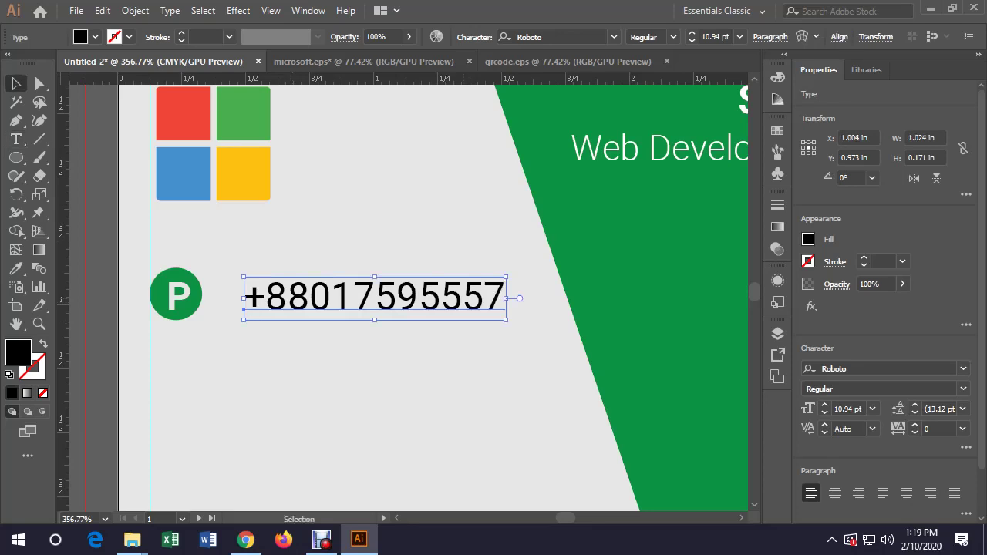
# Move the phone number closer to the P circle and shrink it to 9 pt
pyautogui.moveTo(463, 296); pyautogui.dragTo(446, 291)
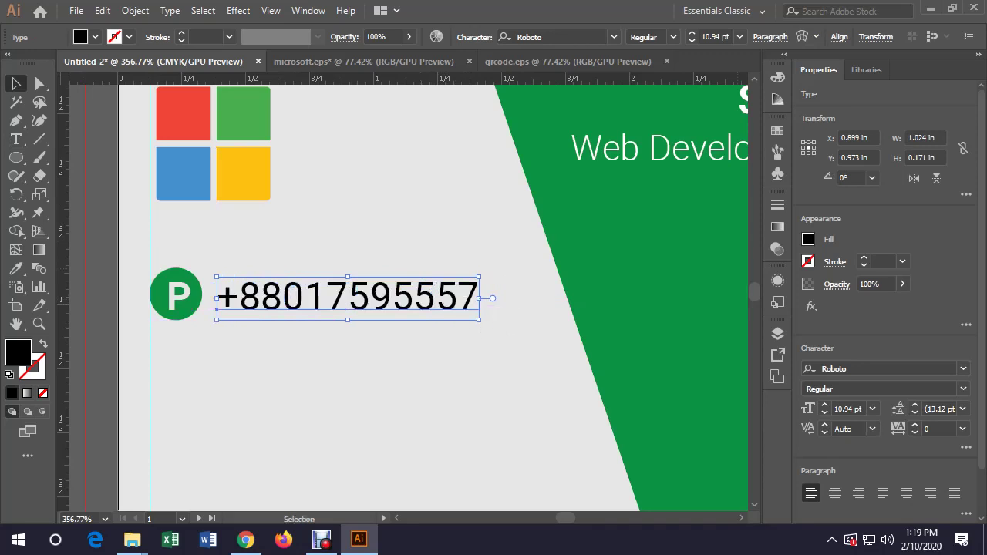
pyautogui.click(825, 413)
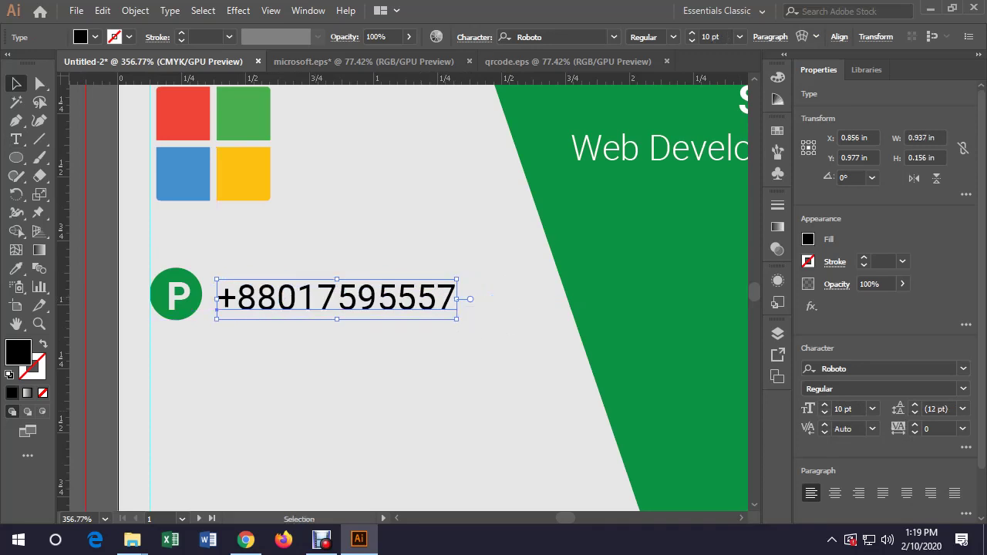
pyautogui.hotkey('ctrl', 'shift', 'a')
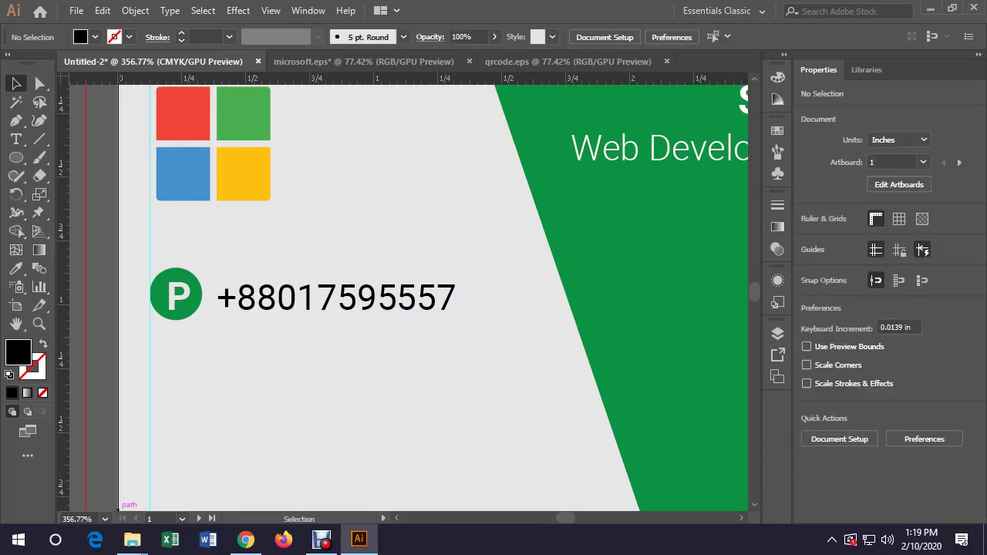
pyautogui.click(105, 519)
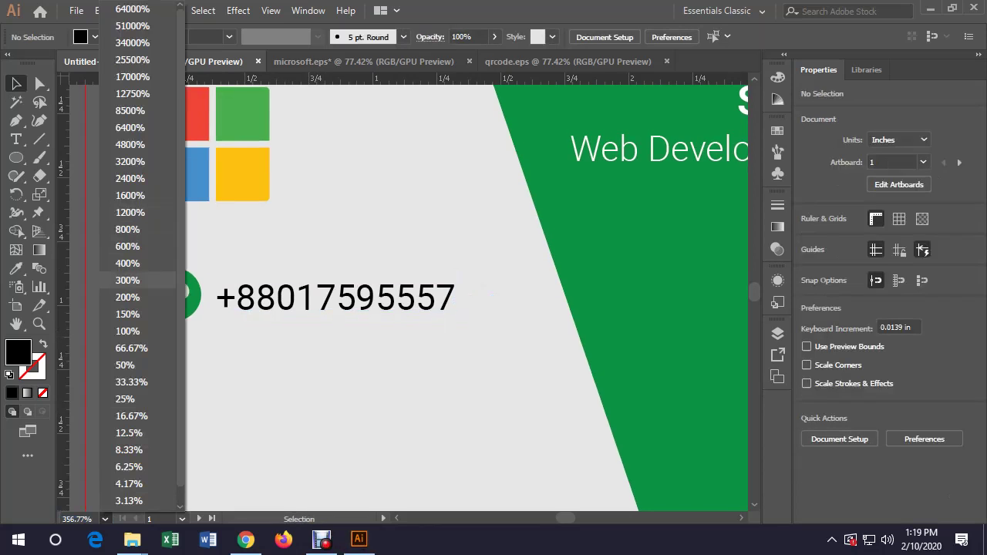
pyautogui.click(127, 330)
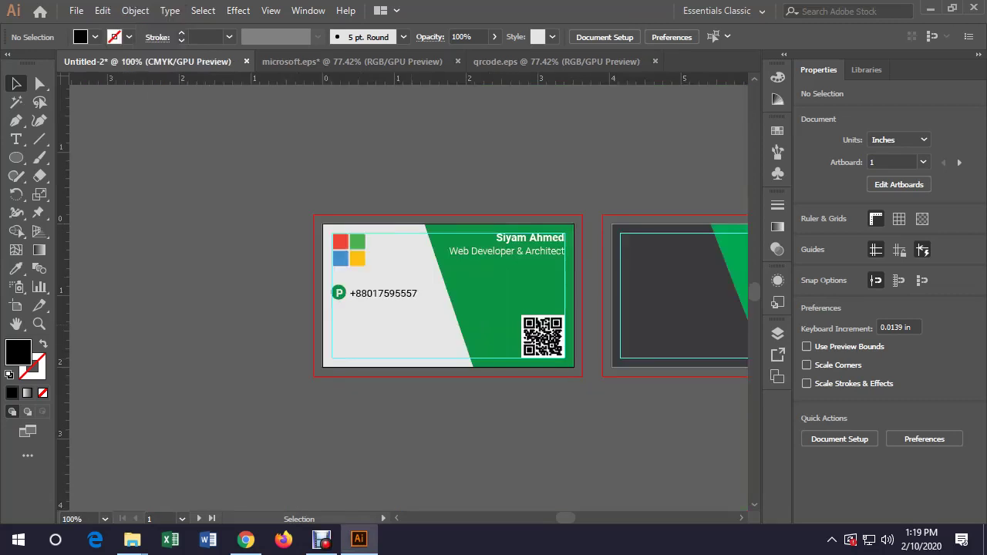
pyautogui.click(383, 293)
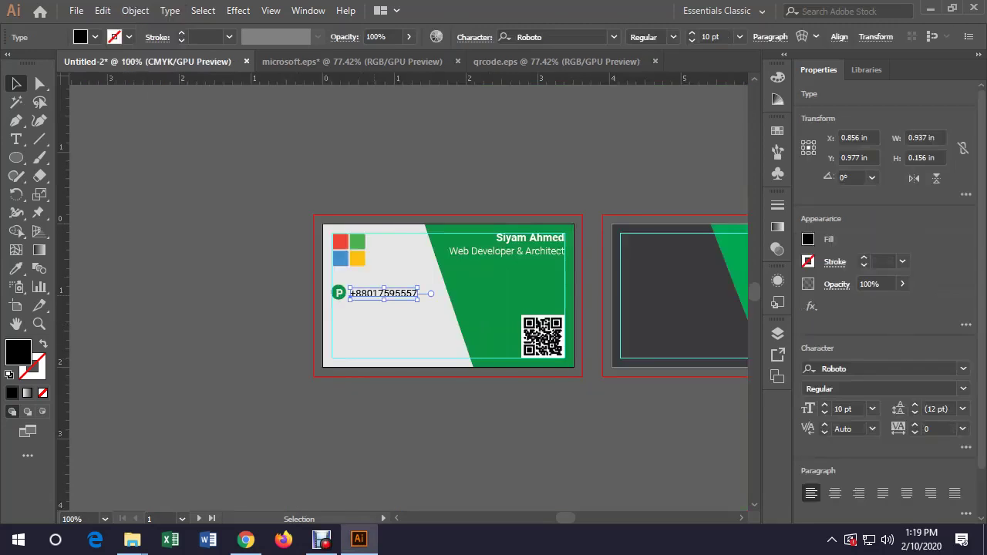
pyautogui.hotkey('ctrl', 'shift', 'a')
pyautogui.click(383, 293)
pyautogui.hotkey('ctrl', 'shift', ',')
pyautogui.hotkey('ctrl', 'shift', 'a')
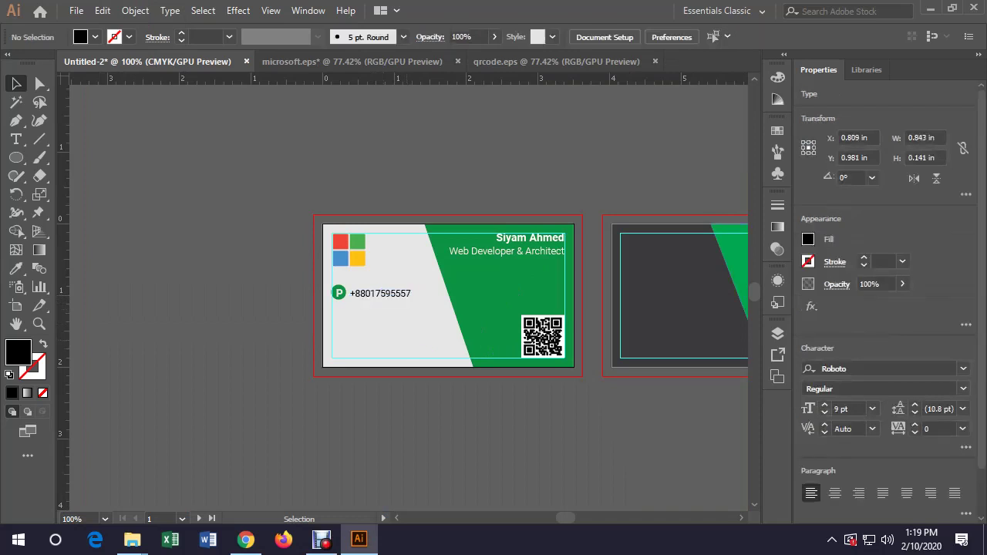
pyautogui.click(383, 293)
pyautogui.hotkey('ctrl', 'shift', 'a')
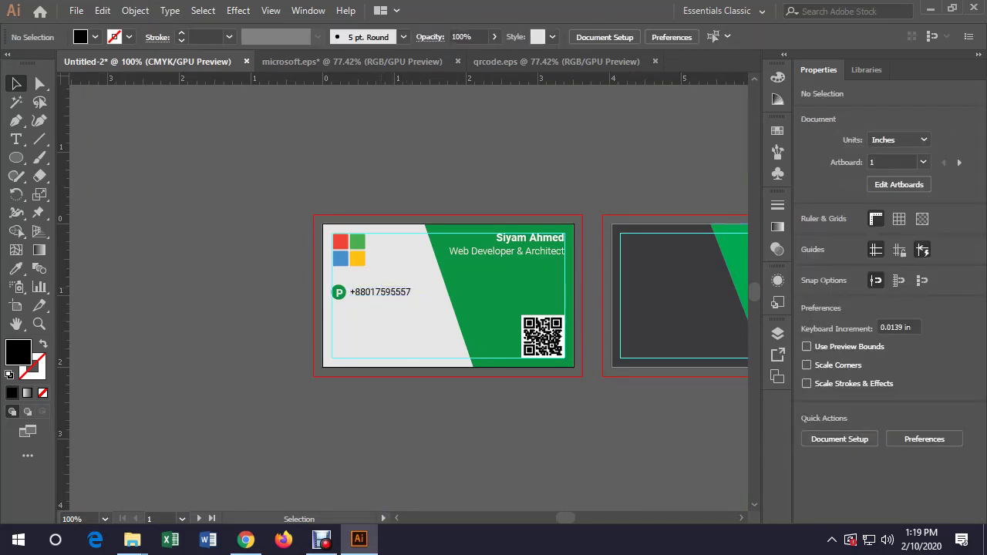
# Vertically centre the P icon and phone number, aligned to the selection
pyautogui.moveTo(426, 278); pyautogui.dragTo(330, 303)
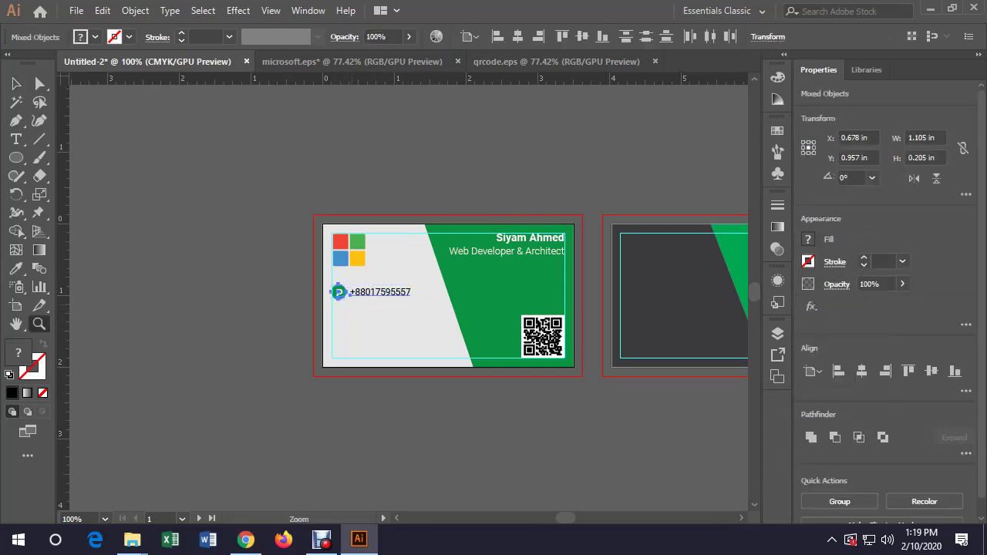
pyautogui.scroll(3, 351, 306)
pyautogui.hotkey('ctrl', 'shift', 'a')
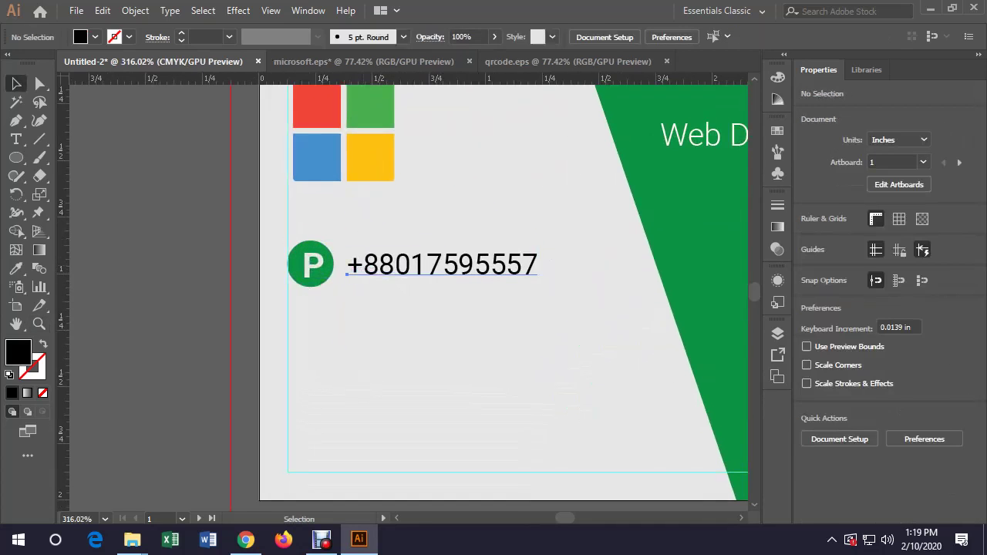
pyautogui.click(440, 267)
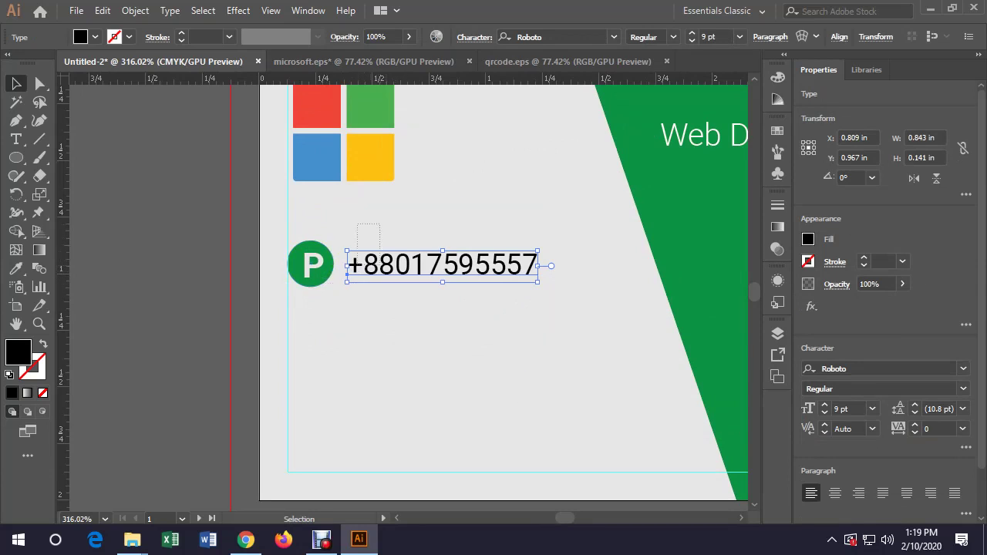
pyautogui.keyDown('shift'); pyautogui.click(312, 266); pyautogui.keyUp('shift')
pyautogui.click(470, 37)
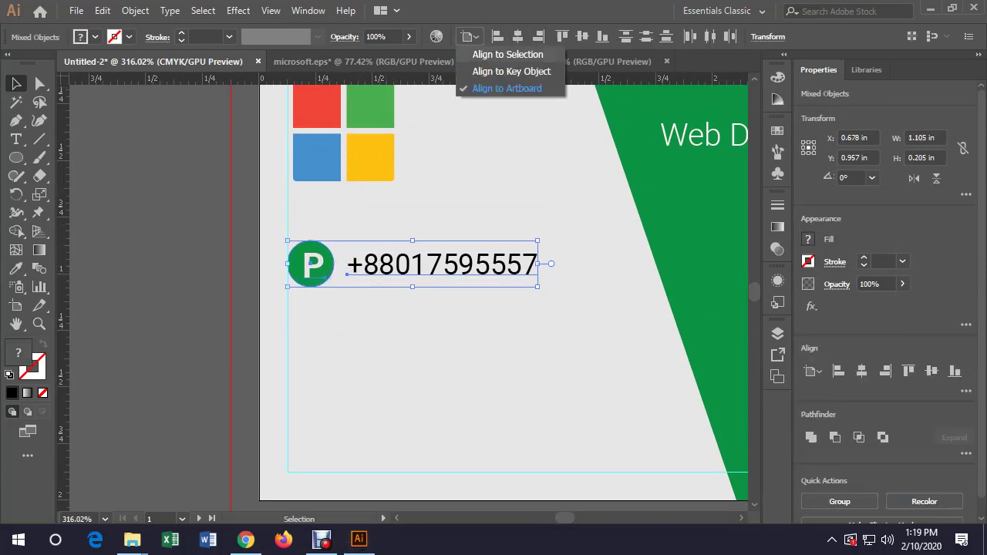
pyautogui.click(507, 54)
pyautogui.click(582, 37)
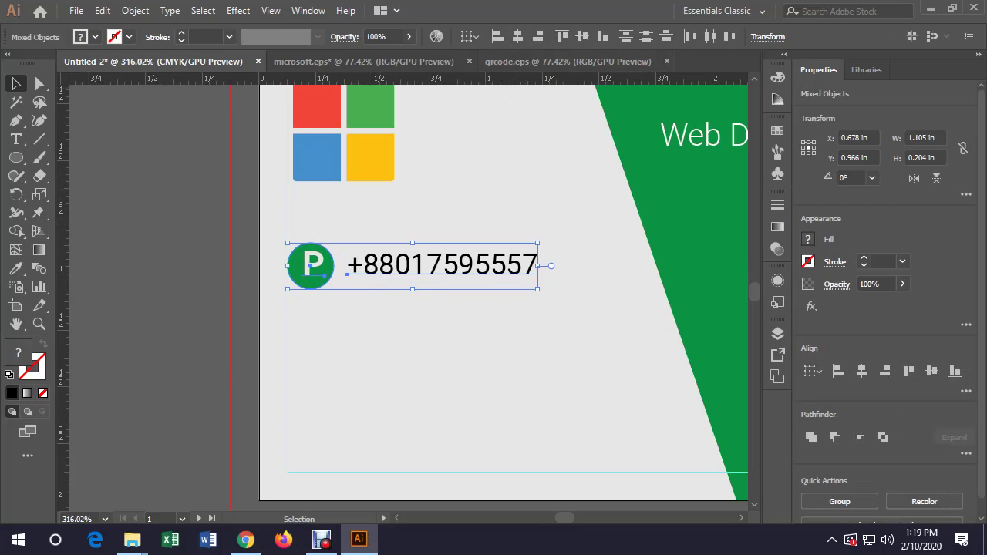
pyautogui.hotkey('ctrl', 'shift', 'a')
pyautogui.click(312, 266)
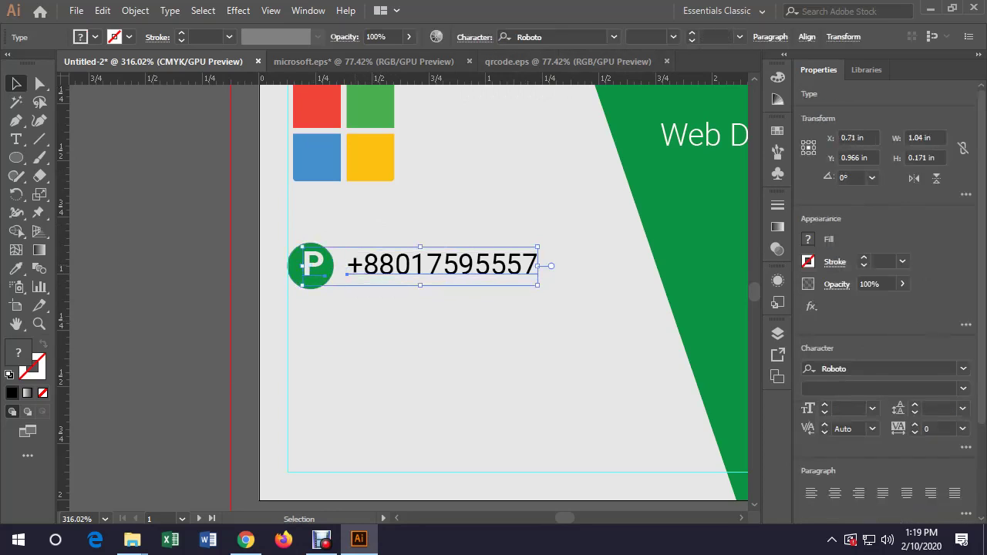
pyautogui.press('p')
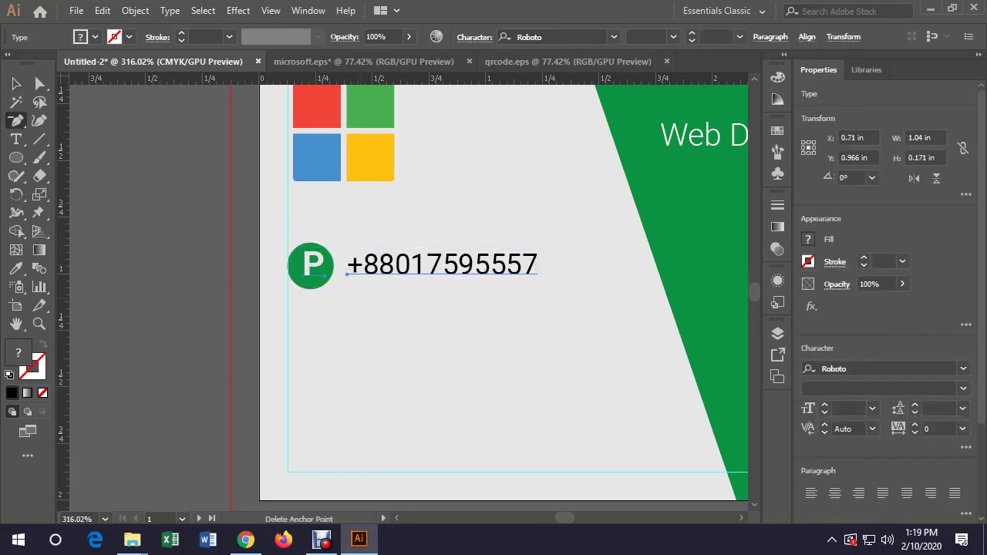
pyautogui.press('v')
# View the card at 100% and reduce the phone number to 8 pt
pyautogui.moveTo(384, 228); pyautogui.dragTo(581, 264)
pyautogui.moveTo(581, 315); pyautogui.dragTo(581, 314)
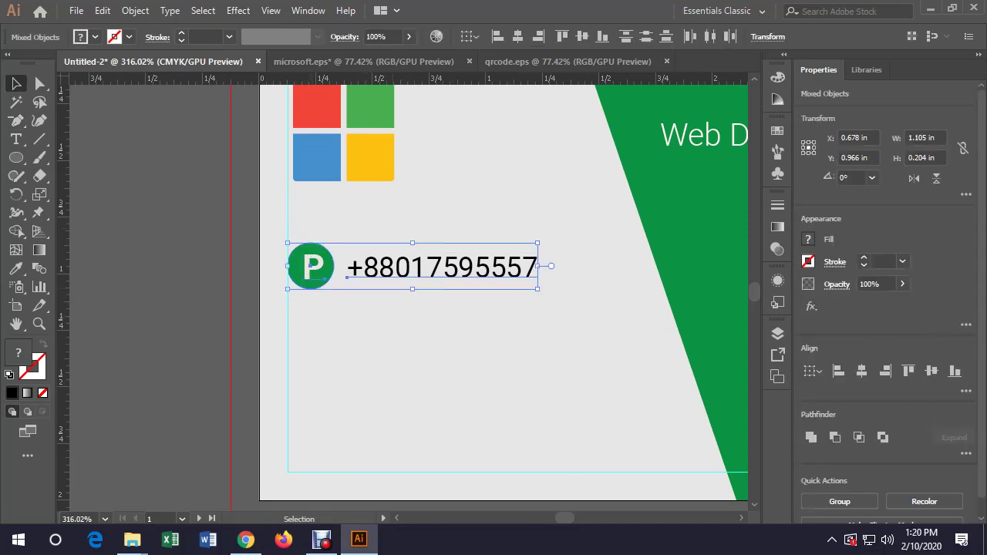
pyautogui.press('a')
pyautogui.hotkey('ctrl', 'shift', 'a')
pyautogui.press('v')
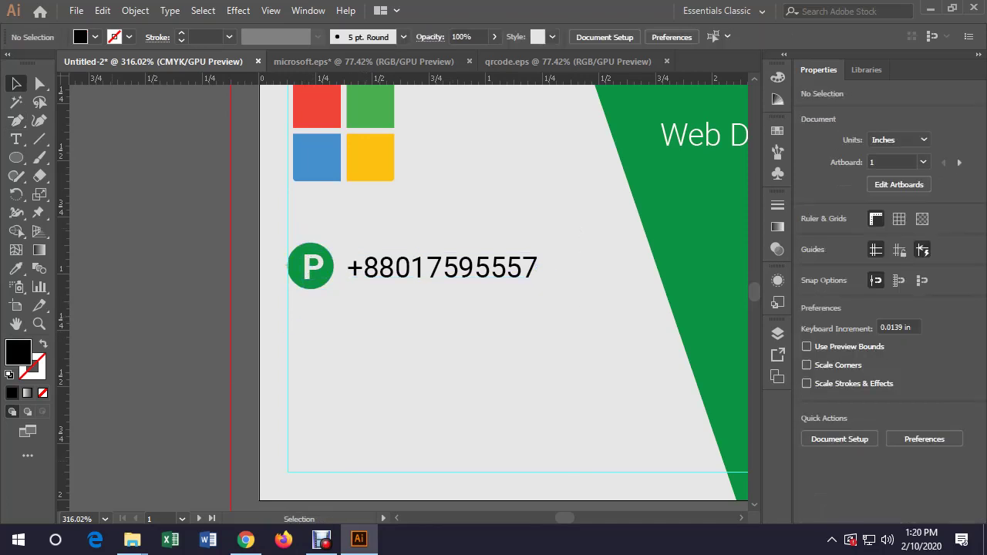
pyautogui.click(105, 518)
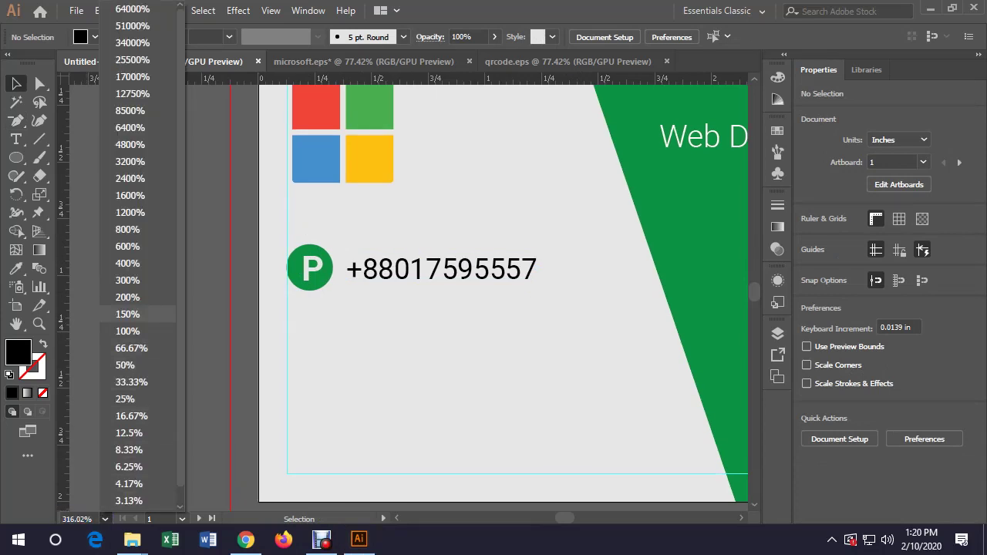
pyautogui.click(127, 331)
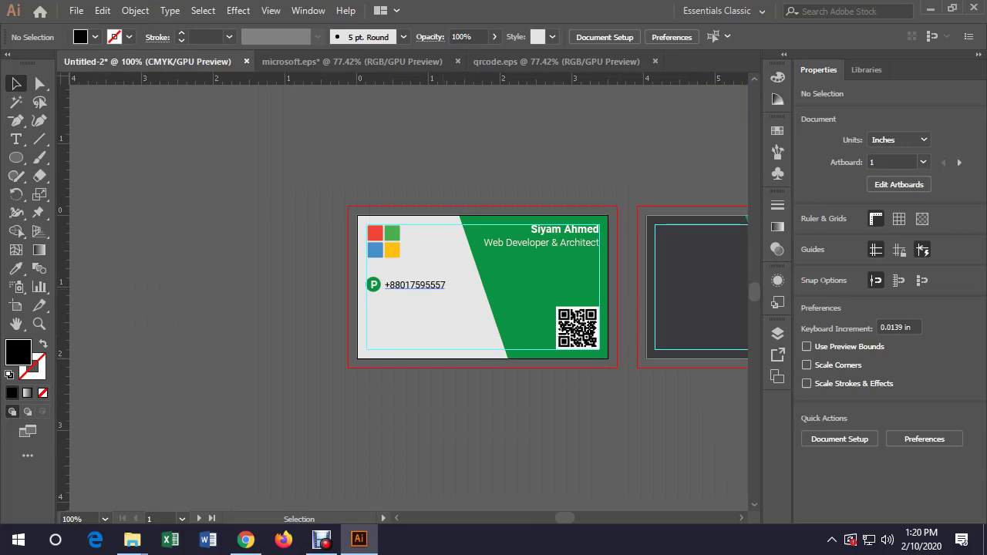
pyautogui.click(415, 285)
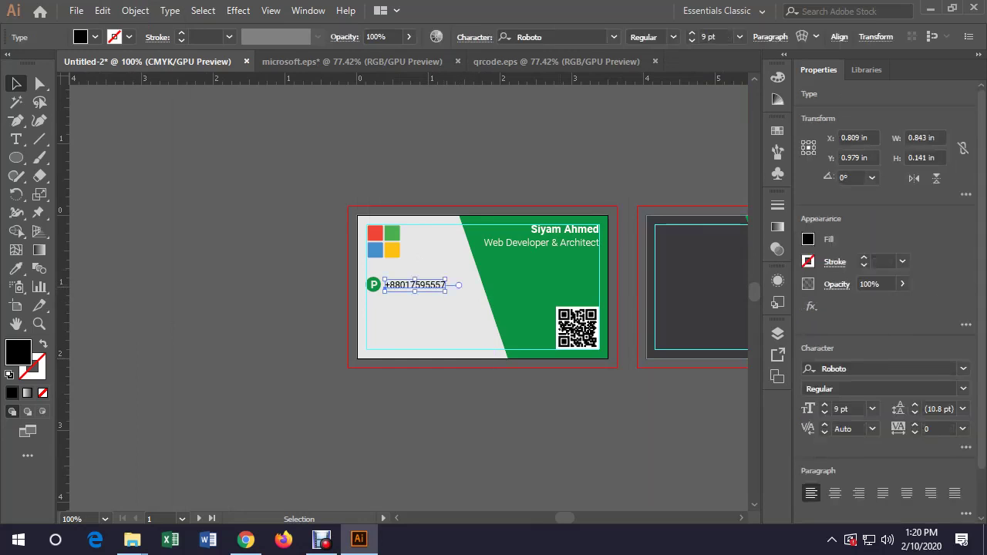
pyautogui.click(824, 413)
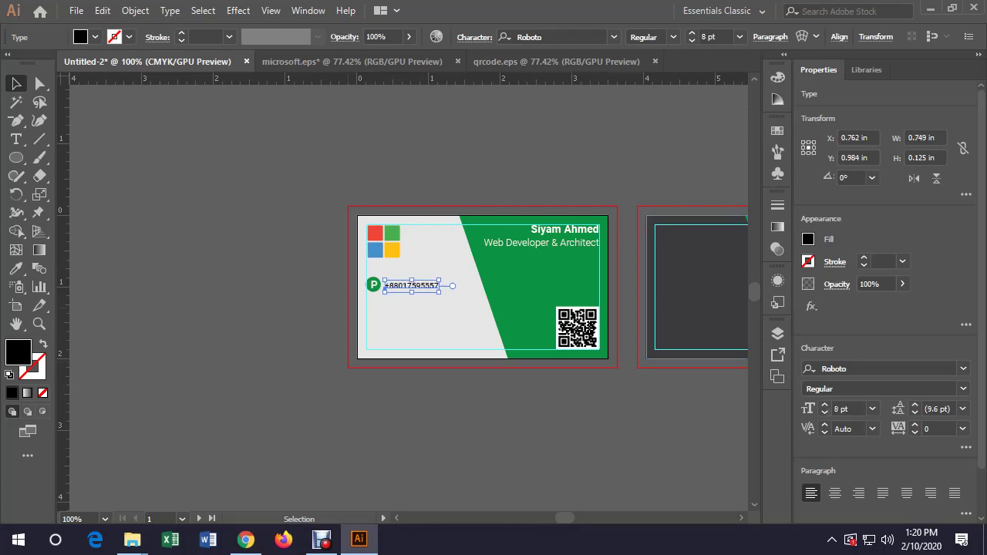
pyautogui.hotkey('ctrl', 'shift', 'a')
# Shrink the P icon slightly and vertically centre it with the phone number again
pyautogui.press('z')
pyautogui.click(371, 298)
pyautogui.press('v')
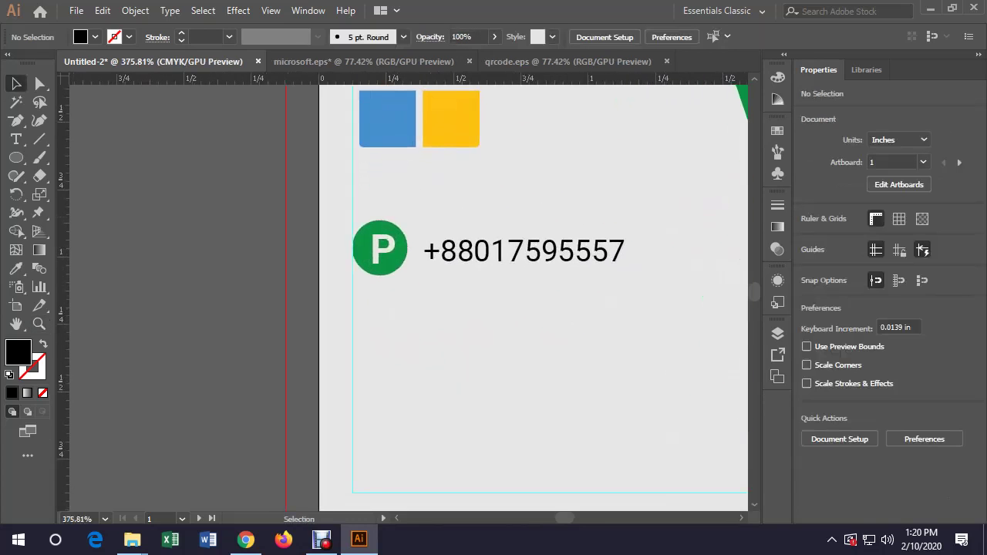
pyautogui.moveTo(343, 215); pyautogui.dragTo(413, 282)
pyautogui.moveTo(406, 221); pyautogui.dragTo(632, 271)
pyautogui.hotkey('ctrl', 'shift', 'a')
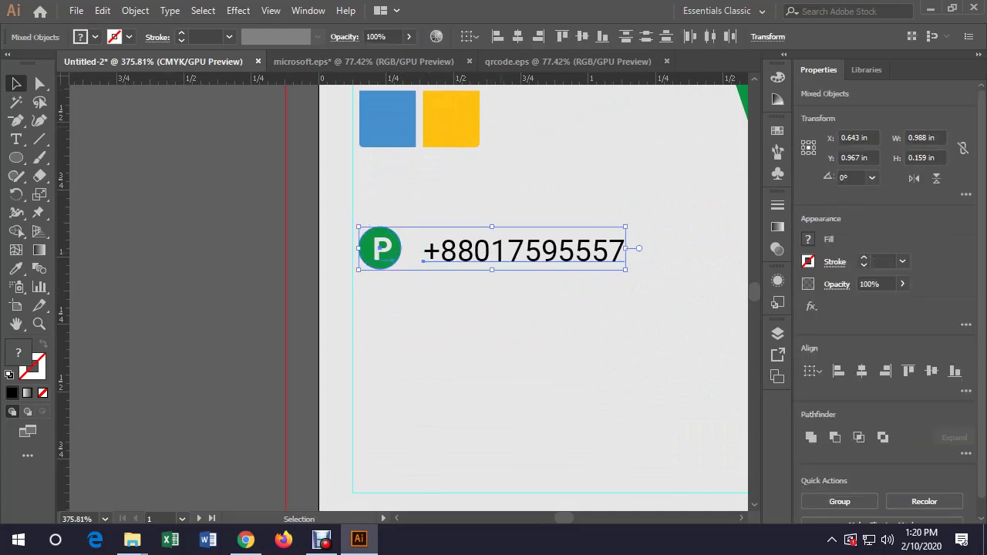
pyautogui.click(582, 37)
pyautogui.hotkey('ctrl', 'shift', 'a')
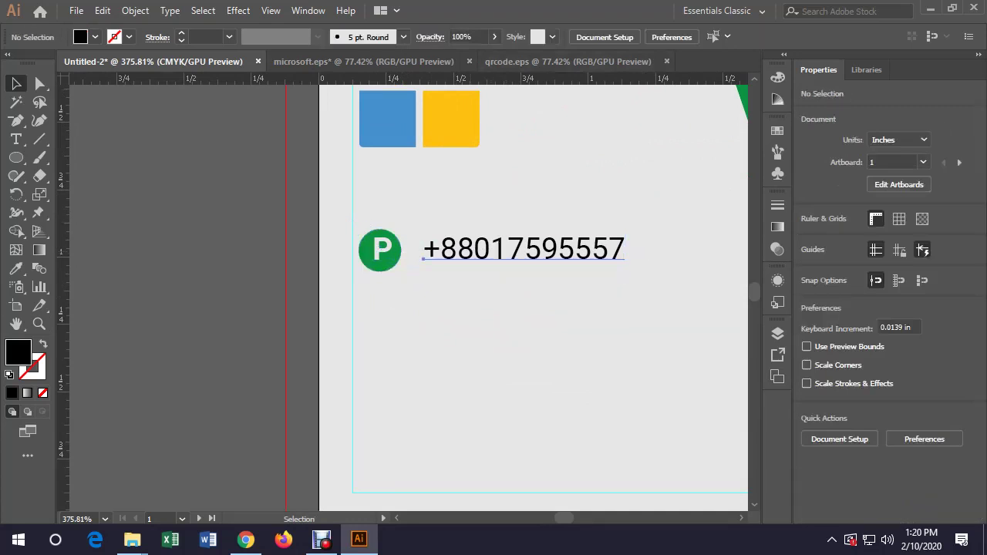
# Nudge the number and P letter down, then slide the number closer to the icon
pyautogui.click(525, 248)
pyautogui.keyDown('shift'); pyautogui.click(383, 250); pyautogui.keyUp('shift')
pyautogui.press('Down')
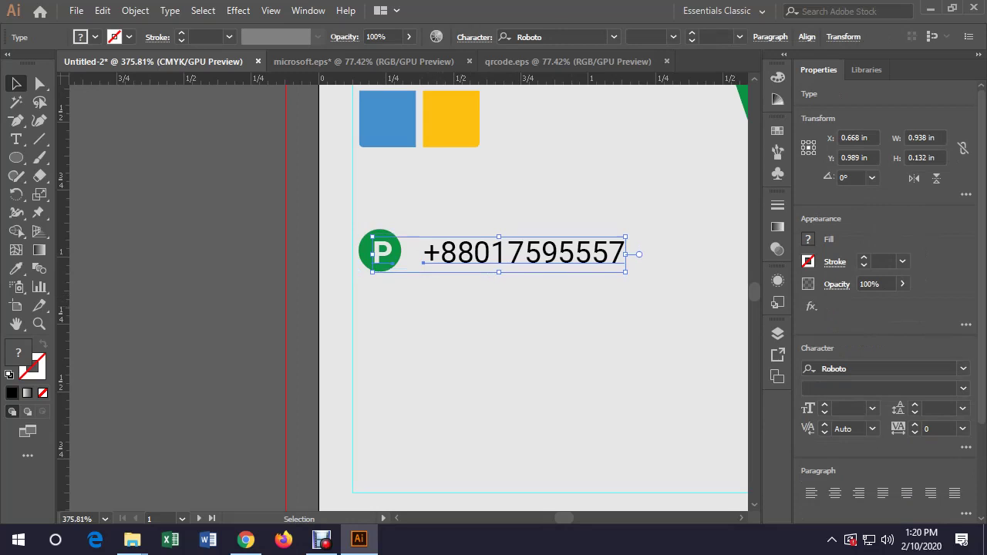
pyautogui.hotkey('ctrl', 'shift', 'a')
pyautogui.click(524, 252)
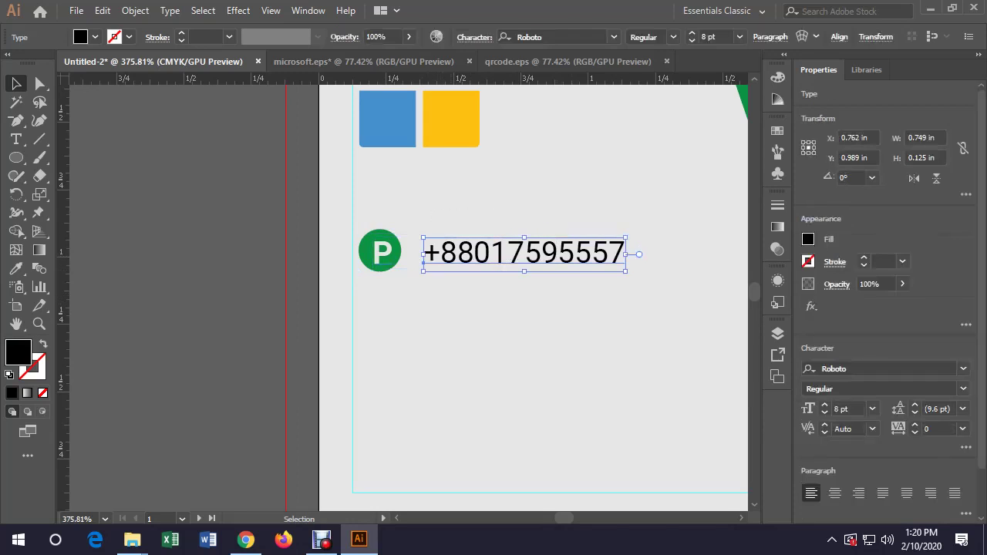
pyautogui.keyDown('shift'); pyautogui.click(382, 251); pyautogui.keyUp('shift')
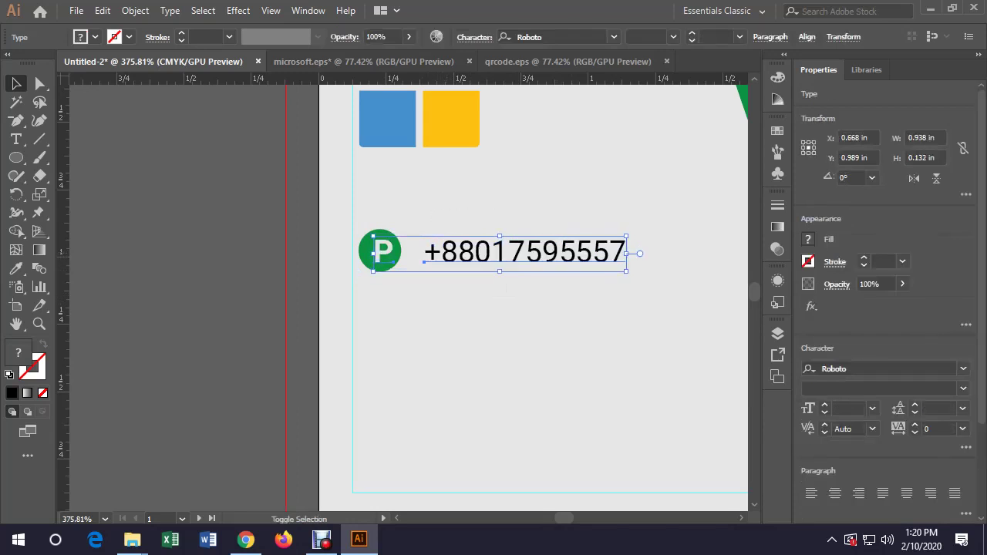
pyautogui.hotkey('ctrl', 'shift', 'a')
pyautogui.moveTo(454, 252); pyautogui.dragTo(440, 252)
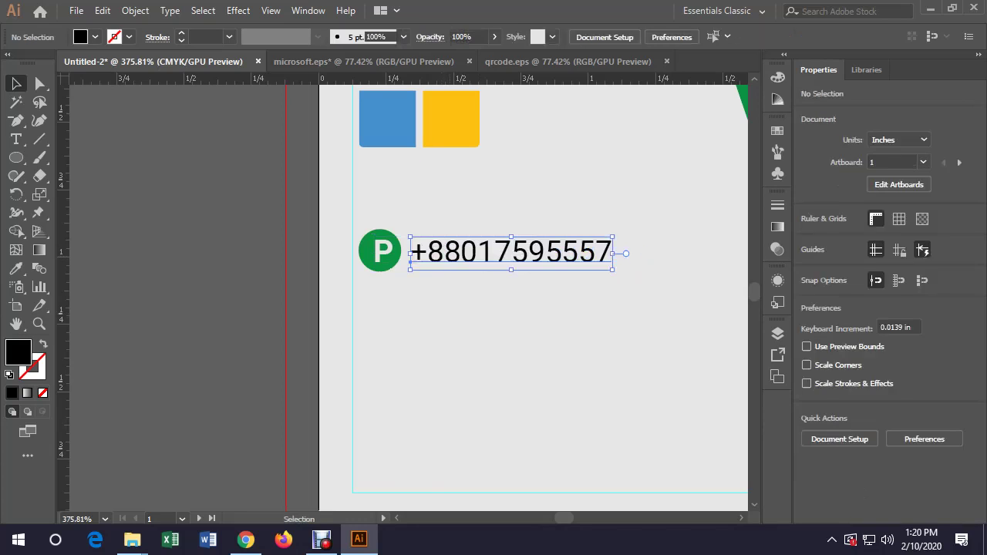
pyautogui.hotkey('ctrl', 'shift', 'a')
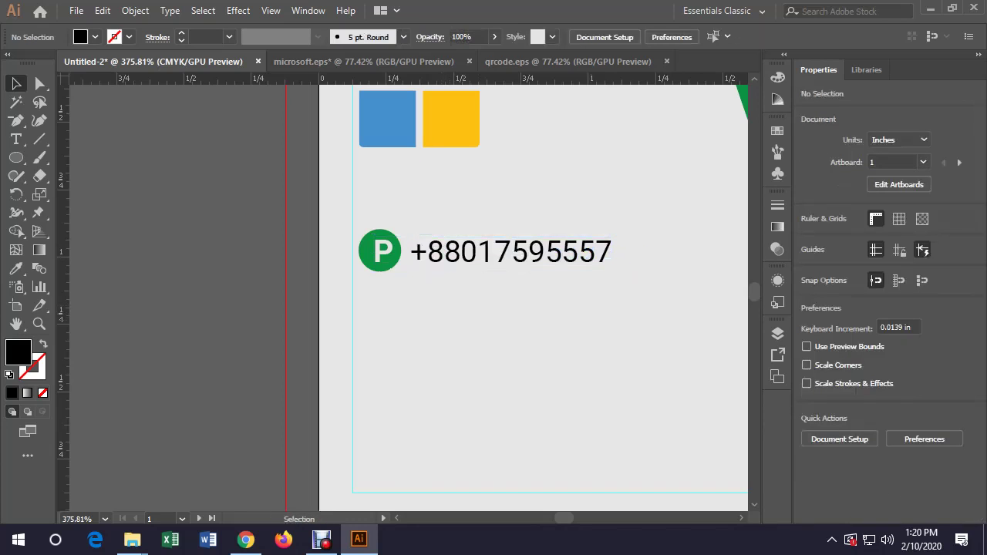
# Copy the phone row below it, replacing the number with an e-mail address and P with E
pyautogui.click(449, 250)
pyautogui.moveTo(449, 251); pyautogui.dragTo(449, 315)
pyautogui.hotkey('ctrl', 'shift', 'a')
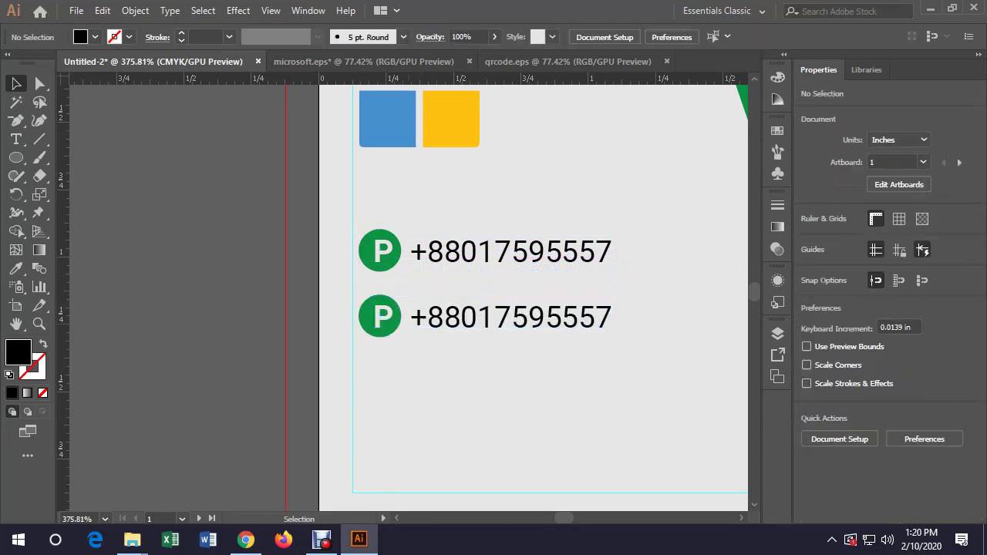
pyautogui.press('t')
pyautogui.click(509, 316)
pyautogui.hotkey('ctrl', 'a')
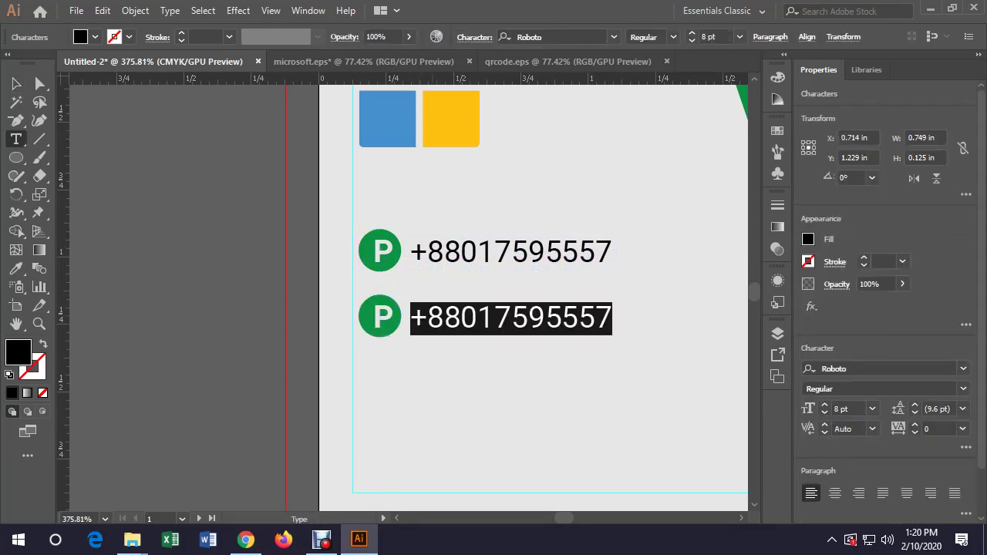
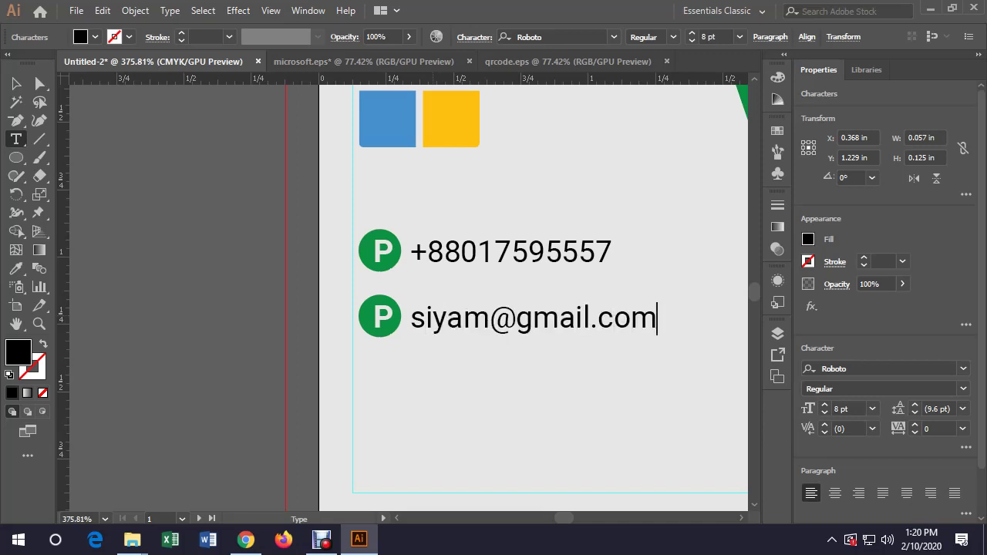
pyautogui.doubleClick(381, 316)
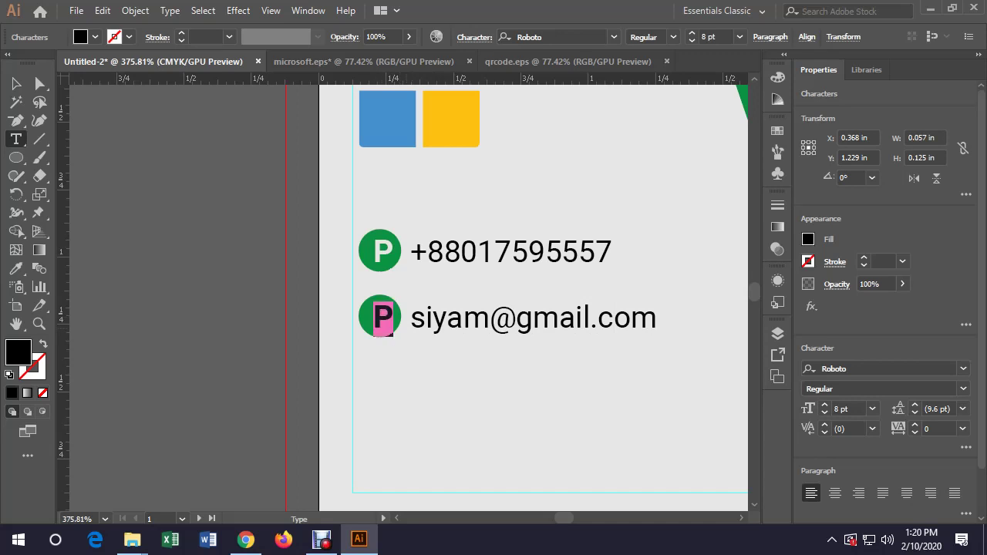
pyautogui.write('E')
pyautogui.press('Escape')
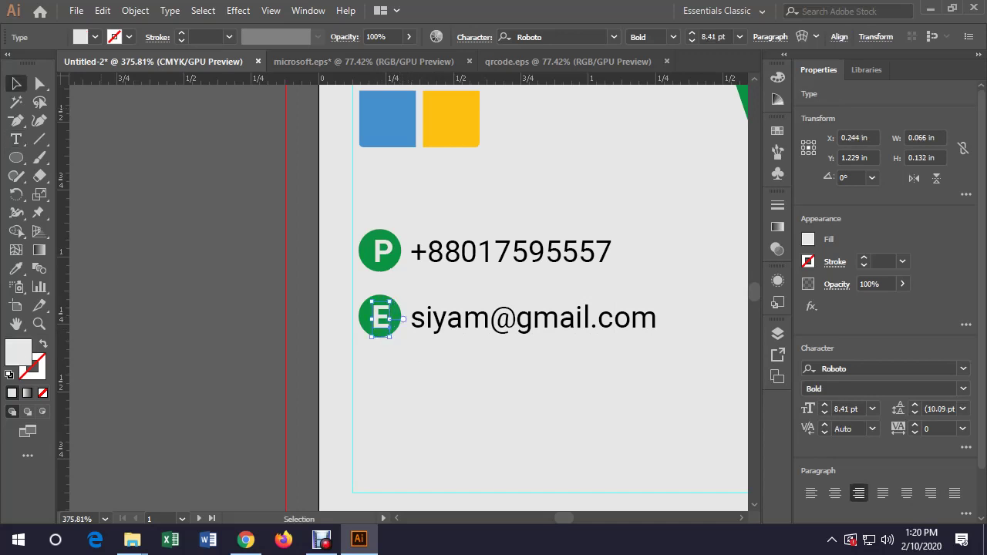
# Duplicate both the phone and e-mail rows straight down beneath them
pyautogui.moveTo(532, 369); pyautogui.dragTo(368, 331)
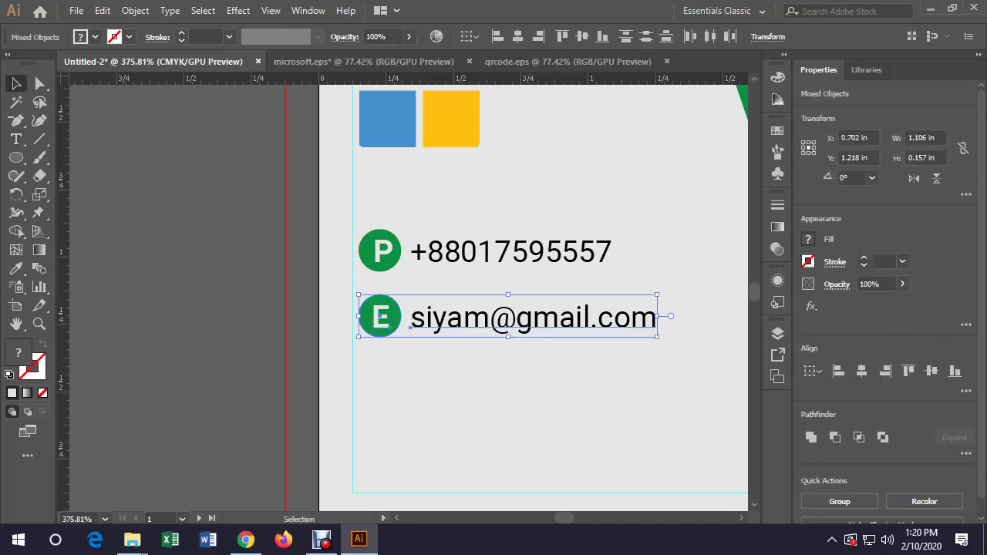
pyautogui.keyDown('shift'); pyautogui.click(580, 252); pyautogui.keyUp('shift')
pyautogui.moveTo(580, 252); pyautogui.dragTo(580, 377)
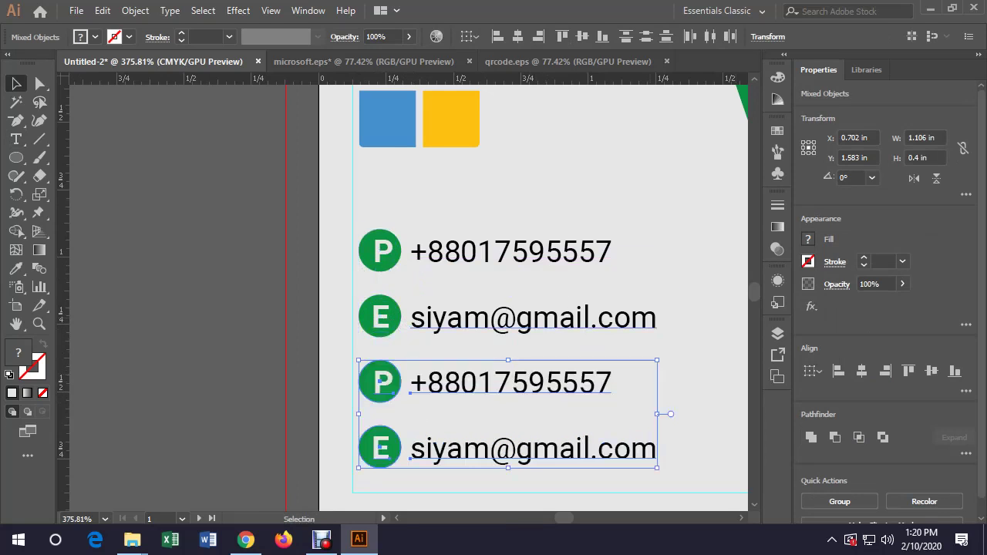
pyautogui.hotkey('ctrl', 'shift', 'a')
pyautogui.press('y')
pyautogui.press('t')
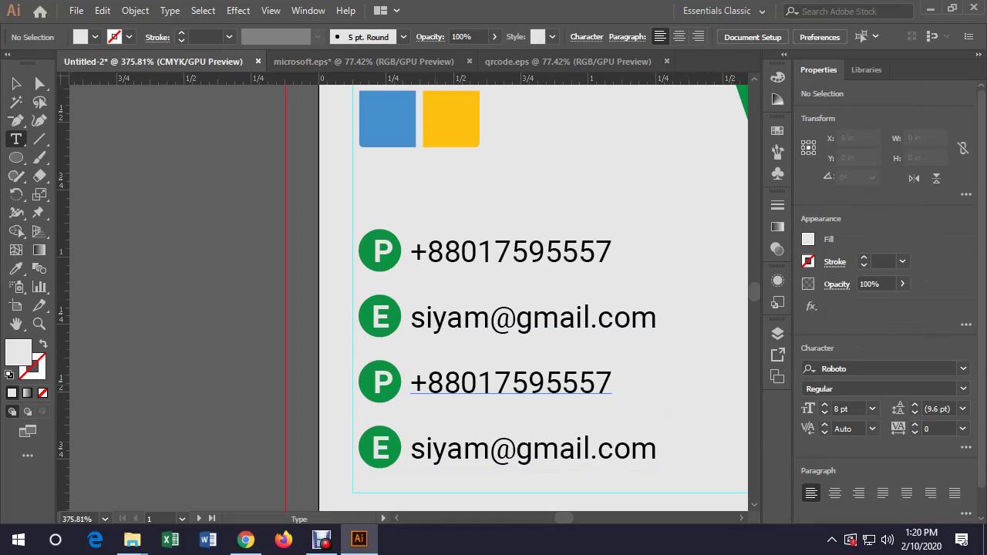
pyautogui.click(509, 383)
pyautogui.hotkey('ctrl', 'a')
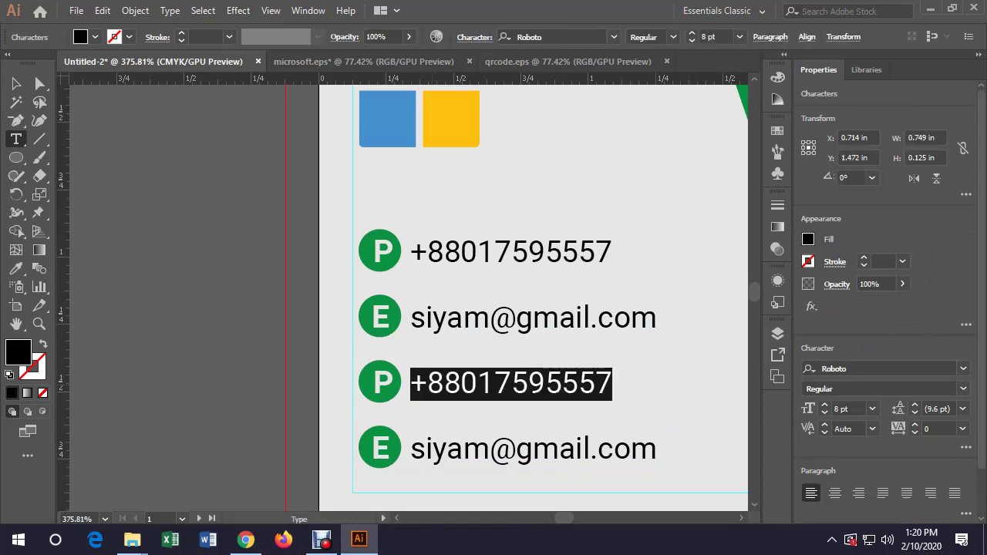
pyautogui.write('ww')
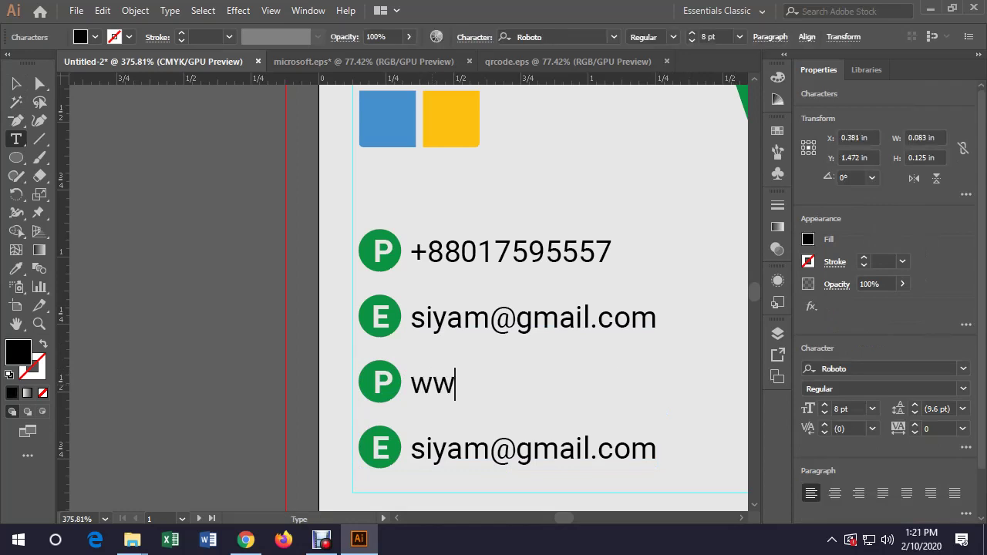
pyautogui.write('w.eu')
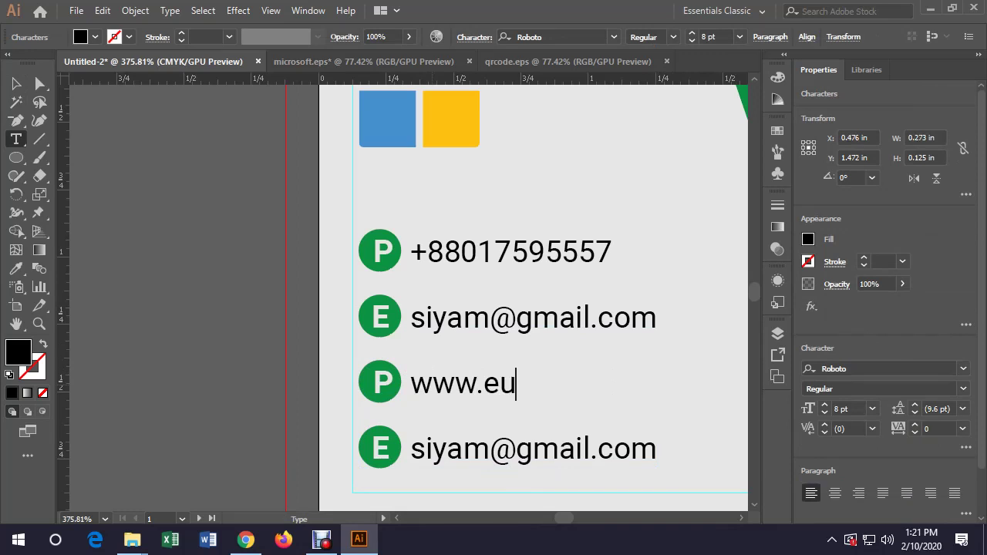
pyautogui.write('itsol')
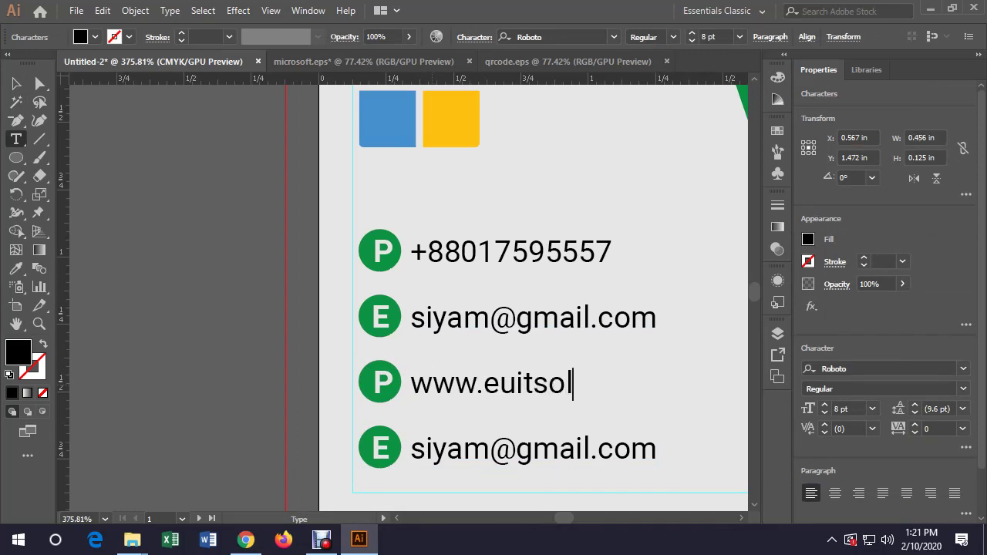
pyautogui.write('s.com')
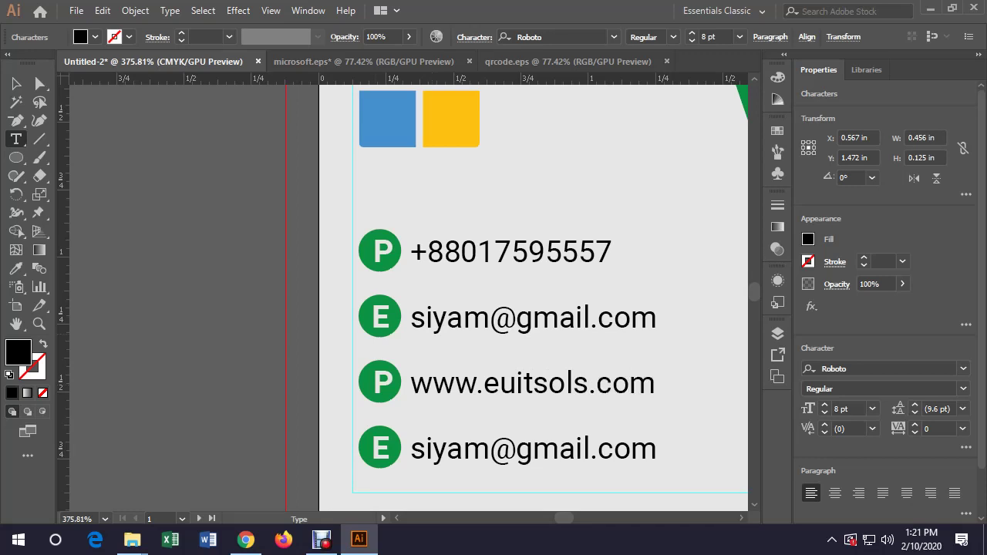
# Replace the fourth line's e-mail text with the city address line
pyautogui.moveTo(411, 449); pyautogui.dragTo(657, 449)
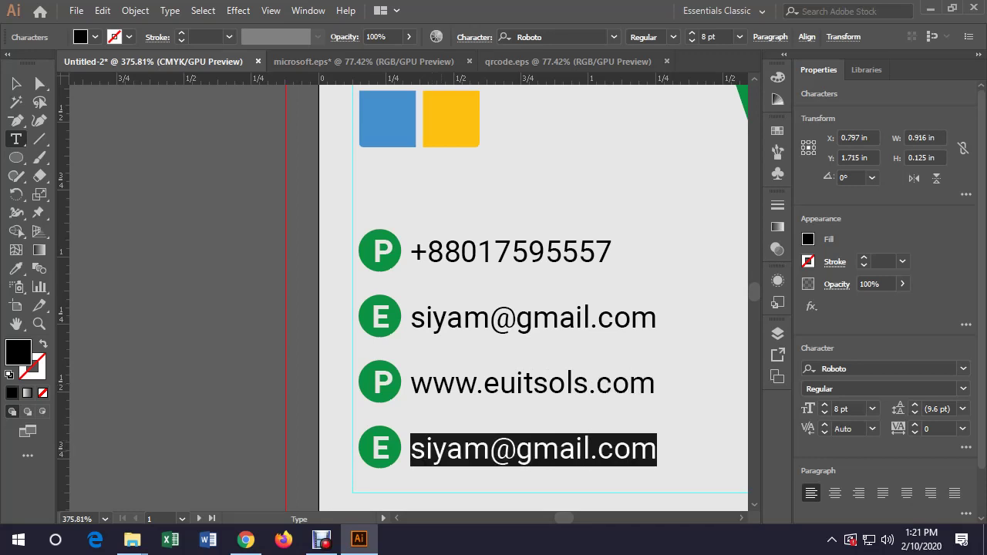
pyautogui.write('Noor')
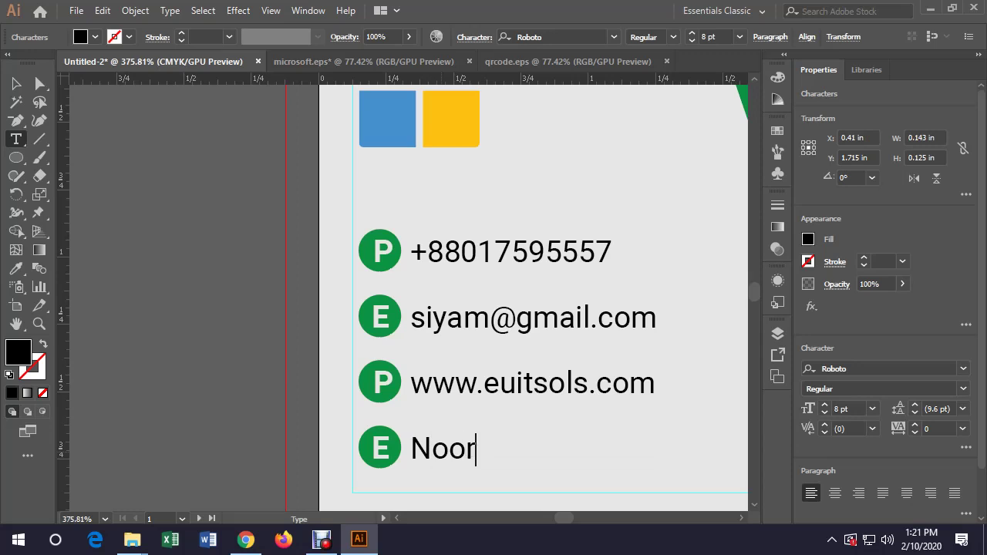
pyautogui.press('BackSpace')
pyautogui.press('BackSpace')
pyautogui.press('BackSpace')
pyautogui.press('BackSpace')
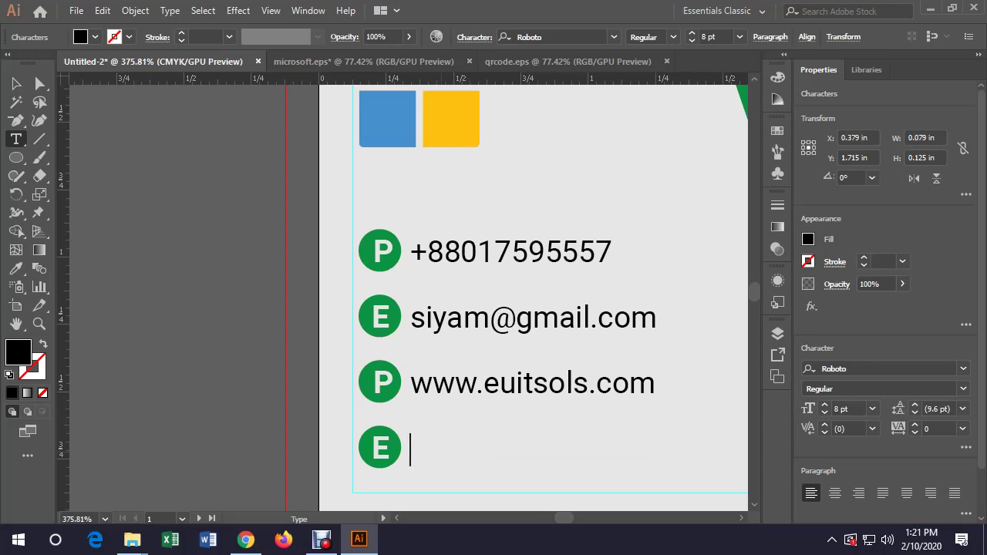
pyautogui.write('Mirpur 10')
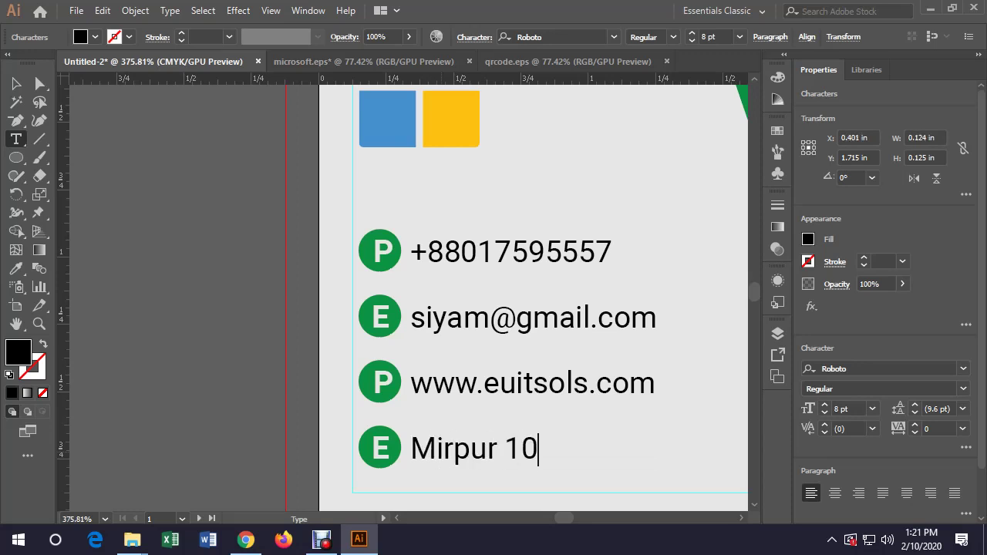
pyautogui.write(', Dha')
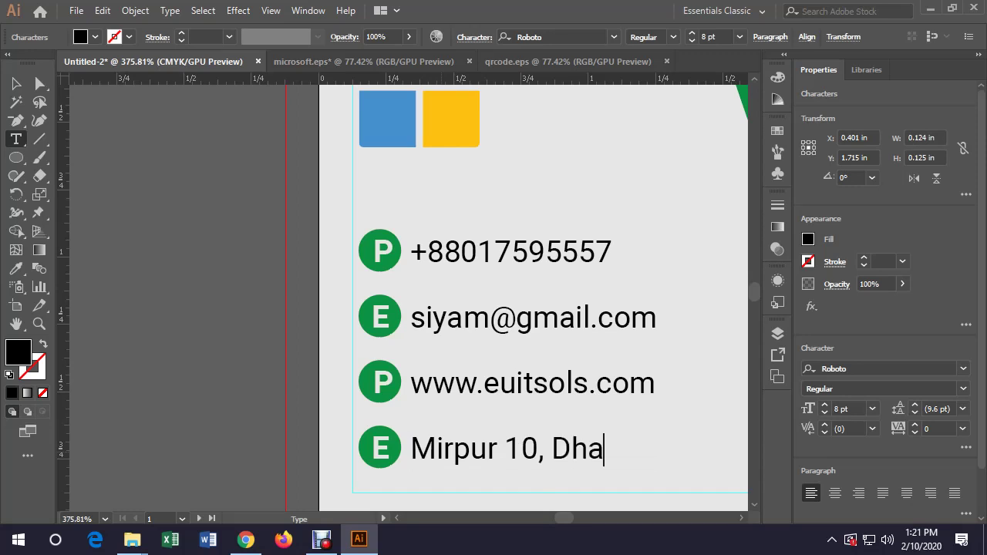
pyautogui.write('ka')
pyautogui.write('1216')
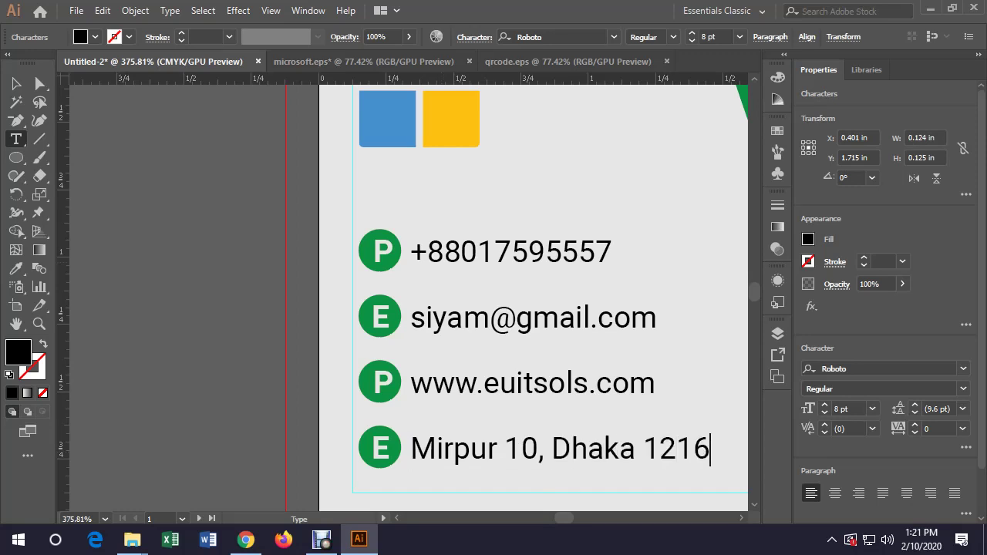
pyautogui.press('Escape')
pyautogui.click(105, 518)
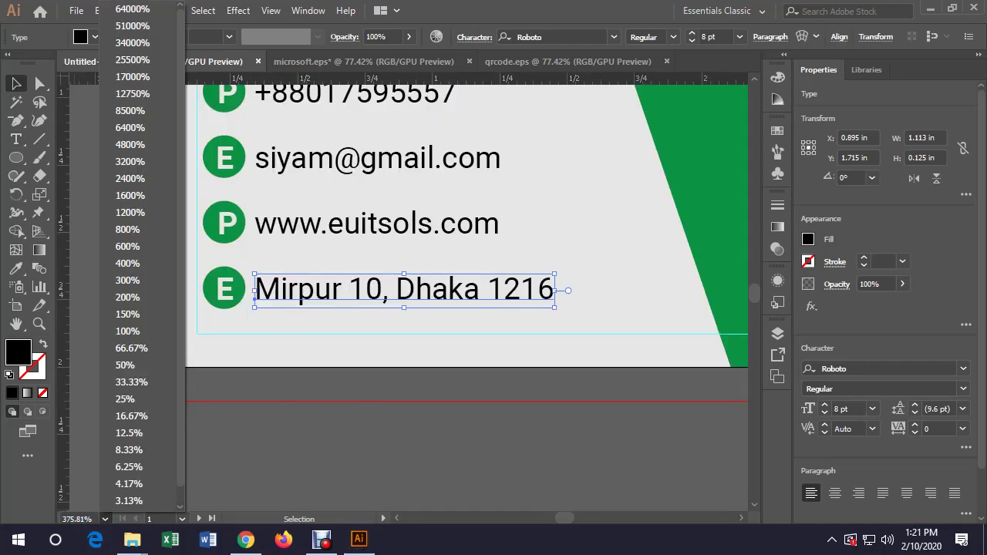
# At 100% zoom, hide guides and bleed outlines and pan so both card sides show
pyautogui.click(124, 348)
pyautogui.hotkey('ctrl', 'shift', 'a')
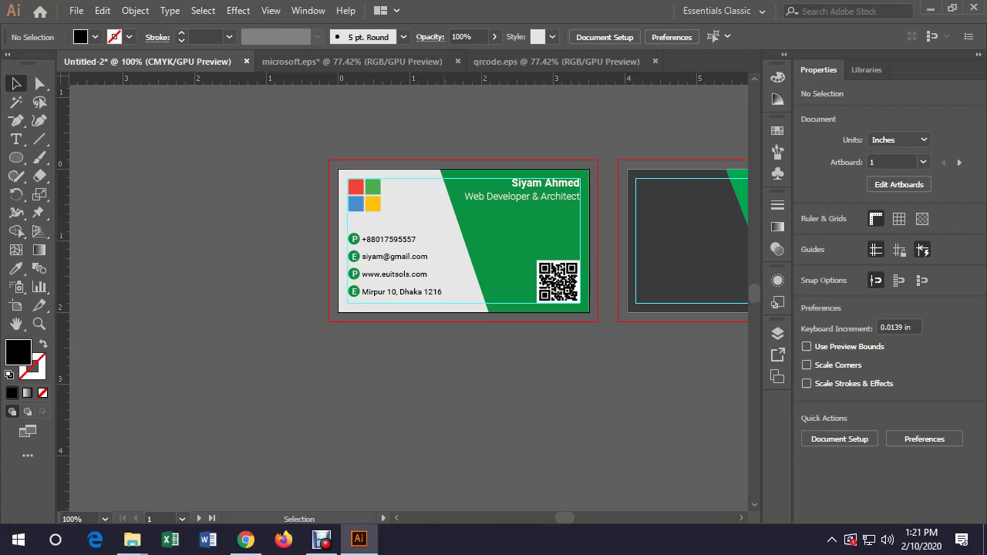
pyautogui.hotkey('ctrl', ';')
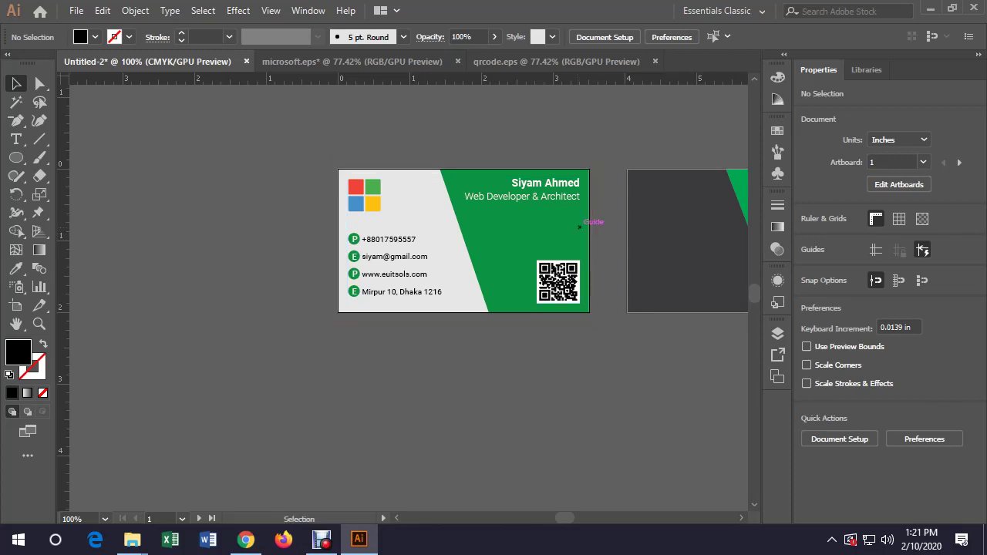
pyautogui.moveTo(709, 266); pyautogui.dragTo(540, 293)
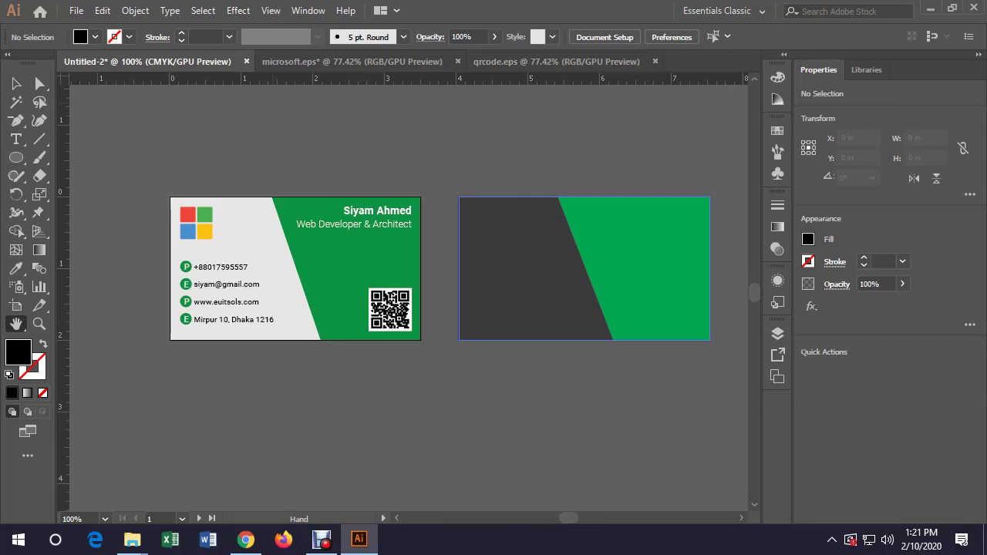
# Draw a vertical and a slanted line with 0.25 pt black stroke, then copy the vertical line
pyautogui.press('v')
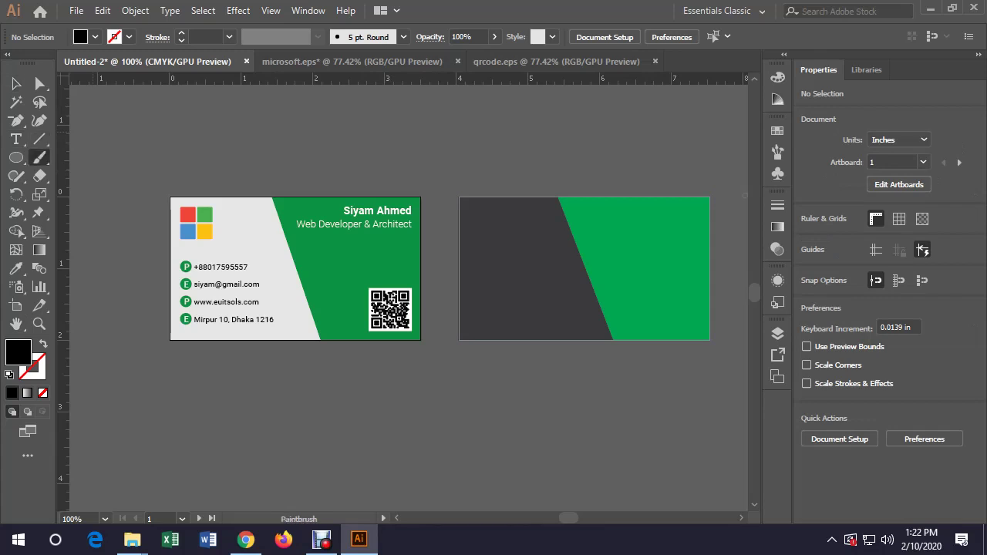
pyautogui.click(40, 139)
pyautogui.moveTo(311, 166); pyautogui.dragTo(324, 430)
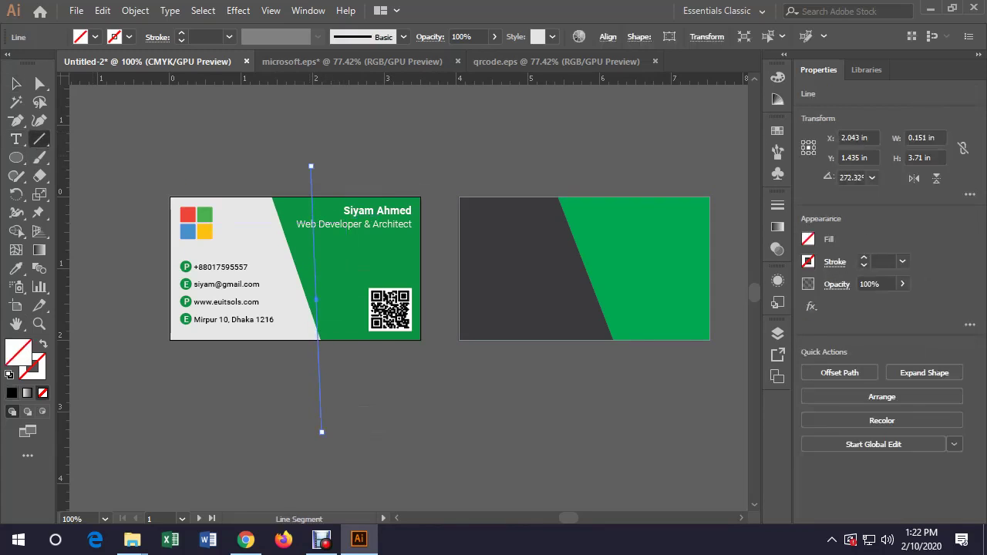
pyautogui.moveTo(356, 169)
pyautogui.mouseDown()
pyautogui.moveTo(349, 355)
pyautogui.moveTo(274, 373)
pyautogui.moveTo(286, 416)
pyautogui.mouseUp()
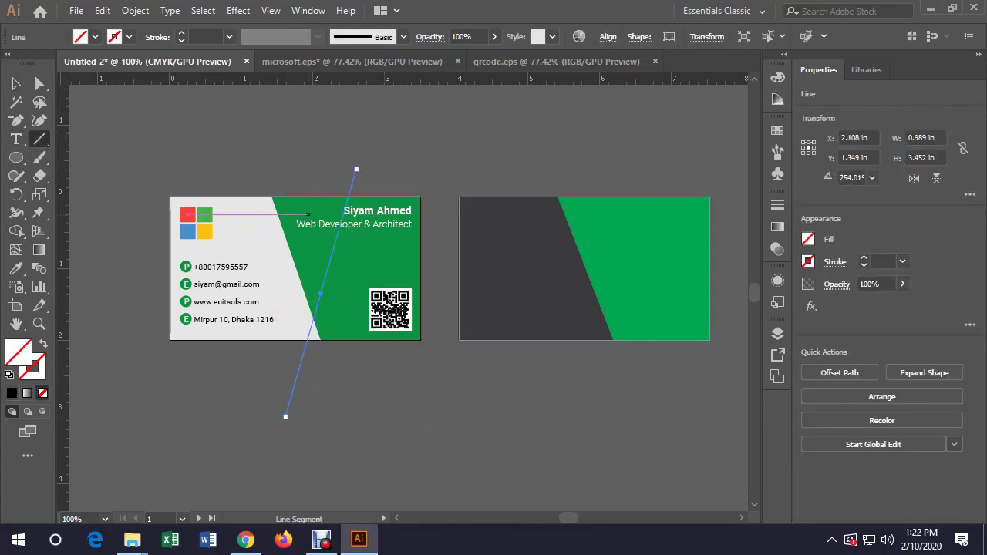
pyautogui.press('v')
pyautogui.hotkey('ctrl', 'a')
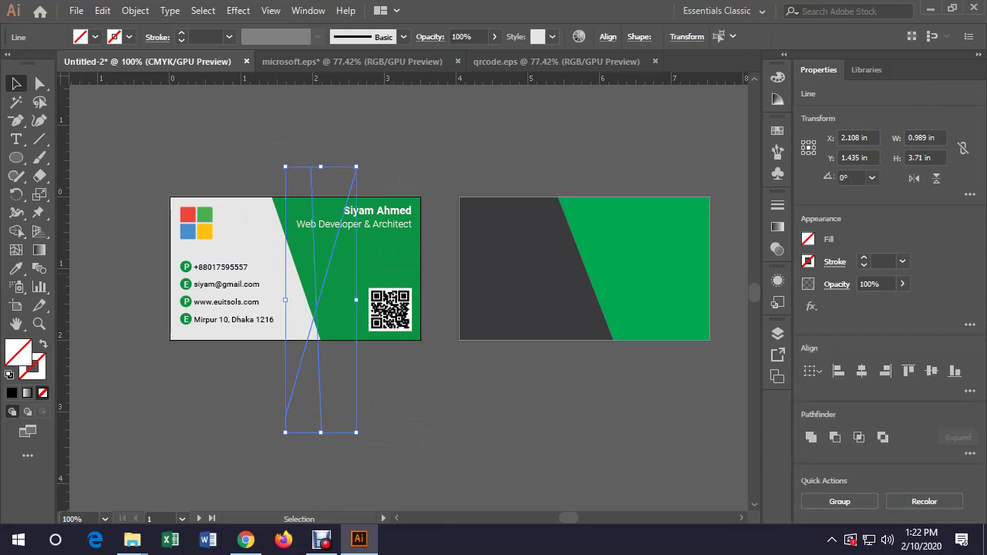
pyautogui.press('F6')
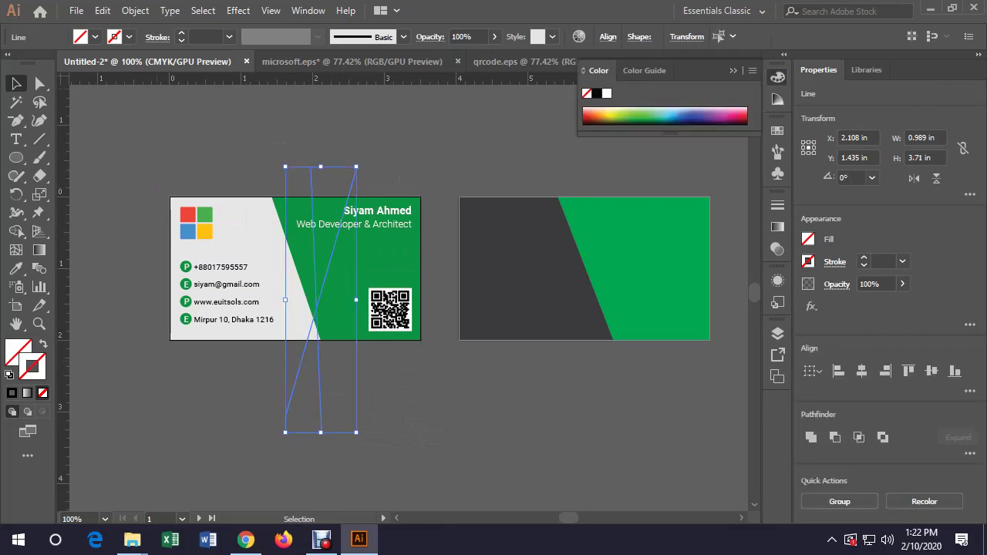
pyautogui.click(181, 34)
pyautogui.hotkey('ctrl', 'shift', 'a')
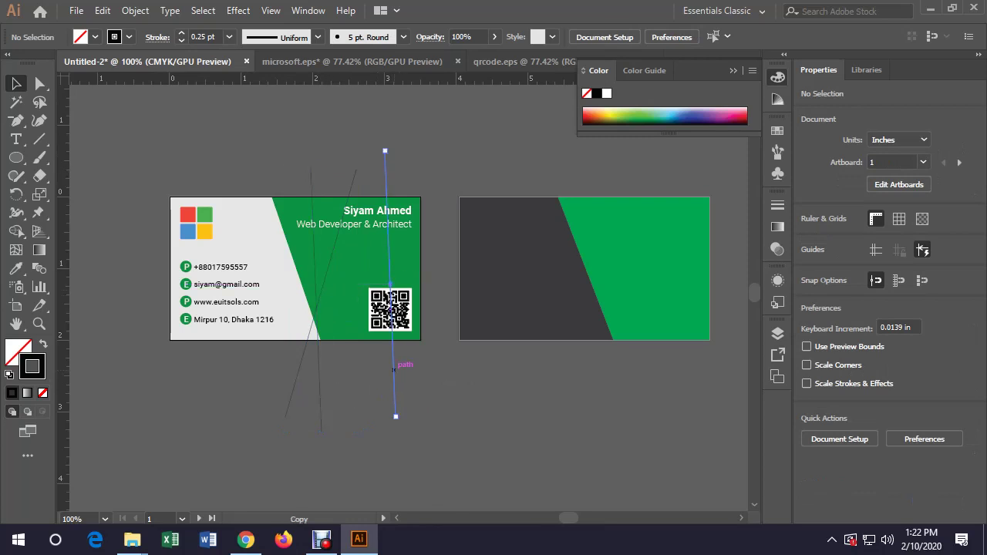
pyautogui.click(319, 383)
pyautogui.moveTo(319, 384); pyautogui.dragTo(394, 280)
pyautogui.hotkey('ctrl', 'shift', 'a')
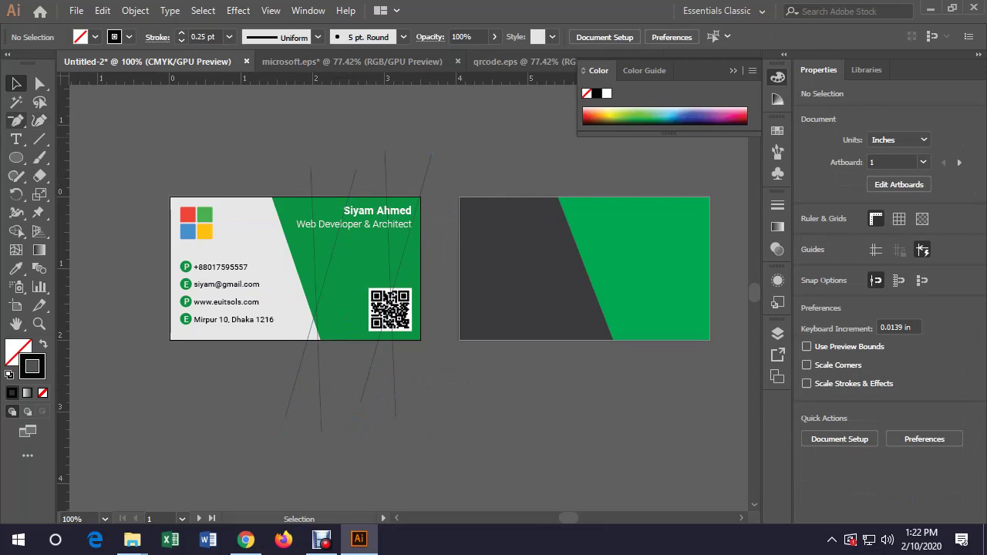
# Draw five more crisscrossing lines over the front card and group all the lines
pyautogui.click(38, 139)
pyautogui.moveTo(308, 187); pyautogui.dragTo(385, 401)
pyautogui.moveTo(456, 172); pyautogui.dragTo(252, 413)
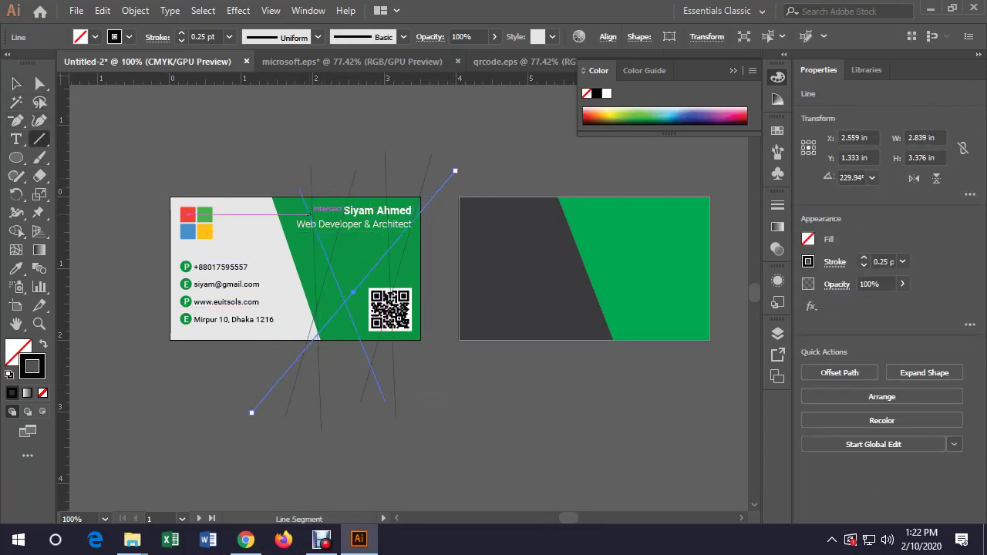
pyautogui.moveTo(347, 155)
pyautogui.mouseDown()
pyautogui.moveTo(345, 333)
pyautogui.moveTo(396, 416)
pyautogui.mouseUp()
pyautogui.moveTo(273, 177)
pyautogui.mouseDown()
pyautogui.moveTo(419, 438)
pyautogui.moveTo(387, 439)
pyautogui.mouseUp()
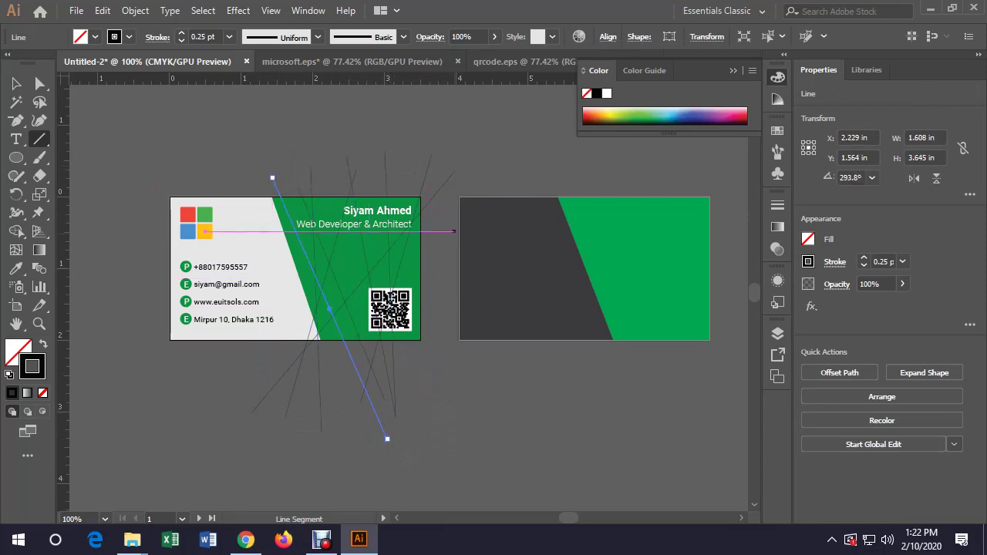
pyautogui.moveTo(454, 231)
pyautogui.mouseDown()
pyautogui.moveTo(381, 429)
pyautogui.moveTo(354, 431)
pyautogui.mouseUp()
pyautogui.press('v')
pyautogui.hotkey('ctrl', 'shift', 'a')
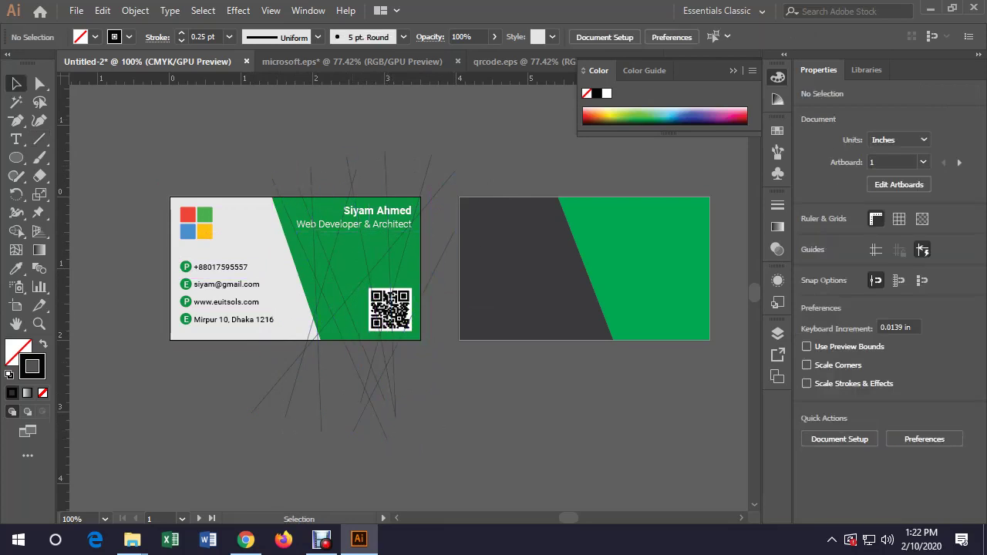
pyautogui.moveTo(444, 181); pyautogui.dragTo(445, 183)
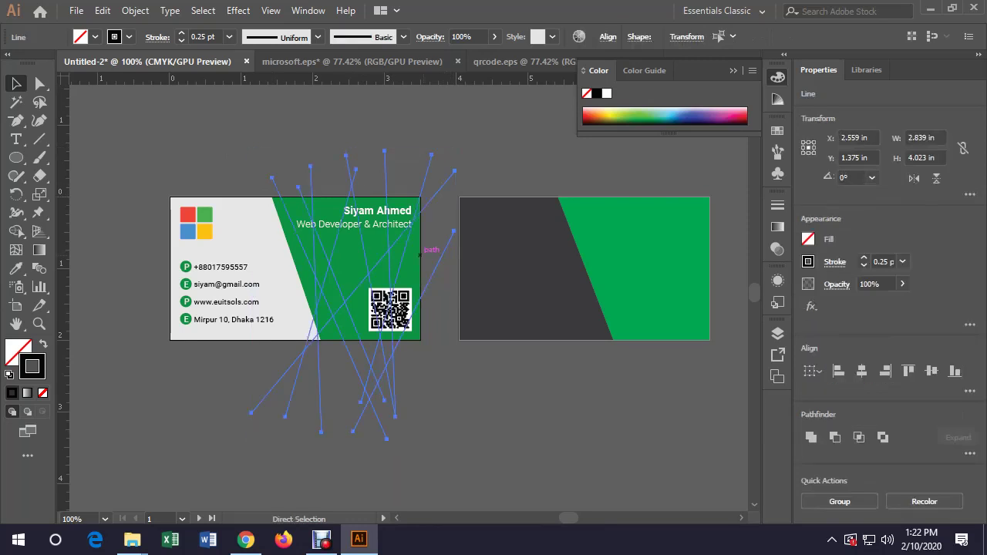
pyautogui.hotkey('ctrl', 'g')
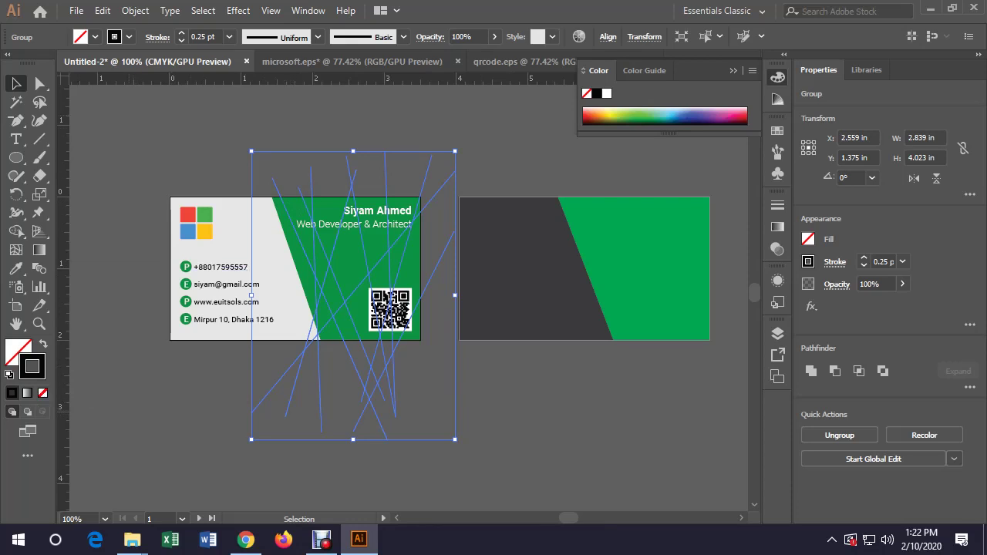
# Send the line group to the back, then bring it forward two levels
pyautogui.click(135, 10)
pyautogui.moveTo(199, 40)
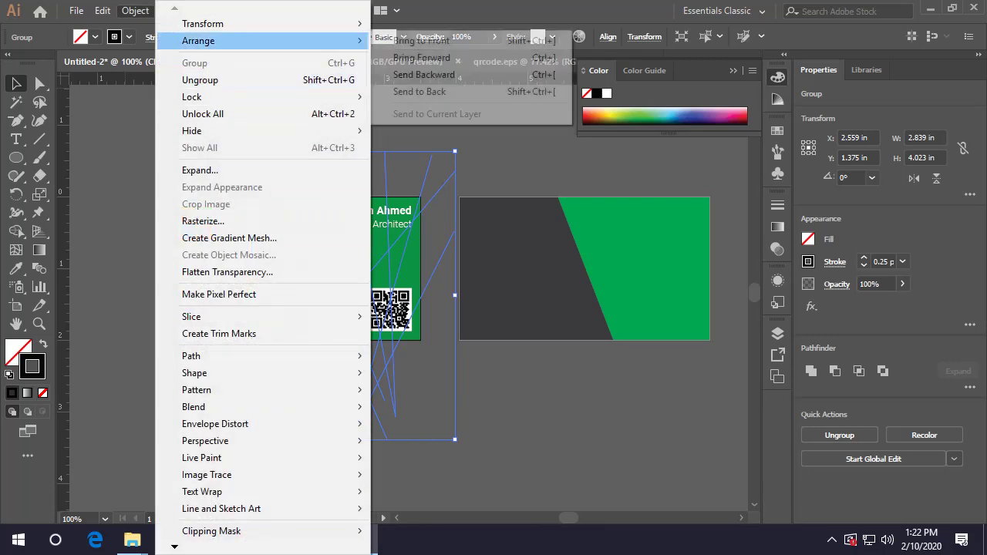
pyautogui.click(420, 91)
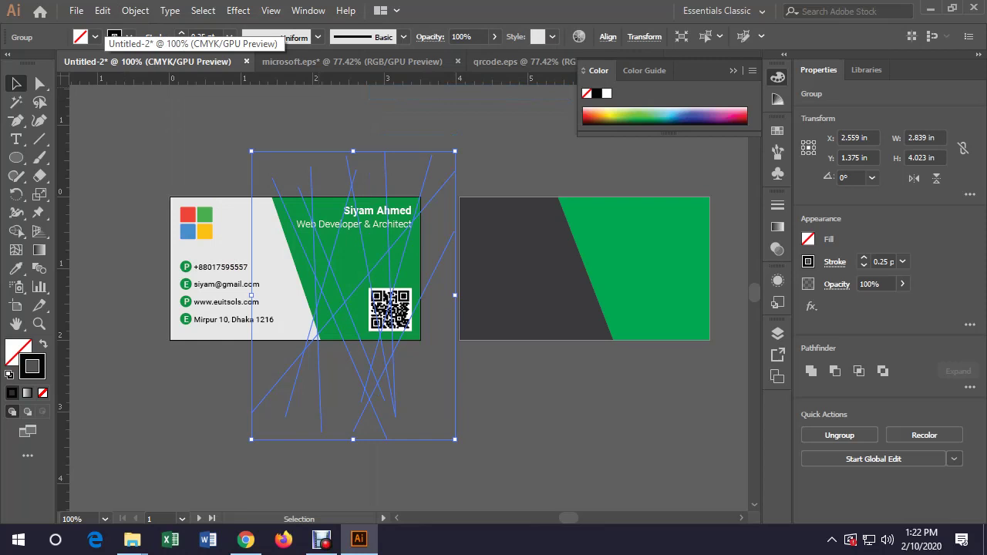
pyautogui.click(135, 10)
pyautogui.moveTo(199, 40)
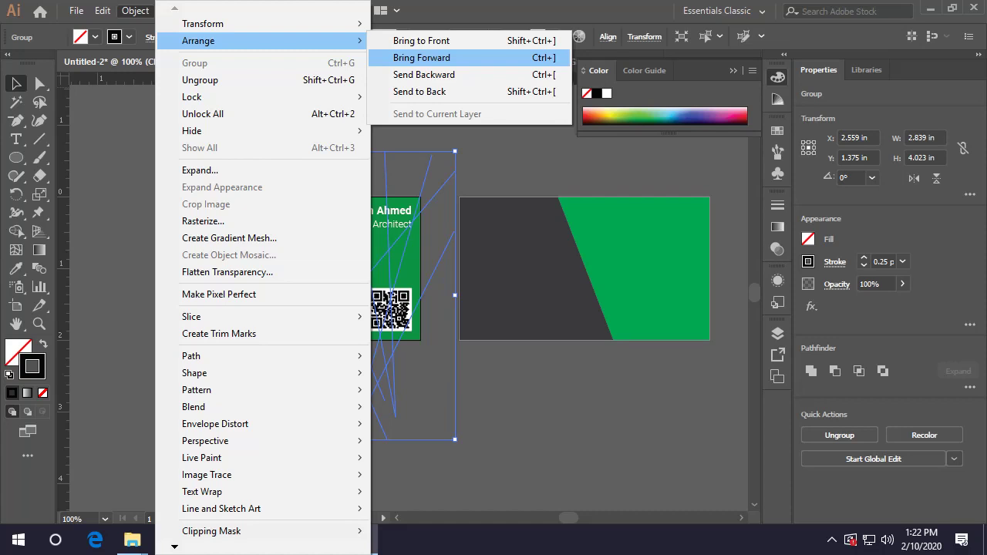
pyautogui.click(421, 57)
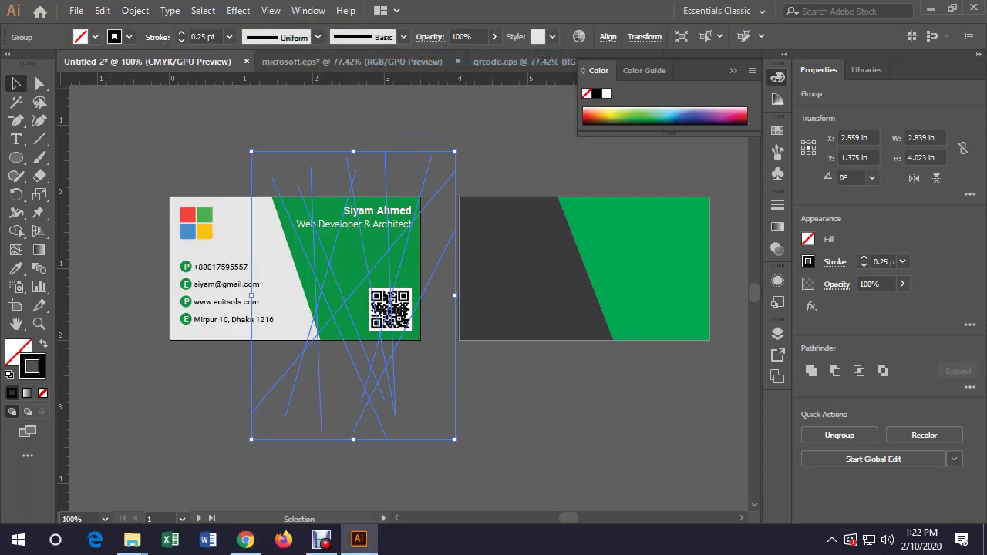
pyautogui.click(135, 10)
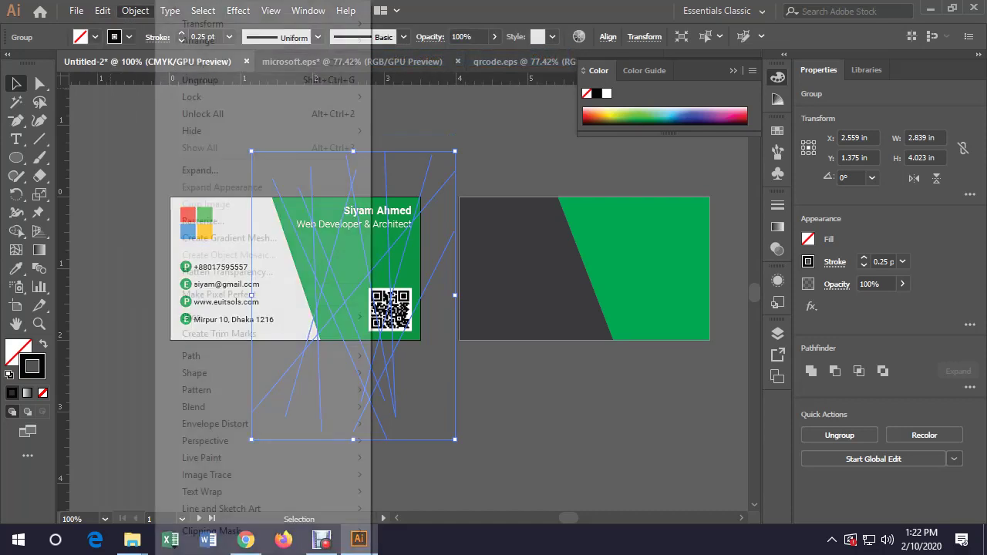
pyautogui.moveTo(199, 40)
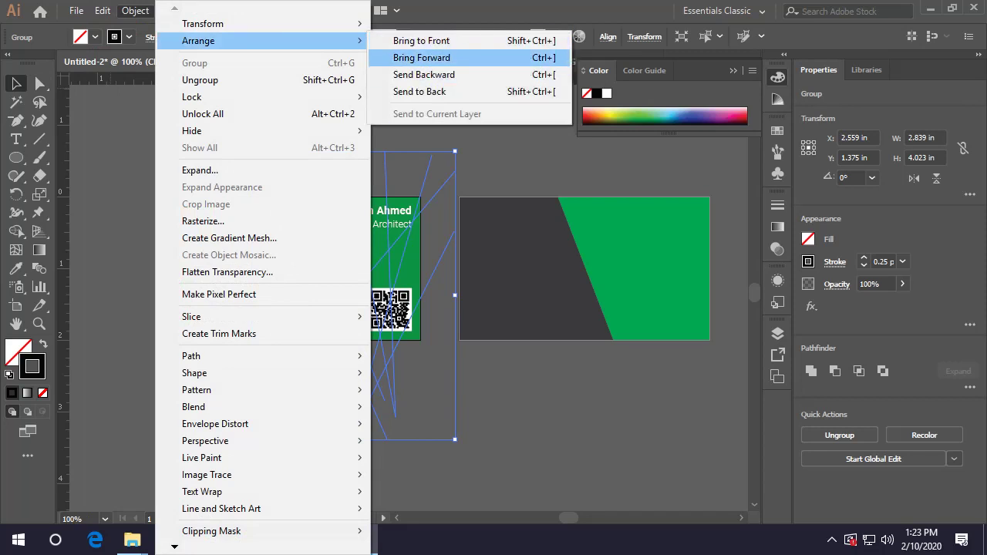
pyautogui.click(422, 58)
pyautogui.click(409, 378)
pyautogui.click(401, 378)
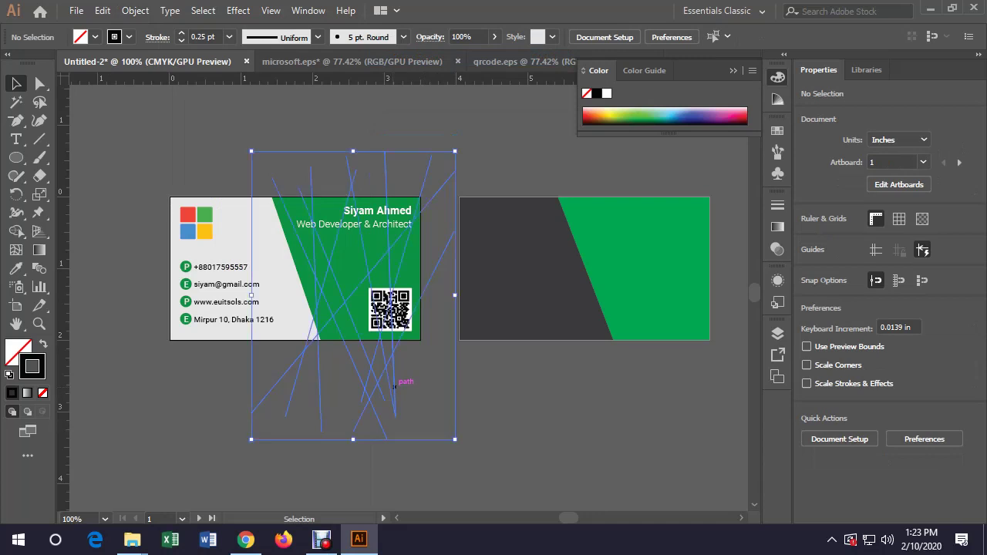
pyautogui.press('a')
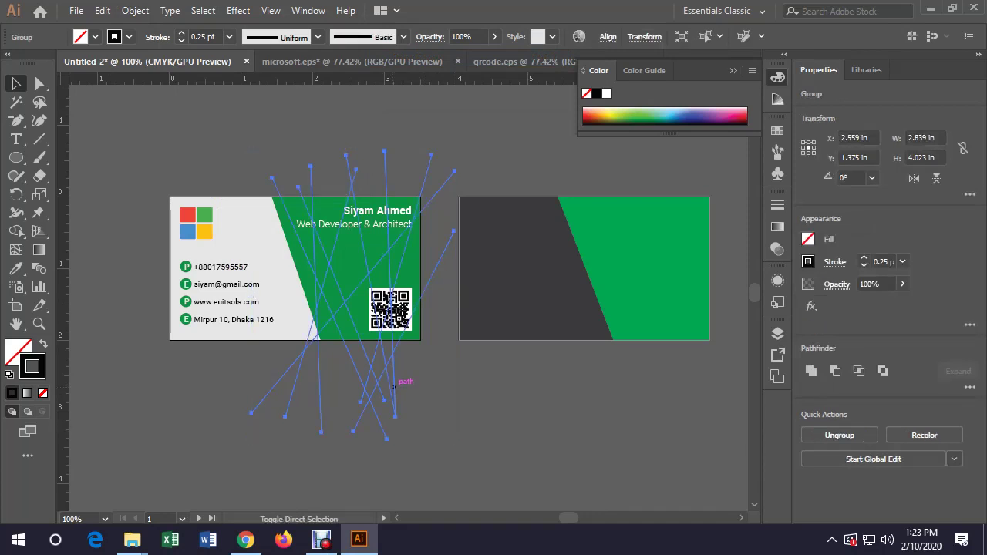
pyautogui.press('v')
pyautogui.click(397, 382)
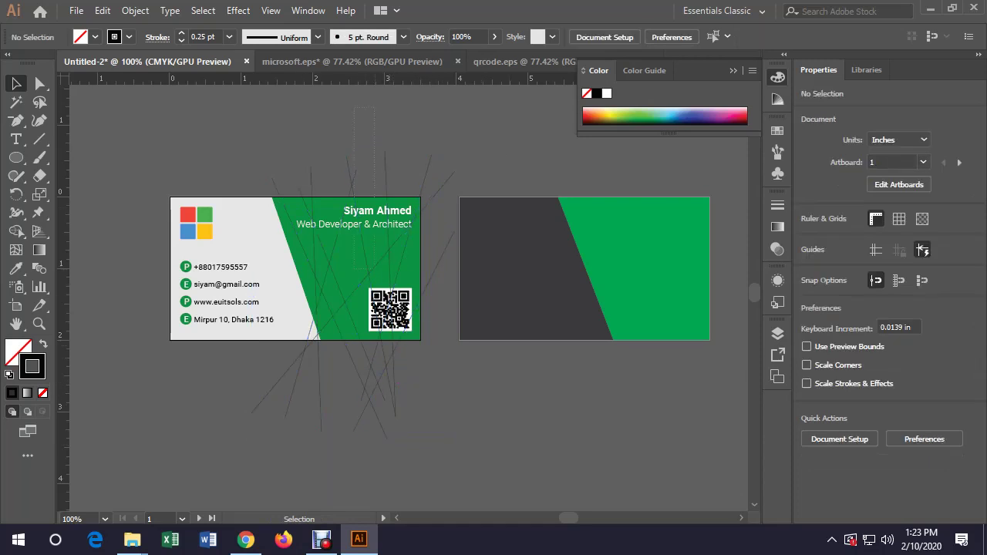
# Regroup the crossing lines and send the group backward one level in the stacking order
pyautogui.moveTo(390, 401); pyautogui.dragTo(396, 402)
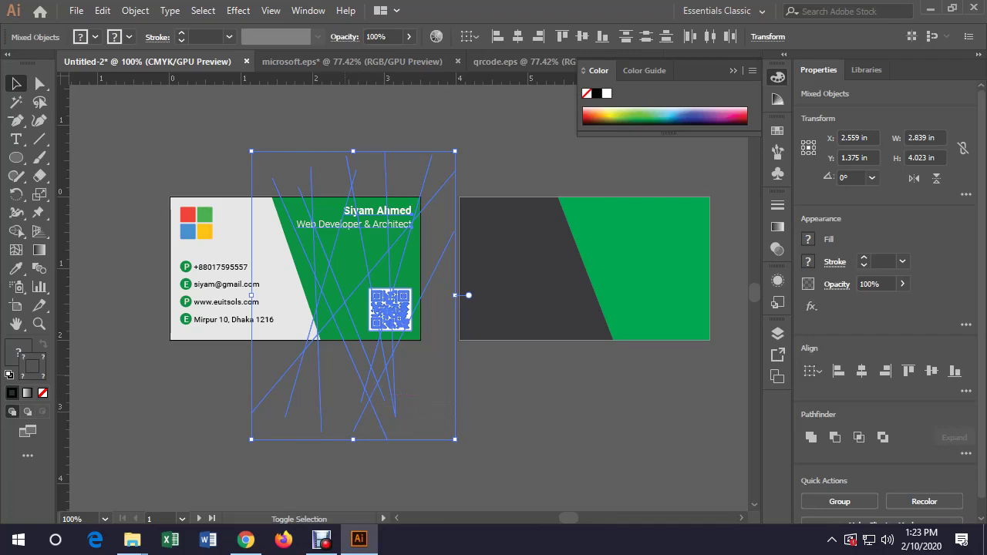
pyautogui.hotkey('ctrl', 'g')
pyautogui.hotkey('ctrl', 'shift', 'a')
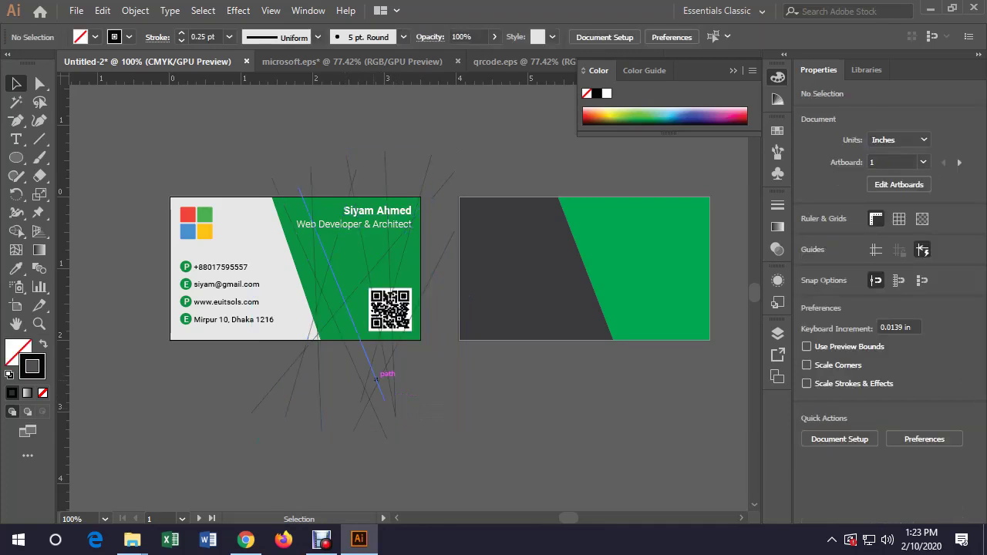
pyautogui.click(382, 397)
pyautogui.click(135, 10)
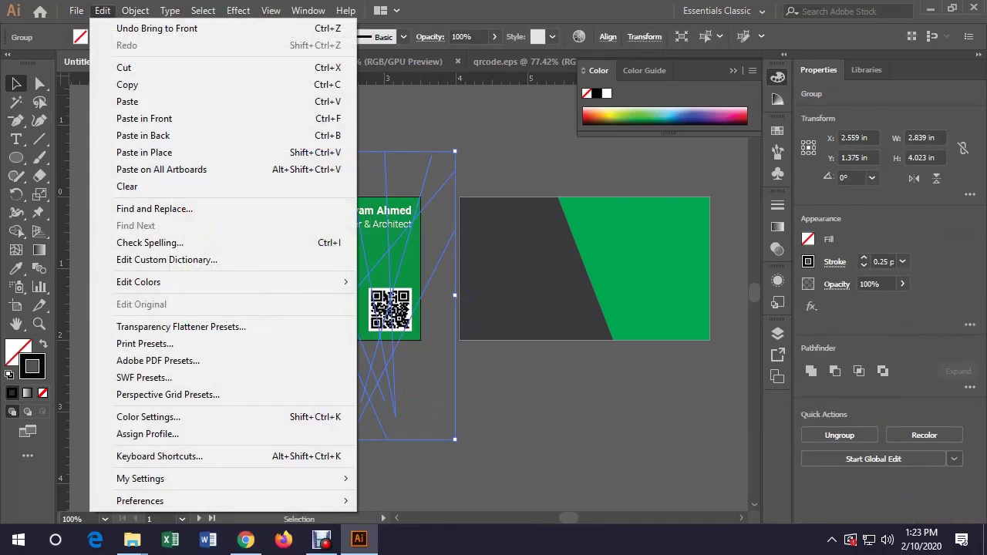
pyautogui.moveTo(324, 40)
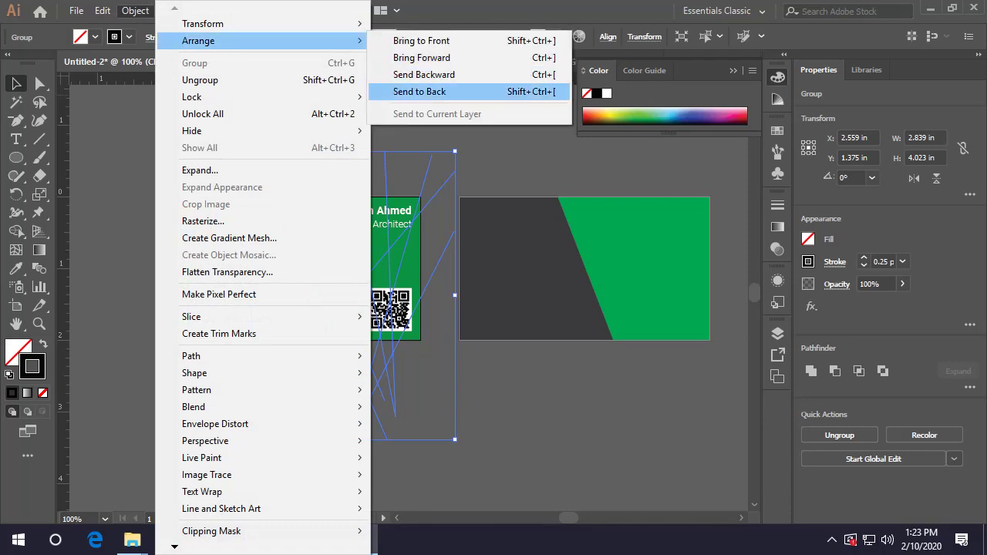
pyautogui.click(423, 75)
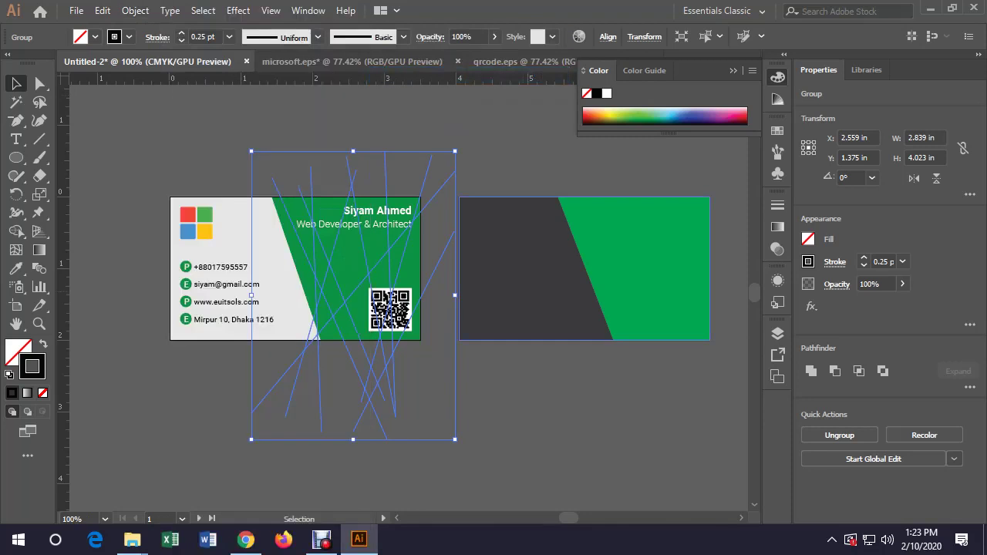
pyautogui.press('a')
pyautogui.press('v')
pyautogui.hotkey('ctrl', 'shift', 'a')
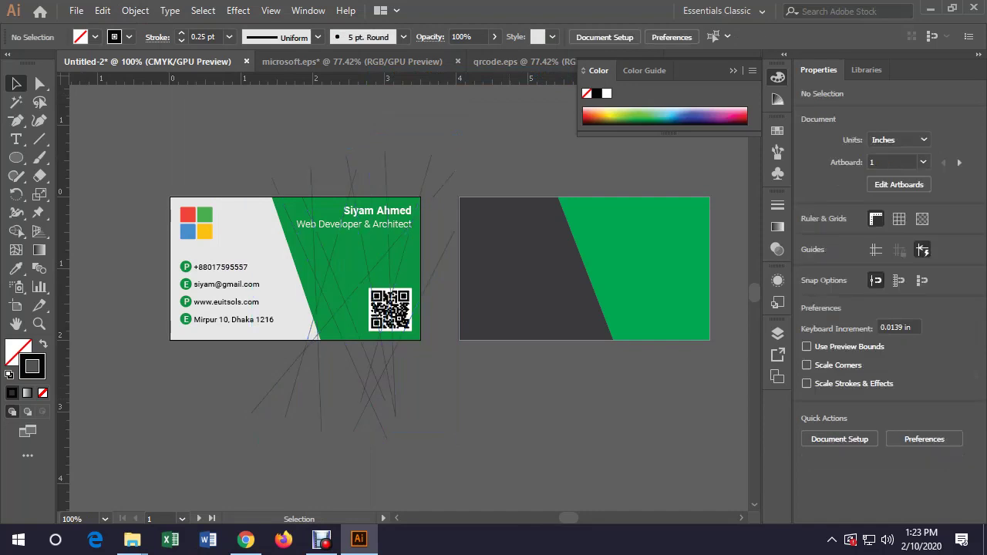
pyautogui.press('z')
pyautogui.click(351, 243)
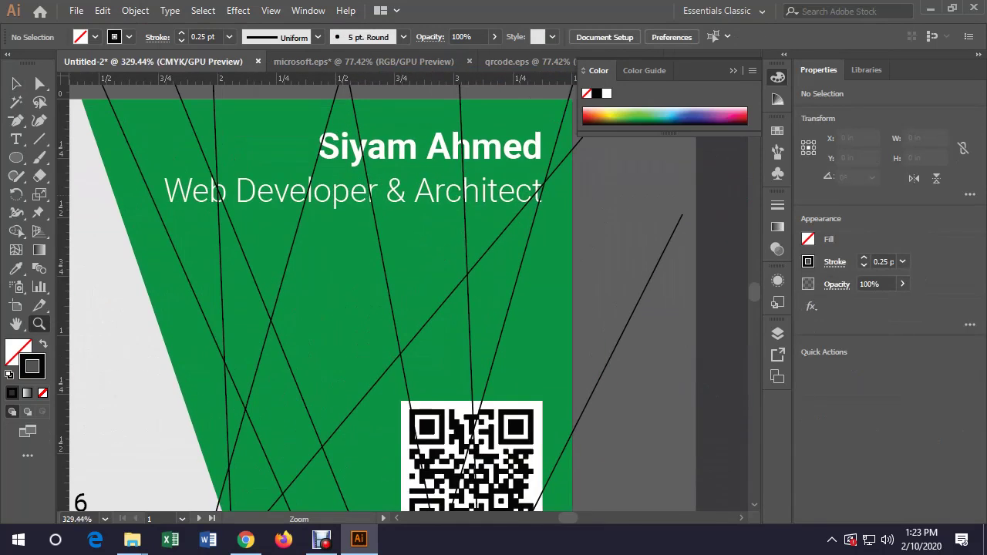
# Check the QR code and name text, then zoom out to the whole card
pyautogui.press('v')
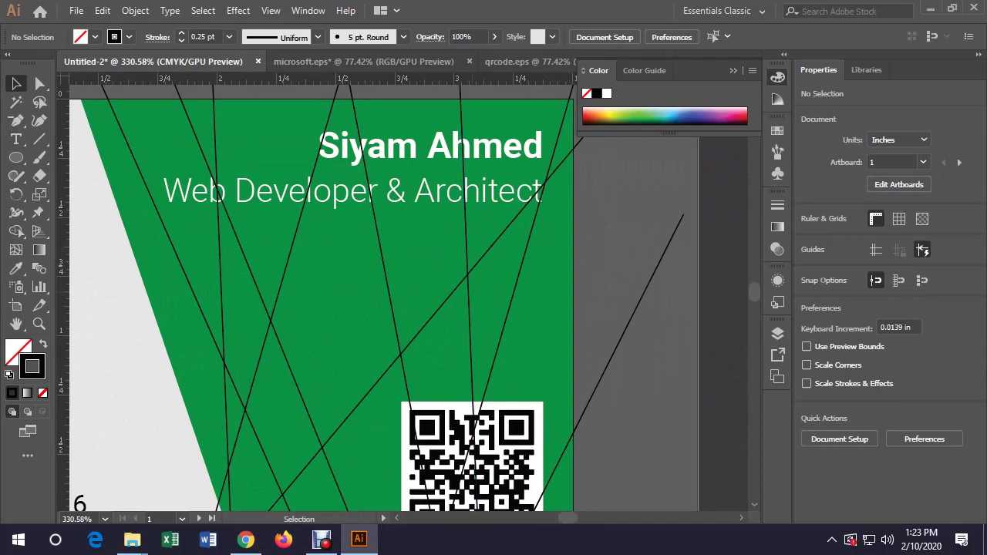
pyautogui.click(540, 432)
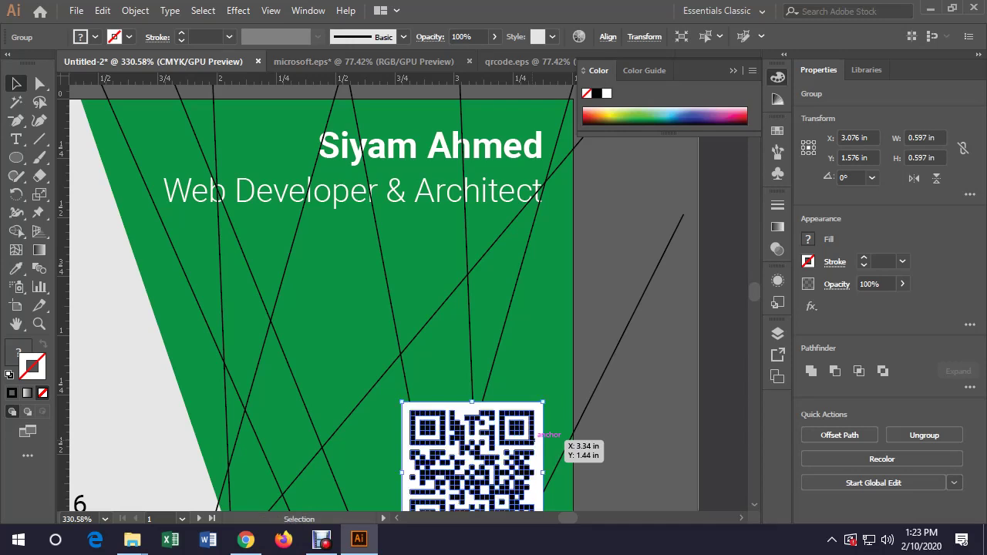
pyautogui.click(540, 185)
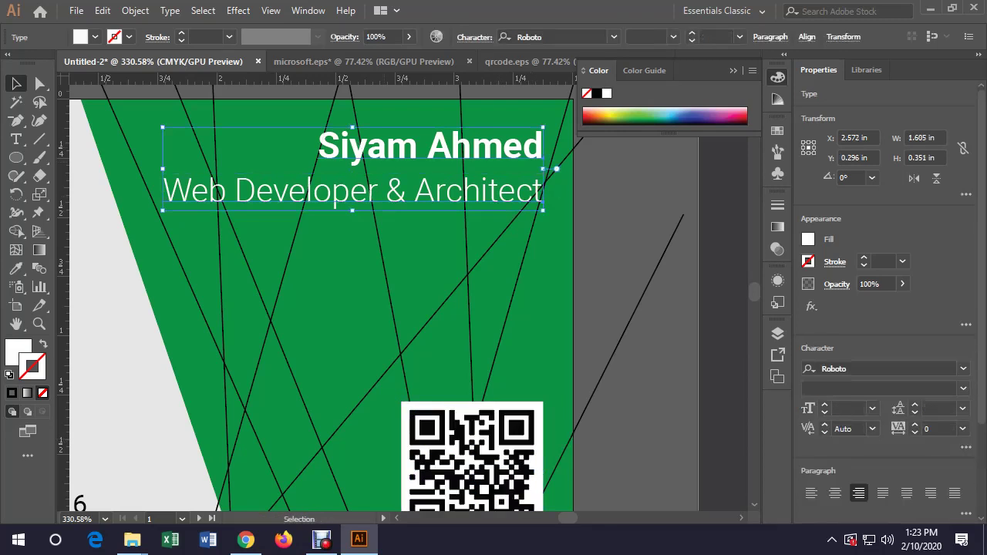
pyautogui.hotkey('ctrl', 'shift', 'a')
pyautogui.press('z')
pyautogui.scroll(-5, 403, 292)
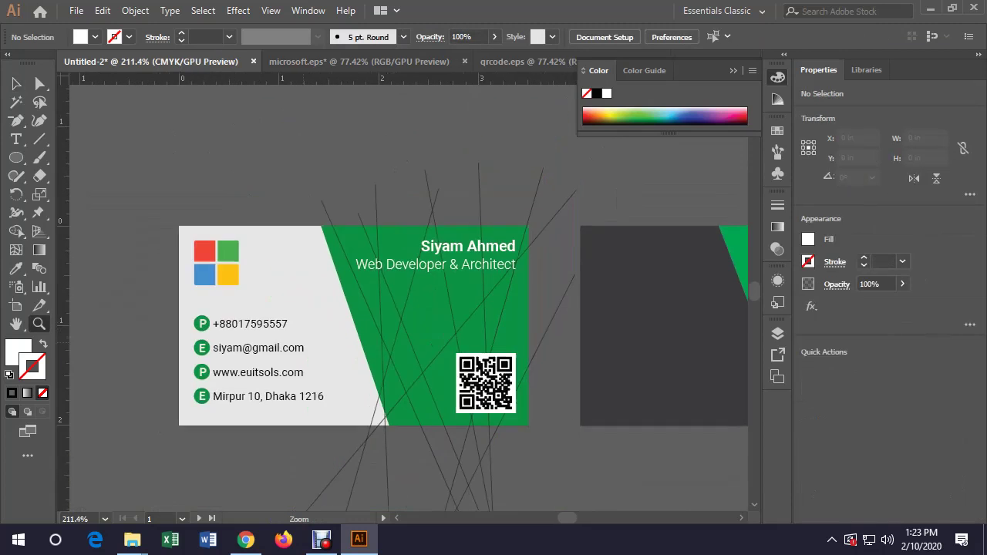
pyautogui.press('v')
# Lower the crossing-line group's opacity to 49%
pyautogui.click(529, 222)
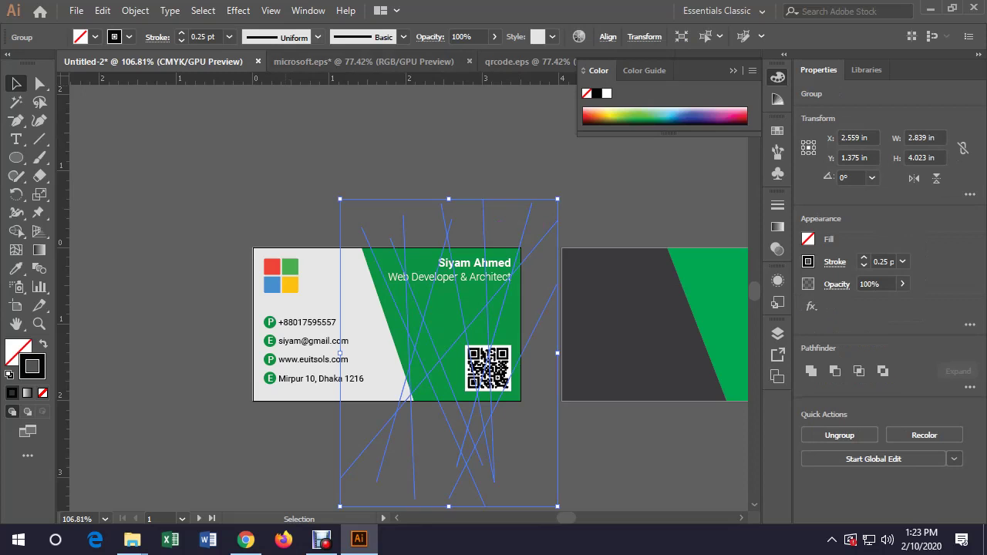
pyautogui.click(494, 36)
pyautogui.moveTo(492, 55); pyautogui.dragTo(481, 56)
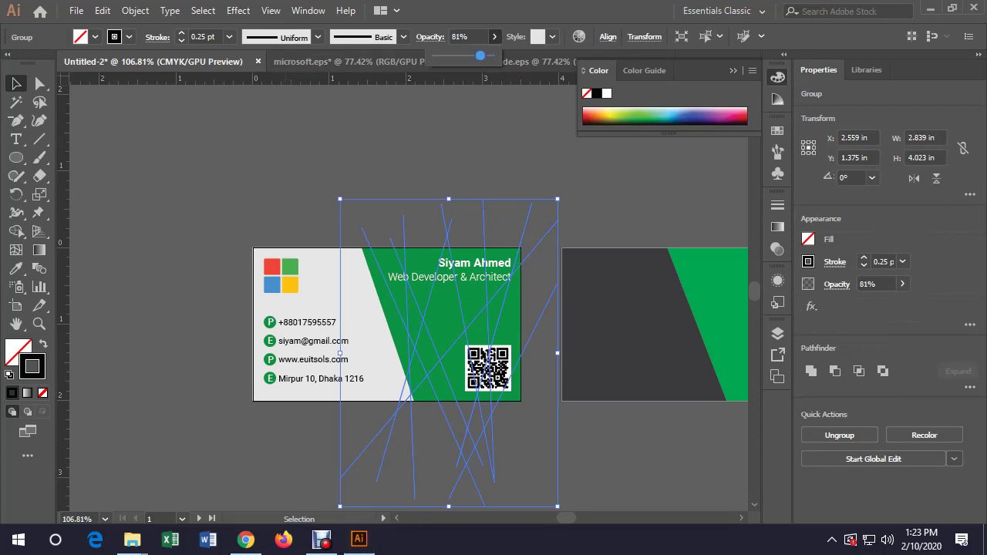
pyautogui.hotkey('ctrl', 'shift', 'a')
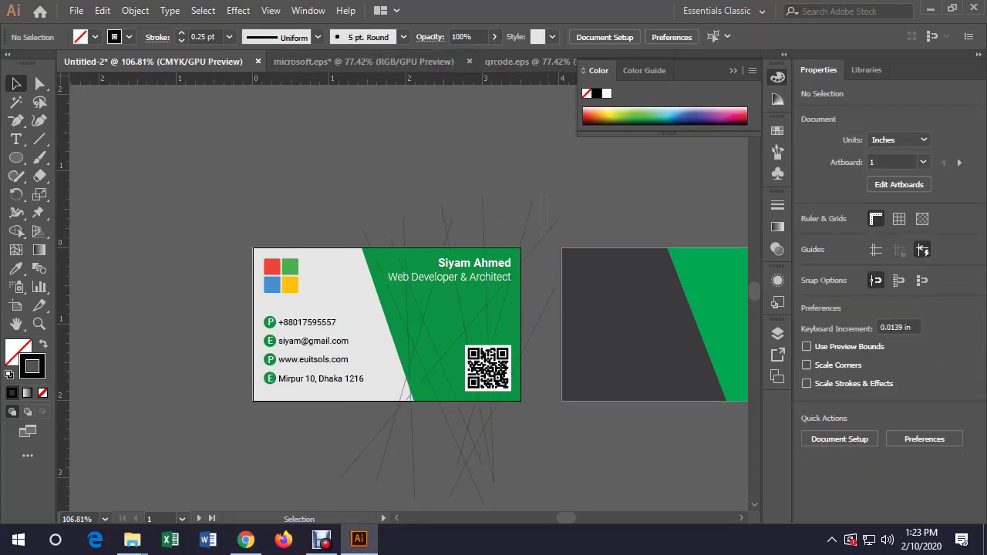
pyautogui.hotkey('ctrl', 'z')
pyautogui.click(495, 36)
pyautogui.moveTo(481, 55); pyautogui.dragTo(463, 56)
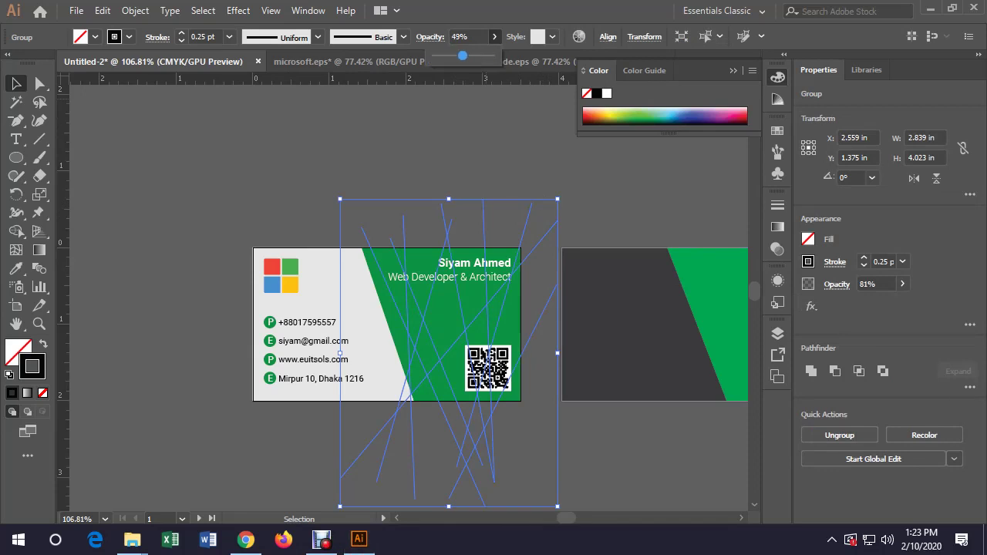
pyautogui.hotkey('ctrl', 'shift', 'a')
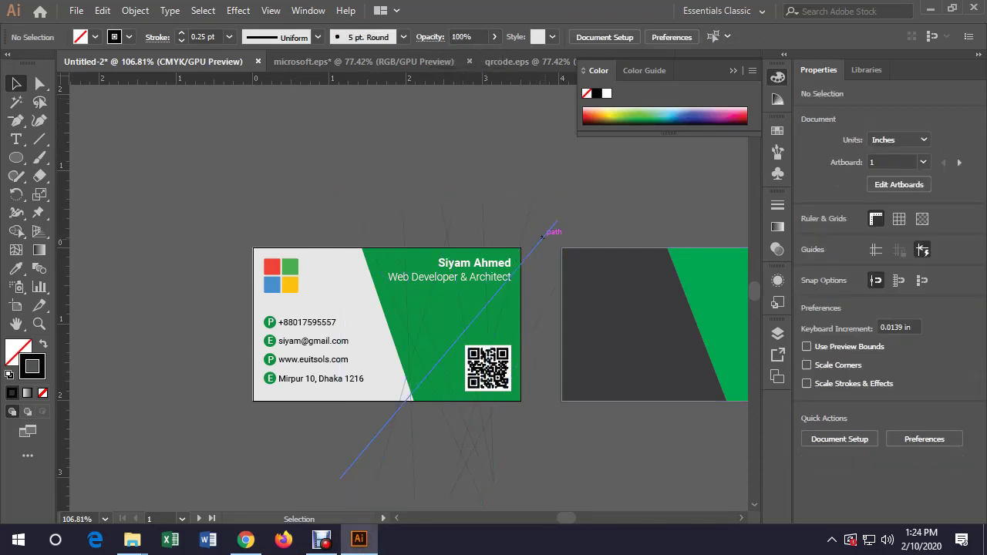
# Nudge the faint line group slightly up and to the right
pyautogui.click(542, 237)
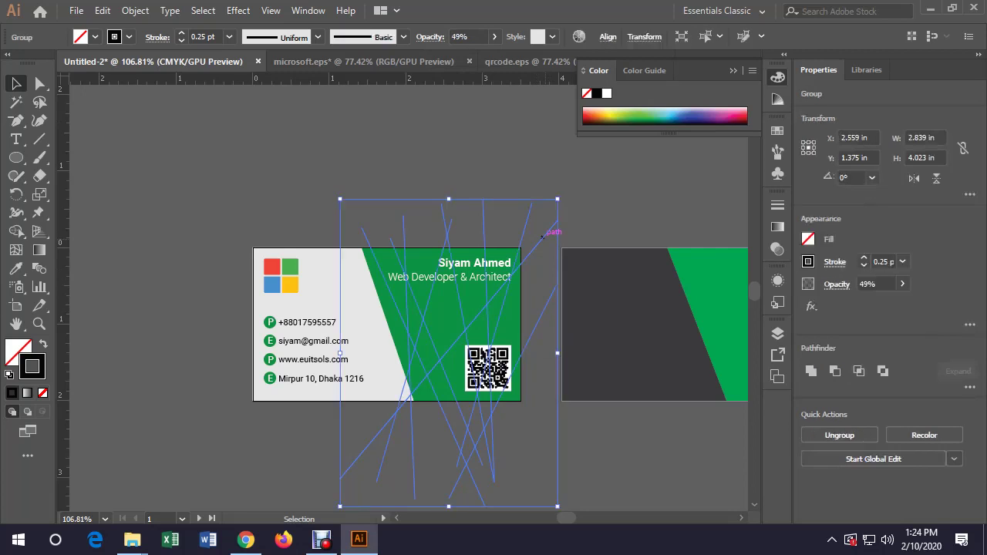
pyautogui.moveTo(542, 236); pyautogui.dragTo(556, 223)
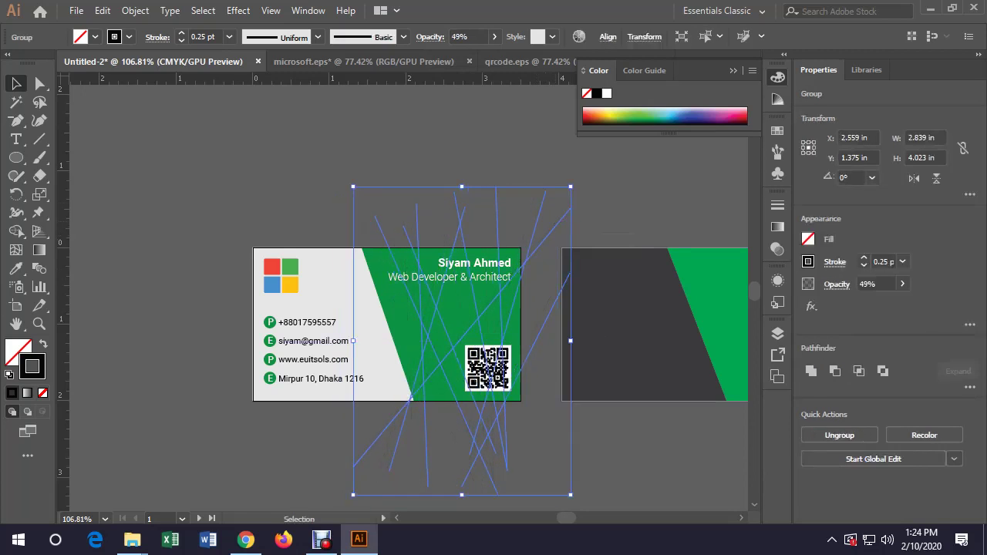
pyautogui.hotkey('ctrl', 'shift', 'a')
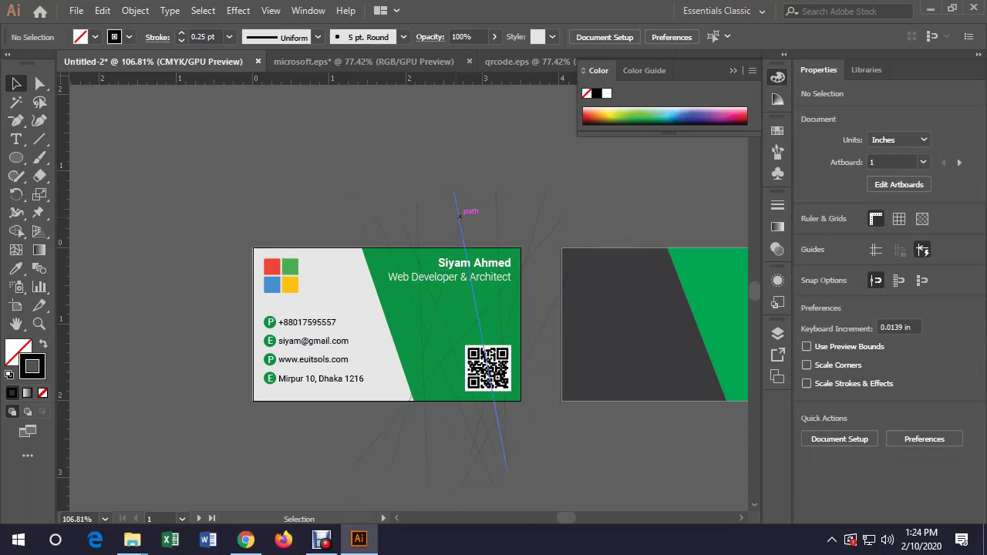
pyautogui.press('x')
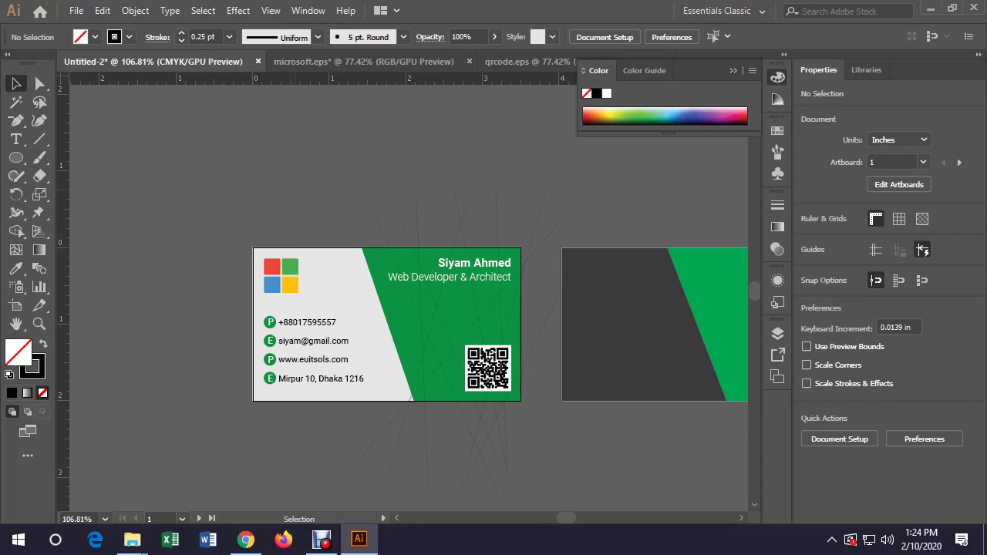
# Unlock all objects and select the front card background together with the crossing lines
pyautogui.click(135, 11)
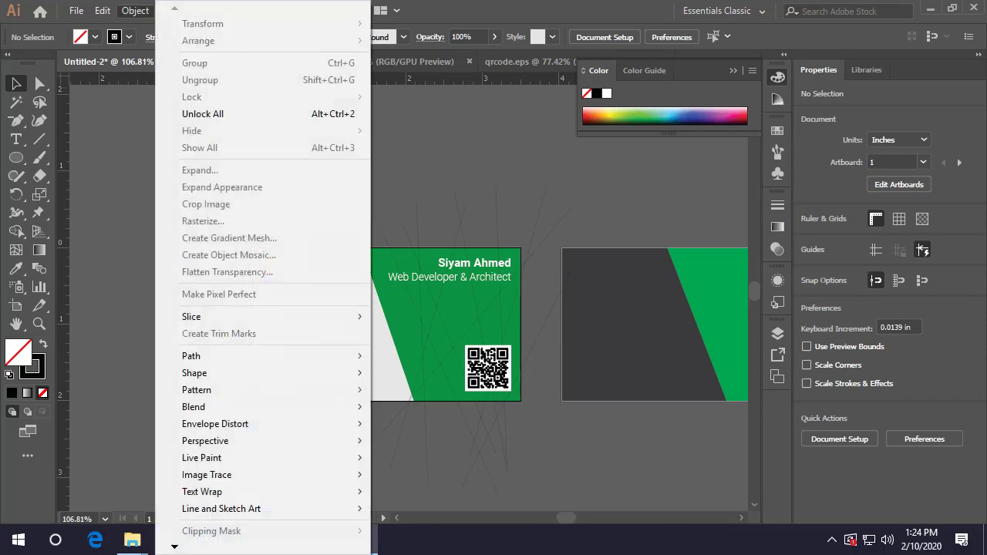
pyautogui.click(203, 113)
pyautogui.click(193, 447)
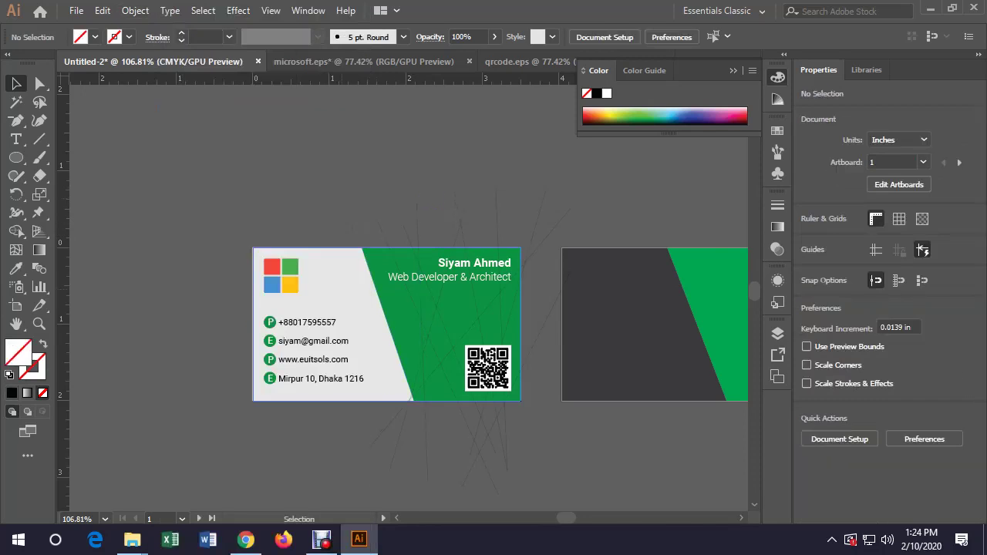
pyautogui.click(308, 363)
pyautogui.keyDown('shift'); pyautogui.click(463, 222); pyautogui.keyUp('shift')
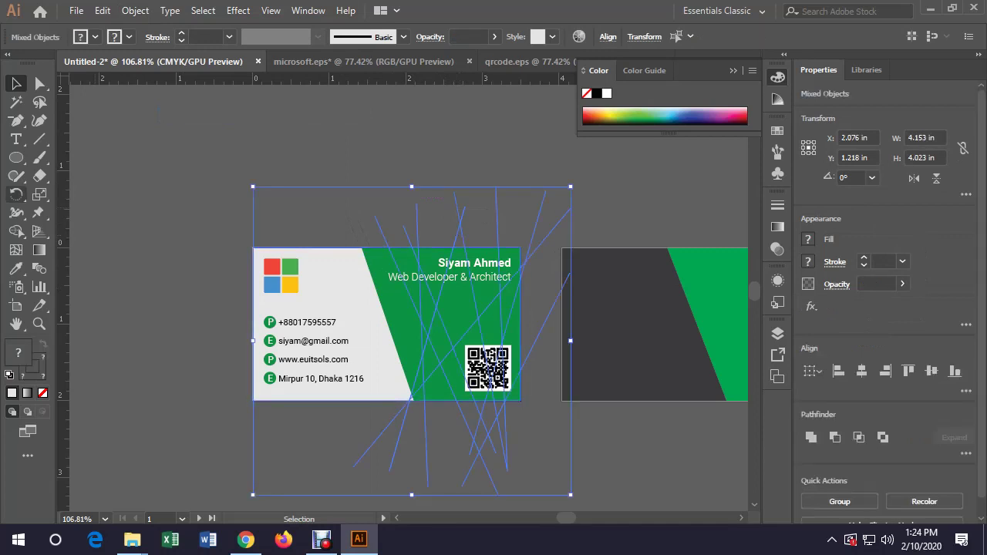
# Use the Shape Builder to erase every crossing-line segment lying outside the front card
pyautogui.click(16, 230)
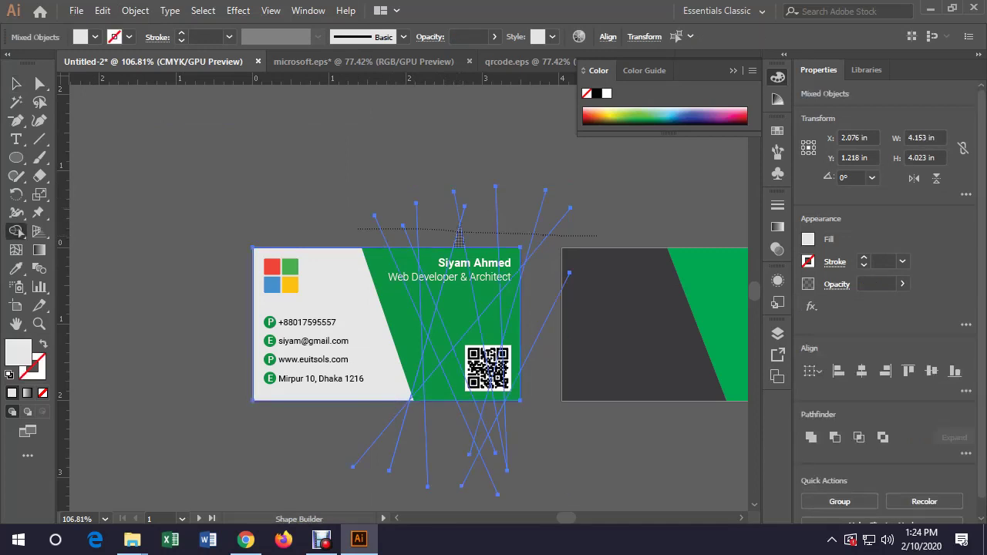
pyautogui.moveTo(301, 201); pyautogui.dragTo(282, 231)
pyautogui.moveTo(590, 195); pyautogui.dragTo(547, 216)
pyautogui.click(502, 423)
pyautogui.moveTo(359, 455); pyautogui.dragTo(498, 470)
pyautogui.moveTo(455, 413)
pyautogui.mouseDown()
pyautogui.moveTo(500, 417)
pyautogui.moveTo(482, 443)
pyautogui.mouseUp()
pyautogui.moveTo(370, 237); pyautogui.dragTo(565, 233)
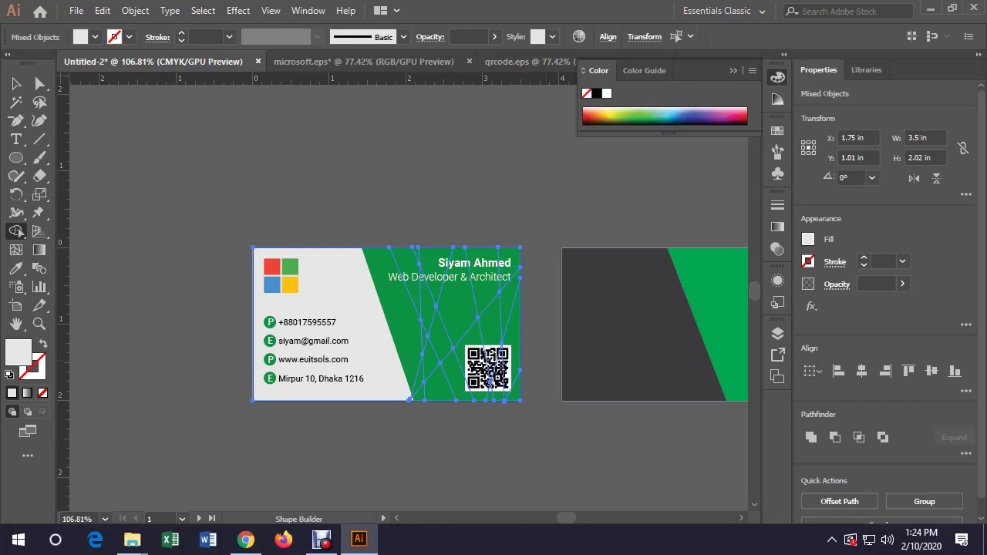
pyautogui.press('v')
pyautogui.hotkey('ctrl', 'shift', 'a')
pyautogui.press('z')
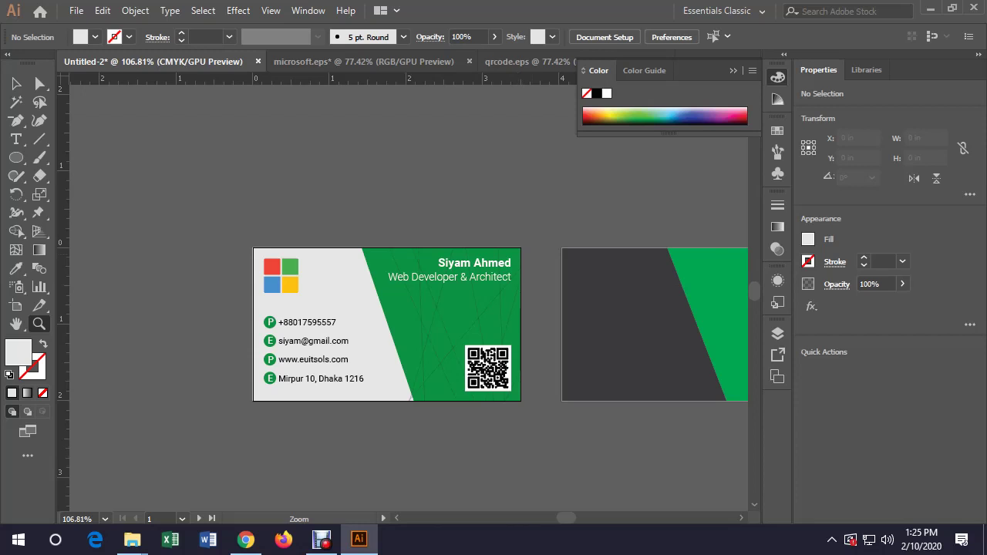
pyautogui.hotkey('ctrl', '1')
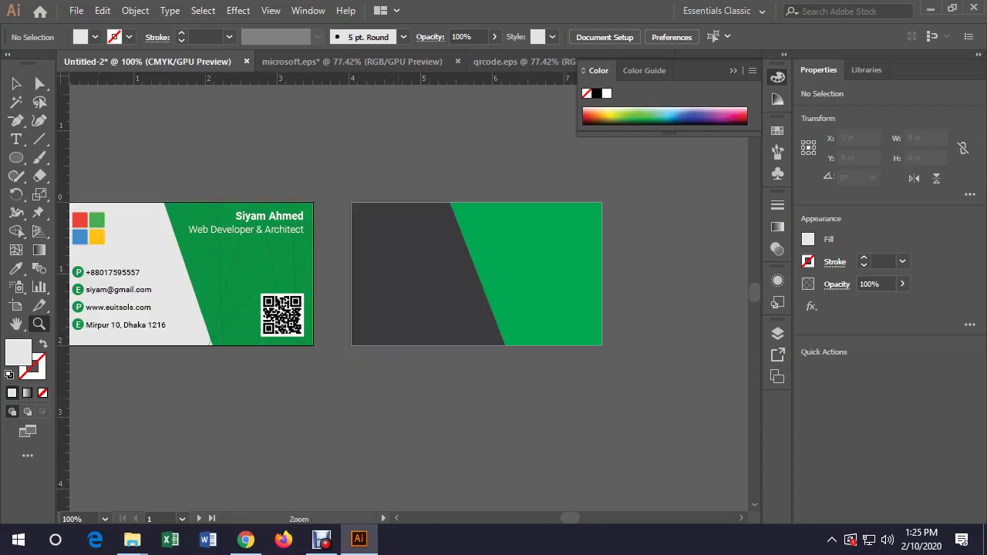
pyautogui.press('v')
pyautogui.click(540, 270)
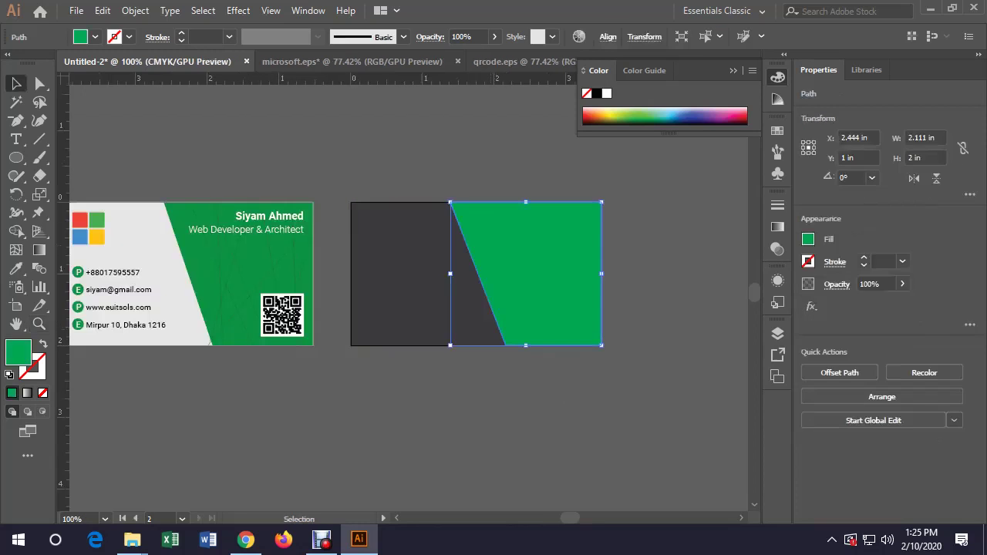
pyautogui.press('Delete')
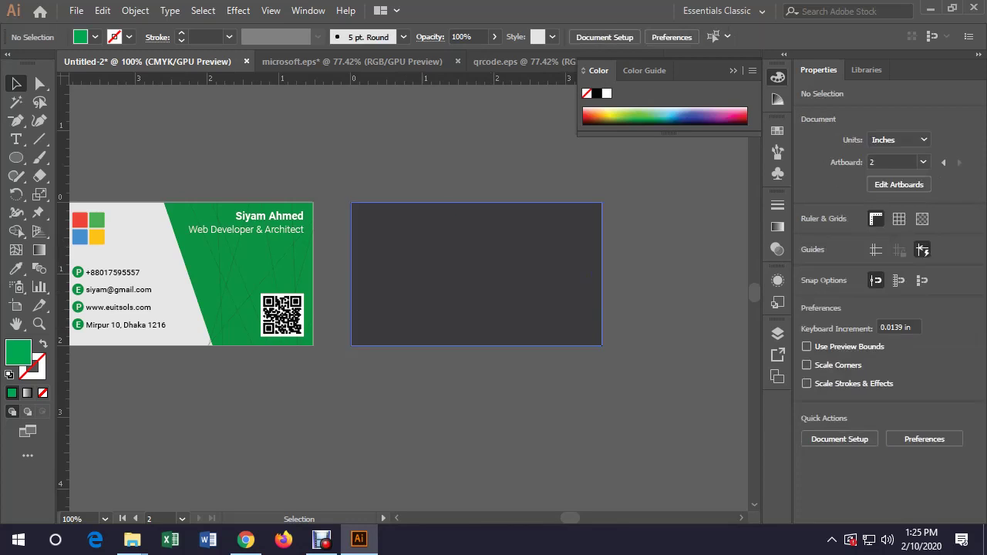
pyautogui.click(401, 274)
pyautogui.click(94, 37)
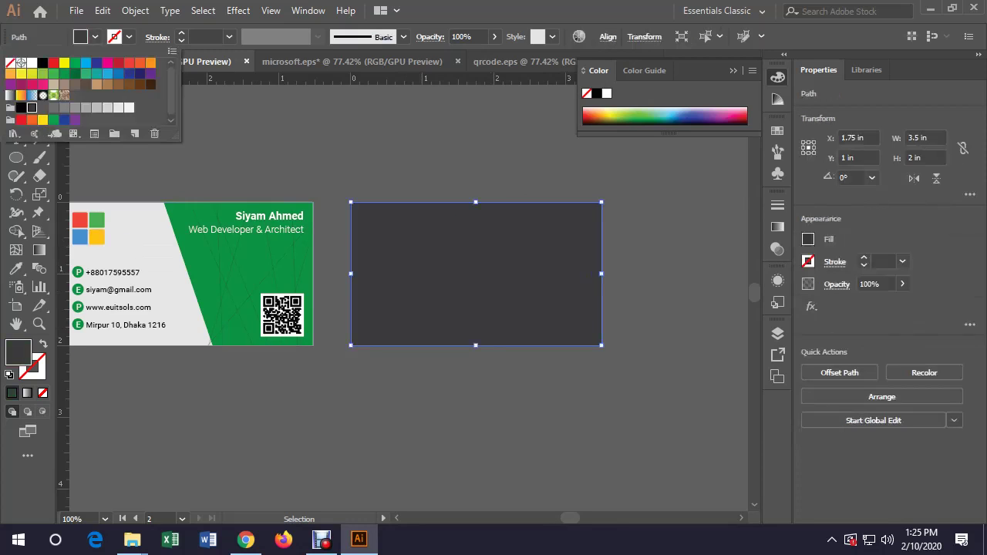
pyautogui.click(32, 63)
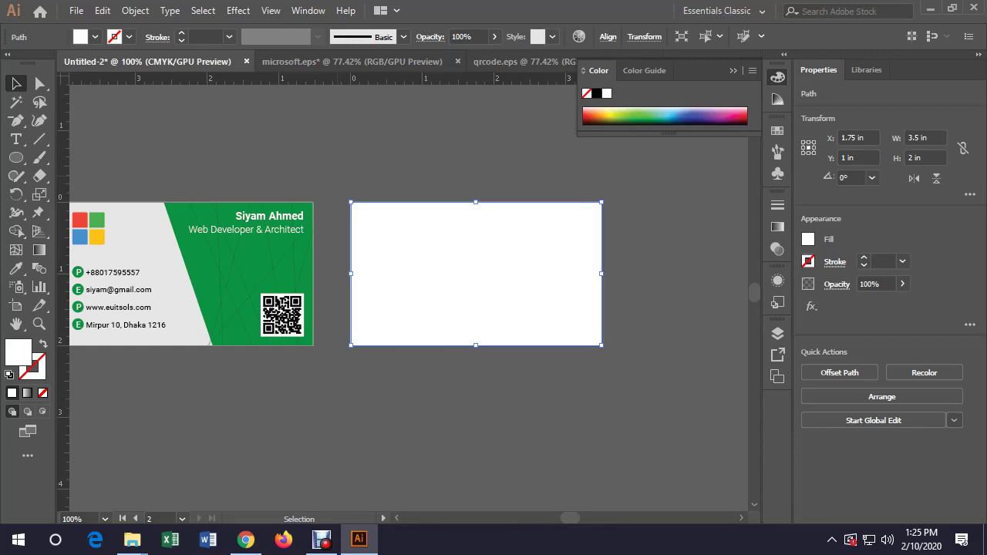
pyautogui.hotkey('ctrl', 'shift', 'a')
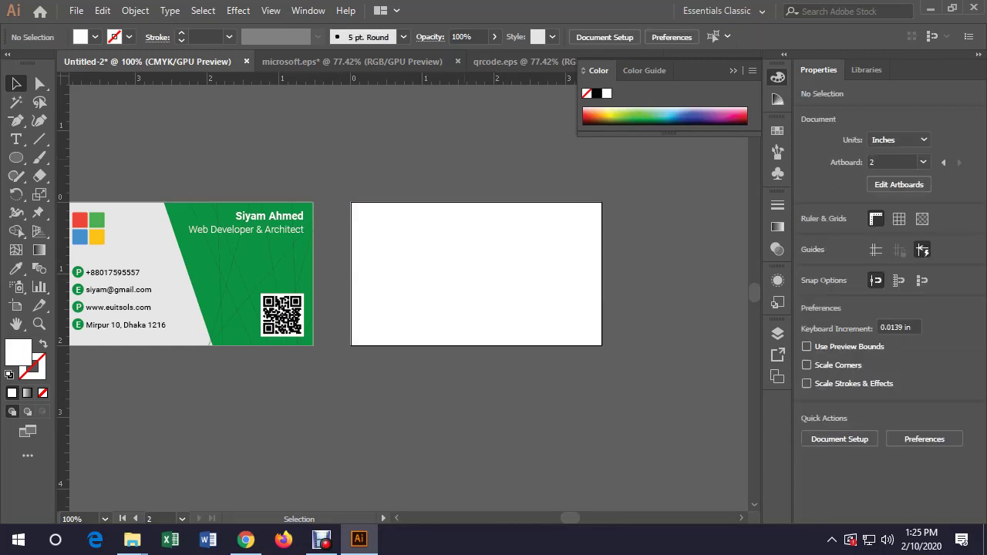
pyautogui.hotkey('ctrl', 'z')
pyautogui.press('a')
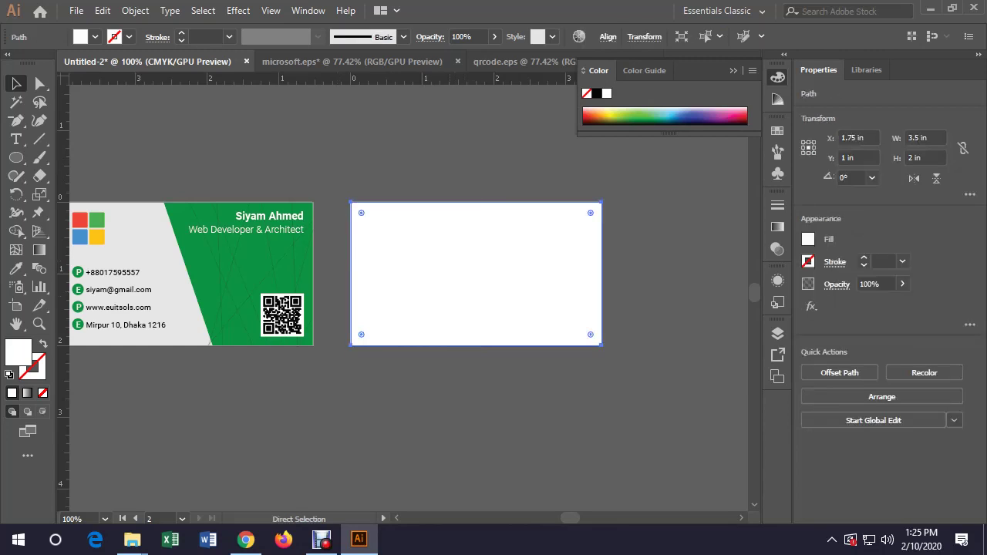
pyautogui.press('v')
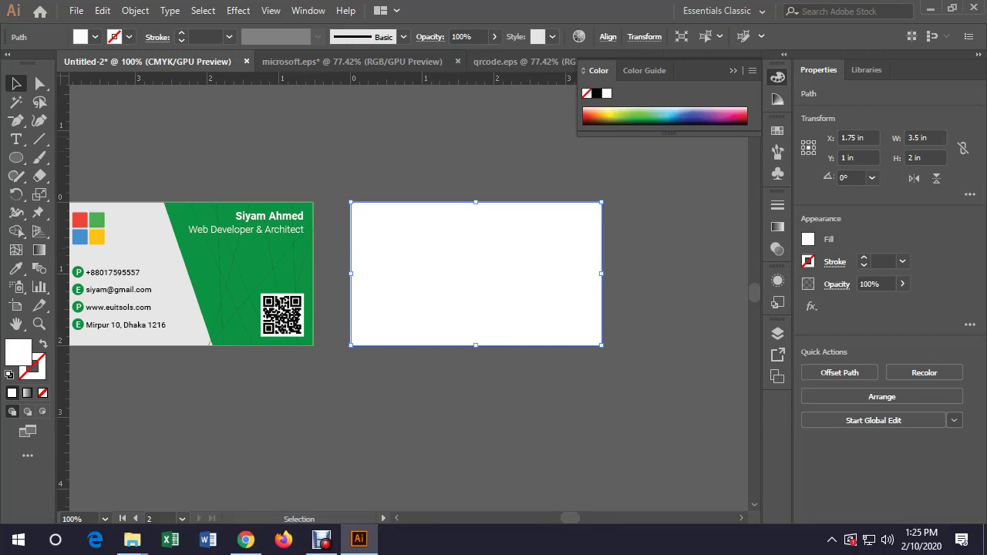
# Fill the back rectangle orange and draw a circle overlapping its right side
pyautogui.click(598, 116)
pyautogui.hotkey('ctrl', 'shift', 'a')
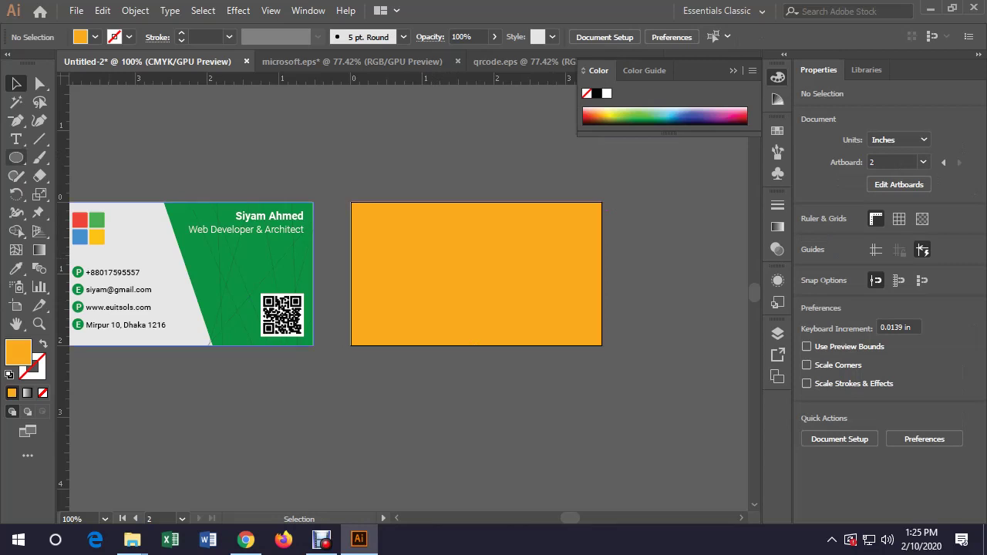
pyautogui.click(15, 158)
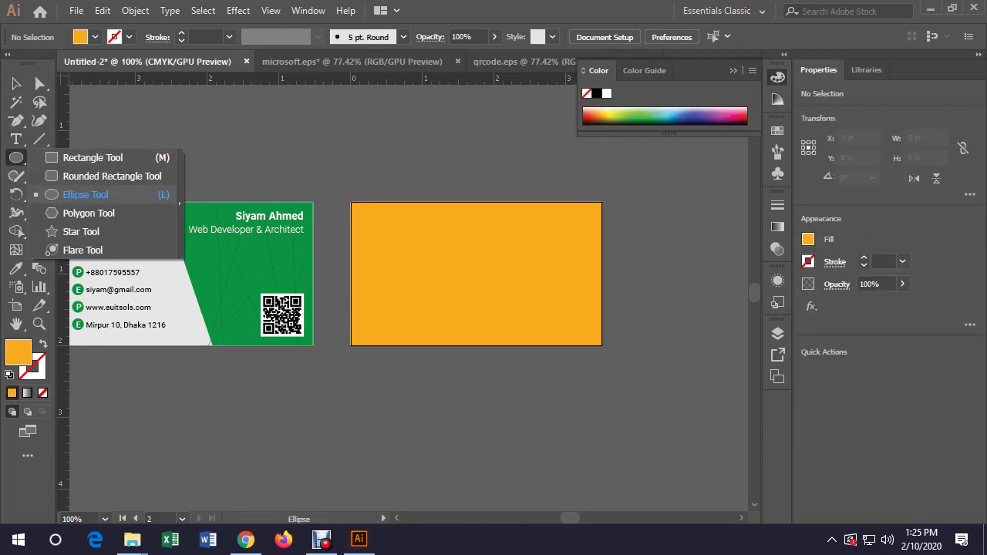
pyautogui.click(85, 194)
pyautogui.moveTo(448, 166); pyautogui.dragTo(671, 406)
pyautogui.press('v')
pyautogui.moveTo(567, 286); pyautogui.dragTo(544, 265)
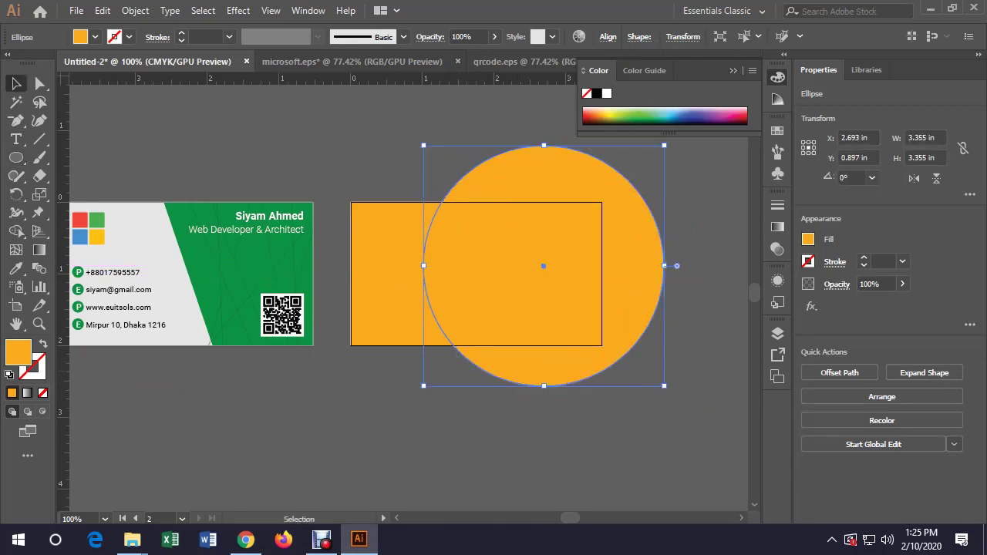
# Centre the circle vertically on the artboard
pyautogui.click(608, 36)
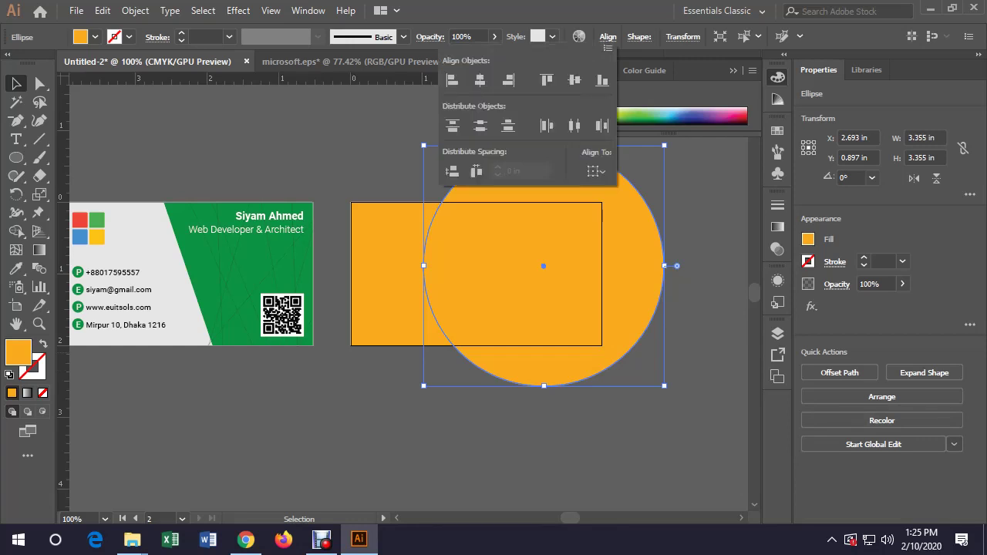
pyautogui.click(597, 172)
pyautogui.click(633, 223)
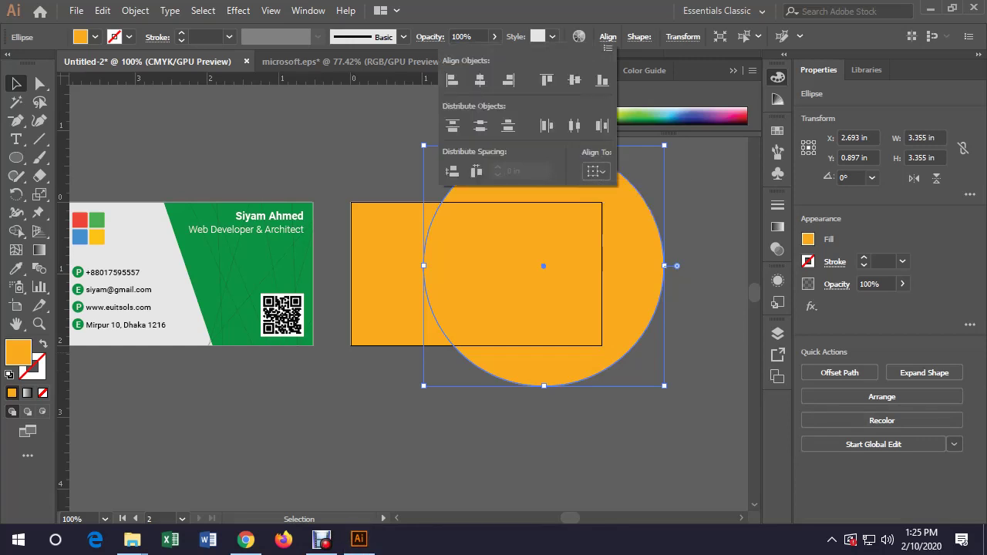
pyautogui.click(574, 79)
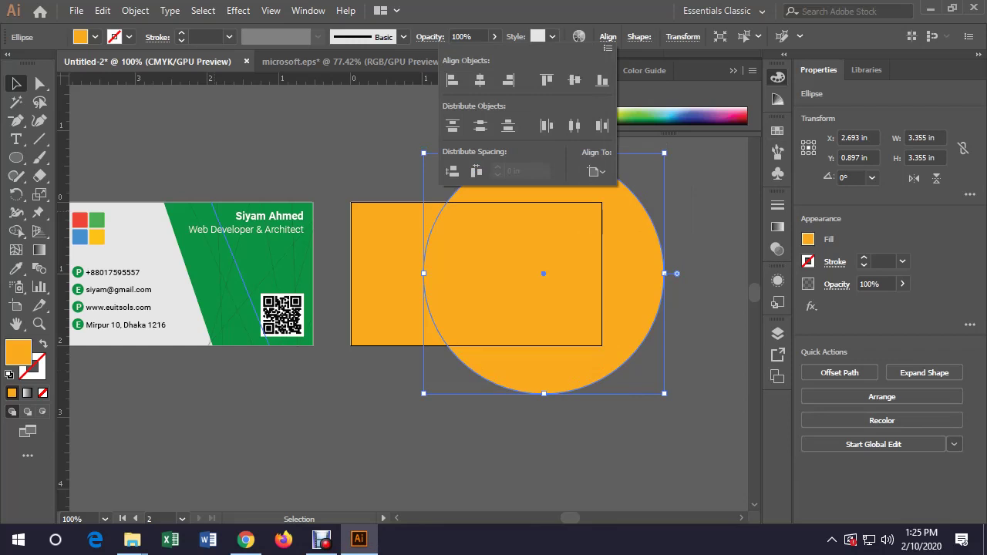
pyautogui.press('Escape')
# Subtract the circle from the orange rectangle, leaving a concave curved edge
pyautogui.click(325, 447)
pyautogui.click(385, 270)
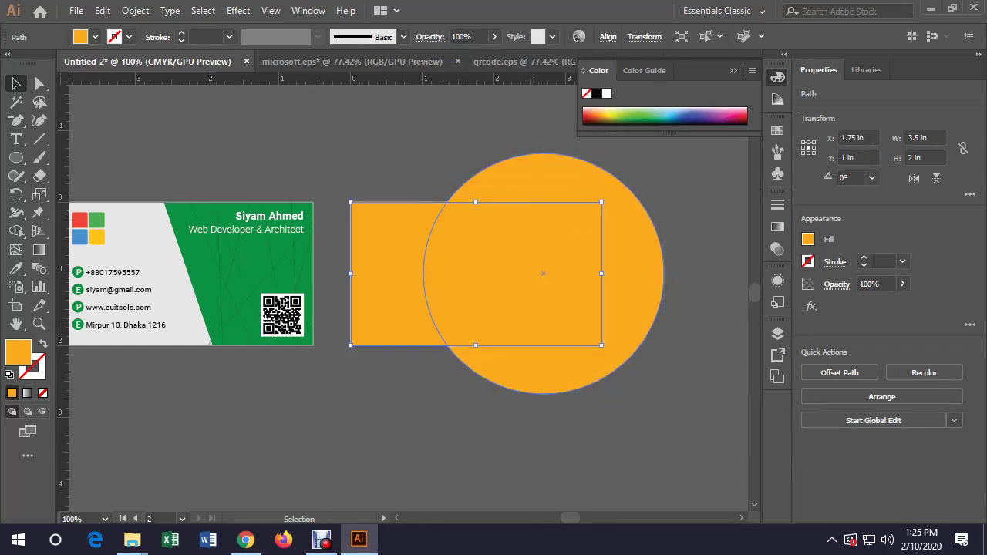
pyautogui.keyDown('shift'); pyautogui.click(633, 324); pyautogui.keyUp('shift')
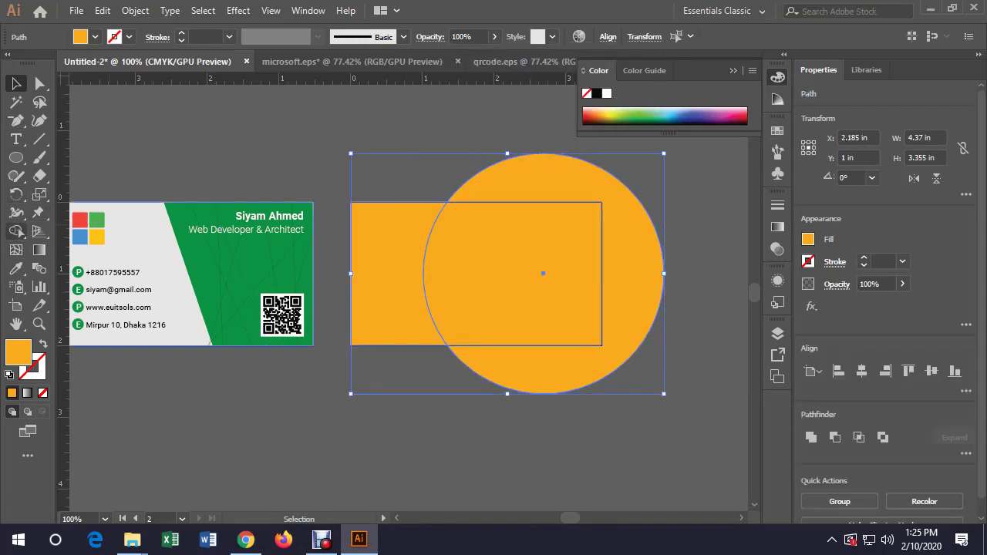
pyautogui.click(15, 231)
pyautogui.moveTo(513, 274); pyautogui.dragTo(655, 232)
pyautogui.press('v')
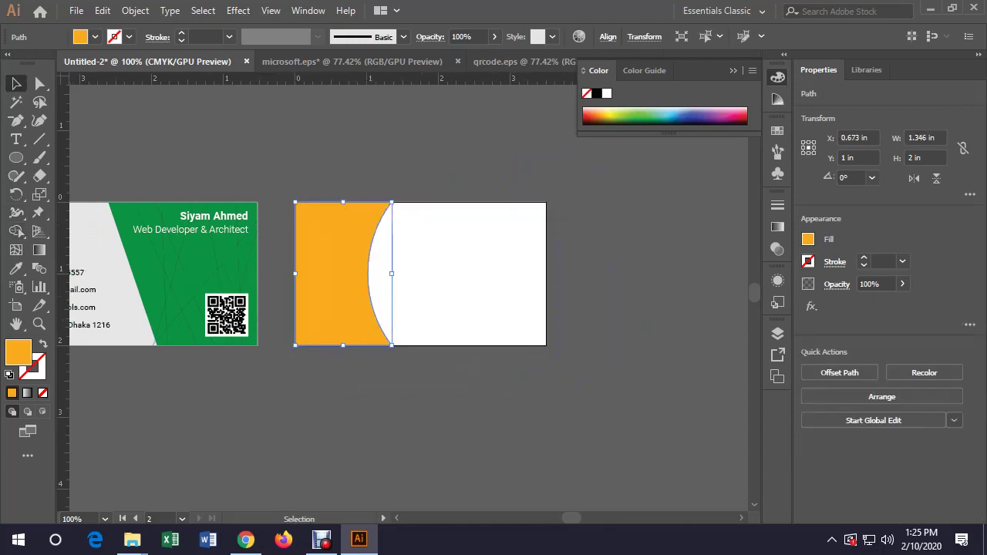
pyautogui.hotkey('ctrl', 'shift', 'a')
# Recolour the notched shape with the front card's green using the Eyedropper
pyautogui.click(340, 273)
pyautogui.press('i')
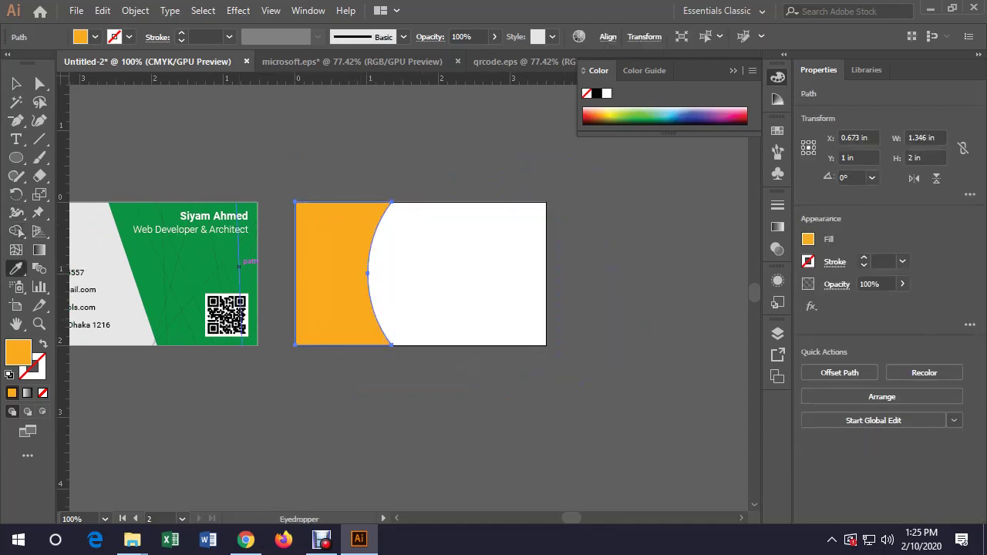
pyautogui.click(135, 232)
pyautogui.press('v')
pyautogui.hotkey('ctrl', 'shift', 'a')
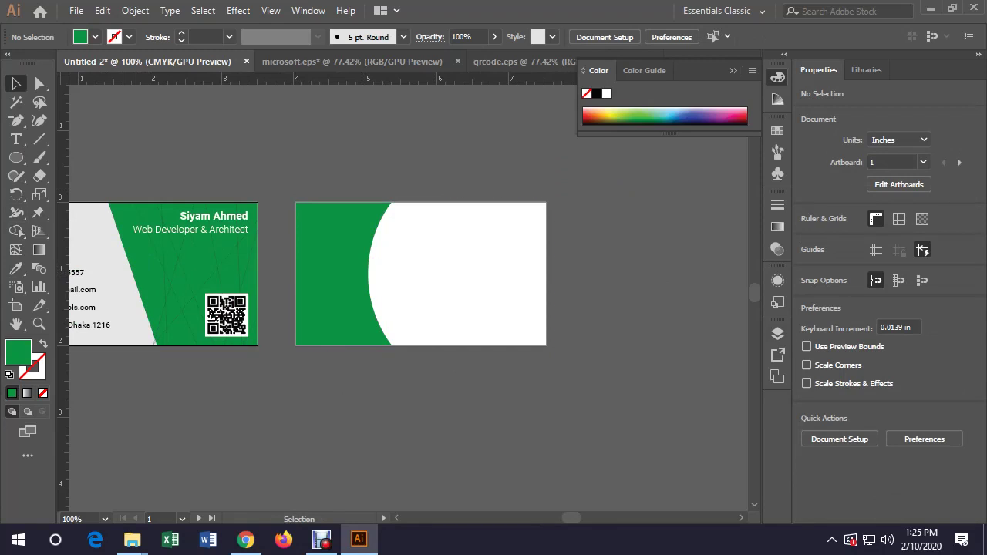
# Copy the four-square logo onto the back card, bring it forward, and nudge it left
pyautogui.hscroll(-3, 409, 297)
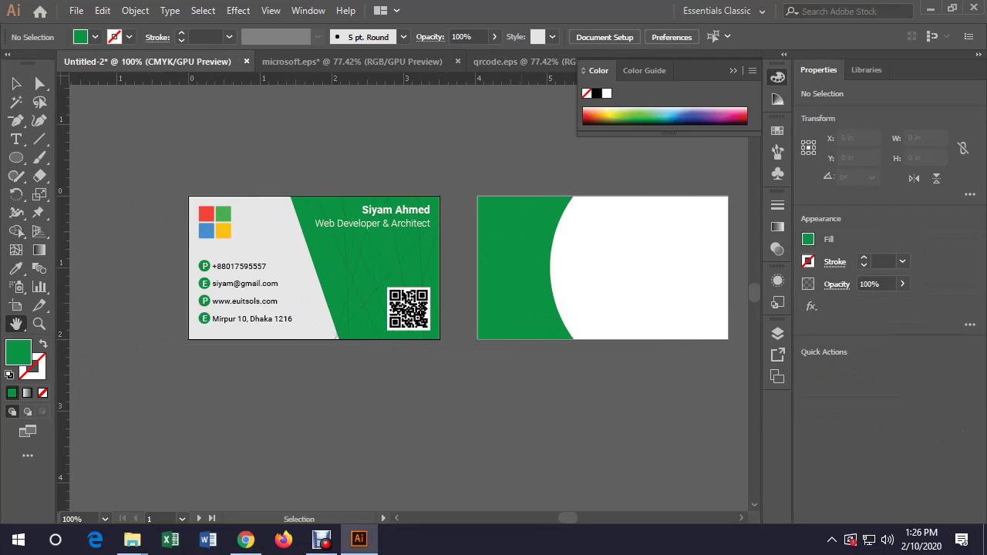
pyautogui.moveTo(213, 223); pyautogui.dragTo(653, 222)
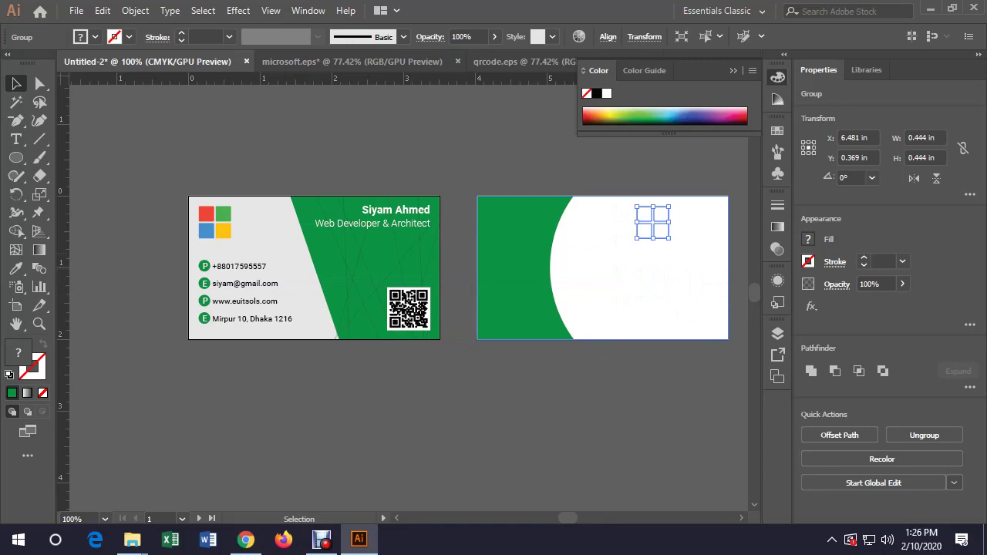
pyautogui.click(135, 10)
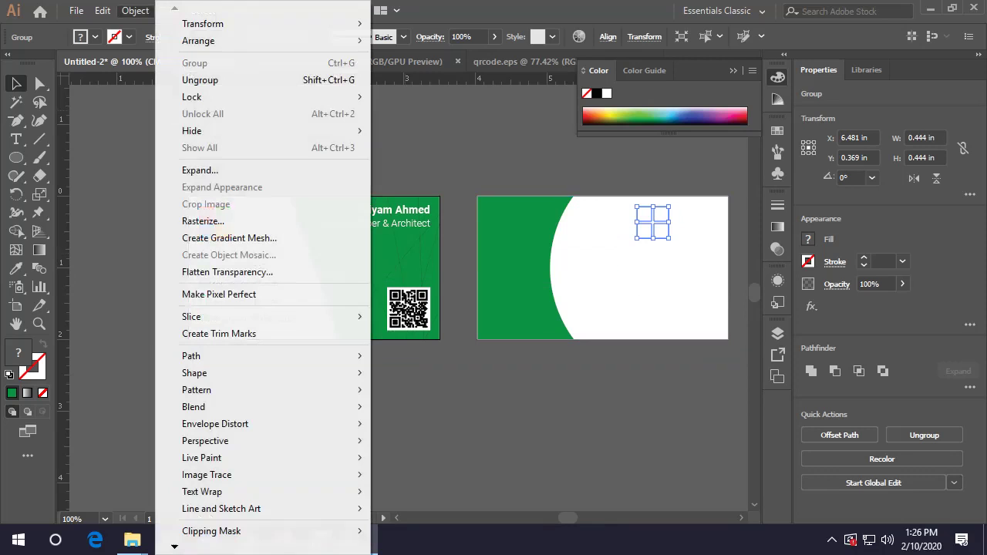
pyautogui.moveTo(198, 40)
pyautogui.click(425, 57)
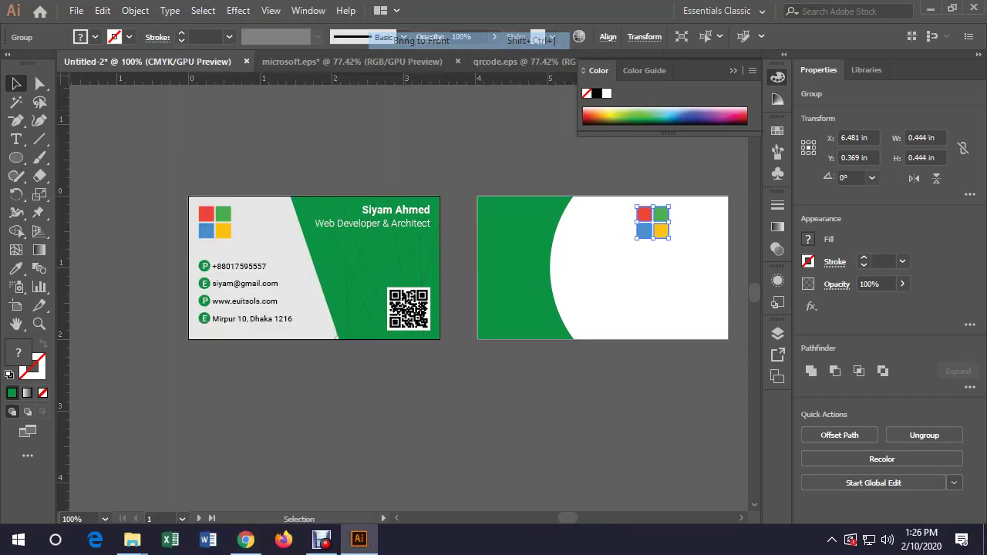
pyautogui.click(695, 255)
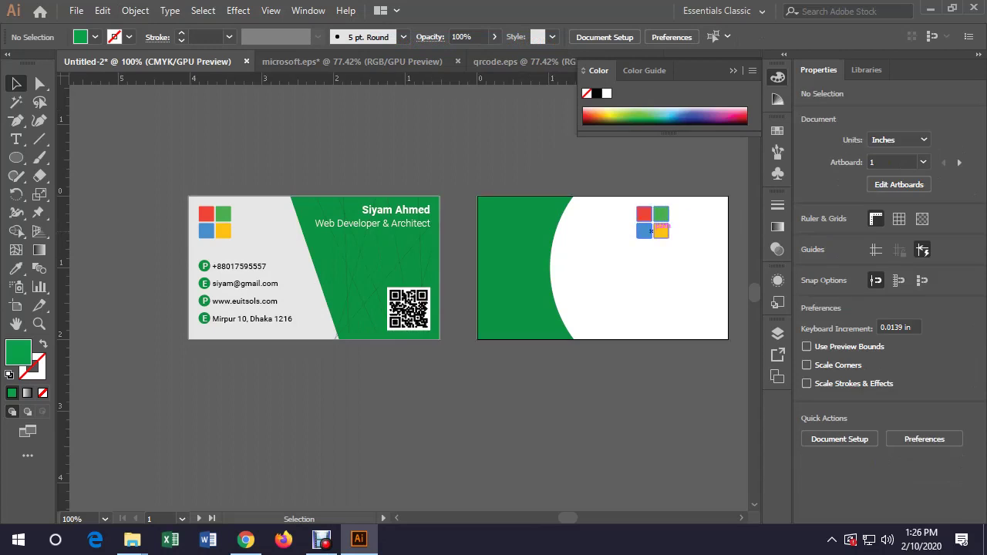
pyautogui.moveTo(666, 223); pyautogui.dragTo(657, 224)
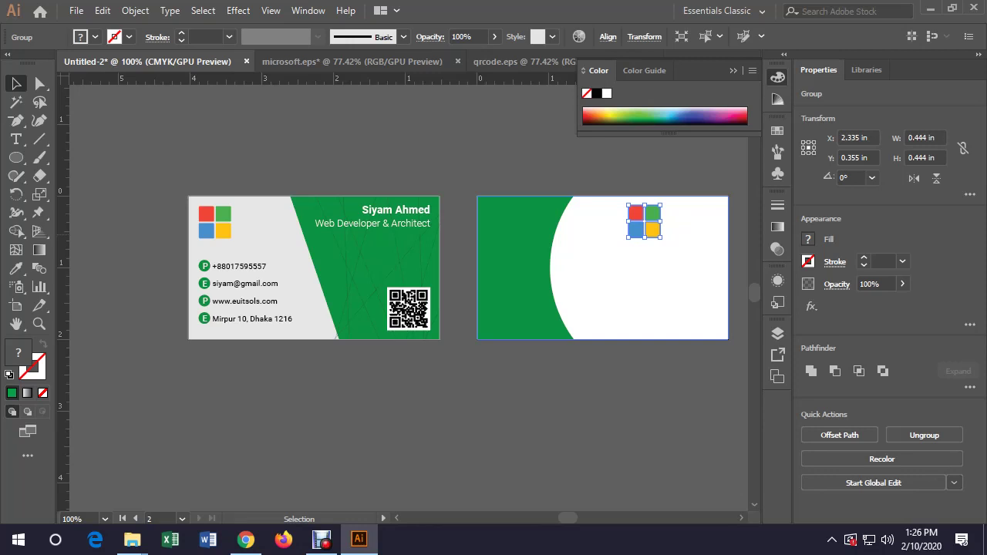
pyautogui.hotkey('ctrl', 'shift', 'a')
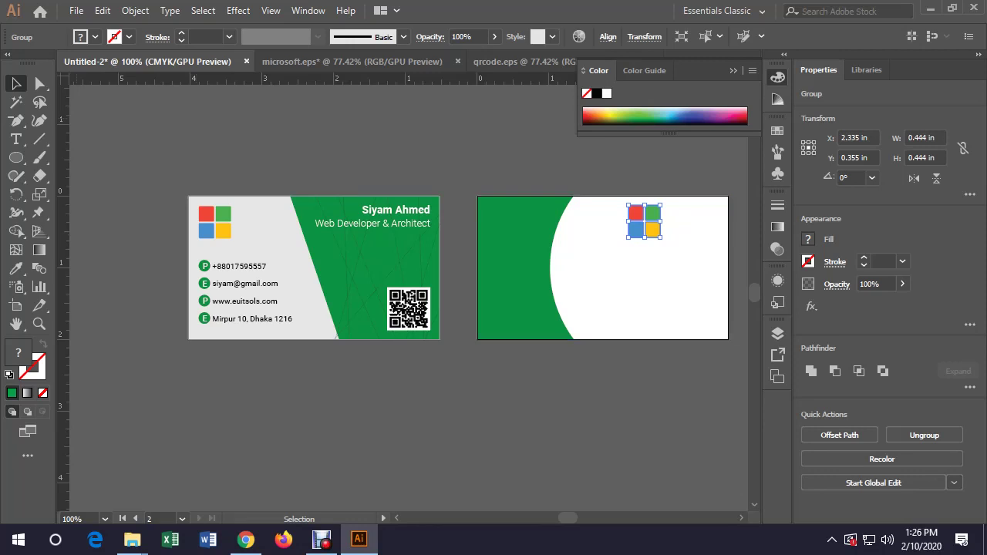
# Draw a thin rectangle bar just below the back card's bottom edge
pyautogui.press('l')
pyautogui.moveTo(17, 157); pyautogui.dragTo(77, 159)
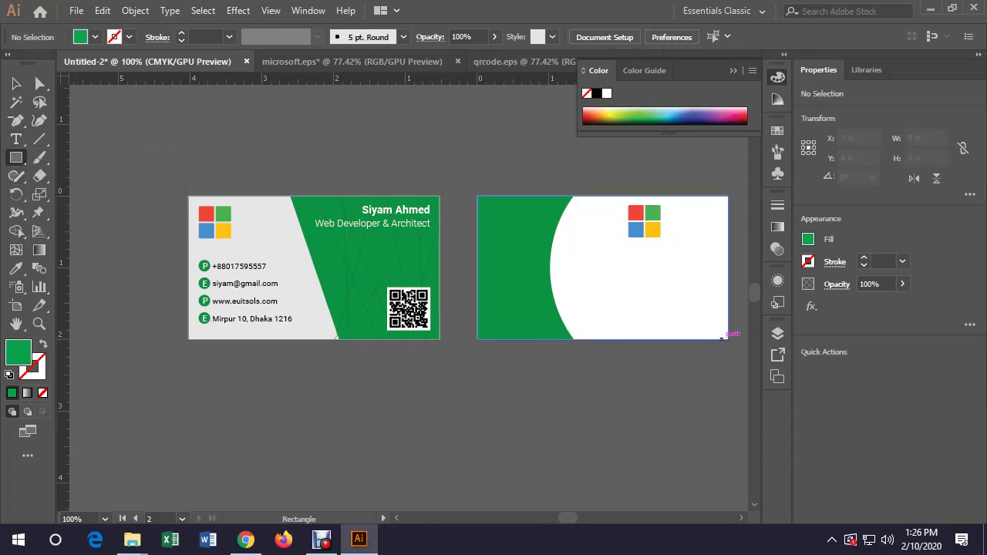
pyautogui.moveTo(728, 339); pyautogui.dragTo(573, 355)
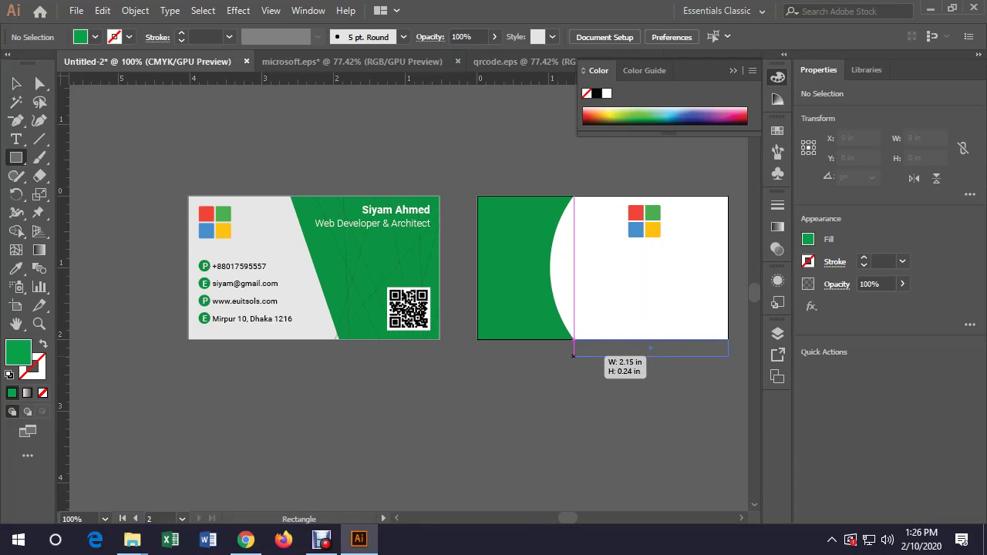
# Finish the green bar and select it together with the logo
pyautogui.moveTo(573, 355); pyautogui.dragTo(574, 356)
pyautogui.press('v')
pyautogui.hotkey('ctrl', 'shift', 'a')
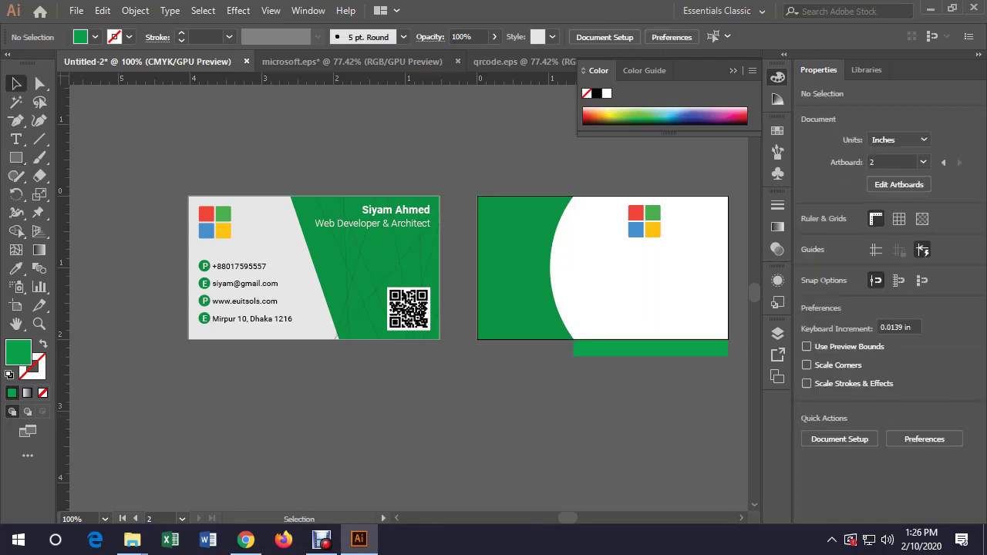
pyautogui.click(650, 349)
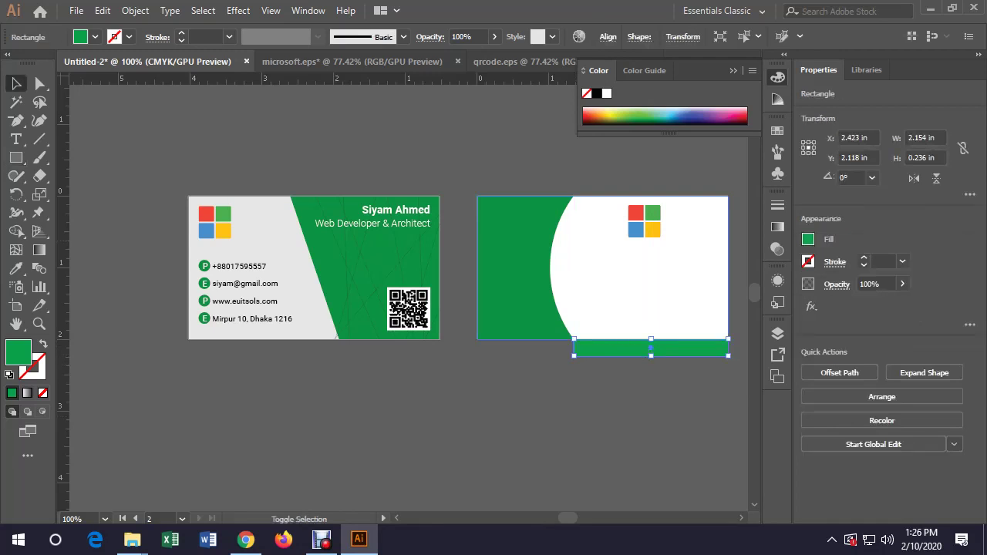
pyautogui.keyDown('shift'); pyautogui.click(649, 235); pyautogui.keyUp('shift')
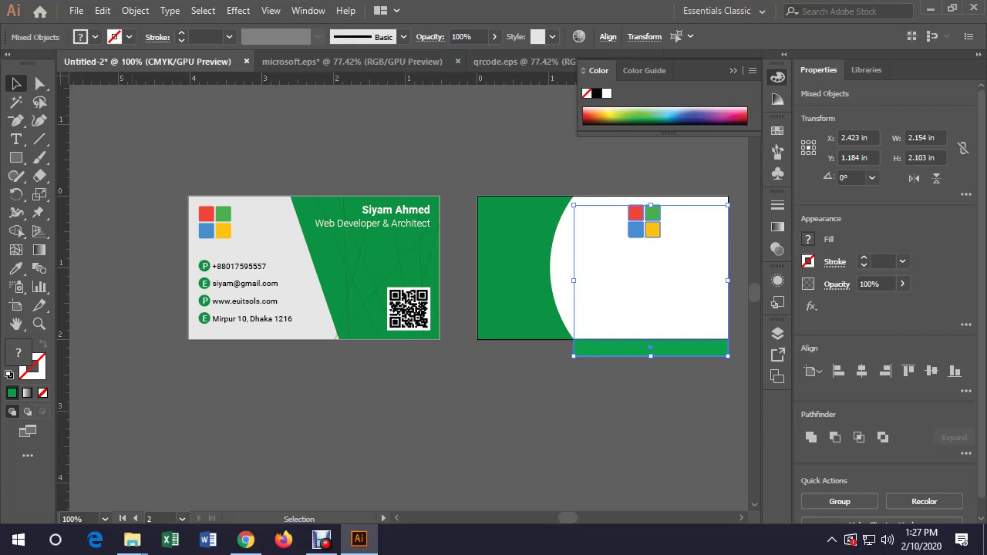
# Try horizontally centring the bar and logo relative to the selection, then undo it
pyautogui.click(608, 37)
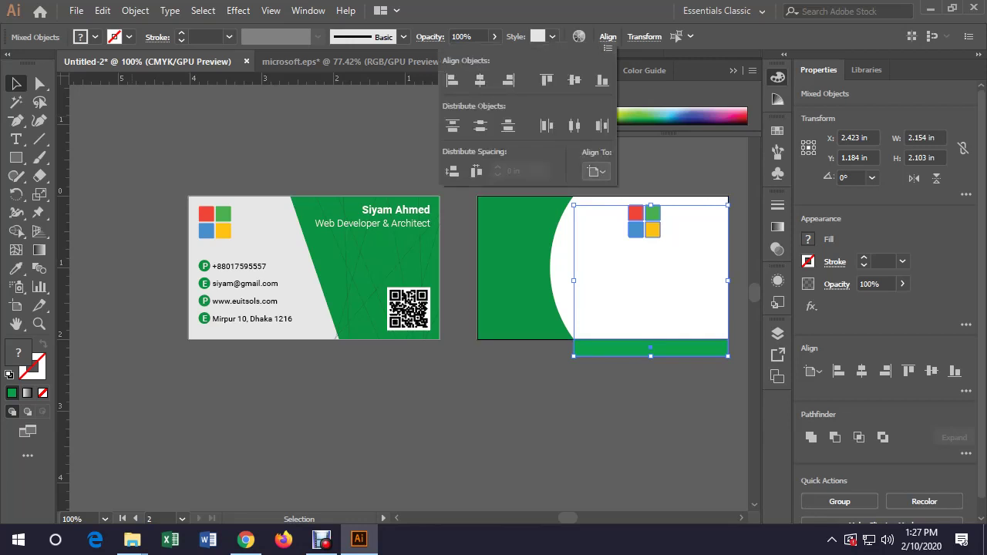
pyautogui.click(596, 171)
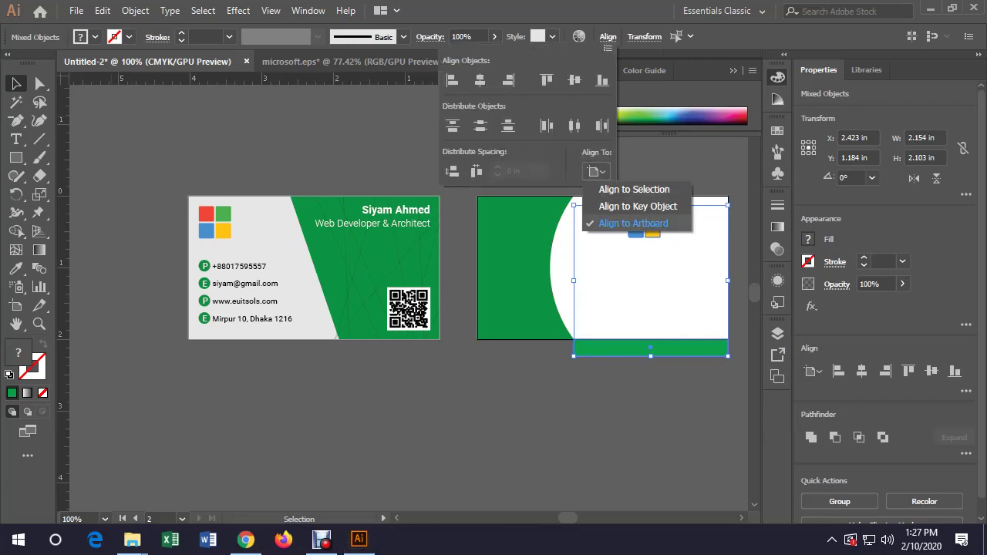
pyautogui.click(634, 189)
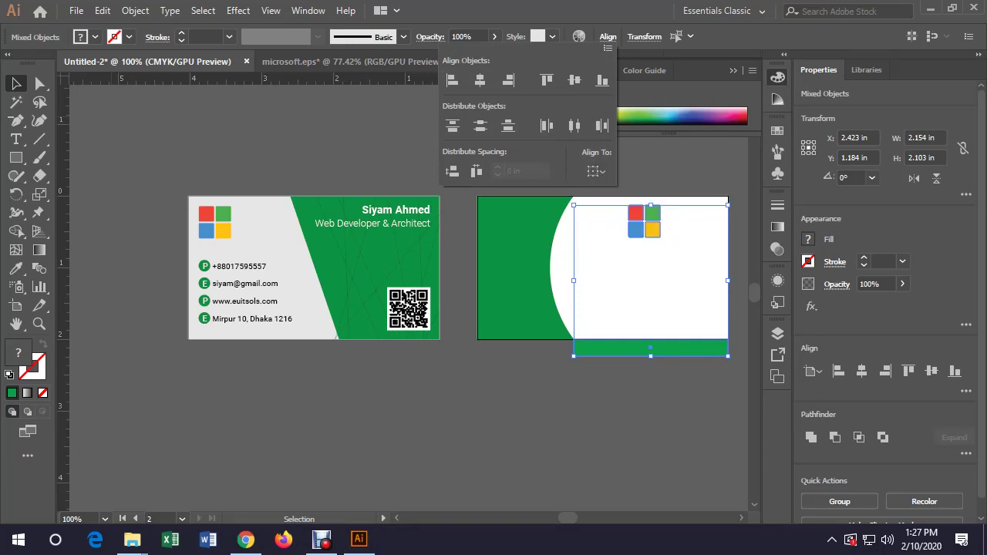
pyautogui.click(480, 79)
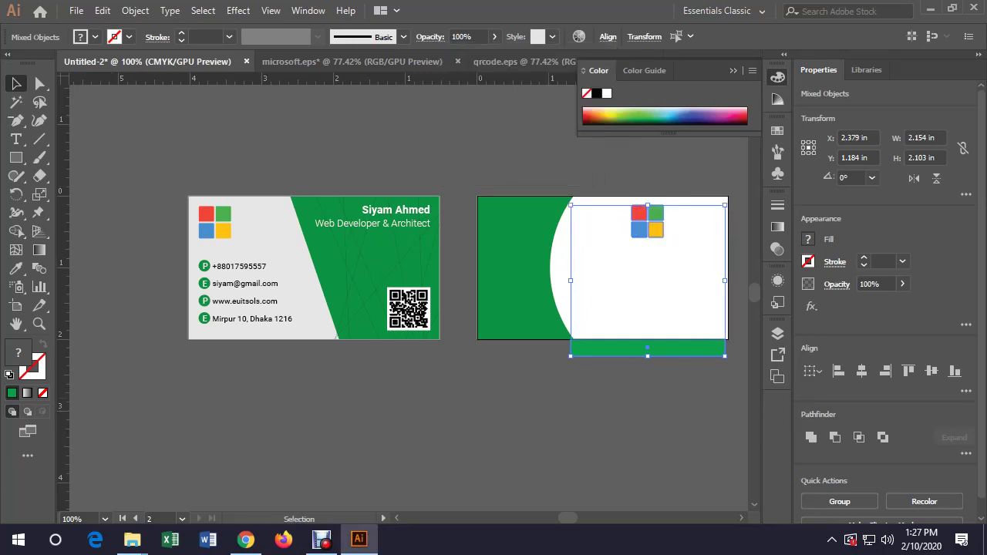
pyautogui.hotkey('ctrl', 'z')
pyautogui.hotkey('ctrl', 'z')
pyautogui.hotkey('ctrl', 'z')
pyautogui.hotkey('ctrl', 'z')
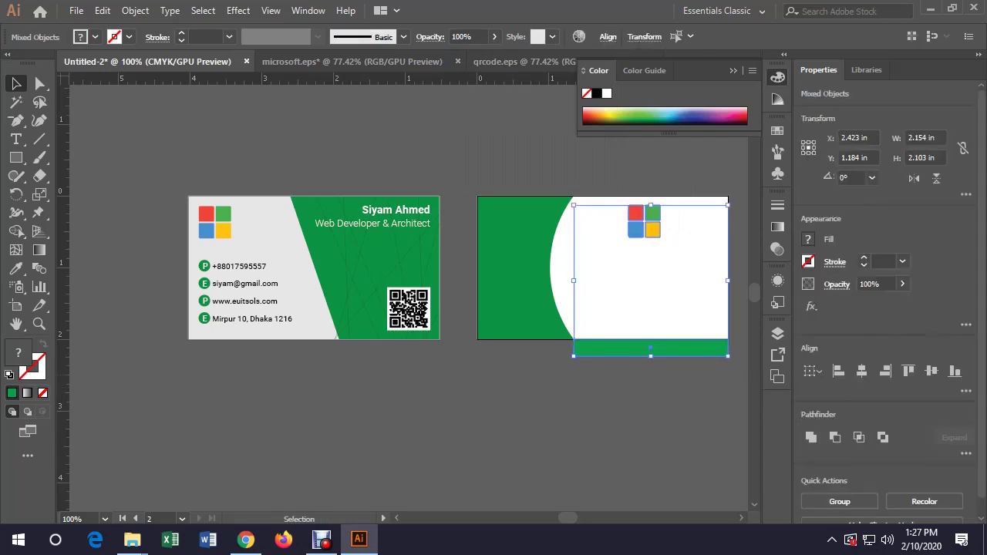
# Select the green bar and the white logo panel, with the bar as key object
pyautogui.click(635, 352)
pyautogui.keyDown('shift'); pyautogui.click(653, 230); pyautogui.keyUp('shift')
pyautogui.click(651, 348)
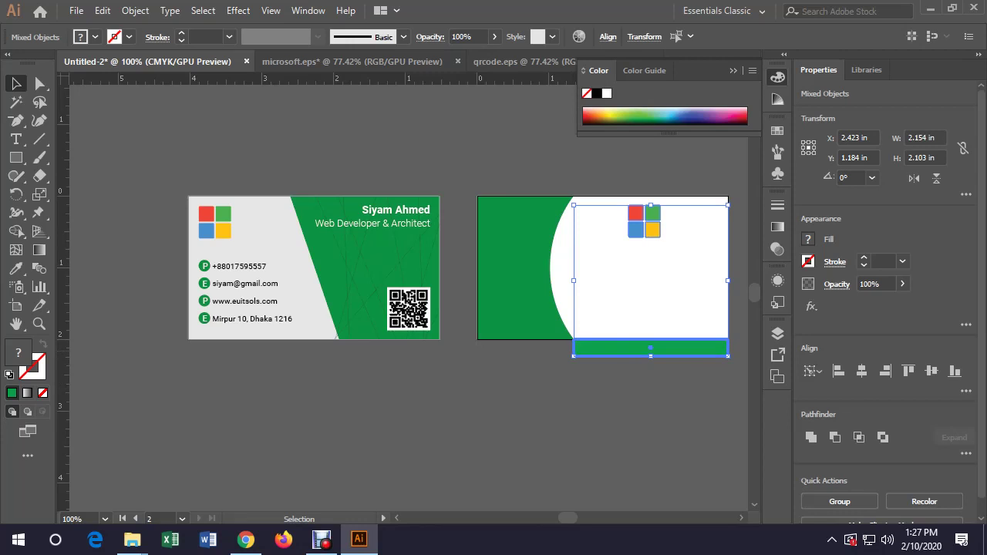
pyautogui.hotkey('ctrl', 'shift', 'a')
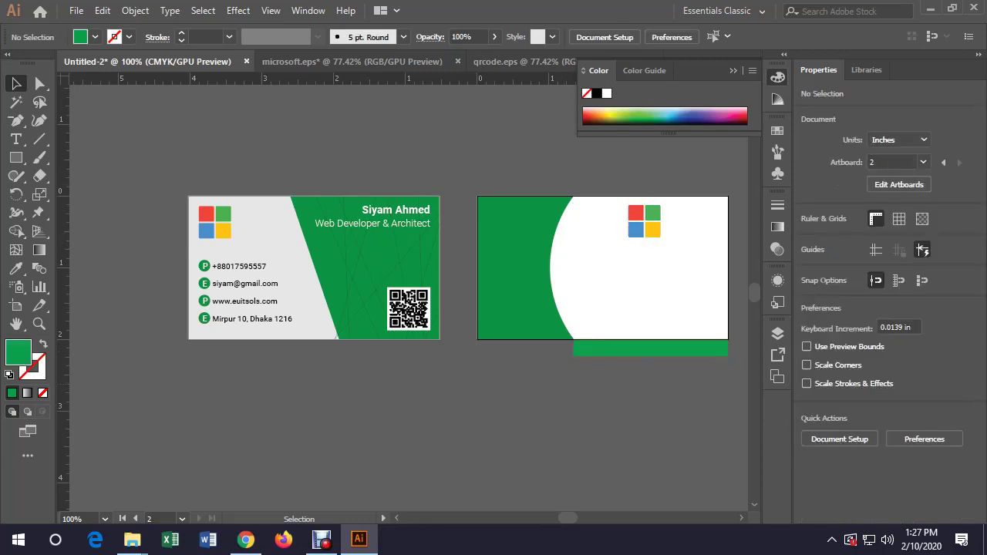
pyautogui.click(651, 347)
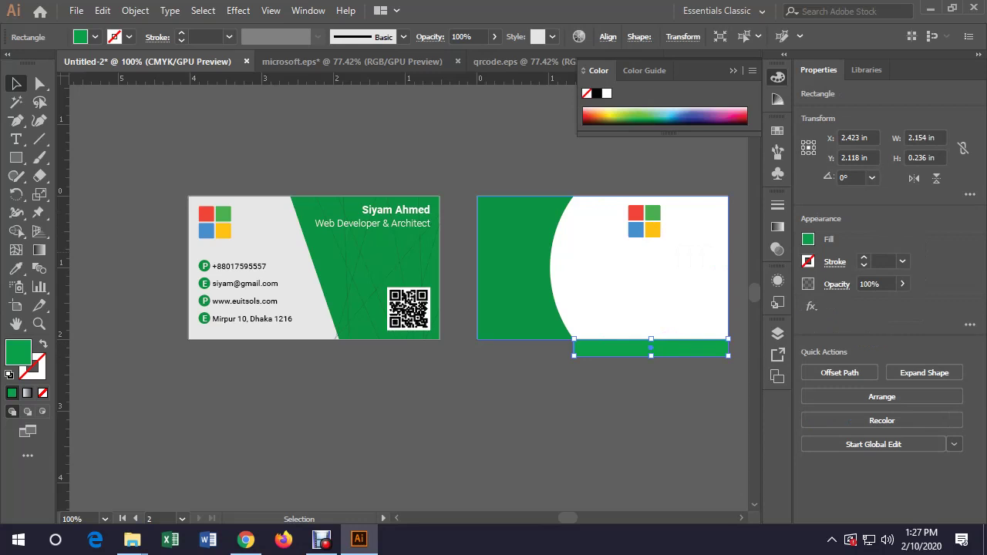
pyautogui.keyDown('shift'); pyautogui.click(651, 210); pyautogui.keyUp('shift')
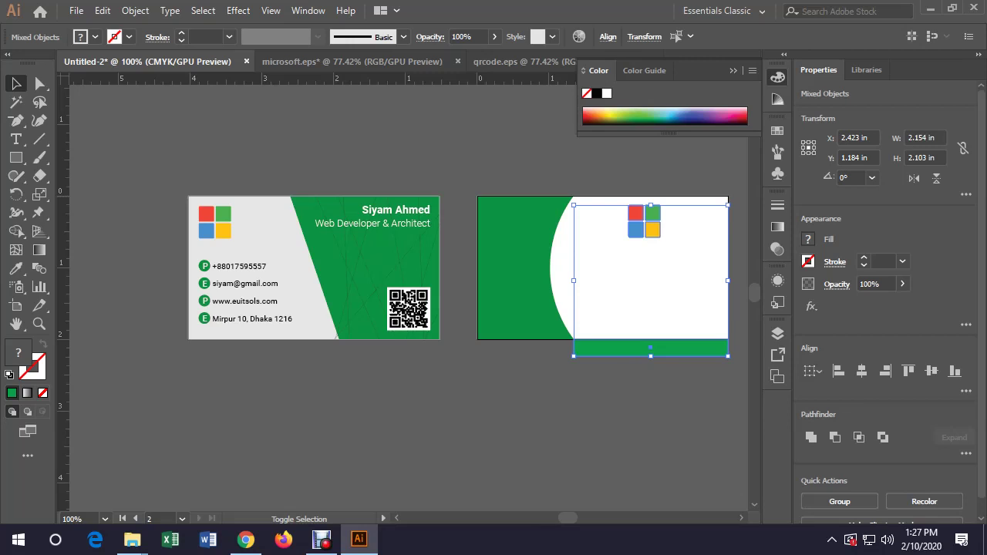
# Horizontally centre the logo over the green bar as the key object
pyautogui.click(651, 348)
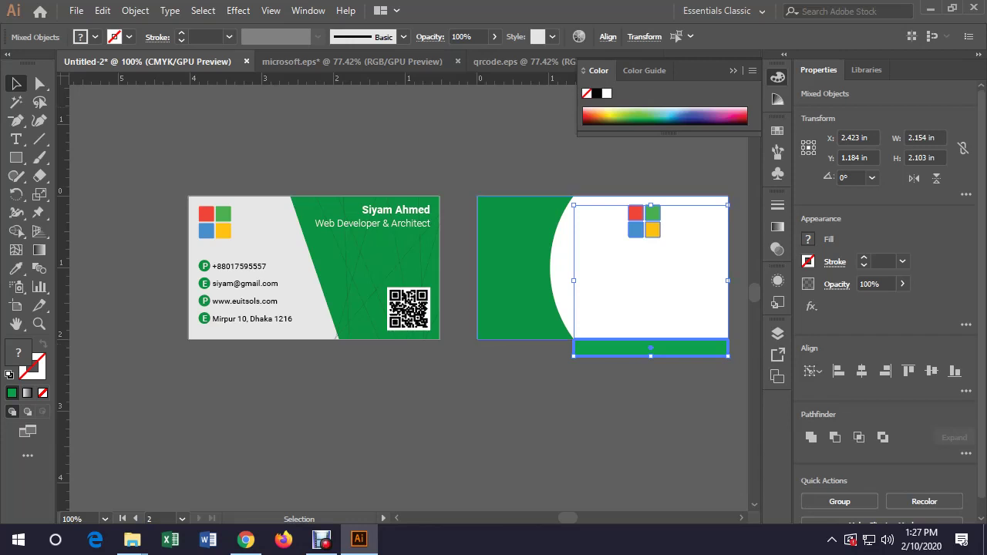
pyautogui.click(608, 37)
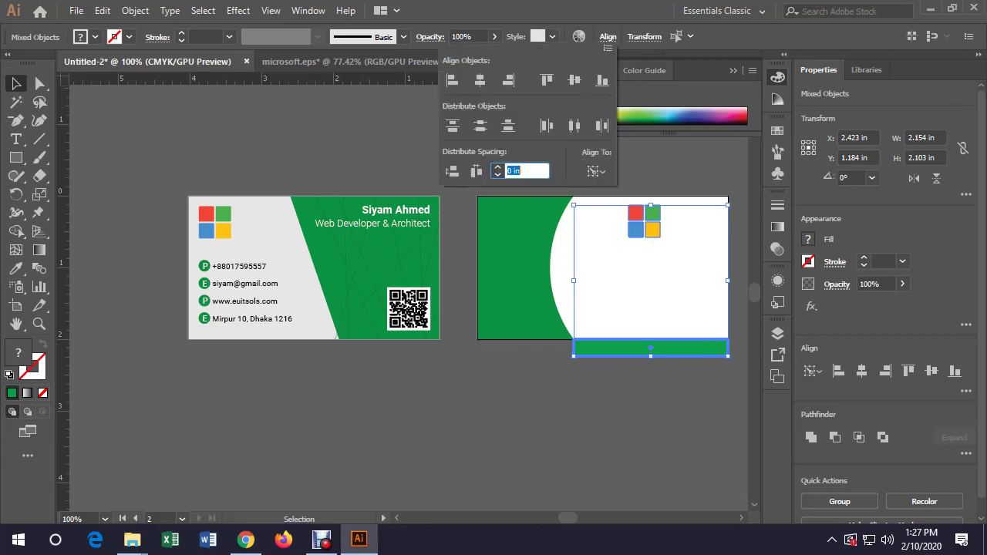
pyautogui.click(596, 171)
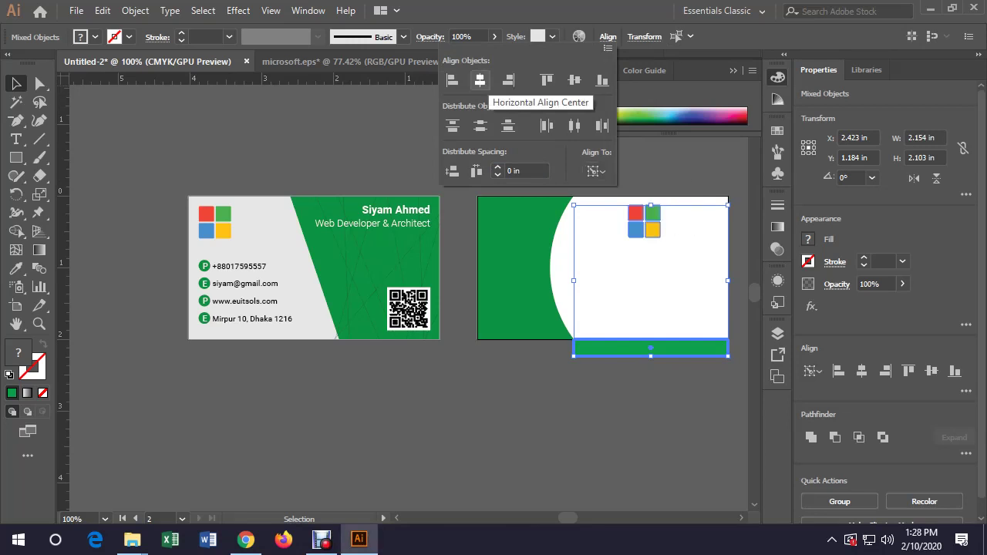
pyautogui.click(480, 80)
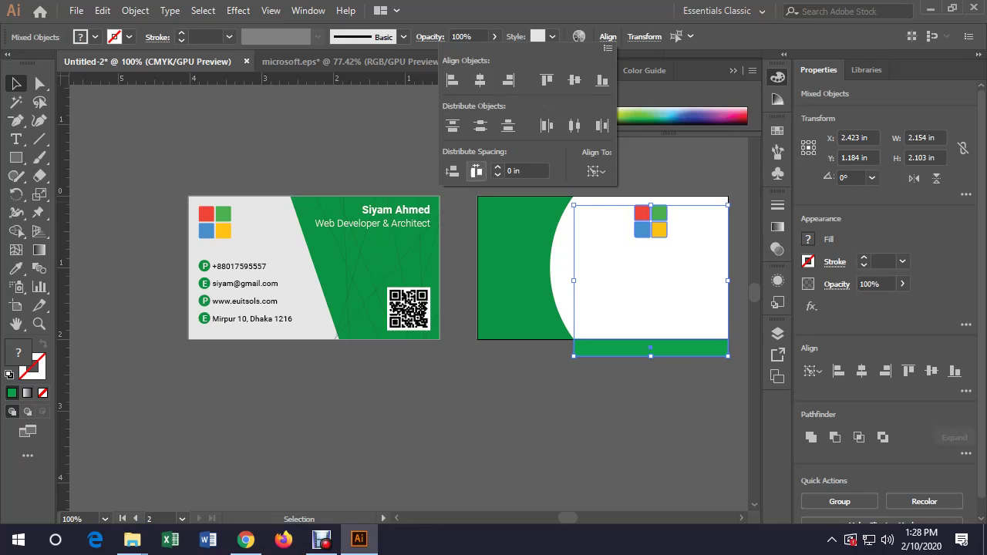
pyautogui.press('Escape')
# Delete the temporary green bar and reselect the logo group
pyautogui.click(612, 364)
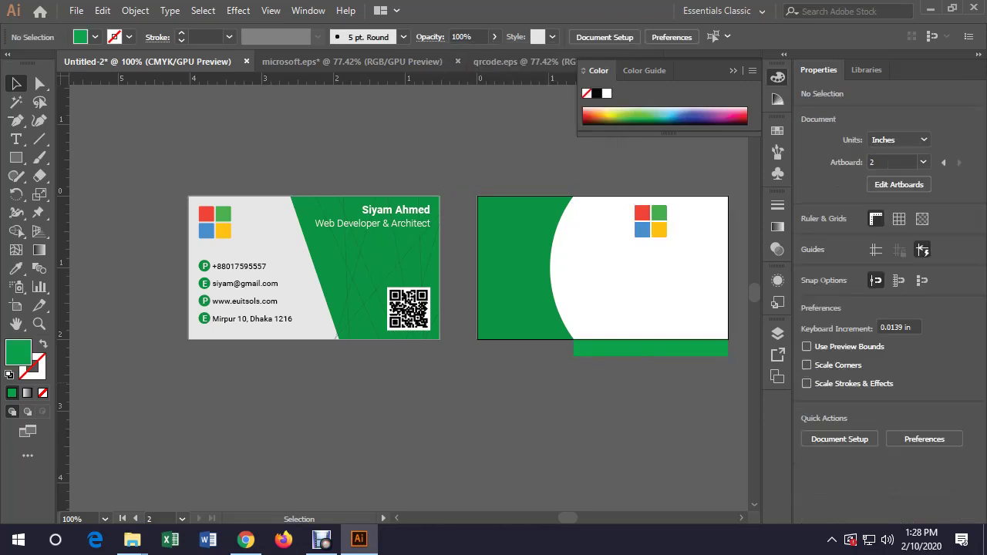
pyautogui.click(613, 351)
pyautogui.press('Delete')
pyautogui.click(650, 229)
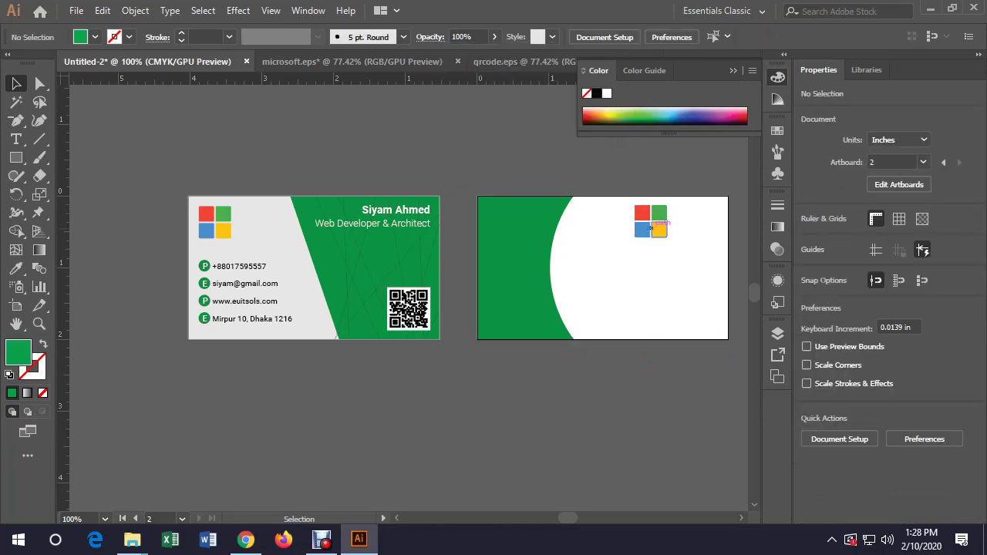
# Lower the logo slightly and copy the front card's branch address line onto the back card
pyautogui.moveTo(651, 229); pyautogui.dragTo(650, 238)
pyautogui.hotkey('ctrl', 'shift', 'a')
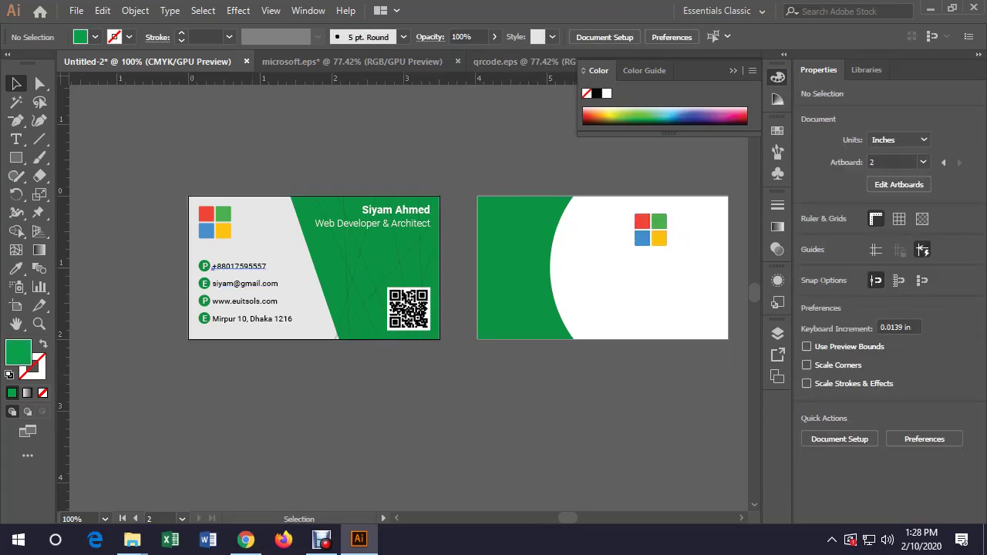
pyautogui.click(232, 267)
pyautogui.click(232, 267)
pyautogui.moveTo(212, 321); pyautogui.dragTo(624, 271)
# Reposition the copied address line directly under the logo
pyautogui.press('t')
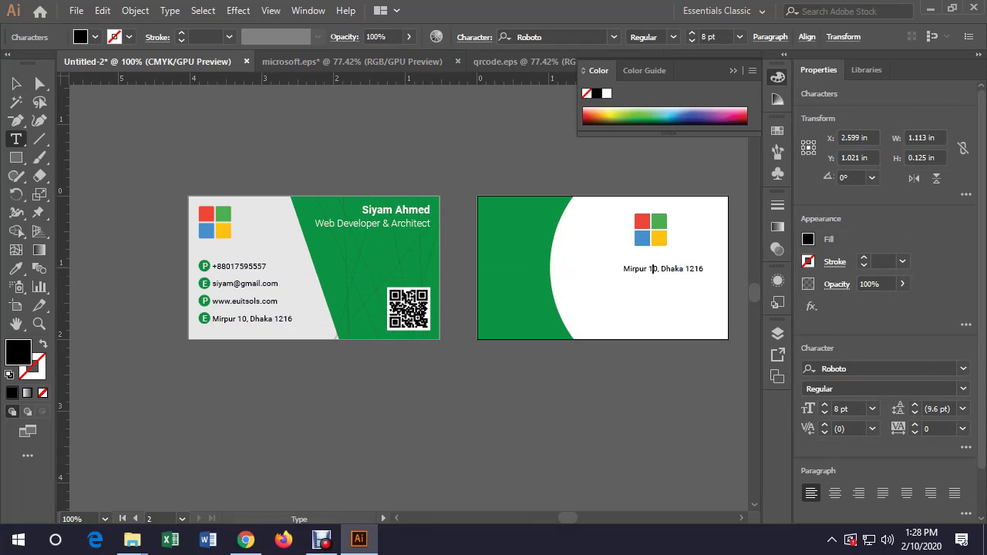
pyautogui.click(16, 84)
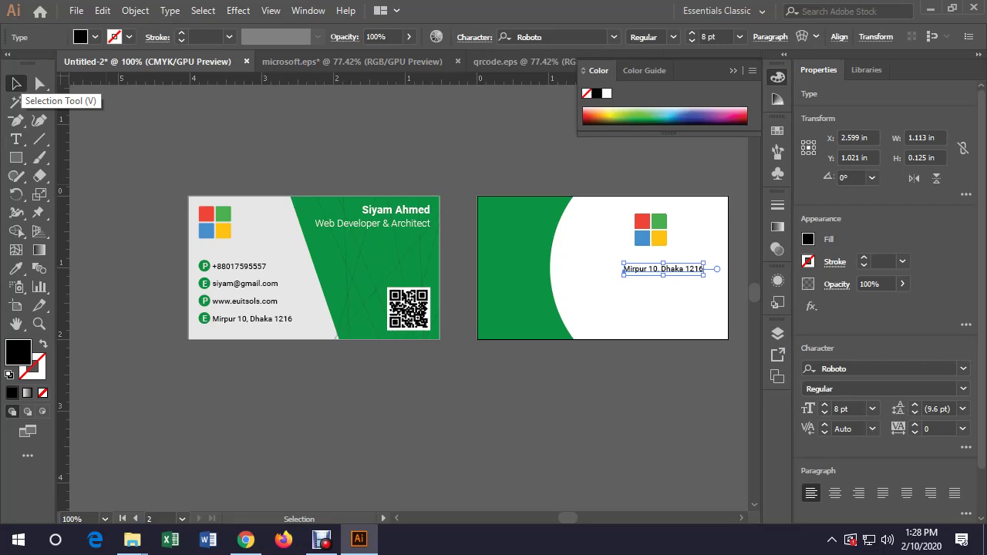
pyautogui.click(16, 84)
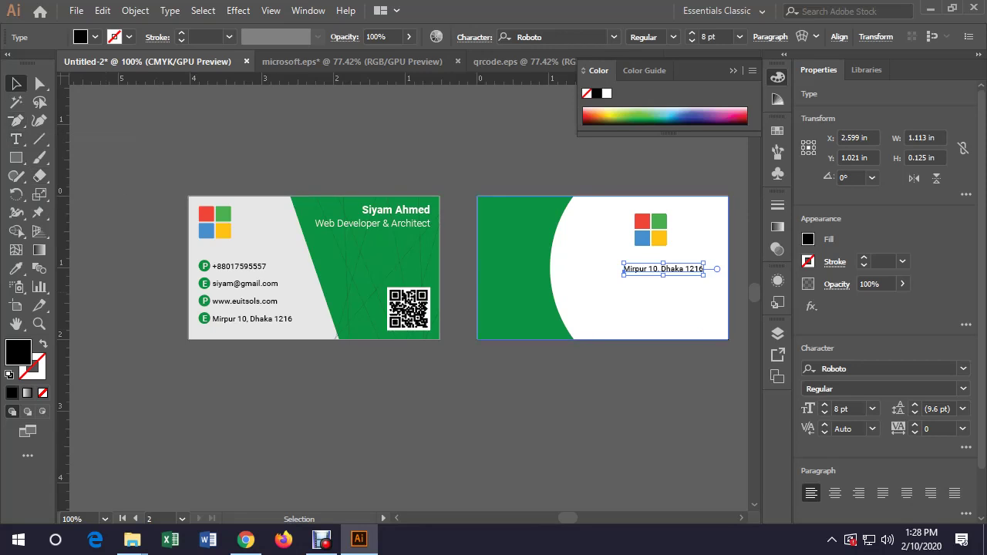
pyautogui.click(694, 324)
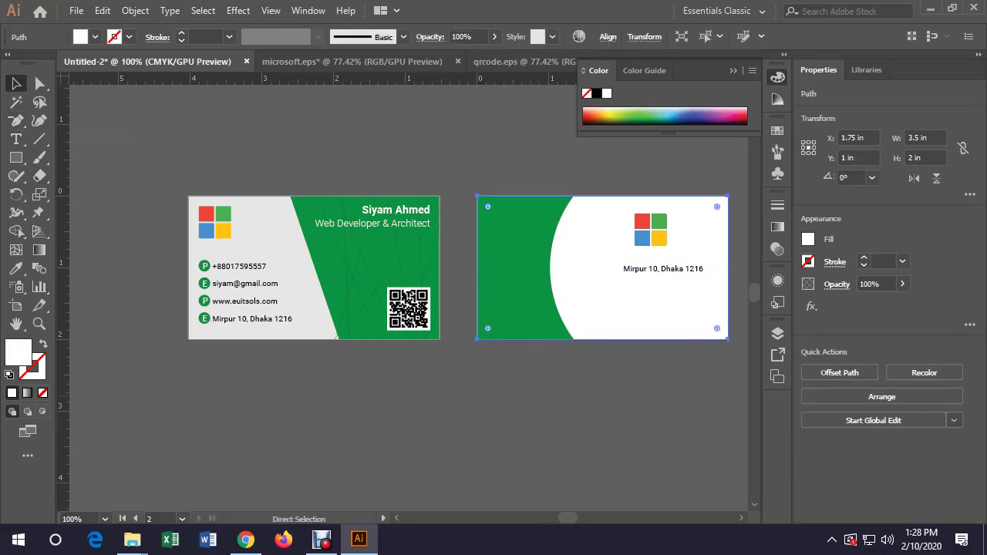
pyautogui.hotkey('ctrl', 'shift', 'a')
pyautogui.moveTo(625, 270); pyautogui.dragTo(617, 288)
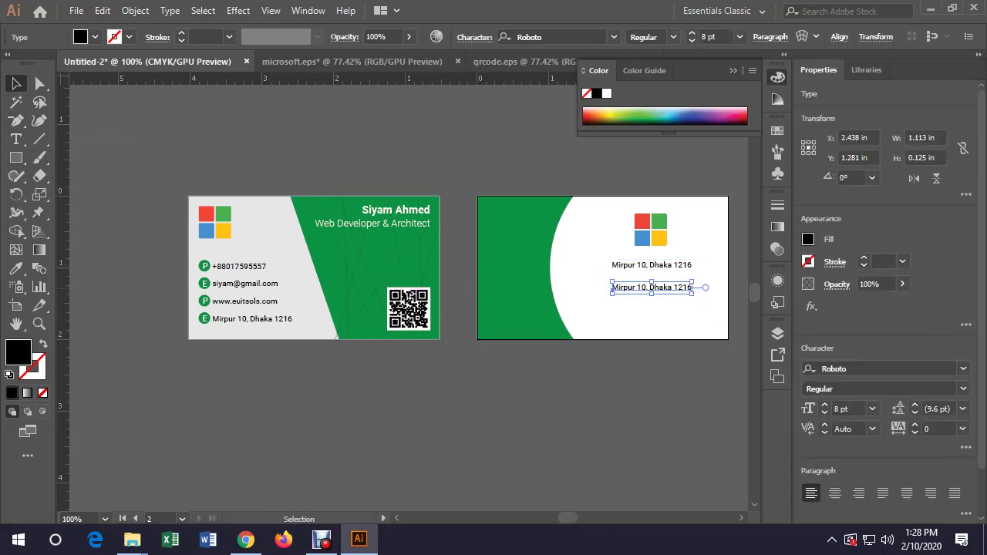
# Replace the duplicate line's text with 'Head Office' set in Bold
pyautogui.tripleClick(652, 287)
pyautogui.write('Hea')
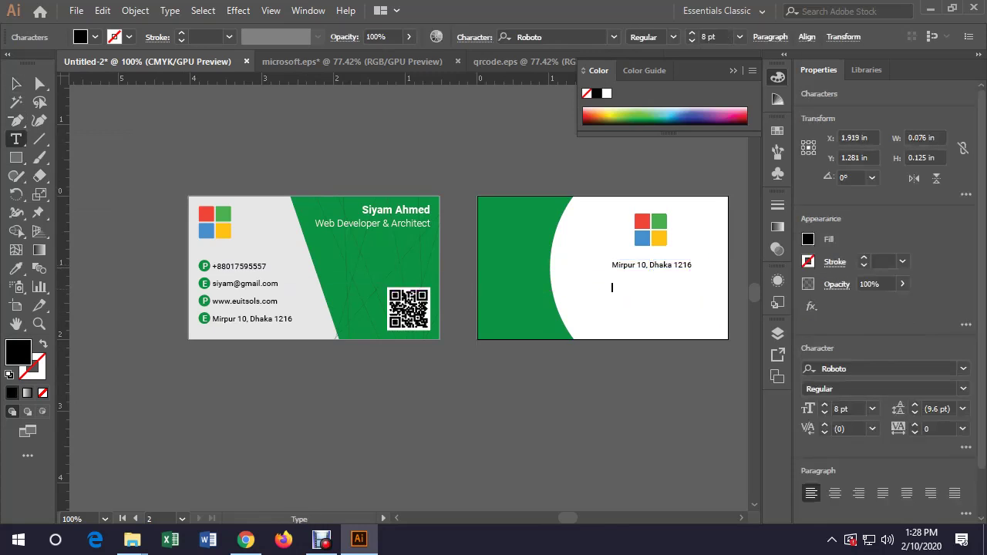
pyautogui.write('d Office')
pyautogui.hotkey('ctrl', 'a')
pyautogui.click(963, 389)
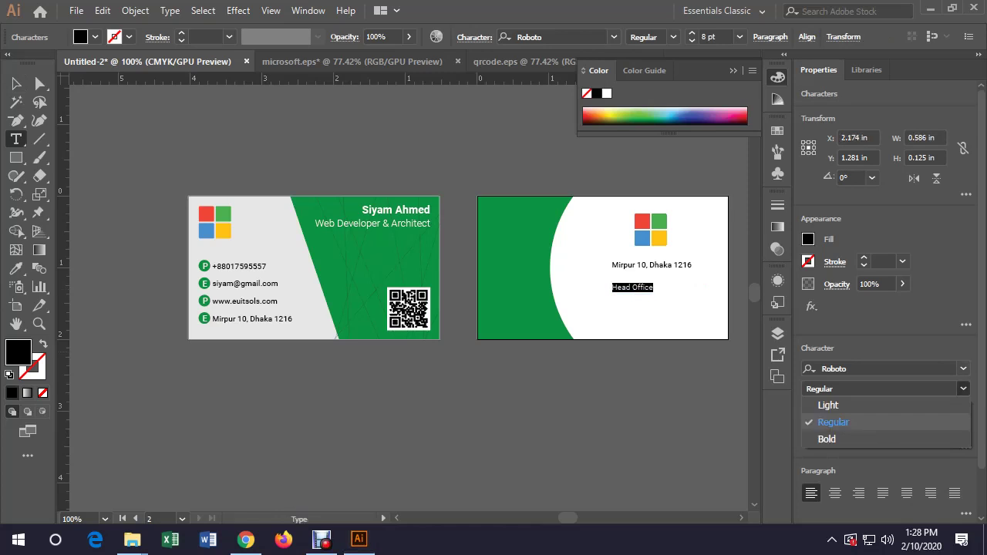
pyautogui.click(829, 434)
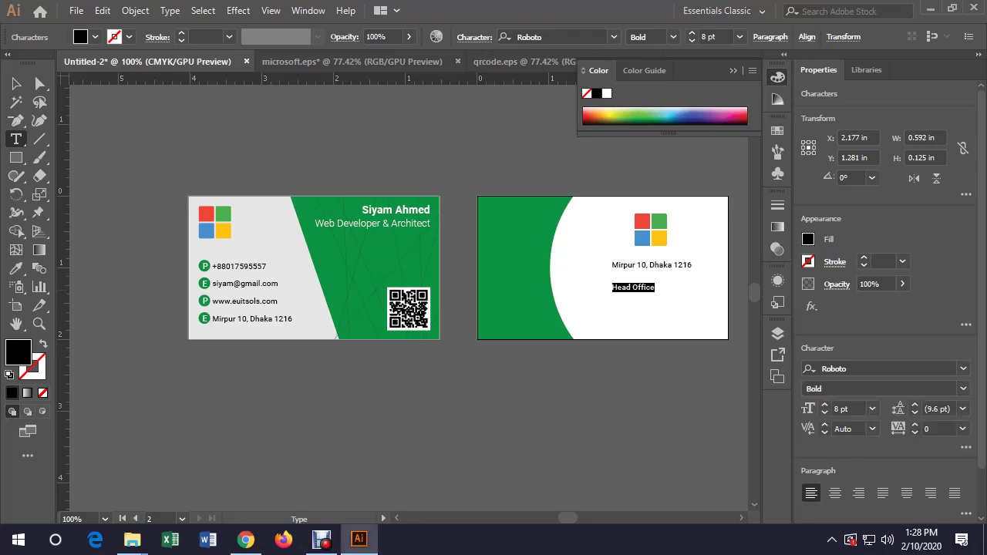
pyautogui.press('Escape')
# Type the head office street address after the bold Head Office label
pyautogui.write(': ')
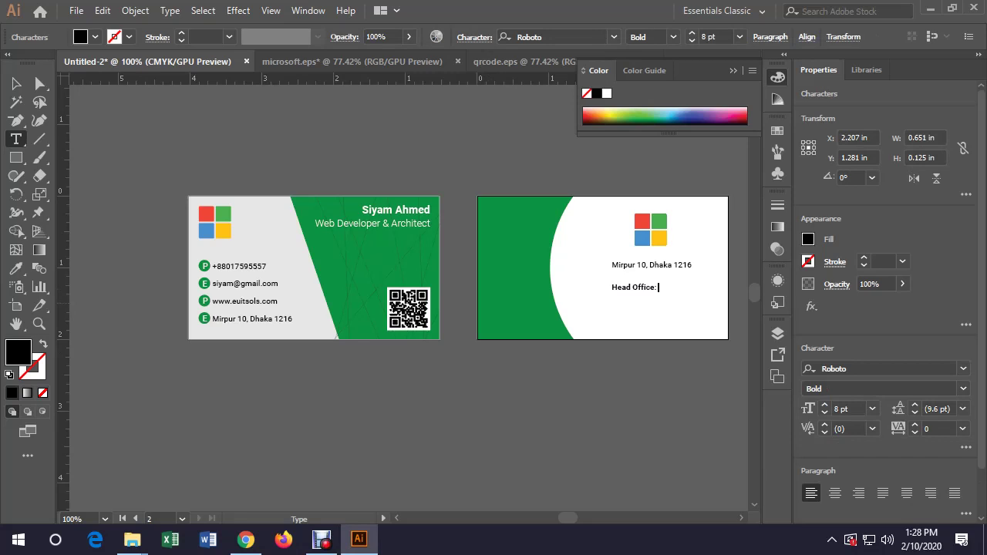
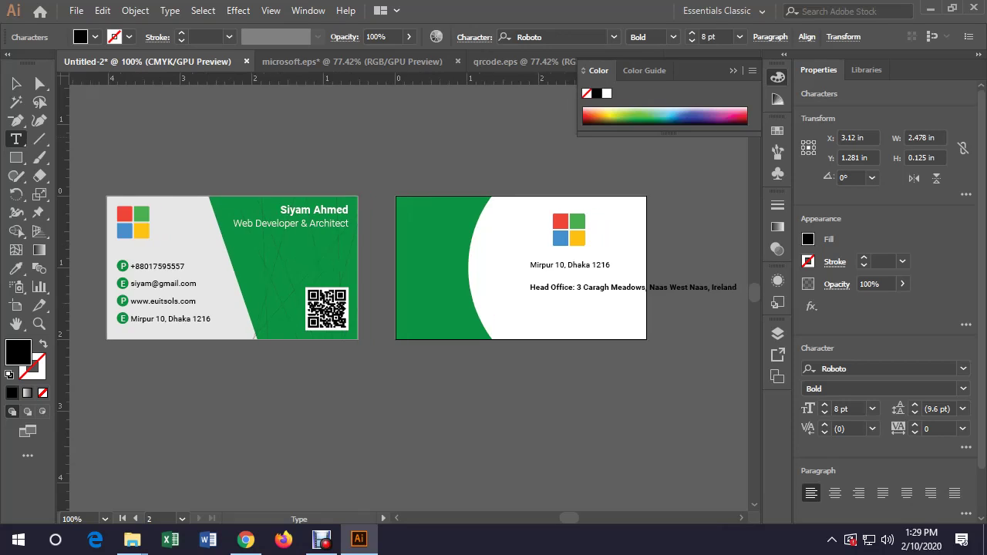
pyautogui.press('Escape')
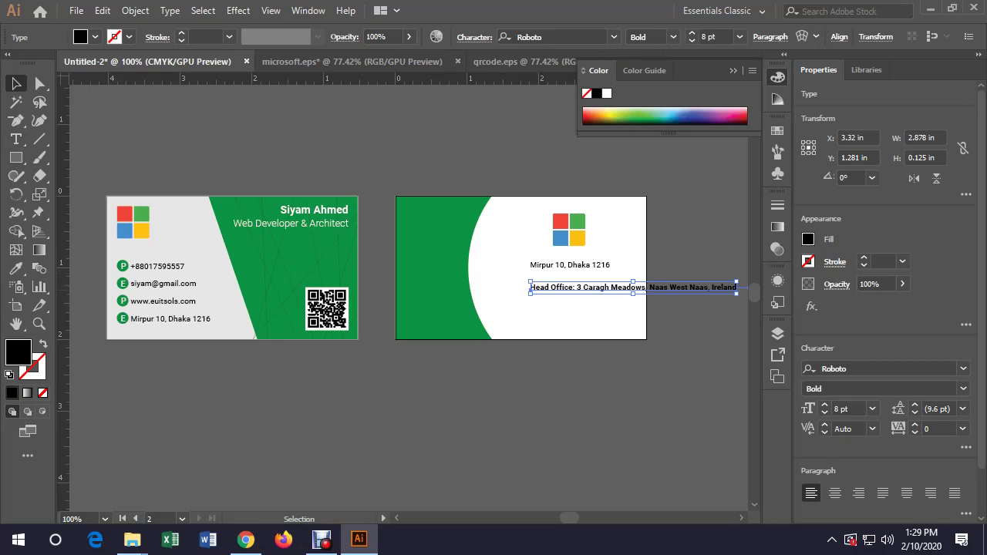
pyautogui.press('t')
pyautogui.hotkey('ctrl', 'a')
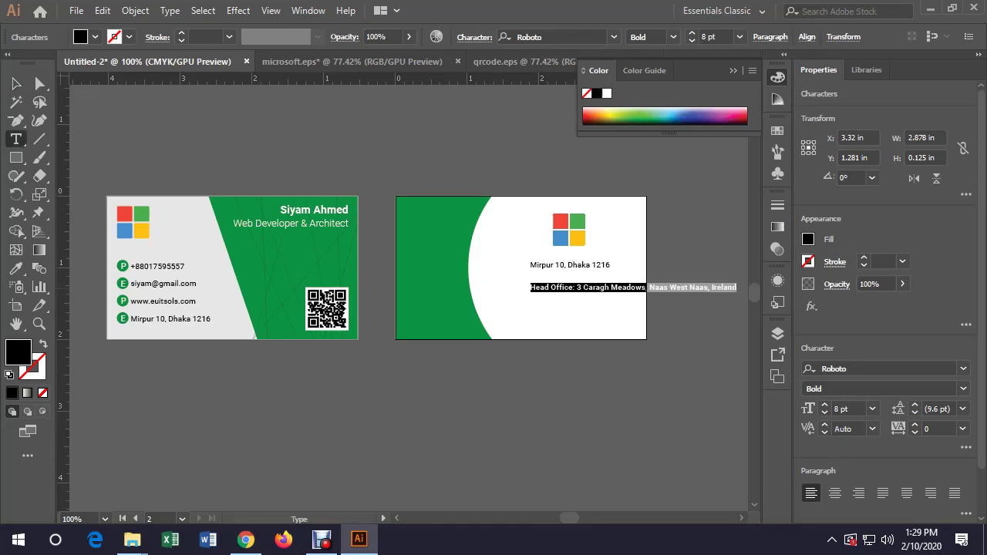
# Wrap the head office address onto two lines and horizontally centre it with the logo and branch line
pyautogui.click(650, 287)
pyautogui.press('Return')
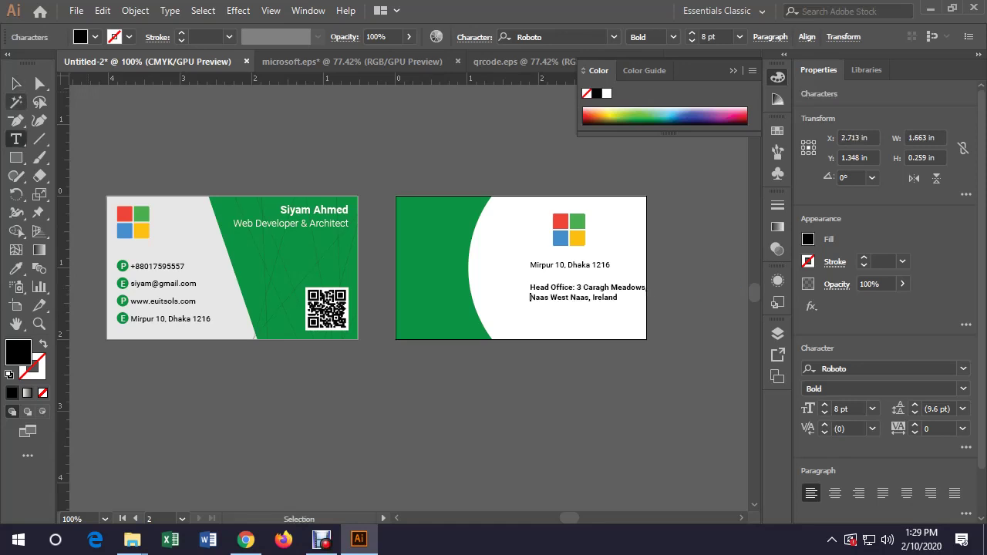
pyautogui.click(15, 83)
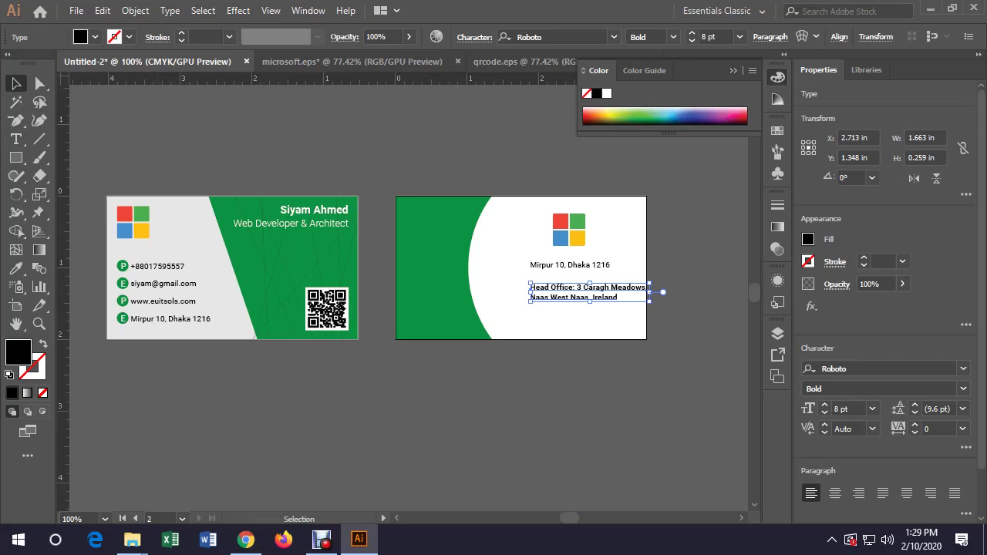
pyautogui.moveTo(663, 308); pyautogui.dragTo(540, 204)
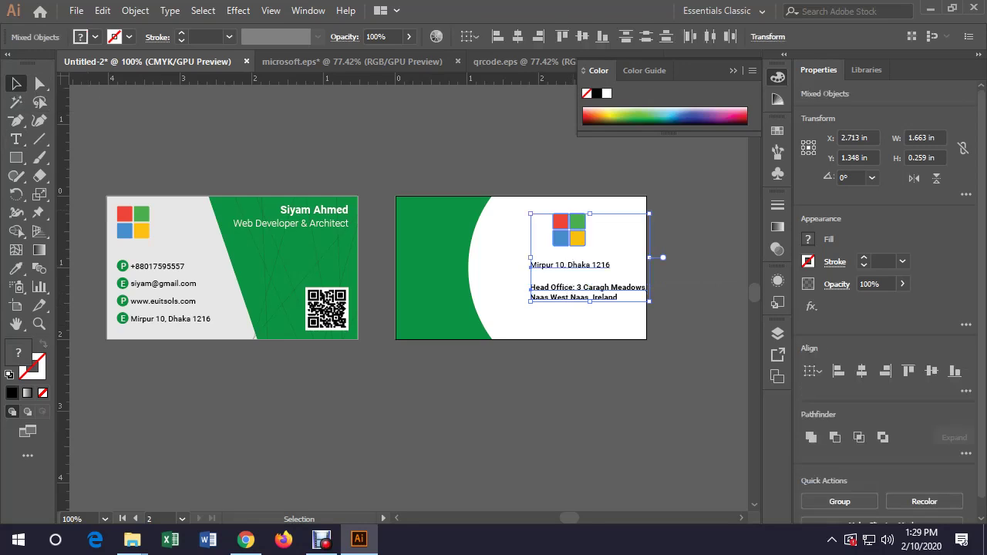
pyautogui.click(517, 37)
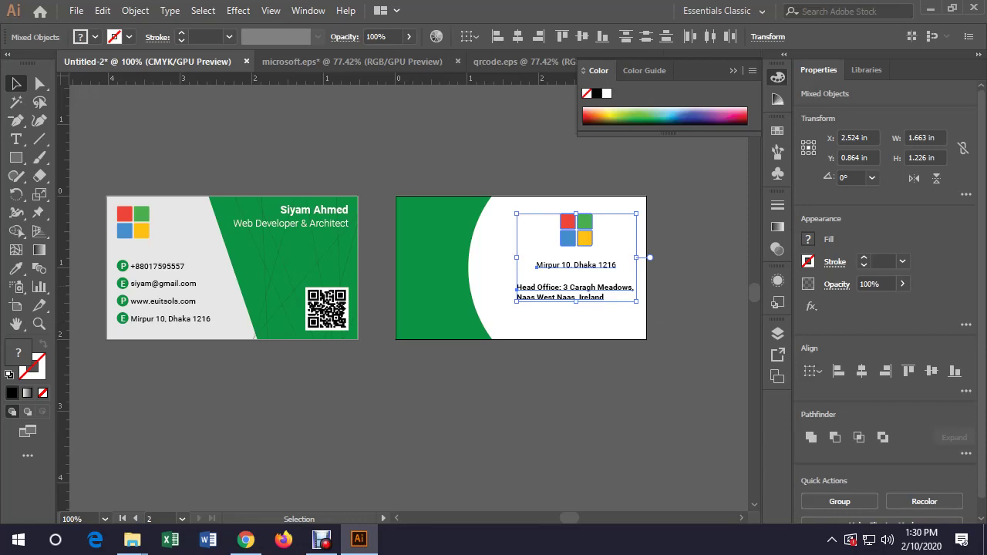
# Centre-align the Head Office text and horizontally centre the logo and both address lines
pyautogui.moveTo(577, 230); pyautogui.dragTo(590, 230)
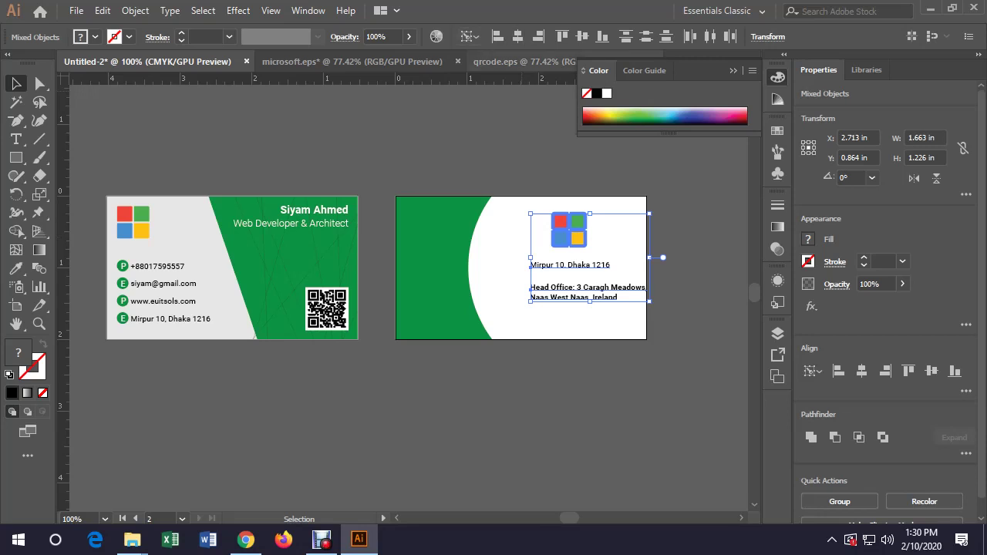
pyautogui.click(518, 36)
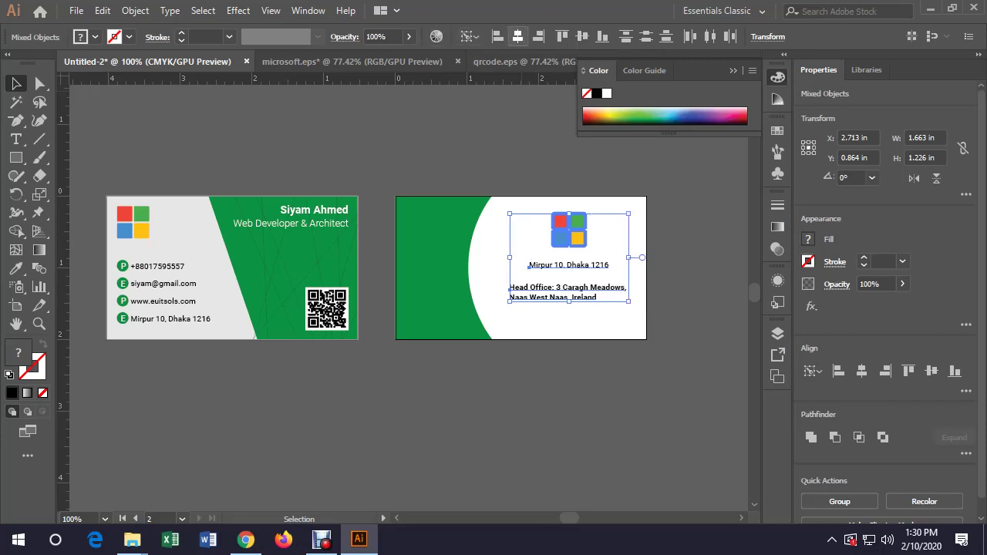
pyautogui.hotkey('ctrl', 'shift', 'a')
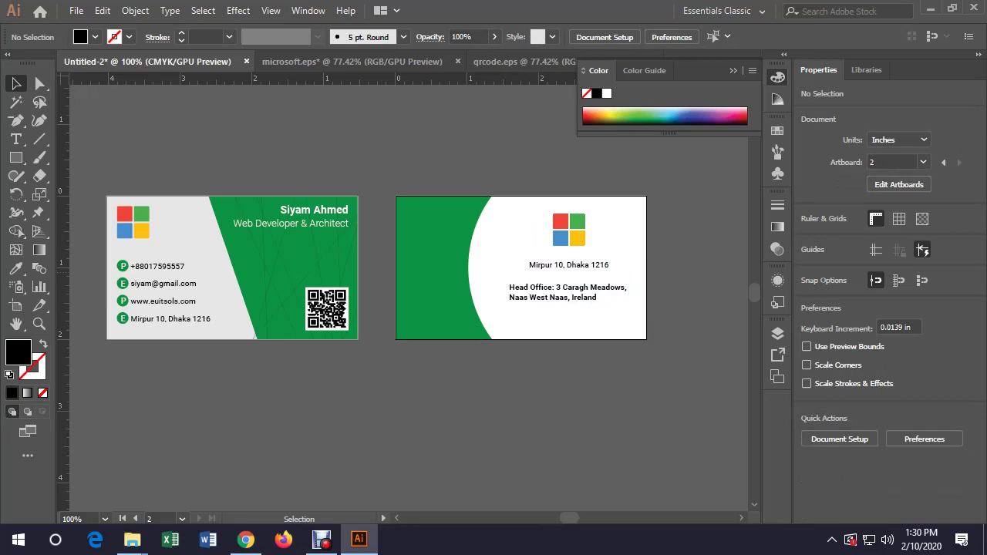
pyautogui.click(567, 291)
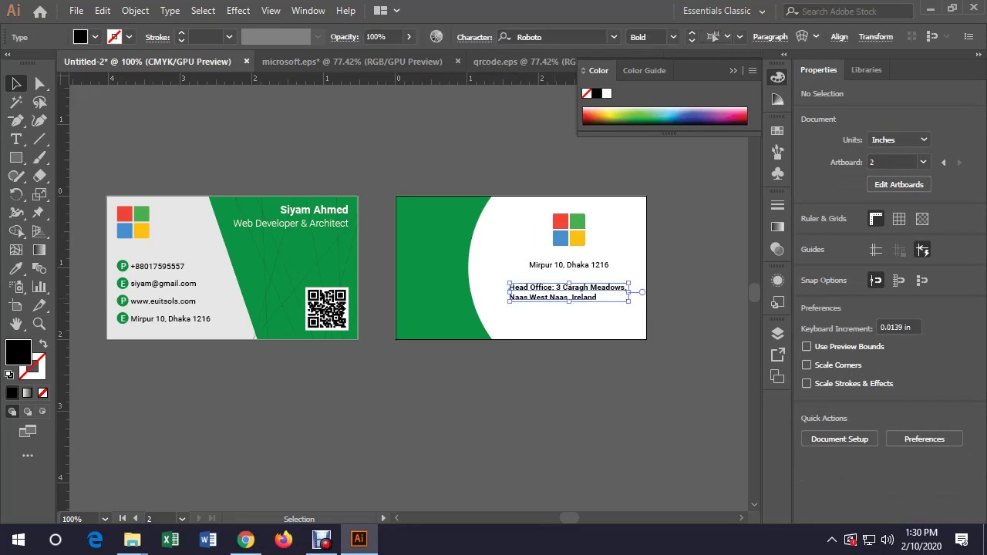
pyautogui.hotkey('ctrl', 'shift', 'c')
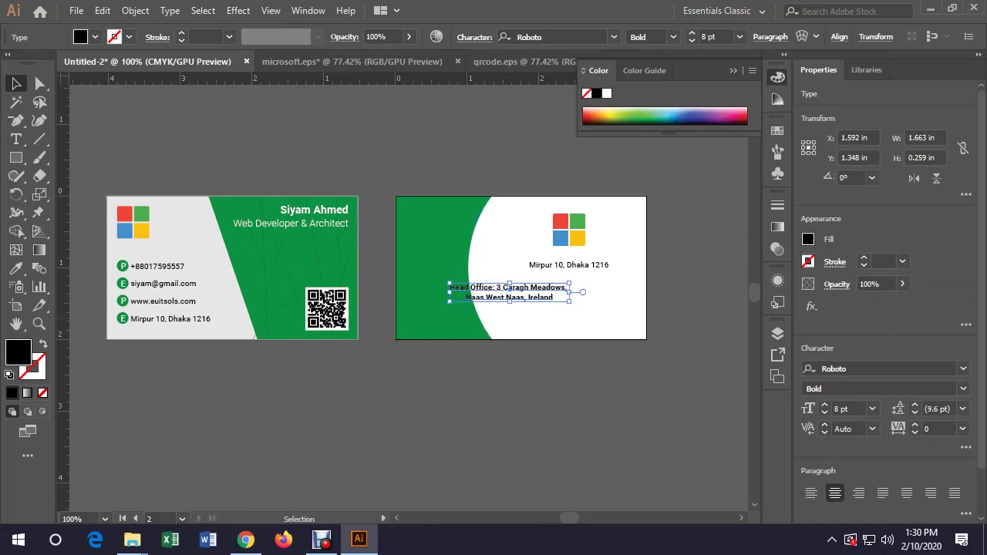
pyautogui.keyDown('shift'); pyautogui.click(568, 231); pyautogui.keyUp('shift')
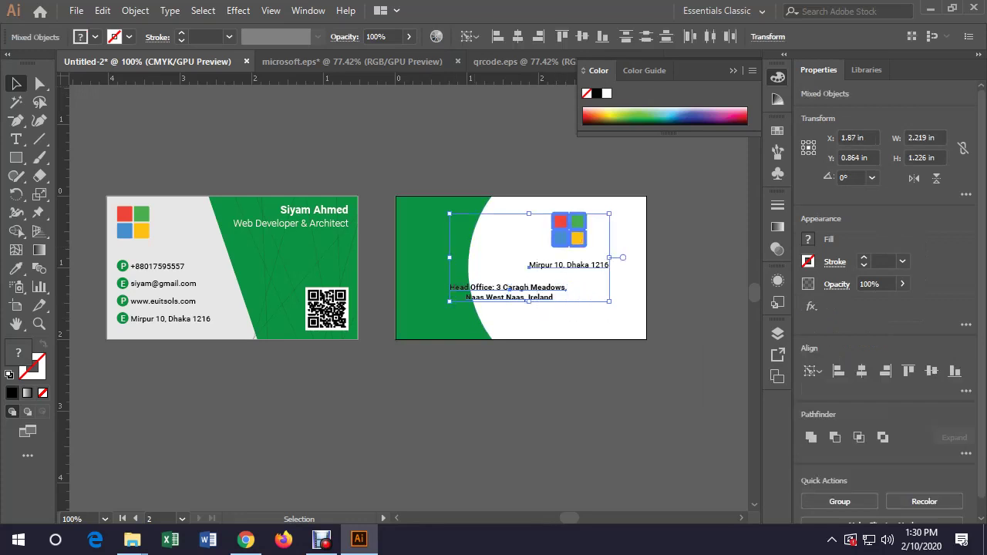
pyautogui.click(518, 36)
pyautogui.hotkey('ctrl', 'shift', 'a')
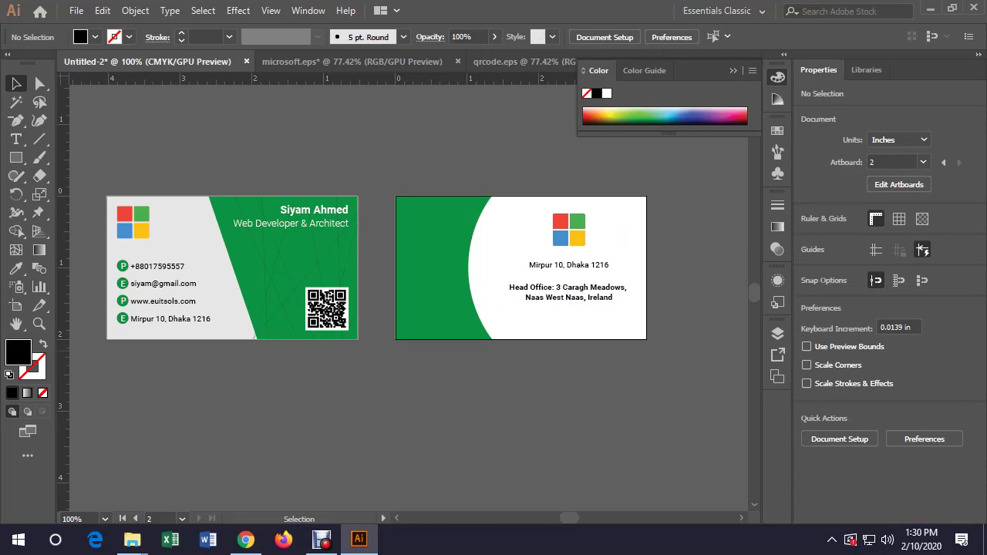
# Vertically centre the logo and address group on the back card artboard
pyautogui.click(568, 230)
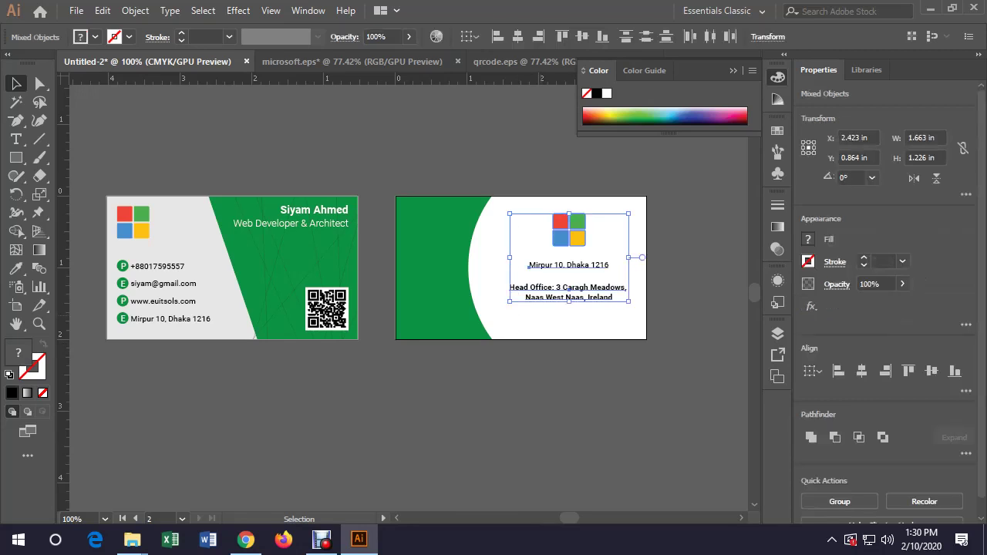
pyautogui.click(469, 37)
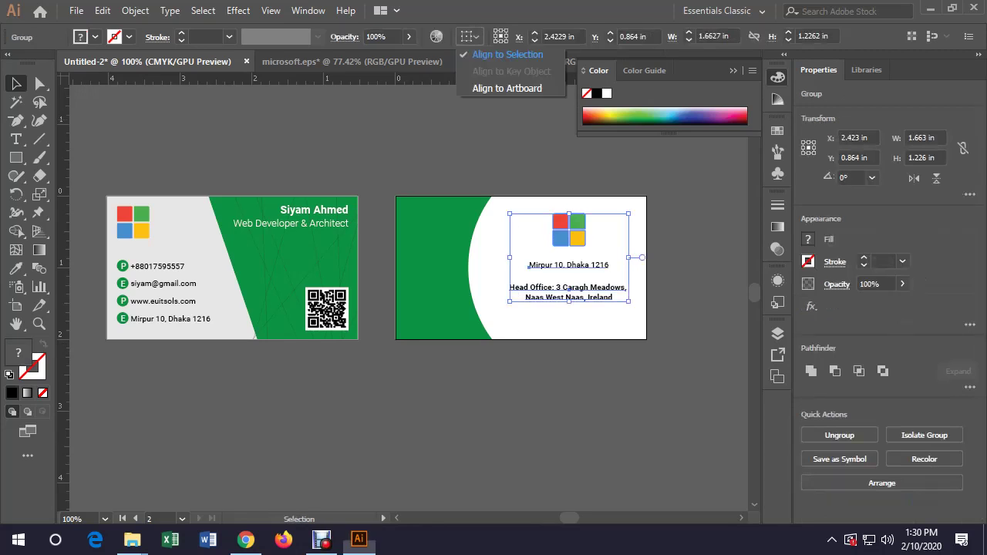
pyautogui.click(506, 88)
pyautogui.click(583, 36)
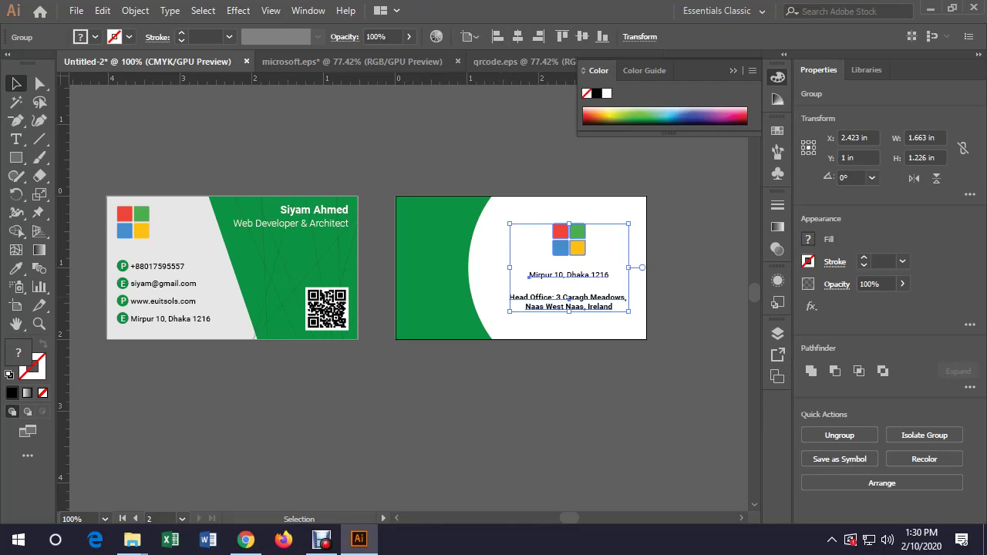
pyautogui.hotkey('ctrl', 'shift', 'a')
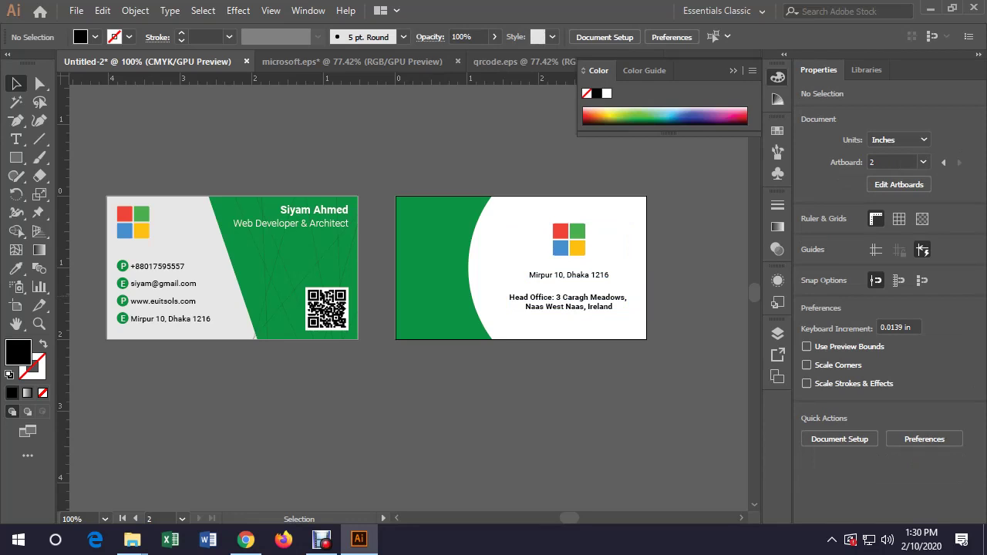
# Copy the front card's green line pattern onto the back card's green area and reselect it
pyautogui.click(290, 294)
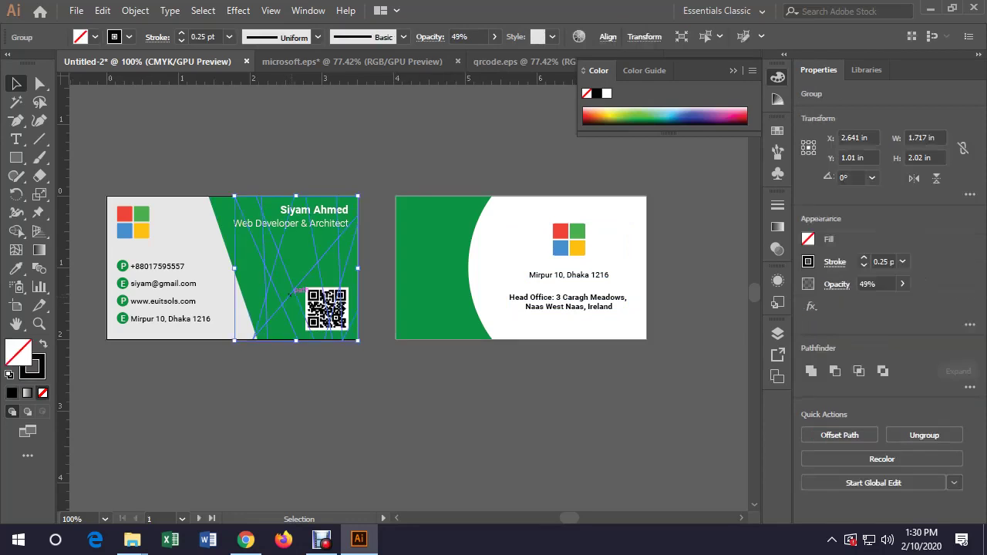
pyautogui.moveTo(296, 287); pyautogui.dragTo(436, 286)
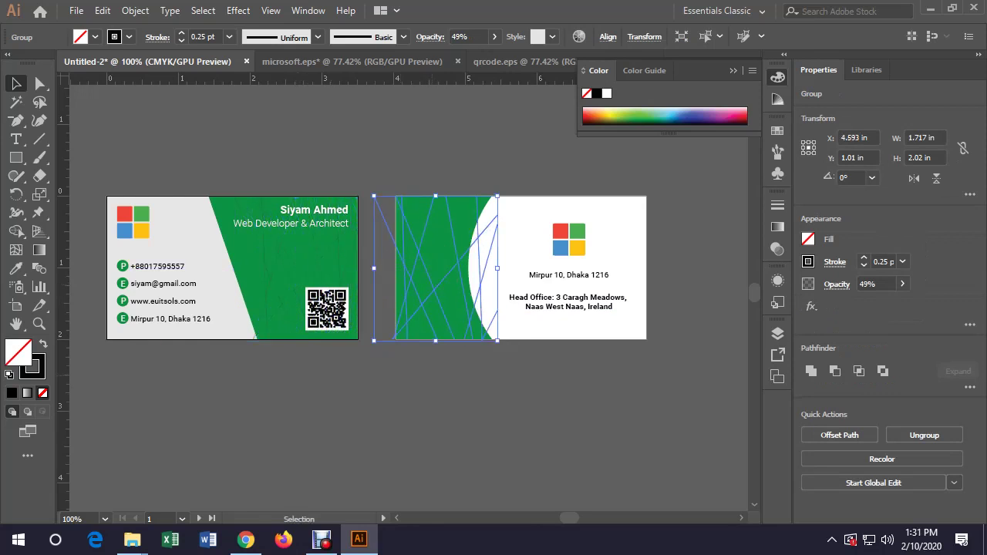
pyautogui.hotkey('ctrl', 'shift', 'a')
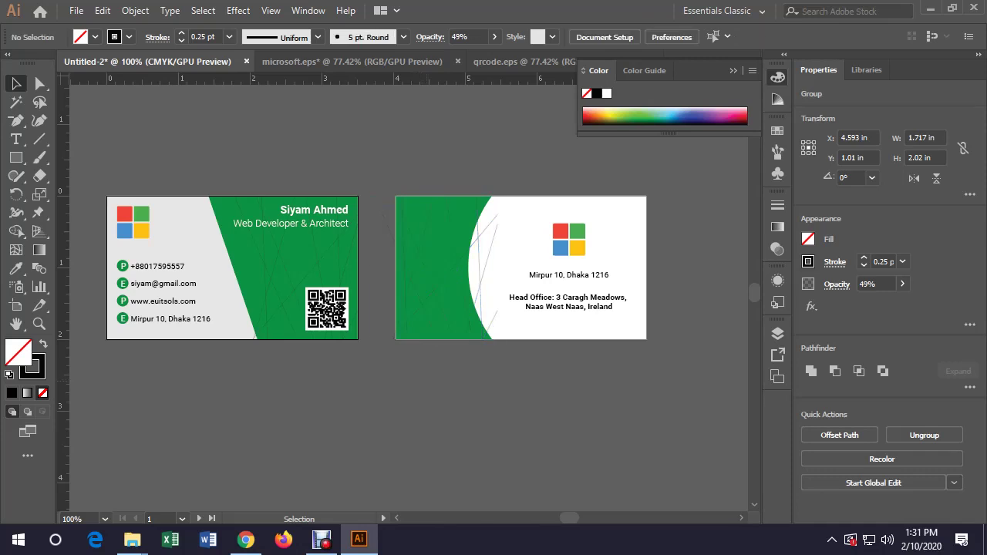
pyautogui.moveTo(430, 164); pyautogui.dragTo(531, 385)
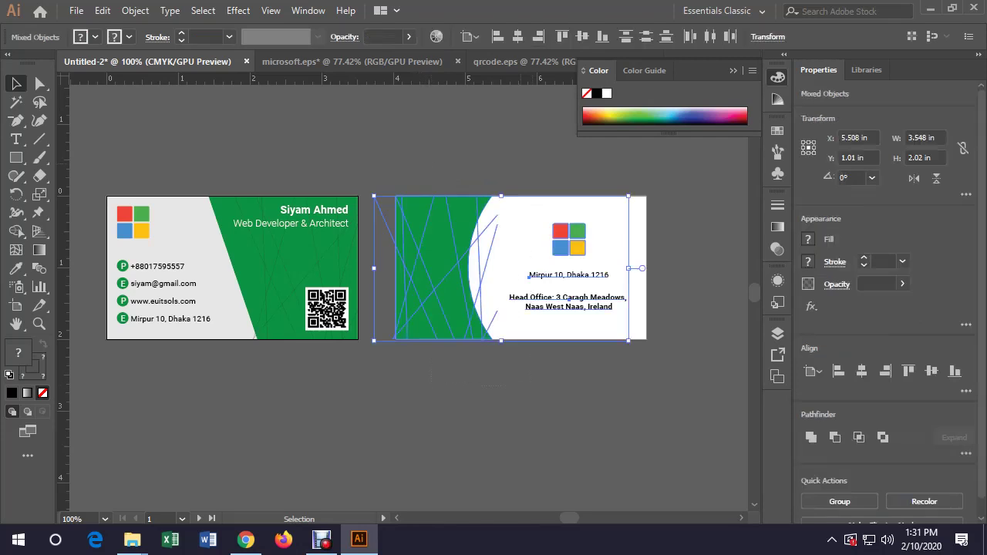
pyautogui.hotkey('ctrl', 'shift', 'a')
pyautogui.click(432, 270)
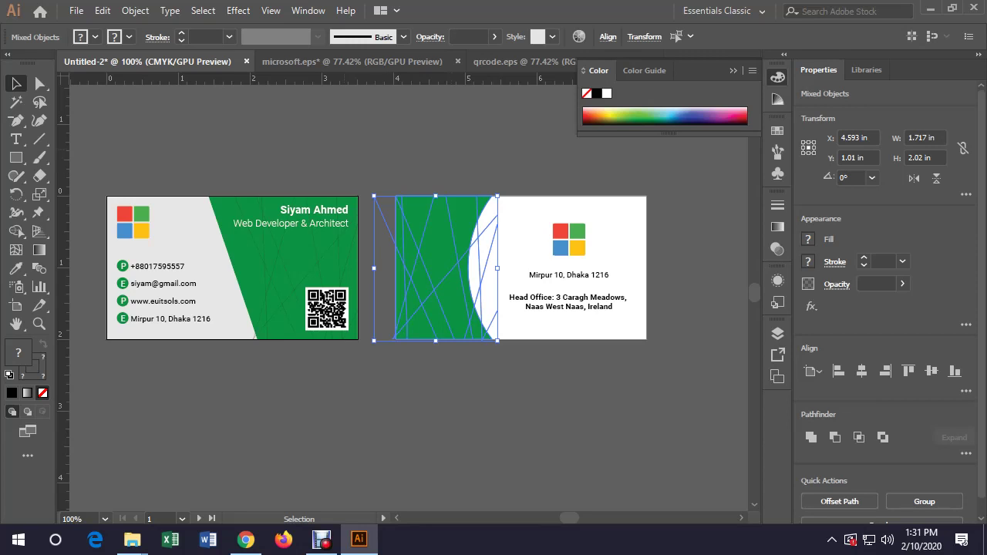
pyautogui.click(135, 10)
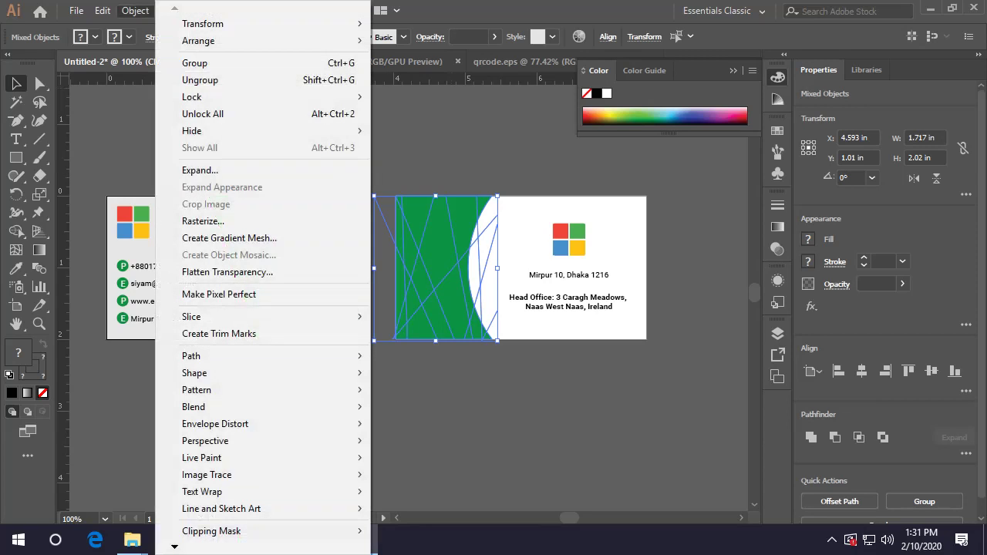
pyautogui.moveTo(231, 317)
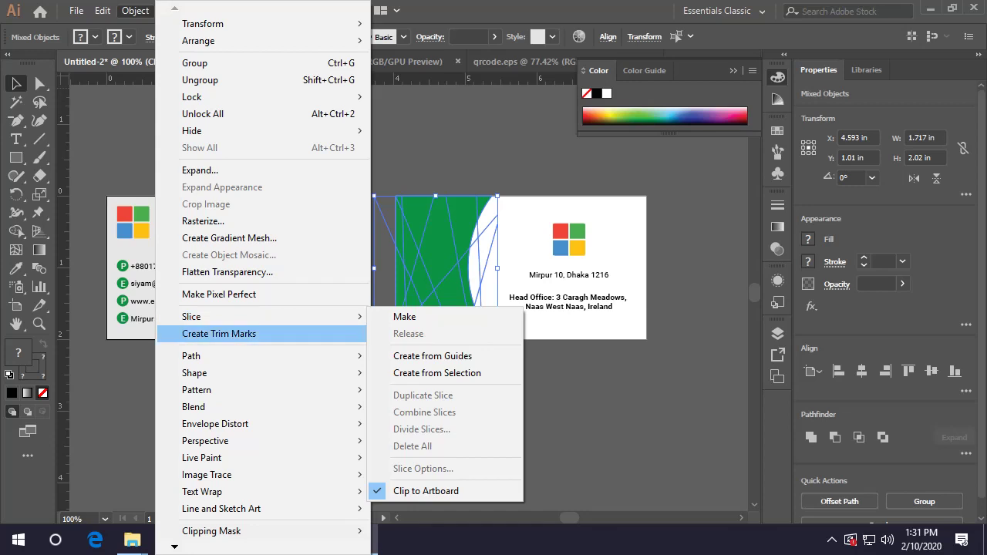
pyautogui.moveTo(254, 356)
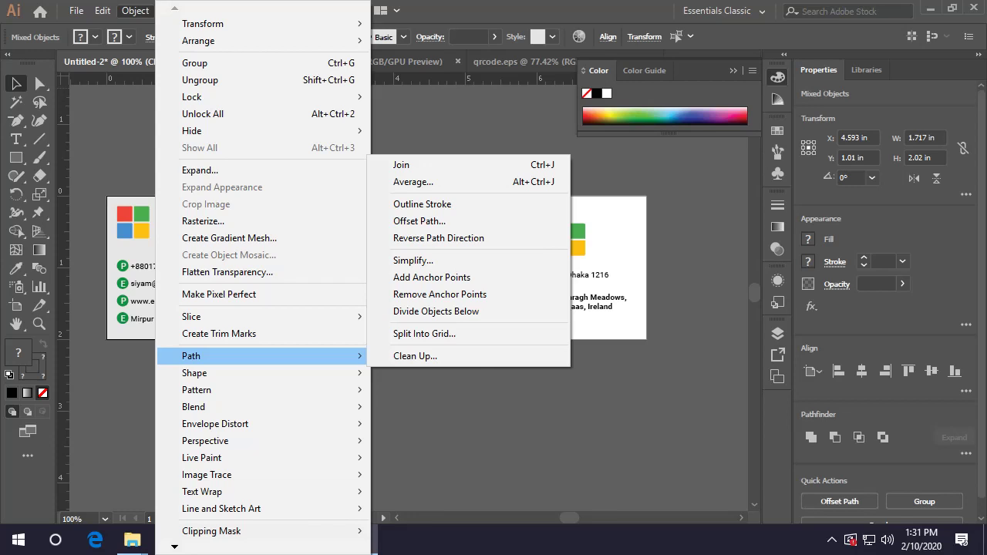
pyautogui.press('Escape')
pyautogui.hotkey('ctrl', 'shift', 'a')
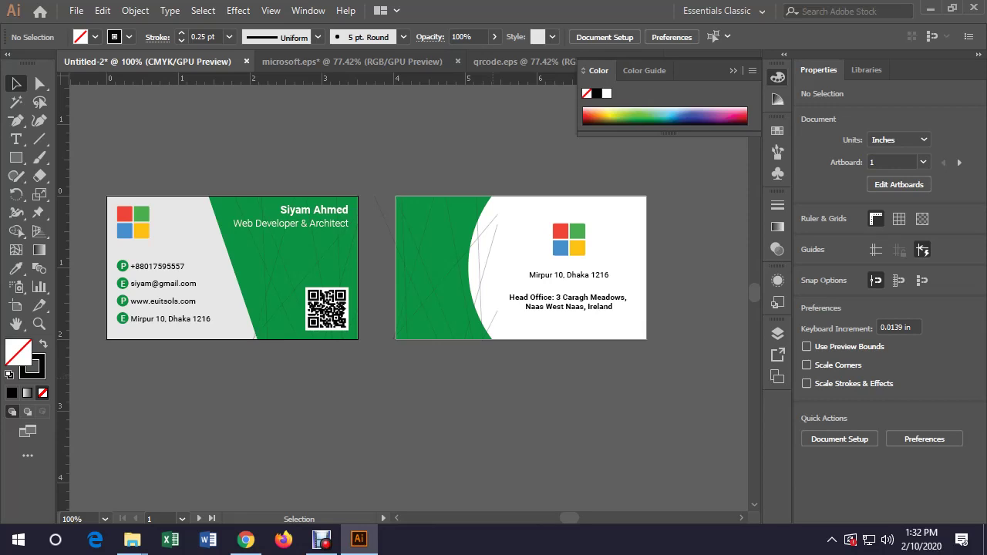
pyautogui.moveTo(366, 188); pyautogui.dragTo(463, 345)
pyautogui.hotkey('shift', 'm')
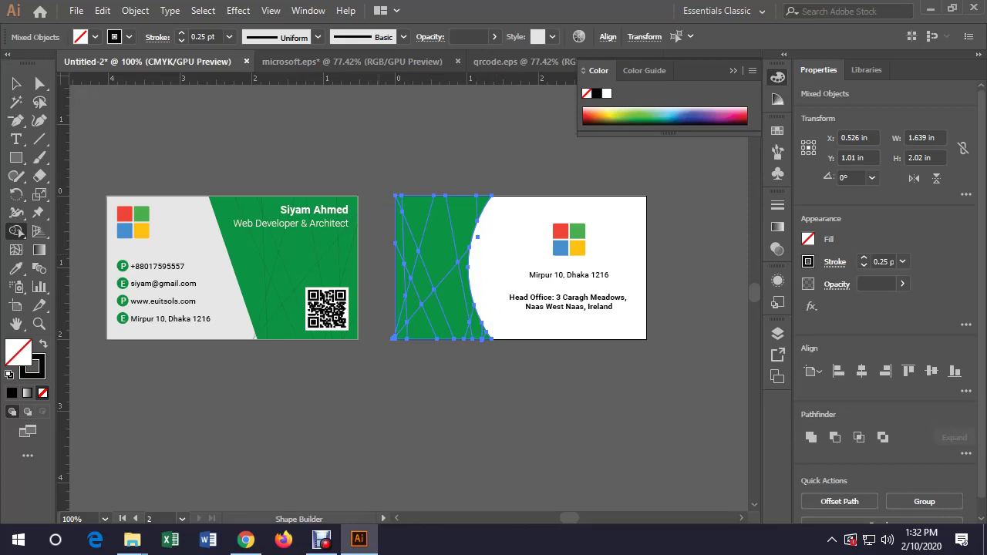
pyautogui.press('v')
pyautogui.hotkey('ctrl', 'shift', 'a')
pyautogui.scroll(2, 376, 286)
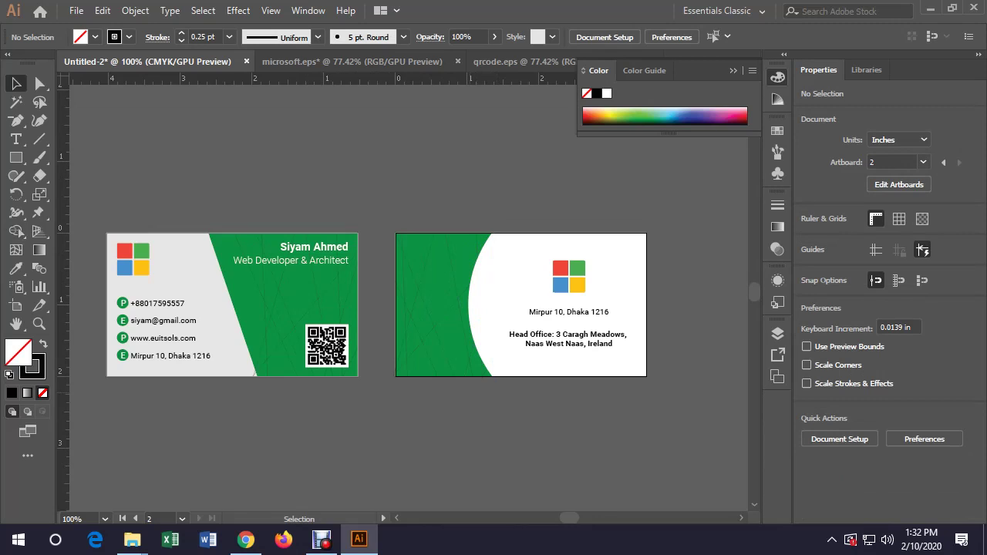
pyautogui.scroll(-2, 409, 293)
# Start Export As and browse to E:\Graphic Design Classes
pyautogui.click(76, 10)
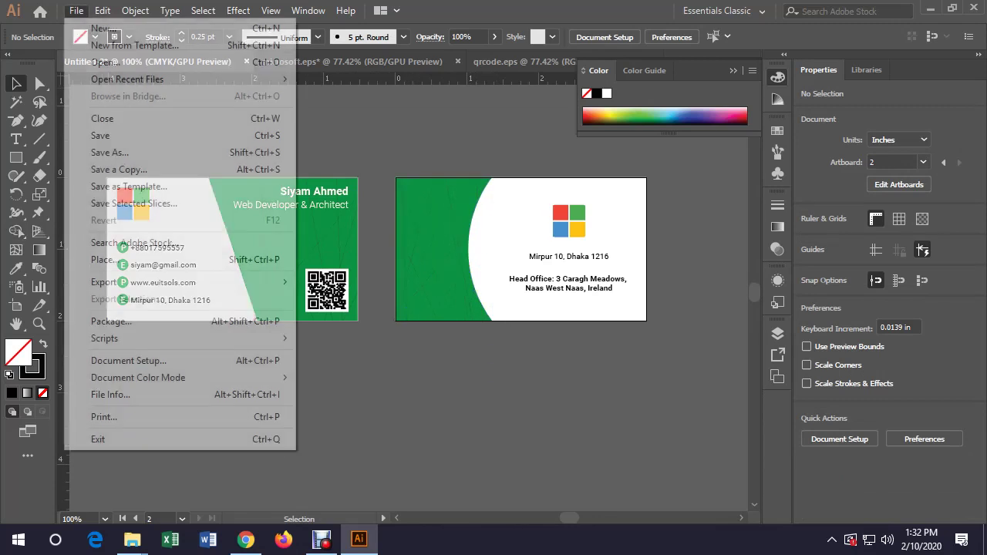
pyautogui.moveTo(231, 283)
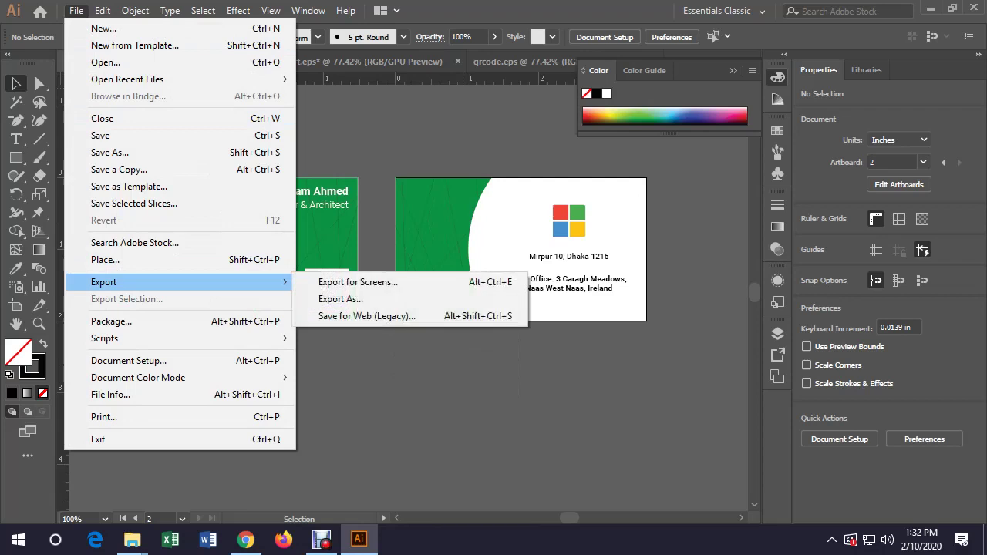
pyautogui.click(331, 300)
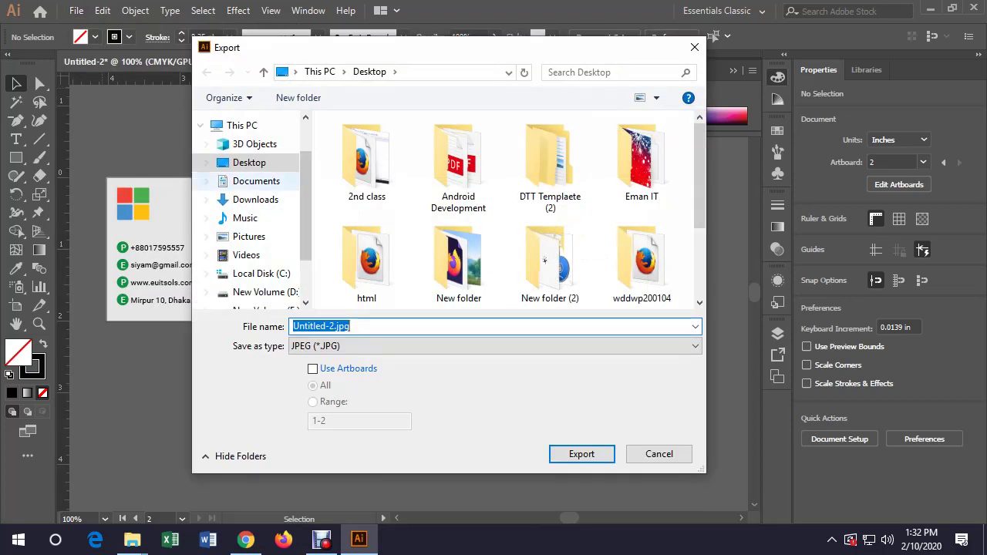
pyautogui.scroll(-2, 255, 232)
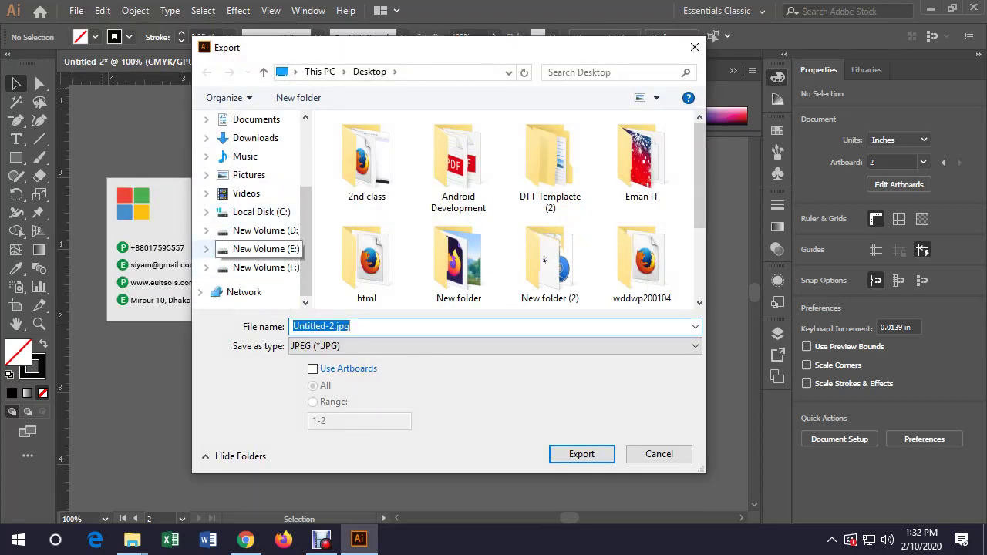
pyautogui.click(266, 248)
pyautogui.click(265, 230)
pyautogui.click(266, 248)
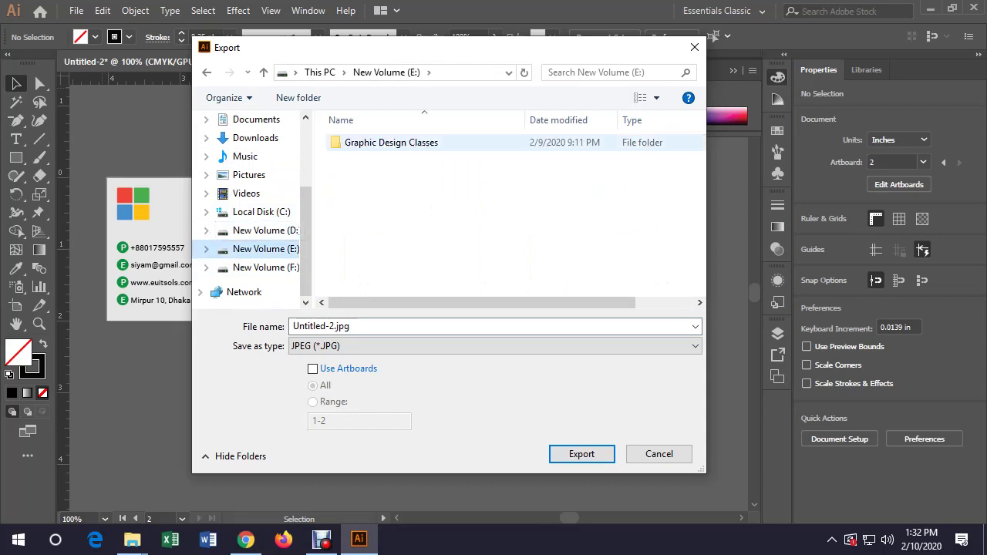
pyautogui.doubleClick(391, 141)
# Create a new folder named 'Class 4' and open it
pyautogui.click(298, 97)
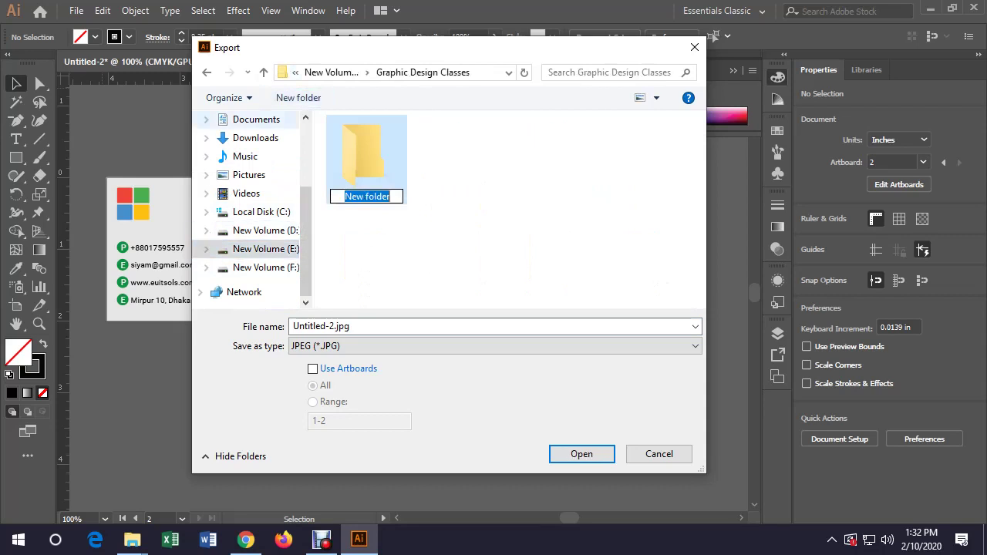
pyautogui.write('Class 4')
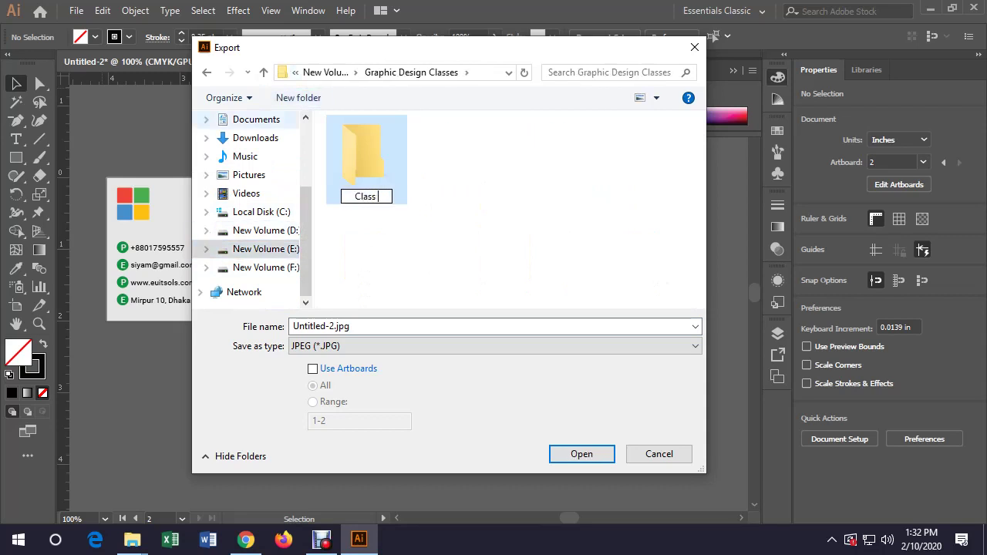
pyautogui.press('Return')
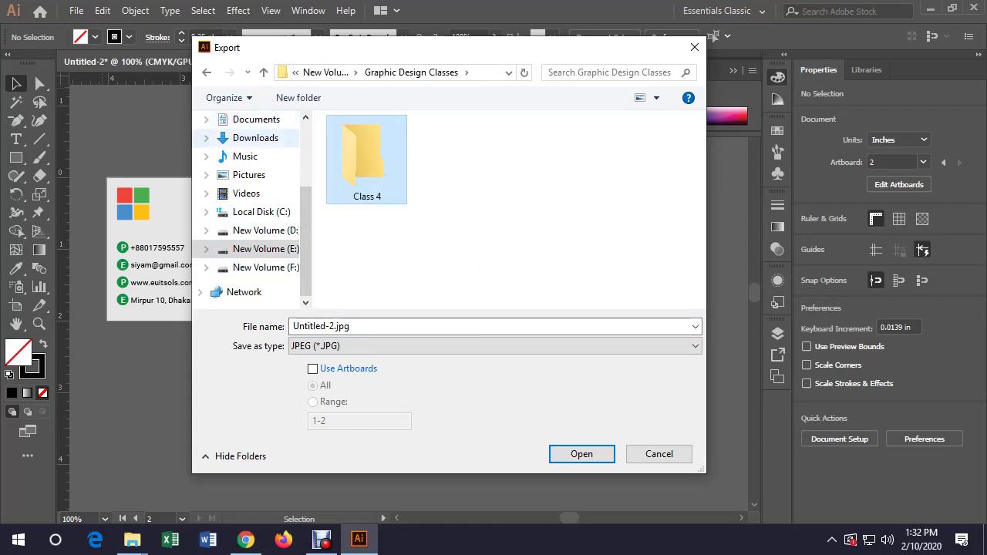
pyautogui.press('Return')
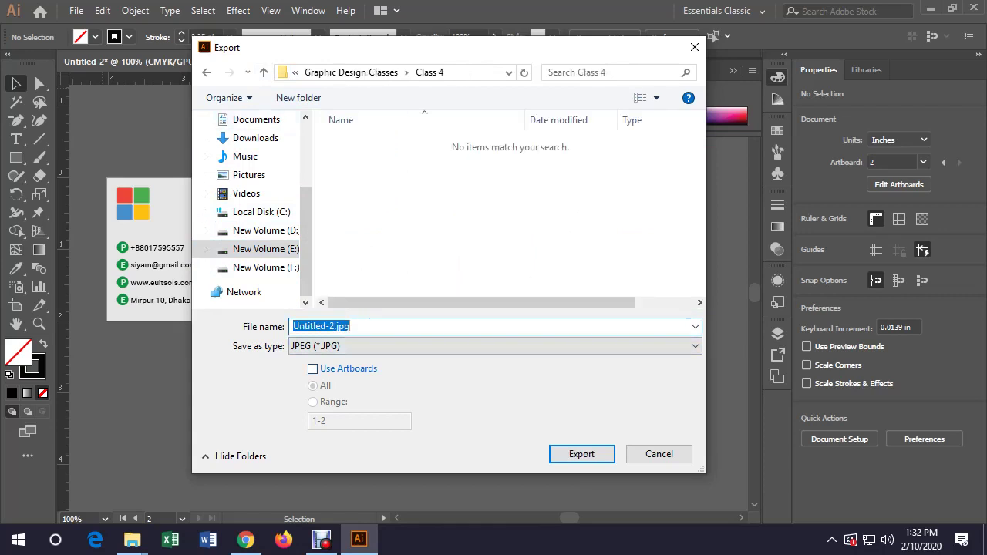
# Name the export file 'Business Card' and enable Use Artboards
pyautogui.write('Busie')
pyautogui.press('BackSpace')
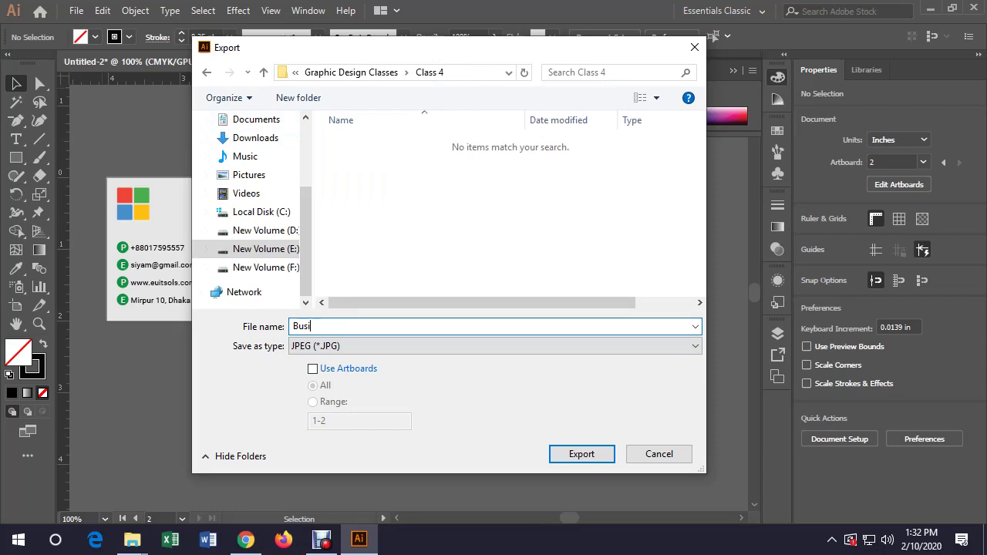
pyautogui.write('ness C')
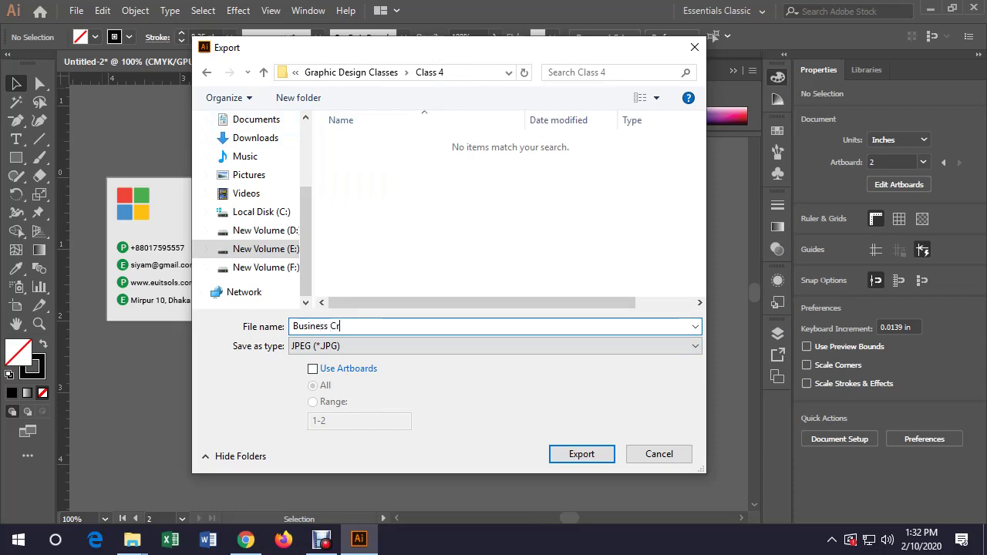
pyautogui.write('ard')
pyautogui.press('Tab')
pyautogui.press('Tab')
pyautogui.press('space')
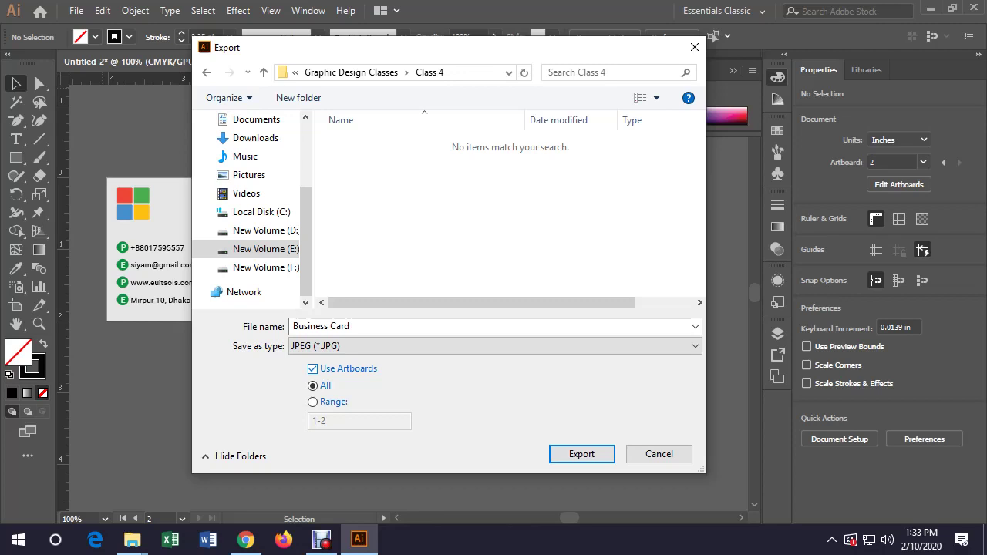
# Export the JPEGs with the RGB colour model in JPEG Options
pyautogui.press('Return')
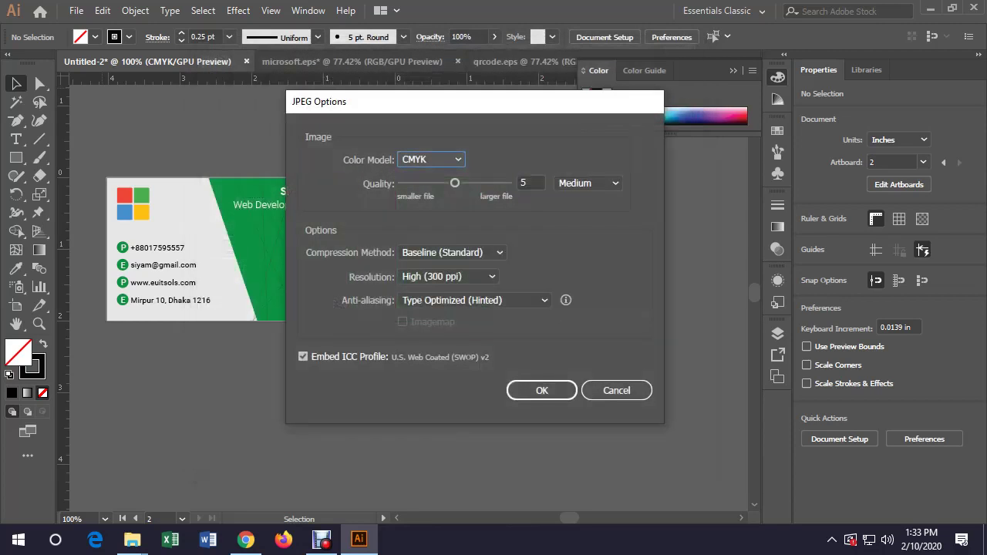
pyautogui.hotkey('alt', 'Down')
pyautogui.press('Up')
pyautogui.press('Return')
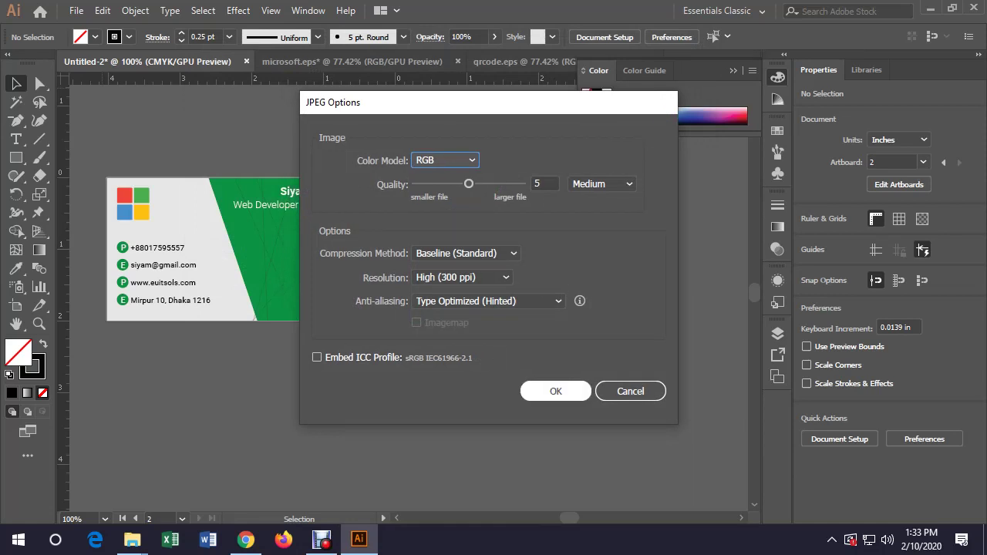
pyautogui.press('Return')
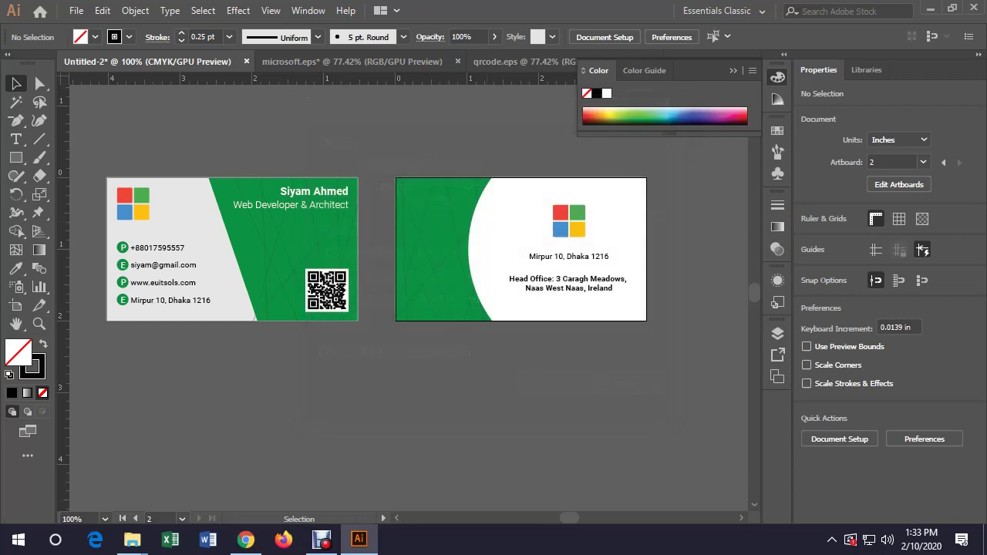
# In File Explorer, open Business Card-01.jpg from E:\Graphic Design Classes\Class 4
pyautogui.moveTo(132, 539)
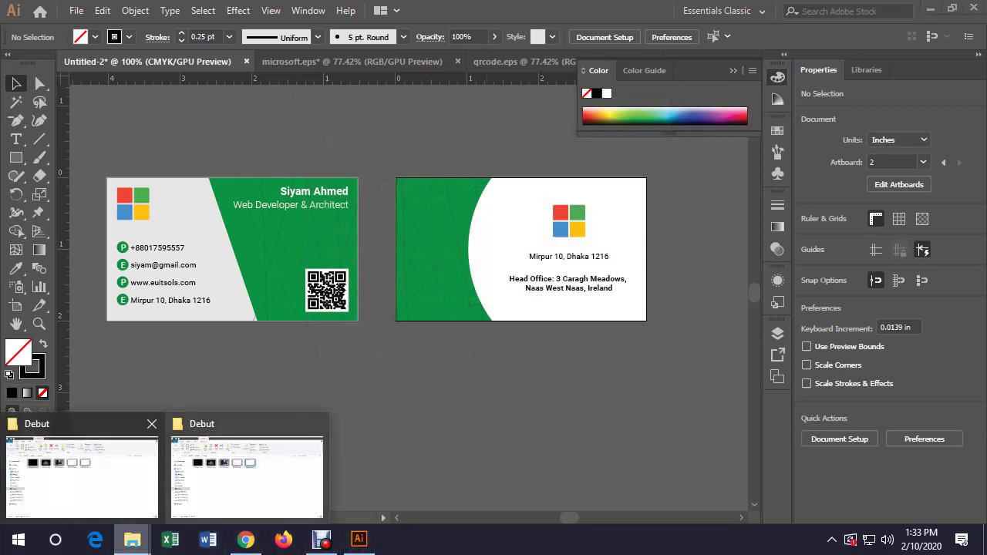
pyautogui.click(100, 471)
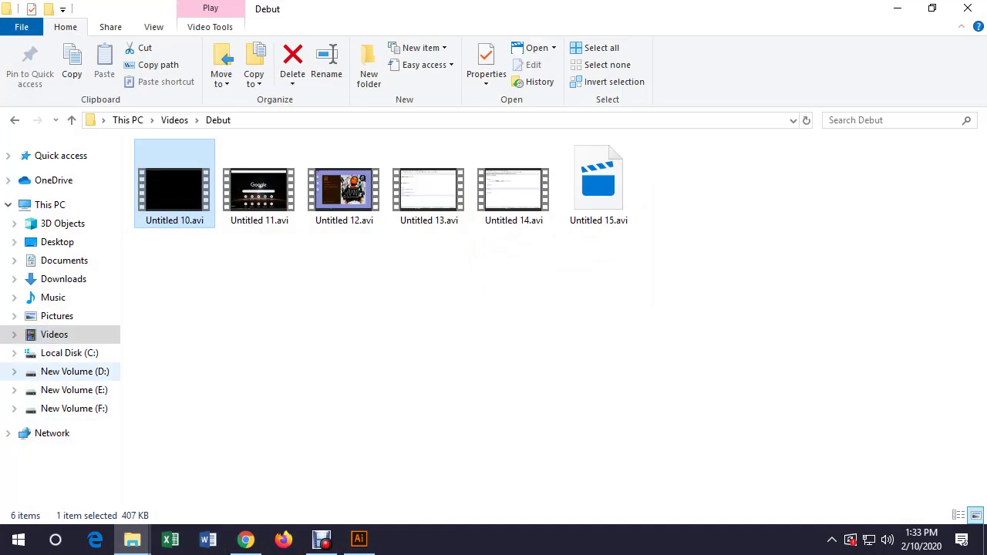
pyautogui.click(74, 371)
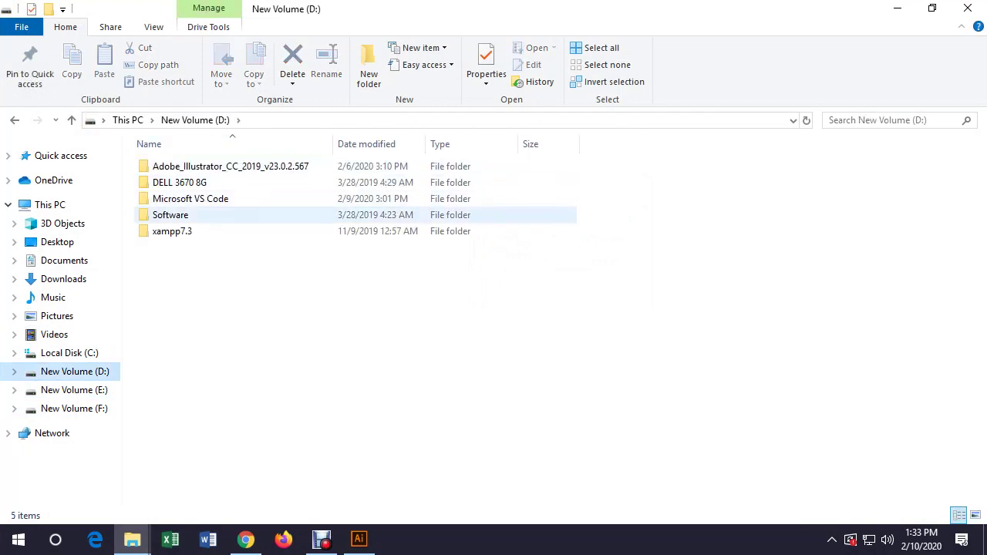
pyautogui.click(74, 389)
pyautogui.doubleClick(178, 166)
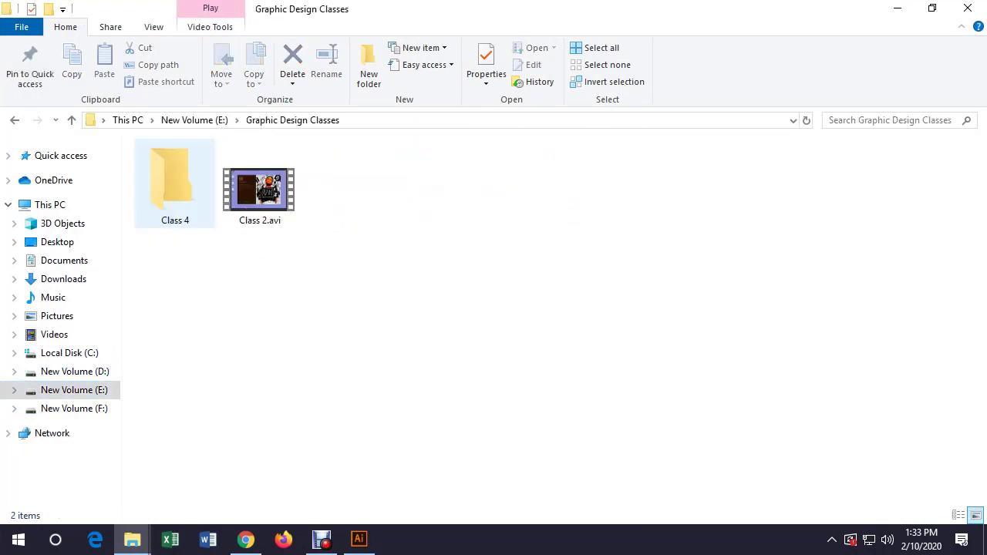
pyautogui.doubleClick(176, 174)
pyautogui.doubleClick(173, 166)
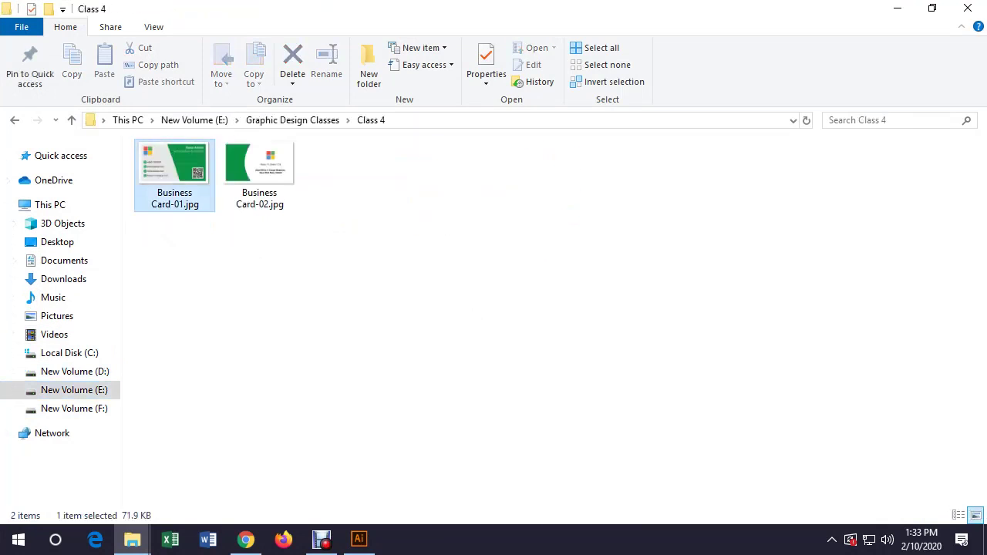